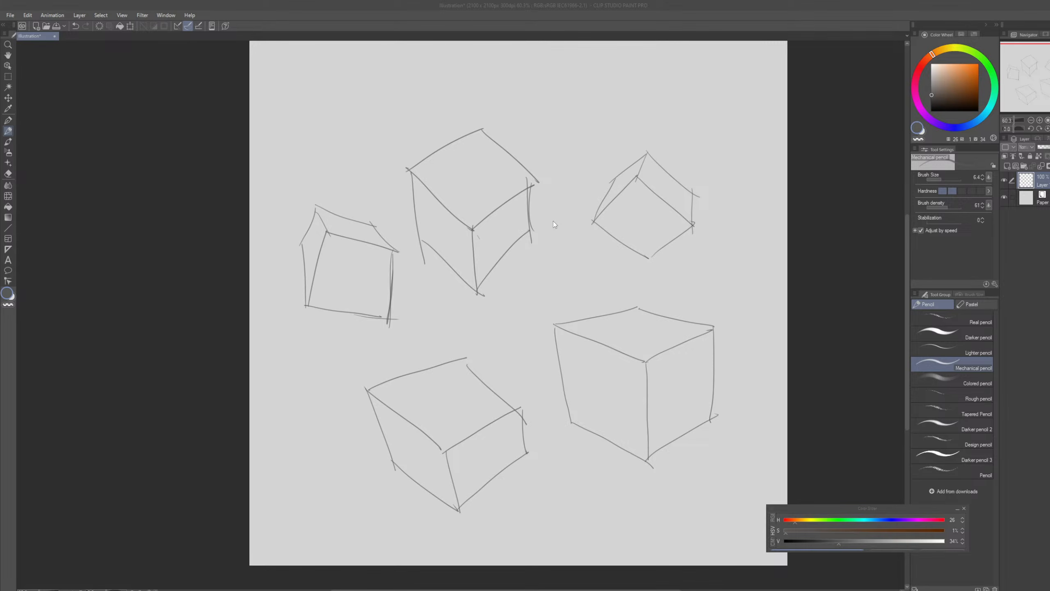
mouse_move(559, 260)
mouse_down()
mouse_move(574, 273)
mouse_move(598, 258)
mouse_up()
drag(594, 263, 533, 295)
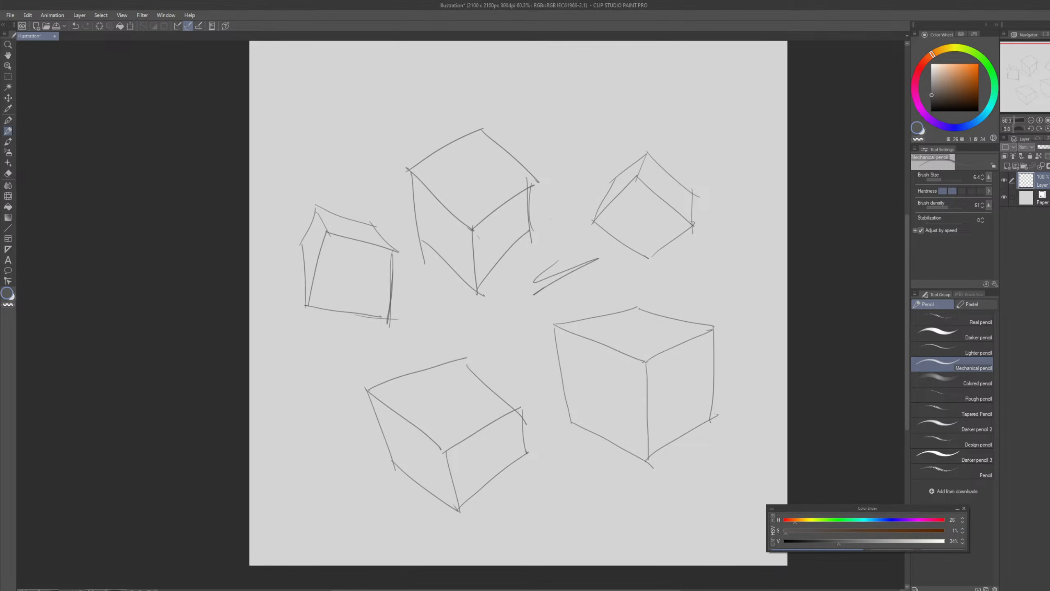
drag(515, 174, 487, 282)
mouse_move(416, 140)
mouse_down()
mouse_move(327, 236)
mouse_move(537, 127)
mouse_move(704, 73)
mouse_up()
key(ctrl+z)
key(ctrl+z)
key(ctrl+z)
key(ctrl+z)
key(ctrl+z)
key(ctrl+z)
Step: Sketch a long perspective box near the canvas's upper right, overlapping the small cube there
mouse_move(527, 131)
mouse_down()
mouse_move(581, 184)
mouse_move(698, 109)
mouse_up()
drag(643, 87, 658, 110)
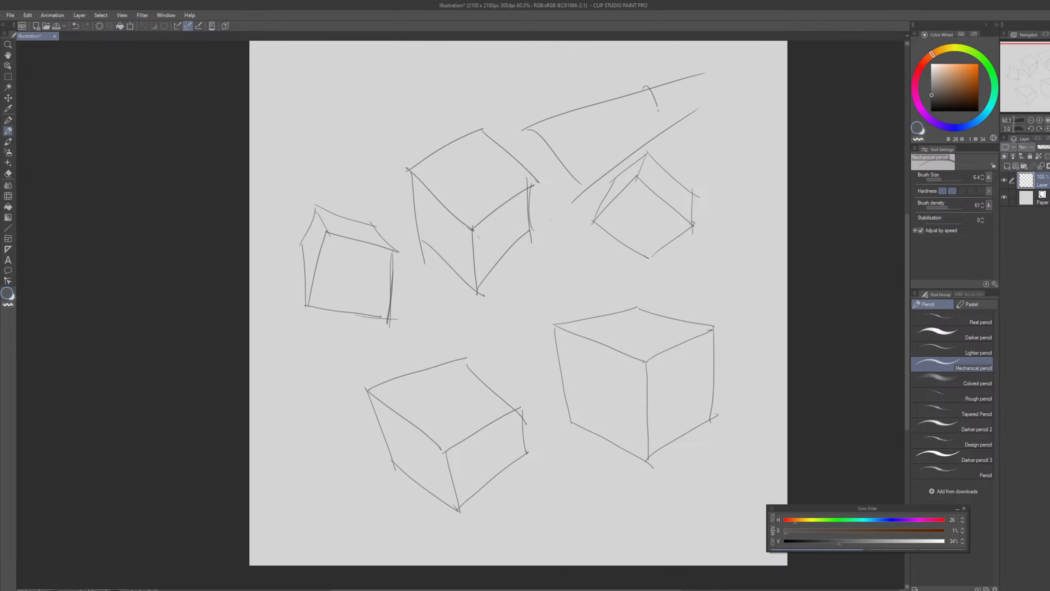
drag(531, 130, 537, 201)
drag(656, 107, 665, 158)
drag(538, 189, 574, 216)
mouse_move(586, 166)
mouse_down()
mouse_move(573, 222)
mouse_move(663, 157)
mouse_up()
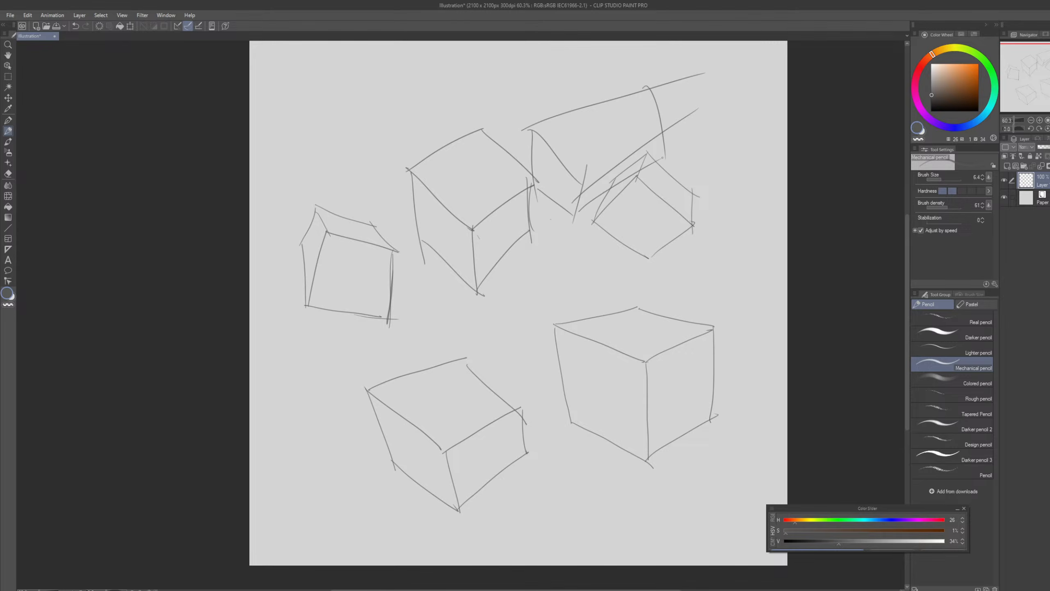
Step: Sketch a box with a trapezoidal top face and a front face in the gap between the cubes
drag(606, 262, 578, 183)
drag(501, 177, 571, 170)
drag(498, 176, 477, 214)
drag(477, 214, 577, 214)
drag(571, 171, 585, 219)
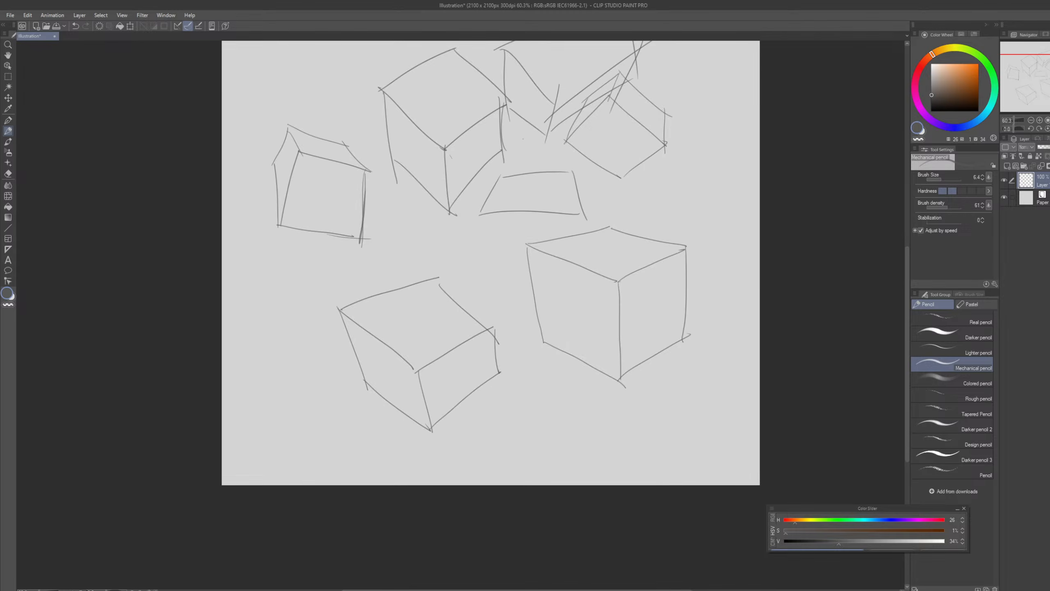
drag(523, 165, 547, 118)
Step: Sketch a wide perspective box overlapping the lower-left cube, with its top face, vertical edges and bottom edges
drag(380, 209, 509, 248)
drag(544, 194, 505, 249)
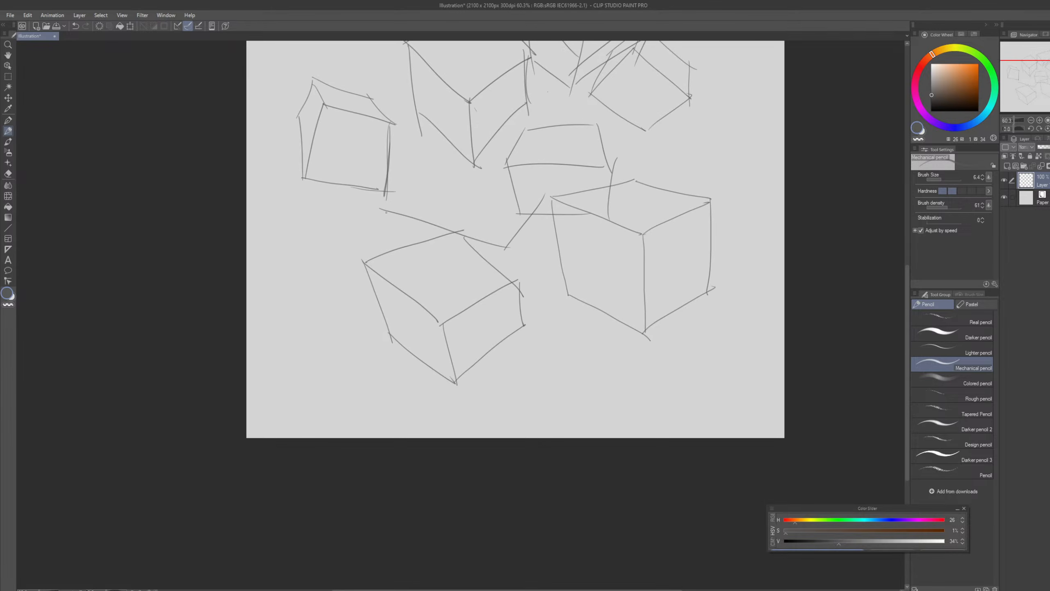
mouse_move(380, 219)
mouse_down()
mouse_move(423, 177)
mouse_move(558, 195)
mouse_up()
drag(385, 210, 411, 295)
drag(399, 277, 530, 305)
drag(508, 248, 498, 342)
drag(549, 249, 498, 307)
drag(548, 186, 540, 283)
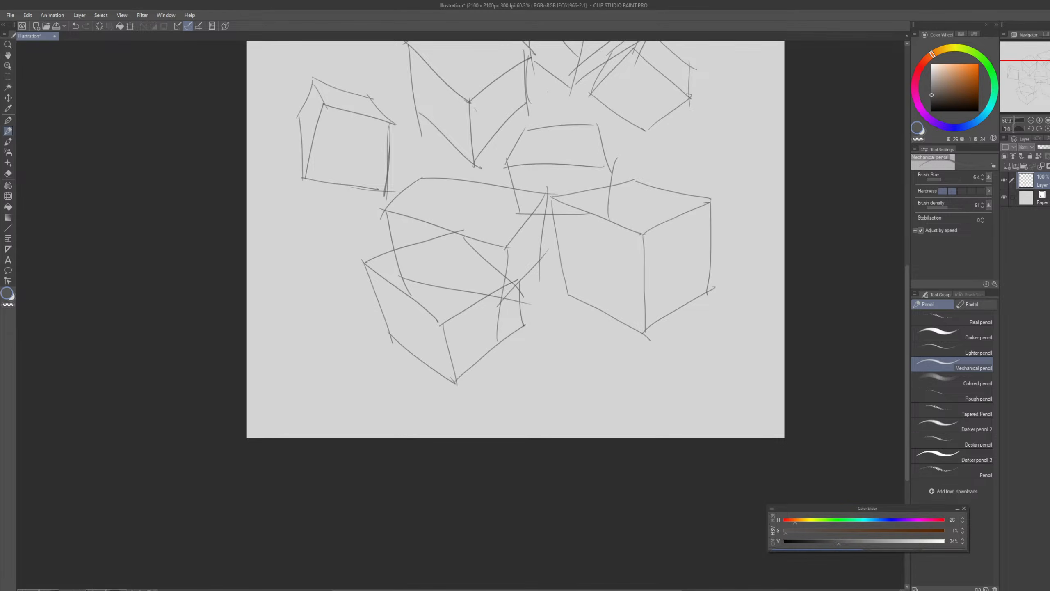
drag(515, 239, 507, 333)
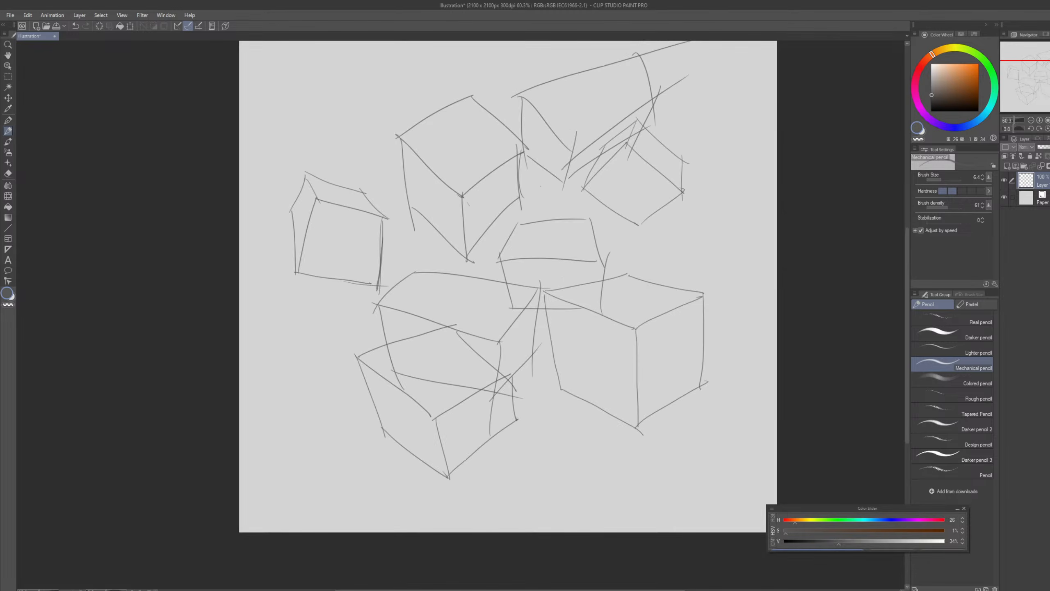
Step: Enlarge the Hard eraser and wipe all box sketches off the canvas
key(e)
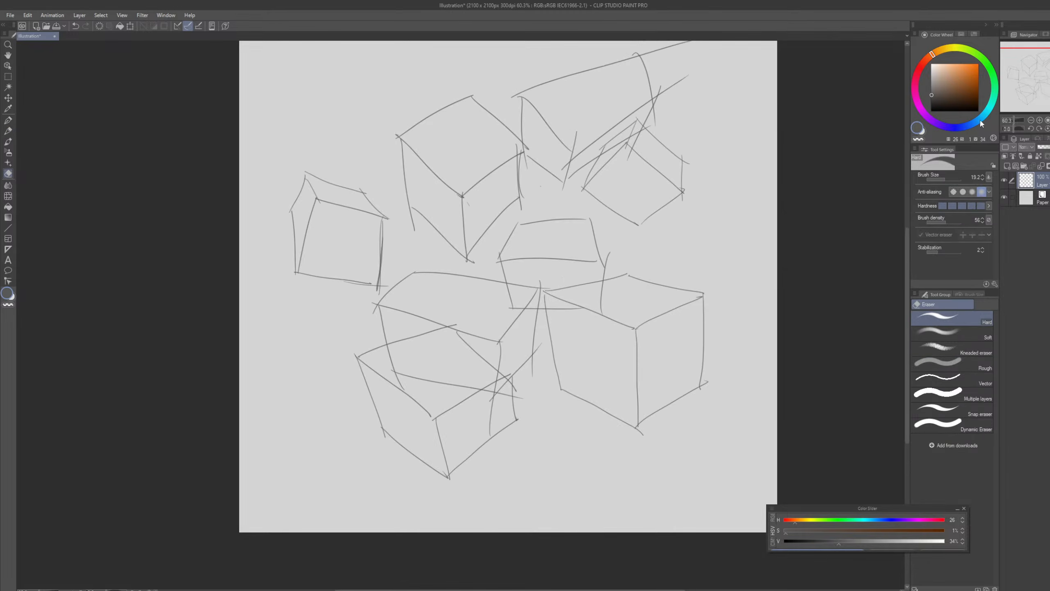
click(954, 180)
mouse_move(674, 182)
mouse_down()
mouse_move(600, 75)
mouse_move(428, 144)
mouse_move(295, 286)
mouse_move(382, 424)
mouse_move(645, 176)
mouse_move(619, 303)
mouse_move(412, 367)
mouse_move(551, 441)
mouse_move(600, 359)
mouse_move(675, 347)
mouse_up()
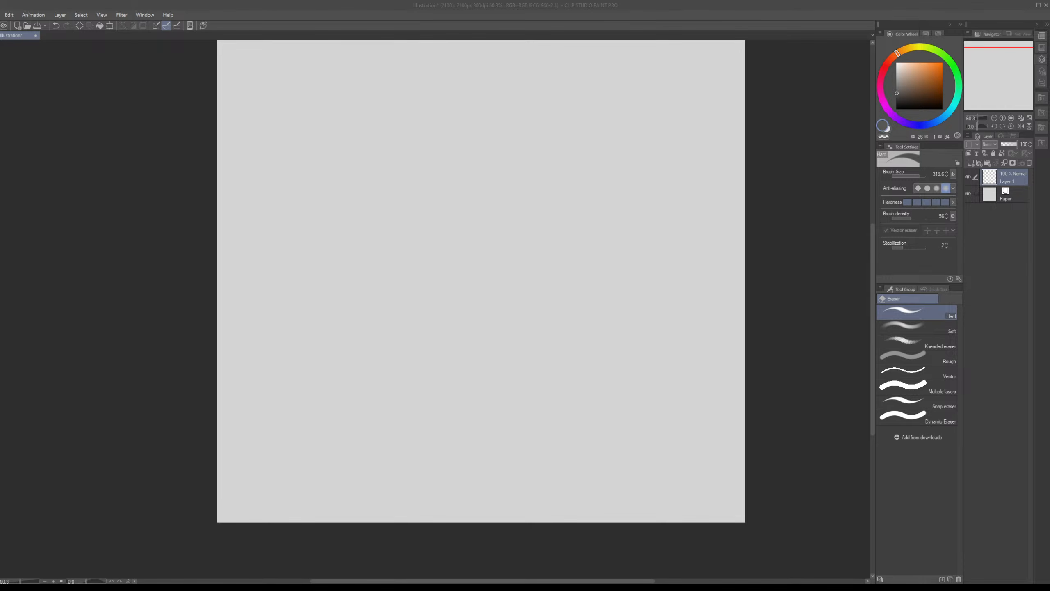
Step: Sketch a first head with the Mechanical pencil: a cranium circle, a curved vertical centre line and a tapered jaw
key(p)
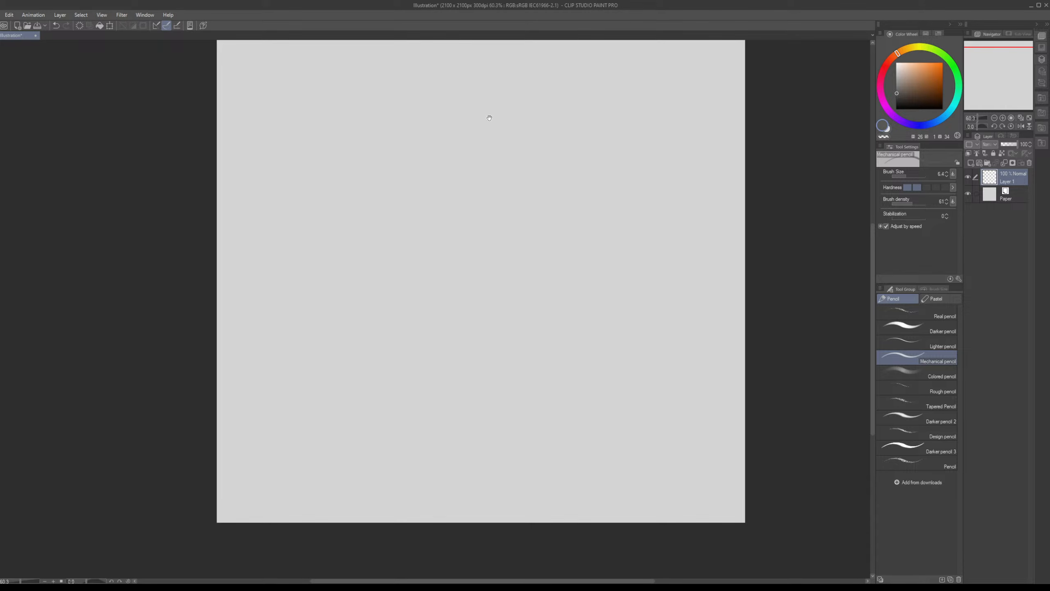
drag(489, 117, 494, 150)
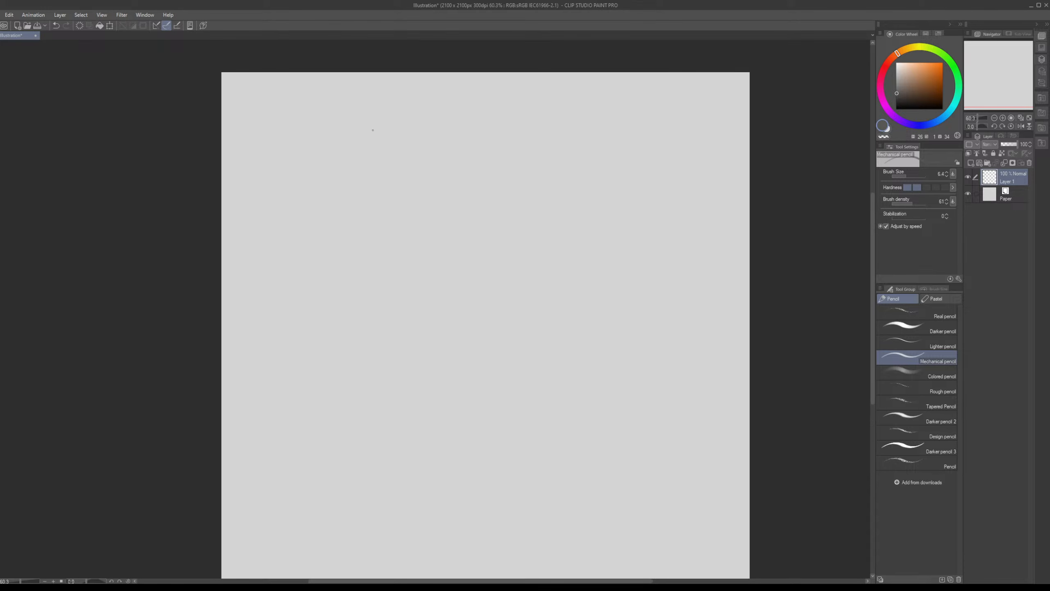
mouse_move(372, 130)
mouse_down()
mouse_move(424, 158)
mouse_move(360, 132)
mouse_up()
mouse_move(371, 130)
mouse_down()
mouse_move(324, 127)
mouse_move(323, 265)
mouse_up()
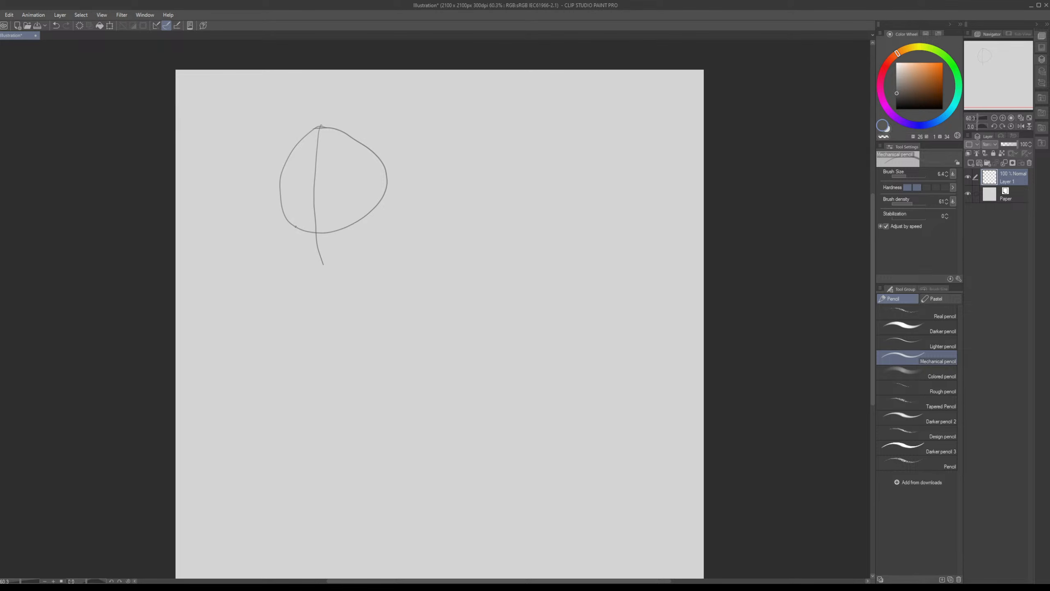
mouse_move(288, 221)
mouse_down()
mouse_move(334, 262)
mouse_move(362, 239)
mouse_up()
scroll(360, 244, up, 1)
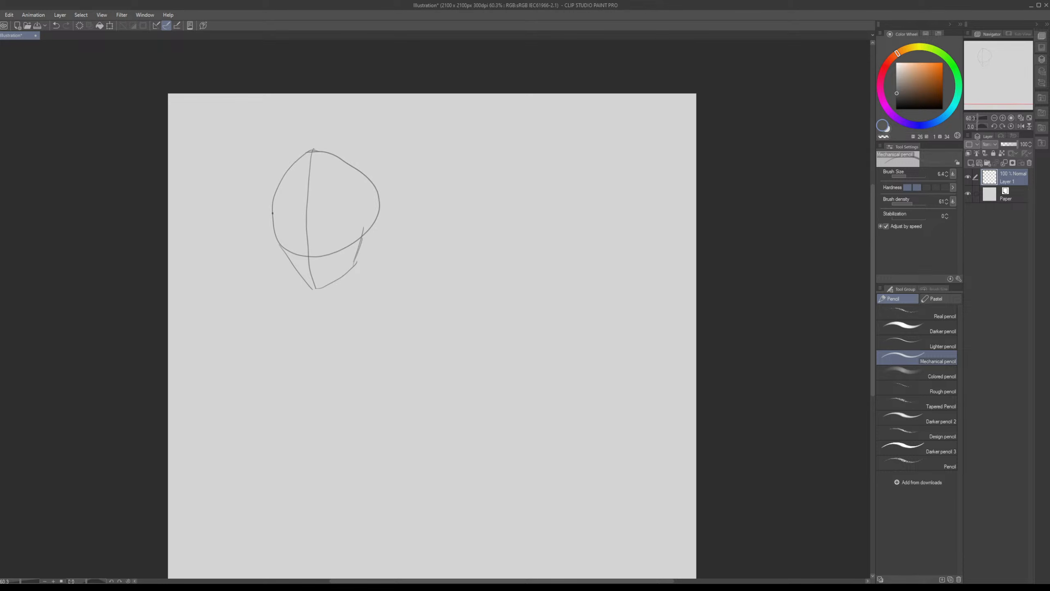
Step: Draw the horizontal brow and eye guidelines across the first head and outline both eyes on the eye line
drag(272, 212, 378, 215)
mouse_move(274, 228)
mouse_down()
mouse_move(361, 229)
mouse_move(298, 227)
mouse_up()
key(ctrl+z)
key(ctrl+z)
drag(279, 229, 290, 233)
mouse_move(327, 223)
mouse_down()
mouse_move(335, 229)
mouse_move(325, 216)
mouse_up()
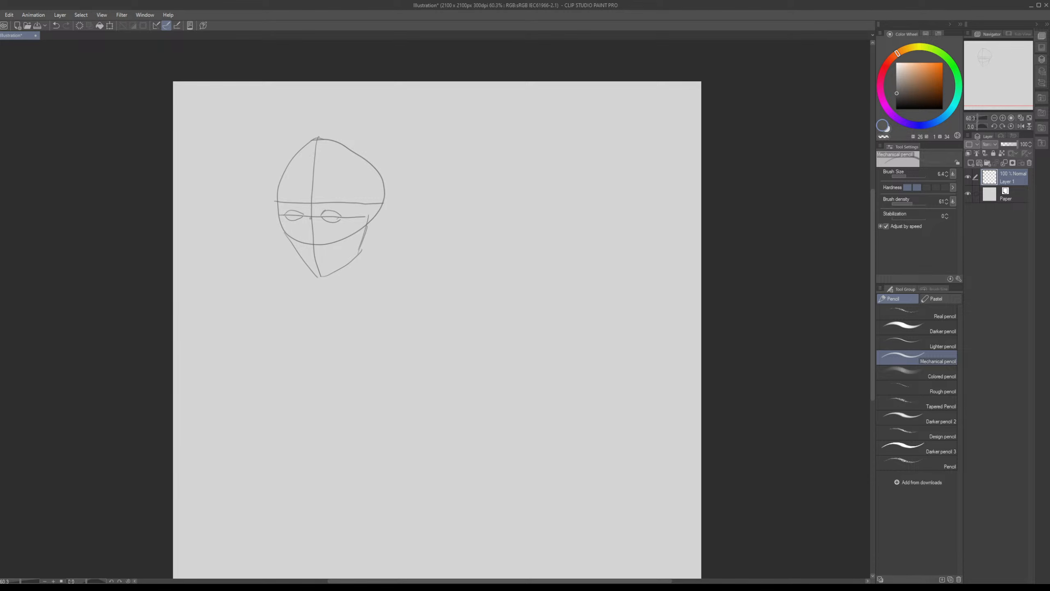
Step: Add the nose, mouth, ear and both eyebrows to the first head
mouse_move(311, 219)
mouse_down()
mouse_move(309, 244)
mouse_move(311, 223)
mouse_up()
drag(326, 202, 348, 205)
drag(282, 203, 300, 202)
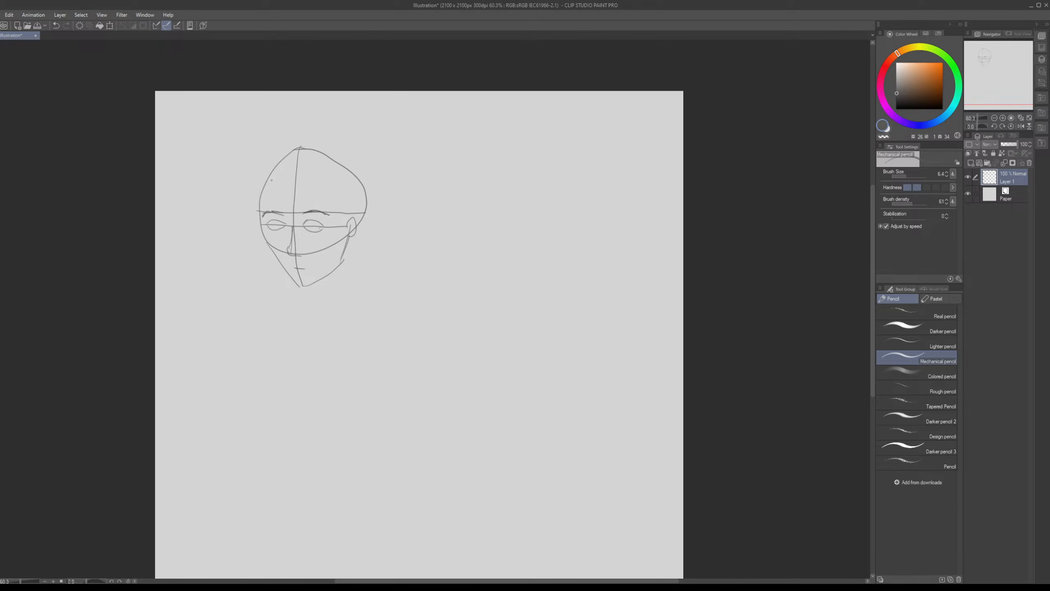
Step: Extend the back of the first head's skull and sketch the curved side plane with crossing guidelines at the temple
drag(260, 203, 375, 185)
key(ctrl+z)
mouse_move(348, 246)
mouse_down()
mouse_move(300, 151)
mouse_move(349, 235)
mouse_up()
drag(345, 168, 347, 237)
drag(324, 207, 362, 193)
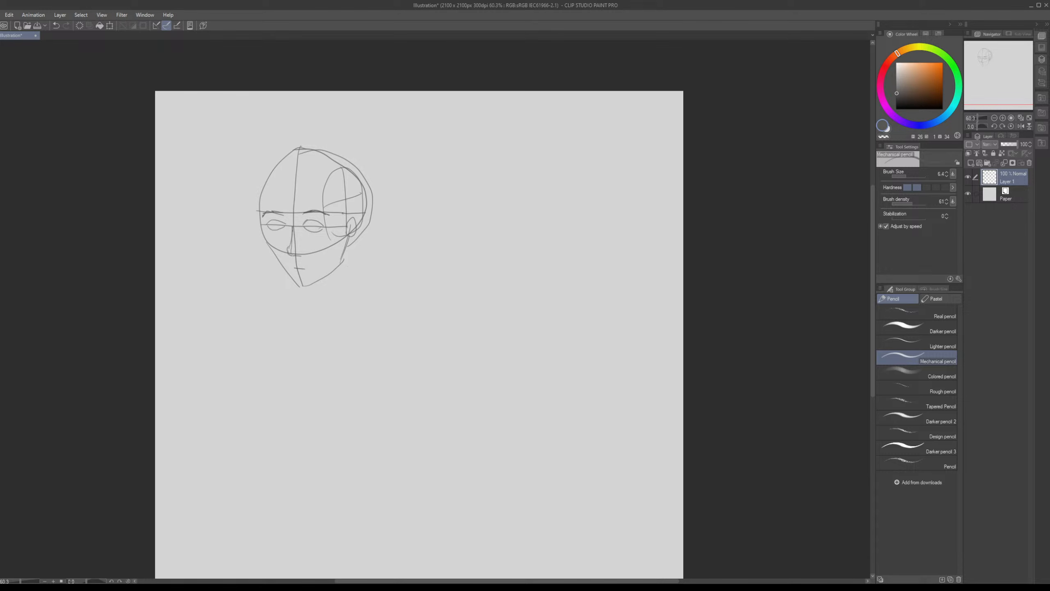
Step: Rework the side-plane guidelines, then erase the first head's ear and the lines behind the side plane
key(ctrl+z)
key(ctrl+z)
drag(355, 178, 354, 233)
mouse_move(329, 219)
mouse_down()
mouse_move(352, 224)
mouse_move(354, 213)
mouse_up()
key(e)
key(p)
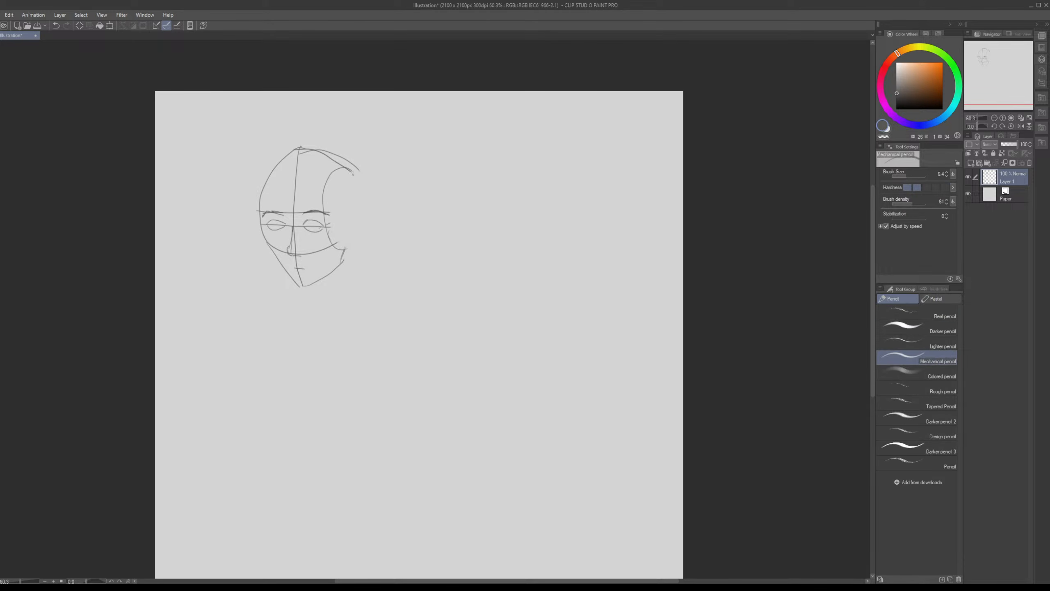
Step: Redraw the back contour of the first head and a new ear at the base of the side plane
drag(353, 175, 355, 239)
mouse_move(340, 245)
mouse_down()
mouse_move(343, 224)
mouse_move(346, 252)
mouse_up()
drag(340, 246, 342, 228)
Step: Add irises and a hairline to the first head and define the far cheek contour down to the chin
drag(311, 224, 368, 216)
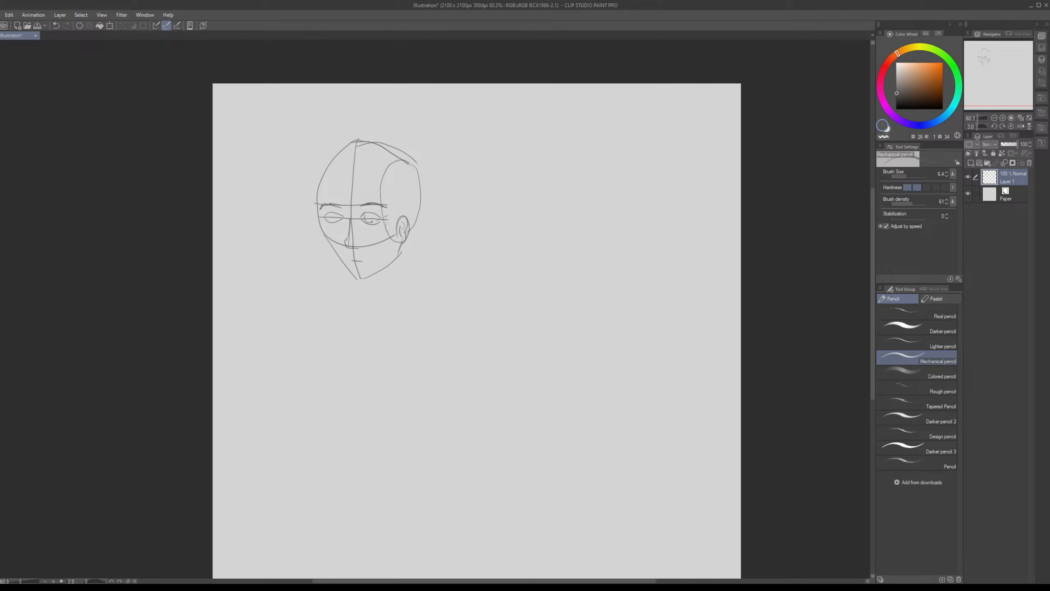
key(ctrl+z)
mouse_move(366, 216)
mouse_down()
mouse_move(378, 191)
mouse_move(416, 182)
mouse_move(424, 199)
mouse_move(333, 237)
mouse_move(292, 209)
mouse_up()
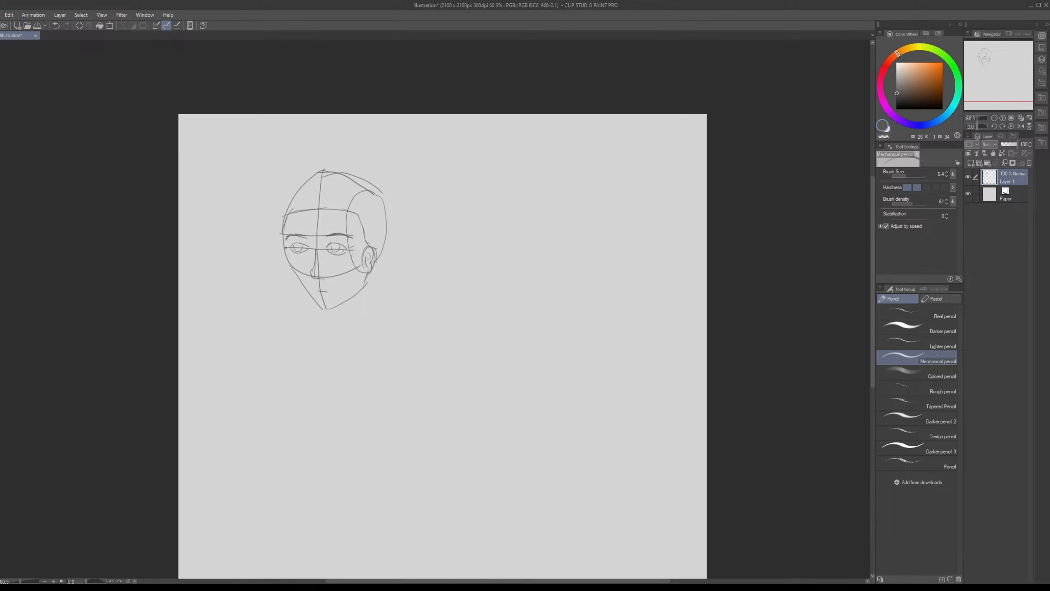
drag(288, 249, 321, 309)
Step: Reduce the Hard eraser to size 7.2 and clean up the first head's face and skull outline
key(e)
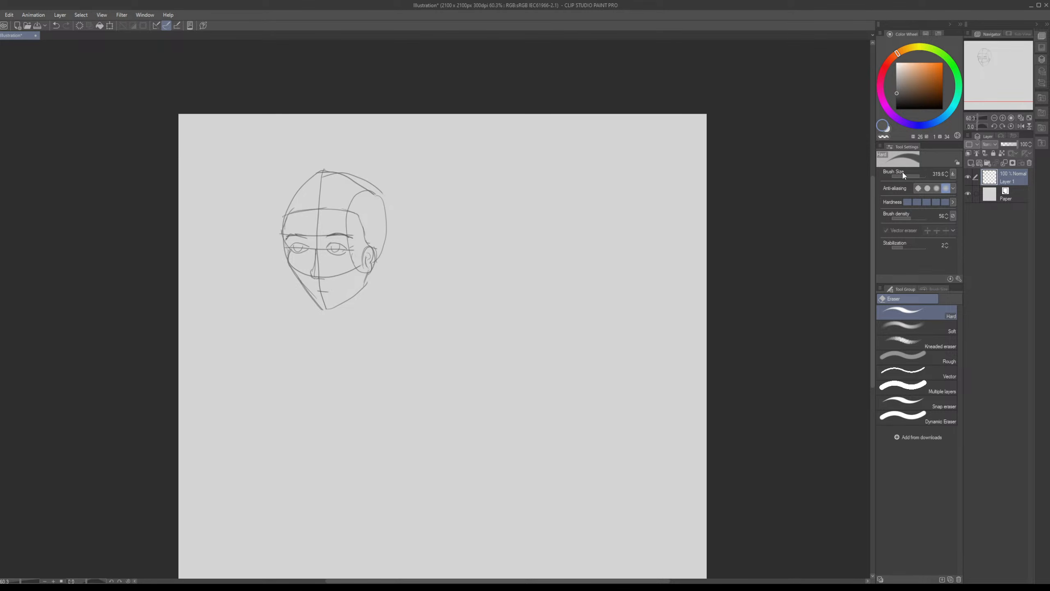
drag(902, 174, 893, 174)
drag(385, 273, 359, 275)
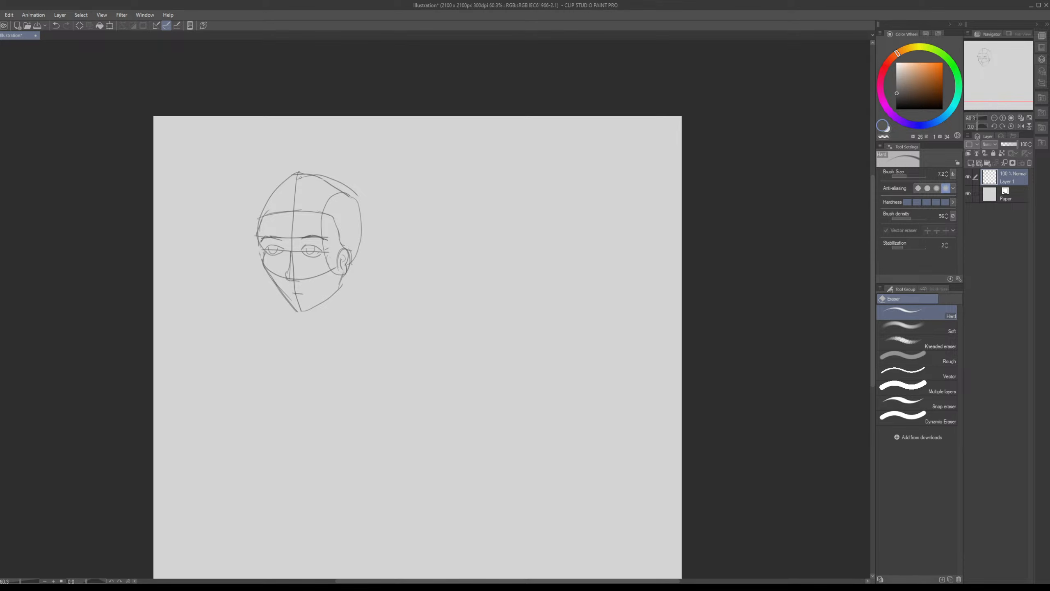
click(909, 176)
drag(301, 178, 350, 190)
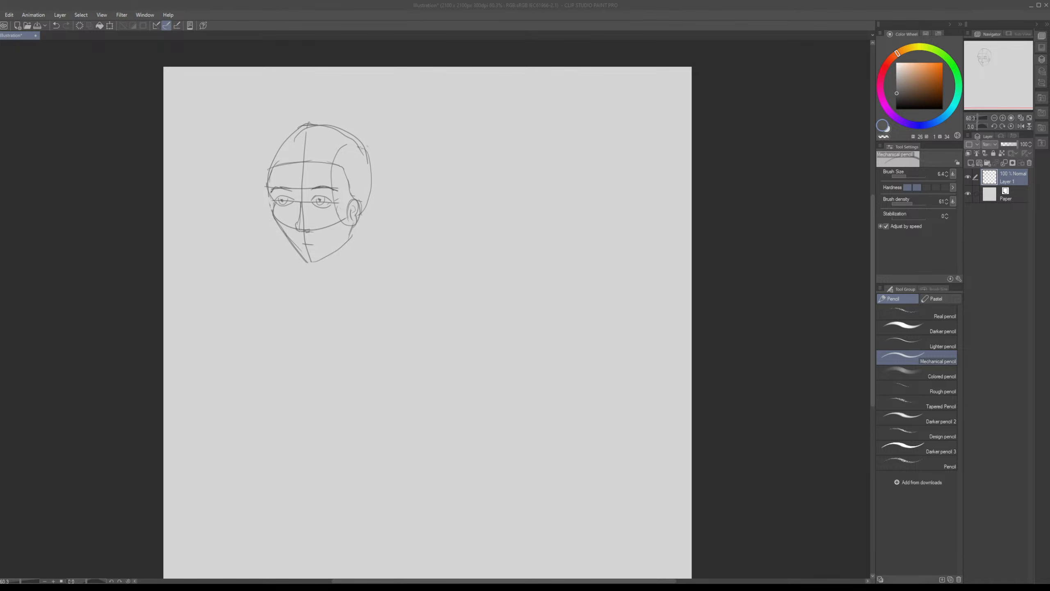
Step: Sketch a second head beside the first: a cranium circle, a centre line curved towards its right side and a jaw
mouse_move(390, 179)
mouse_down()
mouse_move(320, 224)
mouse_move(314, 190)
mouse_up()
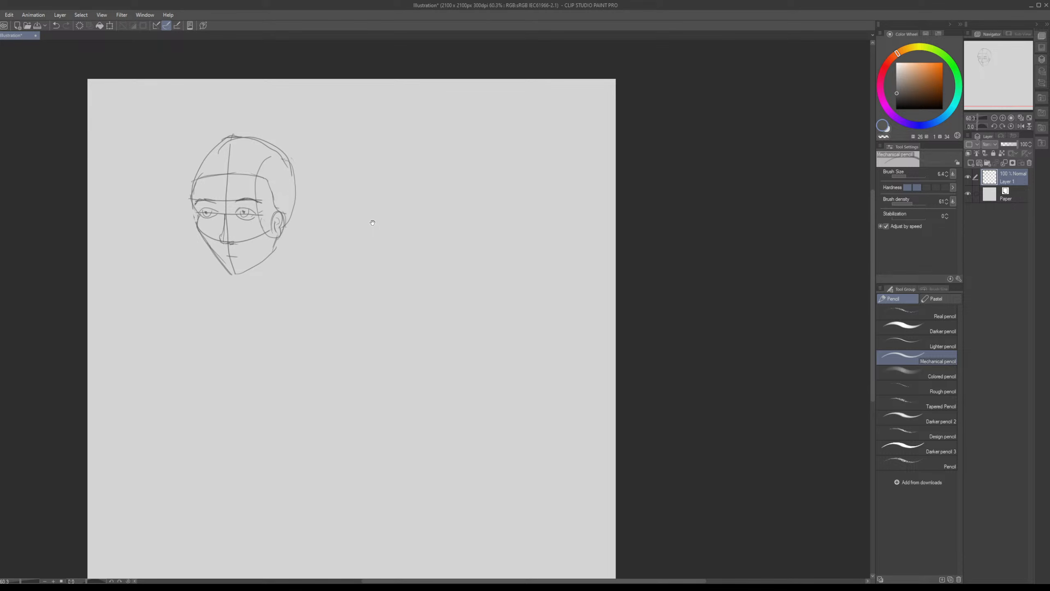
mouse_move(372, 223)
mouse_down()
mouse_move(470, 211)
mouse_move(386, 216)
mouse_up()
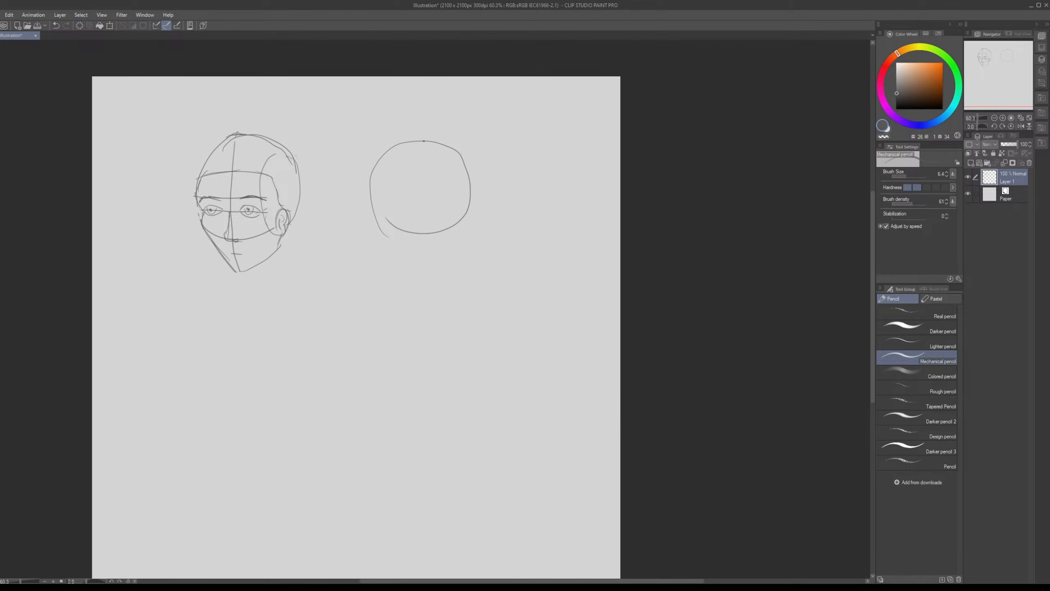
drag(425, 141, 435, 264)
drag(386, 222, 401, 262)
mouse_move(389, 253)
mouse_down()
mouse_move(428, 274)
mouse_move(452, 257)
mouse_up()
mouse_move(450, 266)
mouse_down()
mouse_move(464, 215)
mouse_move(446, 211)
mouse_up()
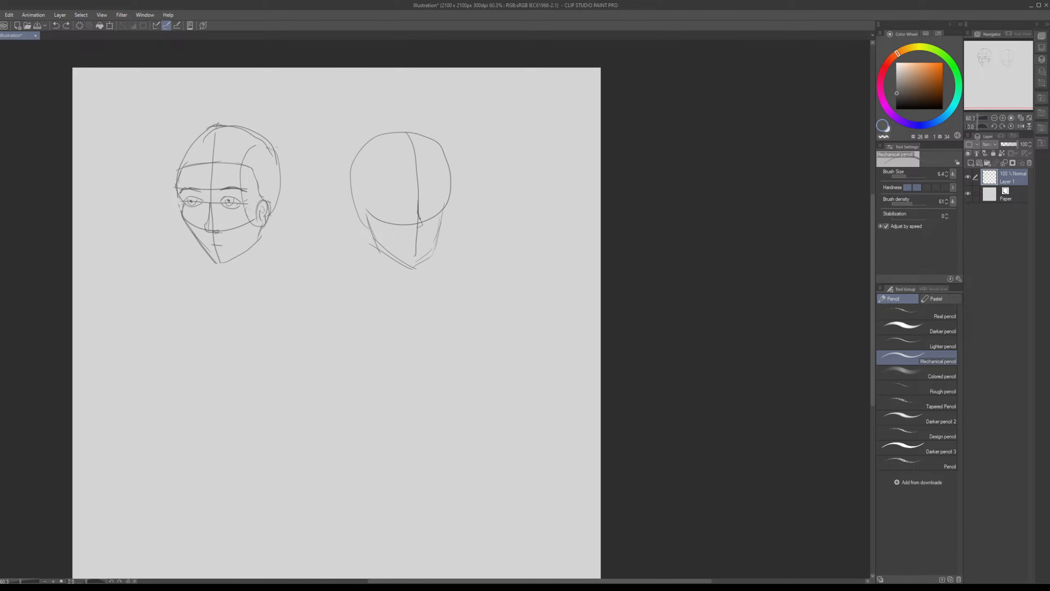
Step: Draw the second head's nose, eyes, eyebrows and mouth around the centre line, undoing the misplaced eye strokes
mouse_move(419, 209)
mouse_down()
mouse_move(424, 227)
mouse_move(383, 197)
mouse_move(411, 194)
mouse_up()
drag(424, 194, 442, 194)
key(ctrl+z)
key(ctrl+z)
key(ctrl+z)
drag(391, 205, 403, 209)
drag(430, 204, 412, 197)
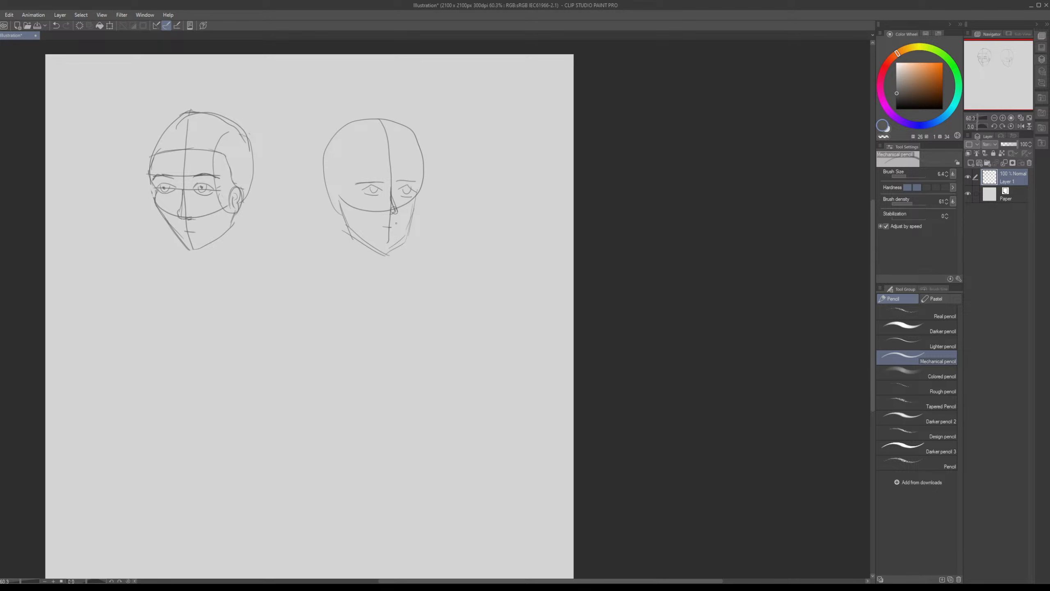
Step: Add the ear on the second head's left side and reinforce its right forehead, cheek and jaw contour
mouse_move(332, 200)
mouse_down()
mouse_move(331, 186)
mouse_move(333, 219)
mouse_move(386, 213)
mouse_up()
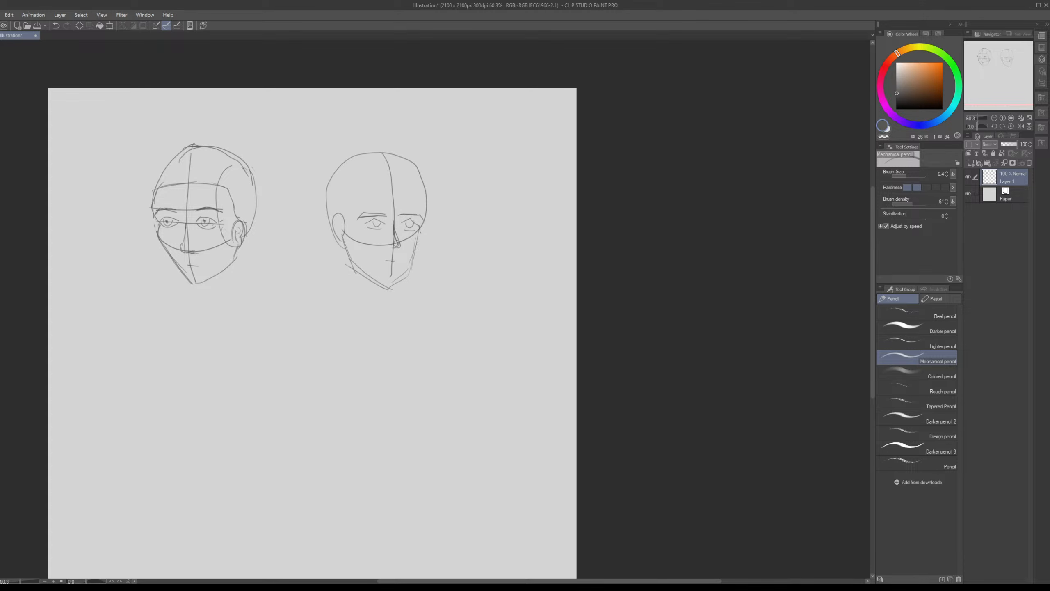
drag(421, 233, 410, 266)
drag(406, 158, 424, 217)
drag(384, 252, 438, 204)
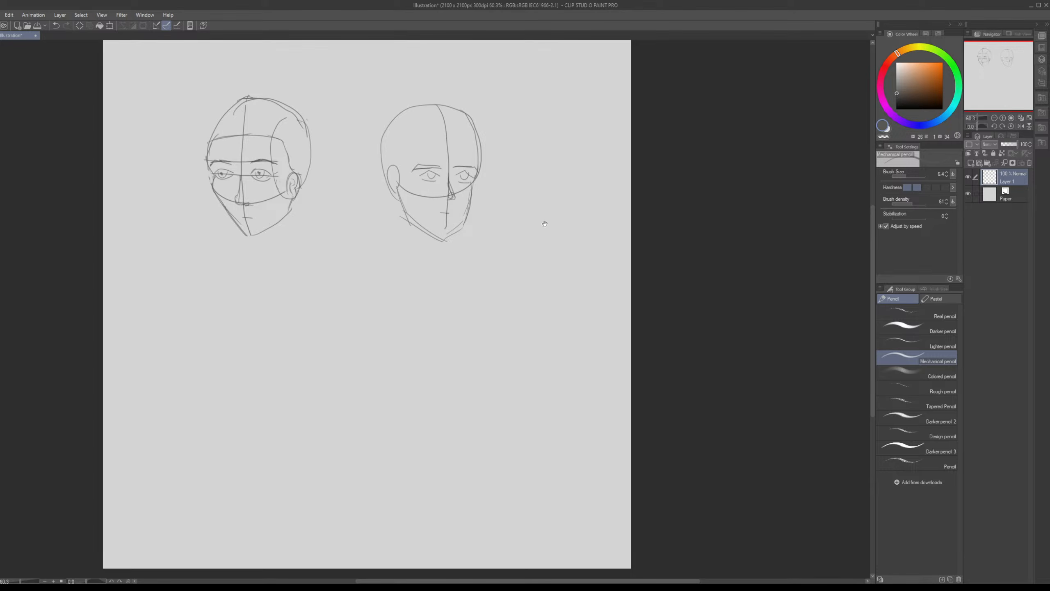
Step: Sketch a third head below the first with a cranium circle, a curved centre line and a short pointed jaw
drag(544, 224, 559, 167)
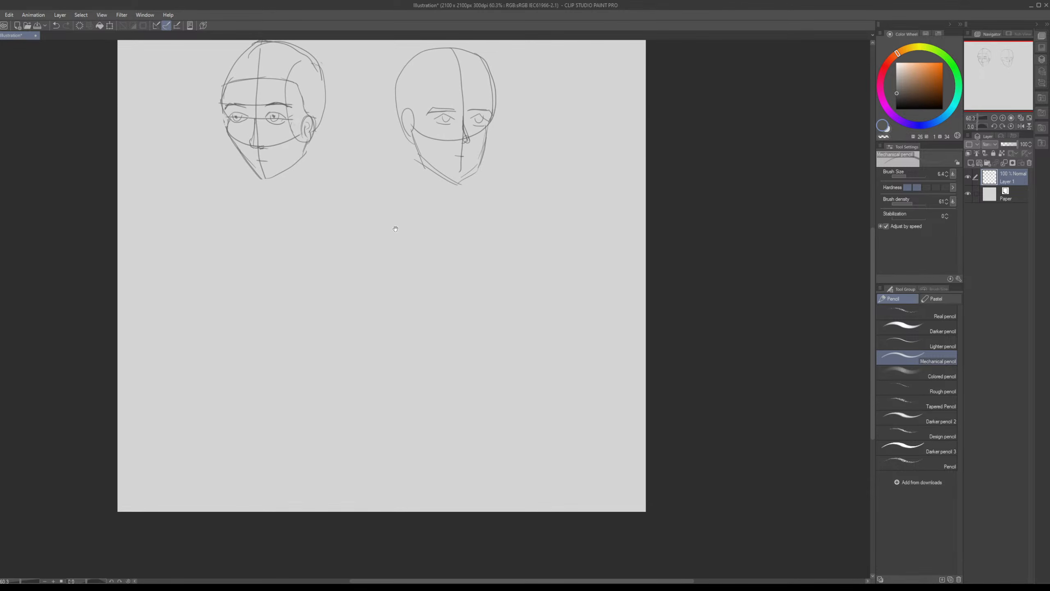
drag(356, 217, 412, 223)
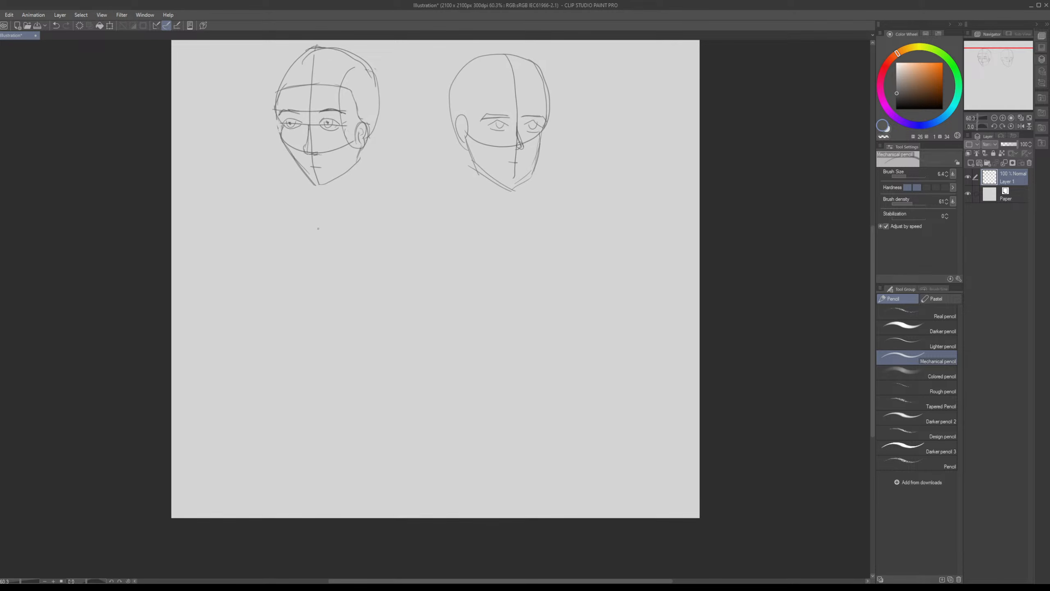
mouse_move(309, 219)
mouse_down()
mouse_move(372, 278)
mouse_move(365, 246)
mouse_move(345, 228)
mouse_move(294, 225)
mouse_up()
mouse_move(316, 216)
mouse_down()
mouse_move(305, 304)
mouse_move(316, 341)
mouse_up()
mouse_move(279, 301)
mouse_down()
mouse_move(304, 336)
mouse_move(350, 313)
mouse_move(360, 243)
mouse_up()
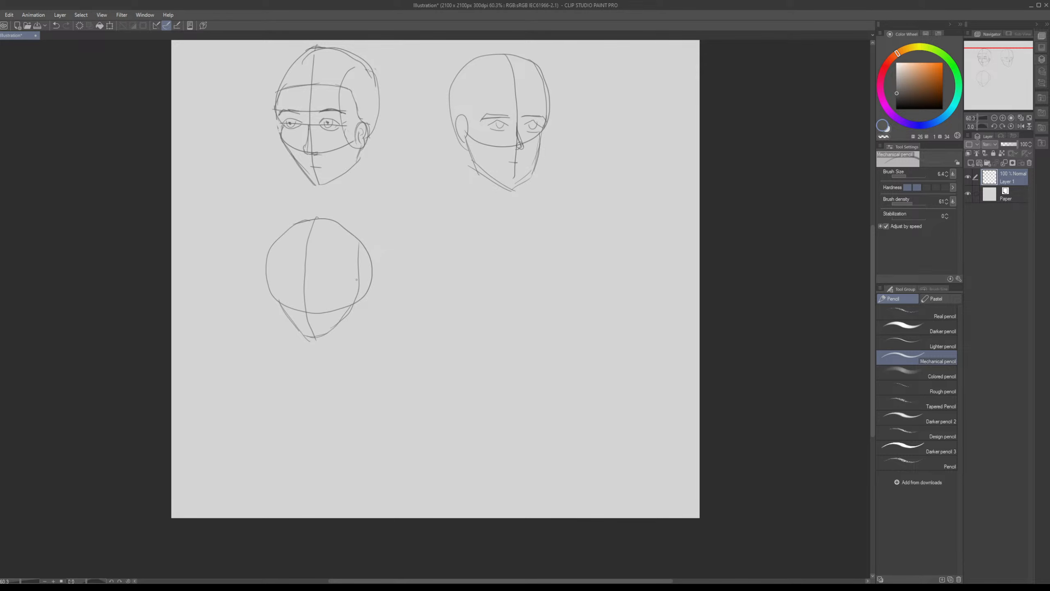
Step: Replace the third head's straight side line with a curved one and draw the inner contour on the opposite side
key(ctrl+z)
drag(358, 234, 352, 305)
mouse_move(276, 239)
mouse_down()
mouse_move(277, 290)
mouse_move(293, 230)
mouse_move(337, 225)
mouse_up()
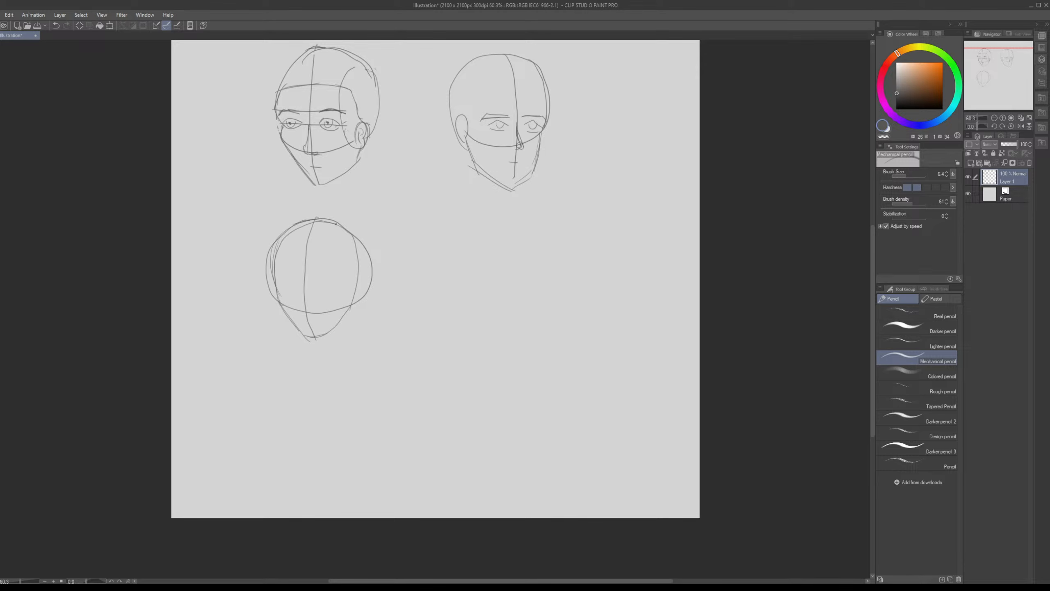
Step: Draw the third head's eyebrows and eyes just above the lower curve of the circle, undoing stray eye strokes
drag(338, 313, 329, 268)
drag(269, 236, 284, 239)
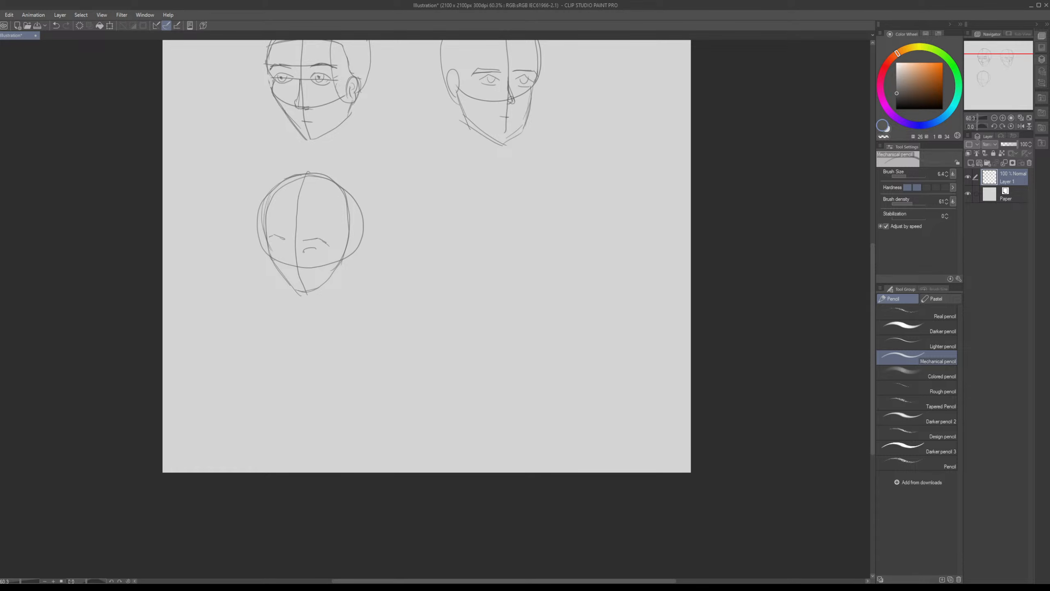
drag(303, 251, 319, 250)
drag(278, 245, 277, 249)
click(279, 248)
key(ctrl+z)
drag(313, 248, 317, 250)
key(ctrl+z)
key(ctrl+z)
key(ctrl+z)
Step: Add the nose and mouth to the third head and reinforce its right temple contour
drag(424, 256, 420, 228)
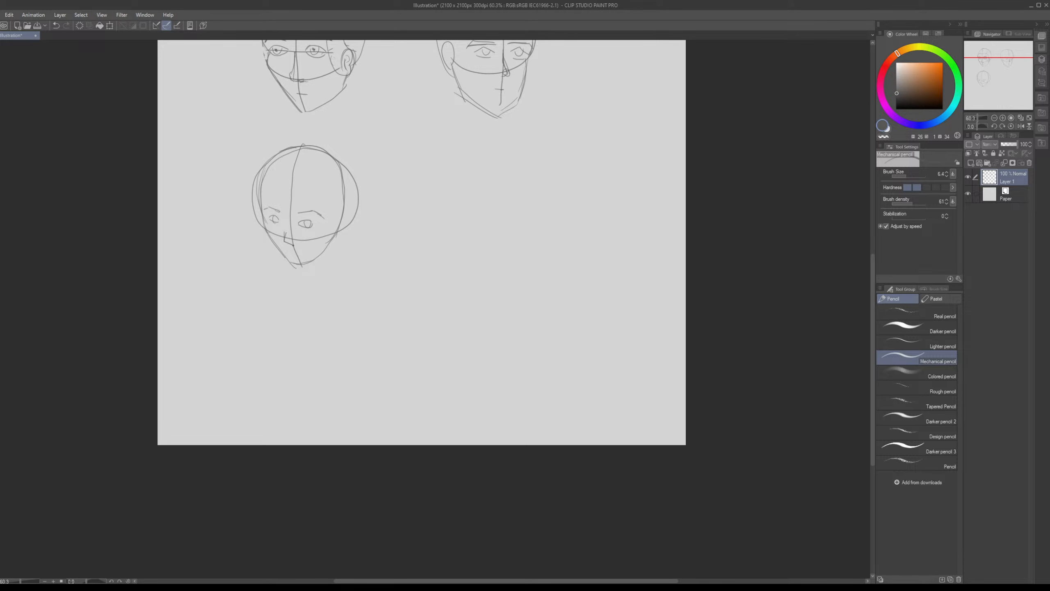
key(ctrl+z)
mouse_move(328, 207)
mouse_down()
mouse_move(310, 271)
mouse_move(322, 175)
mouse_up()
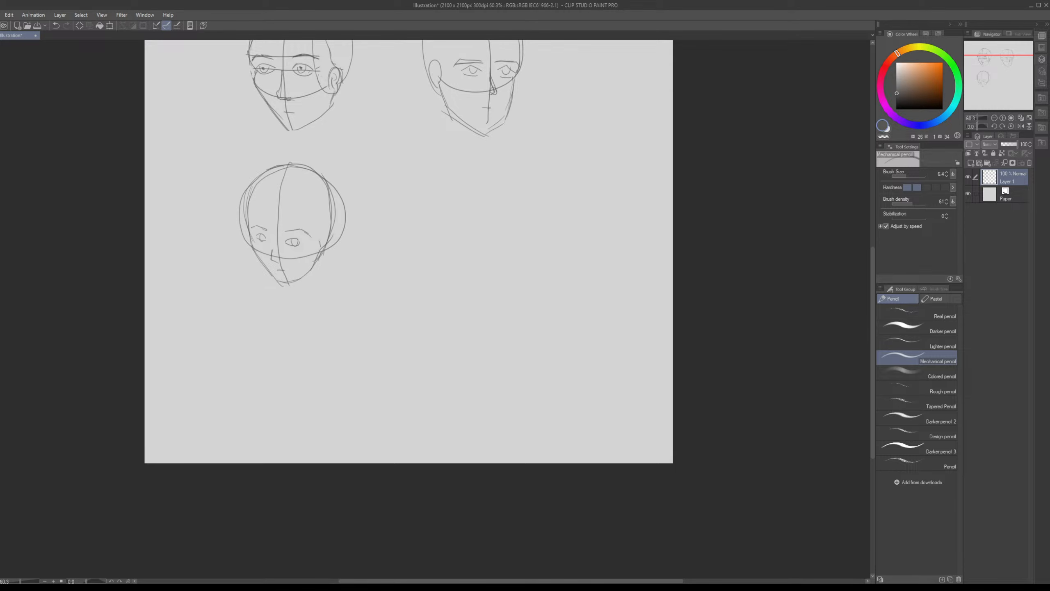
Step: Draw the third head's ear and hairline, and reinforce both sides of its jaw
drag(319, 240, 327, 247)
drag(254, 241, 278, 283)
mouse_move(316, 247)
mouse_down()
mouse_move(218, 245)
mouse_move(260, 240)
mouse_move(287, 296)
mouse_move(283, 280)
mouse_up()
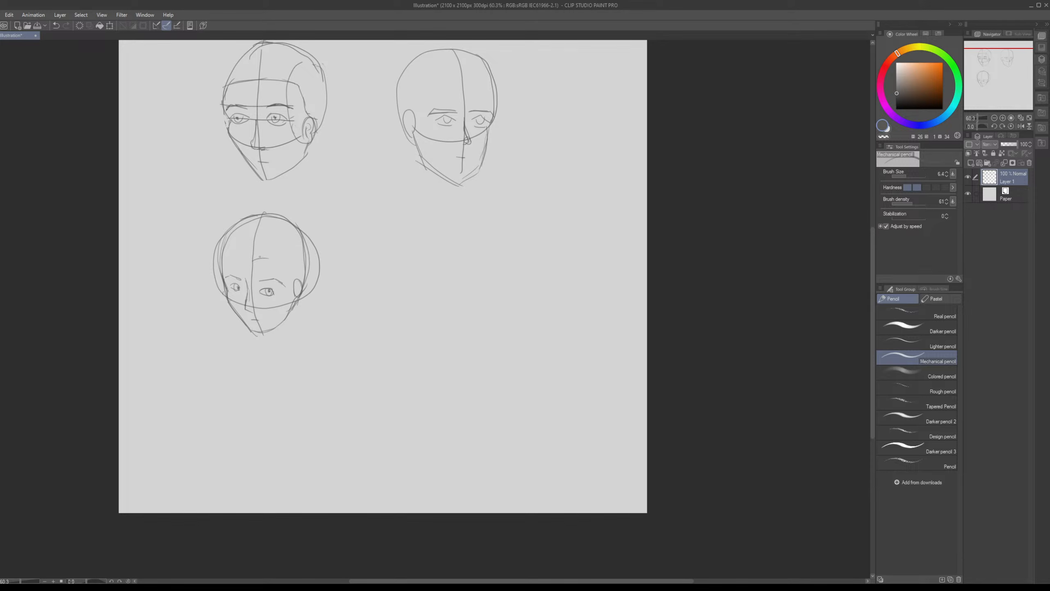
drag(253, 259, 298, 275)
drag(215, 252, 250, 248)
Step: Try out a perspective box around the third head and undo its strokes
mouse_move(203, 252)
mouse_down()
mouse_move(218, 225)
mouse_move(194, 227)
mouse_move(223, 208)
mouse_move(307, 255)
mouse_up()
key(ctrl+z)
drag(215, 203, 309, 209)
drag(198, 241, 234, 332)
drag(233, 332, 286, 339)
drag(306, 276, 299, 335)
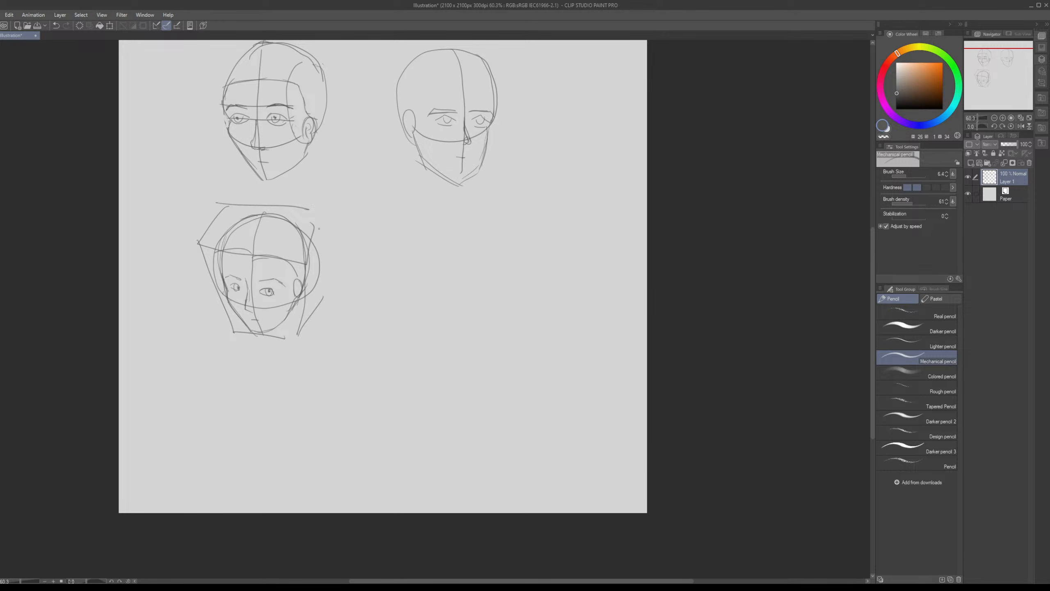
key(ctrl+z)
key(ctrl+z)
key(ctrl+z)
key(ctrl+z)
key(ctrl+z)
key(ctrl+z)
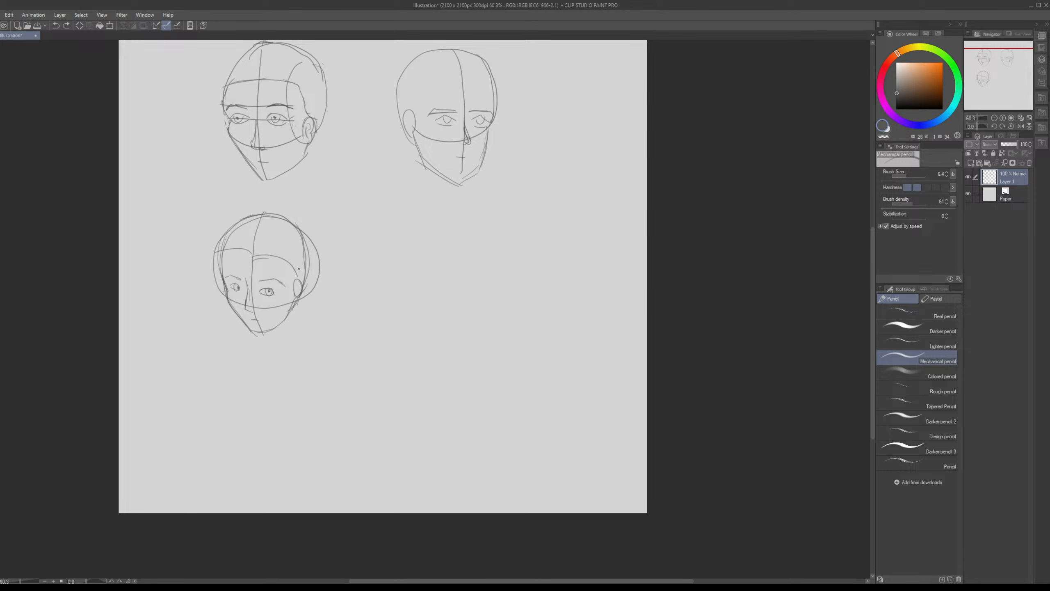
Step: Sketch long hair on the third head, sweeping from the centre parting past the ear and ending in a loose lock below shoulder level
mouse_move(264, 221)
mouse_down()
mouse_move(254, 252)
mouse_move(308, 238)
mouse_up()
drag(308, 238, 310, 352)
drag(258, 252, 308, 288)
mouse_move(309, 309)
mouse_down()
mouse_move(328, 370)
mouse_move(311, 392)
mouse_up()
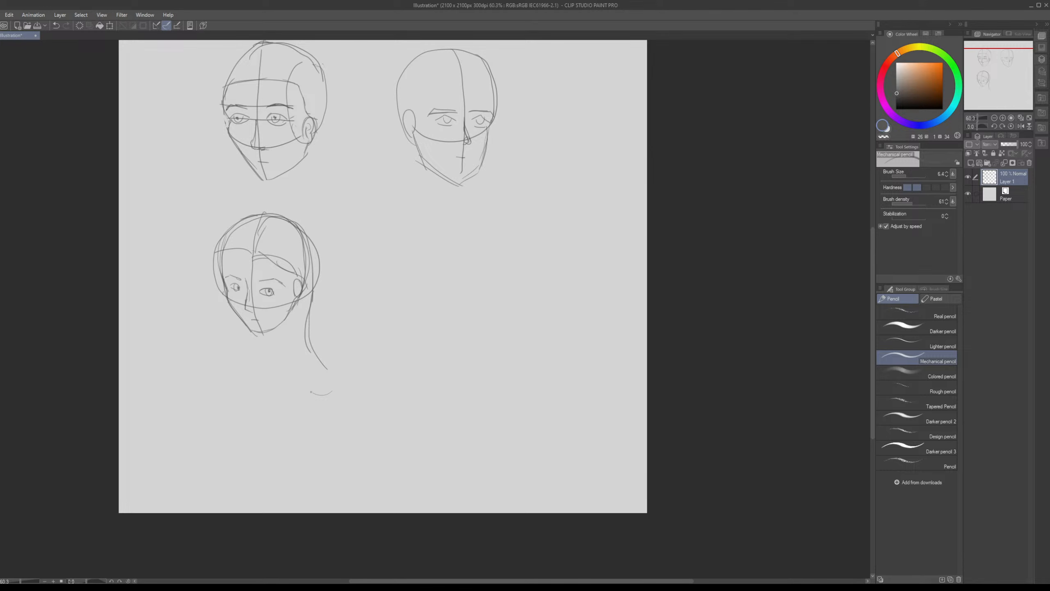
mouse_move(275, 325)
mouse_down()
mouse_move(310, 385)
mouse_move(298, 379)
mouse_up()
drag(277, 326, 310, 390)
drag(318, 393, 323, 365)
drag(314, 296, 318, 360)
Step: Reinforce the third head's hairline and crown opposite the long hair, and erase stray lines beside the ear
drag(235, 256, 251, 253)
drag(232, 224, 256, 213)
key(e)
drag(299, 318, 255, 280)
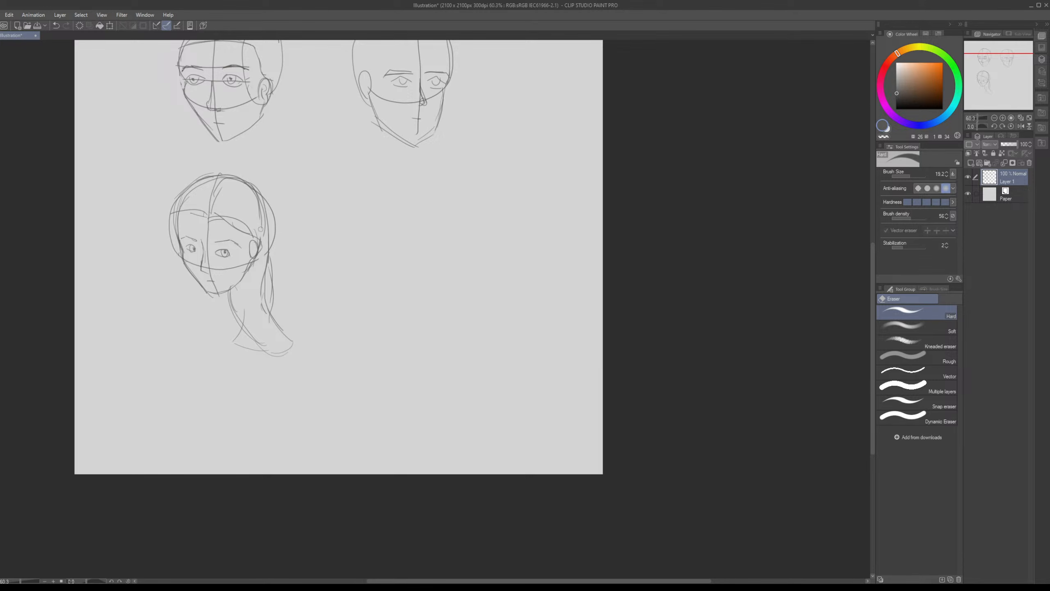
mouse_move(261, 229)
mouse_down()
mouse_move(265, 327)
mouse_move(242, 337)
mouse_move(251, 331)
mouse_move(231, 287)
mouse_move(259, 219)
mouse_up()
Step: Draw the third figure's neck and two rounded shoulders on either side of the hair, undoing a stray neck stroke
key(p)
drag(249, 208, 289, 169)
drag(238, 244, 244, 265)
key(ctrl+z)
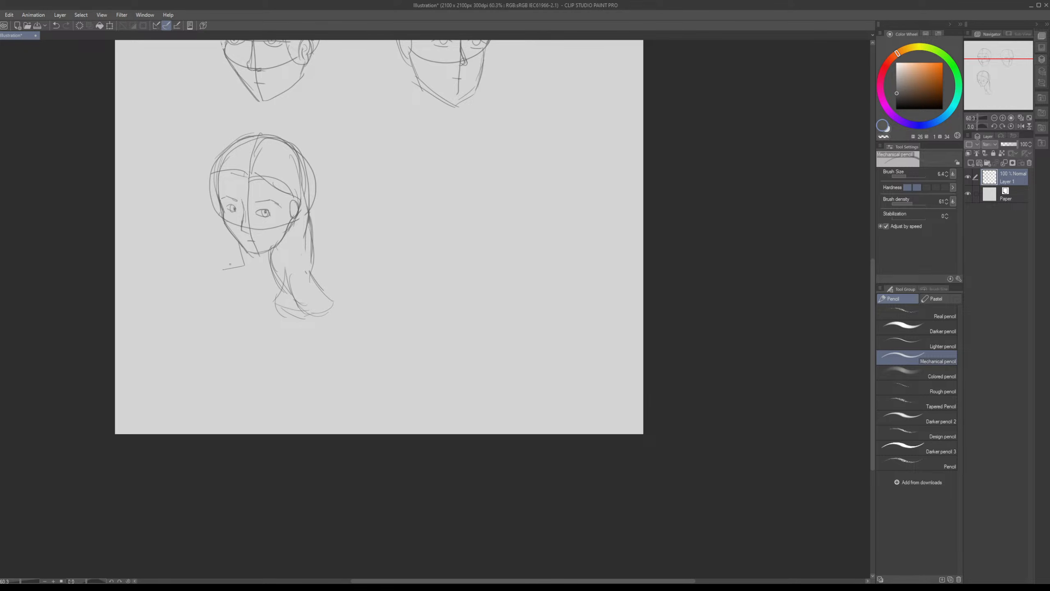
drag(229, 263, 284, 286)
mouse_move(220, 288)
mouse_down()
mouse_move(256, 282)
mouse_move(230, 293)
mouse_up()
mouse_move(269, 286)
mouse_down()
mouse_move(296, 287)
mouse_move(310, 313)
mouse_up()
mouse_move(253, 282)
mouse_down()
mouse_move(294, 302)
mouse_move(263, 269)
mouse_move(307, 259)
mouse_move(250, 290)
mouse_up()
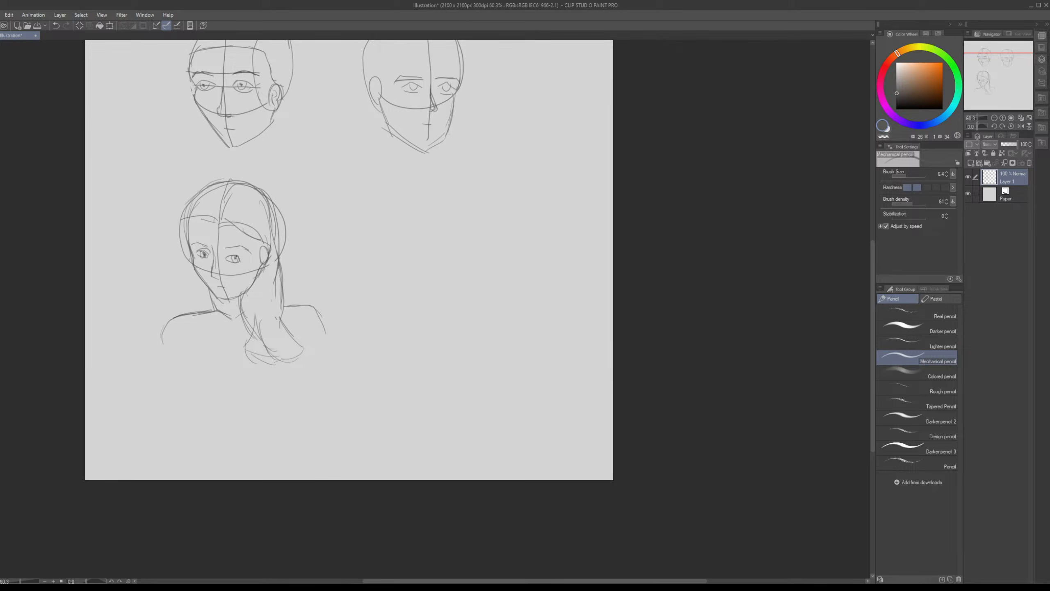
Step: Redraw the third head's mouth as a darker line and strengthen the side of its nose
drag(250, 290, 196, 291)
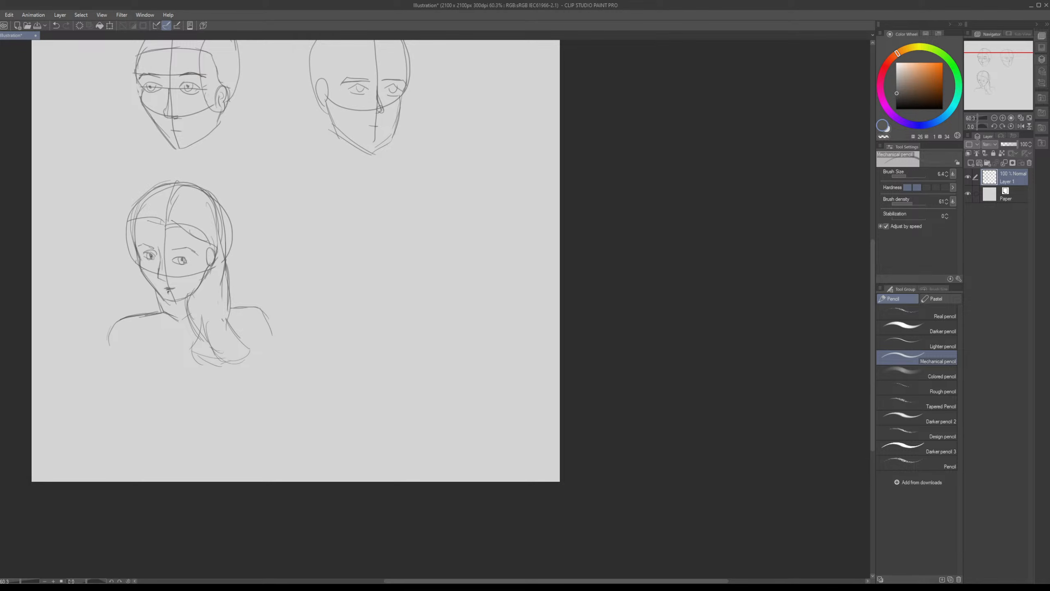
drag(289, 248, 275, 282)
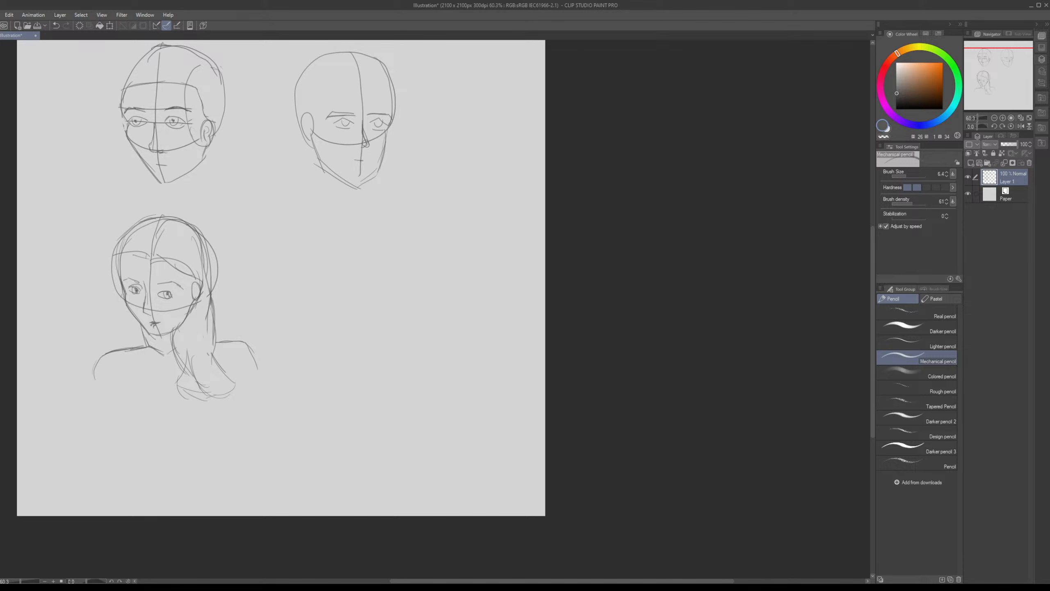
key(ctrl+z)
drag(147, 324, 166, 325)
key(e)
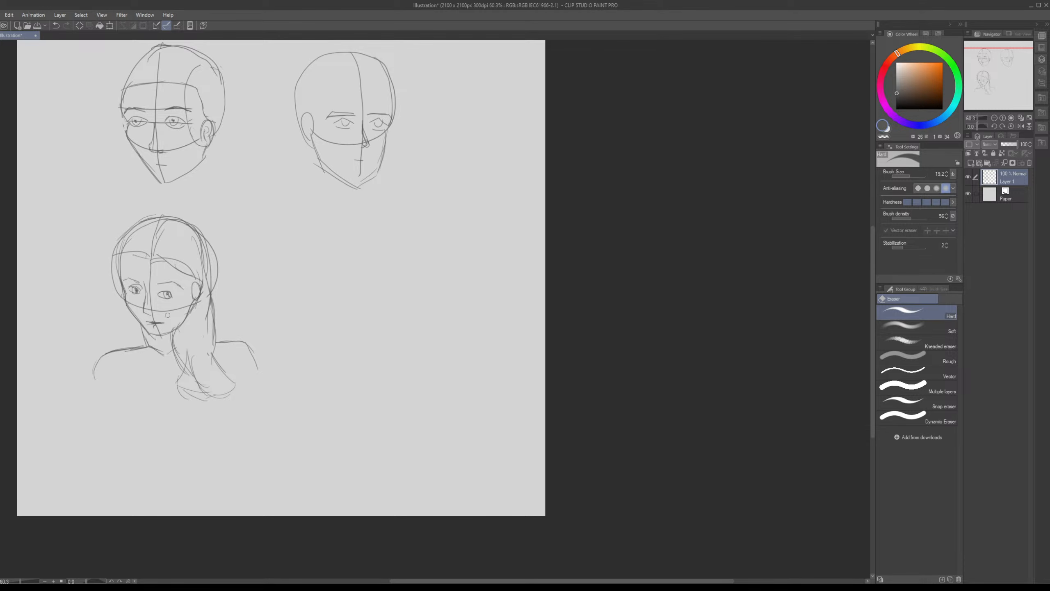
key(p)
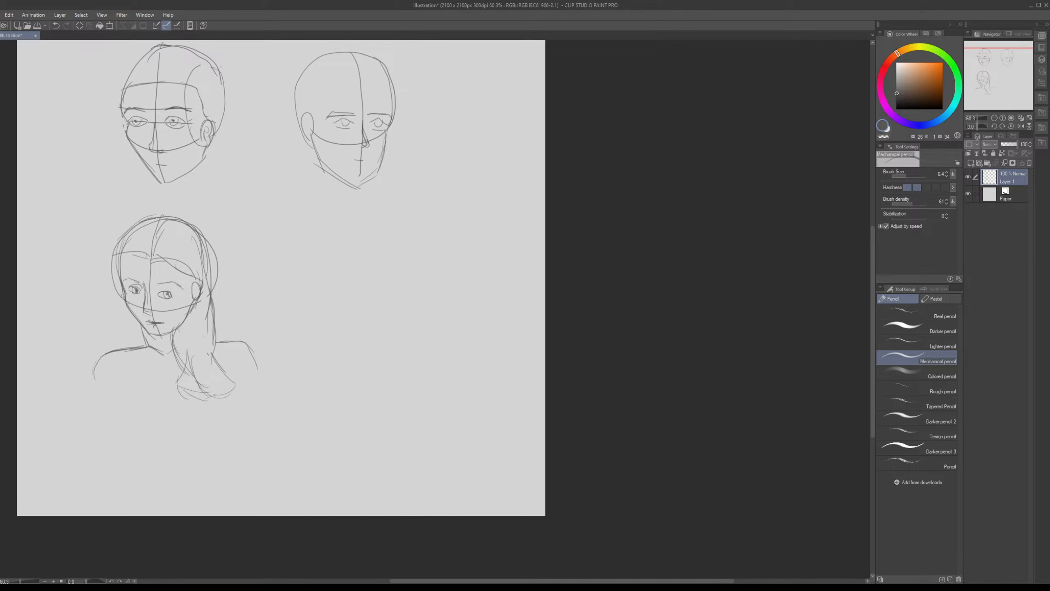
drag(147, 290, 145, 312)
Step: Widen the second head's mouth line, undoing unwanted strokes
mouse_move(295, 291)
mouse_down()
mouse_move(222, 274)
mouse_move(312, 278)
mouse_up()
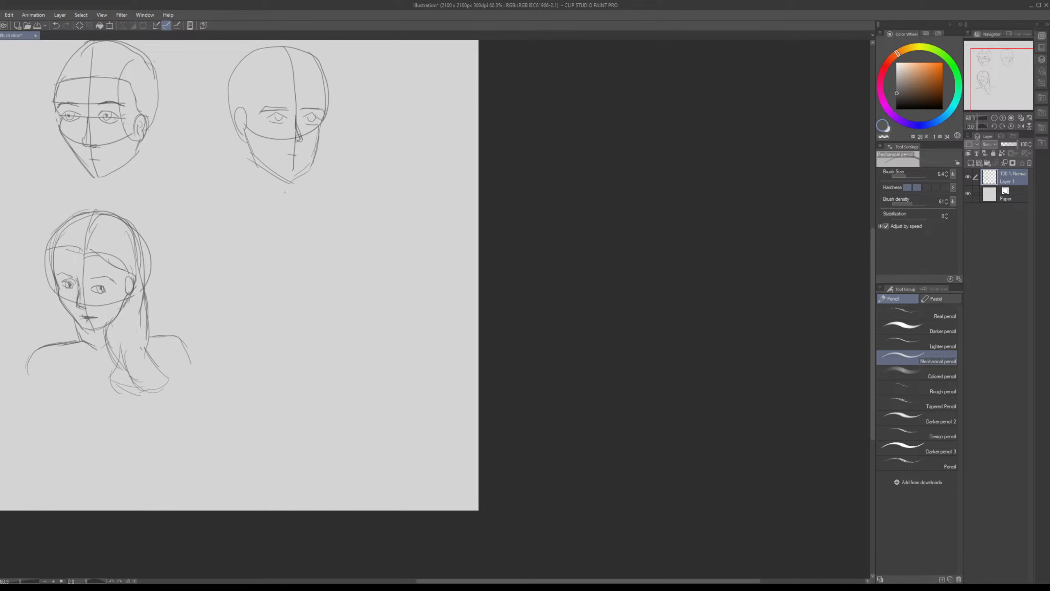
drag(285, 192, 295, 204)
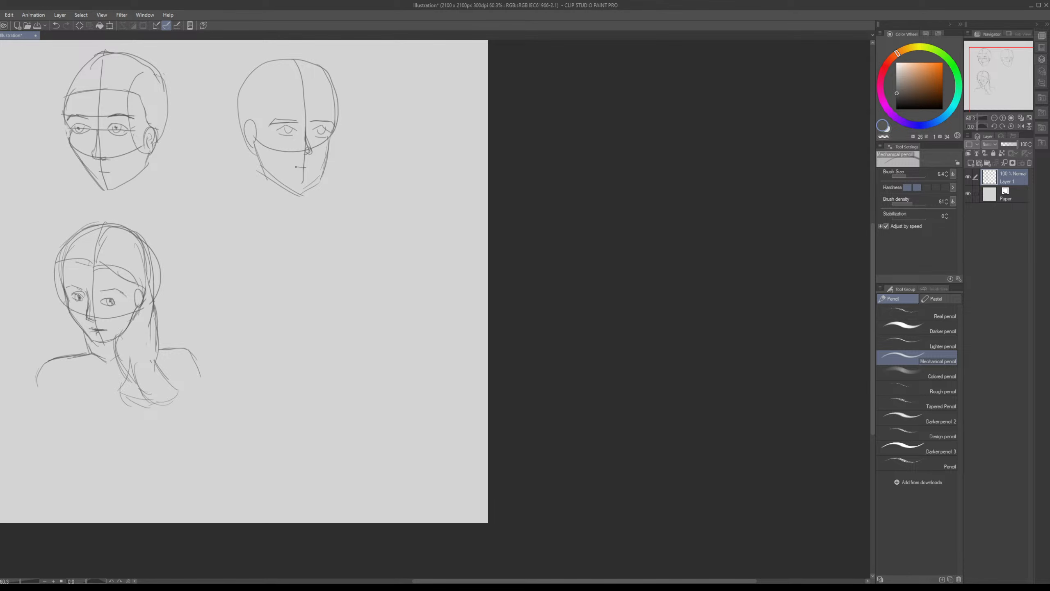
drag(296, 167, 301, 168)
key(ctrl+z)
key(ctrl+z)
drag(255, 311, 262, 297)
Step: Erase the line along the third head's nose bridge, leaving the tip of the nose
key(e)
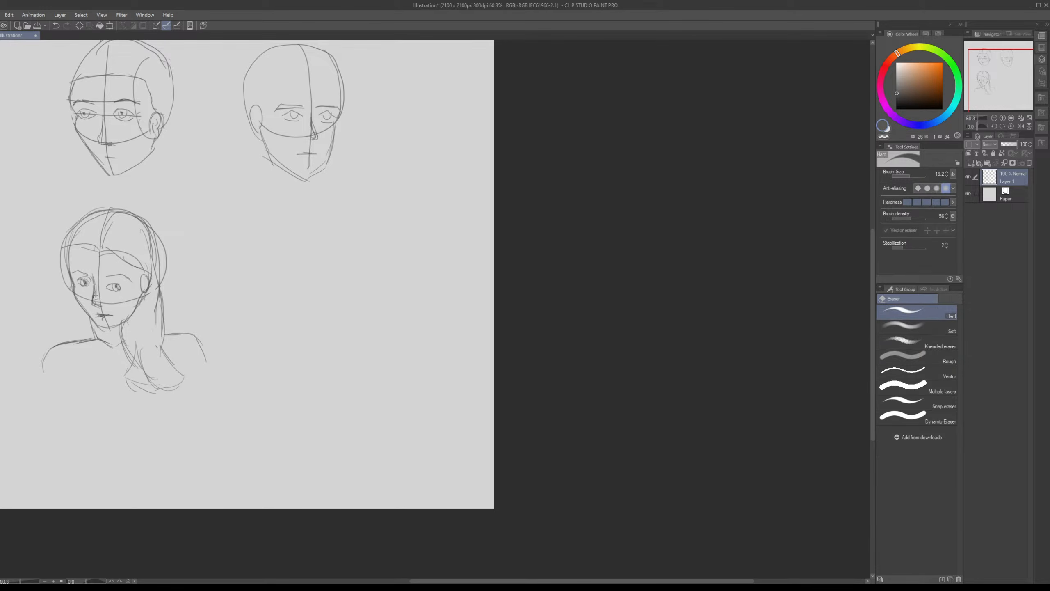
drag(95, 297, 93, 288)
key(p)
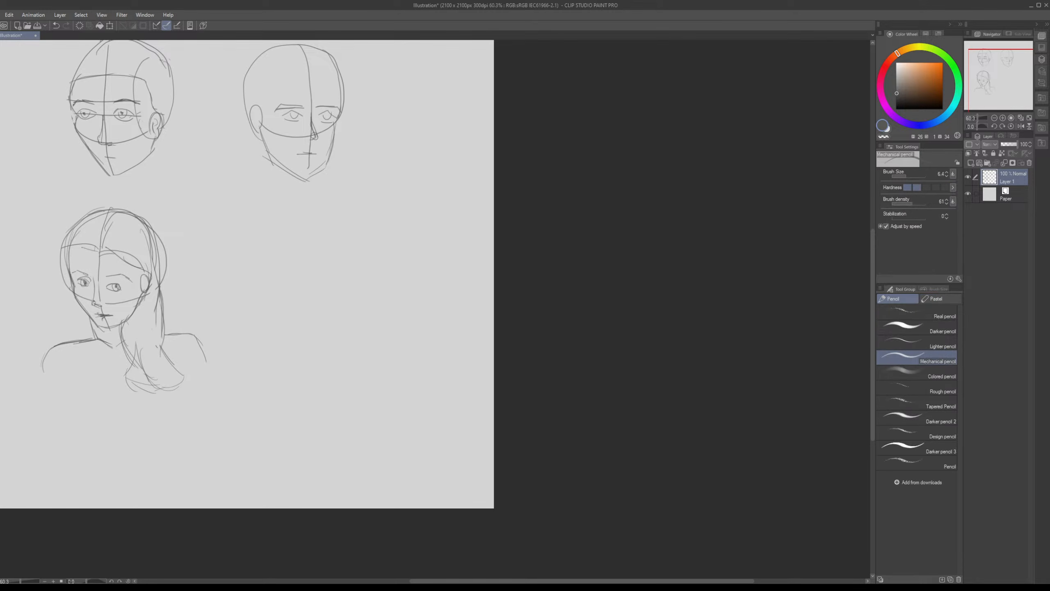
Step: Sketch a larger, front-facing fourth head below the second with a cranium circle, a vertical centre line and a tapered jaw
mouse_move(329, 286)
mouse_down()
mouse_move(431, 347)
mouse_move(495, 265)
mouse_move(459, 266)
mouse_up()
scroll(494, 264, up, 1)
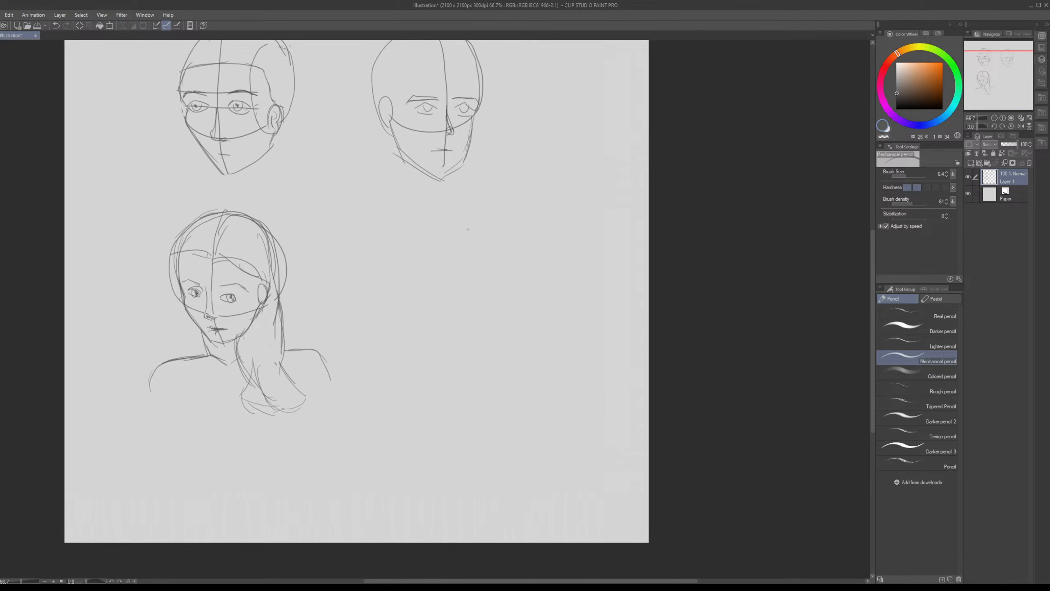
mouse_move(464, 223)
mouse_down()
mouse_move(510, 344)
mouse_move(512, 264)
mouse_move(464, 223)
mouse_up()
drag(431, 265, 378, 259)
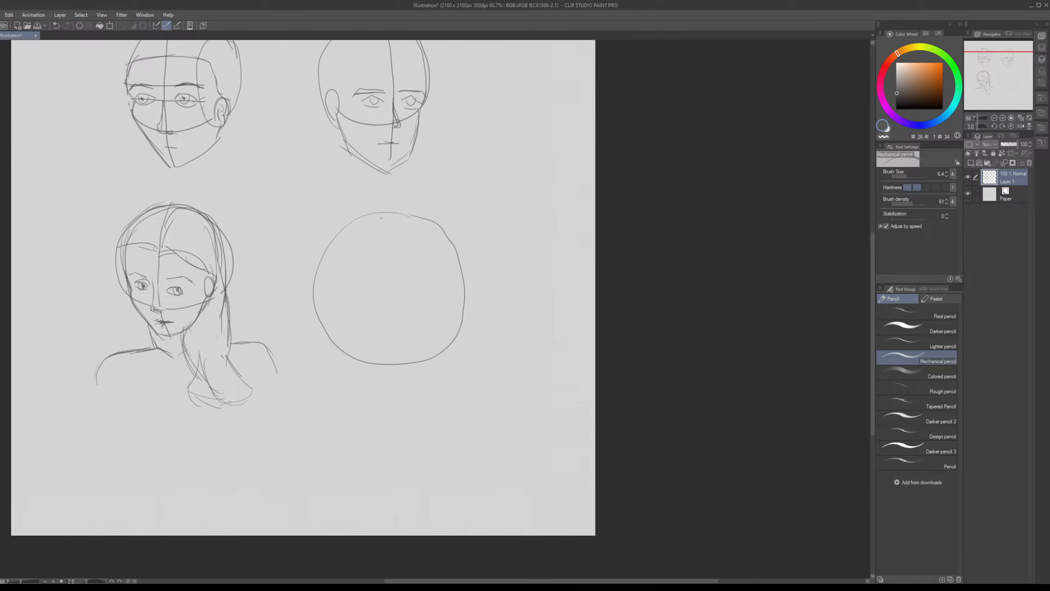
drag(385, 211, 402, 380)
key(ctrl+z)
drag(387, 212, 388, 416)
mouse_move(328, 340)
mouse_down()
mouse_move(337, 365)
mouse_move(383, 411)
mouse_move(406, 410)
mouse_move(440, 361)
mouse_up()
drag(417, 399, 451, 315)
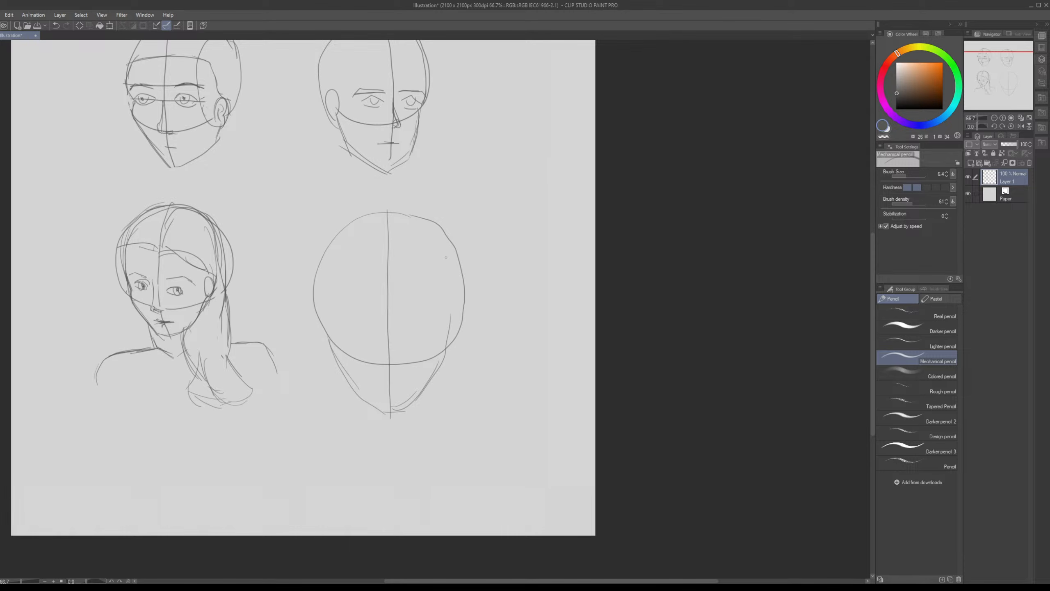
Step: Draw the fourth head's inner side contours and add an ear on each side
drag(450, 245, 445, 345)
mouse_move(329, 286)
mouse_down()
mouse_move(330, 338)
mouse_move(329, 276)
mouse_move(329, 321)
mouse_move(326, 290)
mouse_up()
mouse_move(335, 244)
mouse_down()
mouse_move(326, 292)
mouse_move(442, 241)
mouse_move(453, 324)
mouse_move(414, 278)
mouse_move(391, 294)
mouse_up()
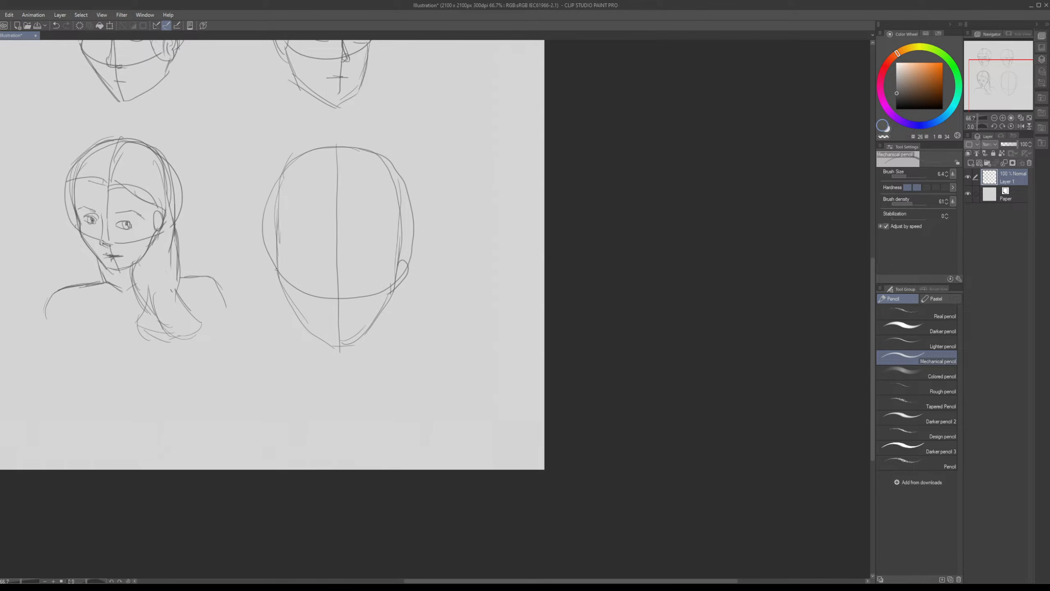
mouse_move(278, 265)
mouse_down()
mouse_move(268, 272)
mouse_move(311, 273)
mouse_up()
Step: Draw horizontal hairline and brow guidelines across the fourth head, redoing the brow line until it sits level
drag(263, 191, 381, 188)
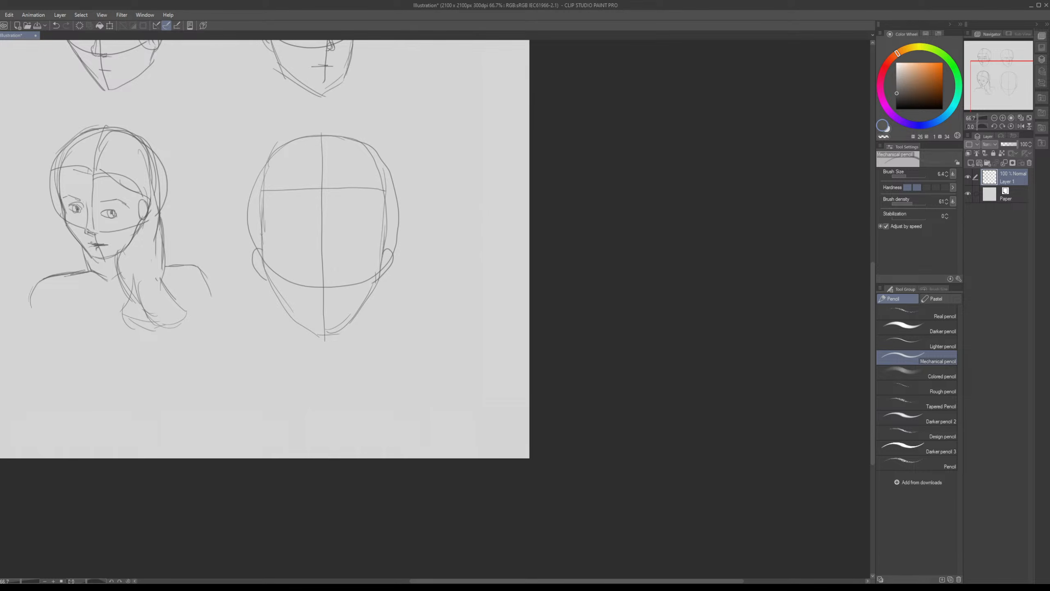
drag(262, 235, 384, 234)
drag(339, 251, 309, 237)
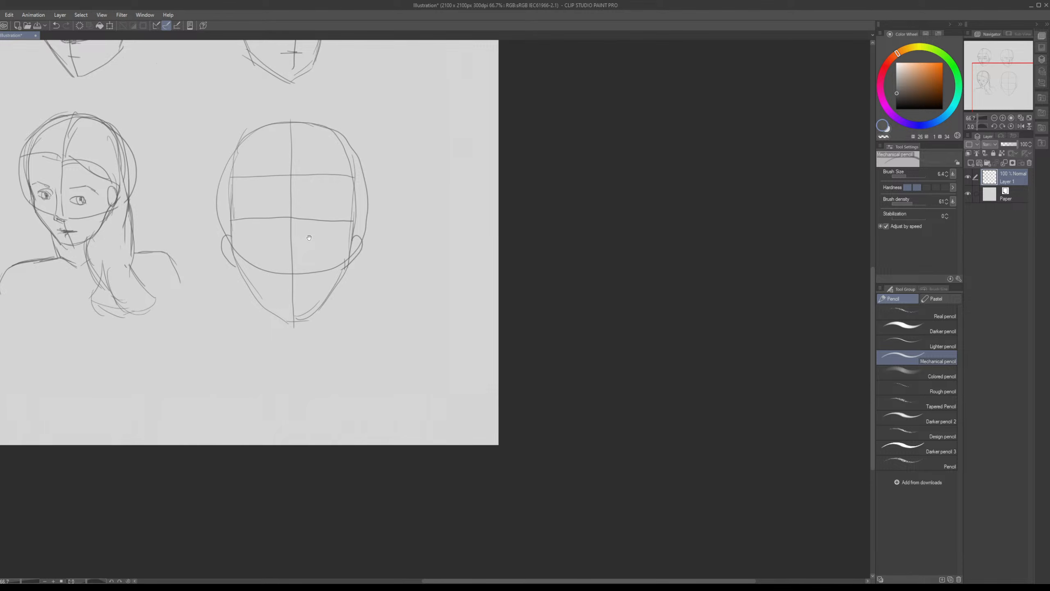
key(ctrl+z)
key(ctrl+z)
drag(230, 224, 350, 223)
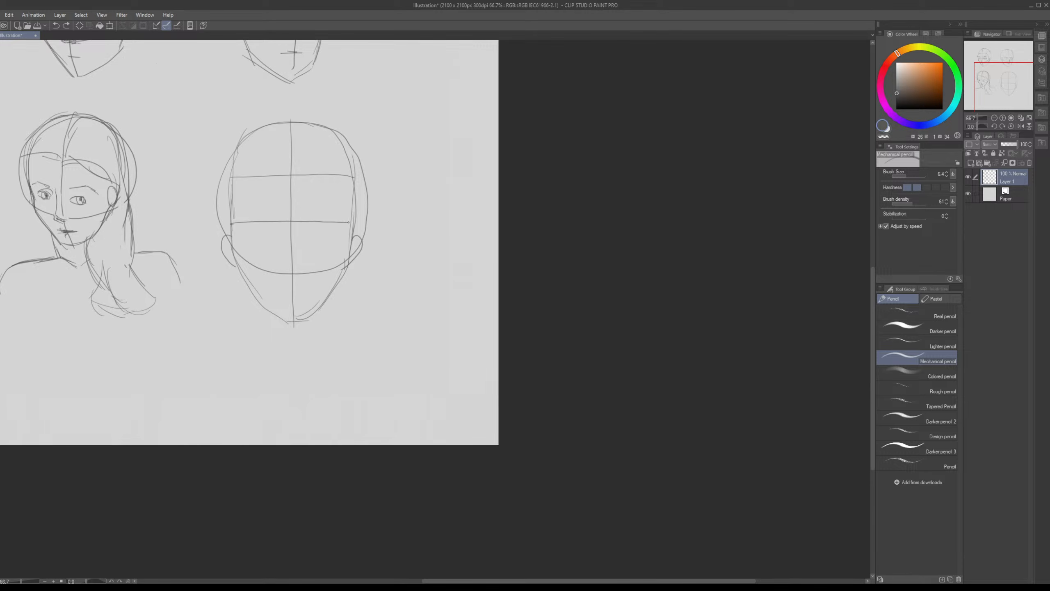
key(ctrl+z)
mouse_move(232, 224)
mouse_down()
mouse_move(354, 227)
mouse_move(336, 226)
mouse_up()
key(ctrl+z)
key(ctrl+y)
Step: Draw both eyebrows along the fourth head's brow guideline, undoing stray strokes
mouse_move(266, 219)
mouse_down()
mouse_move(245, 219)
mouse_move(235, 201)
mouse_up()
key(ctrl+z)
key(ctrl+z)
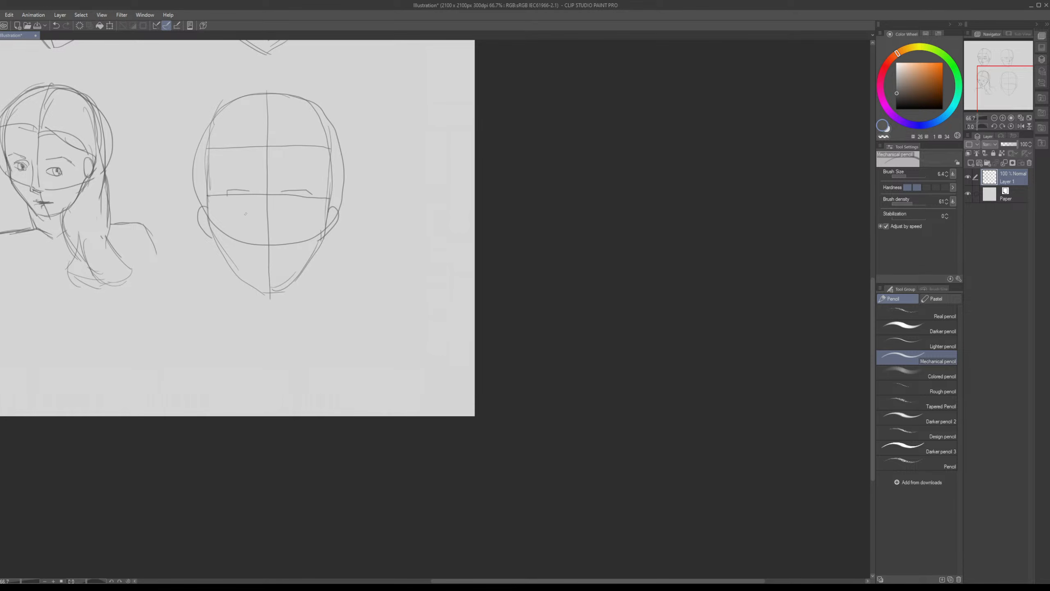
drag(245, 213, 258, 254)
Step: Erase the arcs of the fourth head's circle that lie outside its side contours
key(e)
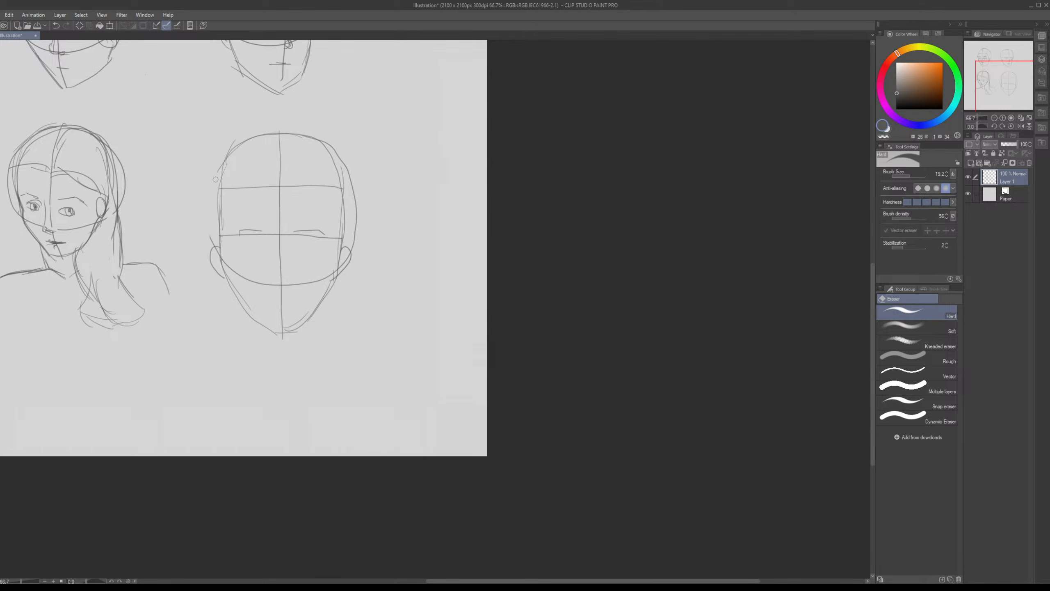
drag(354, 245, 350, 183)
mouse_move(391, 238)
mouse_down()
mouse_move(411, 184)
mouse_move(422, 186)
mouse_up()
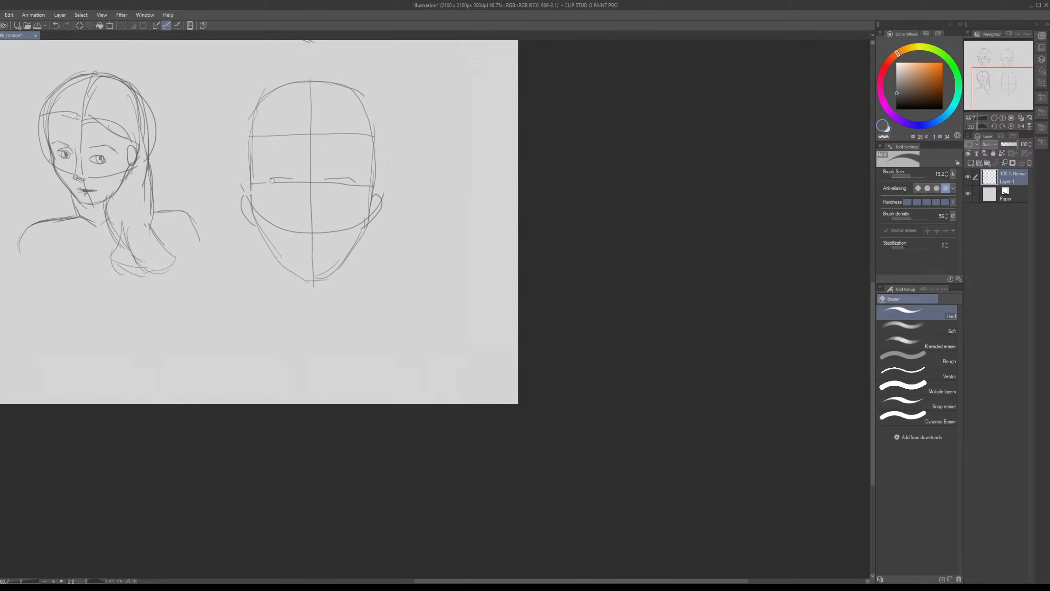
key(p)
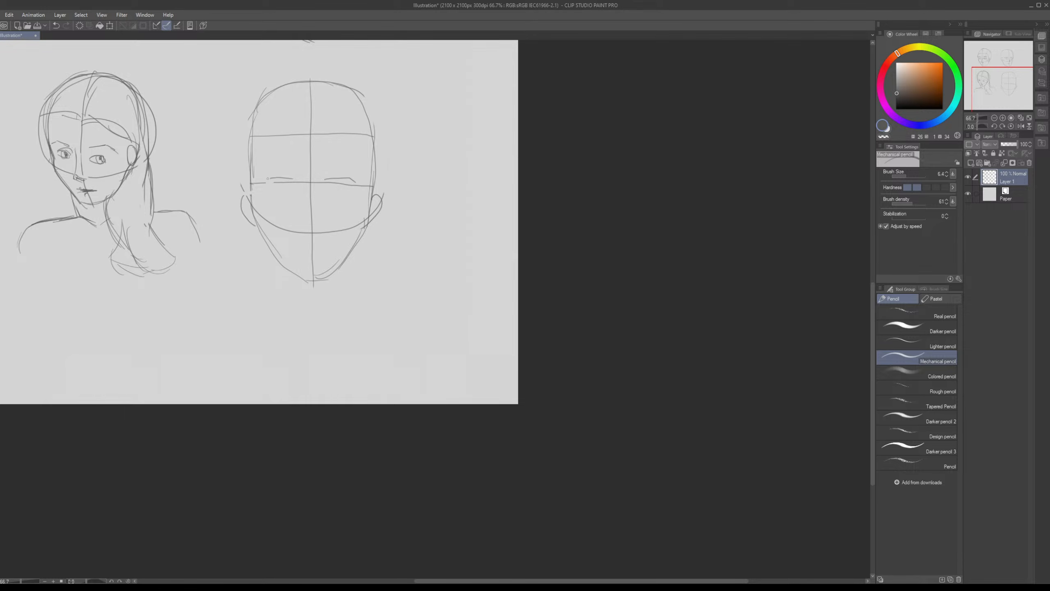
Step: Draw the fourth head's two eyes just below the brow guideline, undoing misplaced strokes
mouse_move(312, 200)
mouse_down()
mouse_move(300, 224)
mouse_move(324, 269)
mouse_move(269, 296)
mouse_move(270, 182)
mouse_up()
drag(410, 214, 410, 210)
mouse_move(368, 153)
mouse_down()
mouse_move(384, 175)
mouse_move(384, 278)
mouse_up()
mouse_move(369, 301)
mouse_down()
mouse_move(400, 288)
mouse_move(410, 305)
mouse_up()
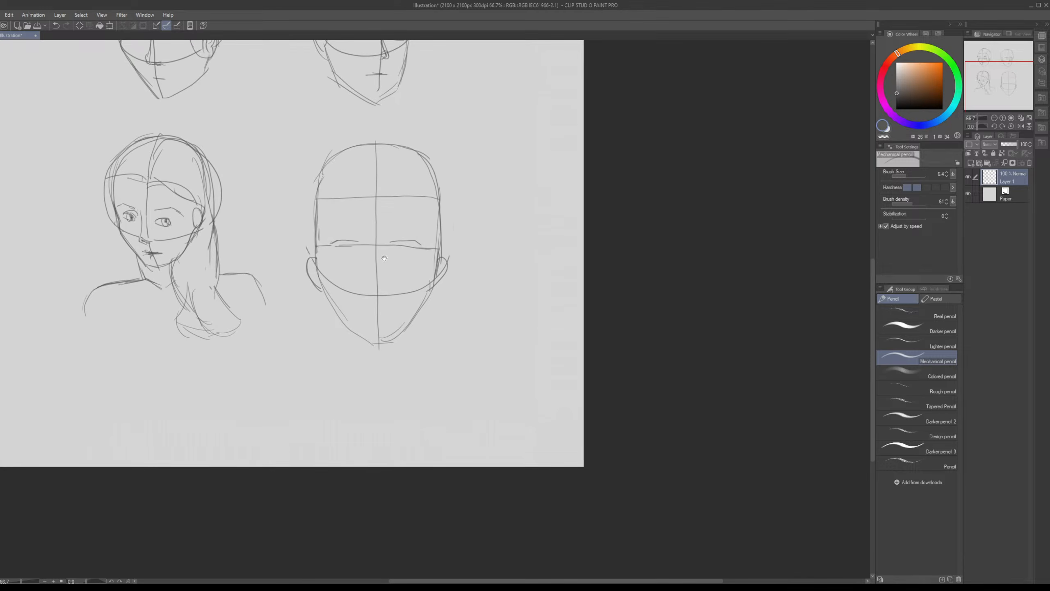
mouse_move(384, 258)
mouse_down()
mouse_move(413, 364)
mouse_move(393, 359)
mouse_move(385, 315)
mouse_move(360, 311)
mouse_up()
key(ctrl+z)
key(ctrl+z)
mouse_move(330, 310)
mouse_down()
mouse_move(407, 306)
mouse_move(338, 301)
mouse_up()
drag(391, 297, 396, 301)
mouse_move(365, 253)
mouse_down()
mouse_move(336, 214)
mouse_move(351, 247)
mouse_move(348, 222)
mouse_up()
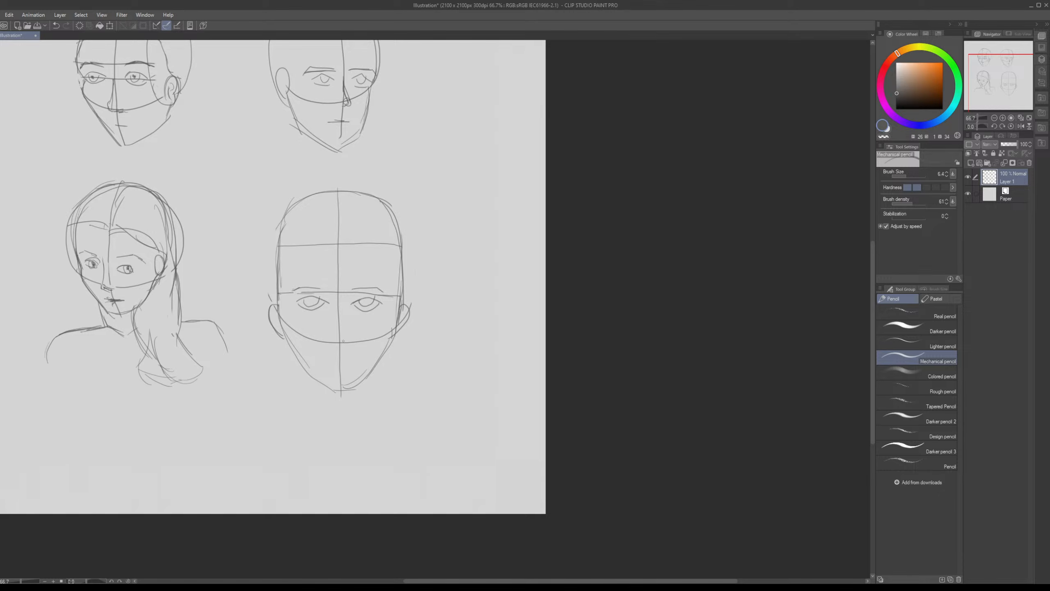
Step: Sketch a nose on the fourth head with a round tip where the centre line meets the circle's lower curve
drag(343, 341, 333, 344)
drag(351, 341, 338, 309)
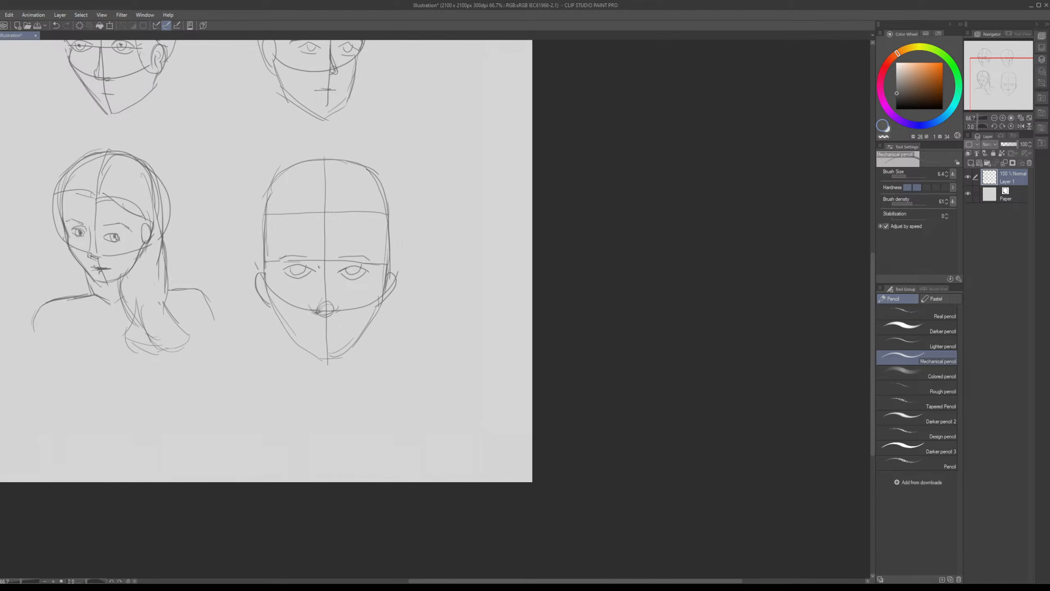
drag(318, 268, 323, 290)
Step: Erase the fourth head's nose, brow guideline, lower circle curve and lower centre line, enlarging the eraser for the bigger areas
key(e)
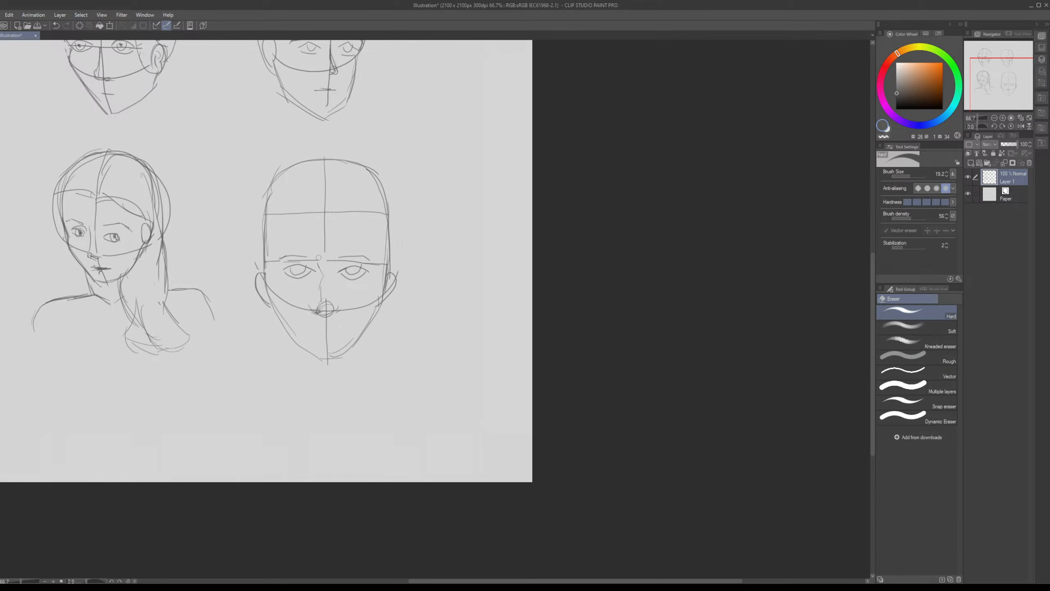
drag(325, 252, 325, 223)
mouse_move(301, 259)
mouse_down()
mouse_move(278, 262)
mouse_move(383, 268)
mouse_up()
mouse_move(336, 297)
mouse_down()
mouse_move(326, 313)
mouse_move(314, 311)
mouse_up()
click(911, 172)
mouse_move(322, 277)
mouse_down()
mouse_move(330, 319)
mouse_move(277, 288)
mouse_move(307, 314)
mouse_move(328, 307)
mouse_move(334, 332)
mouse_move(366, 303)
mouse_move(319, 343)
mouse_up()
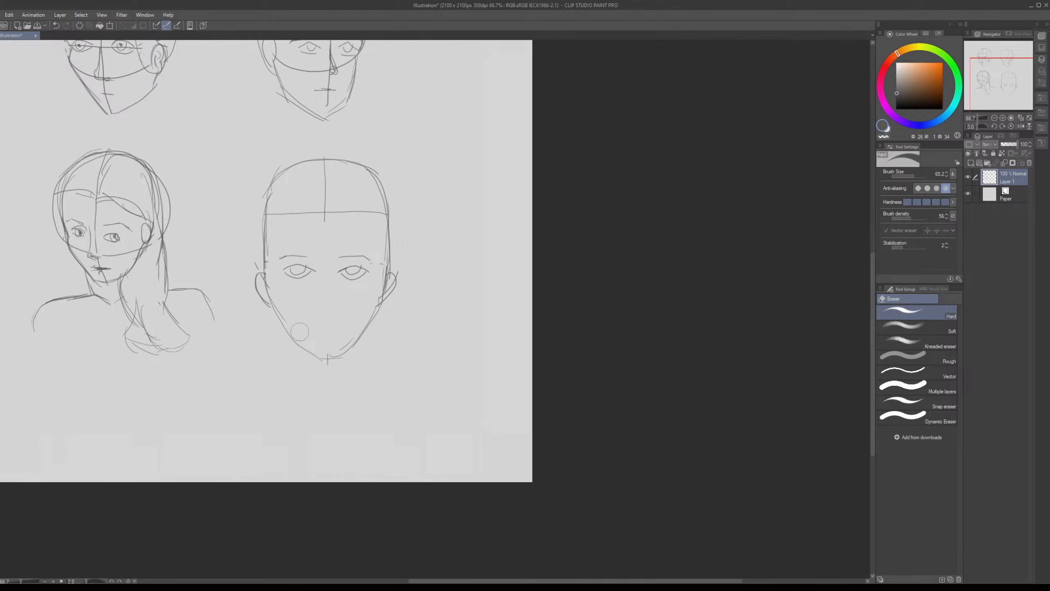
drag(336, 340, 343, 317)
Step: Redraw the fourth head's nose with a short vertical bridge line and a curved base with nostrils
key(p)
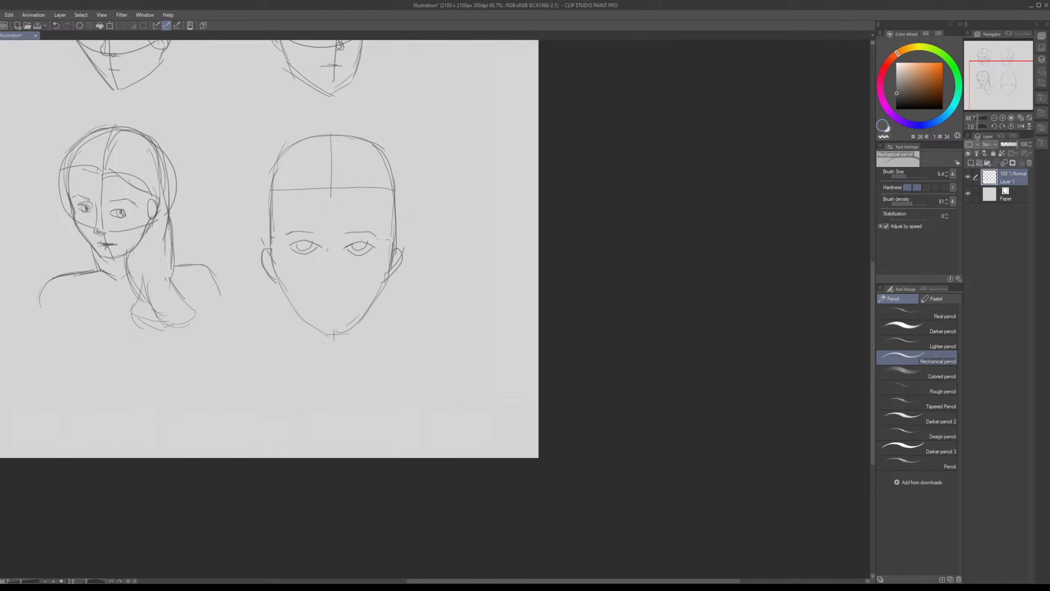
drag(333, 247, 333, 275)
drag(324, 283, 347, 284)
drag(350, 277, 331, 255)
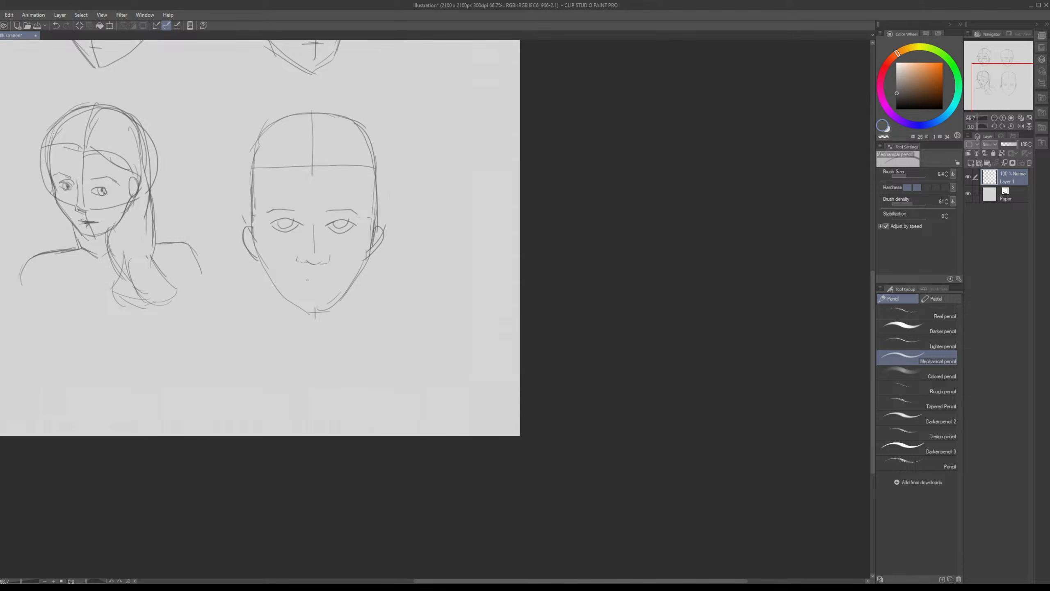
Step: Draw a straight mouth line on the fourth head and reinforce its chin, jaw and one eyebrow
drag(301, 280, 325, 279)
key(ctrl+z)
key(ctrl+z)
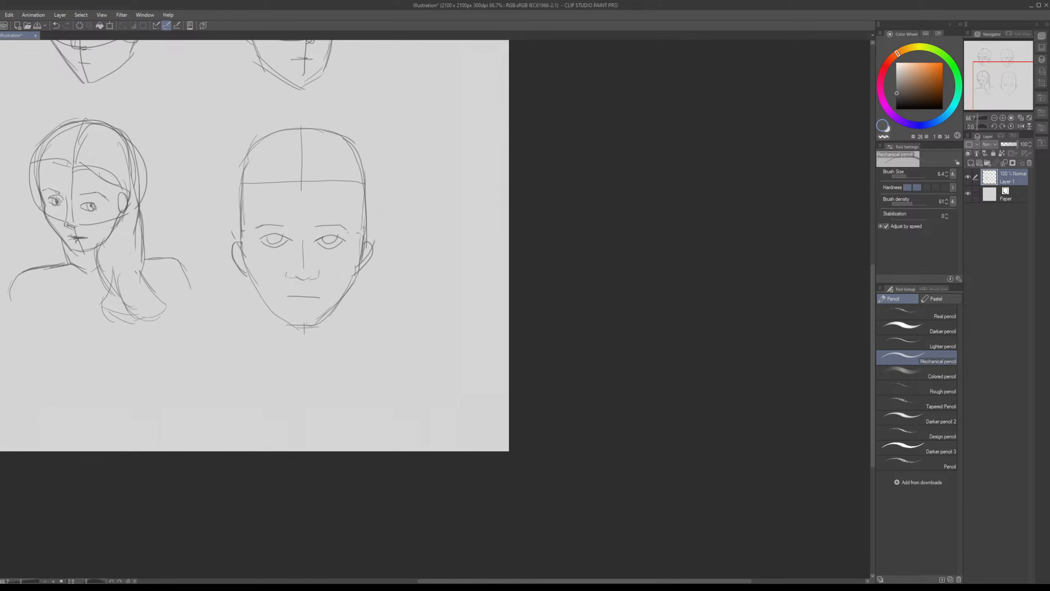
drag(237, 242, 277, 286)
drag(289, 254, 326, 251)
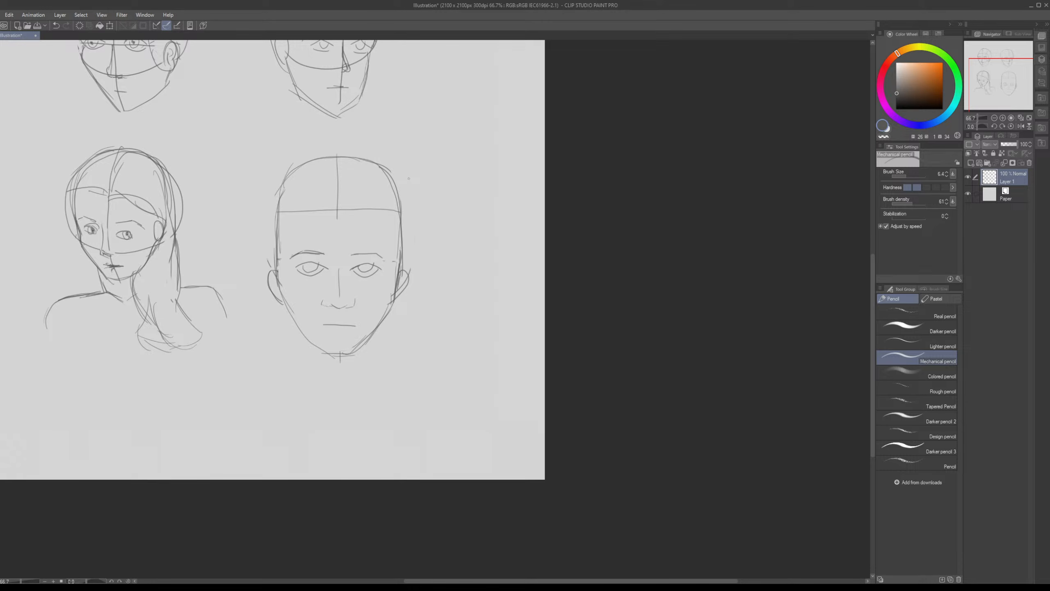
Step: Add dark pupils to both eyes of the fourth head
scroll(363, 223, down, 2)
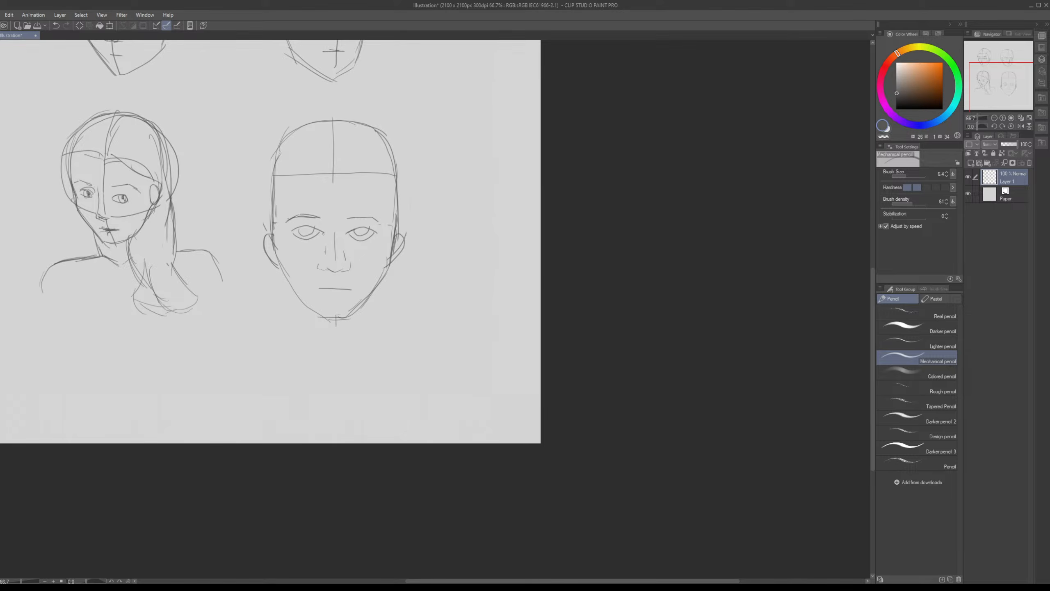
scroll(268, 261, up, 2)
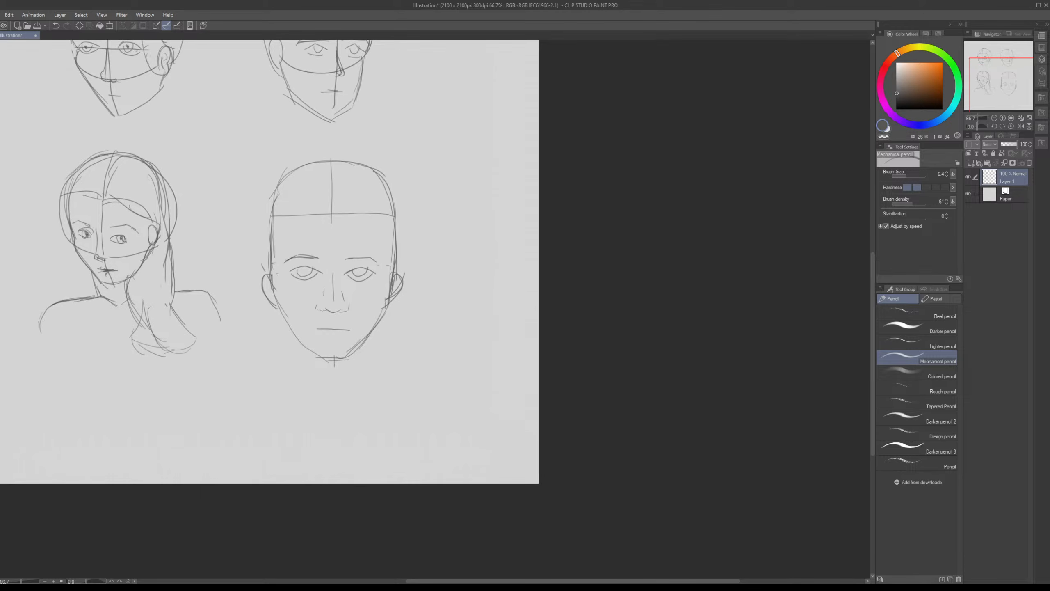
drag(268, 277, 269, 299)
key(ctrl+z)
drag(306, 267, 304, 271)
key(e)
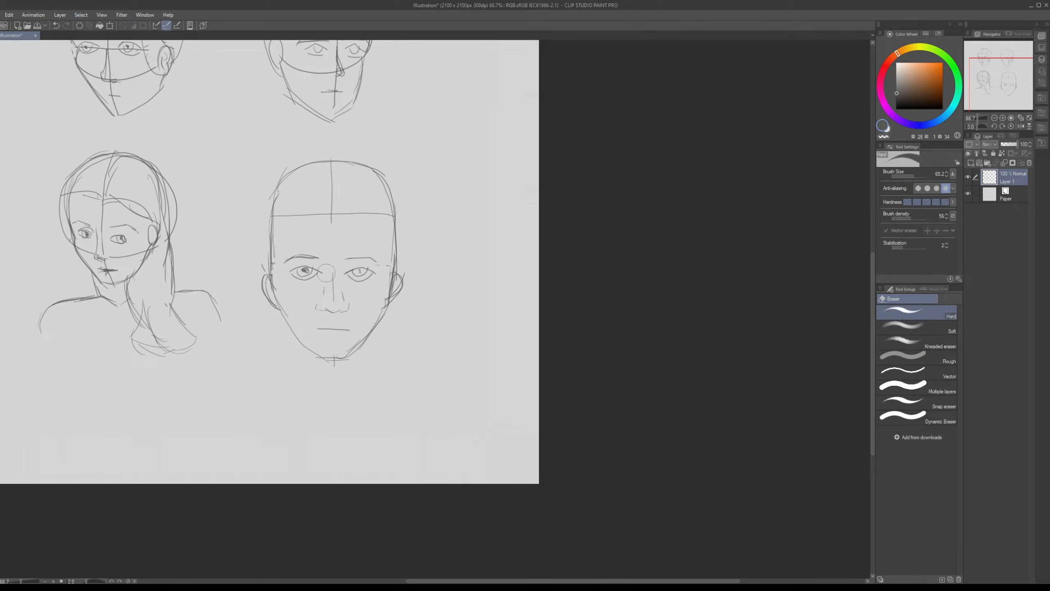
key(p)
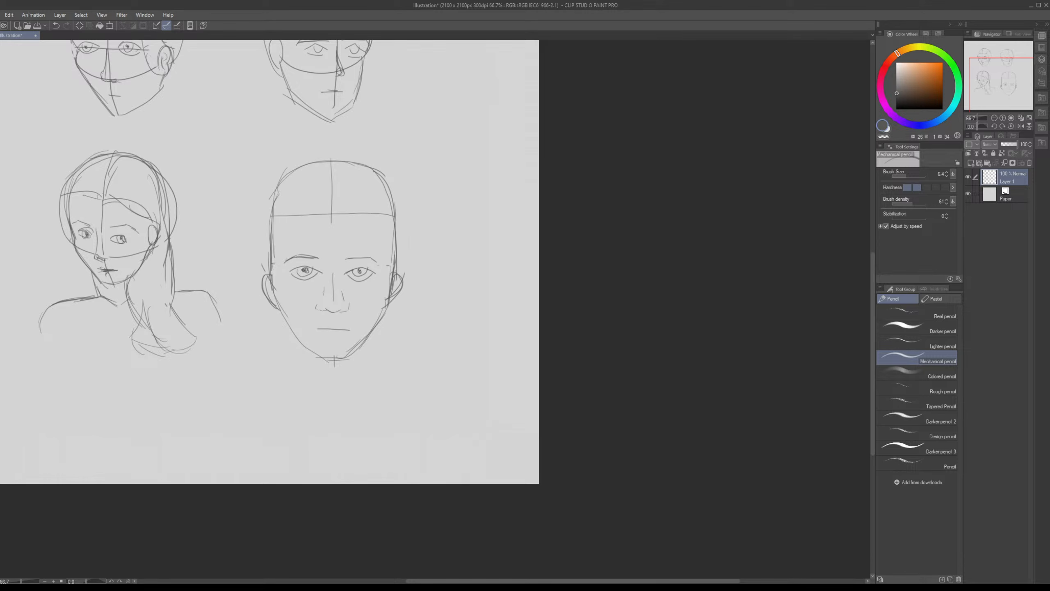
Step: Draw a curved hairline across the fourth head's forehead, running from the centre line down to both temples
drag(387, 275, 364, 252)
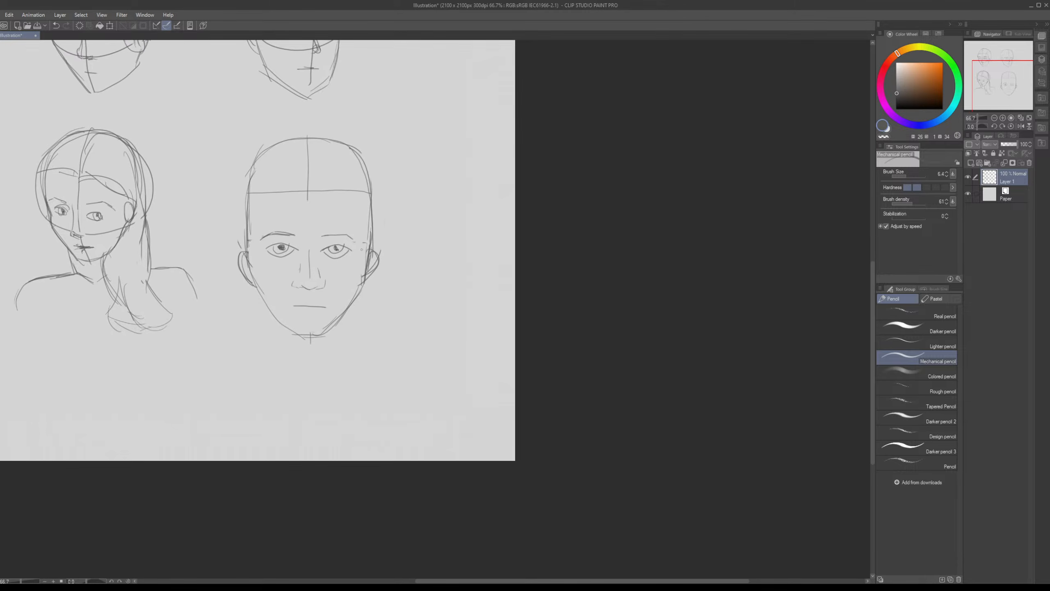
drag(342, 212, 353, 244)
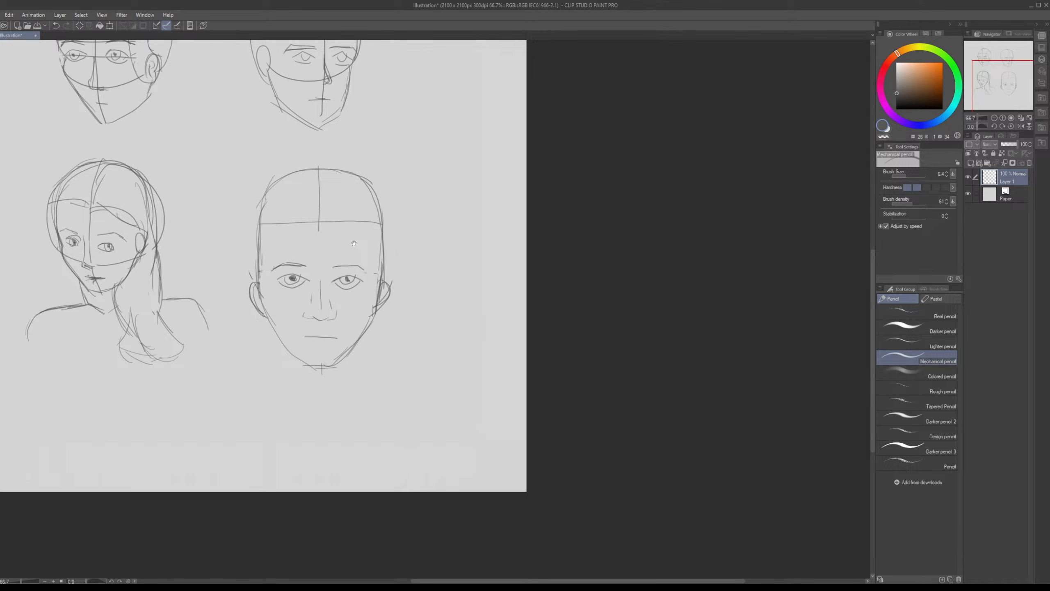
drag(354, 244, 352, 242)
drag(317, 226, 374, 238)
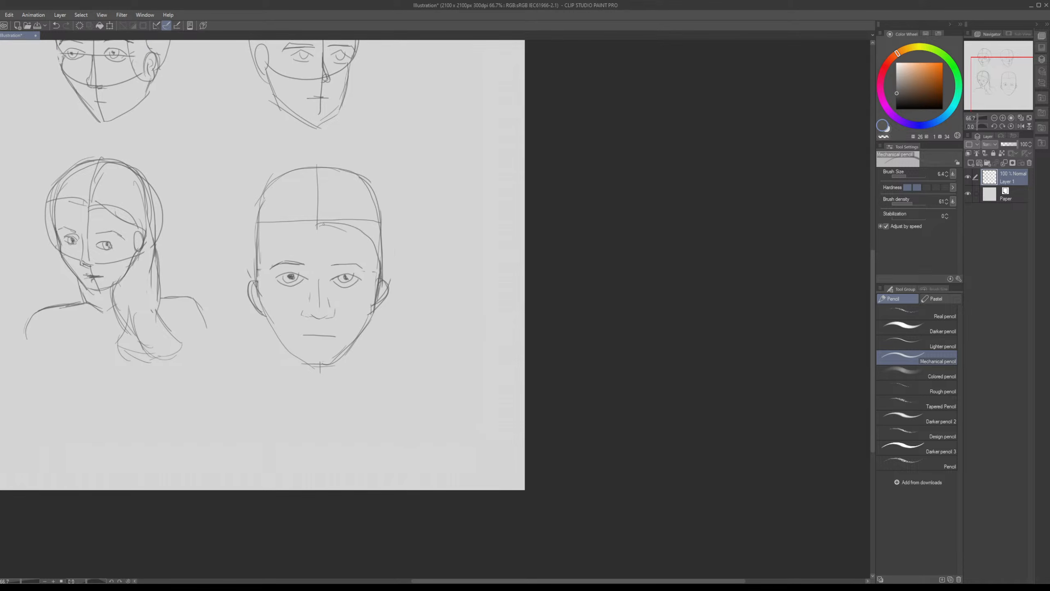
mouse_move(322, 199)
mouse_down()
mouse_move(331, 228)
mouse_move(268, 302)
mouse_up()
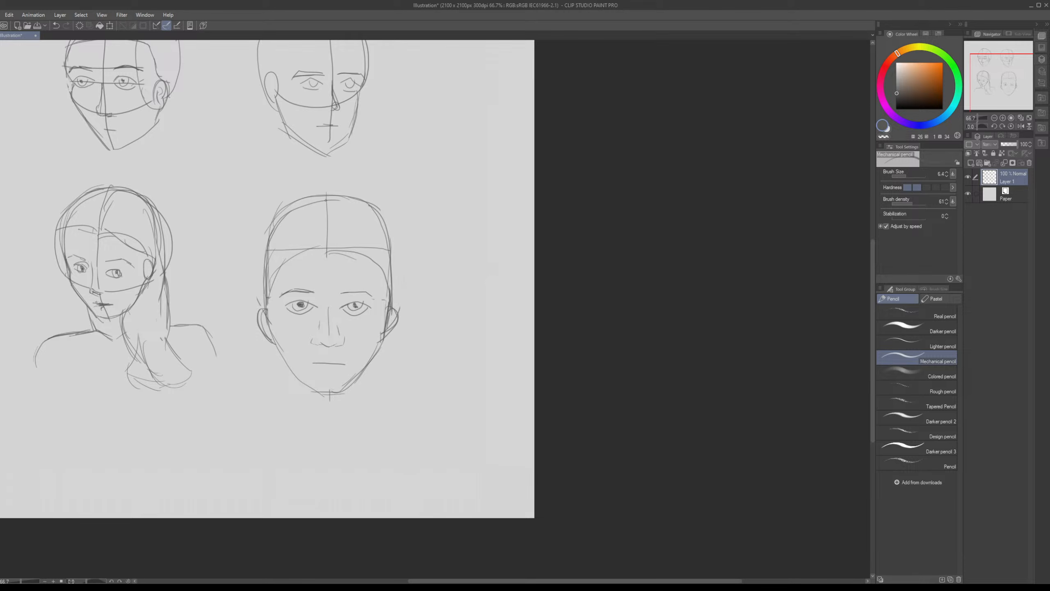
Step: Sketch swept-back hair on the fourth head, with a raised top contour, side volumes and diagonal lines meeting the hairline
drag(326, 255, 304, 251)
mouse_move(286, 211)
mouse_down()
mouse_move(313, 249)
mouse_move(382, 212)
mouse_move(389, 283)
mouse_up()
mouse_move(283, 217)
mouse_down()
mouse_move(295, 211)
mouse_move(260, 288)
mouse_up()
mouse_move(315, 250)
mouse_down()
mouse_move(298, 222)
mouse_move(365, 199)
mouse_move(375, 226)
mouse_move(328, 265)
mouse_move(362, 248)
mouse_up()
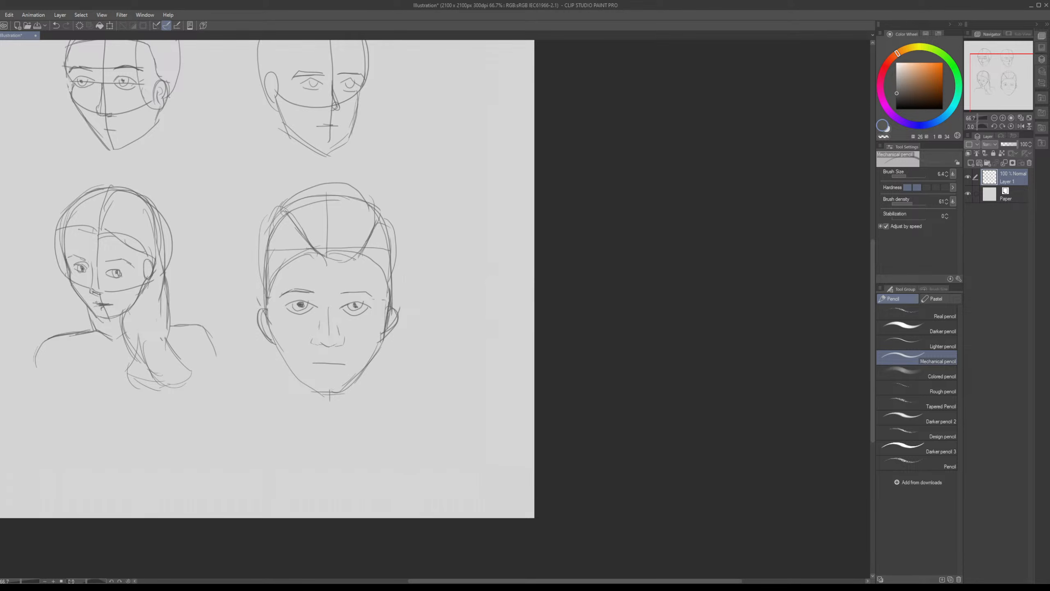
mouse_move(275, 213)
mouse_down()
mouse_move(349, 184)
mouse_move(393, 275)
mouse_up()
mouse_move(285, 218)
mouse_down()
mouse_move(261, 277)
mouse_move(279, 236)
mouse_up()
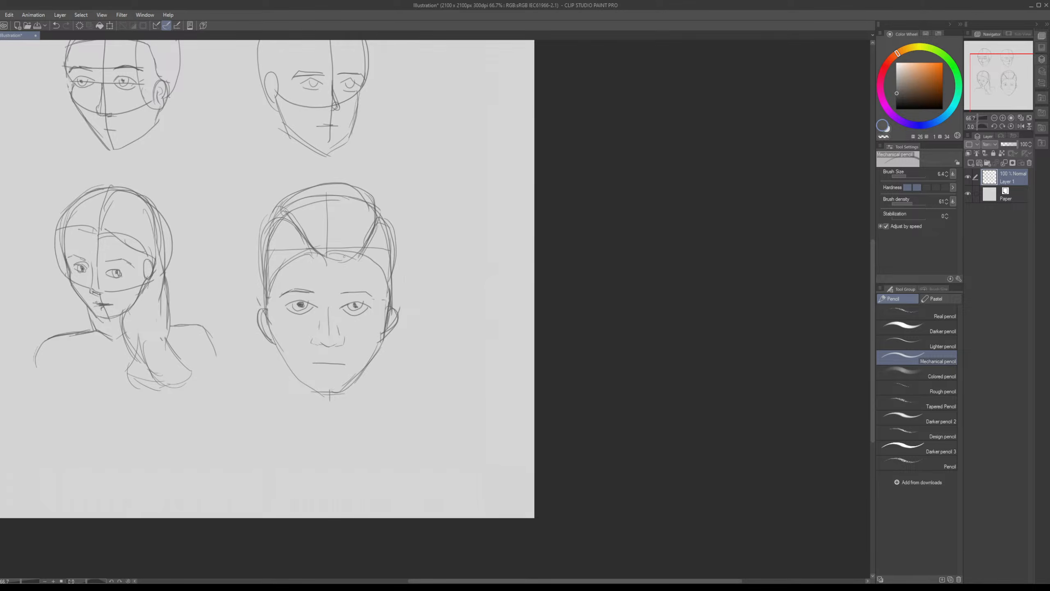
mouse_move(344, 256)
mouse_down()
mouse_move(301, 218)
mouse_move(353, 236)
mouse_up()
drag(340, 187, 351, 222)
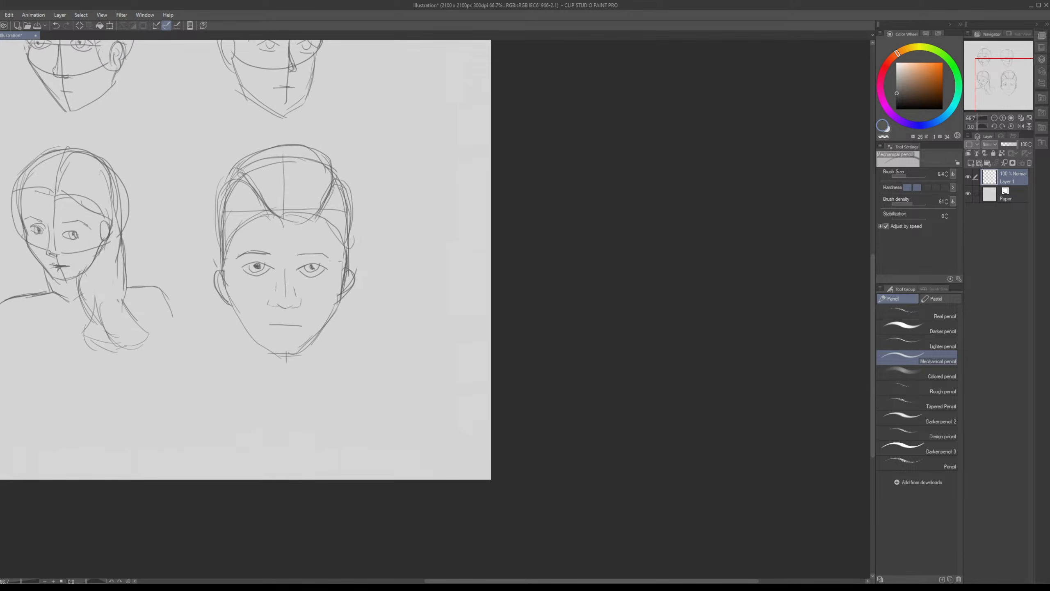
Step: Erase the fourth head's hair, guidelines and upper skull outline, and redraw the cranium as one smooth rounded curve
mouse_move(285, 248)
mouse_down()
mouse_move(315, 248)
mouse_move(342, 230)
mouse_move(319, 201)
mouse_move(374, 231)
mouse_move(379, 247)
mouse_move(349, 170)
mouse_move(281, 223)
mouse_move(268, 209)
mouse_move(270, 236)
mouse_move(388, 202)
mouse_move(409, 232)
mouse_up()
key(e)
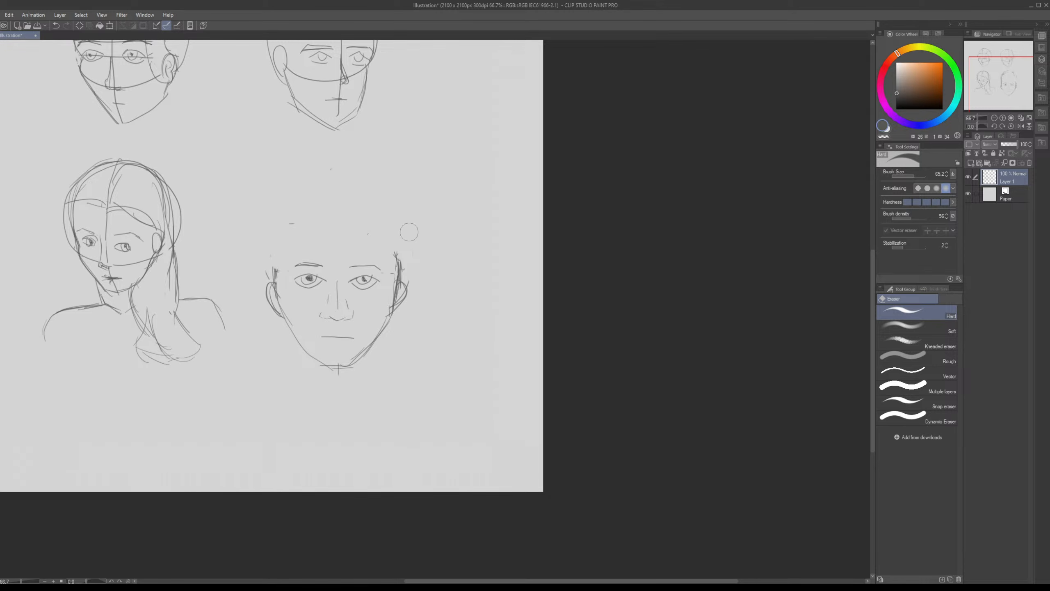
key(p)
mouse_move(277, 236)
mouse_down()
mouse_move(273, 265)
mouse_move(298, 203)
mouse_move(346, 184)
mouse_move(385, 211)
mouse_move(401, 261)
mouse_move(393, 281)
mouse_up()
scroll(275, 264, down, 3)
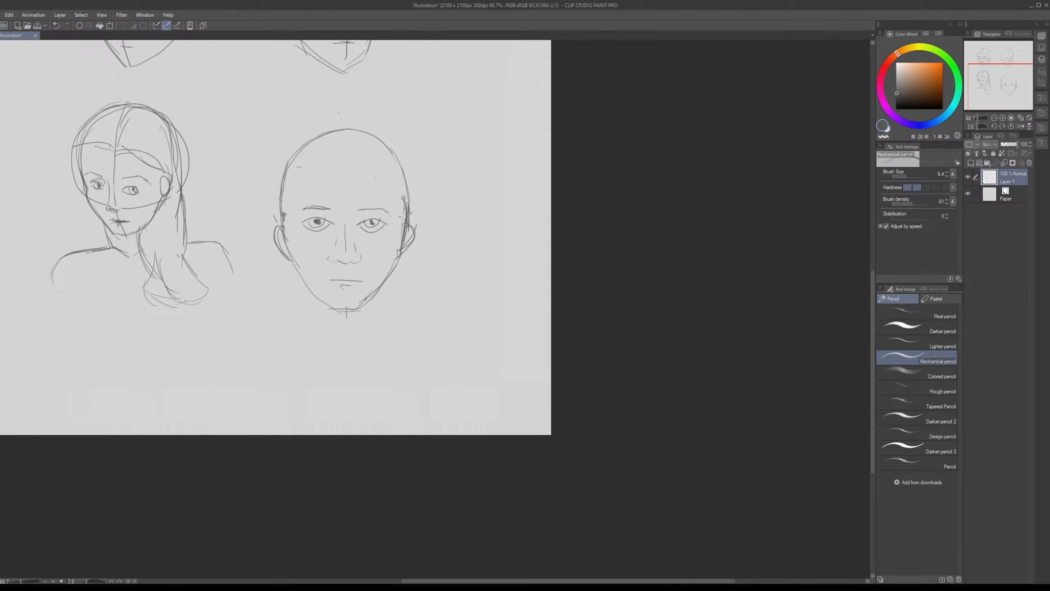
Step: Reinforce the fourth head's jaw sides, erase the crossed construction lines at the chin and redraw a flat chin
mouse_move(283, 233)
mouse_down()
mouse_move(302, 284)
mouse_move(331, 309)
mouse_move(381, 281)
mouse_move(399, 252)
mouse_up()
key(e)
drag(343, 310, 364, 306)
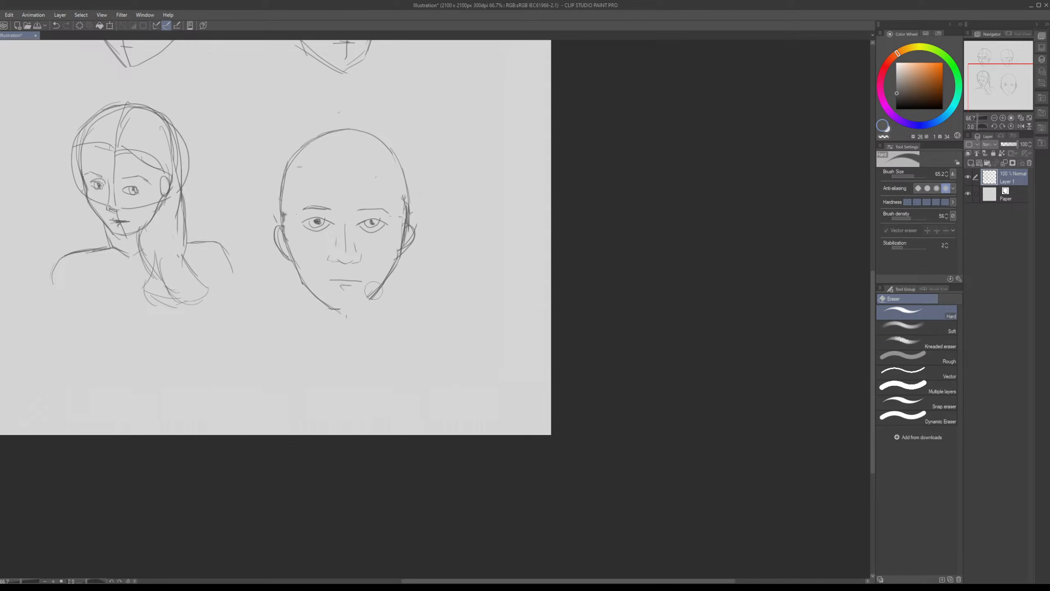
key(p)
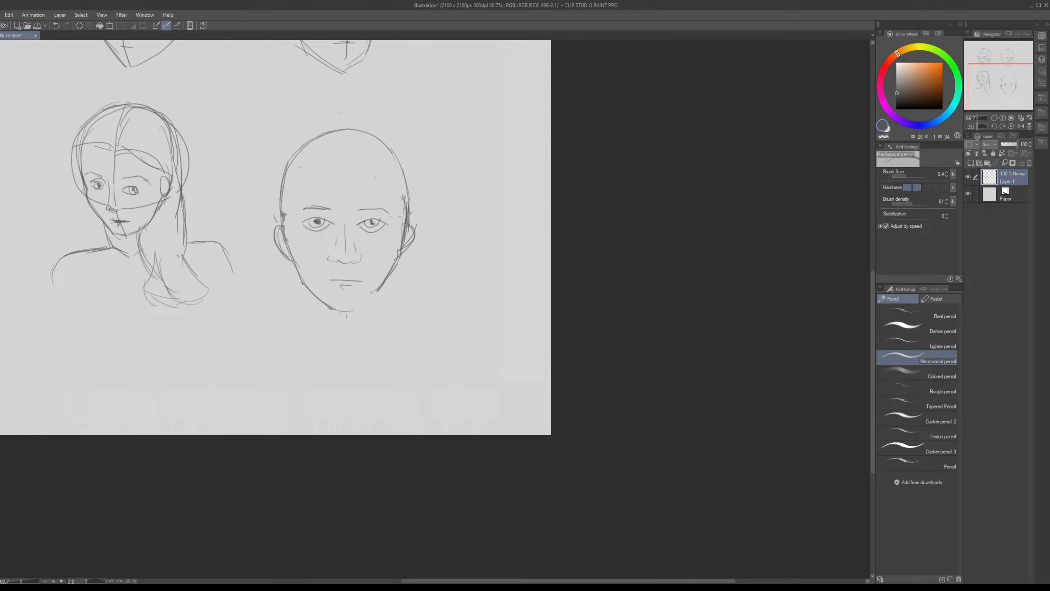
drag(333, 307, 357, 312)
Step: Undo the last two strokes and draw curved creases under both eyes of the fourth head
drag(353, 225, 360, 249)
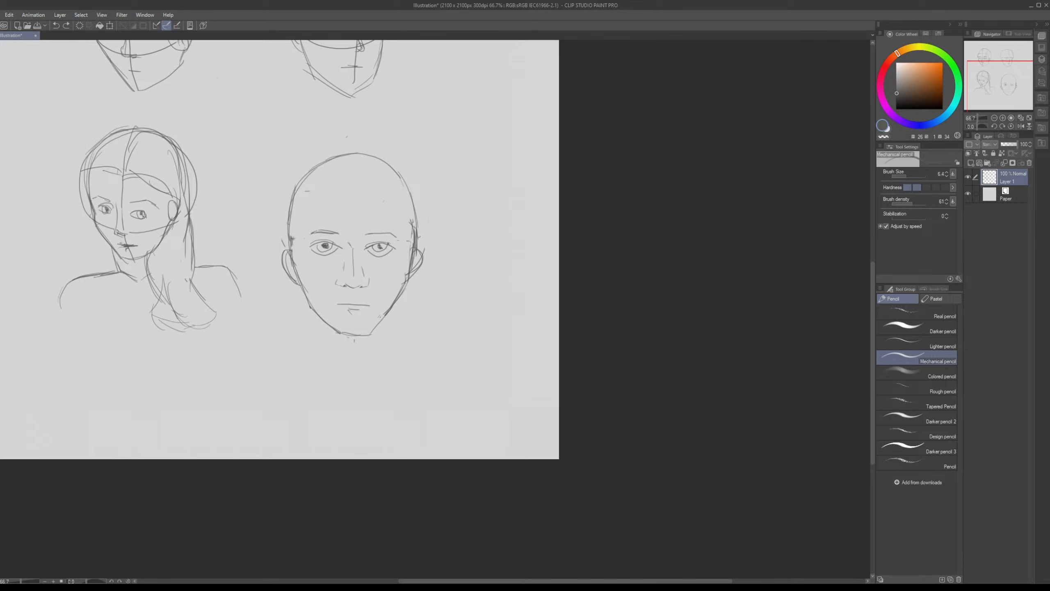
key(ctrl+z)
key(ctrl+z)
scroll(279, 248, down, 2)
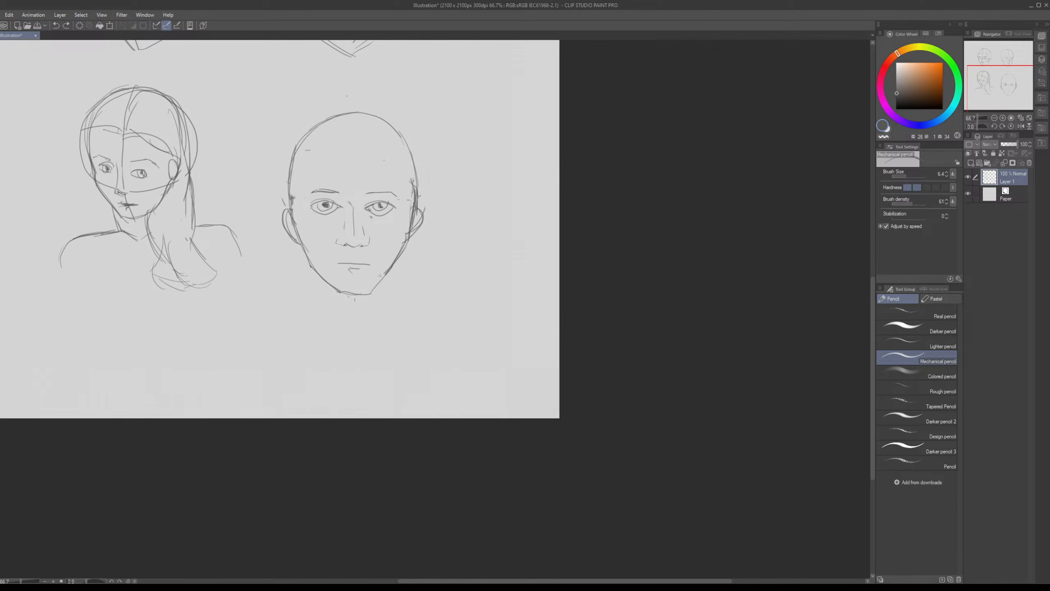
mouse_move(371, 216)
mouse_down()
mouse_move(388, 215)
mouse_move(326, 215)
mouse_up()
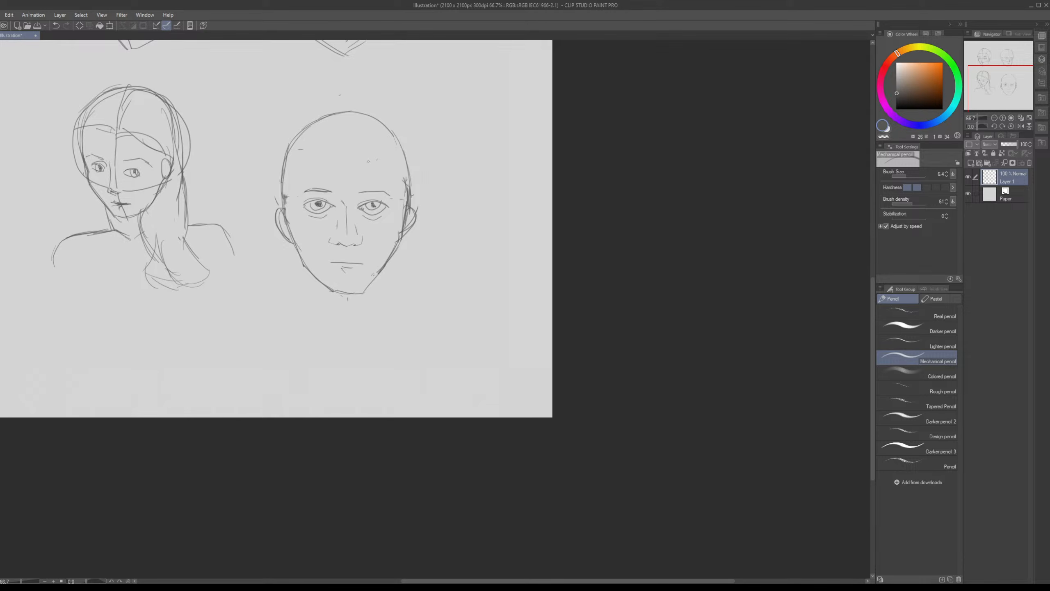
Step: Erase the stray marks on the fourth head's forehead and strengthen the chin and lower jaw outline
key(e)
drag(301, 149, 404, 179)
key(p)
drag(345, 205, 339, 203)
drag(328, 289, 364, 291)
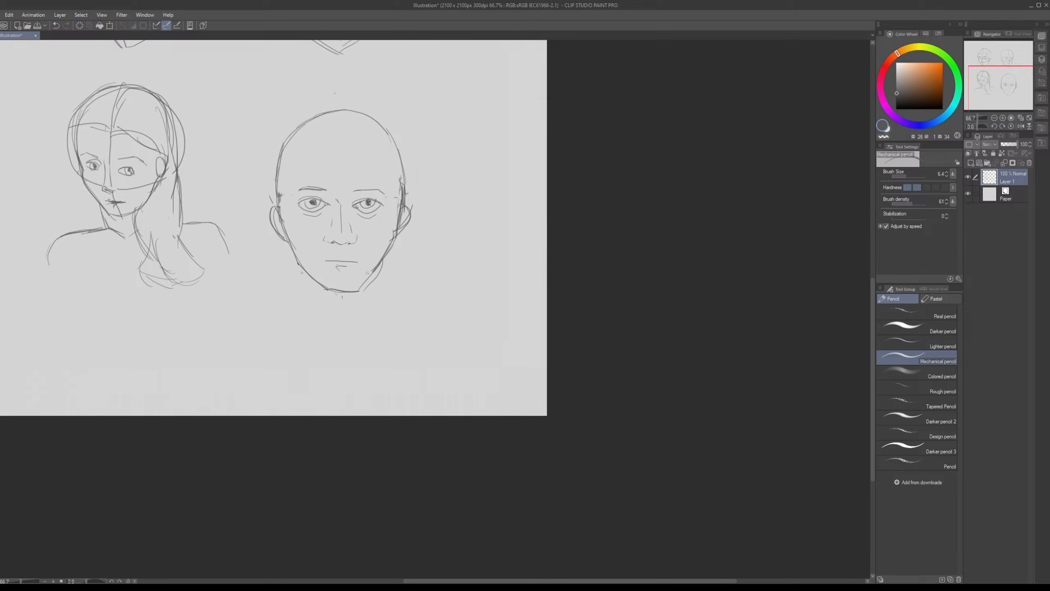
Step: Draw both sides of the neck below the fourth head's jaw and a vertical centre line under the chin
drag(303, 274, 308, 343)
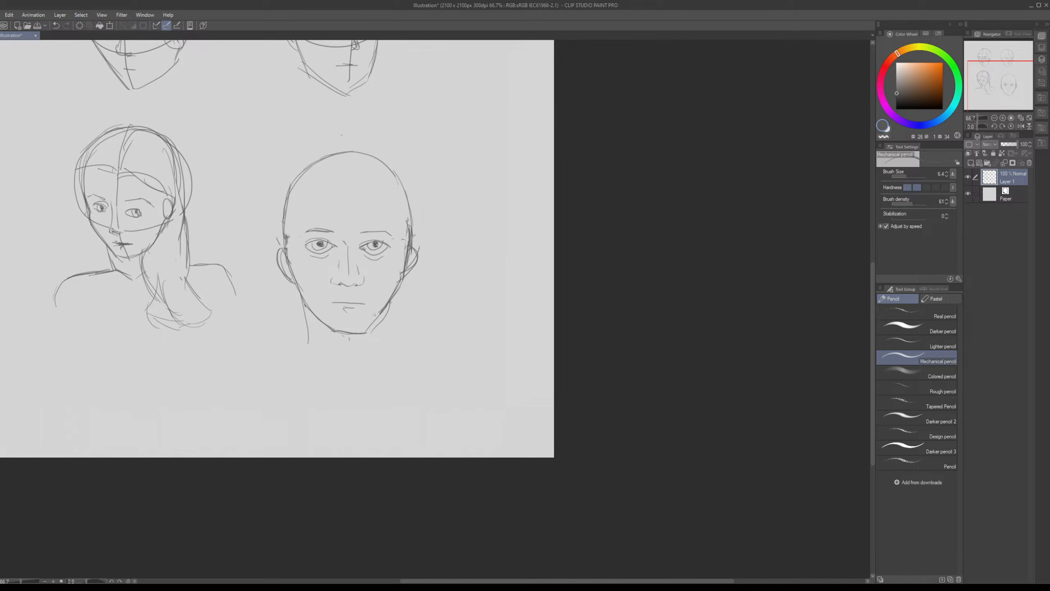
drag(390, 303, 395, 354)
drag(389, 300, 396, 341)
drag(301, 305, 312, 355)
drag(389, 315, 392, 330)
drag(301, 307, 306, 352)
drag(351, 337, 354, 383)
Step: Sketch V-shaped neck base lines, a horizontal collarbone line and sloping rounded shoulders beneath the fourth head
drag(312, 354, 448, 356)
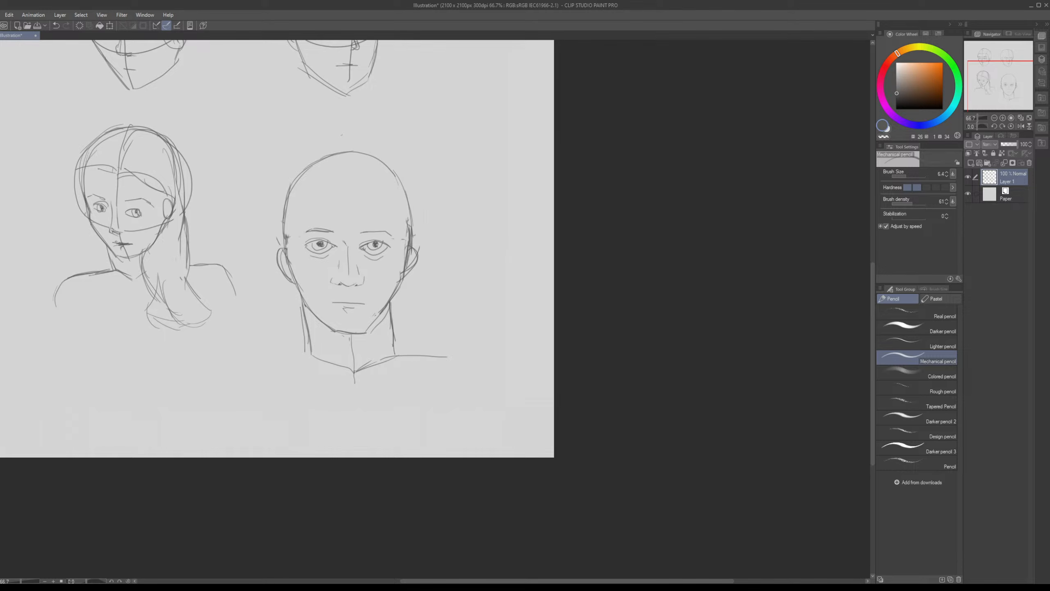
drag(246, 372, 491, 366)
mouse_move(264, 370)
mouse_down()
mouse_move(195, 382)
mouse_move(216, 366)
mouse_move(206, 369)
mouse_move(310, 355)
mouse_up()
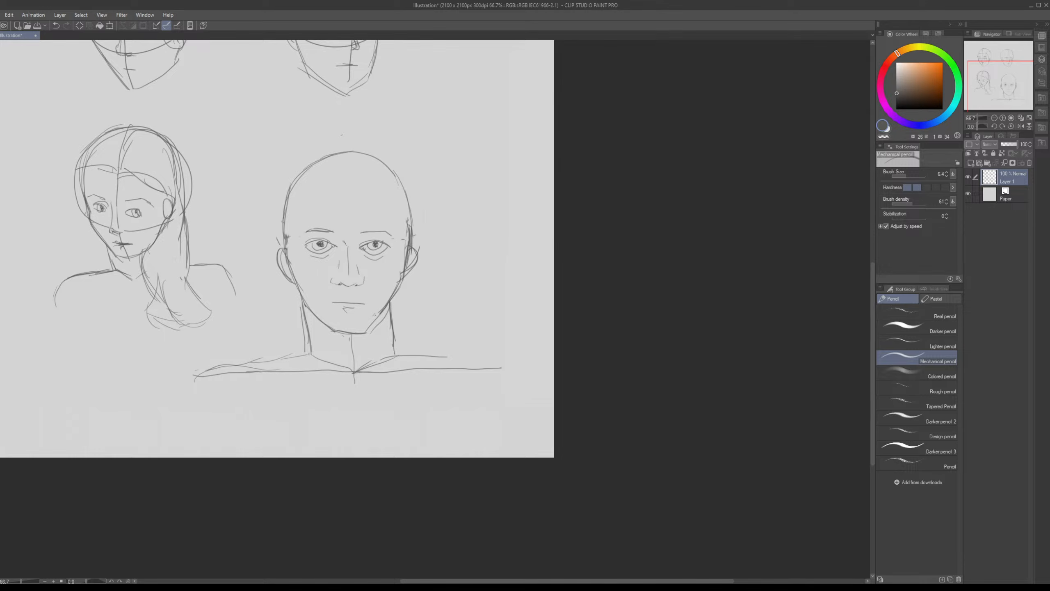
mouse_move(388, 354)
mouse_down()
mouse_move(500, 375)
mouse_move(503, 391)
mouse_up()
drag(307, 352, 198, 374)
drag(202, 378, 193, 436)
drag(398, 353, 505, 368)
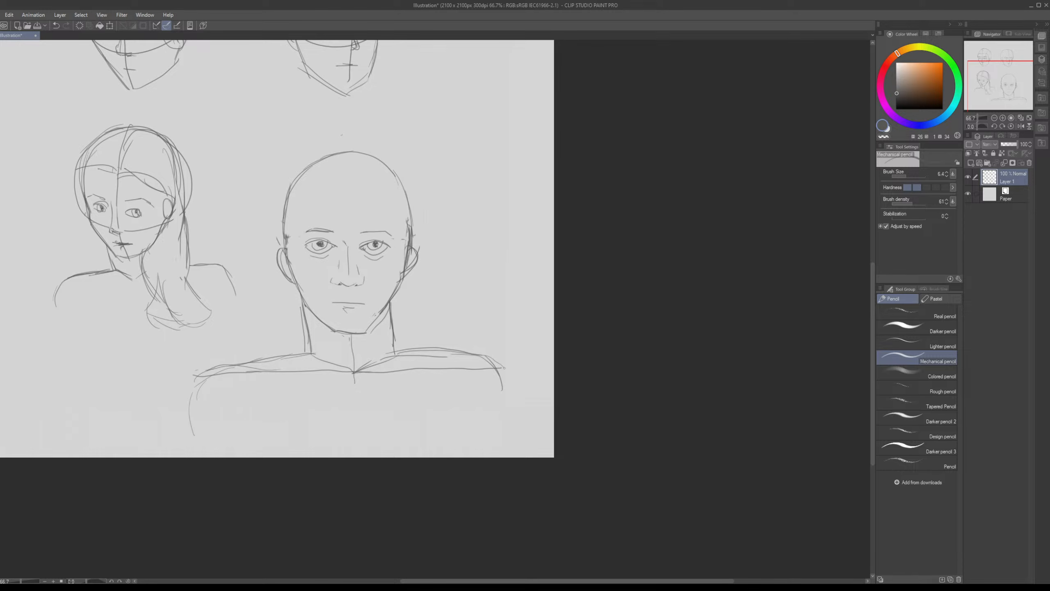
Step: Add short hatching strokes in the crease under the fourth head's right-hand eye
scroll(287, 252, left, 2)
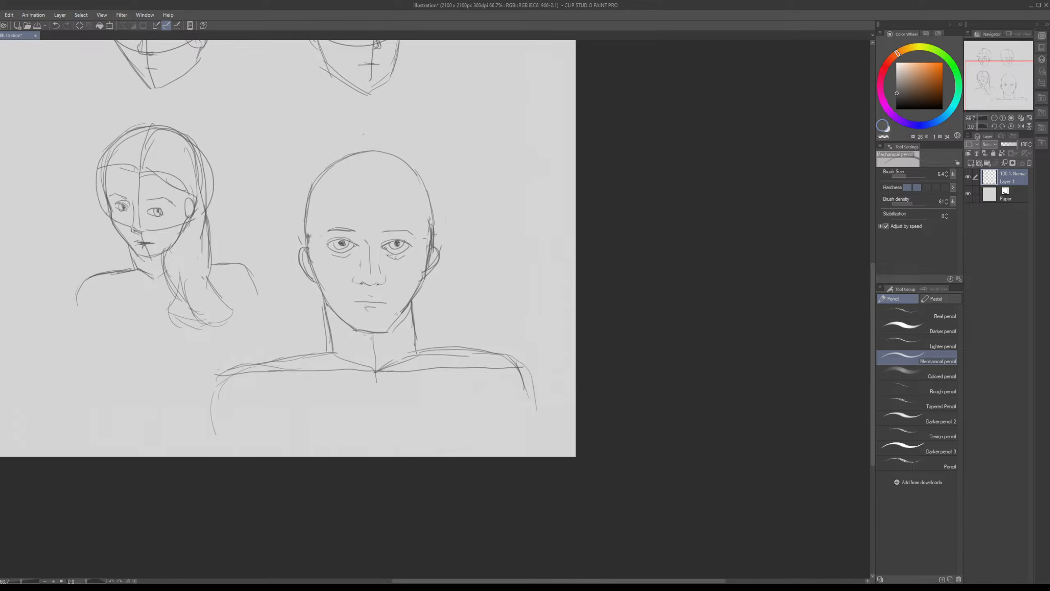
scroll(392, 262, up, 3)
mouse_move(382, 233)
mouse_down()
mouse_move(372, 240)
mouse_move(393, 250)
mouse_up()
drag(402, 244, 398, 250)
drag(407, 244, 408, 249)
Step: Hatch the crease under the fourth head's left-hand eye, undoing the first strokes and redrawing them along the lower lid
drag(259, 236, 269, 245)
drag(271, 242, 275, 247)
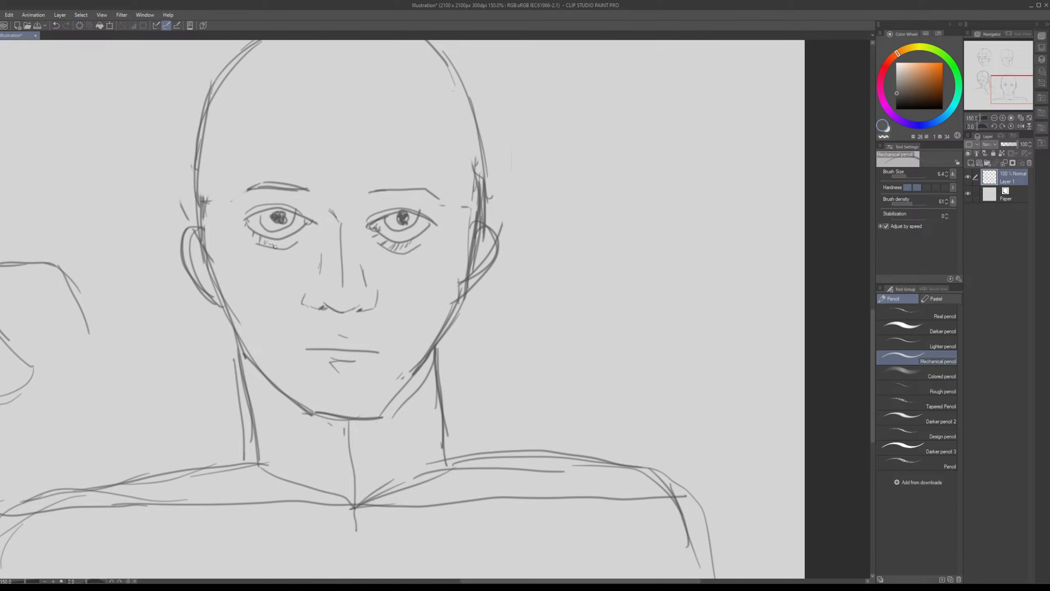
key(ctrl+z)
key(ctrl+z)
drag(248, 231, 250, 235)
drag(253, 234, 257, 239)
drag(262, 238, 265, 243)
drag(269, 241, 295, 244)
Step: Draw short slanted shading strokes on both lower cheeks of the fourth head, beside the mouth
mouse_move(423, 316)
mouse_down()
mouse_move(355, 249)
mouse_move(336, 295)
mouse_move(374, 231)
mouse_up()
drag(185, 237, 232, 277)
key(ctrl+z)
drag(381, 328, 393, 290)
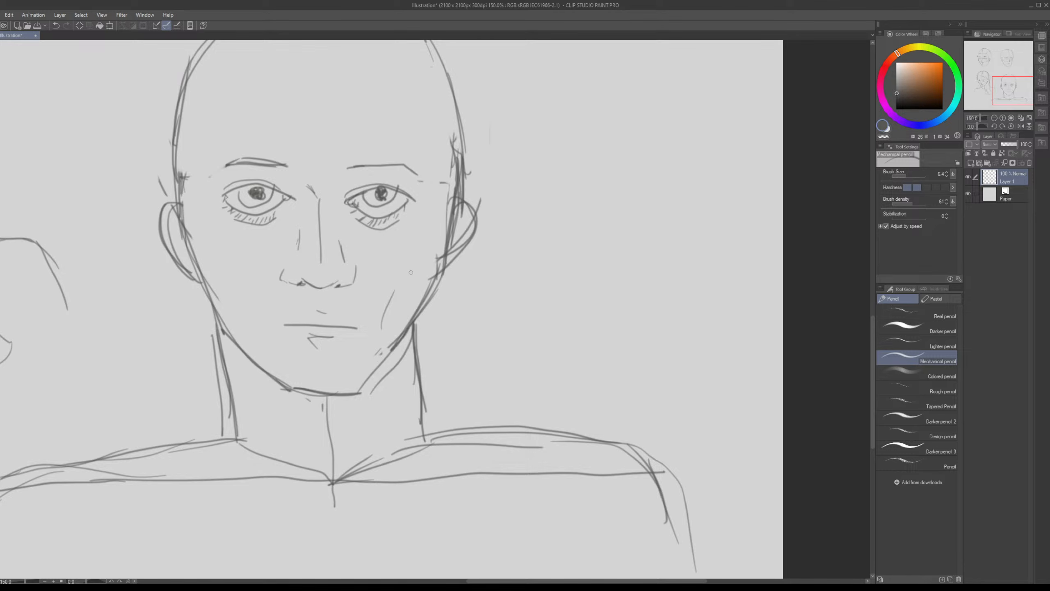
mouse_move(245, 298)
mouse_down()
mouse_move(263, 329)
mouse_move(257, 294)
mouse_move(271, 317)
mouse_up()
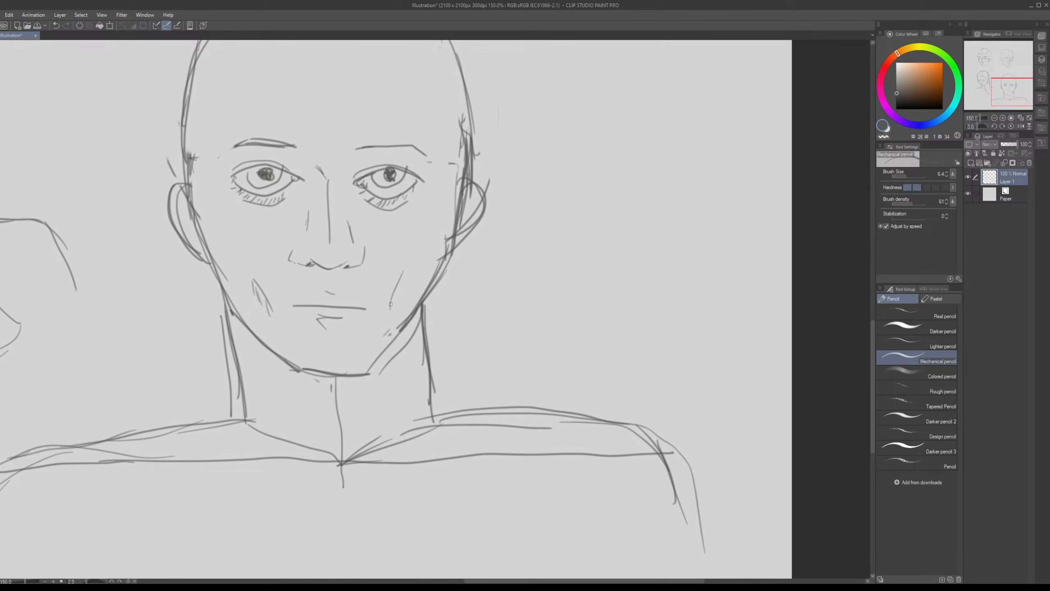
drag(403, 282, 390, 310)
drag(409, 276, 400, 296)
Step: Add an inner contour to the fourth head's left-hand ear and reinforce the face edge beside the other ear
mouse_move(407, 241)
mouse_down()
mouse_move(399, 325)
mouse_move(422, 355)
mouse_move(399, 334)
mouse_up()
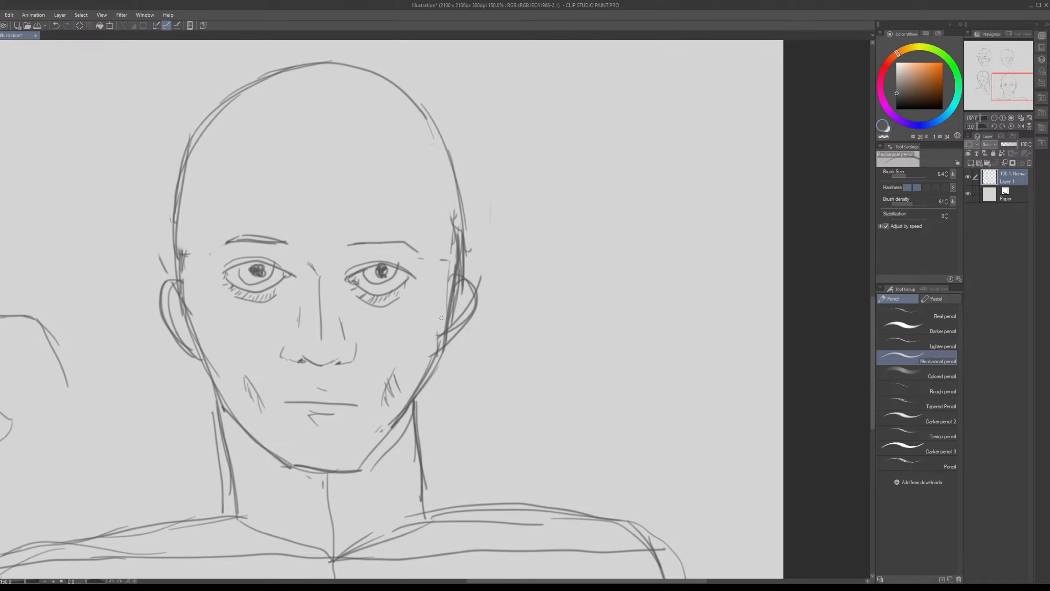
drag(452, 254, 433, 355)
mouse_move(176, 301)
mouse_down()
mouse_move(182, 328)
mouse_move(220, 340)
mouse_up()
Step: Thicken and darken both eyebrows of the fourth head, extending their outer ends
drag(234, 268, 294, 263)
mouse_move(361, 267)
mouse_down()
mouse_move(431, 270)
mouse_move(422, 265)
mouse_up()
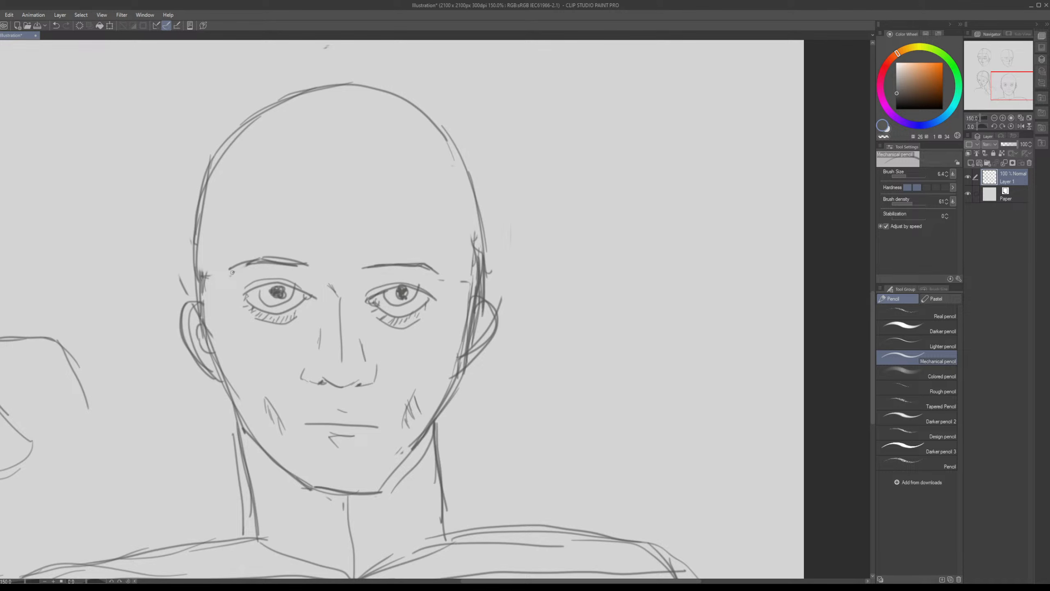
drag(232, 272, 302, 261)
mouse_move(369, 265)
mouse_down()
mouse_move(426, 266)
mouse_move(367, 262)
mouse_up()
Step: Erase the stray construction marks around the fourth head's temples and above both ears
key(e)
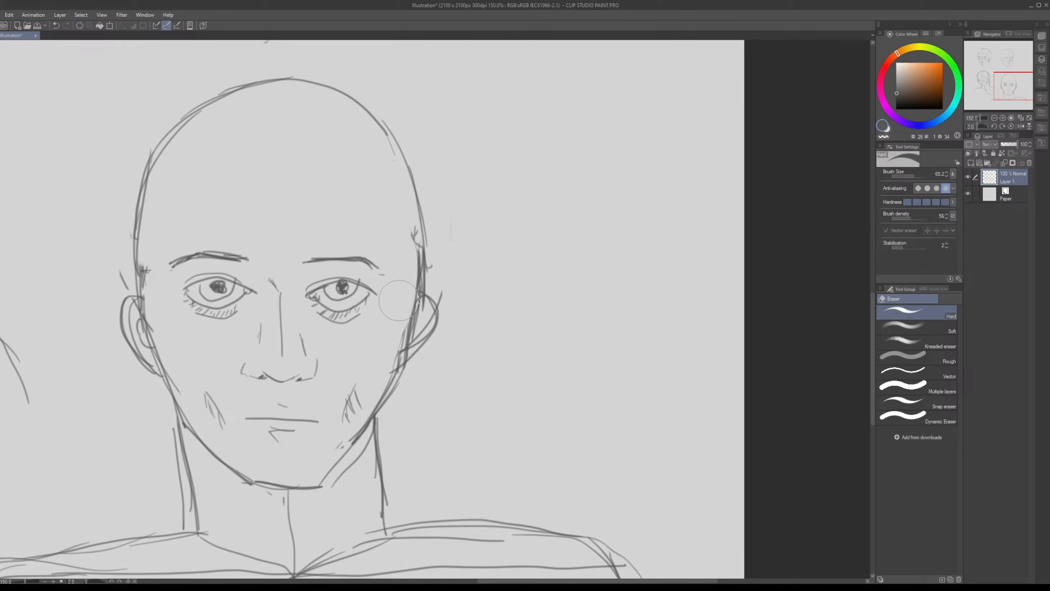
mouse_move(399, 300)
mouse_down()
mouse_move(409, 259)
mouse_move(429, 273)
mouse_move(379, 276)
mouse_move(503, 288)
mouse_up()
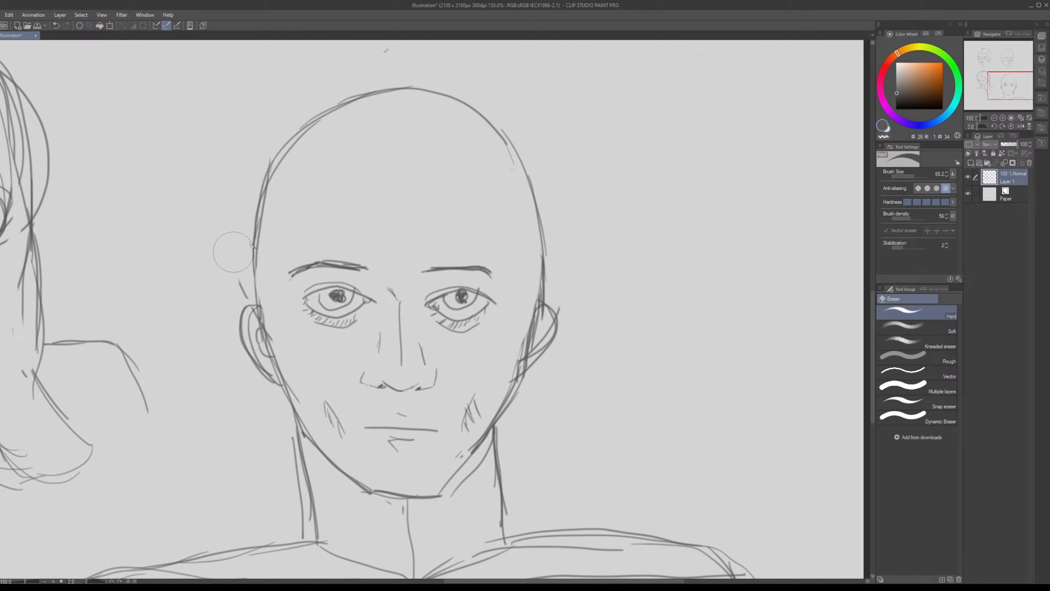
drag(233, 251, 208, 305)
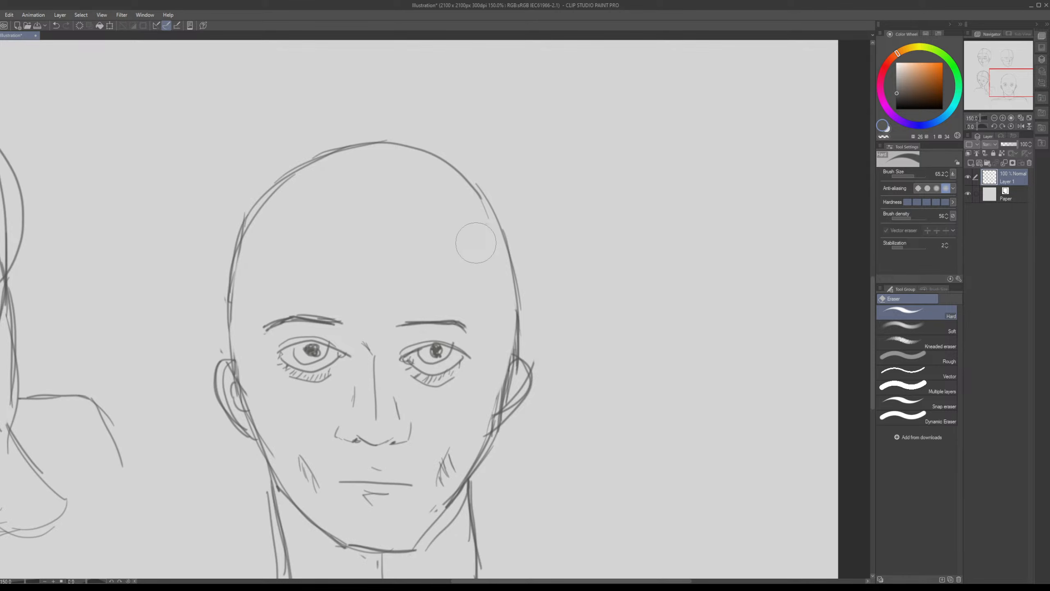
Step: Erase the fourth head's shoulders, collarbone line, neck base and neck centre line, and return to the pencil
scroll(476, 243, down, 4)
mouse_move(448, 227)
mouse_down()
mouse_move(448, 298)
mouse_move(439, 238)
mouse_up()
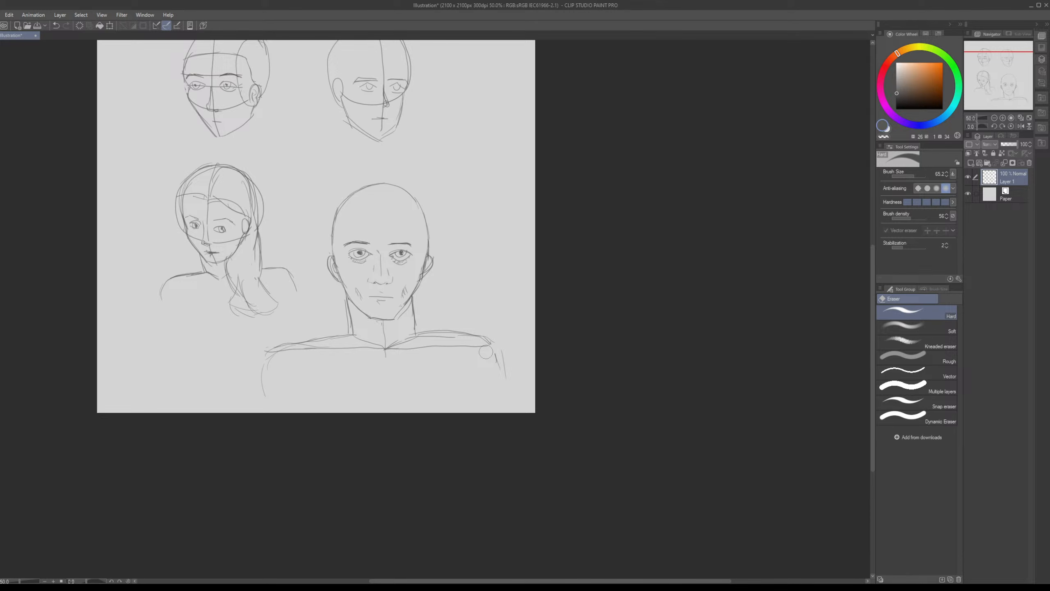
mouse_move(486, 351)
mouse_down()
mouse_move(359, 340)
mouse_move(380, 328)
mouse_move(307, 344)
mouse_move(302, 365)
mouse_move(401, 358)
mouse_move(432, 333)
mouse_move(465, 340)
mouse_move(503, 371)
mouse_move(503, 355)
mouse_move(264, 373)
mouse_up()
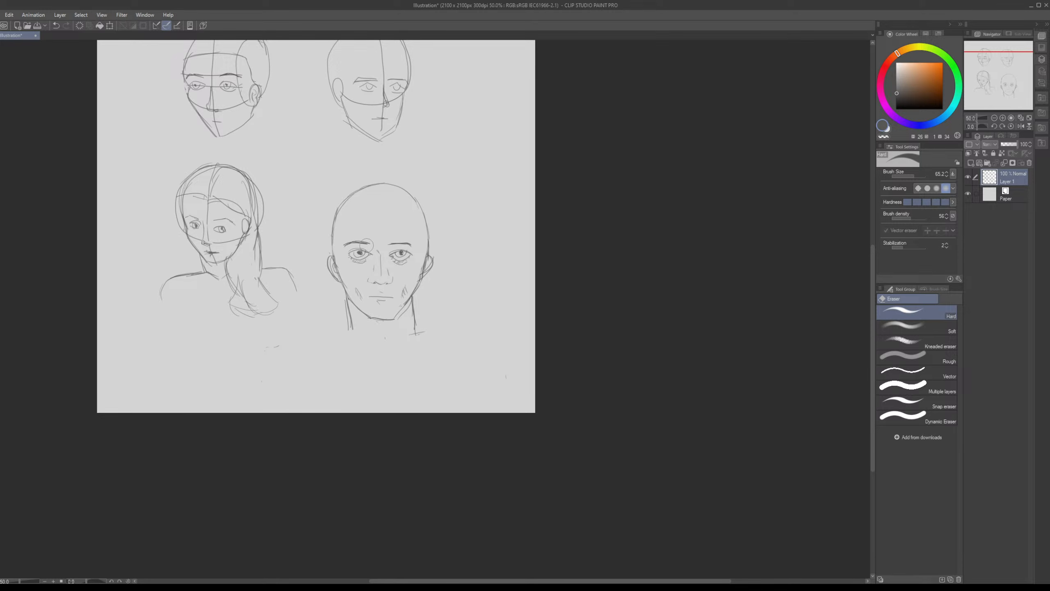
key(p)
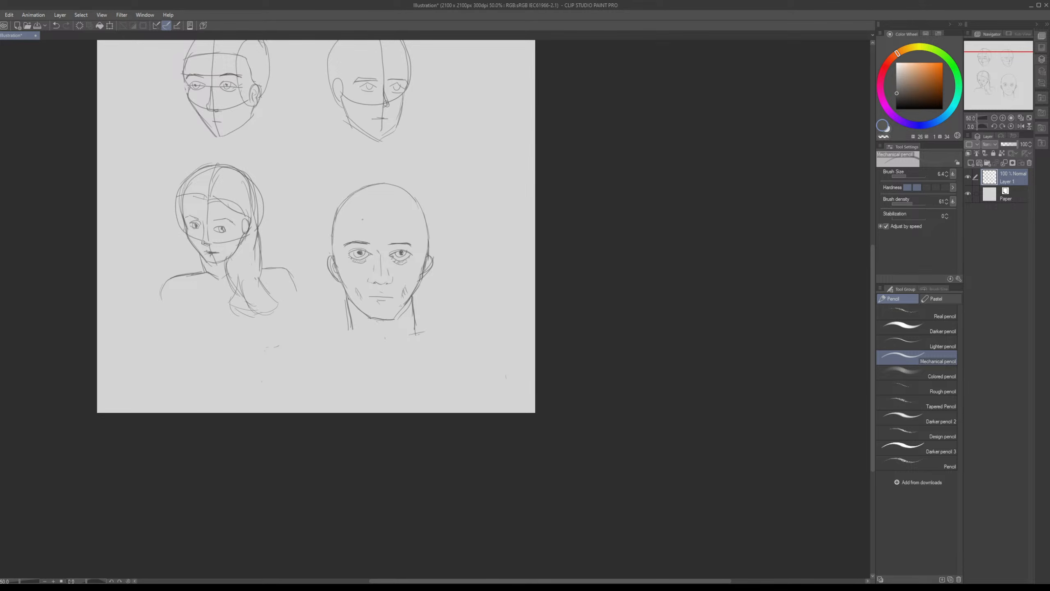
Step: Draw several short horizontal wrinkle lines across the middle of the fourth head's forehead
drag(361, 231, 381, 234)
drag(392, 231, 371, 226)
drag(428, 250, 380, 232)
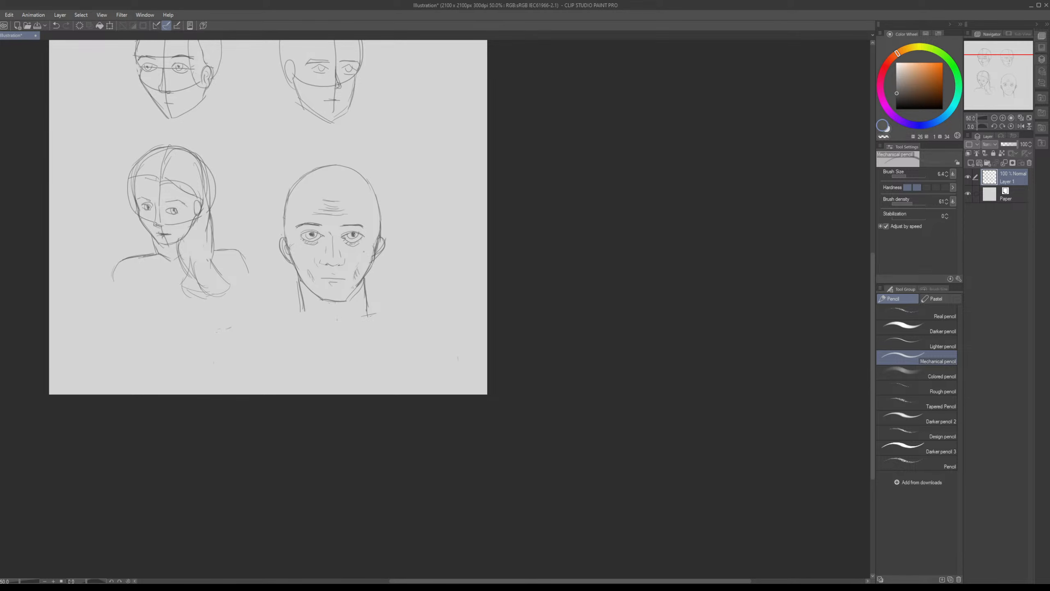
Step: Sketch the second head's hair with a parted fringe, a hairline across the forehead and loose strands around the ear
drag(376, 235, 387, 273)
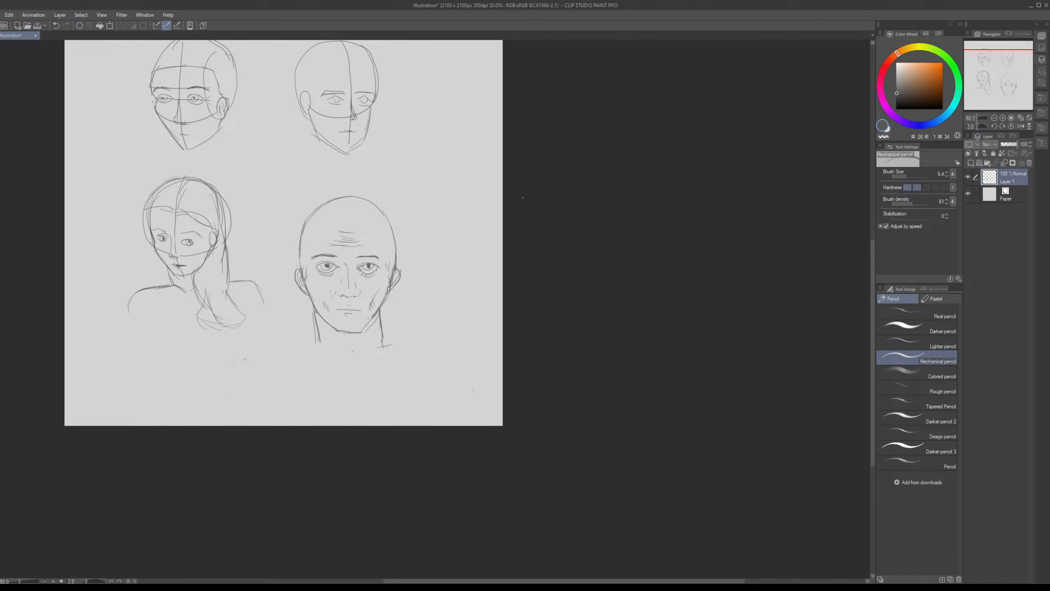
drag(400, 157, 434, 233)
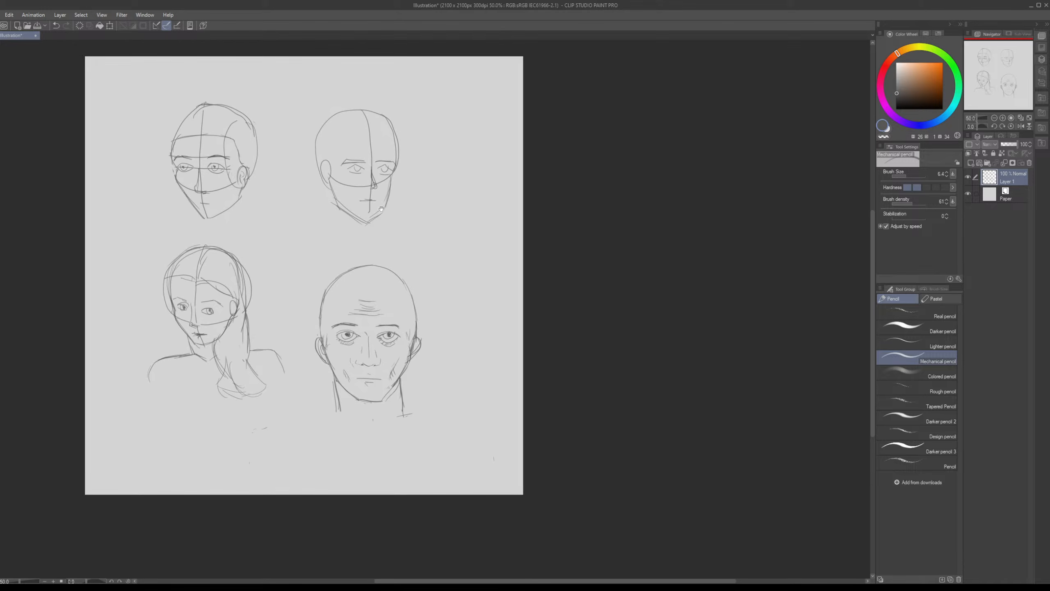
drag(381, 208, 399, 238)
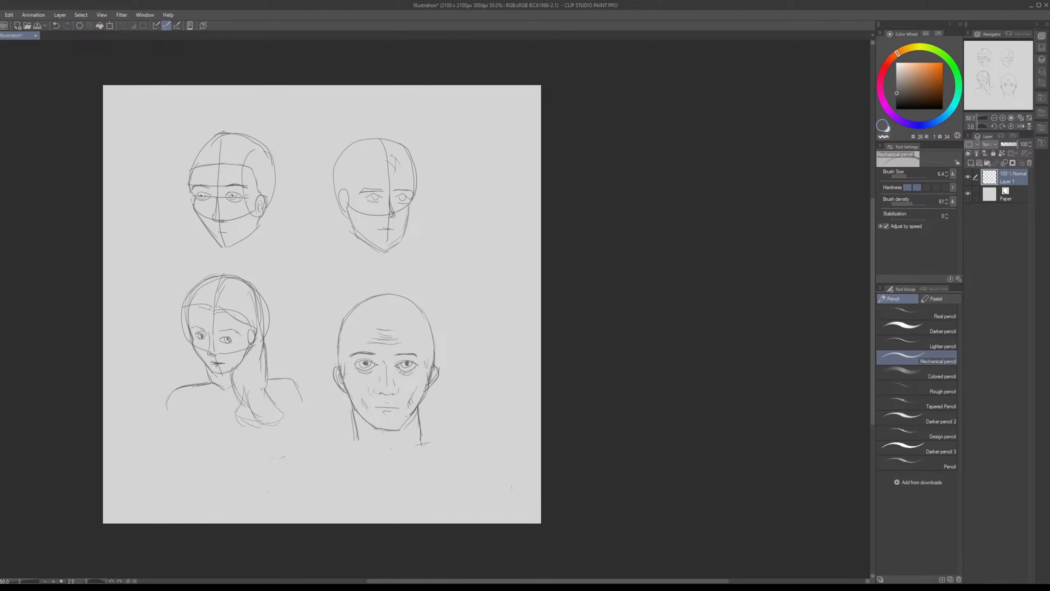
mouse_move(400, 153)
mouse_down()
mouse_move(387, 165)
mouse_move(401, 171)
mouse_up()
mouse_move(407, 148)
mouse_down()
mouse_move(425, 174)
mouse_move(351, 171)
mouse_up()
mouse_move(353, 170)
mouse_down()
mouse_move(329, 214)
mouse_move(331, 190)
mouse_up()
Step: Redraw both sides of the second head's jaw tapering to the chin and clean up the old jaw marks
drag(349, 205, 387, 253)
mouse_move(411, 210)
mouse_down()
mouse_move(388, 252)
mouse_move(404, 250)
mouse_move(407, 219)
mouse_move(387, 250)
mouse_up()
key(e)
key(p)
key(ctrl+z)
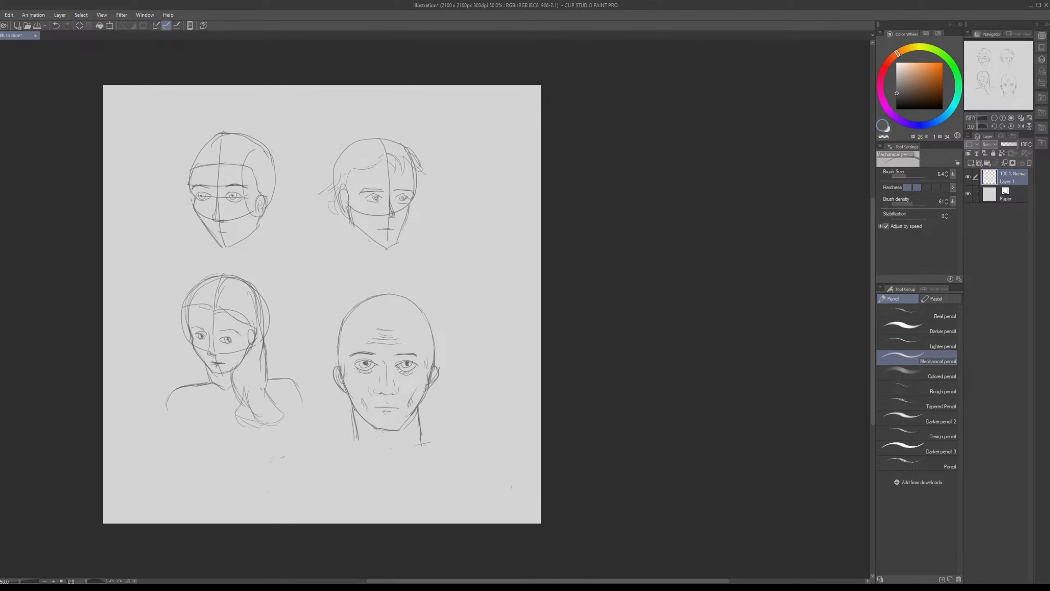
Step: Darken the second head's irises and thicken both of its eyebrows
mouse_move(409, 214)
mouse_down()
mouse_move(386, 250)
mouse_move(427, 219)
mouse_up()
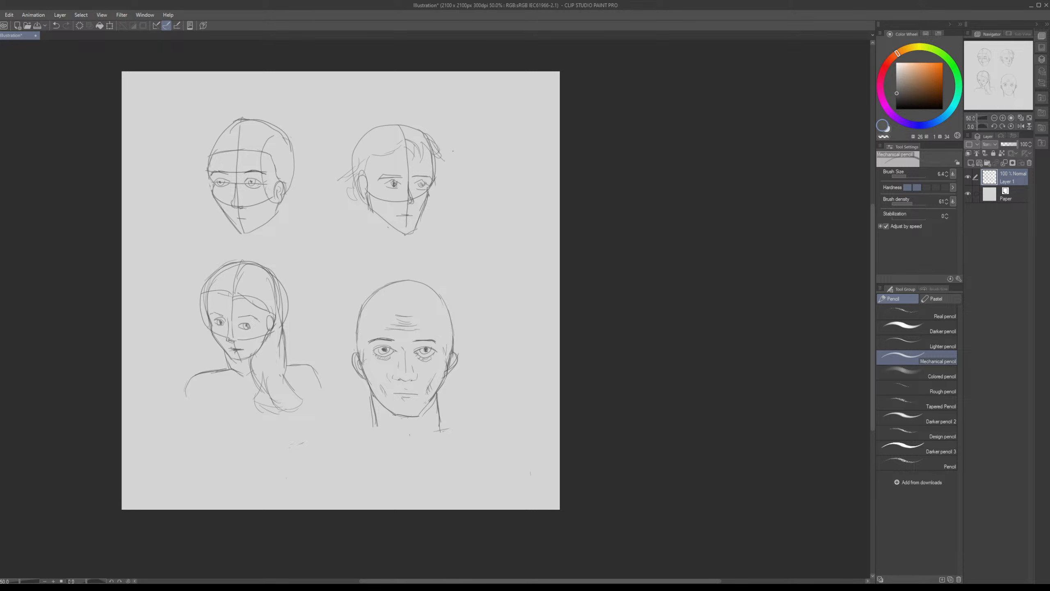
drag(340, 291, 368, 297)
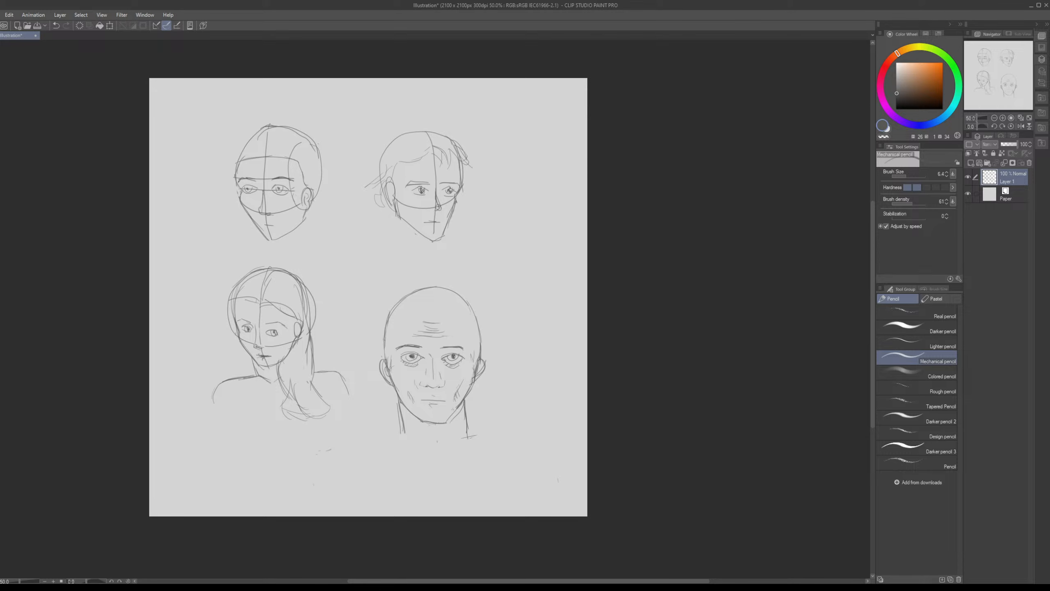
drag(406, 183, 457, 183)
key(e)
drag(457, 373, 426, 334)
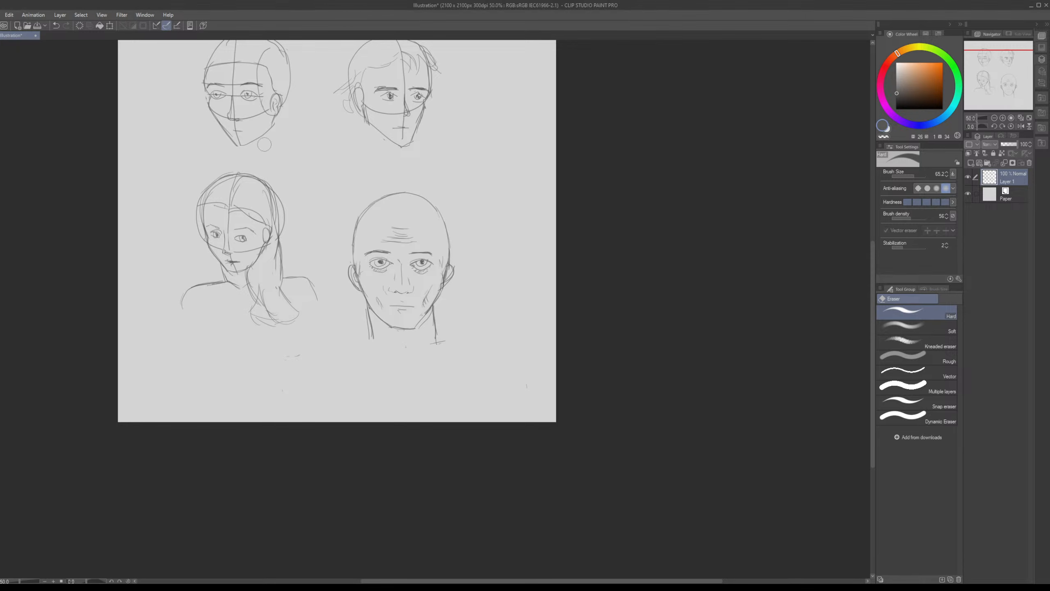
key(p)
Step: Erase the vertical centre line and the curved nose guideline from the third head's face
drag(499, 150, 520, 168)
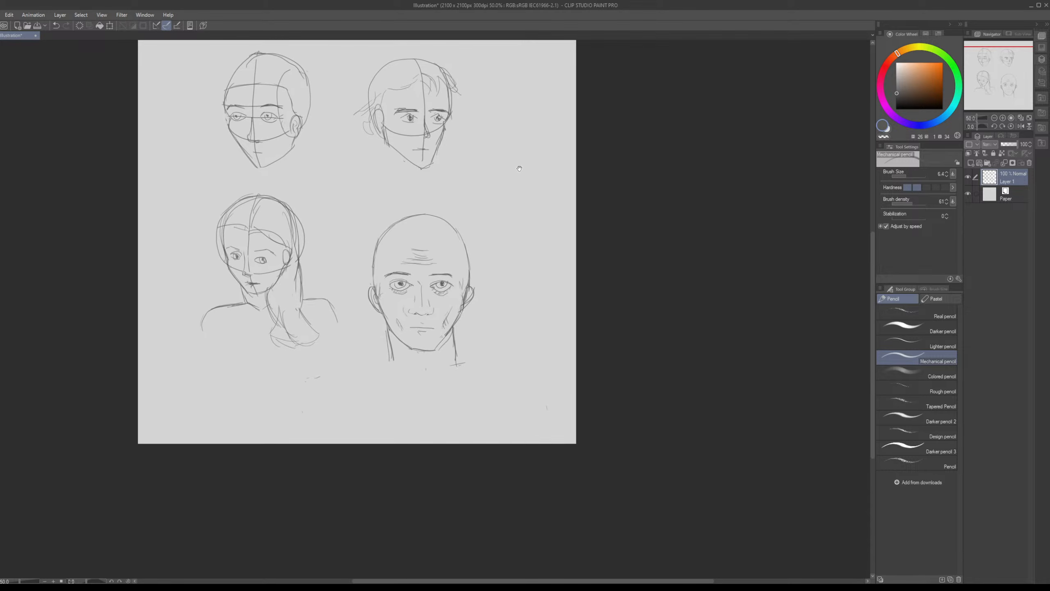
drag(519, 168, 525, 187)
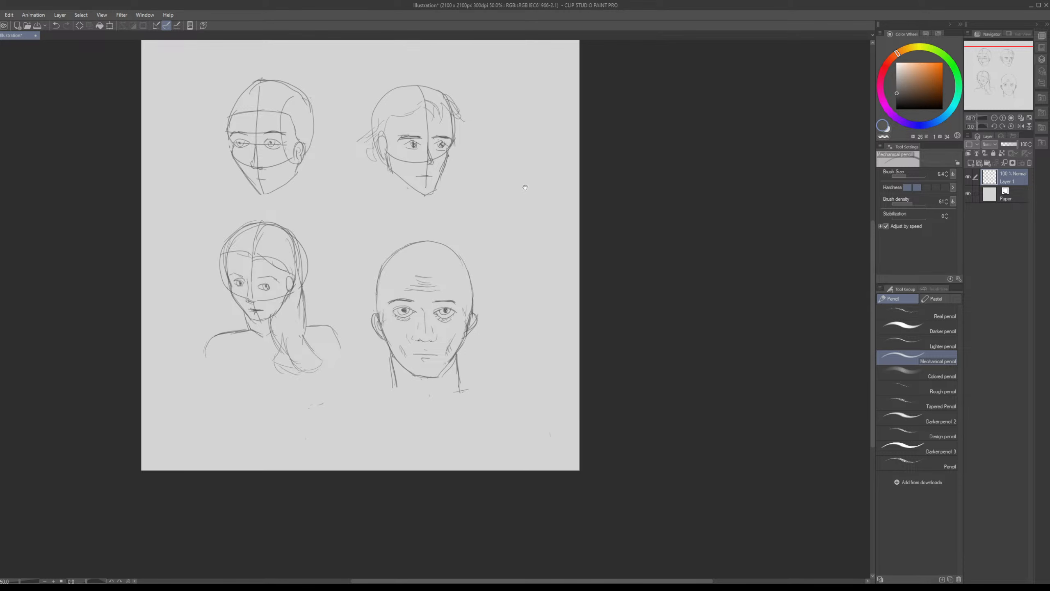
drag(388, 188, 405, 225)
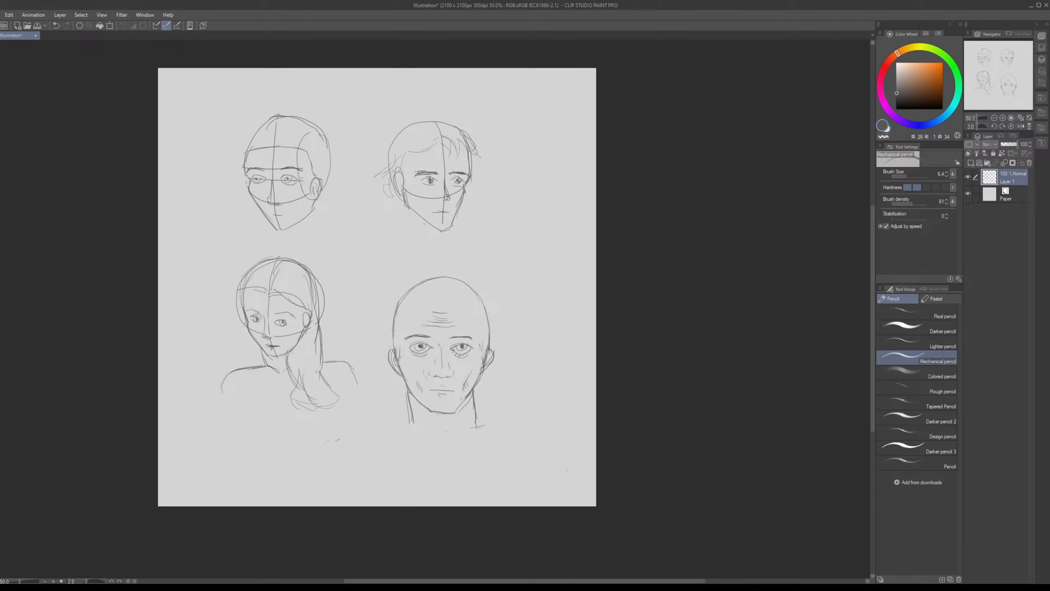
drag(354, 248, 356, 252)
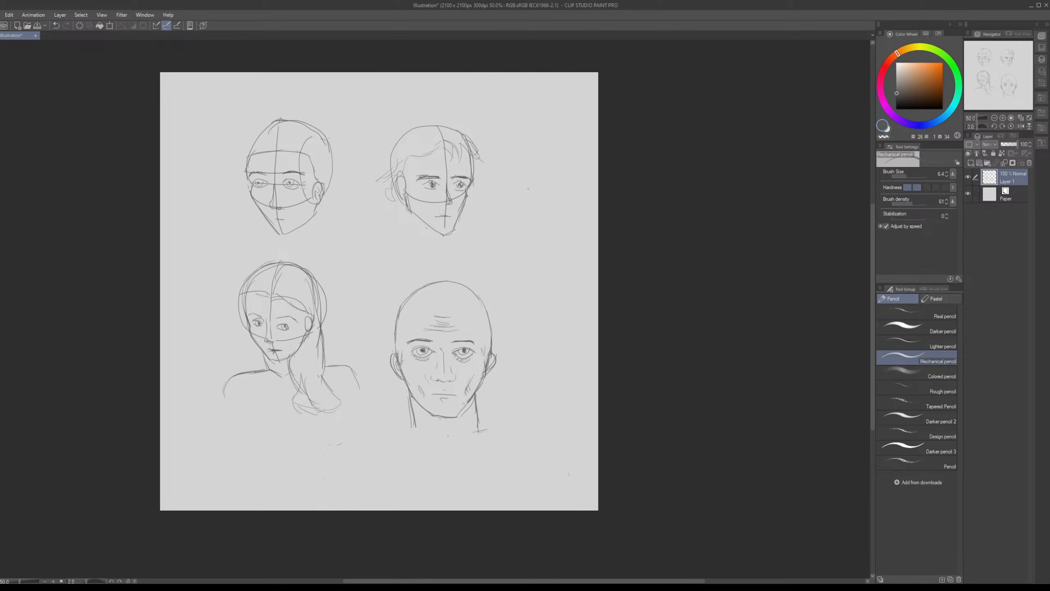
mouse_move(258, 347)
mouse_down()
mouse_move(221, 346)
mouse_move(257, 336)
mouse_up()
key(e)
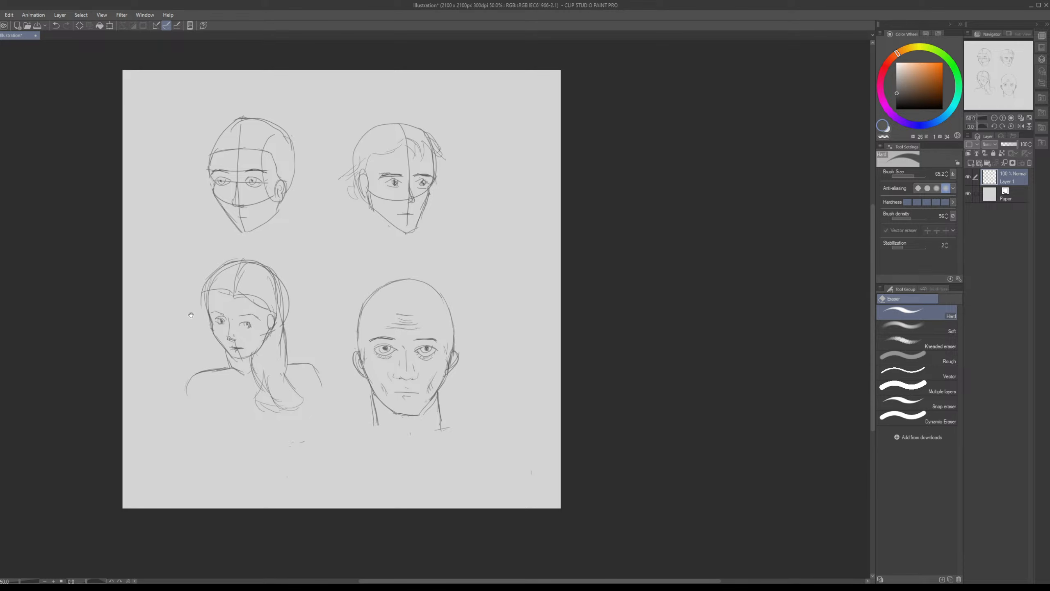
Step: Erase the third head's outer circle and hair outline behind the ear and redraw it as long hair falling over the shoulder
mouse_move(191, 315)
mouse_down()
mouse_move(231, 290)
mouse_move(240, 299)
mouse_move(260, 241)
mouse_up()
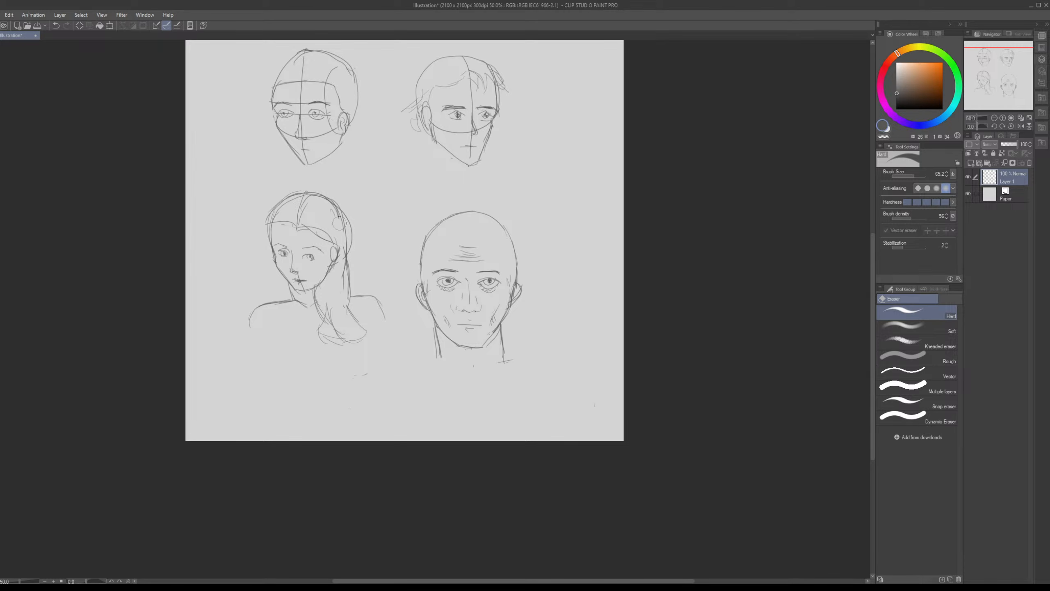
drag(339, 224, 346, 252)
key(p)
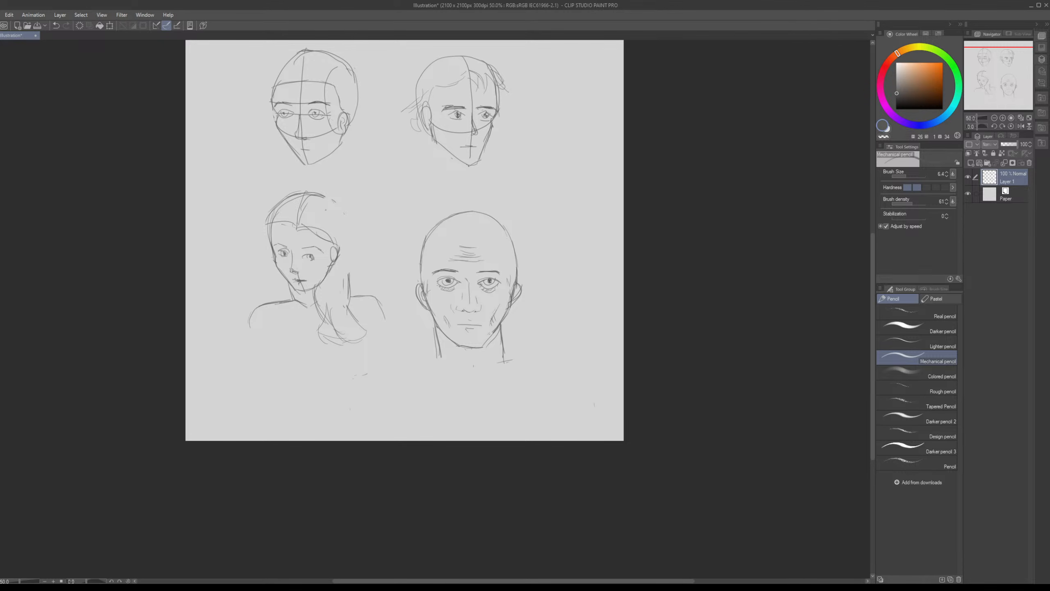
drag(338, 203, 351, 295)
drag(348, 243, 358, 296)
drag(353, 297, 356, 323)
Step: Add a new layer above Layer 1 and hide Layer 1 to get a blank canvas
scroll(353, 236, up, 1)
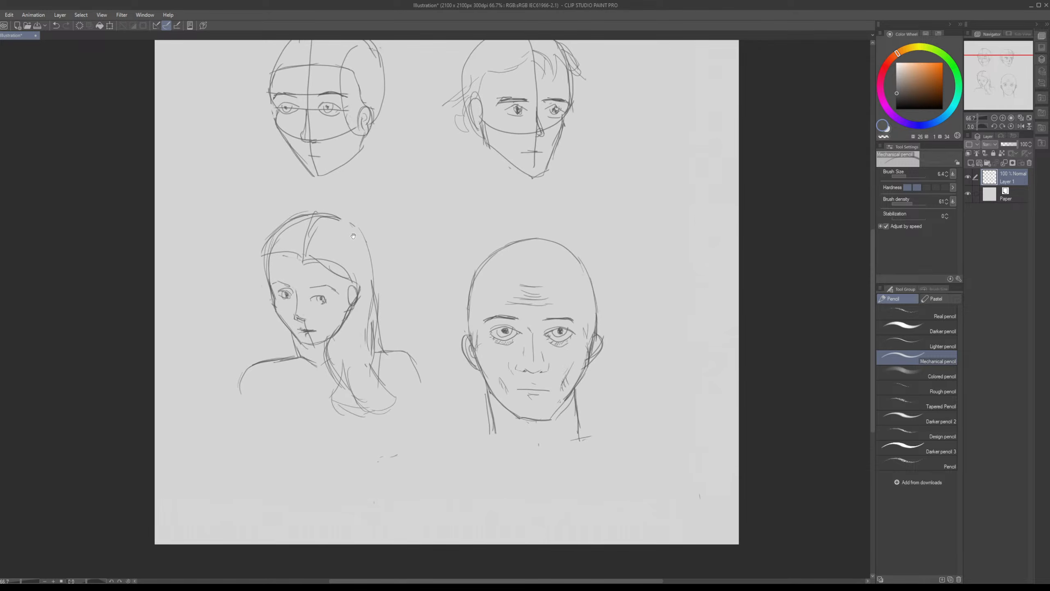
drag(353, 235, 347, 271)
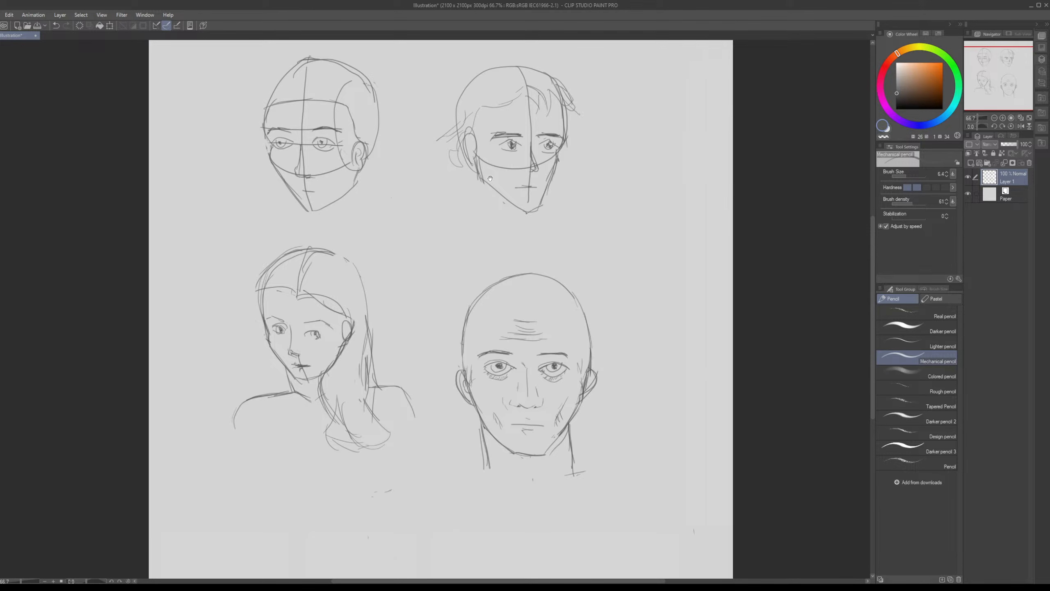
drag(489, 178, 520, 203)
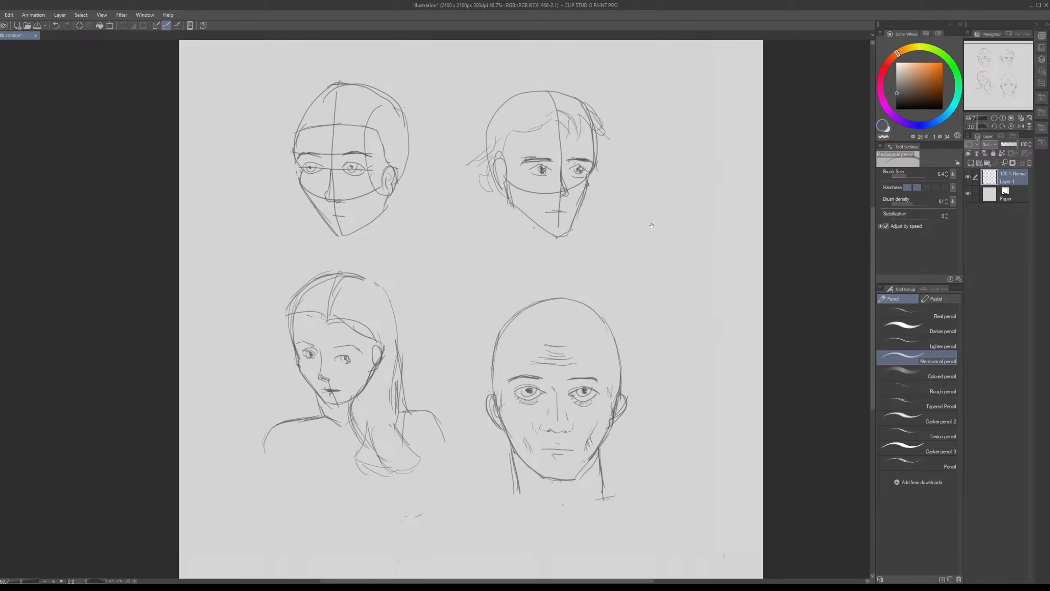
mouse_move(651, 226)
mouse_down()
mouse_move(637, 223)
mouse_move(659, 239)
mouse_up()
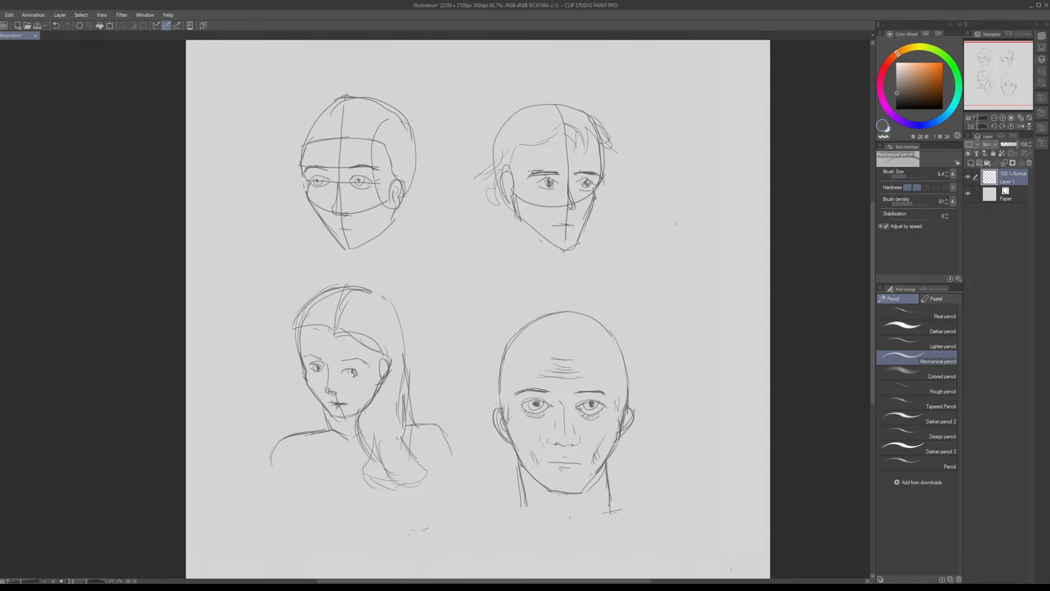
click(973, 167)
click(967, 193)
mouse_move(544, 195)
mouse_down()
mouse_move(489, 237)
mouse_move(513, 218)
mouse_move(463, 219)
mouse_move(467, 207)
mouse_up()
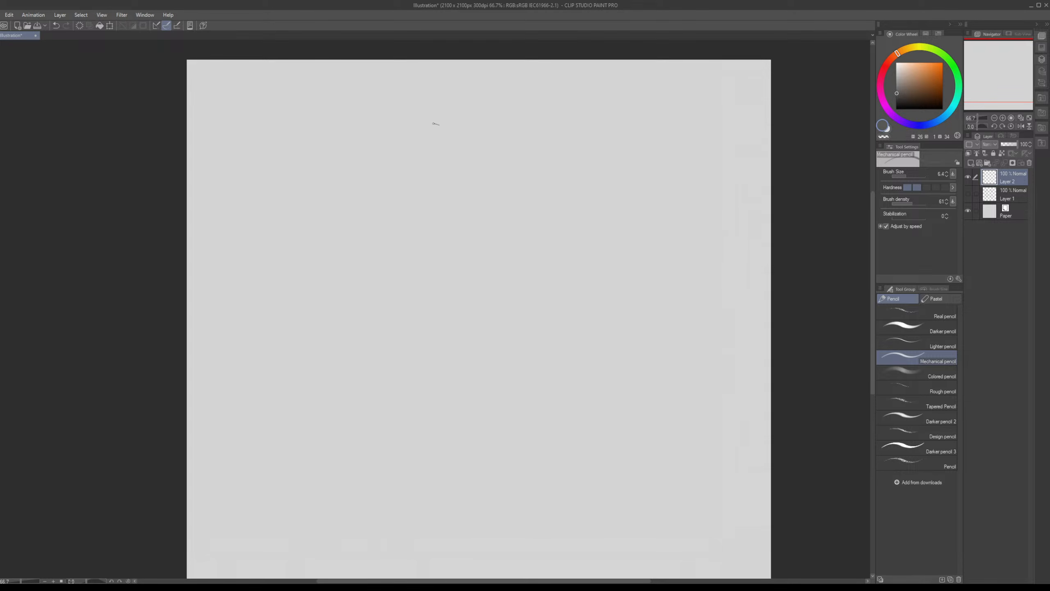
Step: Draw three similar circles in a row across the upper part of the canvas, undoing and redrawing the uneven ones
mouse_move(434, 124)
mouse_down()
mouse_move(445, 258)
mouse_move(494, 231)
mouse_up()
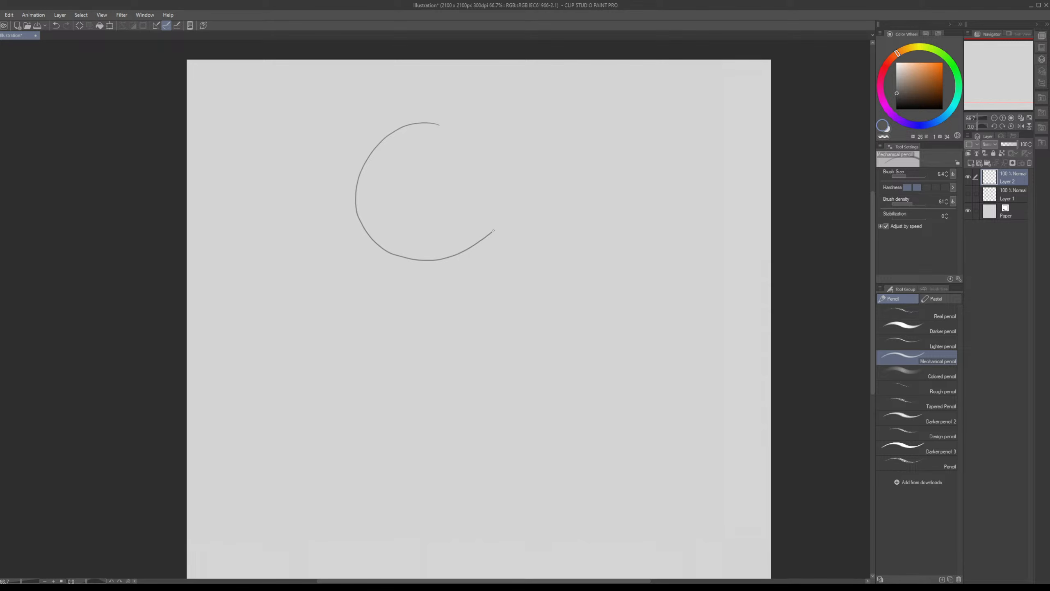
key(ctrl+z)
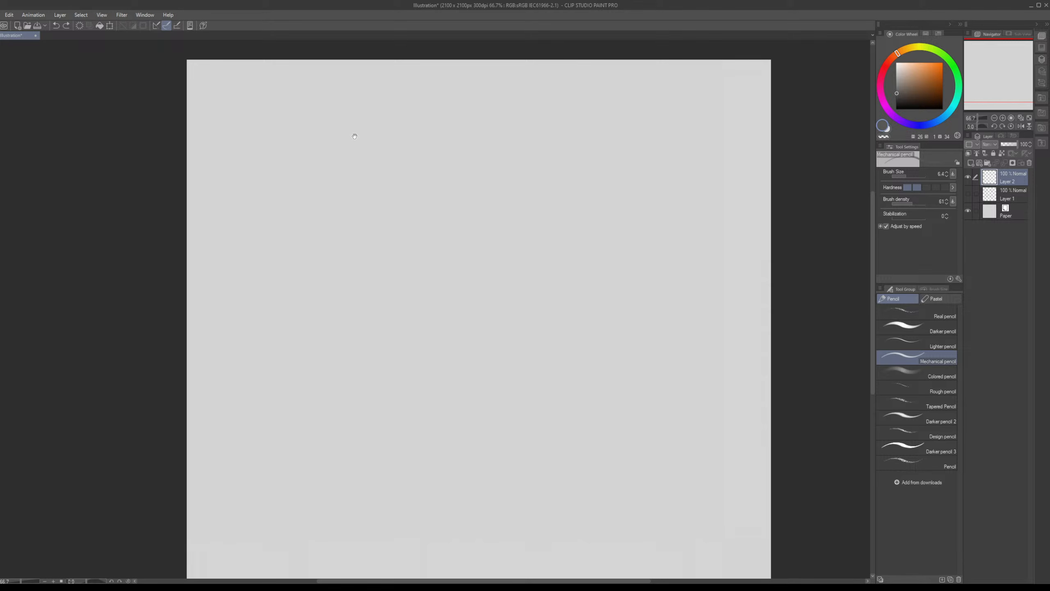
drag(354, 136, 386, 171)
mouse_move(378, 152)
mouse_down()
mouse_move(388, 162)
mouse_move(362, 155)
mouse_move(431, 170)
mouse_move(369, 145)
mouse_up()
key(ctrl+z)
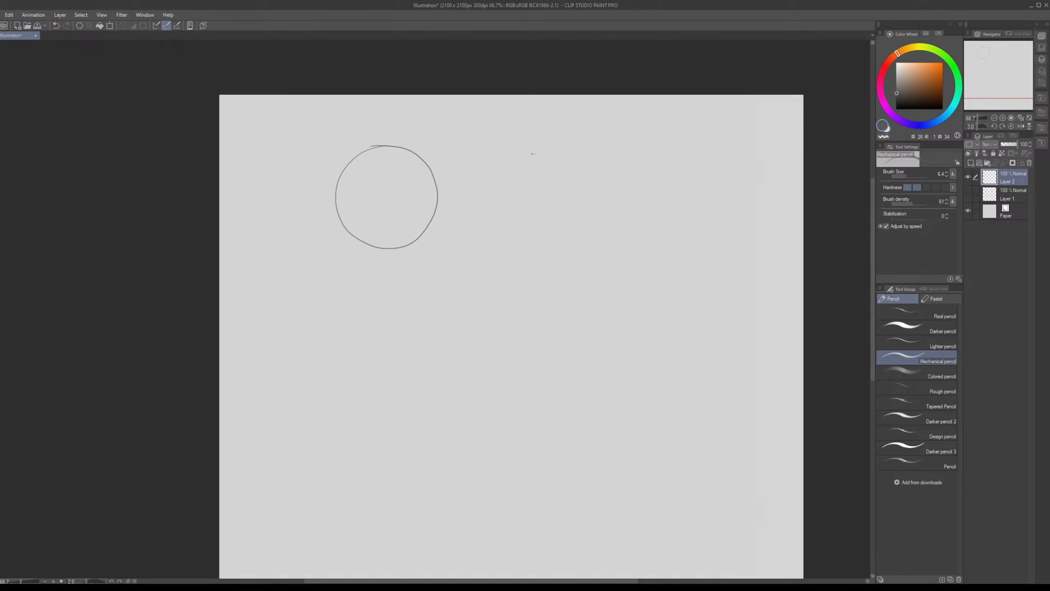
mouse_move(535, 153)
mouse_down()
mouse_move(489, 188)
mouse_move(536, 154)
mouse_up()
drag(536, 153, 461, 142)
mouse_move(619, 145)
mouse_down()
mouse_move(583, 154)
mouse_move(581, 251)
mouse_move(655, 209)
mouse_move(587, 146)
mouse_move(633, 234)
mouse_move(656, 196)
mouse_up()
key(ctrl+z)
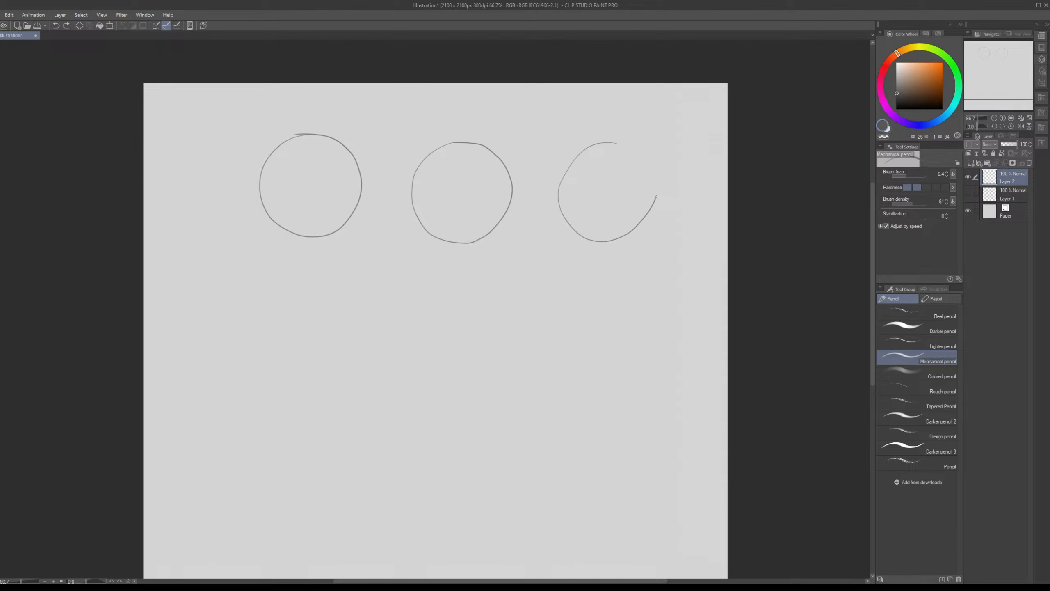
key(ctrl+z)
mouse_move(607, 145)
mouse_down()
mouse_move(560, 192)
mouse_move(571, 224)
mouse_move(599, 151)
mouse_up()
drag(474, 318, 499, 259)
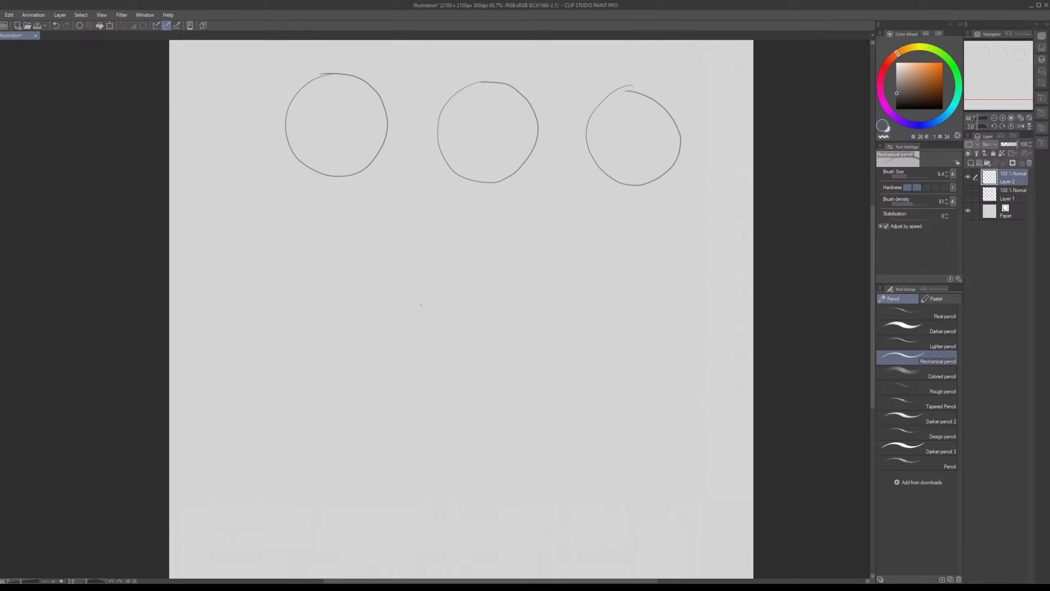
drag(421, 305, 486, 300)
drag(909, 176, 913, 176)
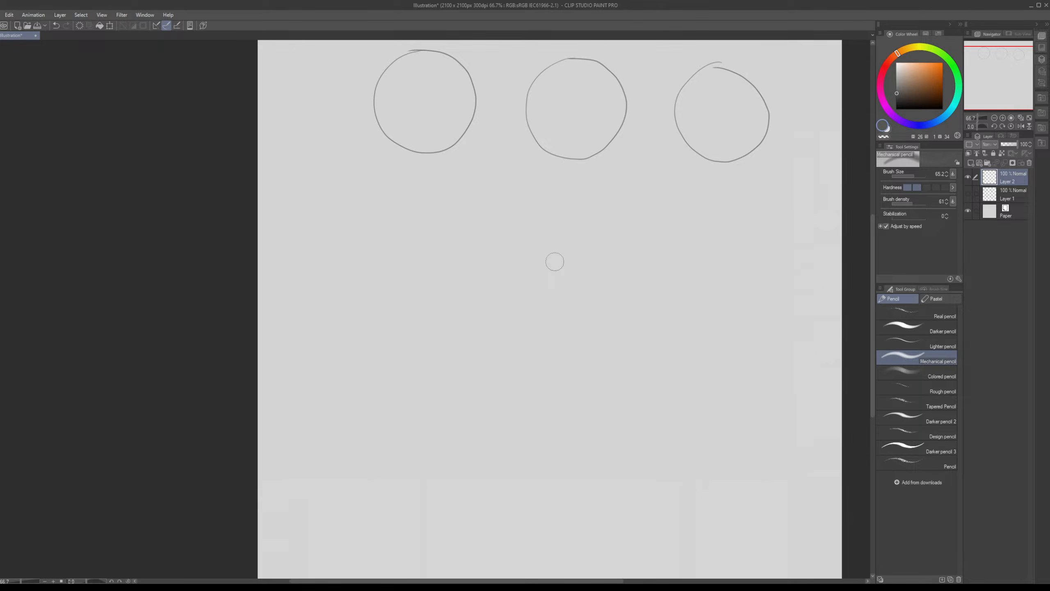
drag(566, 282, 550, 265)
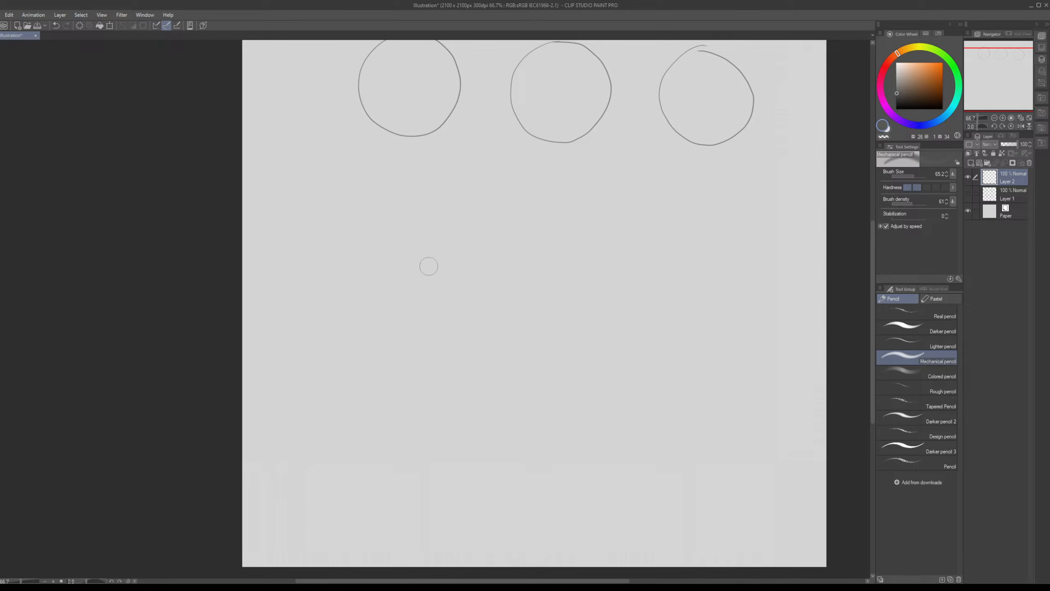
drag(476, 232, 569, 372)
key(ctrl+z)
mouse_move(553, 213)
mouse_down()
mouse_move(471, 229)
mouse_move(458, 241)
mouse_up()
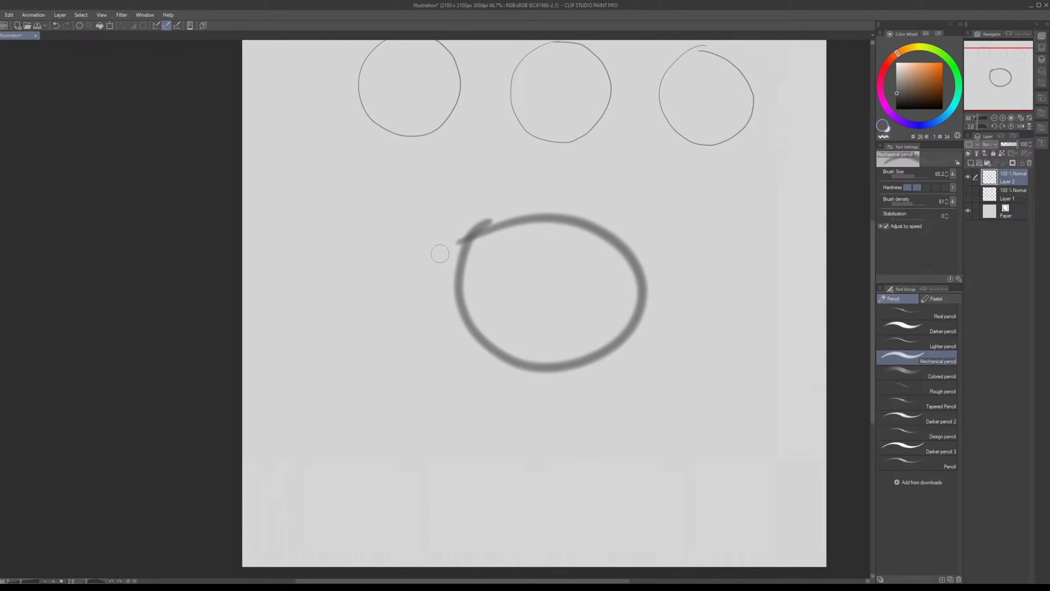
key(ctrl+z)
Step: Set the pencil's brush size to 7.2 and draw a larger circle below the middle of the circle row
click(904, 176)
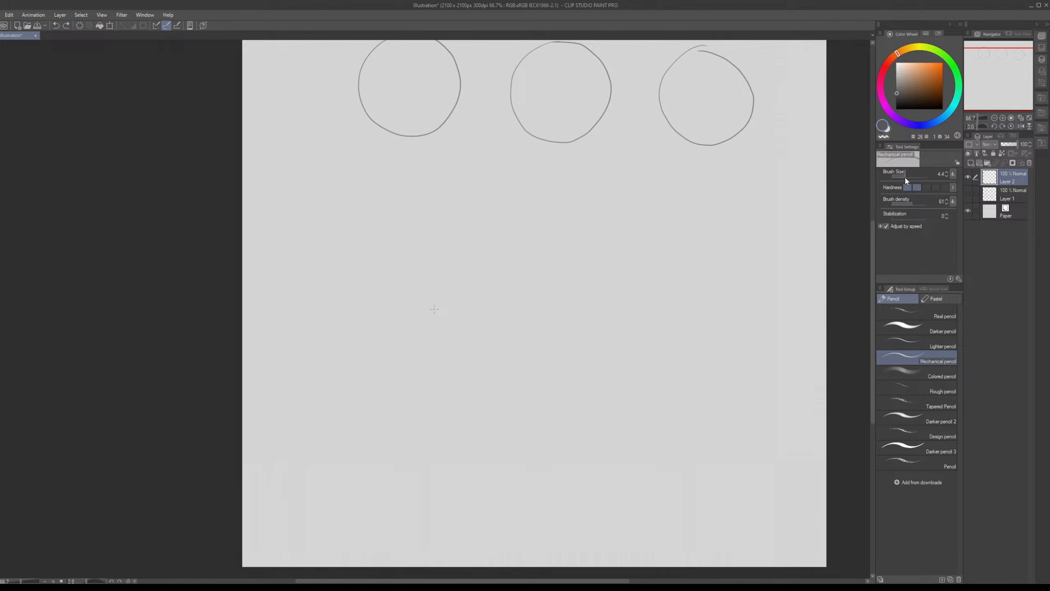
drag(906, 180, 899, 182)
drag(533, 212, 482, 271)
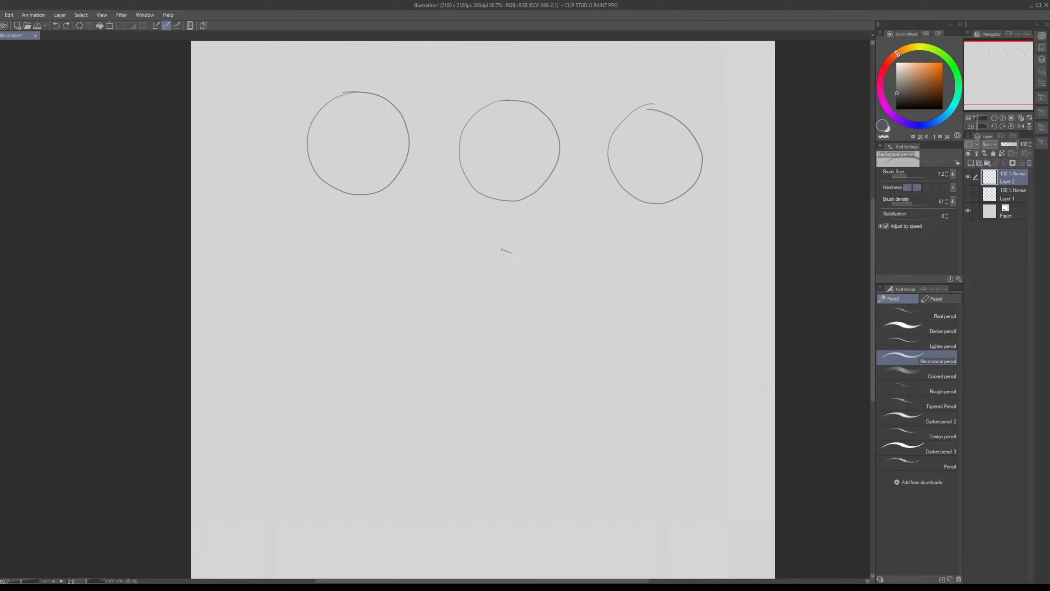
drag(501, 250, 530, 259)
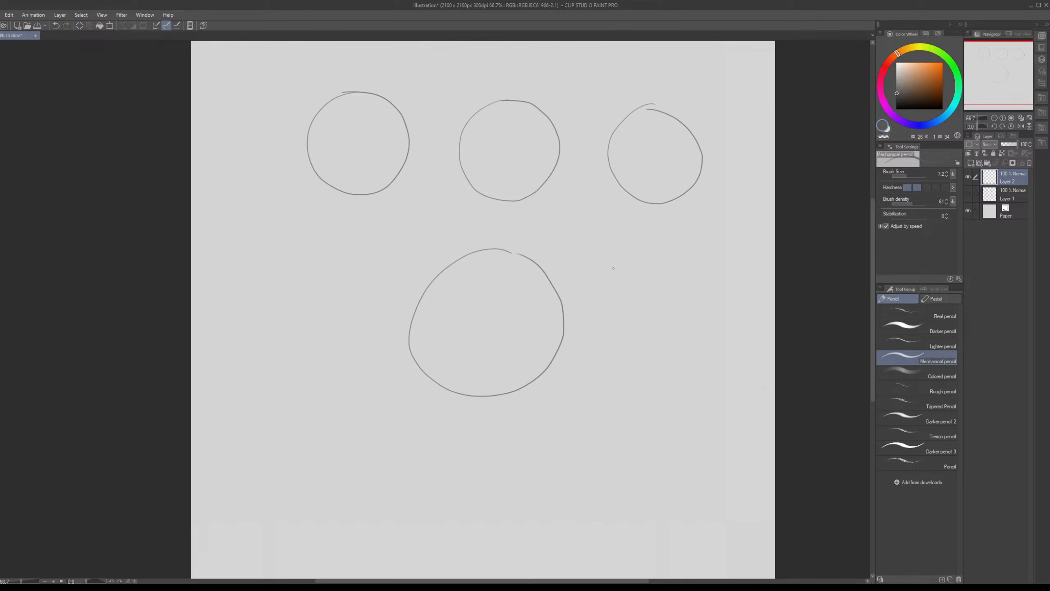
Step: Draw a vertical centre line and two curved horizontal guidelines in the large circle, and add a tapered jaw with a flat chin below
drag(628, 265, 601, 257)
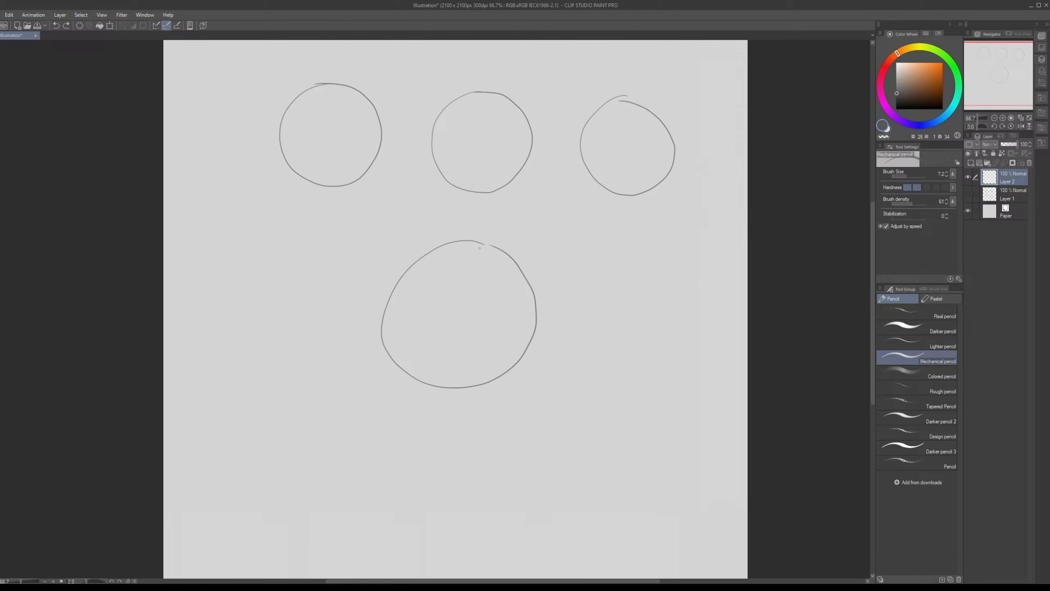
mouse_move(462, 242)
mouse_down()
mouse_move(453, 300)
mouse_move(463, 387)
mouse_up()
mouse_move(387, 303)
mouse_down()
mouse_move(437, 313)
mouse_move(534, 293)
mouse_up()
mouse_move(413, 340)
mouse_down()
mouse_move(390, 301)
mouse_move(513, 305)
mouse_up()
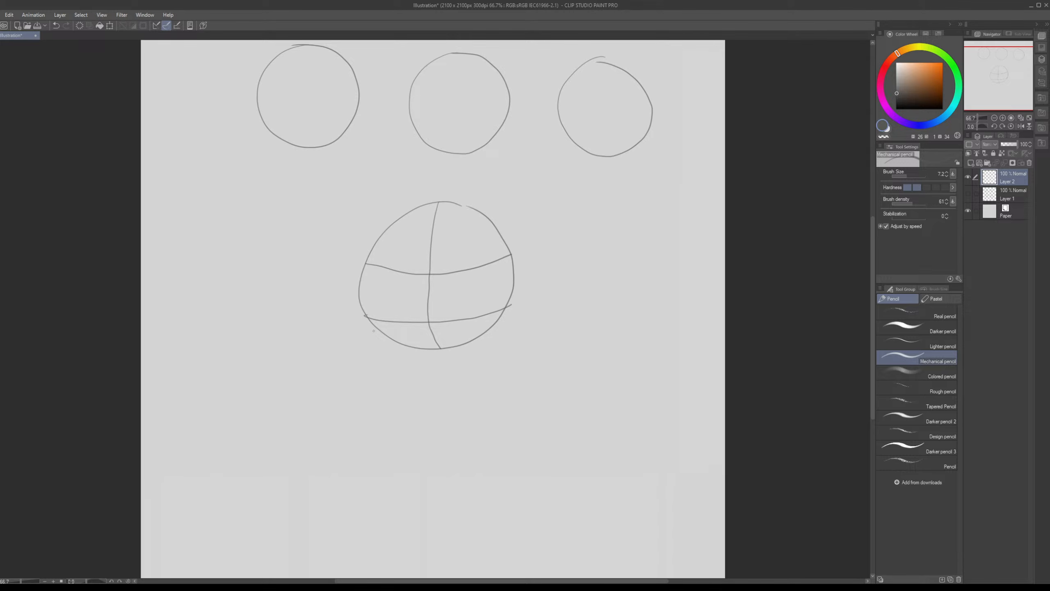
mouse_move(369, 318)
mouse_down()
mouse_move(421, 393)
mouse_move(499, 314)
mouse_move(525, 358)
mouse_up()
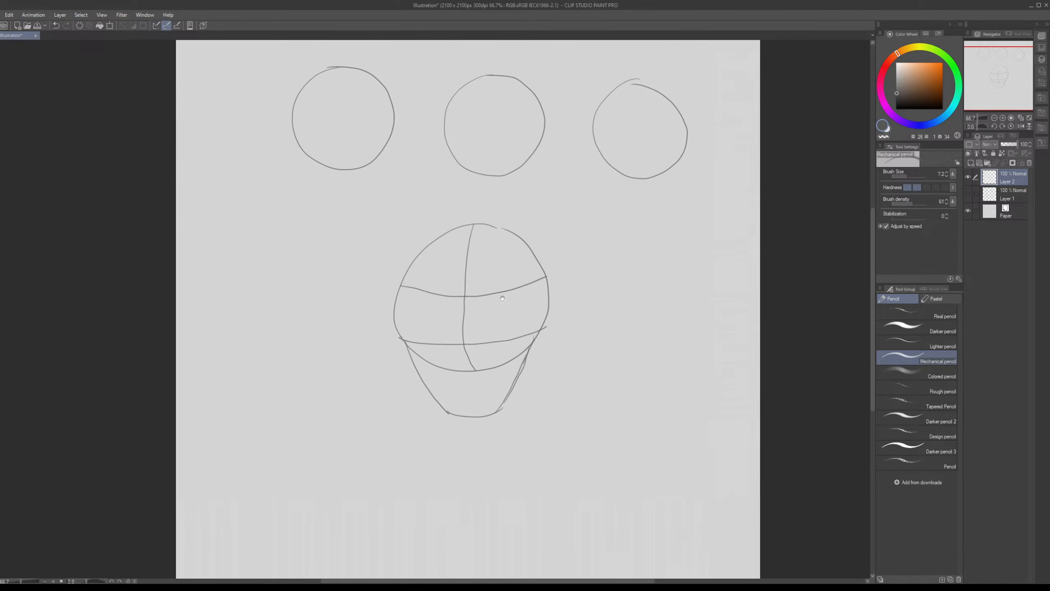
drag(502, 298, 502, 296)
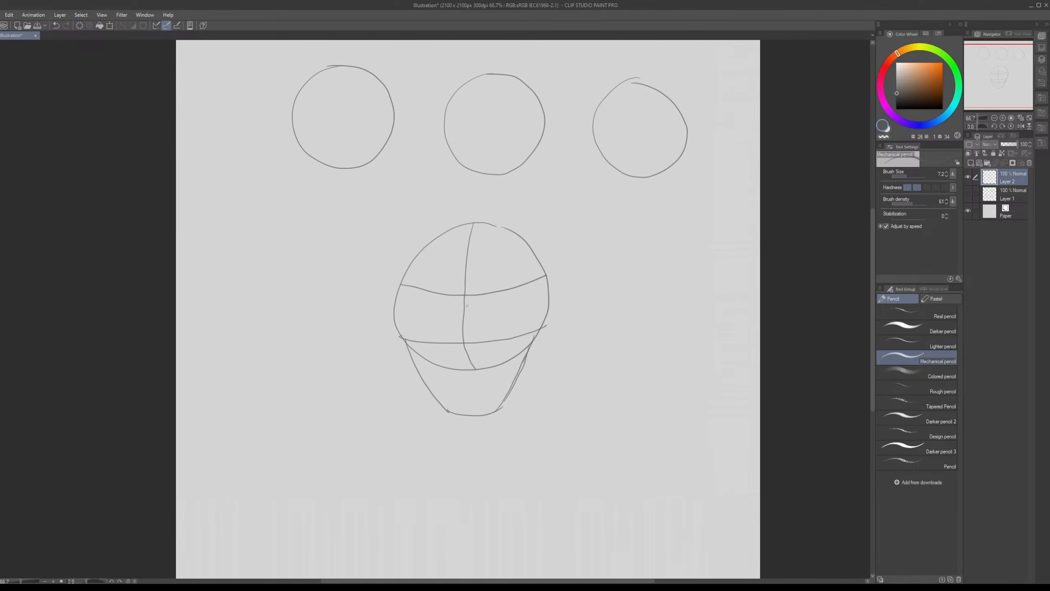
key(e)
mouse_move(444, 368)
mouse_down()
mouse_move(416, 345)
mouse_move(436, 284)
mouse_move(453, 368)
mouse_move(481, 299)
mouse_up()
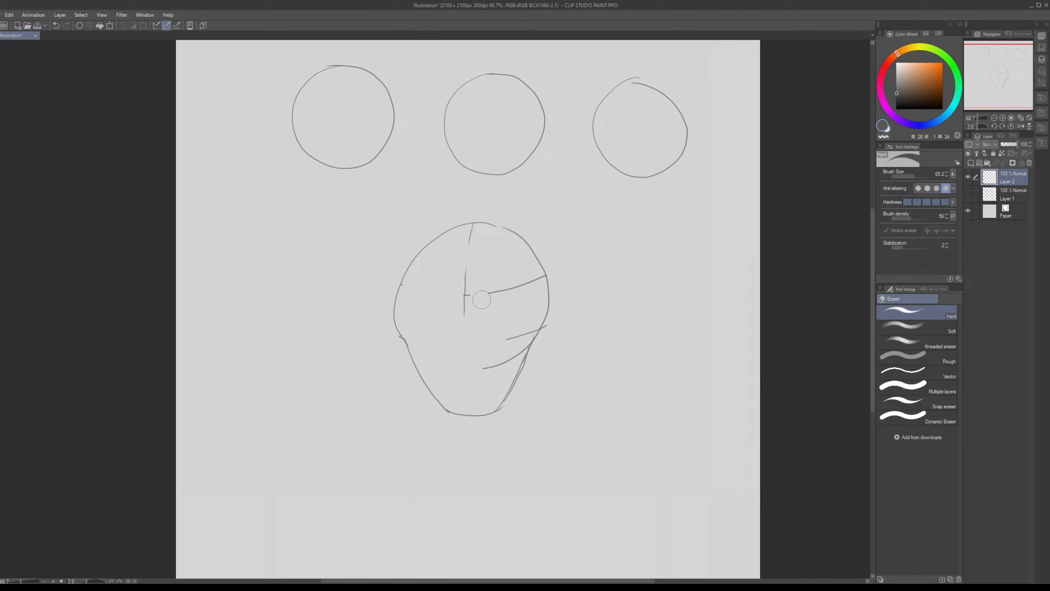
key(ctrl+z)
key(ctrl+z)
key(ctrl+z)
key(ctrl+z)
drag(484, 386, 476, 363)
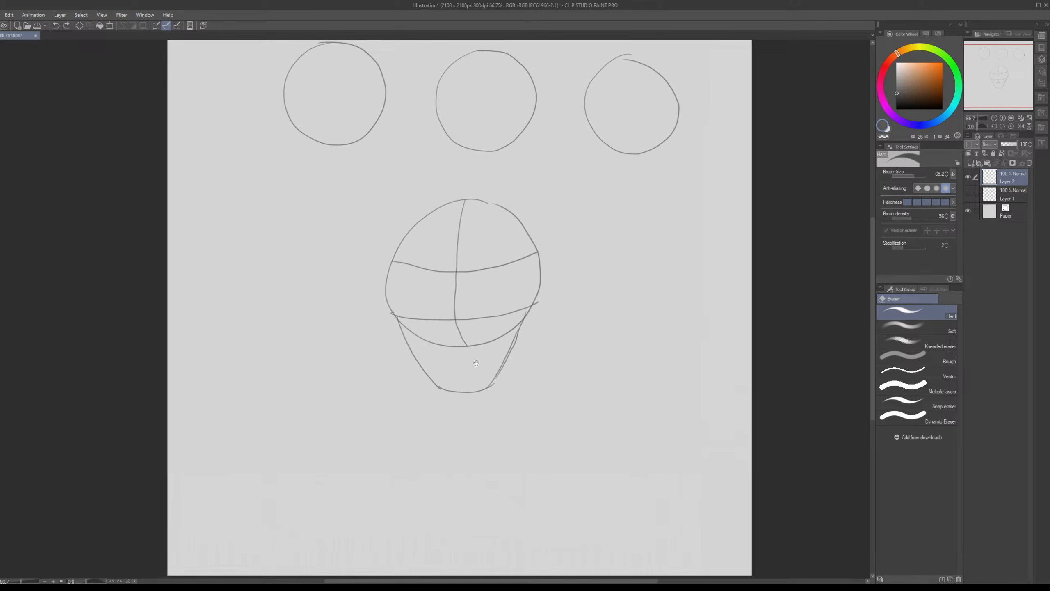
Step: Draw several overlapping curved centre lines with the mechanical pencil, running from the large head's crown down to its chin
key(p)
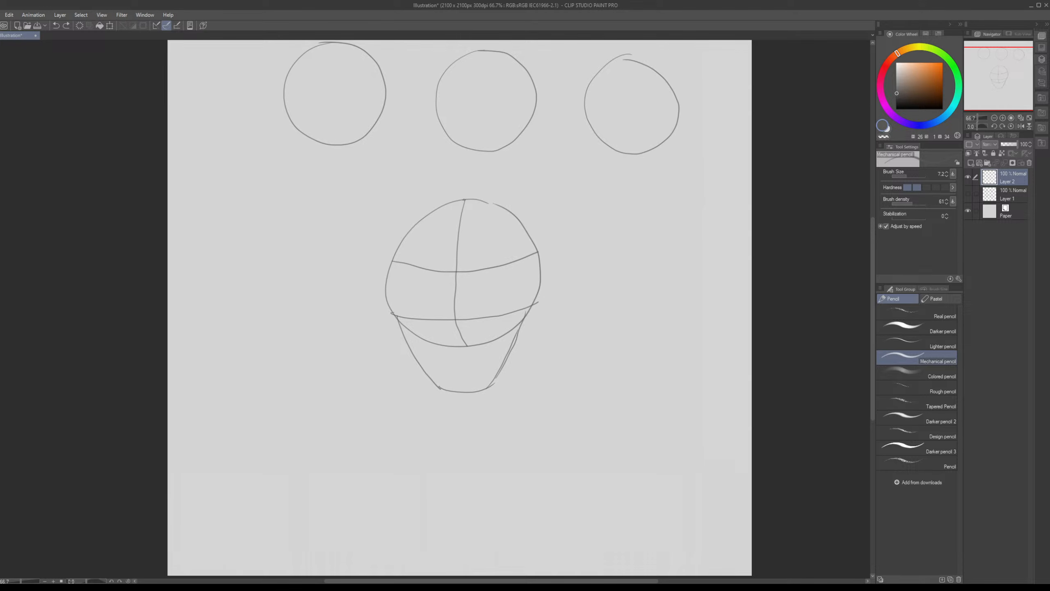
drag(465, 200, 459, 393)
drag(454, 392, 447, 298)
mouse_move(463, 200)
mouse_down()
mouse_move(455, 389)
mouse_move(448, 351)
mouse_up()
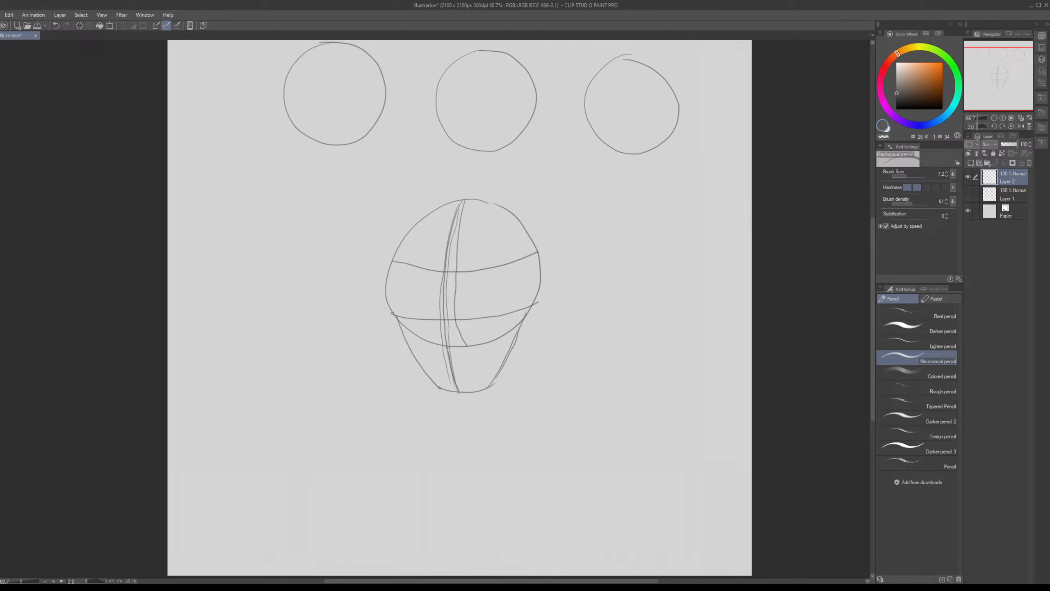
drag(551, 283, 542, 331)
mouse_move(589, 278)
mouse_down()
mouse_move(671, 313)
mouse_move(666, 358)
mouse_up()
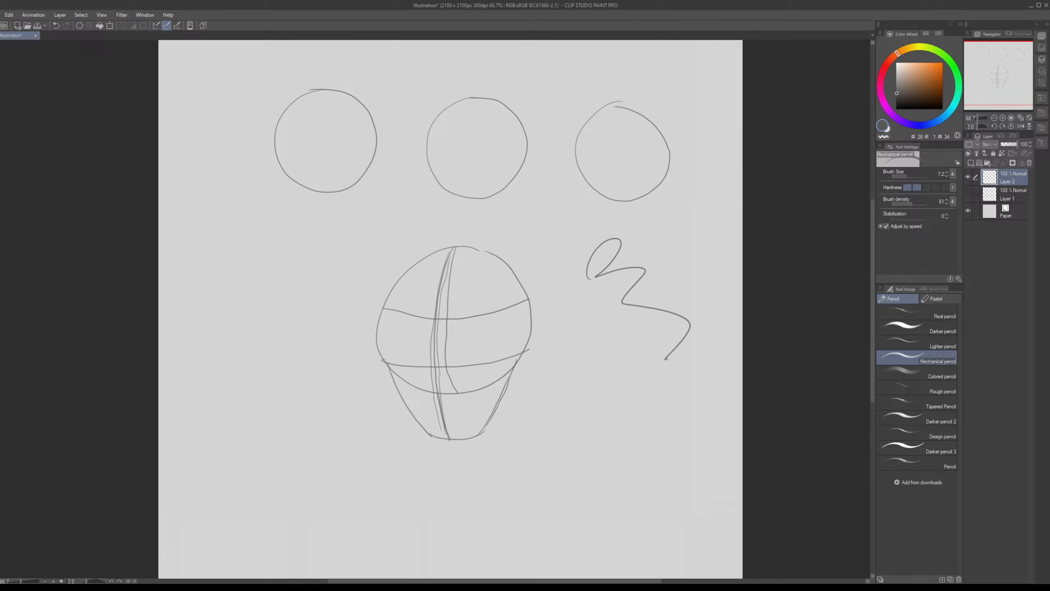
key(ctrl+z)
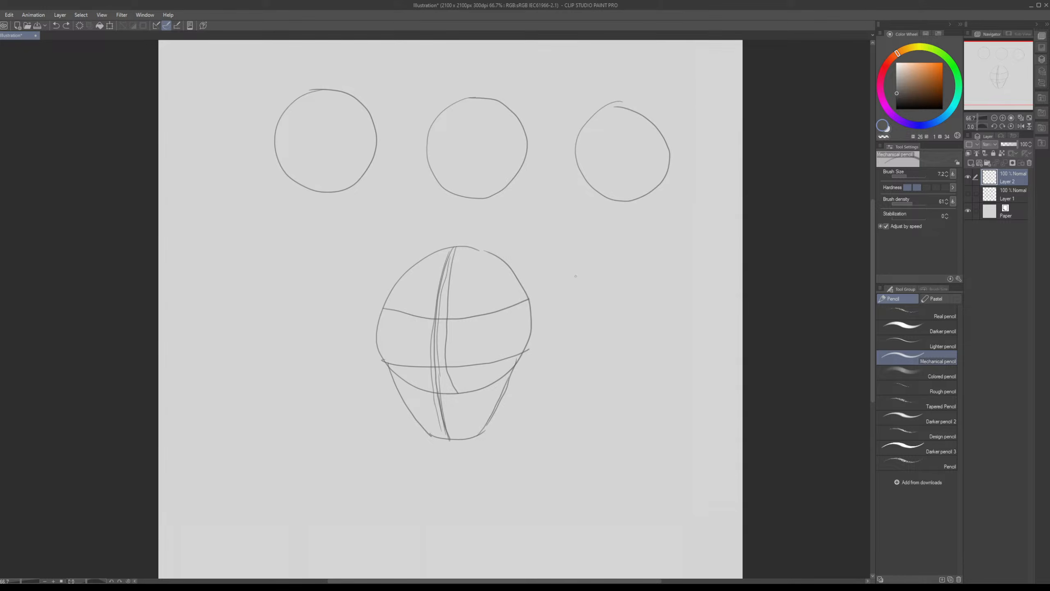
drag(566, 295, 591, 322)
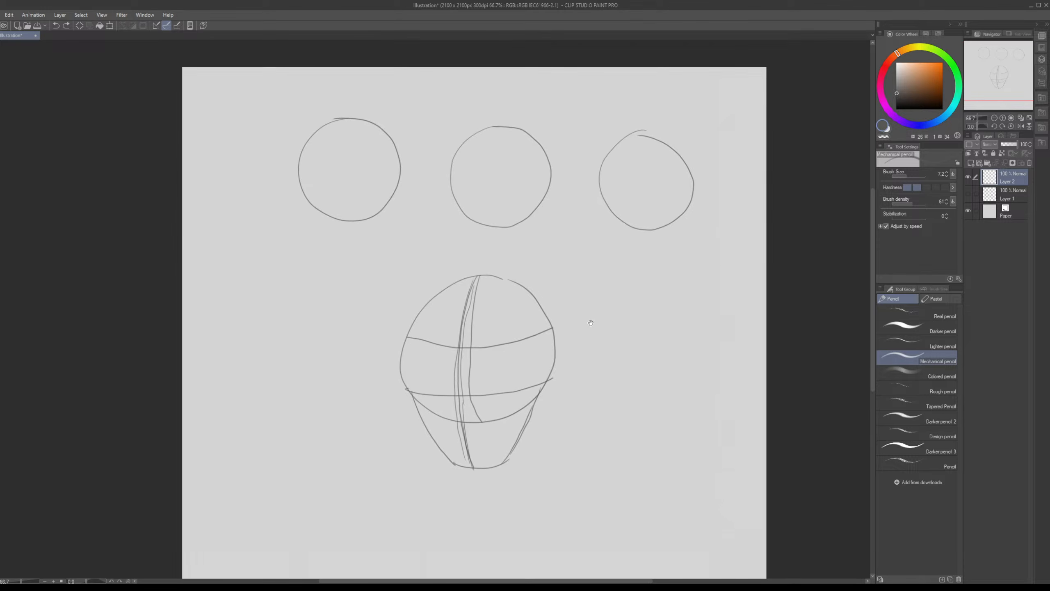
scroll(590, 323, right, 2)
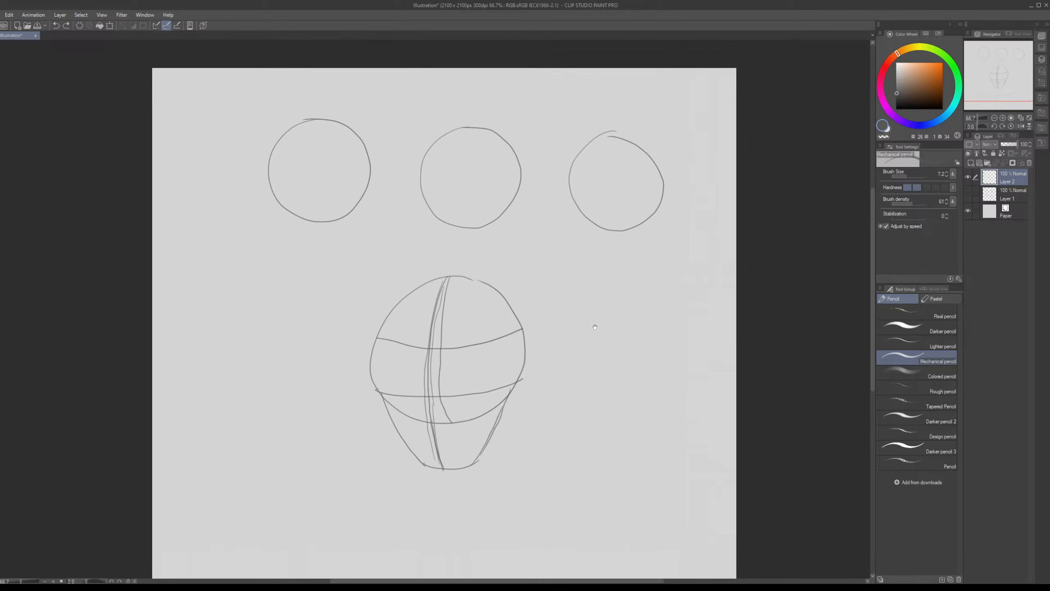
scroll(595, 327, right, 2)
Step: Set the hard eraser's brush size to 250.2 and erase the entire large head construction below the circle row
key(w)
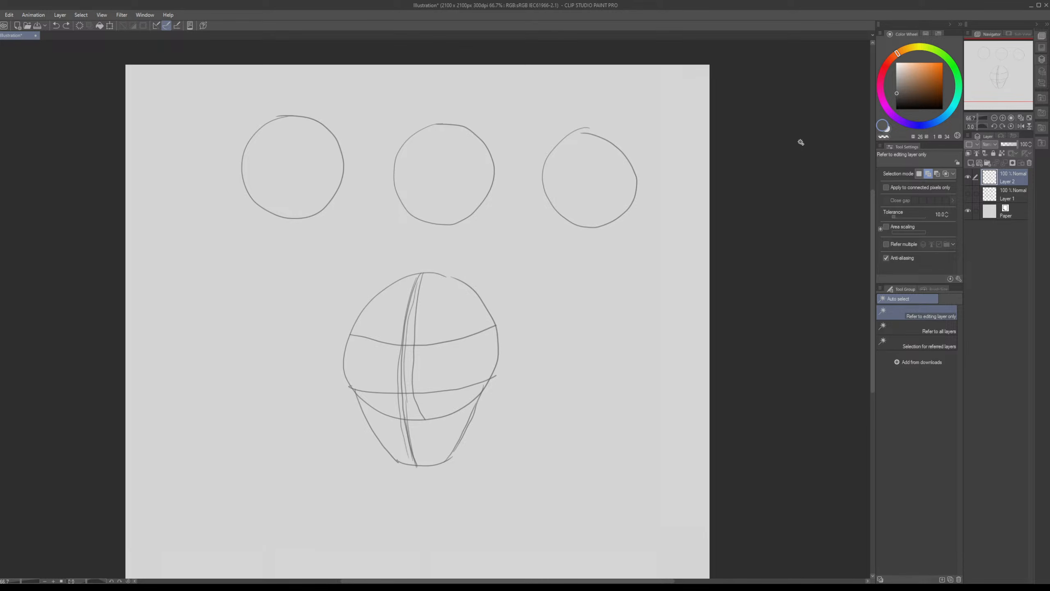
key(e)
drag(918, 173, 915, 176)
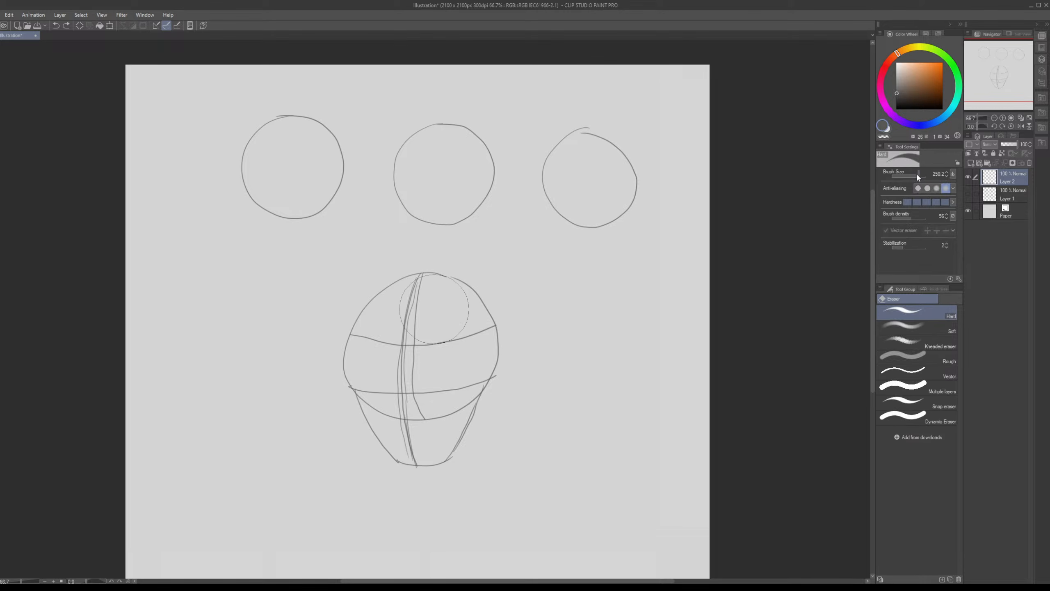
mouse_move(455, 314)
mouse_down()
mouse_move(370, 387)
mouse_move(410, 307)
mouse_up()
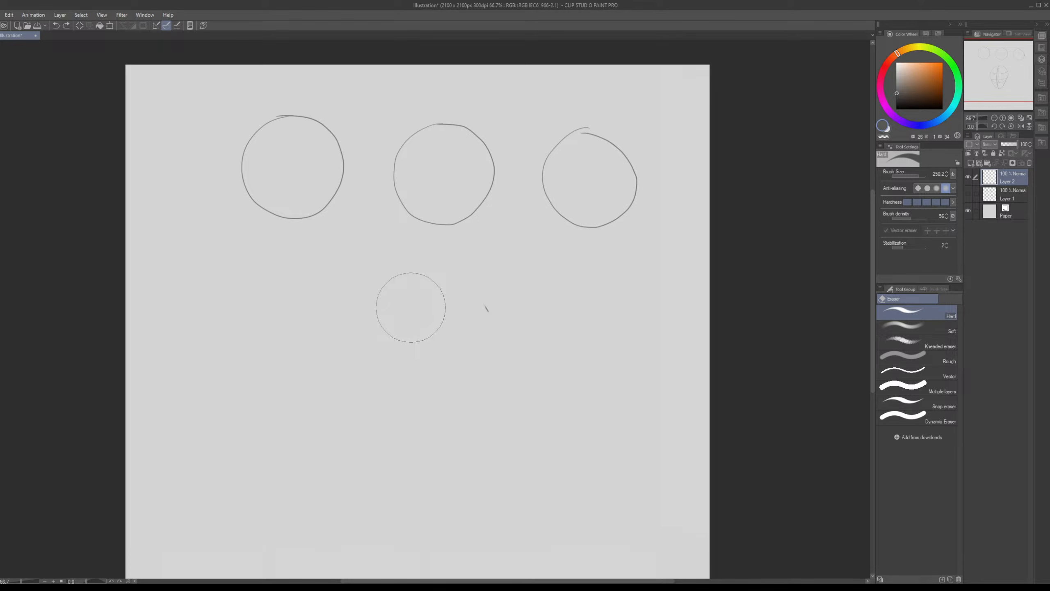
key(p)
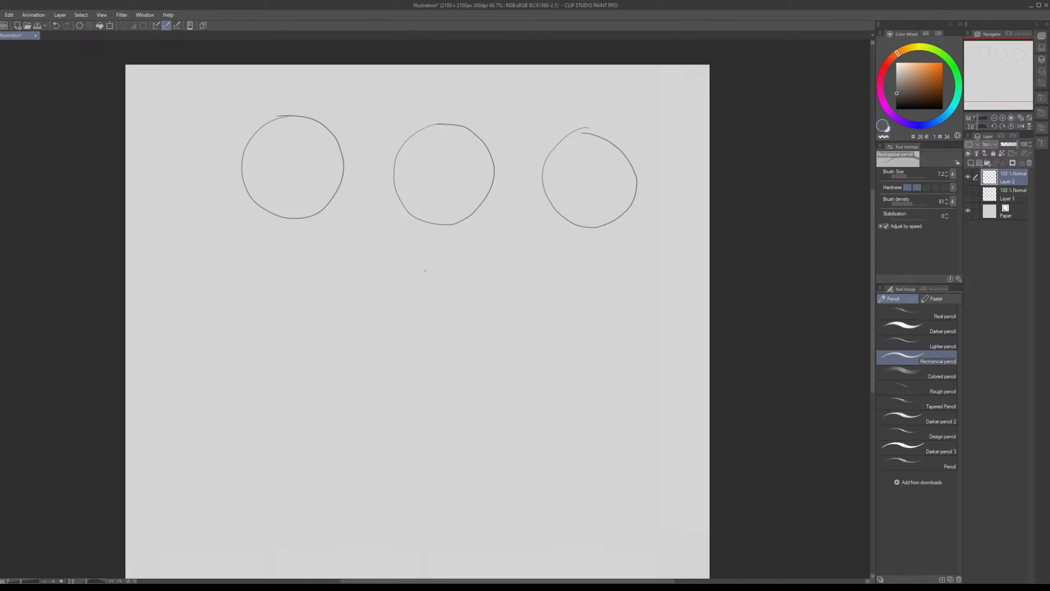
key(ctrl+z)
drag(434, 272, 444, 254)
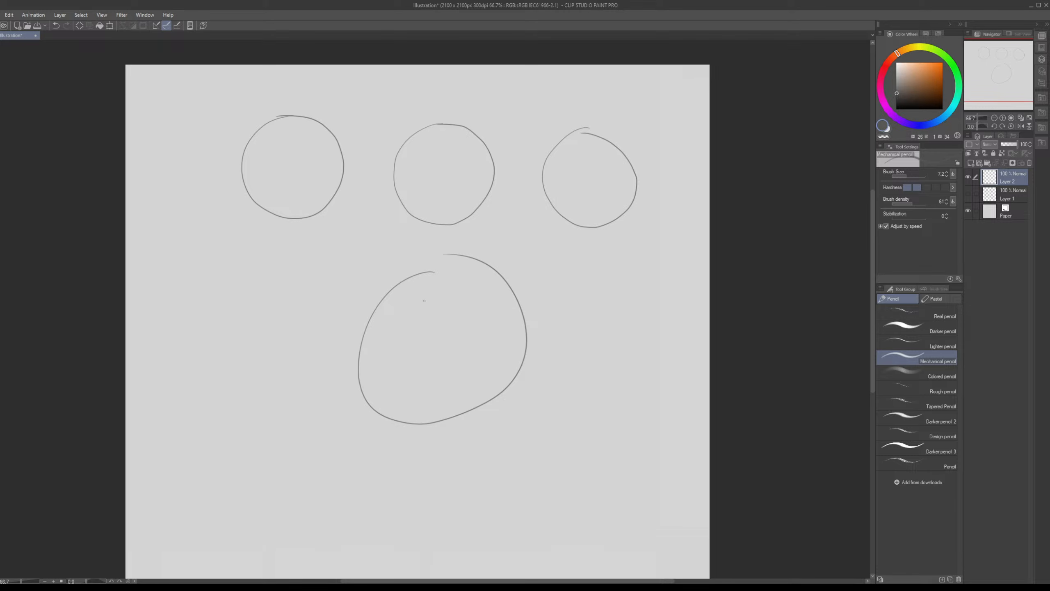
drag(445, 328, 497, 276)
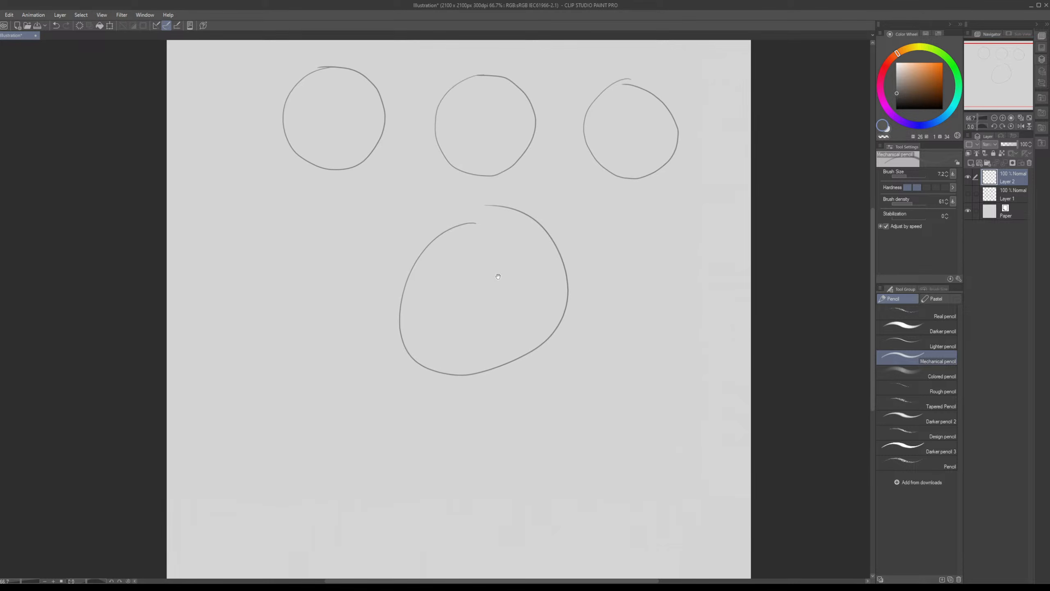
key(ctrl+z)
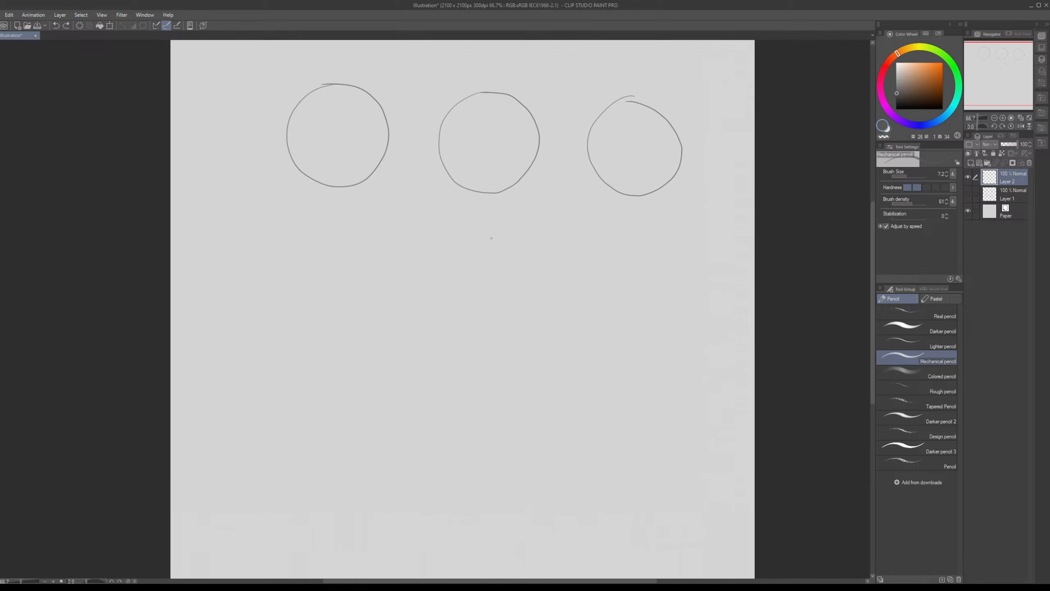
Step: Draw a circle below the row of three and add a vertical centre line and two curved horizontal guidelines inside it
mouse_move(477, 233)
mouse_down()
mouse_move(429, 247)
mouse_move(404, 283)
mouse_move(437, 247)
mouse_up()
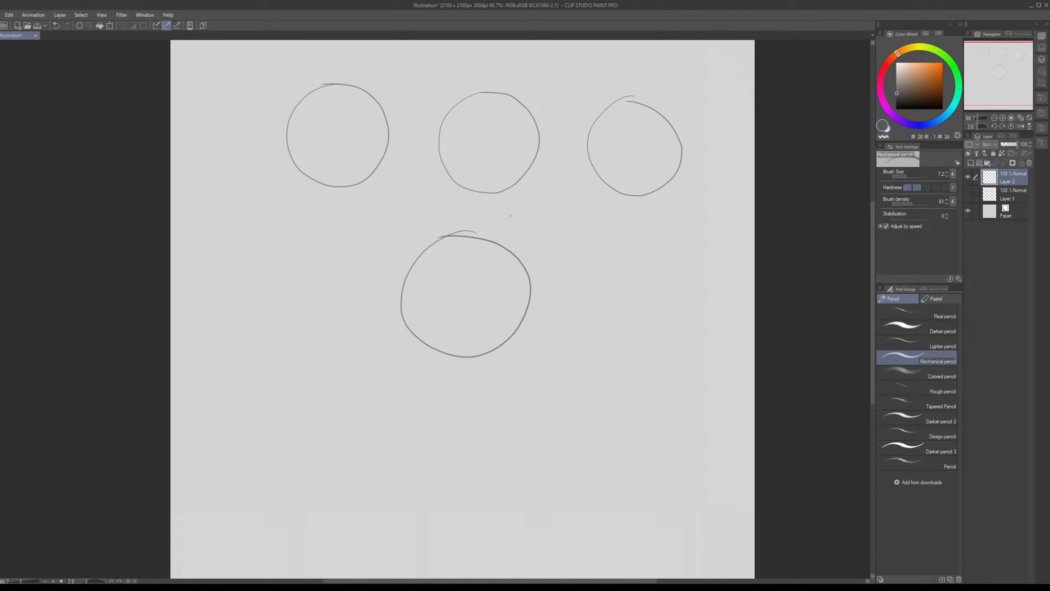
drag(462, 235, 471, 339)
key(ctrl+z)
drag(463, 236, 468, 350)
drag(408, 274, 512, 269)
mouse_move(401, 312)
mouse_down()
mouse_move(454, 317)
mouse_move(522, 298)
mouse_up()
drag(421, 337, 461, 382)
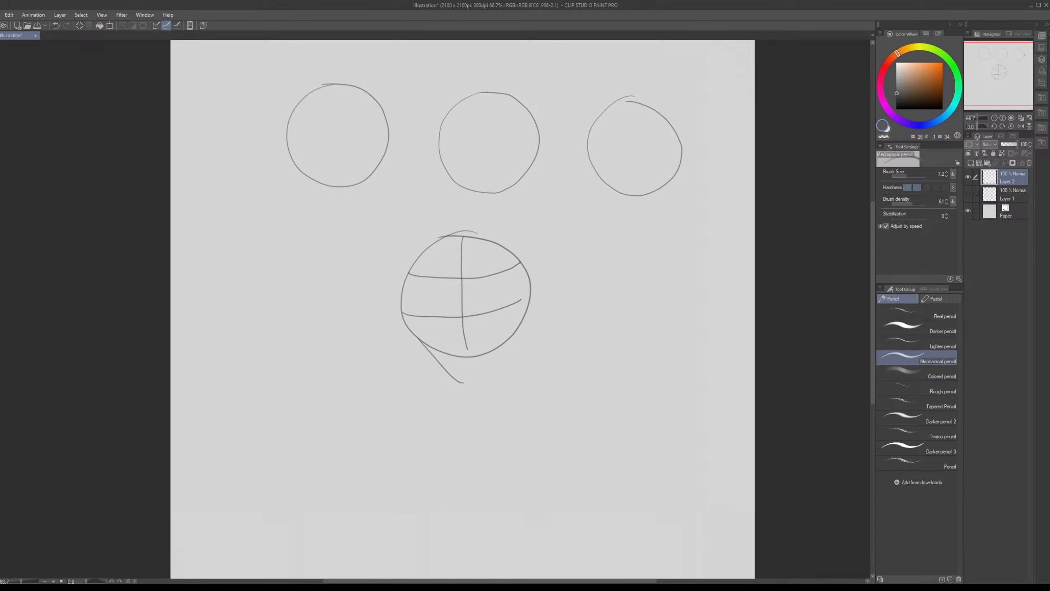
key(ctrl+z)
Step: Erase all remaining circles and guidelines on Layer 2 with the hard eraser to clear the canvas
key(e)
mouse_move(515, 264)
mouse_down()
mouse_move(582, 236)
mouse_move(582, 171)
mouse_move(533, 146)
mouse_move(613, 101)
mouse_move(552, 100)
mouse_move(628, 131)
mouse_up()
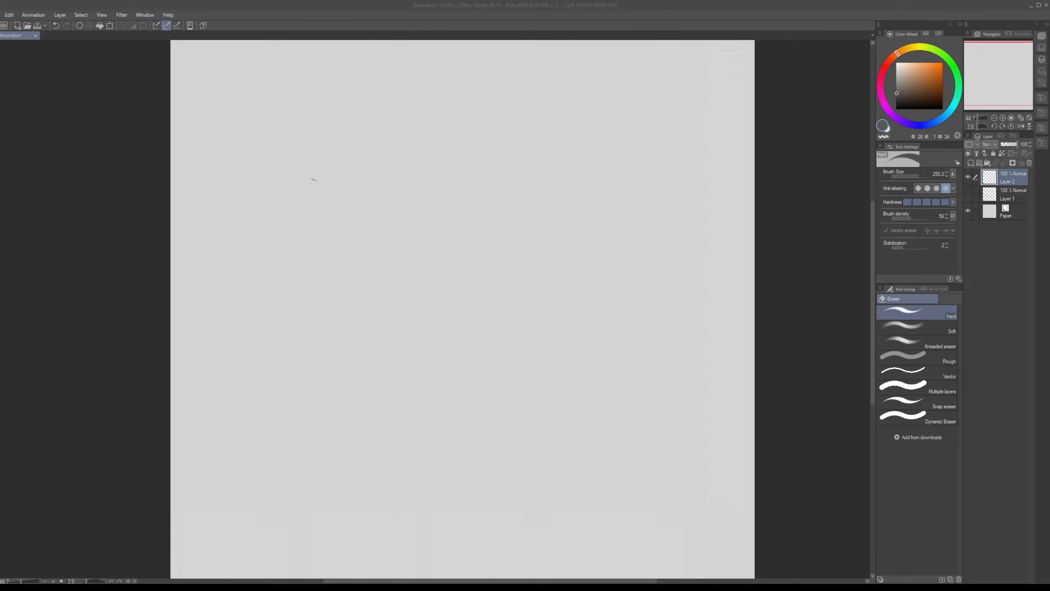
click(451, 188)
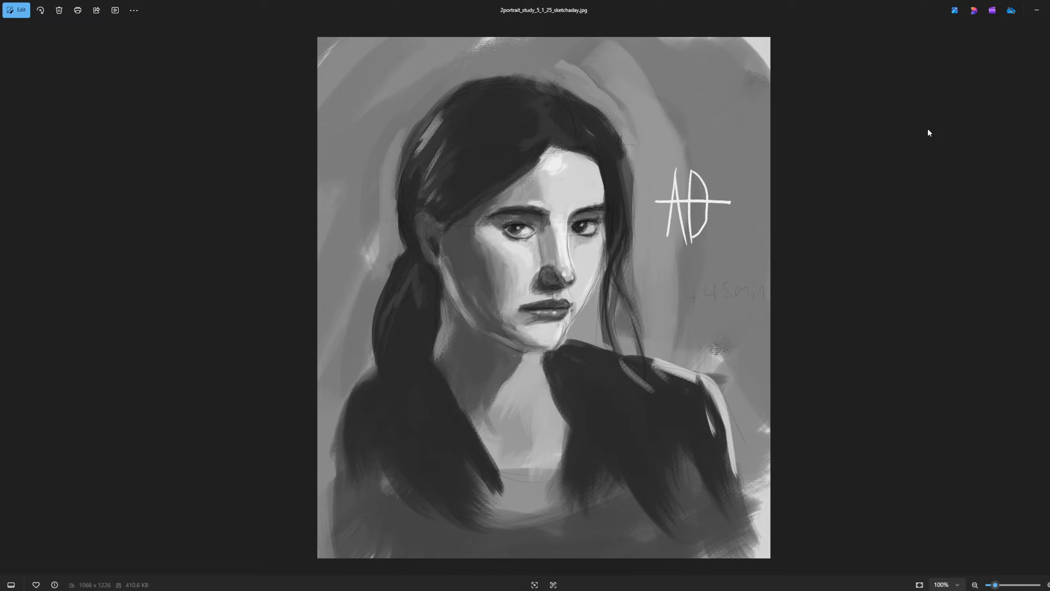
Step: Move the File Explorer window off the screen and view portrait_study_5_2_25_sketchaday.jpg maximised in Photos
mouse_move(217, 589)
key(alt+F4)
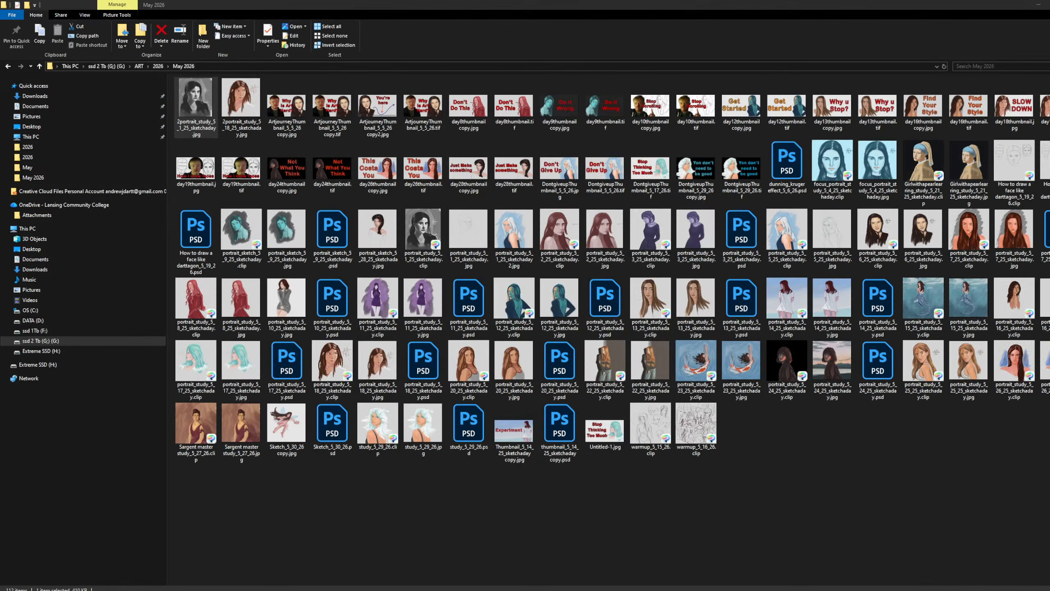
drag(380, 6, 1049, 8)
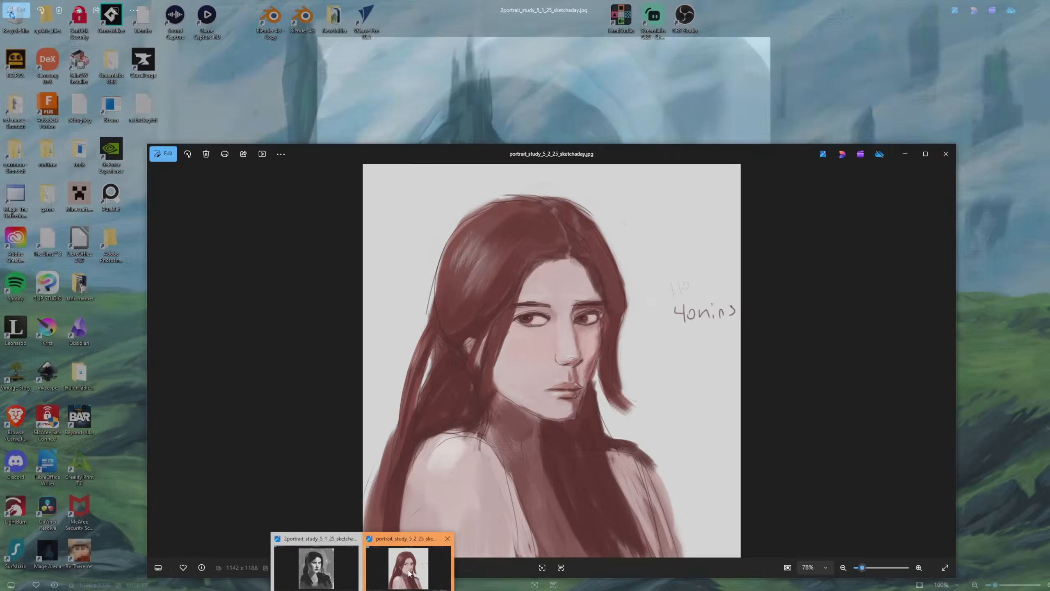
click(412, 563)
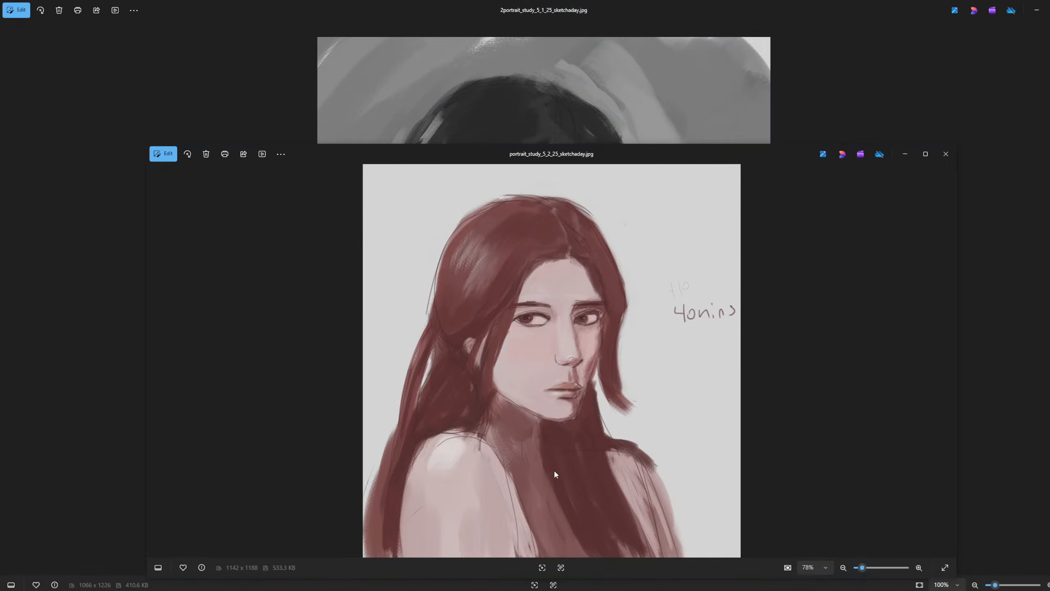
click(925, 153)
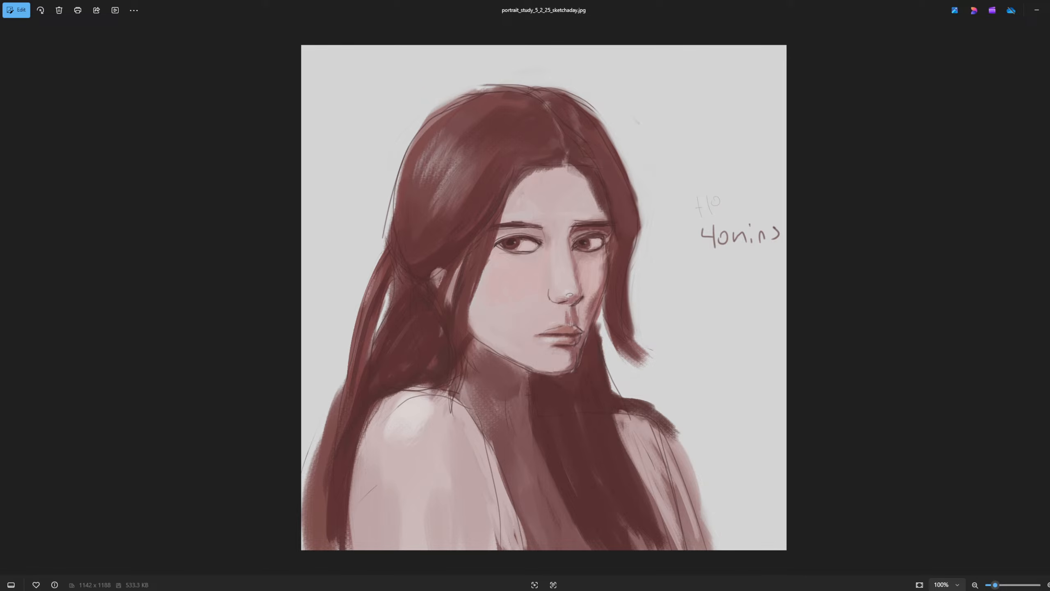
Step: Switch to portrait_study_5_3_25_sketchaday.jpg and maximise its window
mouse_move(216, 589)
click(443, 563)
click(925, 153)
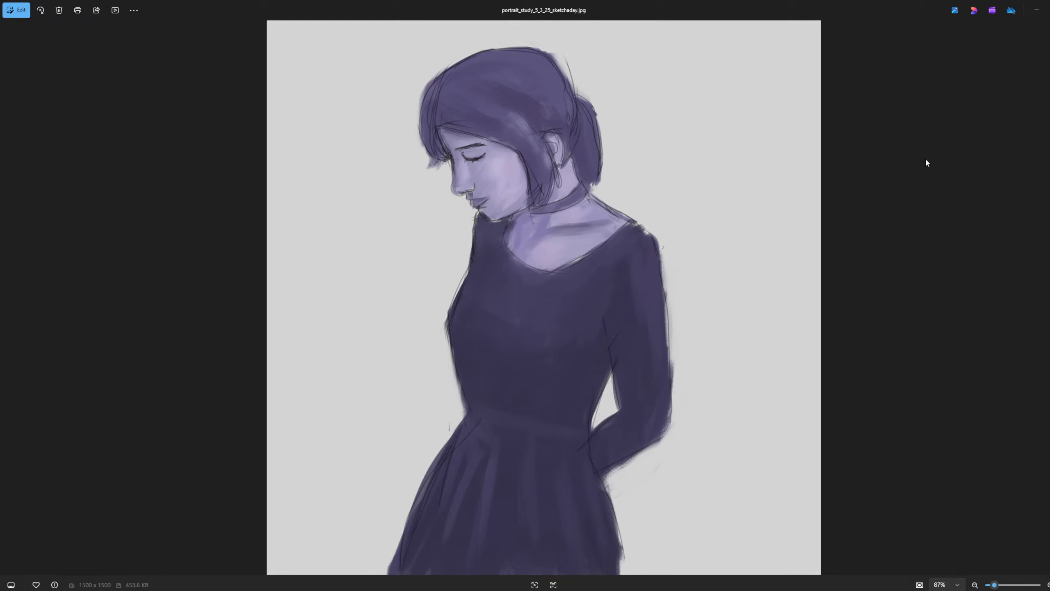
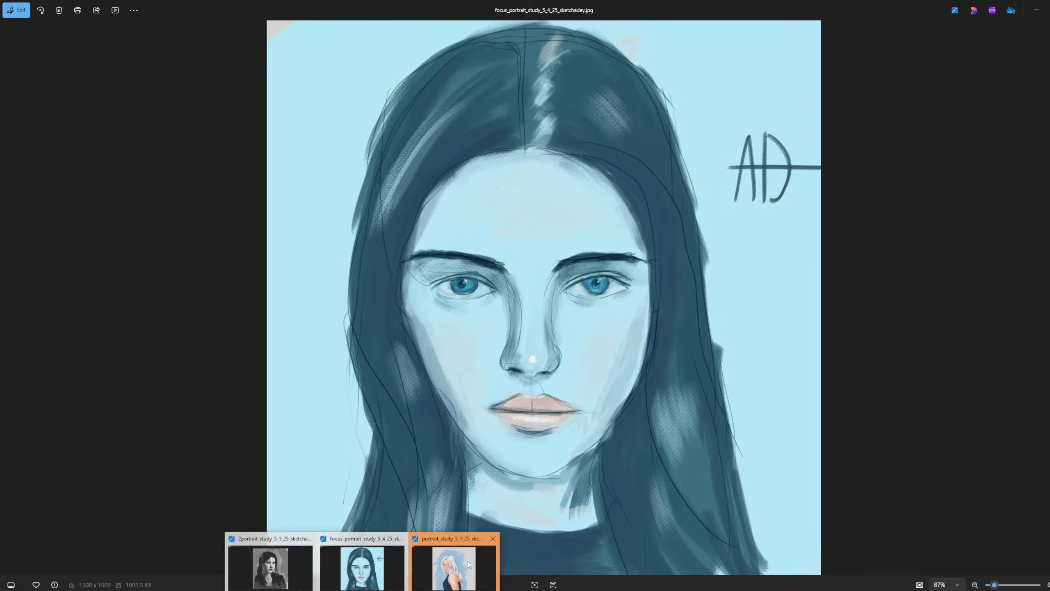
Step: Switch to portrait_study_5_1_25_sketchaday2.jpg and examine the white-haired woman's face and hair up close
click(467, 561)
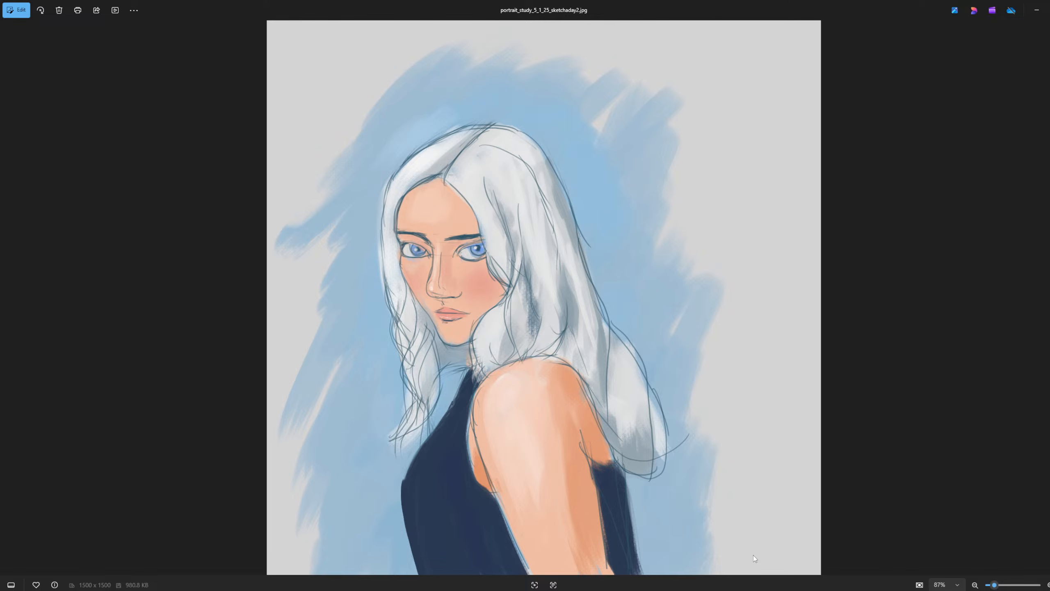
drag(754, 557, 693, 336)
scroll(611, 400, up, 2)
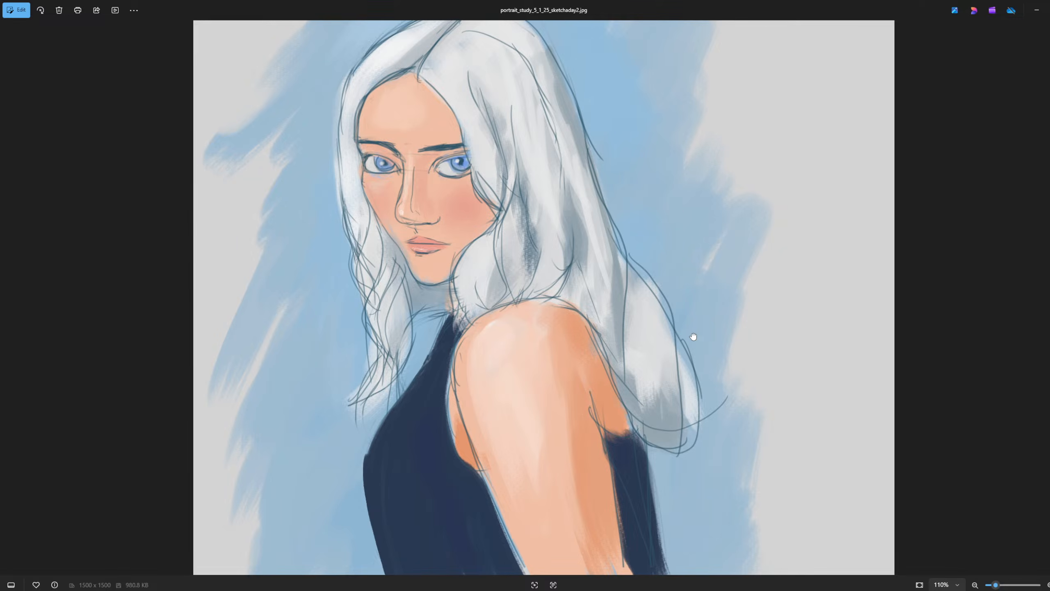
drag(693, 337, 563, 280)
drag(582, 267, 583, 276)
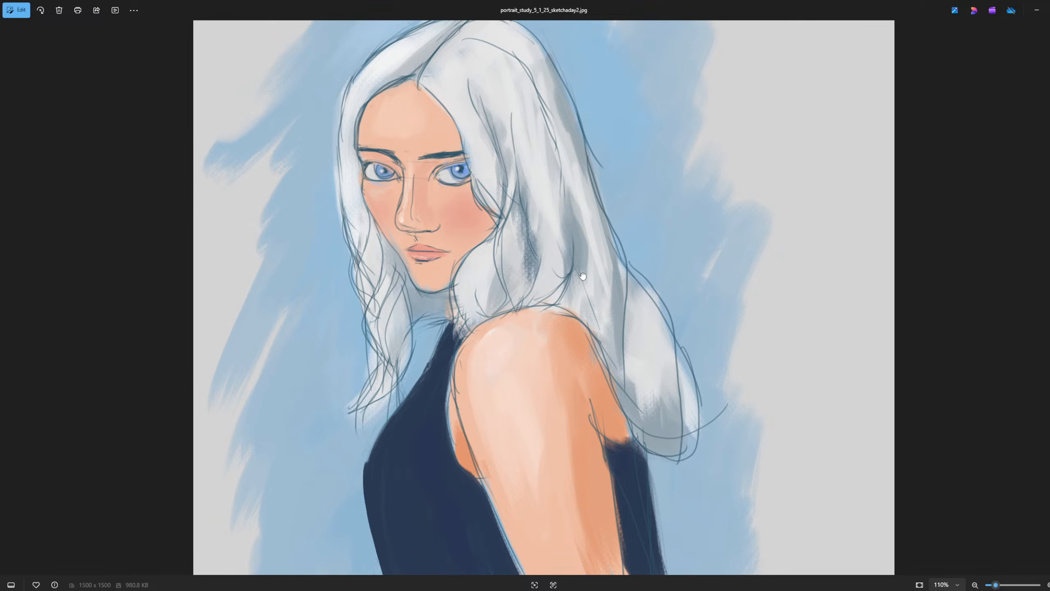
scroll(867, 378, down, 2)
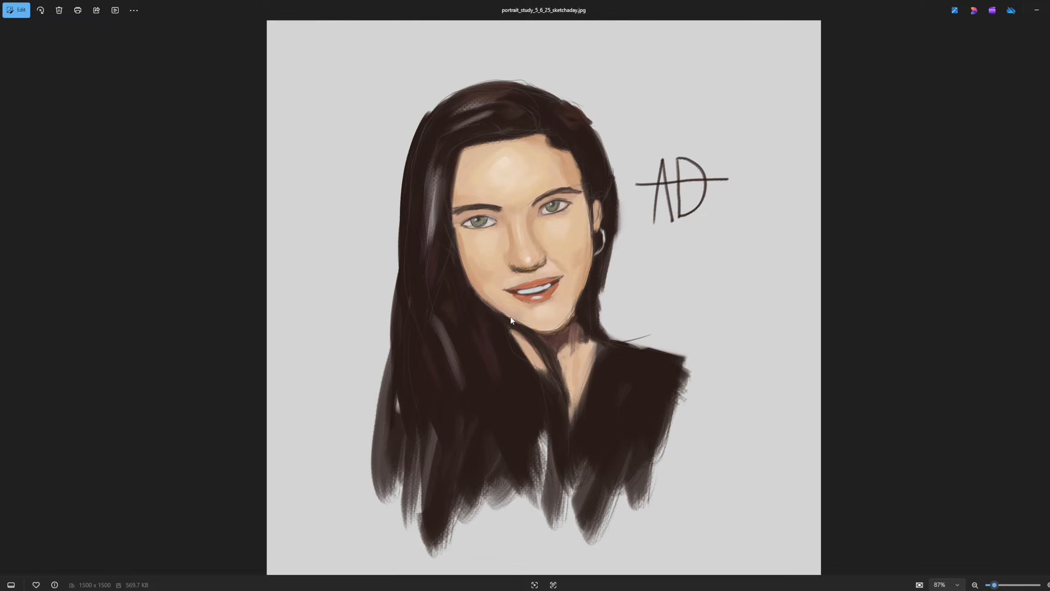
Step: Examine the face, mouth and chin in portrait_study_5_6_25_sketchaday.jpg up close, then return to the whole portrait
scroll(511, 321, up, 2)
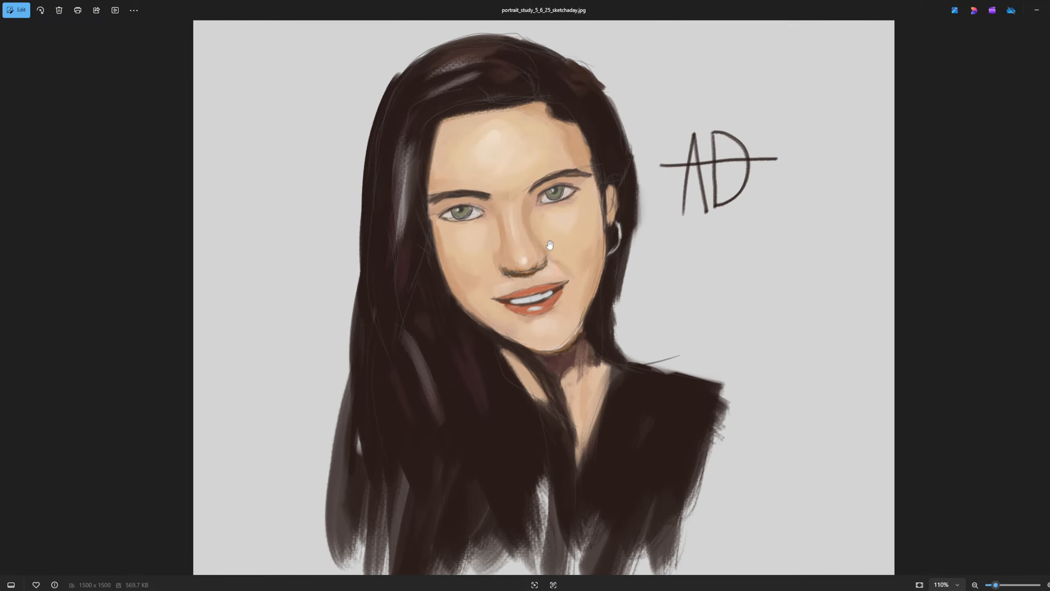
mouse_move(632, 183)
mouse_down()
mouse_move(639, 219)
mouse_move(508, 280)
mouse_up()
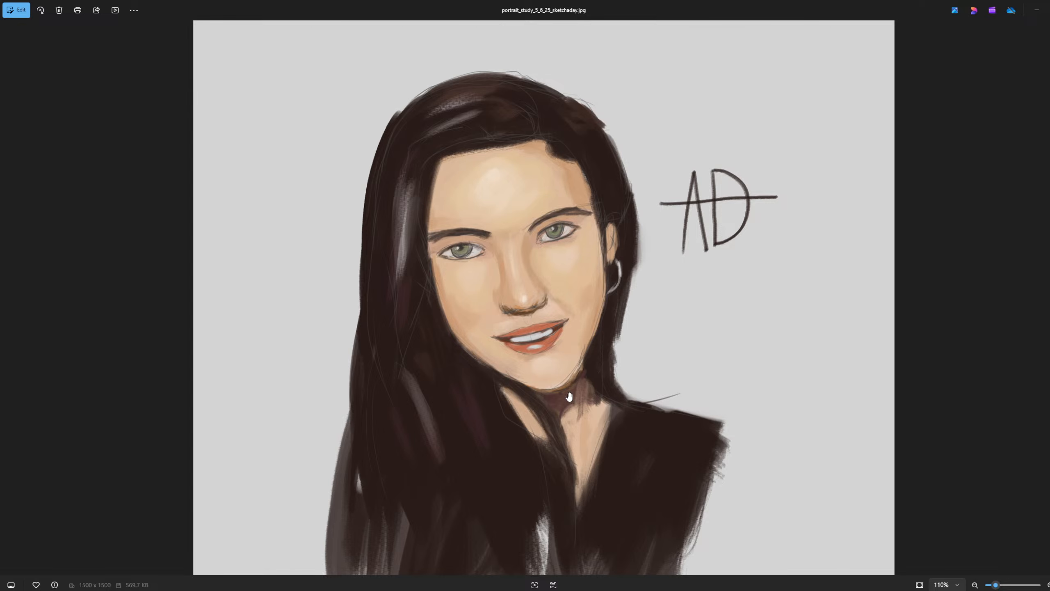
scroll(564, 393, up, 3)
scroll(579, 381, up, 3)
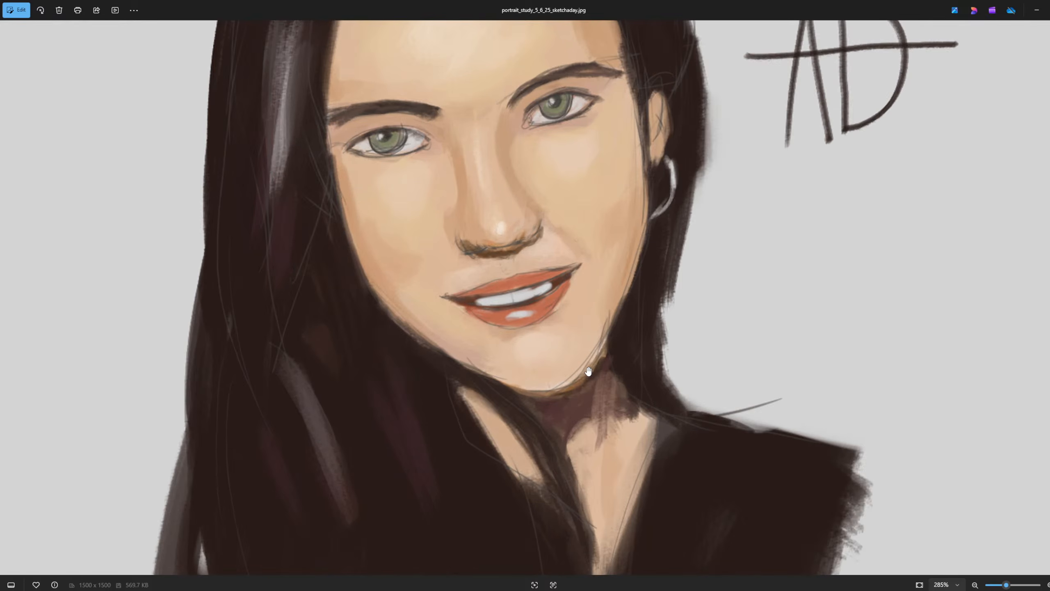
scroll(588, 371, up, 2)
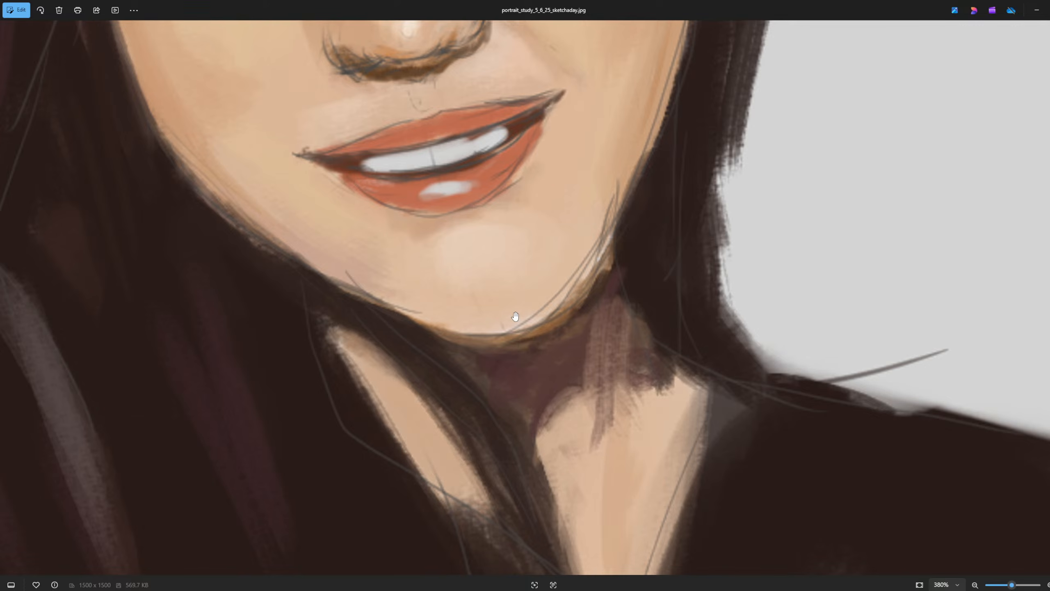
scroll(515, 316, down, 5)
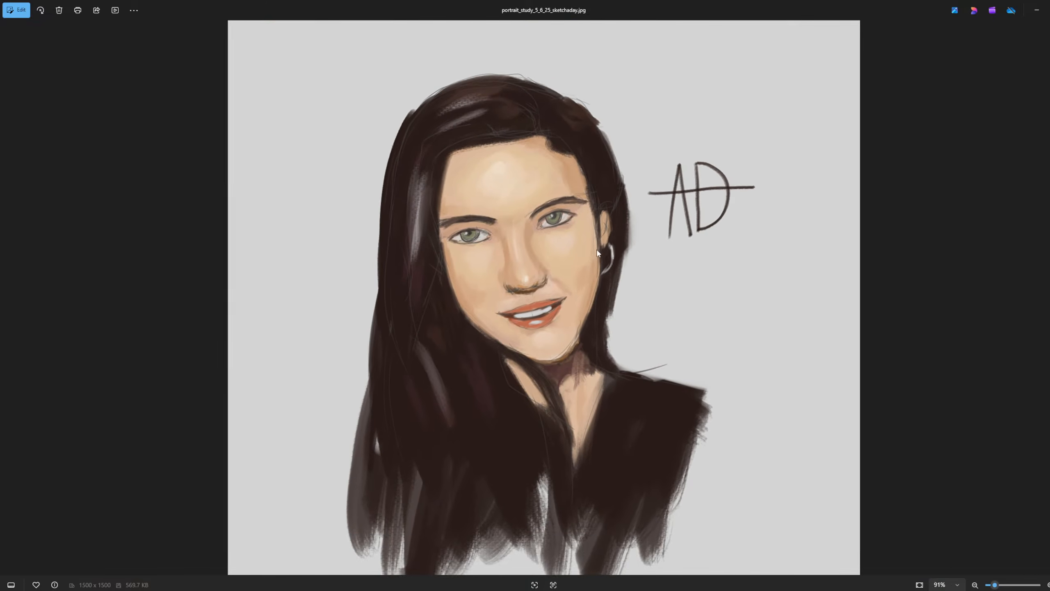
scroll(561, 186, up, 1)
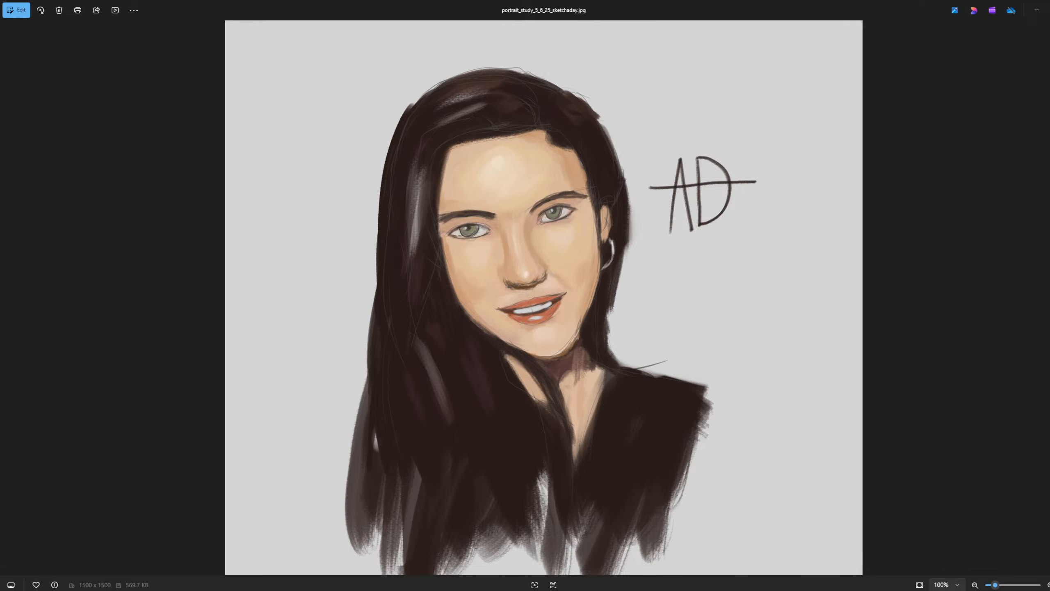
Step: Browse past portrait_study_5_7_25_sketchaday.jpg to portrait_study_5_8_25_sketchaday.jpg and examine the red-haired woman's face up close
key(Right)
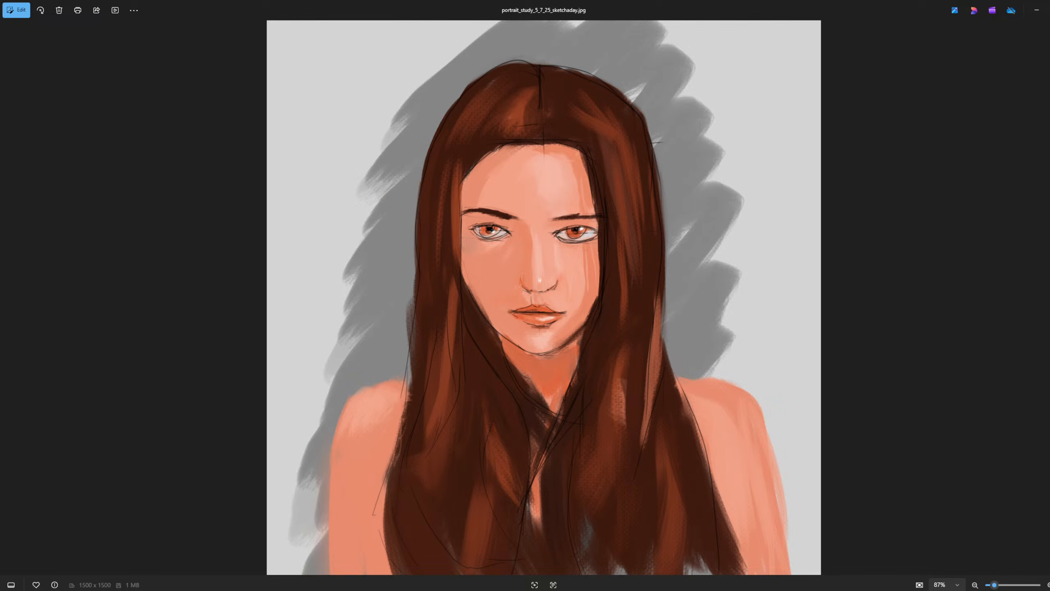
key(Right)
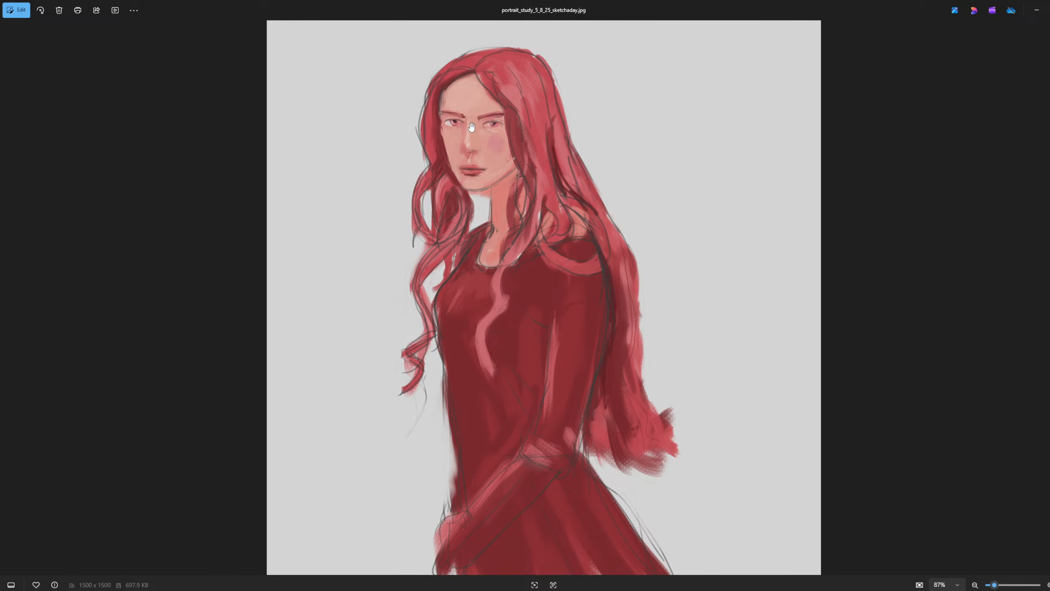
scroll(471, 127, up, 4)
drag(422, 138, 479, 213)
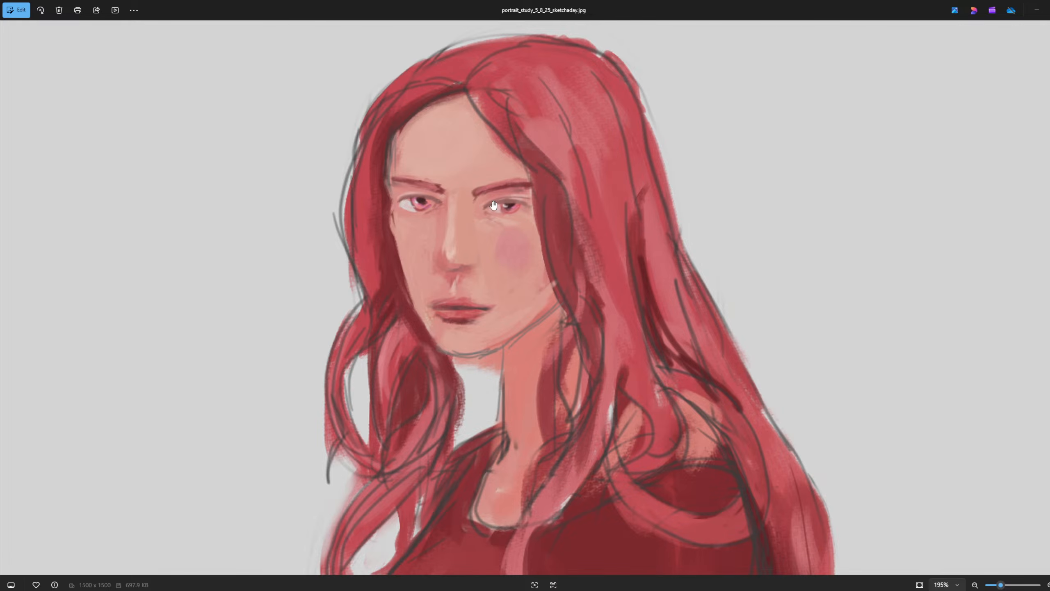
scroll(525, 231, down, 5)
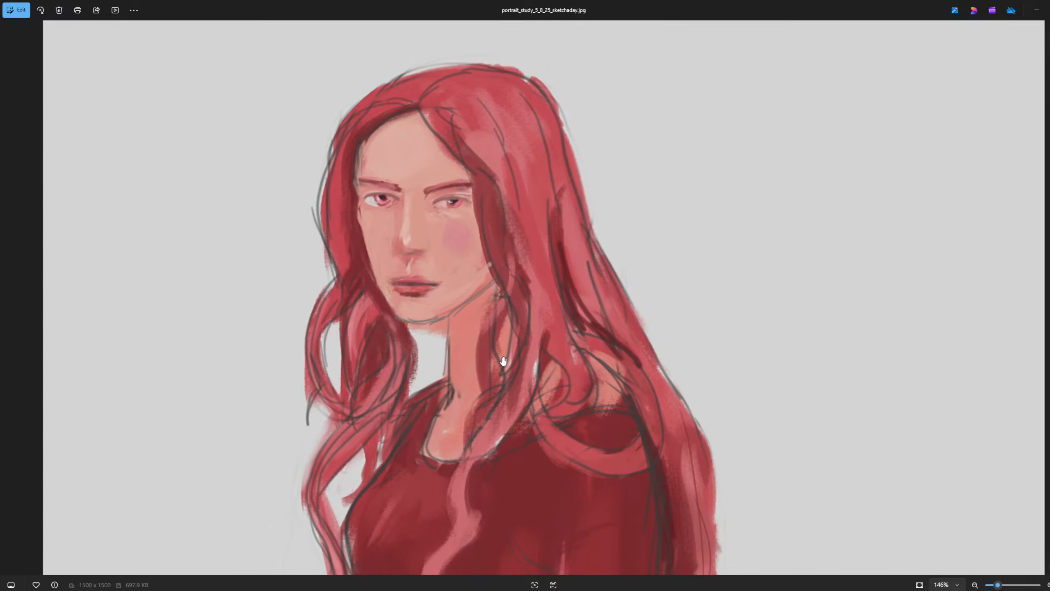
scroll(520, 311, down, 2)
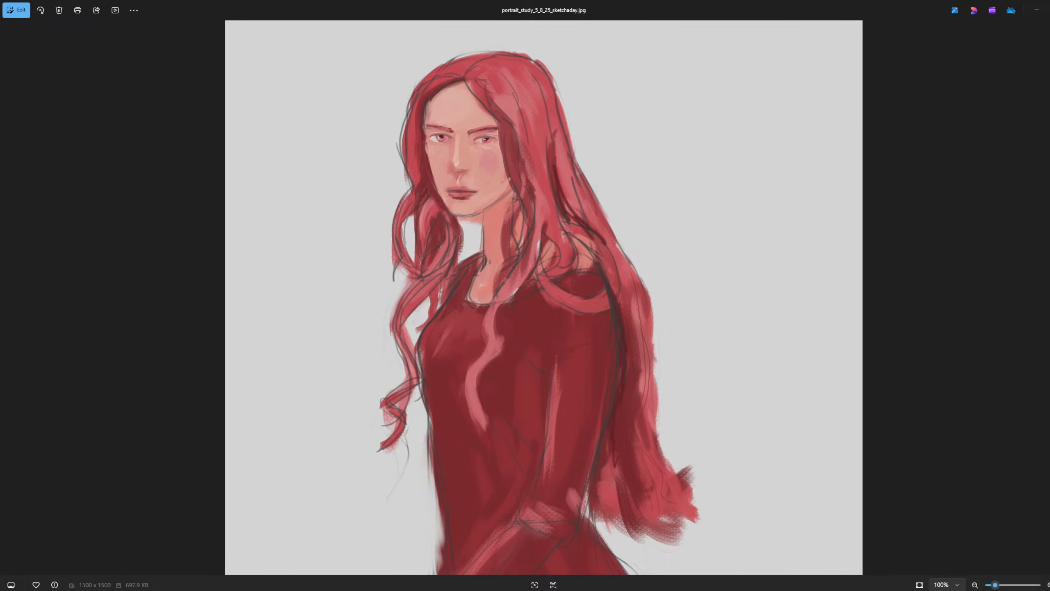
Step: View portrait_study_5_10_25_sketchaday.jpg briefly, go back one image, and switch to the window showing portrait_sketch_5_9_25_sketchaday.jpg
key(Right)
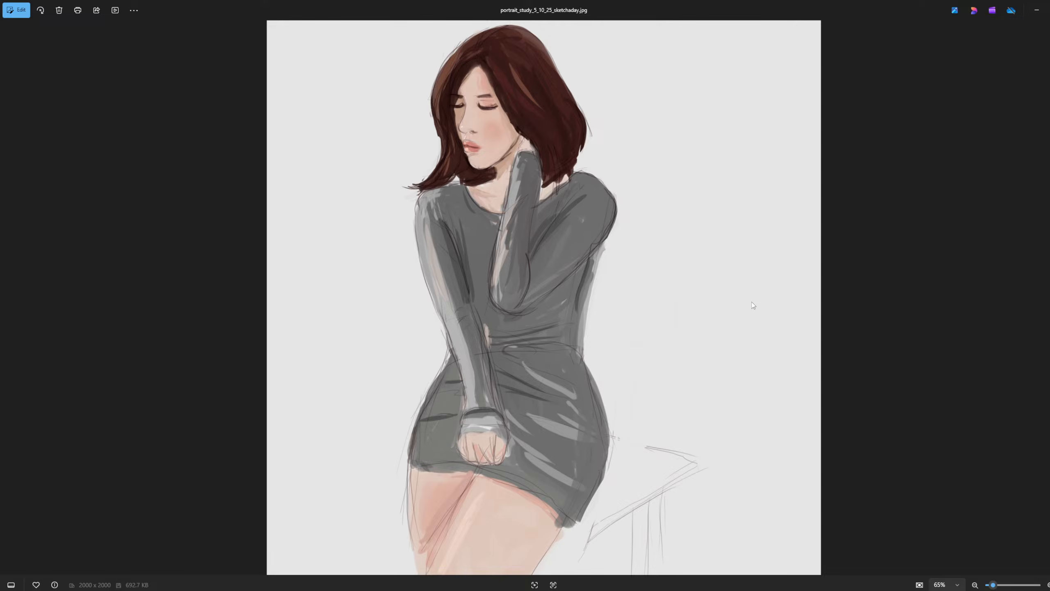
key(Left)
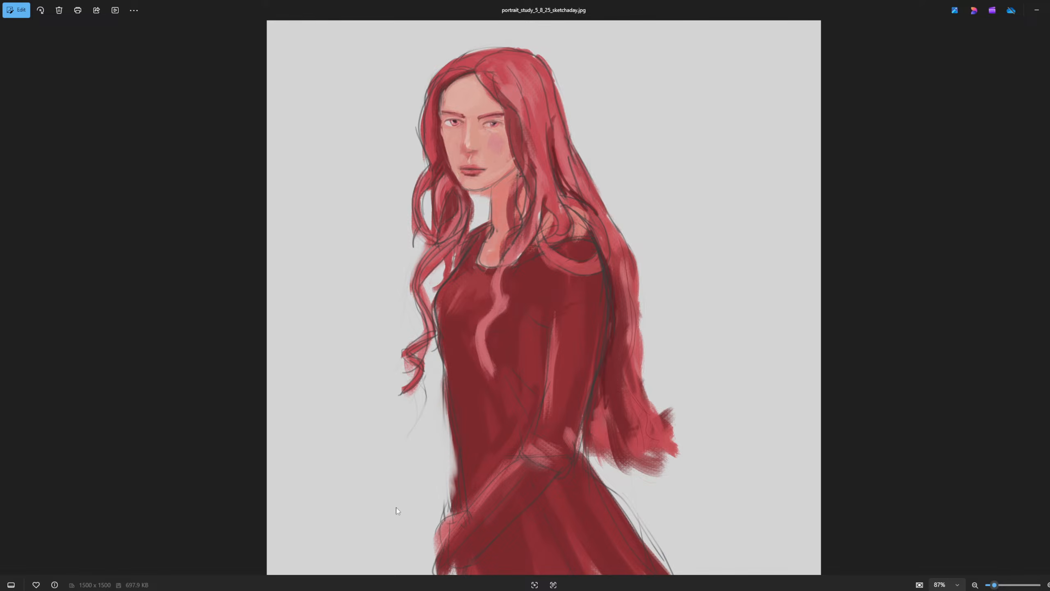
click(544, 570)
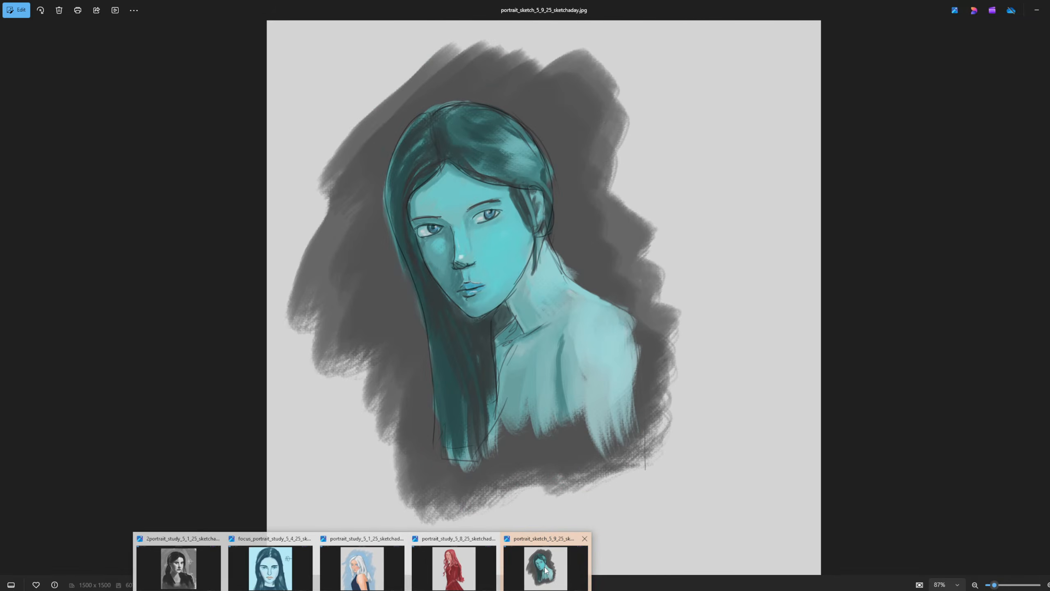
Step: Close the other open Photos windows and bring up portrait_sketch_5_9_25_sketchaday.jpg
mouse_move(362, 585)
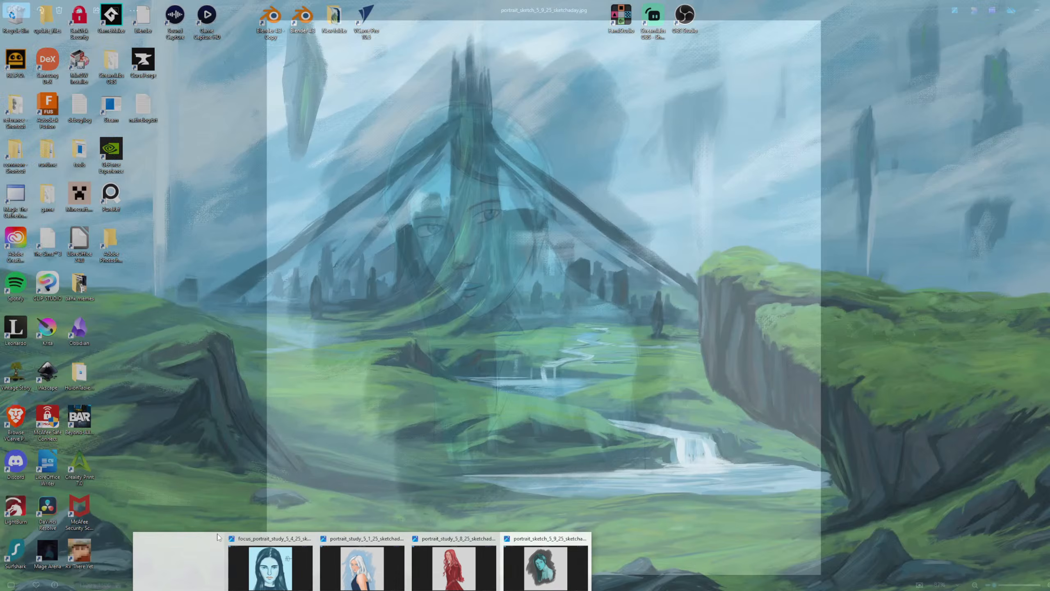
click(218, 537)
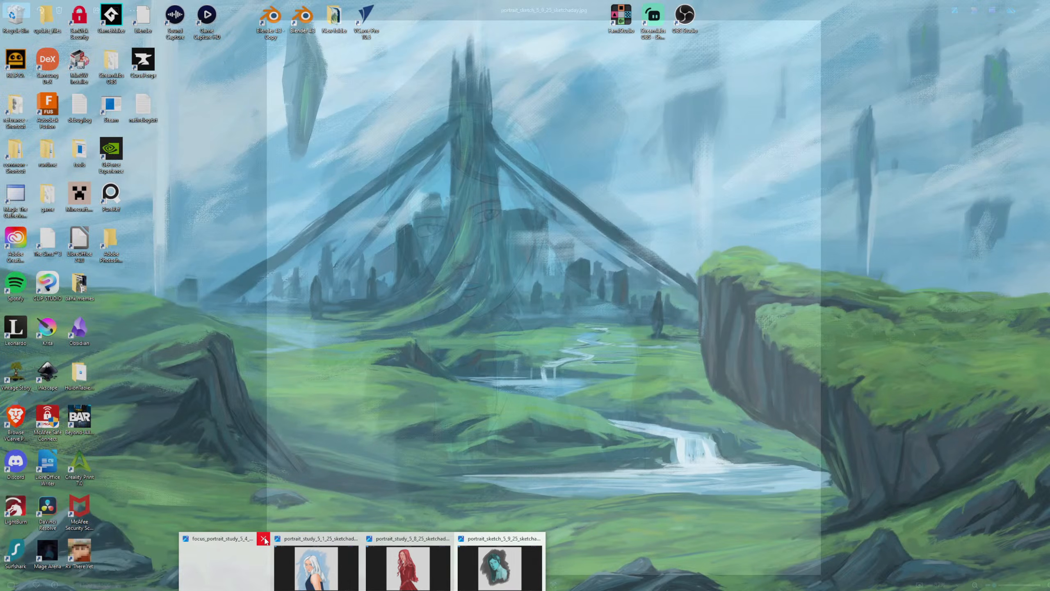
click(265, 540)
click(353, 538)
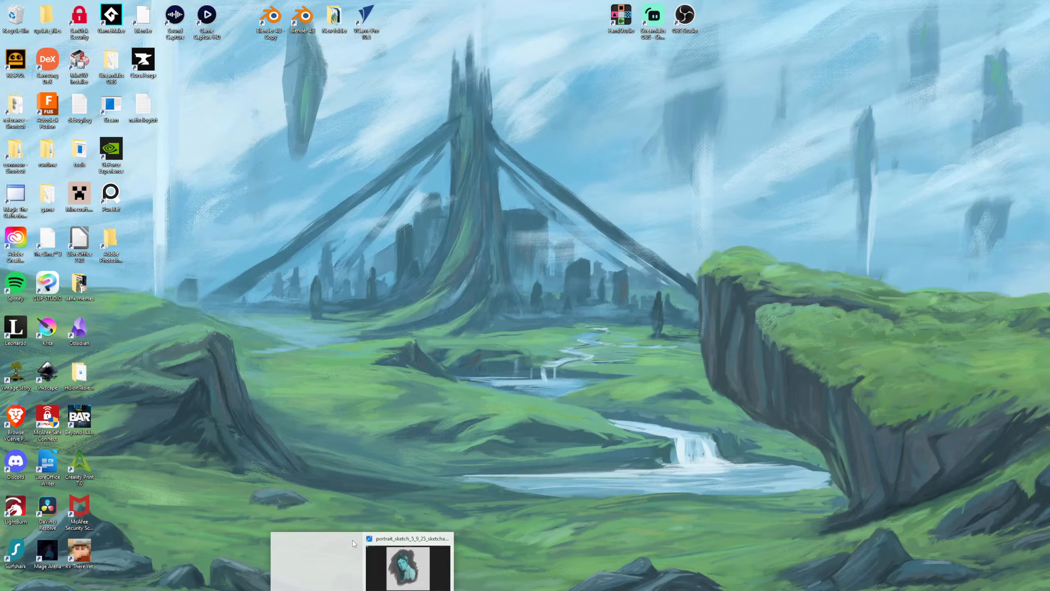
click(408, 564)
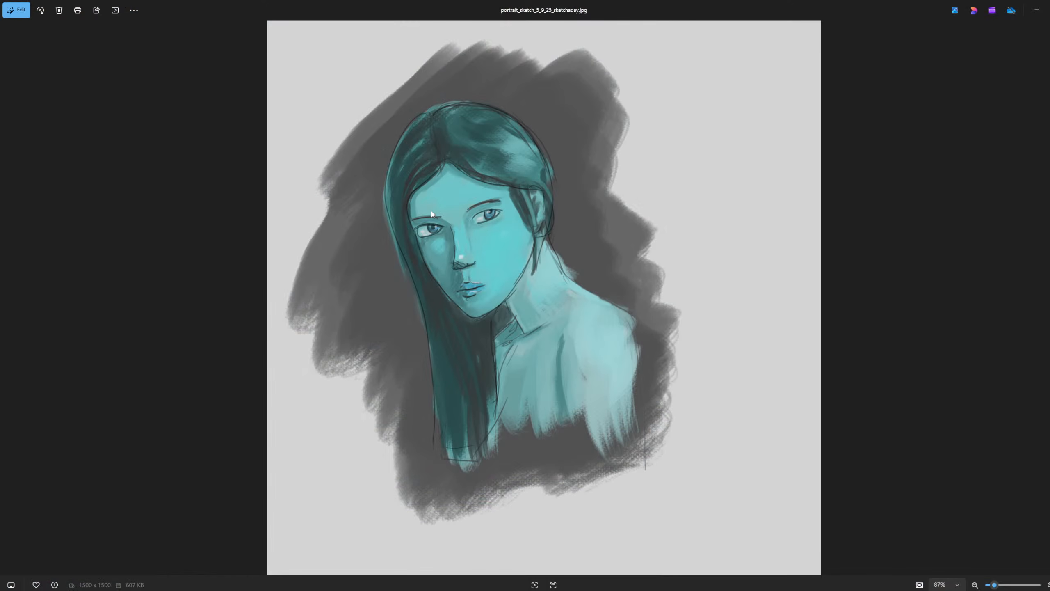
Step: Examine the face, neck and shoulder of the teal portrait up close, then return to the whole sketch
scroll(431, 214, up, 3)
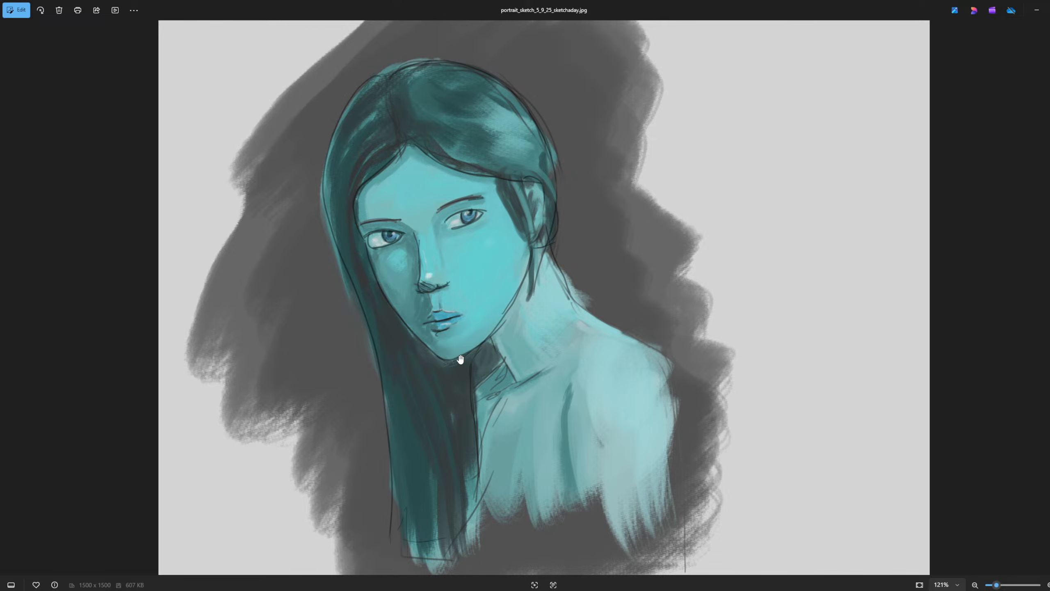
scroll(668, 304, up, 1)
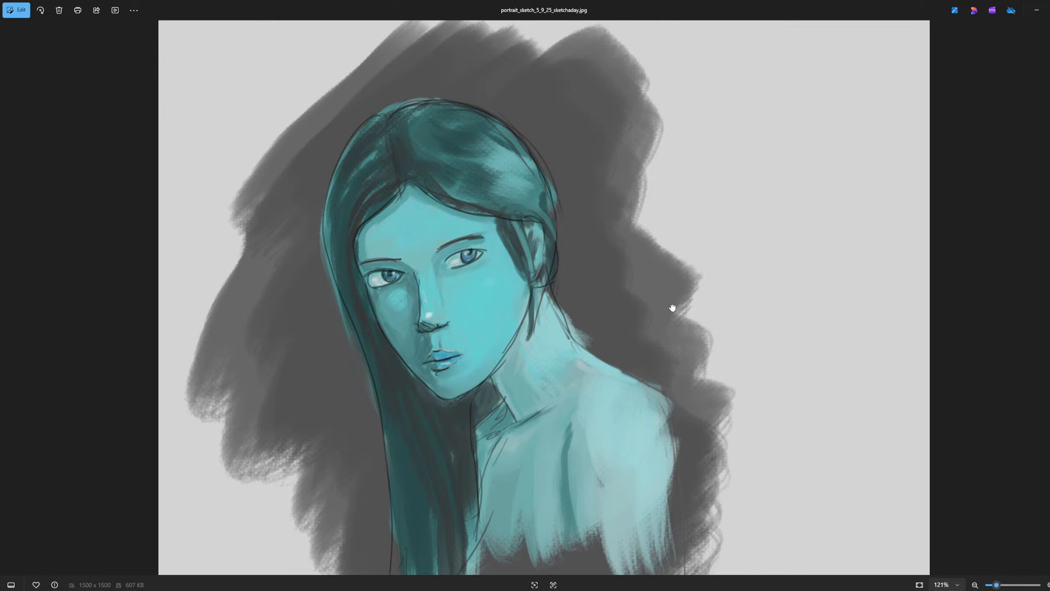
drag(673, 314, 689, 244)
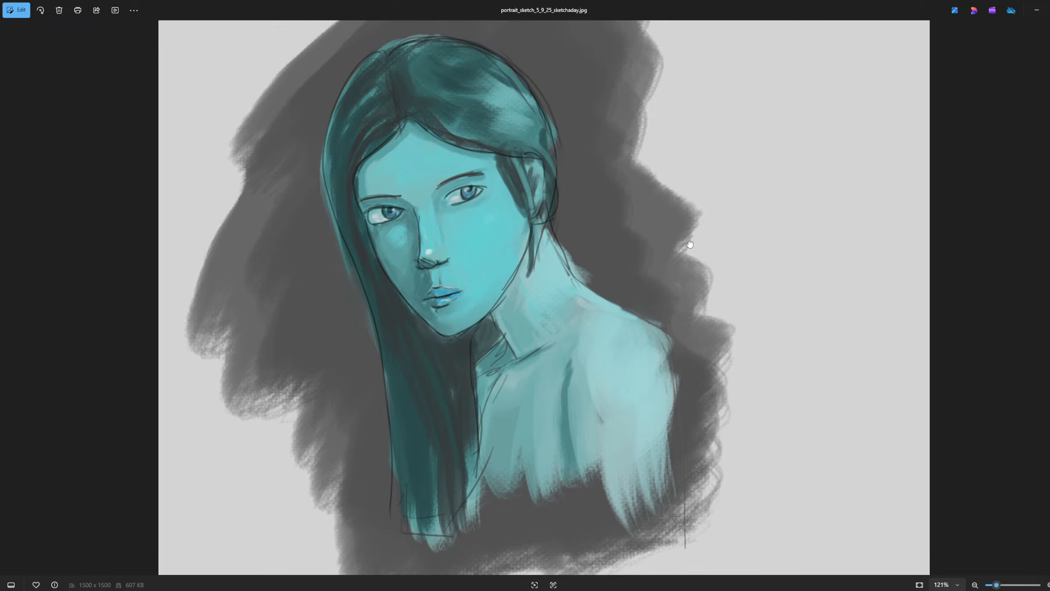
scroll(424, 336, up, 1)
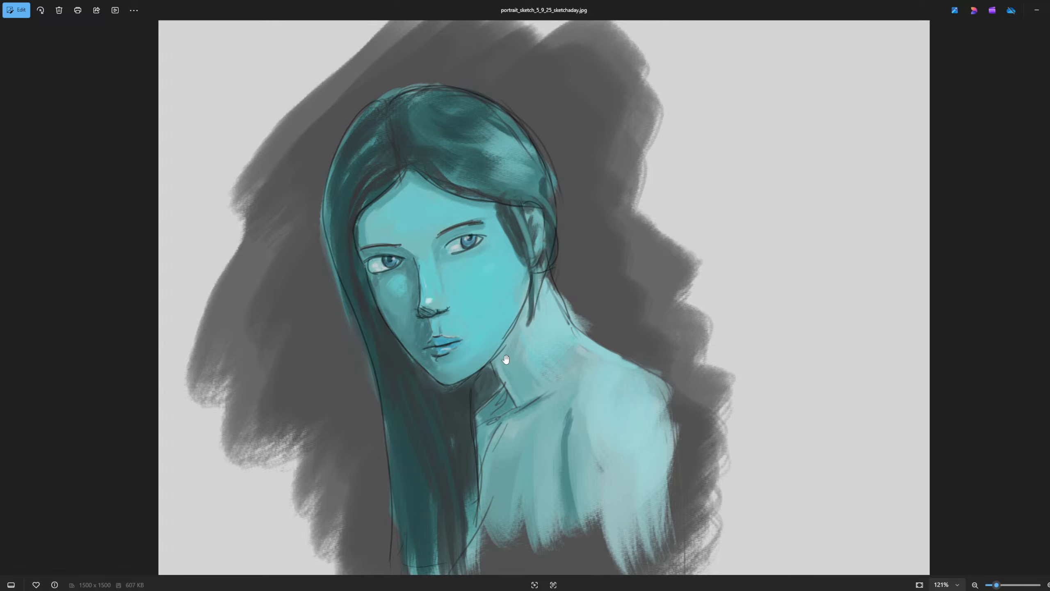
scroll(506, 359, up, 1)
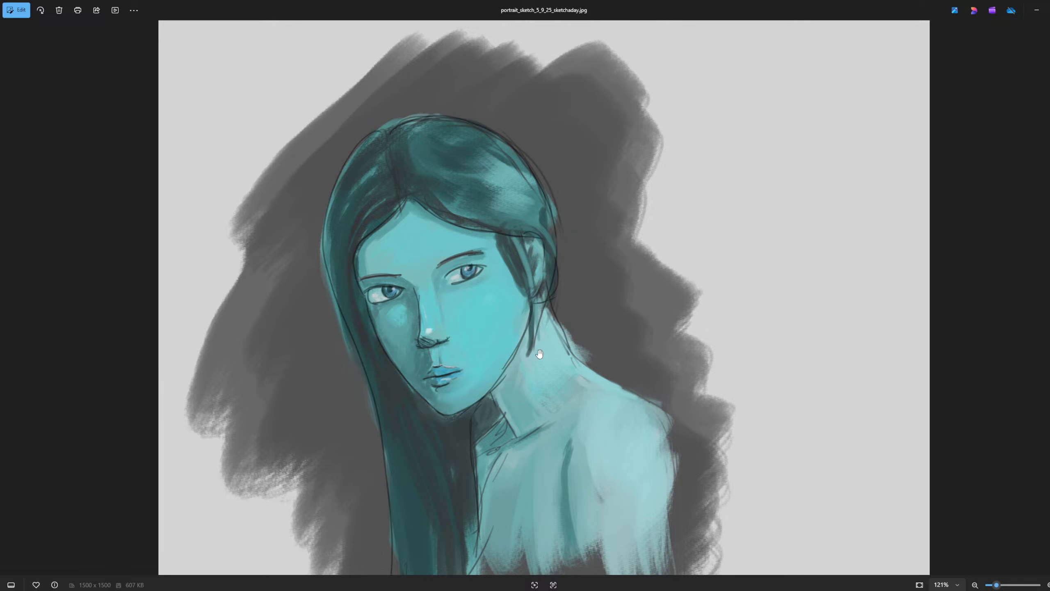
scroll(535, 352, down, 3)
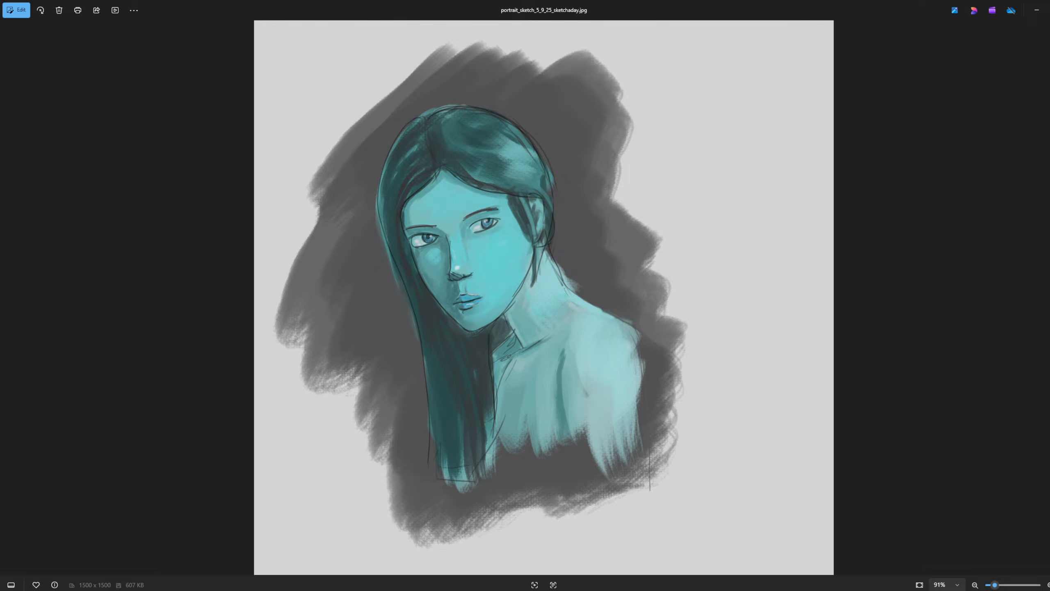
Step: Browse past the red-haired study to portrait_study_5_10_25_sketchaday.jpg and examine the woman's face, hair and raised arm up close
key(Left)
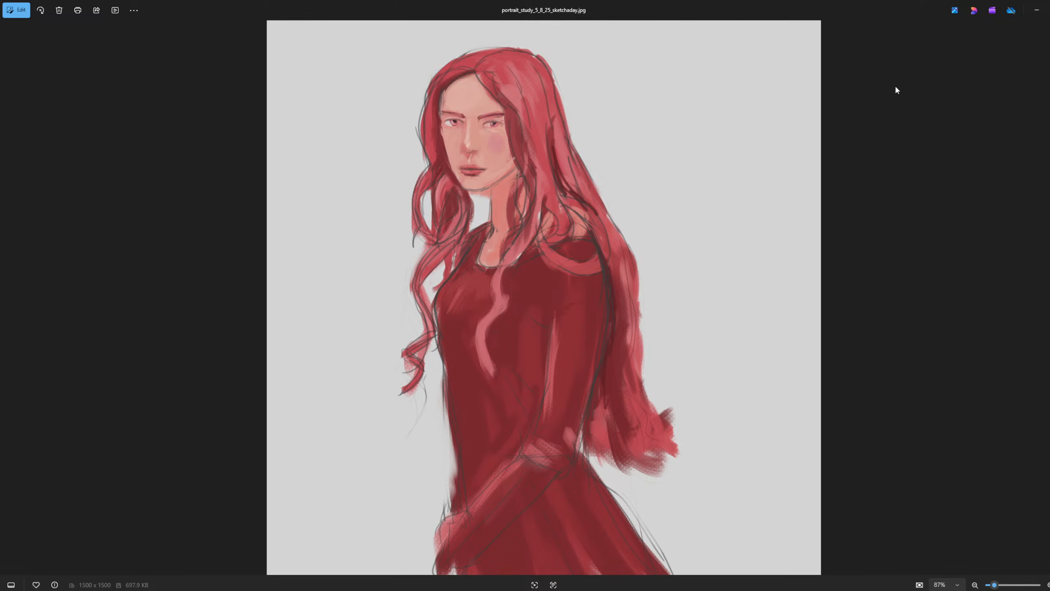
key(Right)
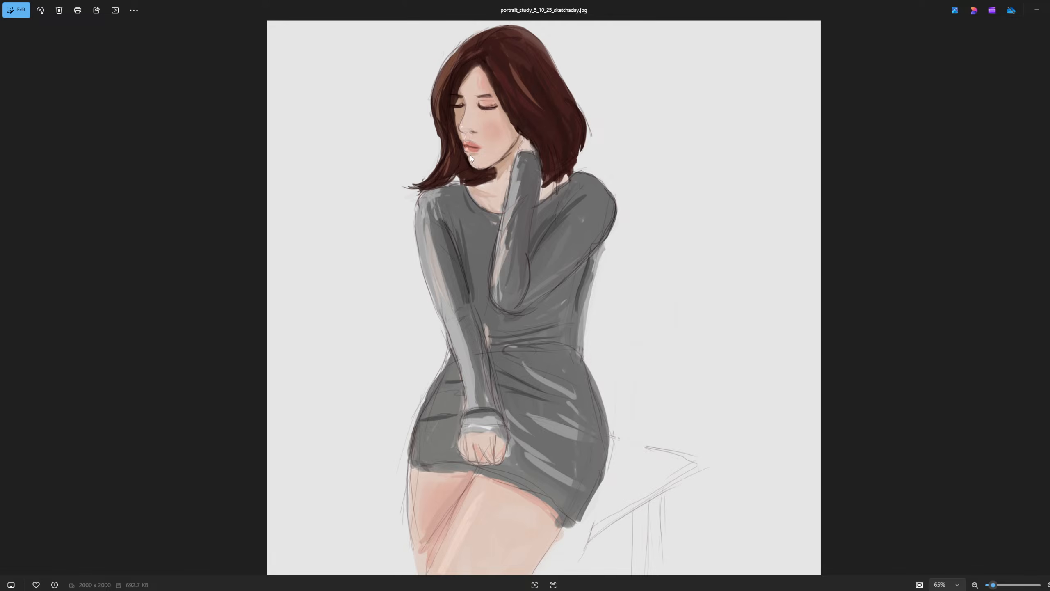
scroll(470, 155, up, 5)
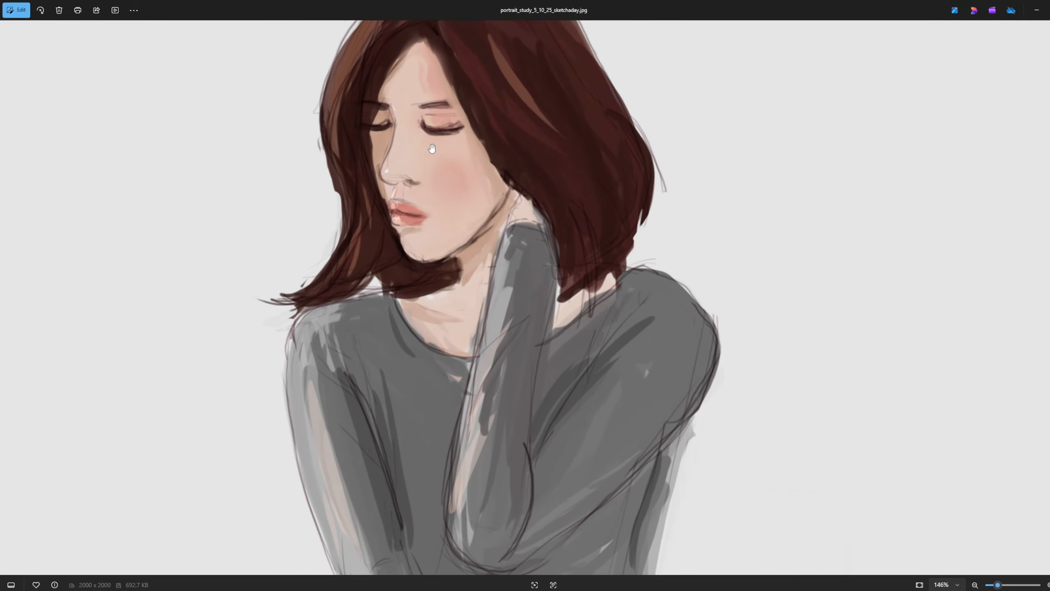
drag(432, 148, 486, 231)
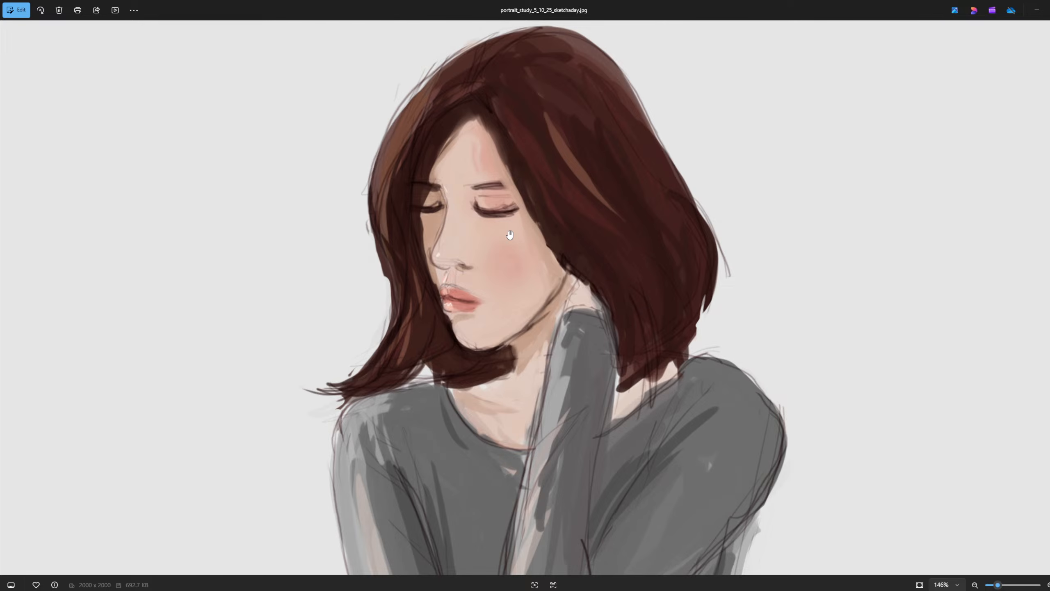
drag(561, 284, 565, 230)
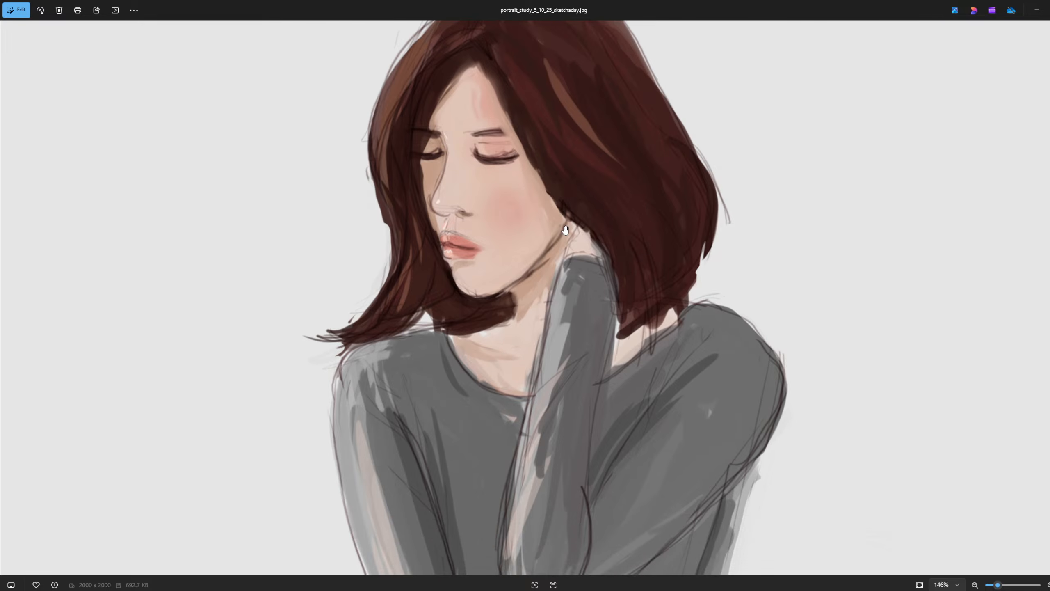
scroll(566, 230, down, 3)
scroll(500, 329, up, 3)
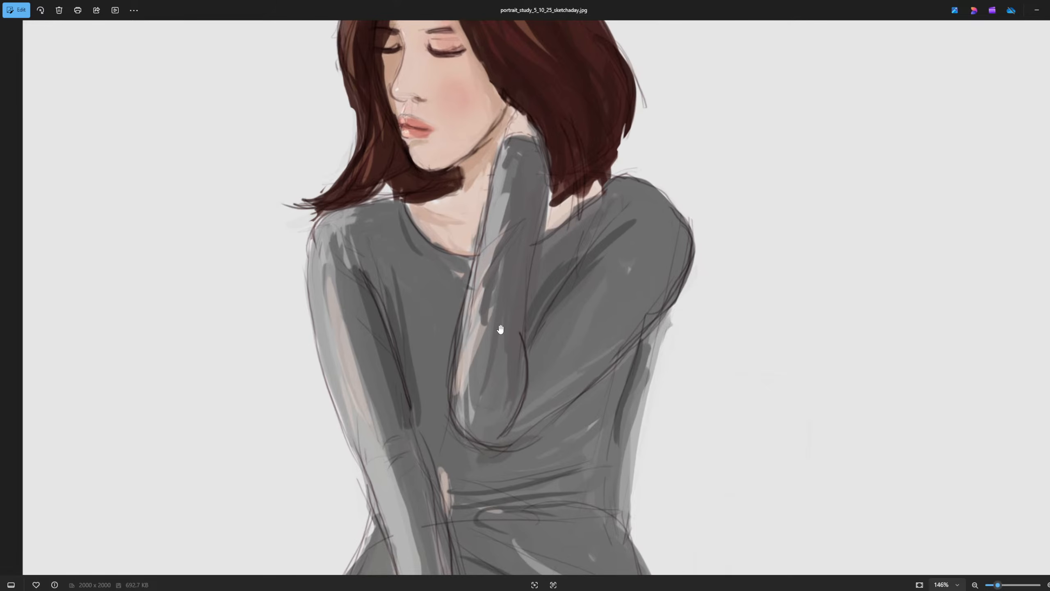
drag(372, 232, 406, 436)
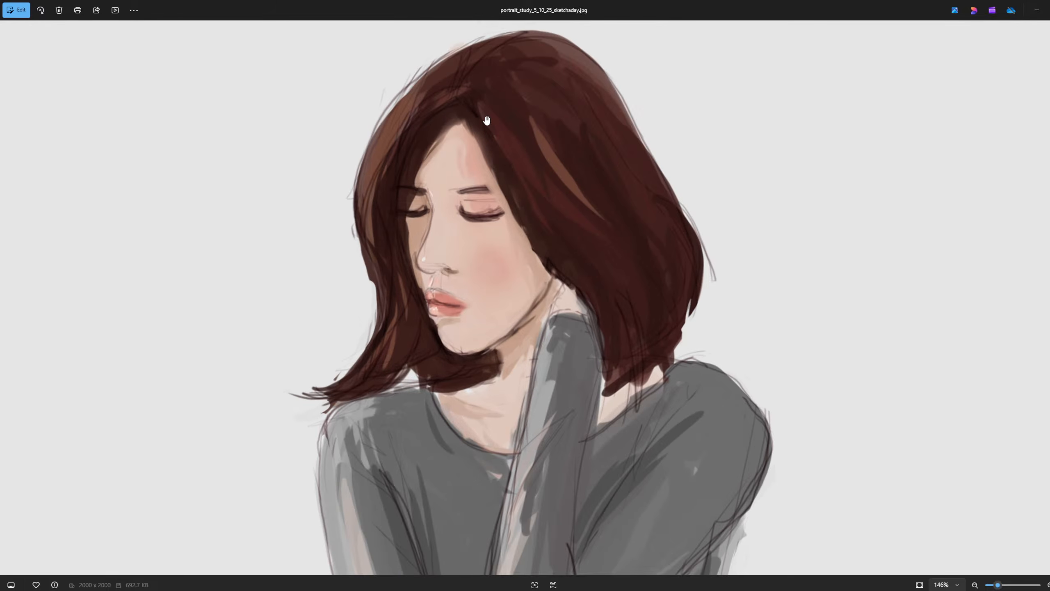
scroll(540, 227, down, 4)
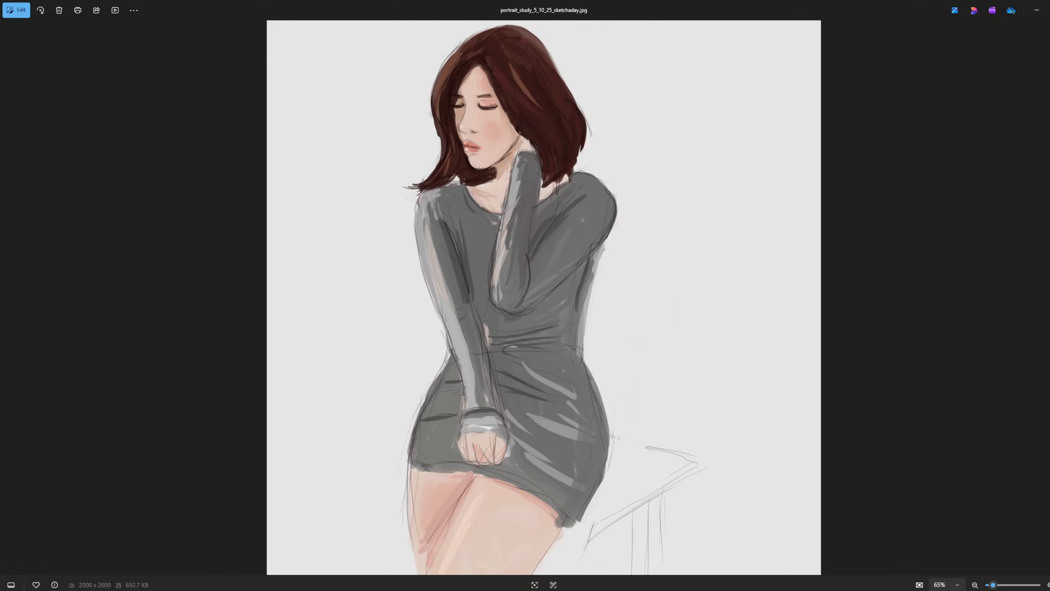
Step: Advance to portrait_study_5_11_25_sketchaday.jpg and examine the purple-haired woman's face and hair up close, then return to the full figure
key(Right)
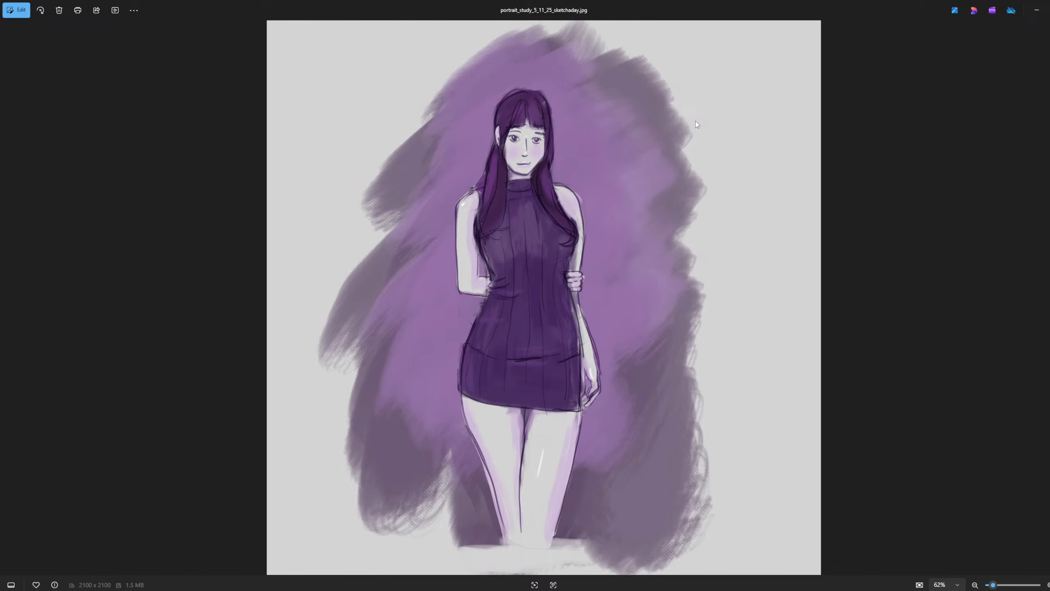
scroll(524, 124, up, 3)
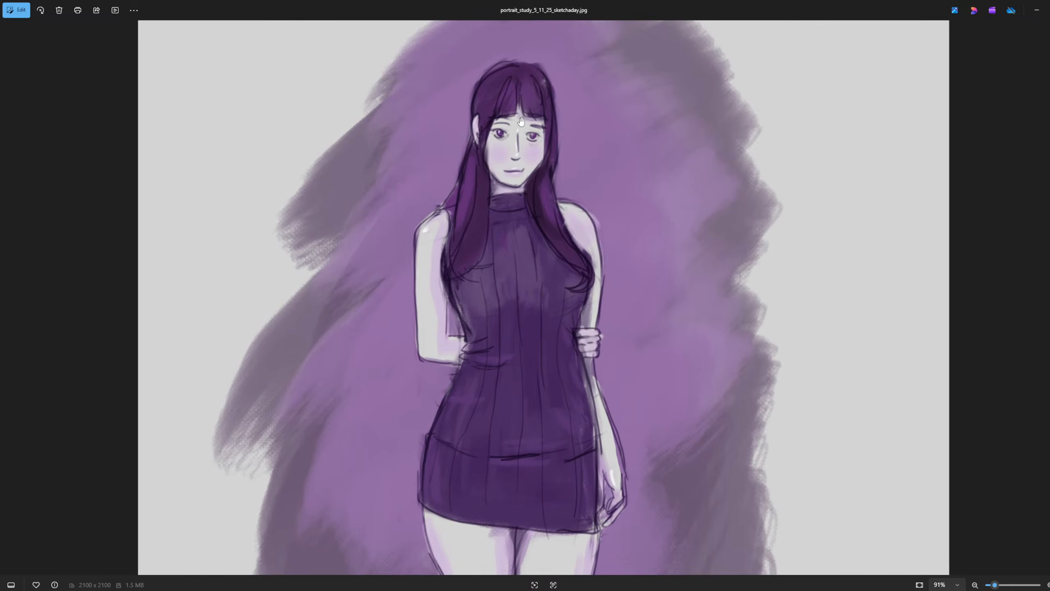
scroll(521, 121, up, 3)
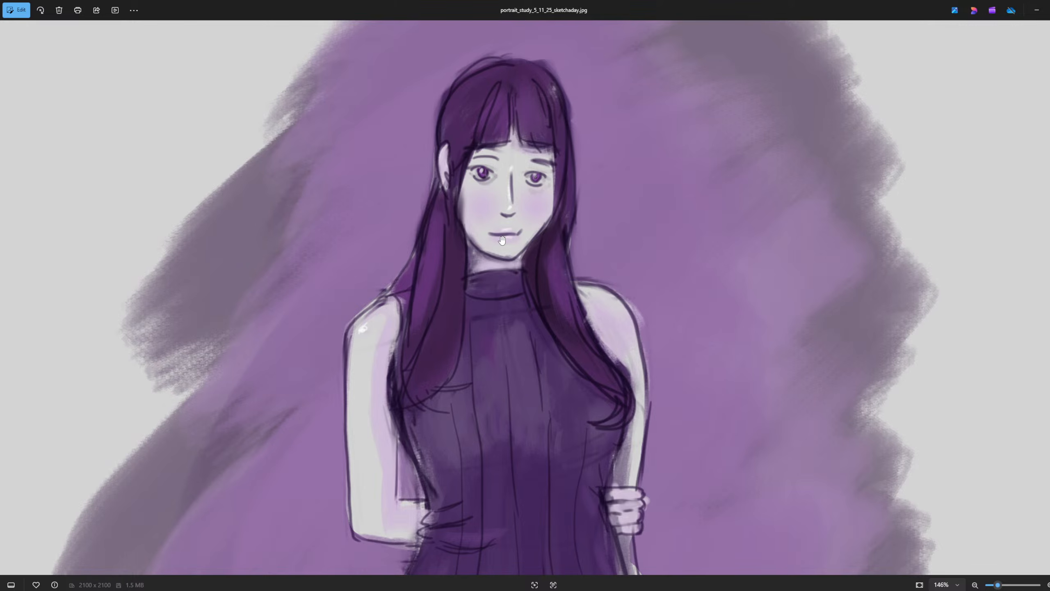
scroll(541, 165, up, 2)
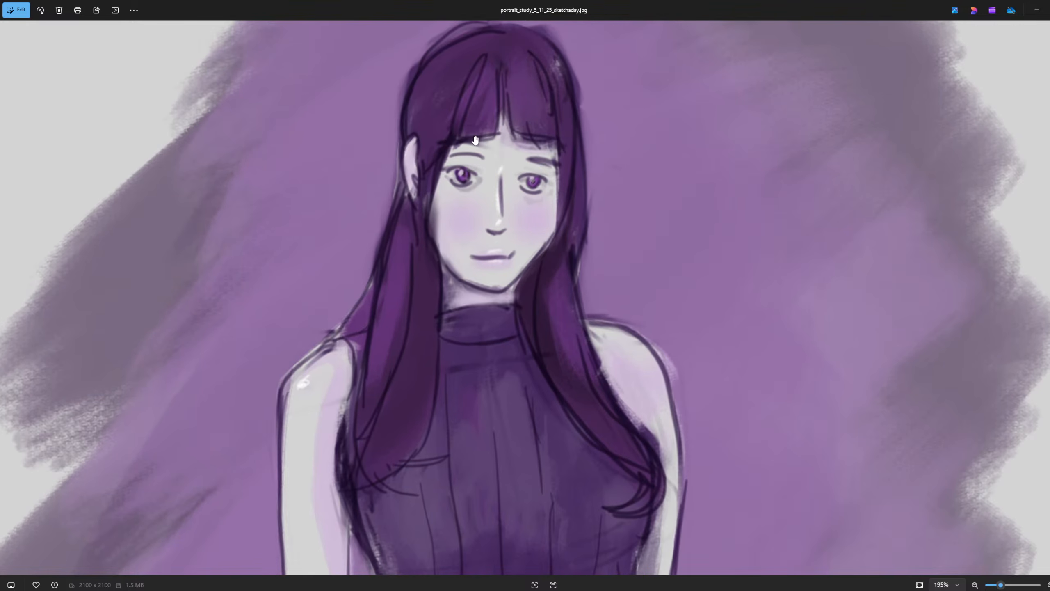
scroll(513, 265, down, 2)
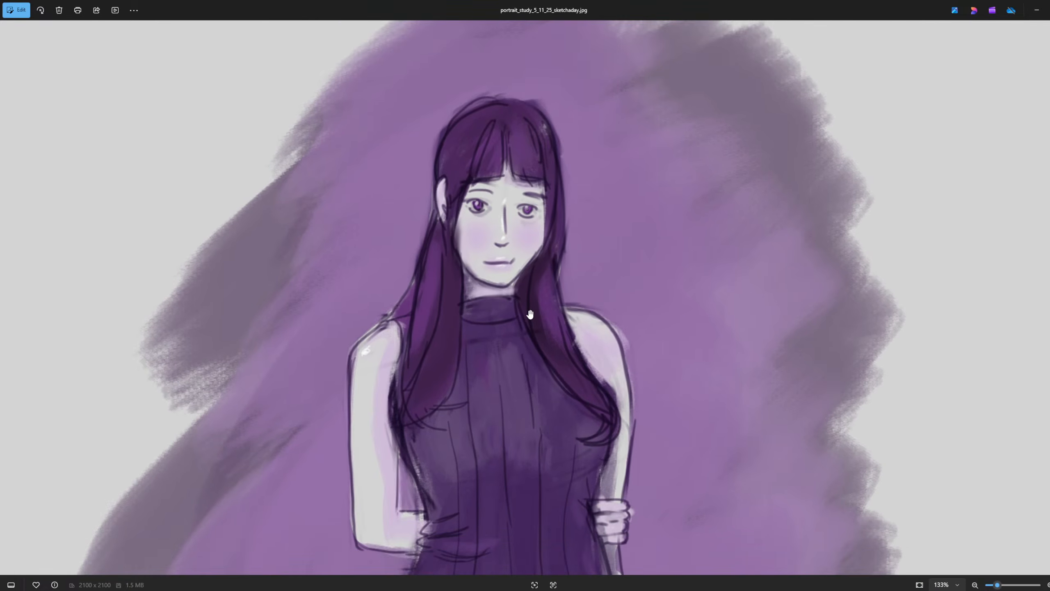
scroll(529, 314, down, 1)
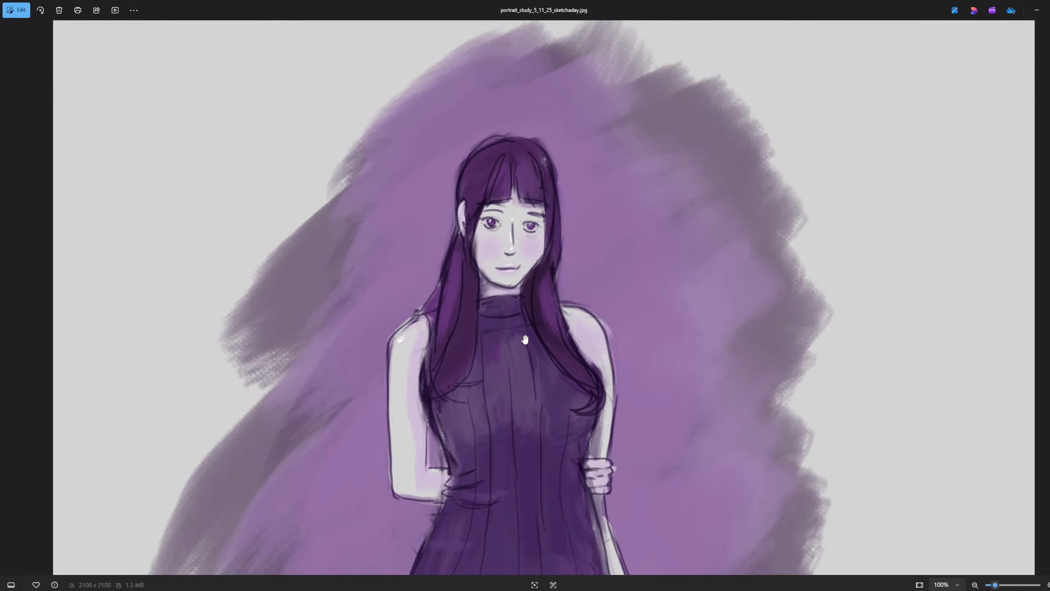
scroll(524, 339, down, 2)
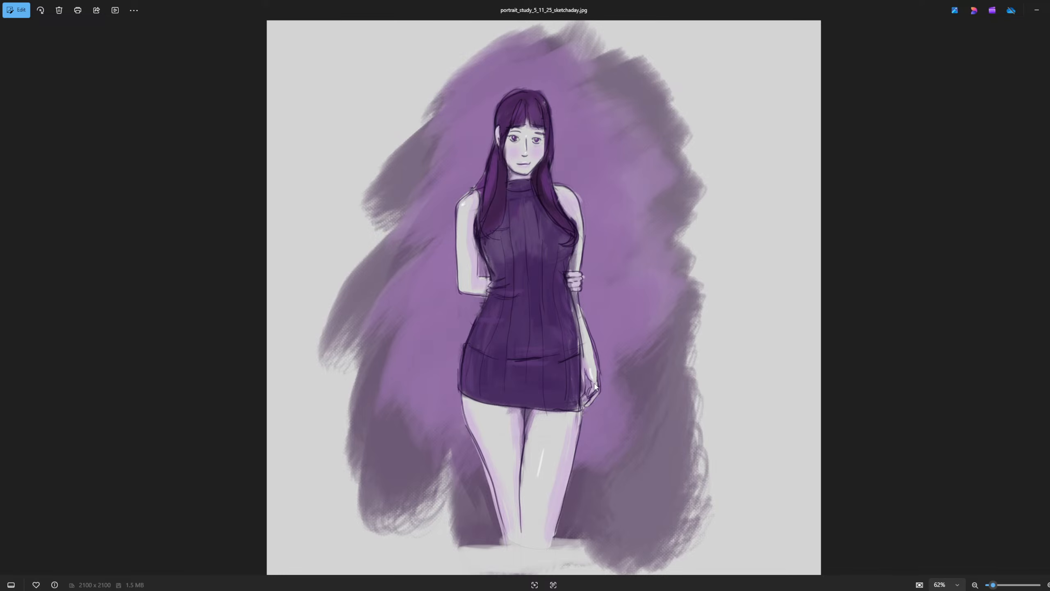
Step: Examine the lowered hand, dress hem and legs of the purple figure up close
scroll(594, 385, up, 5)
scroll(600, 314, down, 2)
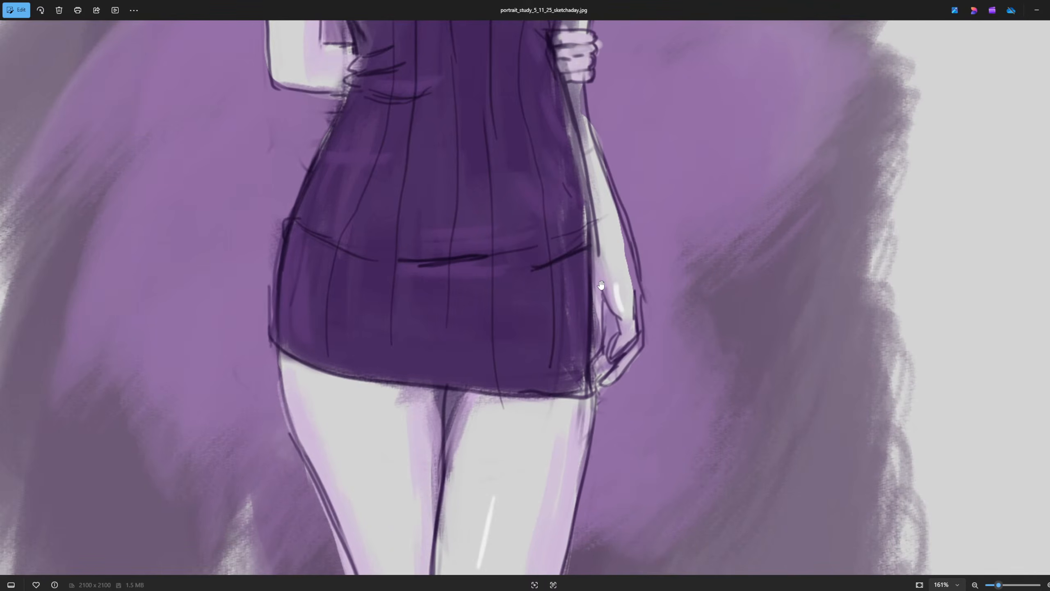
scroll(601, 284, down, 3)
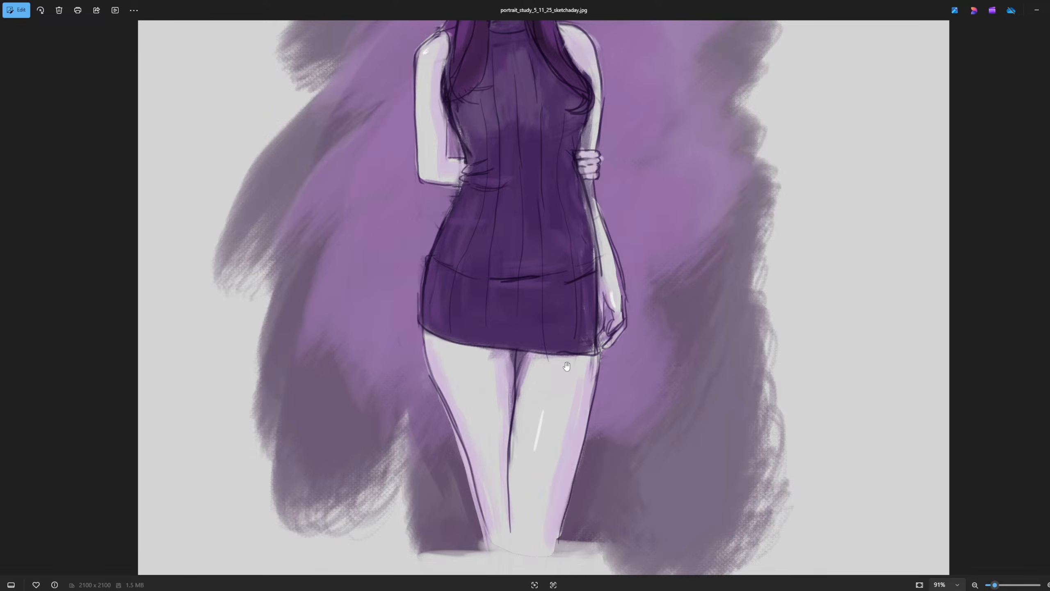
Step: Examine the purple figure's pose, torso and arms at several magnifications, then return to the whole sketch
scroll(566, 365, down, 2)
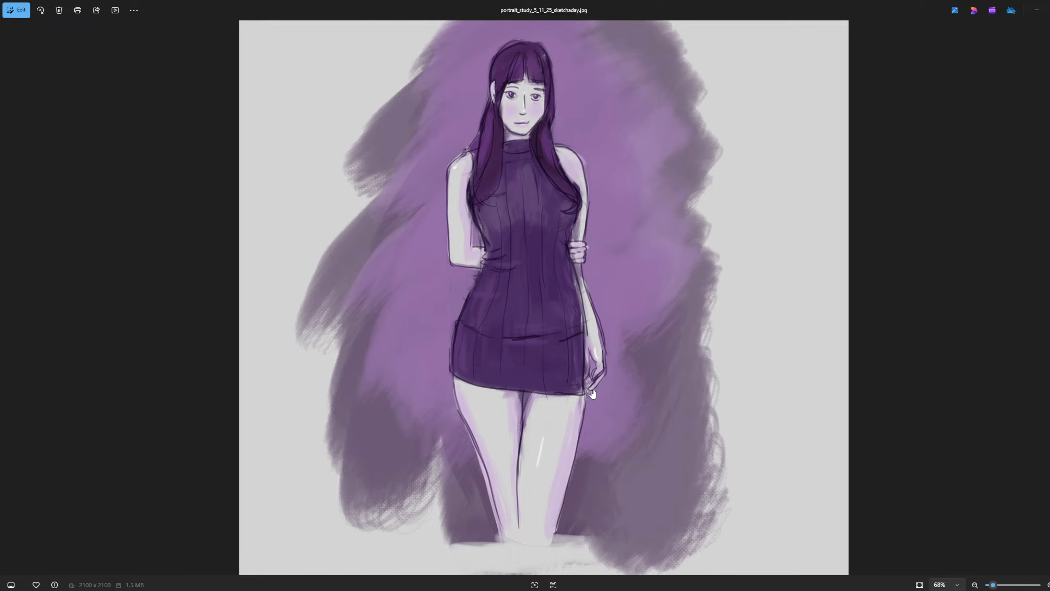
scroll(731, 251, up, 2)
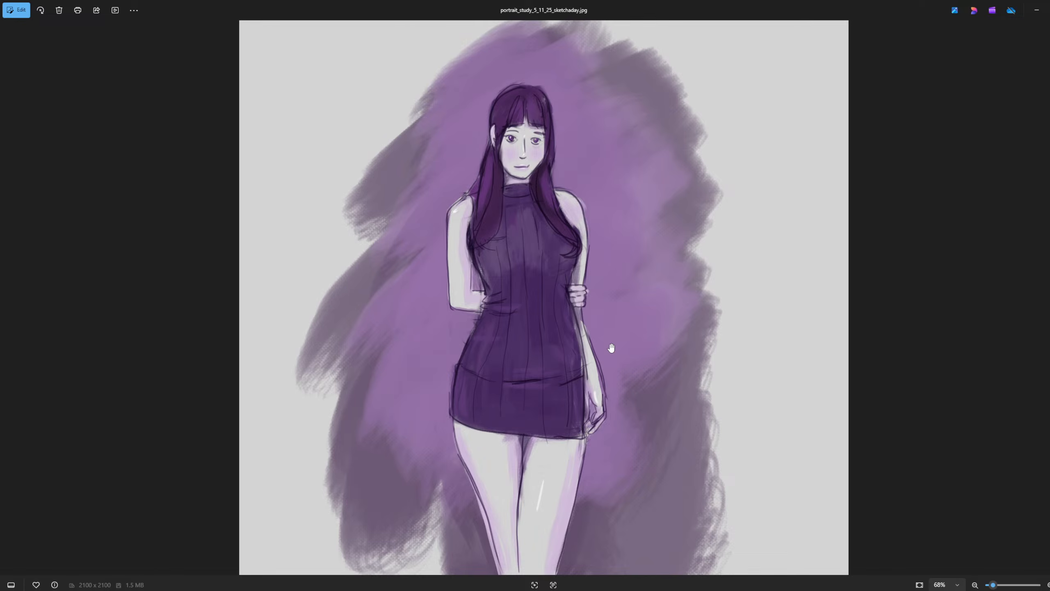
drag(638, 414, 639, 352)
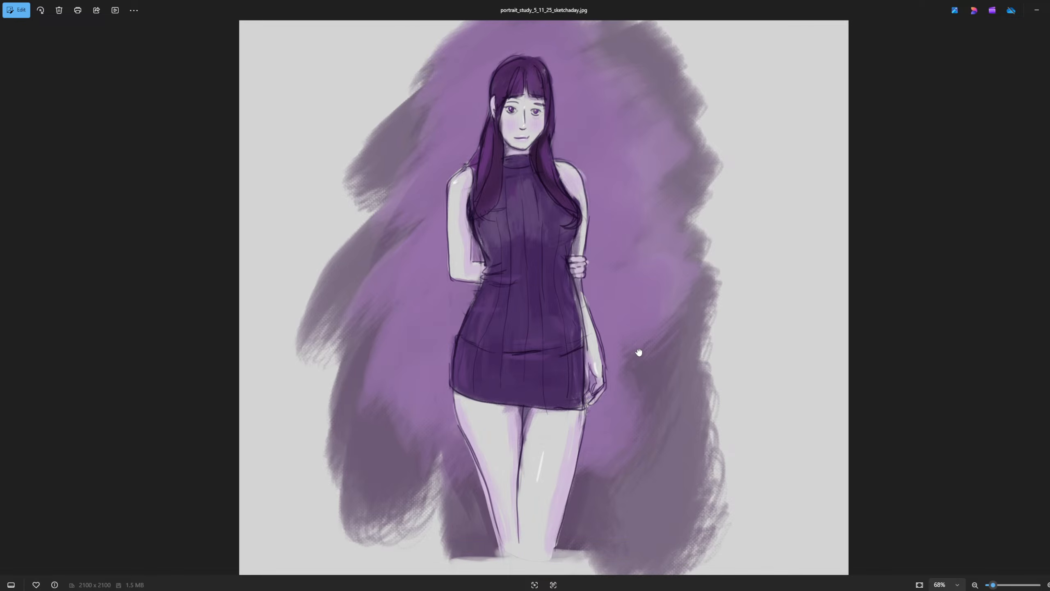
scroll(639, 352, down, 1)
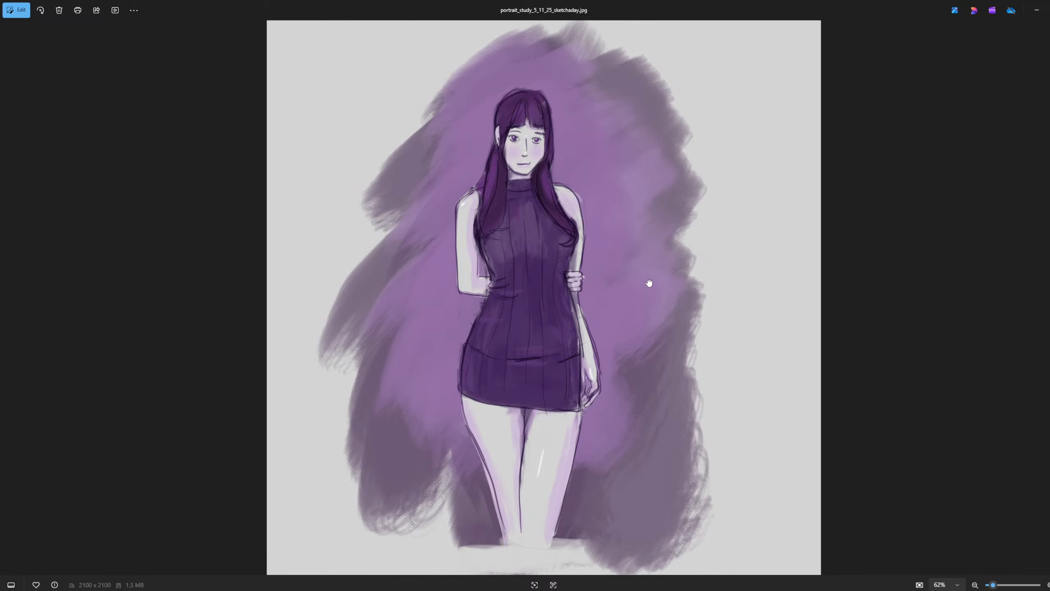
scroll(679, 324, up, 5)
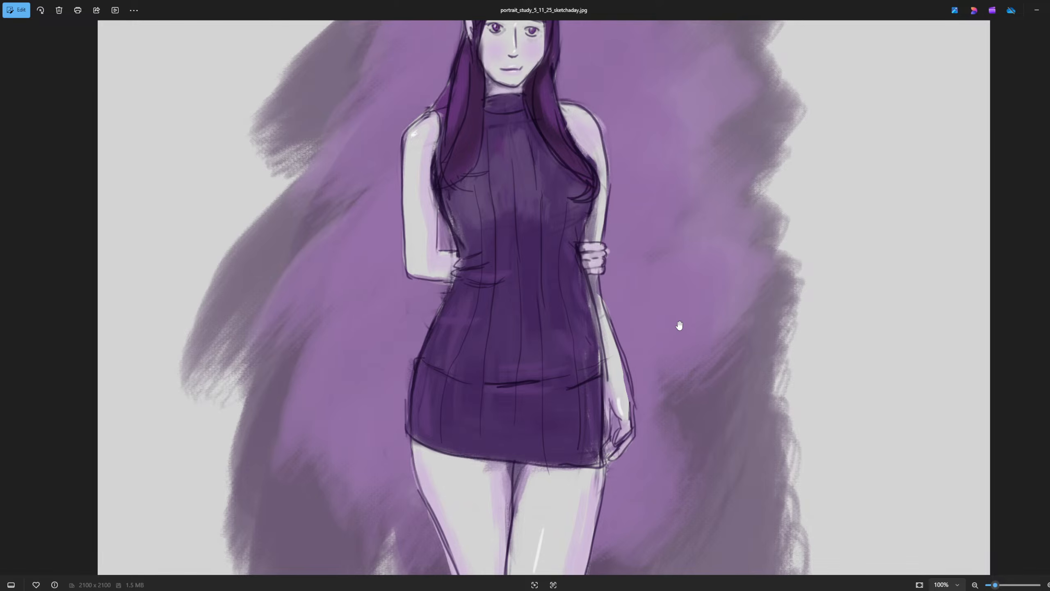
scroll(679, 326, down, 5)
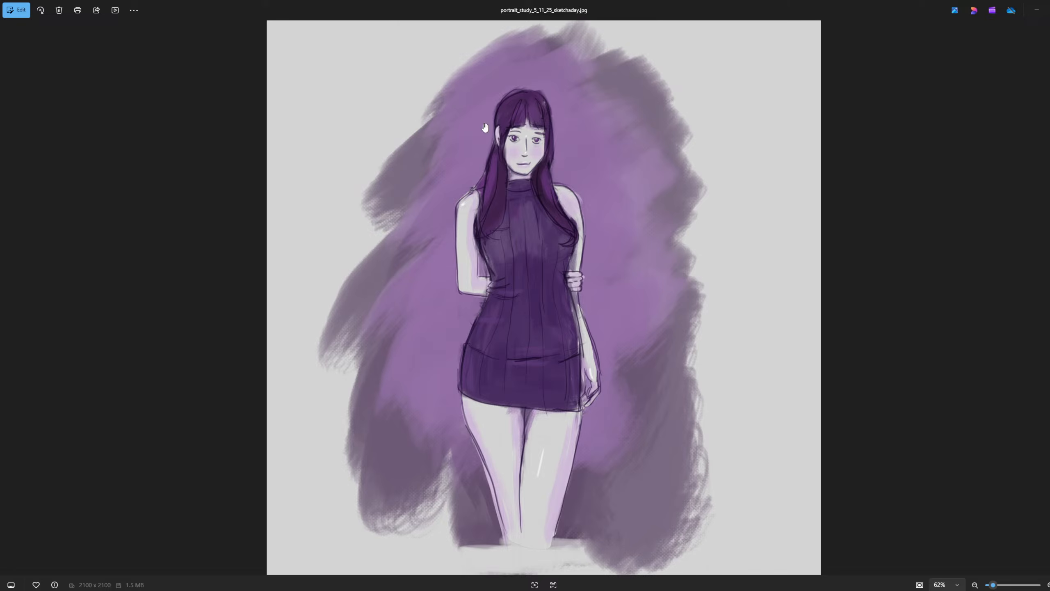
scroll(484, 126, up, 3)
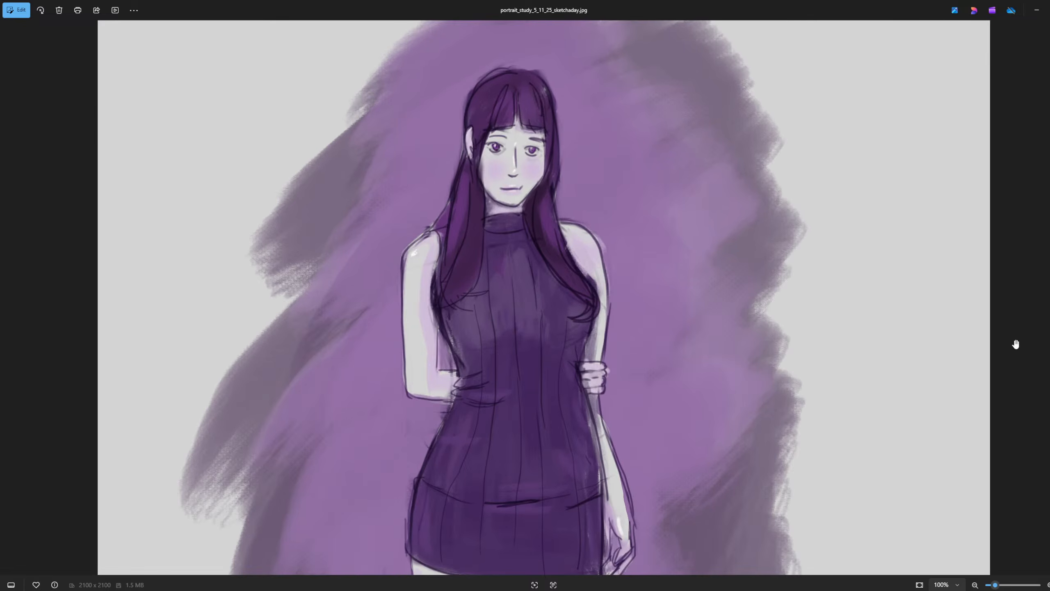
scroll(916, 326, down, 1)
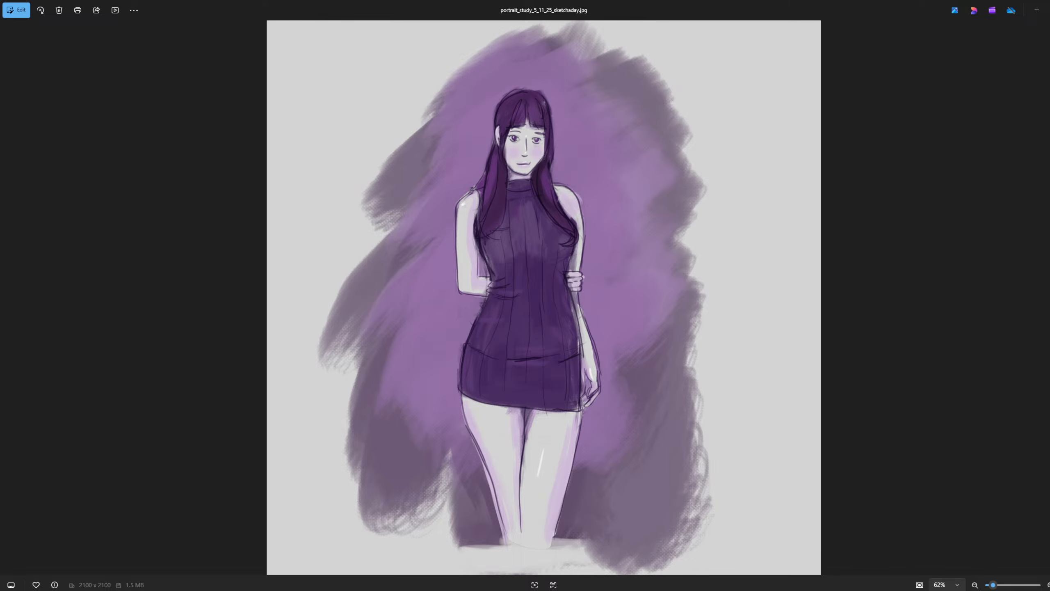
Step: View the teal-and-orange portrait_study_5_12_25_sketchaday.jpg against its neighbouring studies, ending on portrait_study_5_13_25_sketchaday.jpg
key(Right)
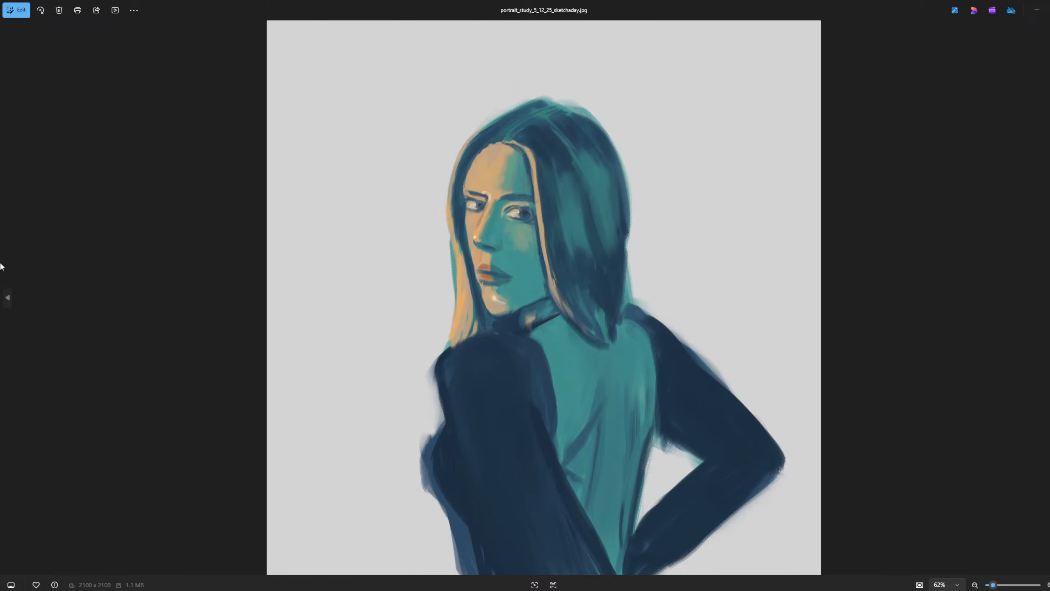
key(Left)
key(Right)
key(Right)
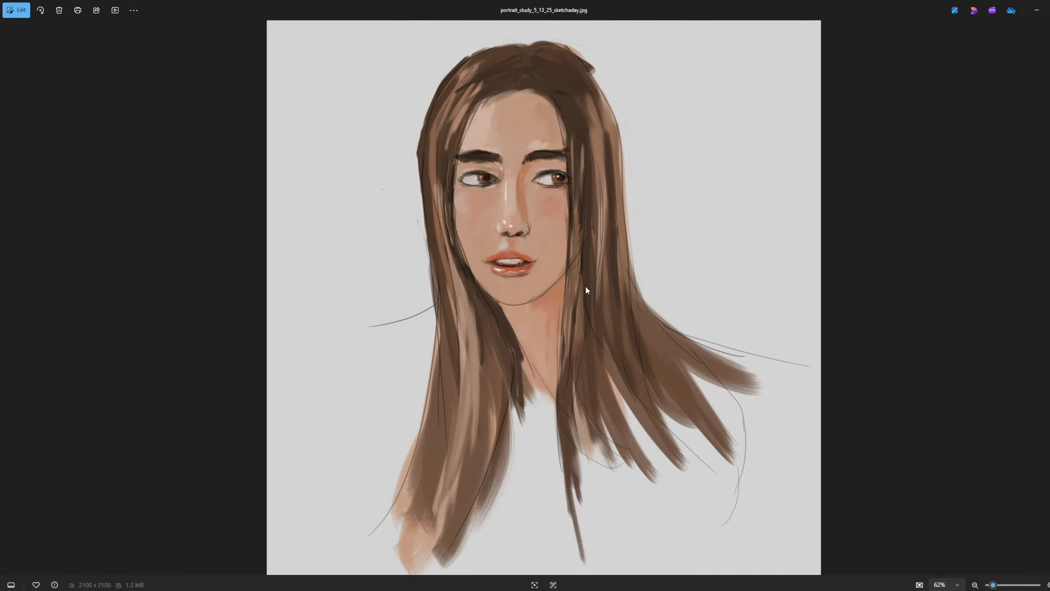
click(8, 304)
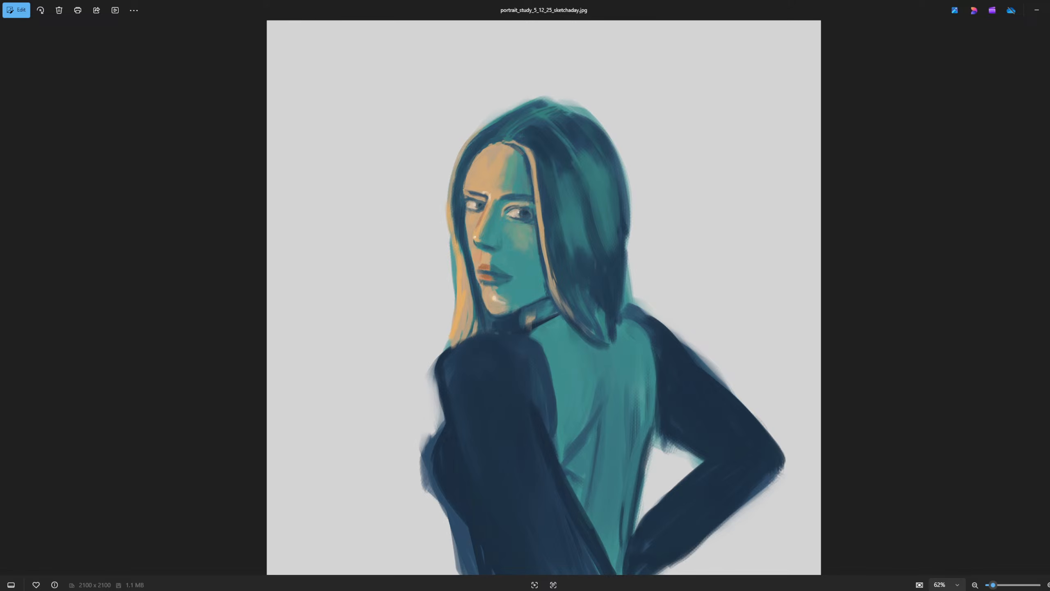
key(Right)
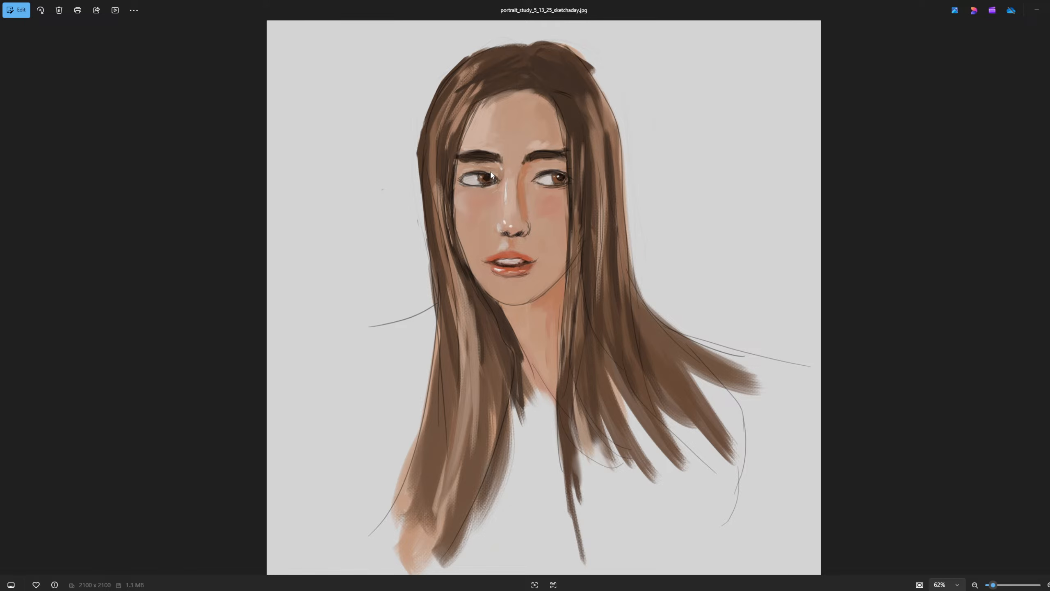
Step: Examine the eyes, nose, lips and long brown hair of the 5_13_25 portrait at several magnifications
scroll(491, 170, up, 5)
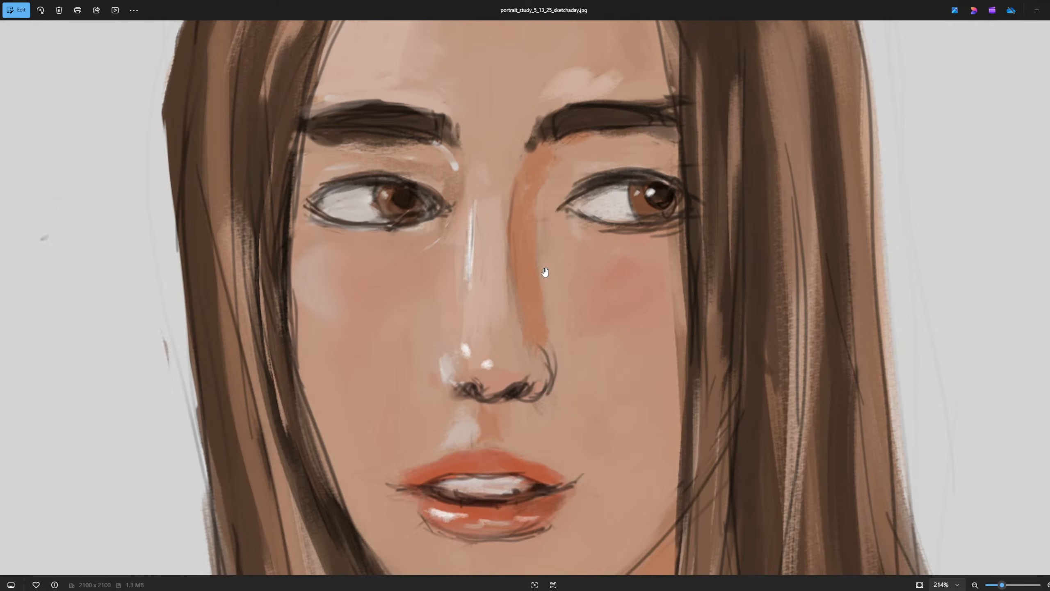
scroll(545, 272, down, 5)
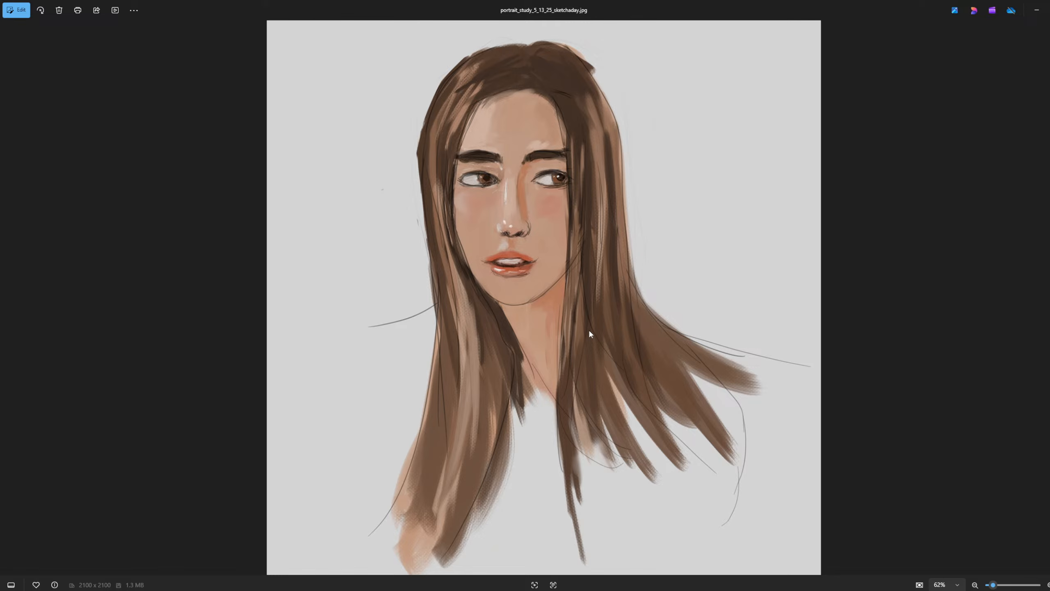
scroll(541, 200, up, 2)
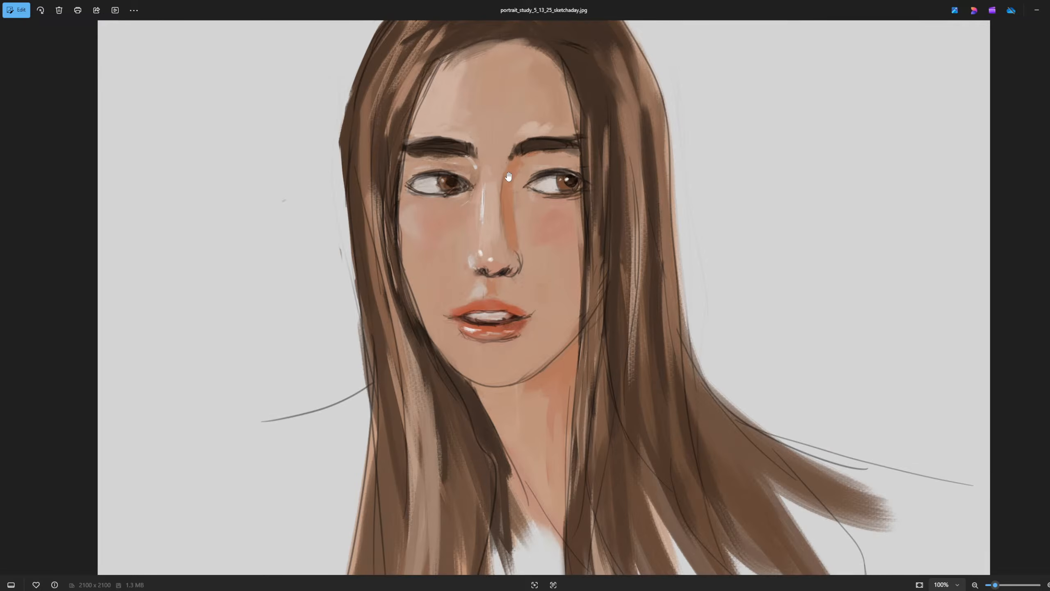
scroll(509, 177, up, 1)
scroll(509, 177, down, 2)
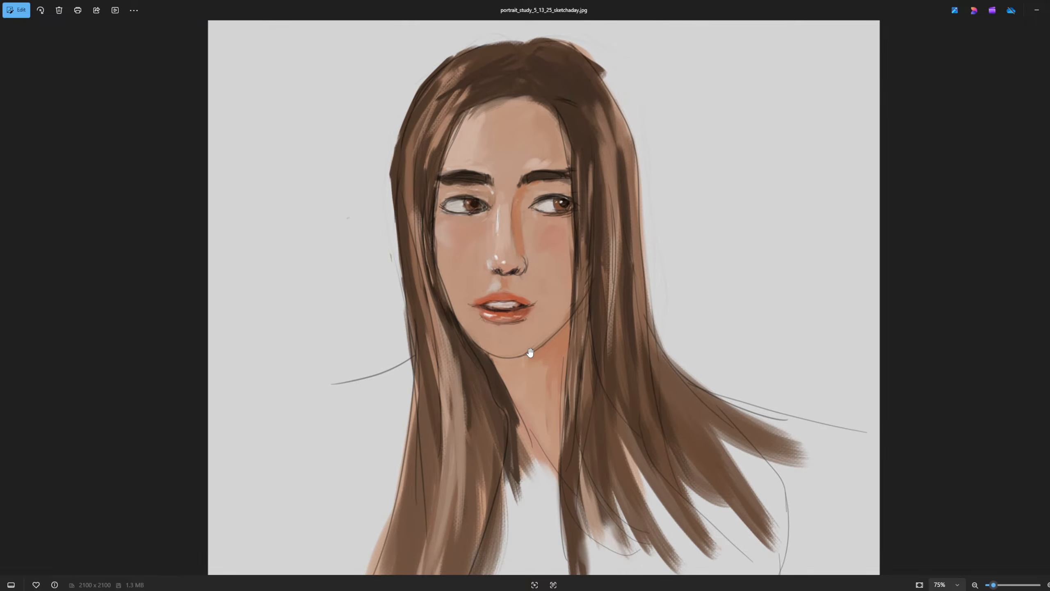
scroll(529, 352, down, 1)
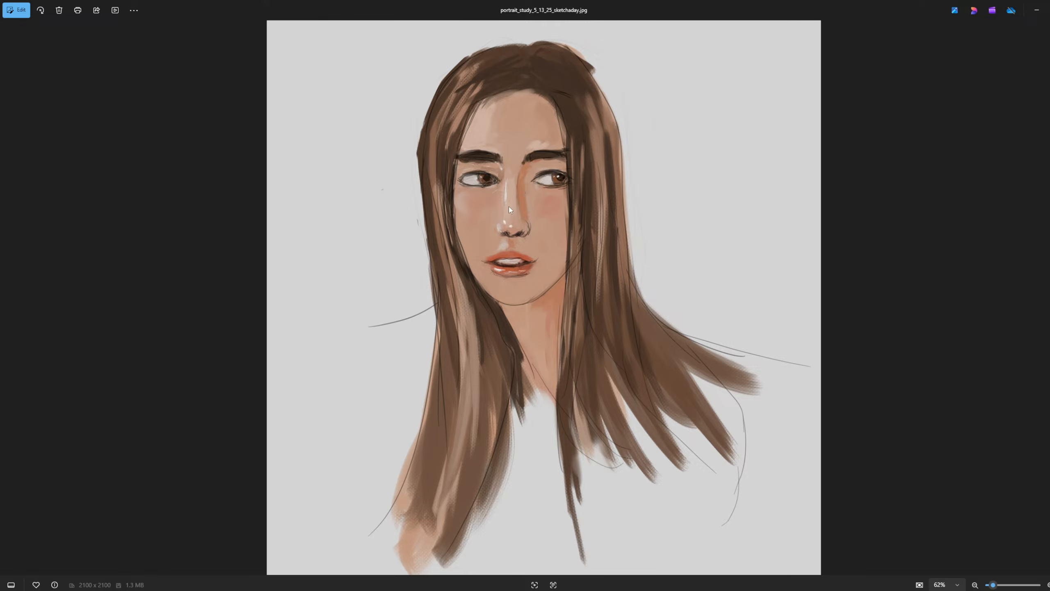
scroll(509, 207, up, 2)
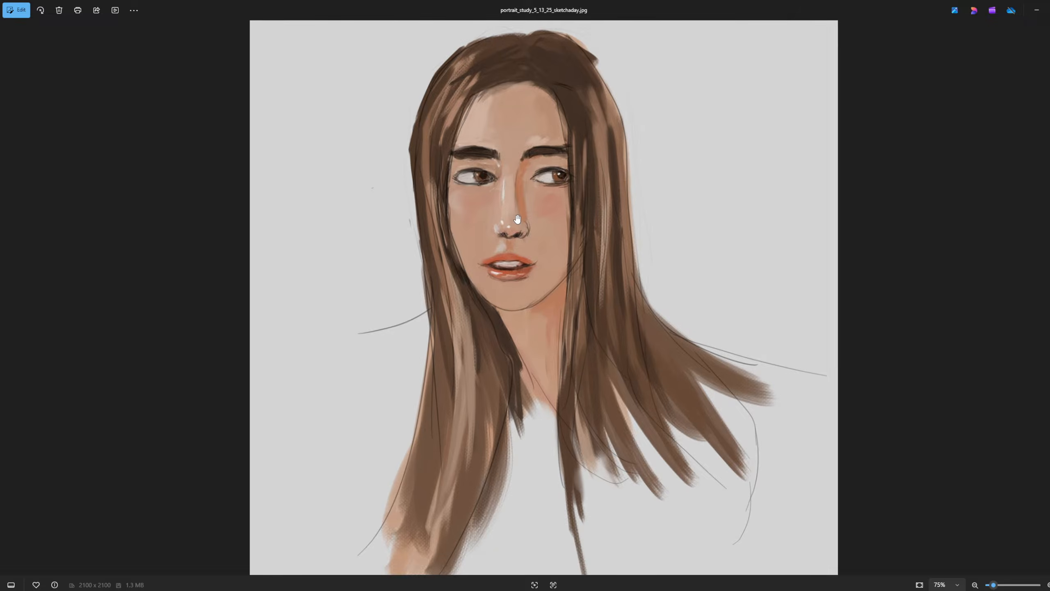
scroll(515, 207, up, 2)
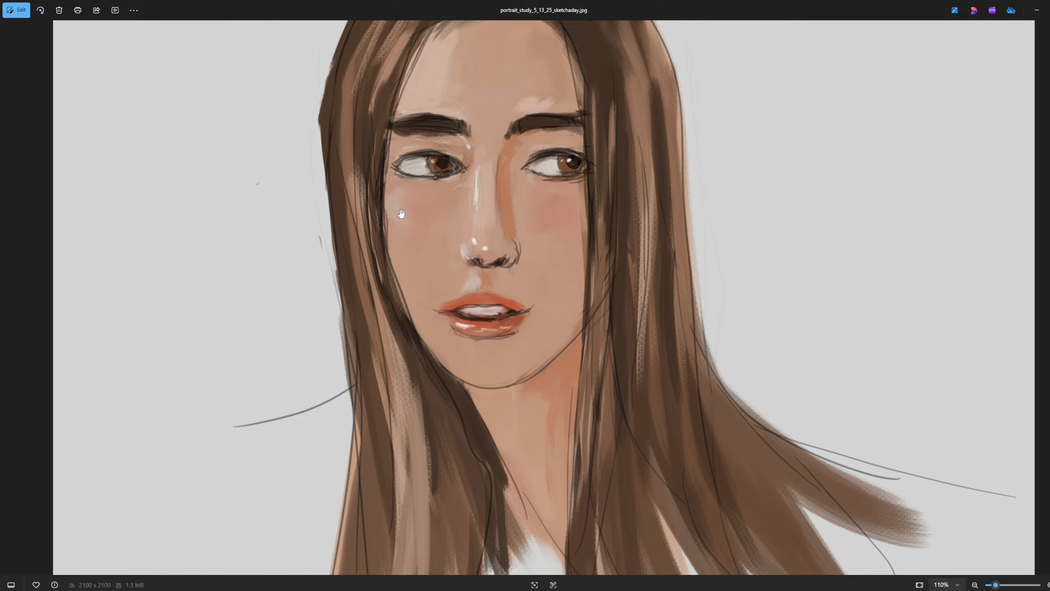
scroll(500, 207, down, 2)
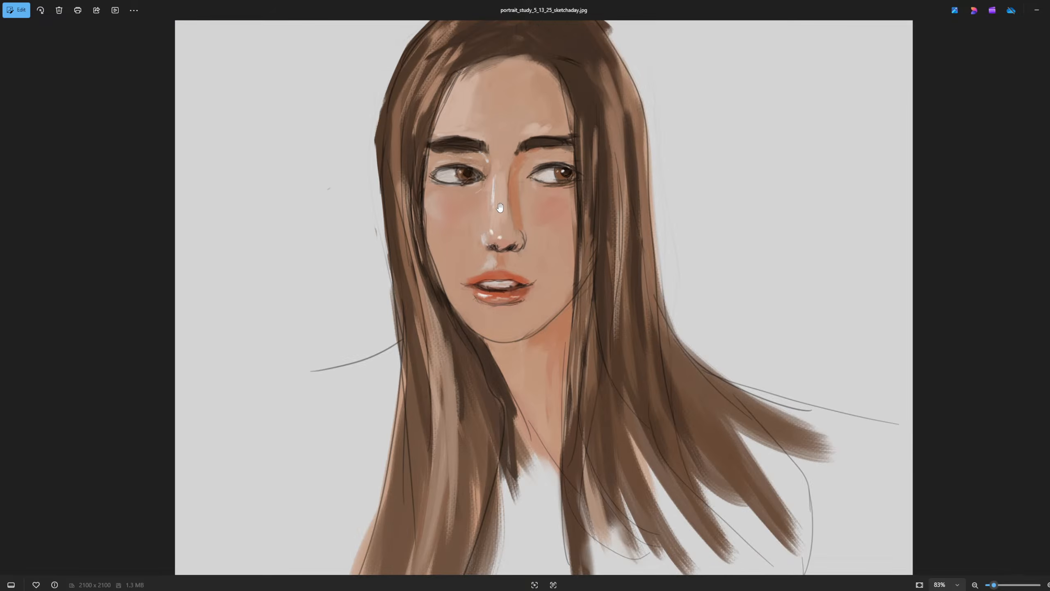
Step: Compare the brown-haired portrait with the studies before and after it, ending on portrait_study_5_14_25_sketchaday.jpg
click(8, 297)
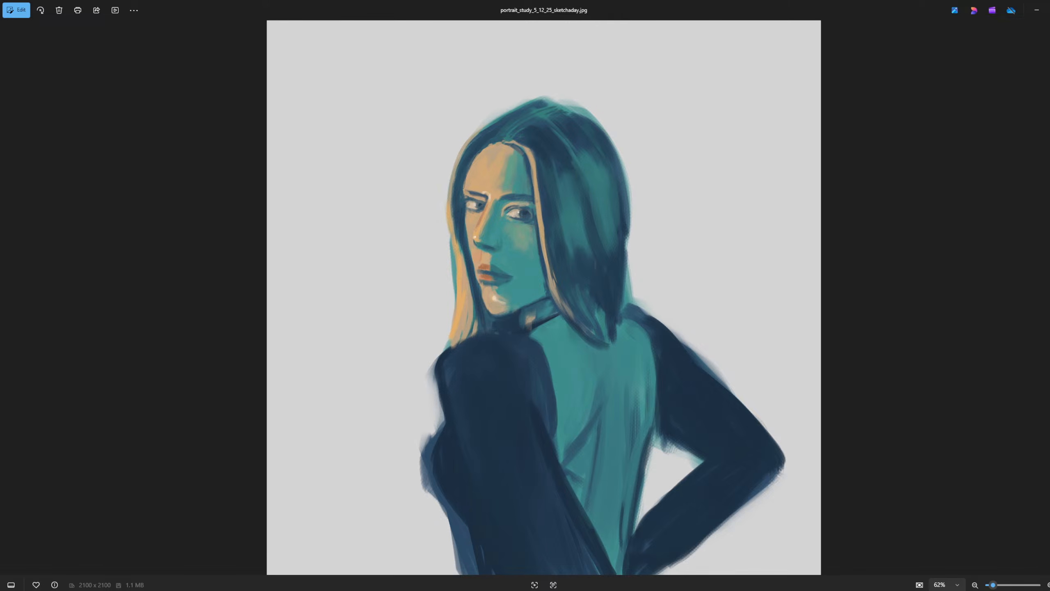
key(Right)
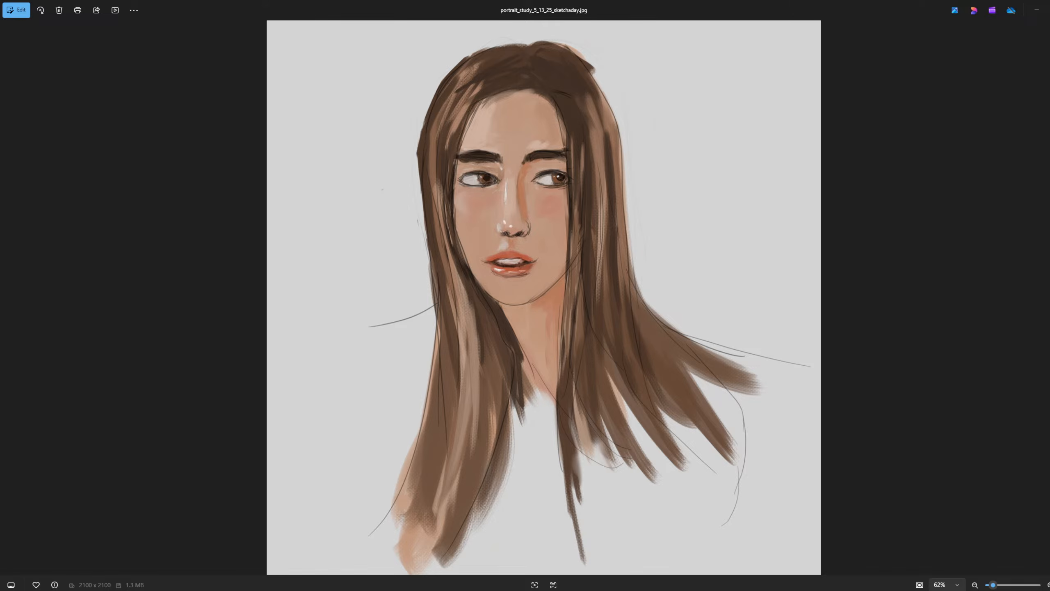
key(Right)
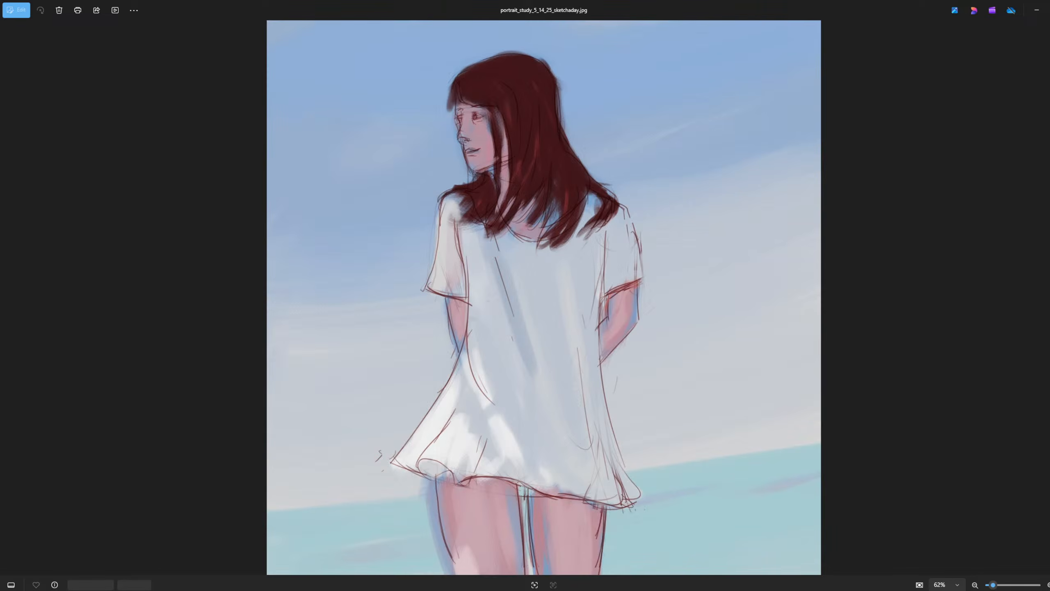
click(11, 297)
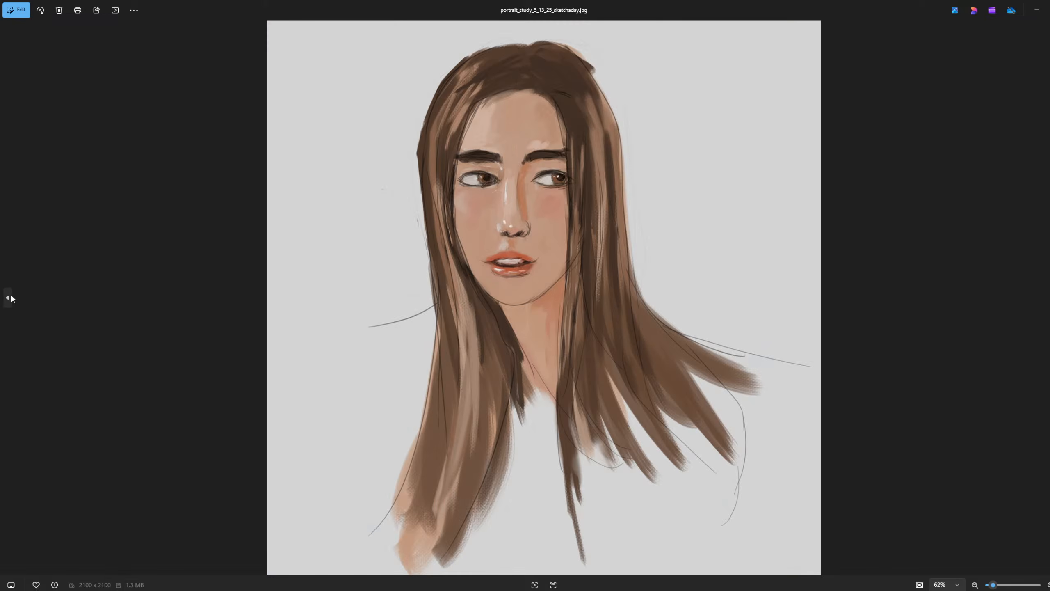
key(Right)
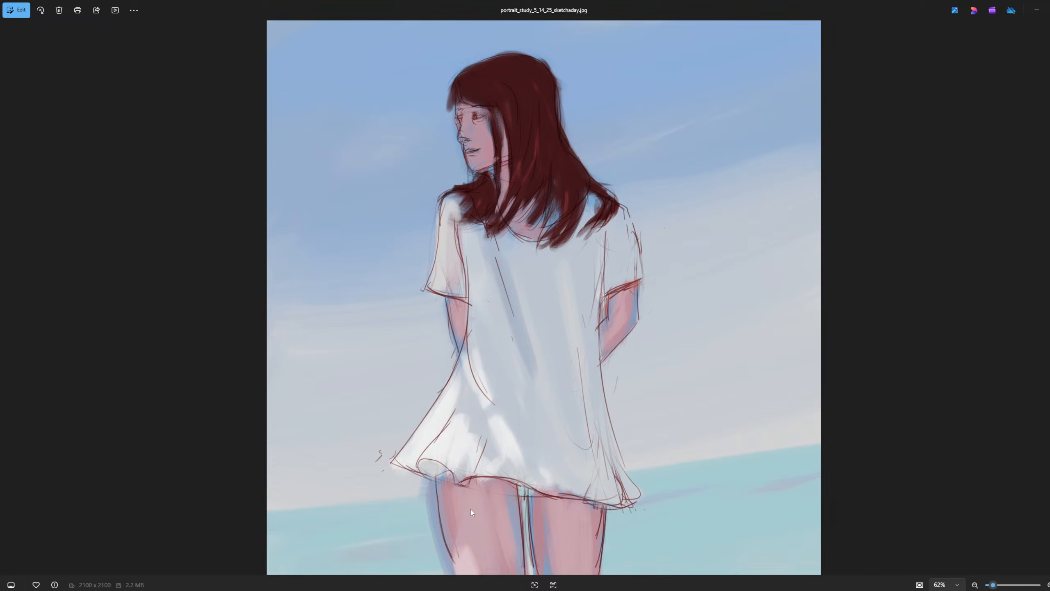
Step: Examine the white dress's hem, shoulder, sleeve and arm linework up close, then return to the whole seaside figure
scroll(471, 509, up, 5)
drag(370, 408, 606, 187)
scroll(597, 144, up, 2)
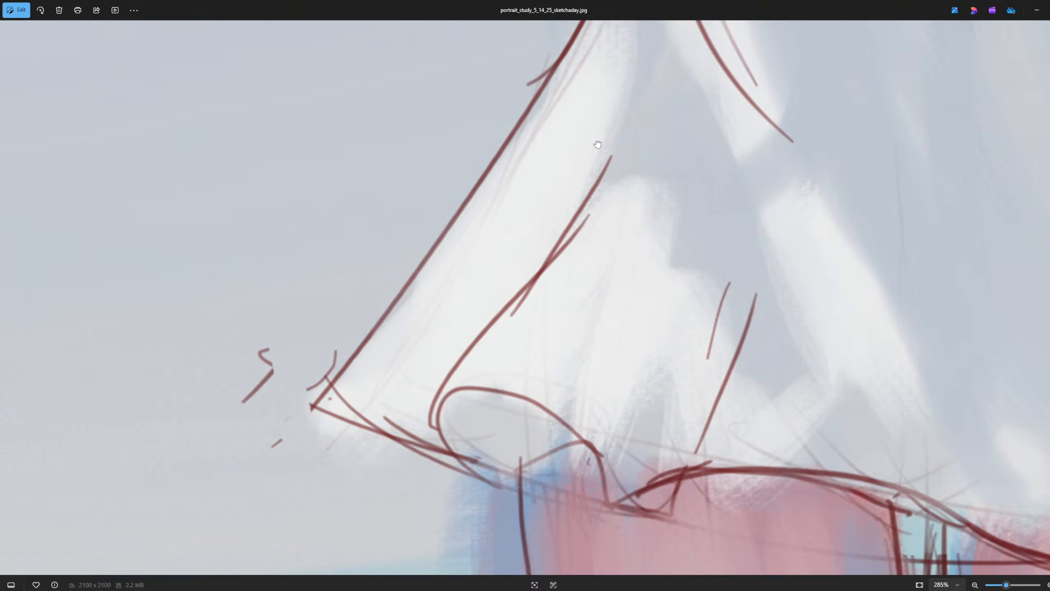
mouse_move(598, 144)
mouse_down()
mouse_move(638, 357)
mouse_move(500, 322)
mouse_move(506, 534)
mouse_up()
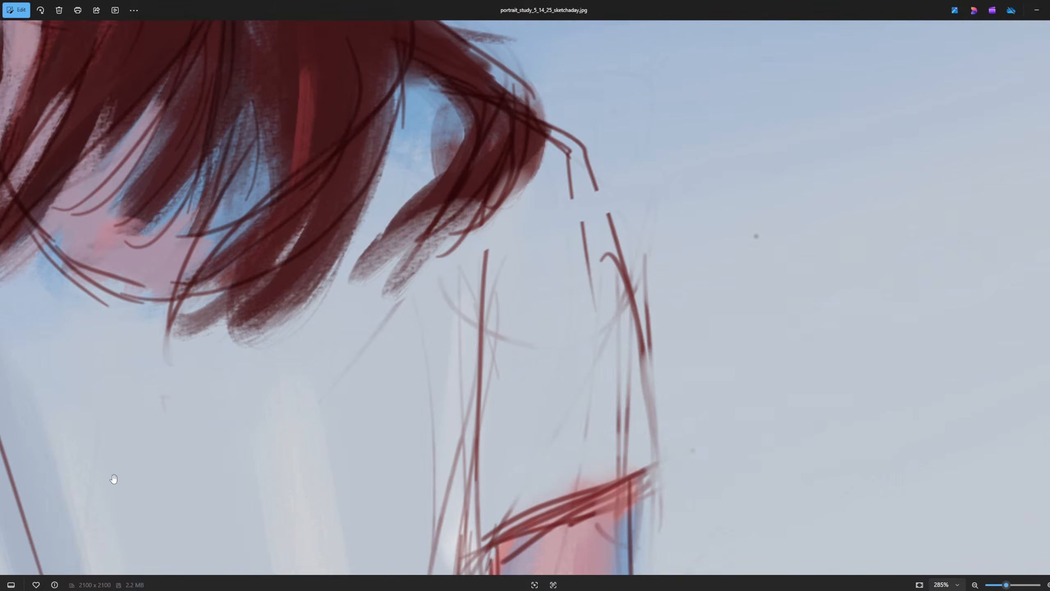
scroll(113, 478, down, 5)
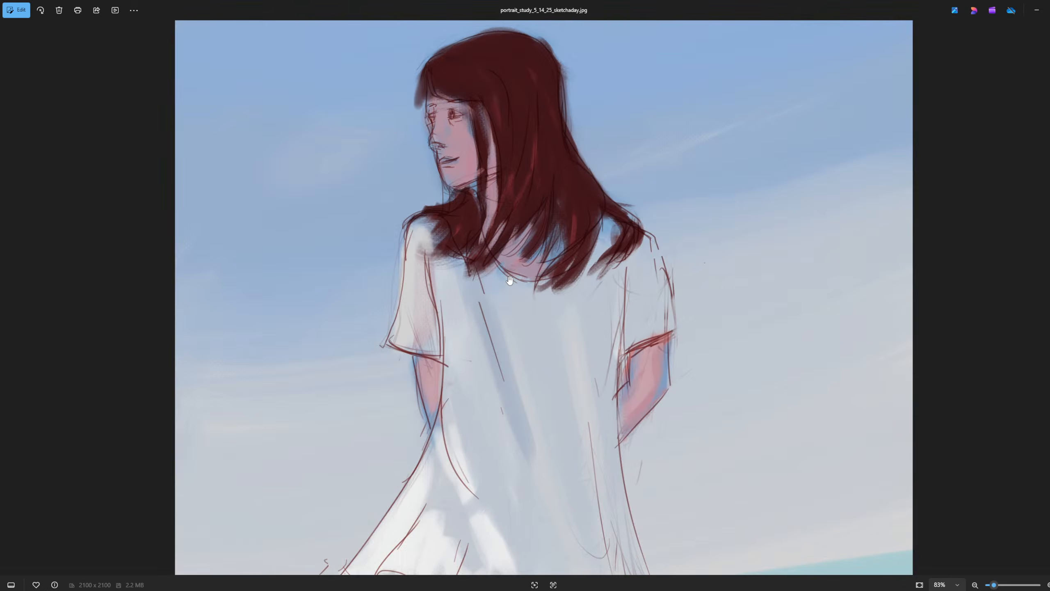
scroll(642, 369, up, 1)
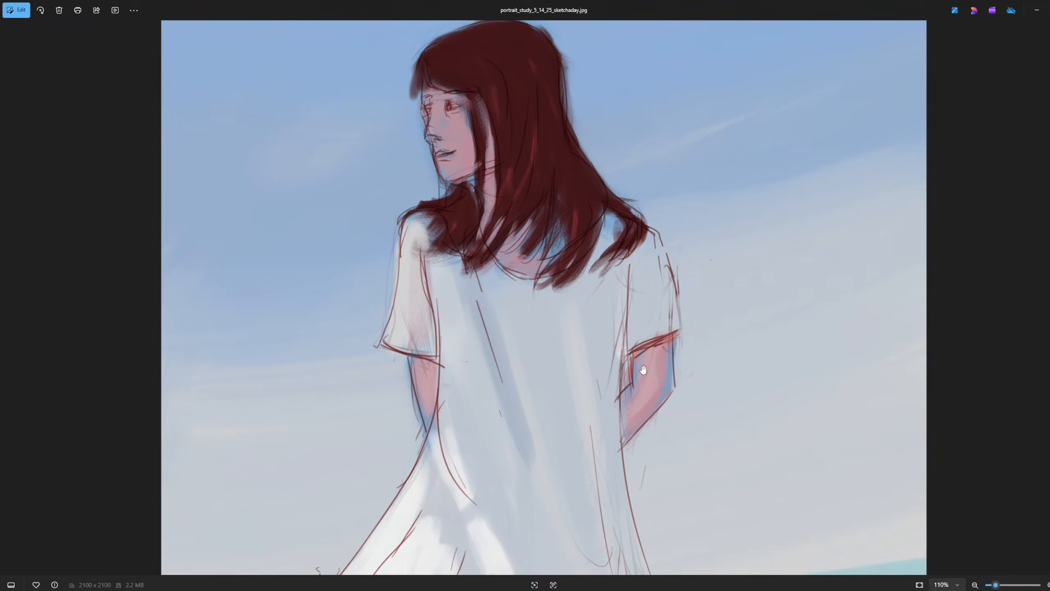
scroll(643, 369, up, 3)
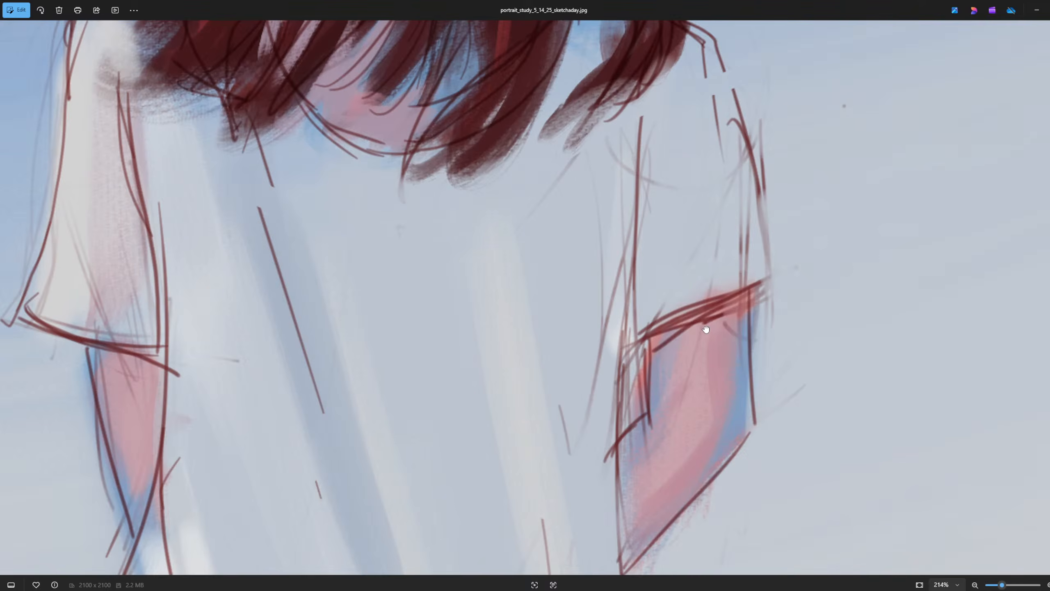
scroll(550, 412, down, 5)
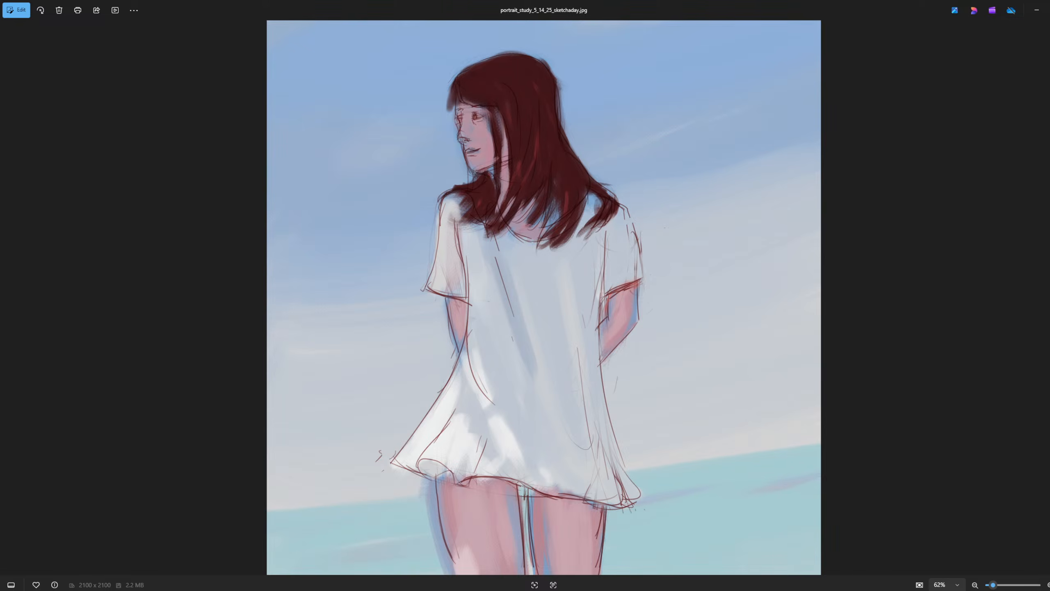
Step: Compare the seaside figure with the mermaid in portrait_study_5_15_25_sketchaday.jpg, and examine the mermaid's face, hand and upper body up close
key(Right)
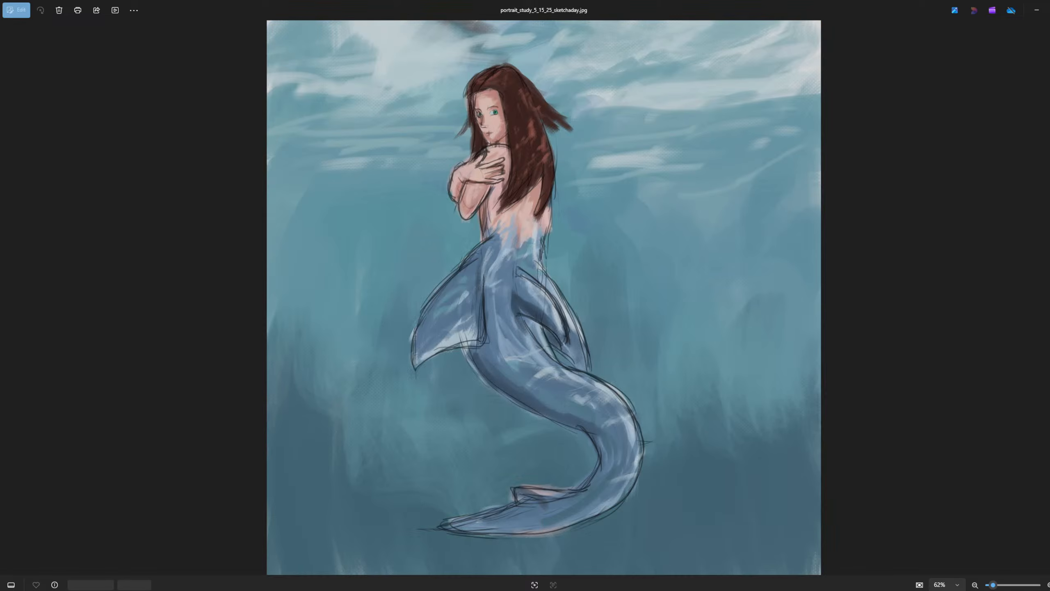
key(Left)
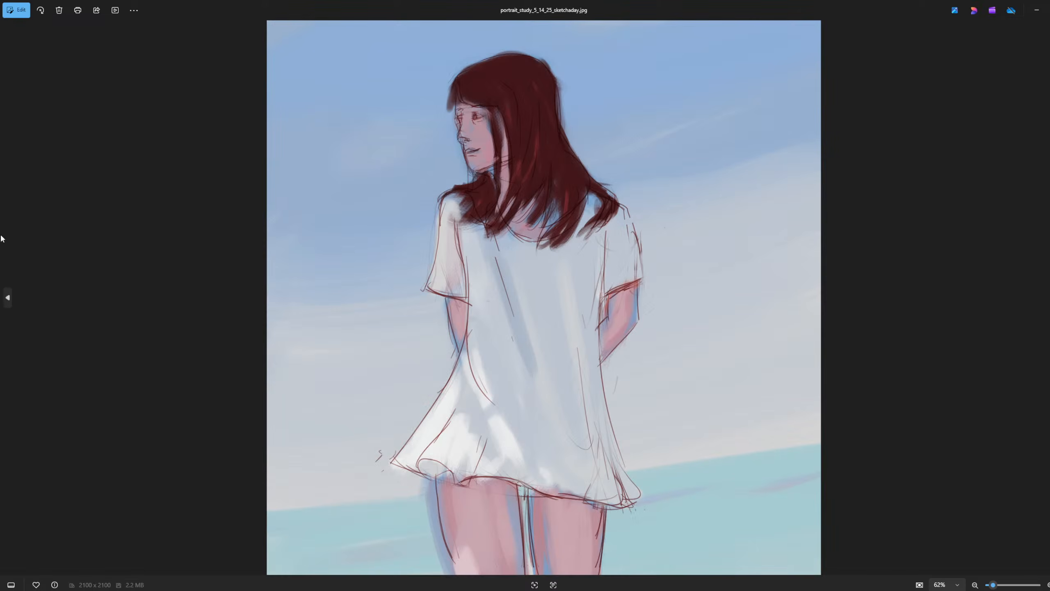
key(Right)
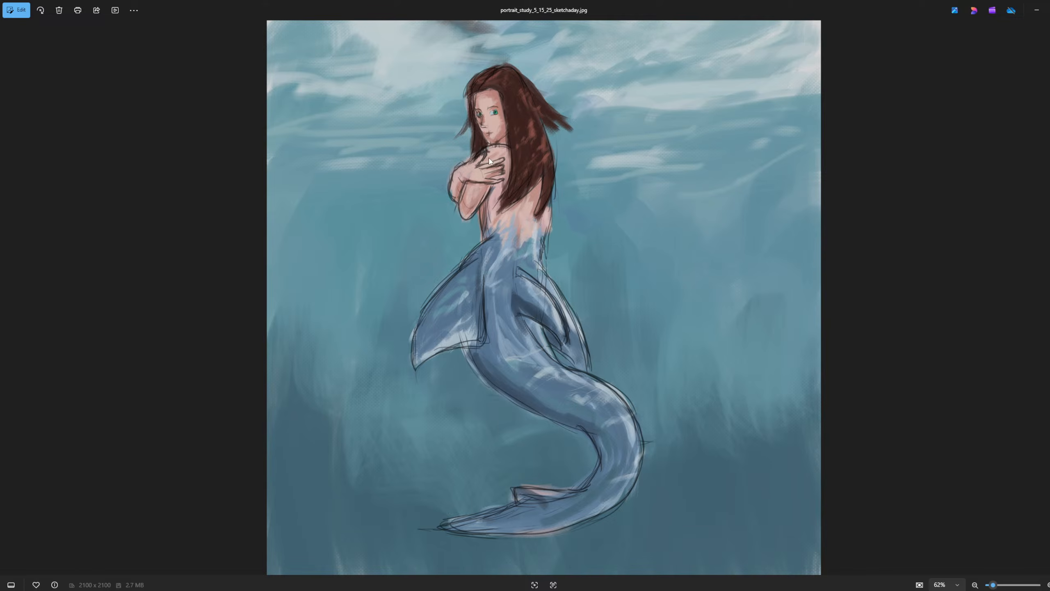
scroll(489, 160, up, 5)
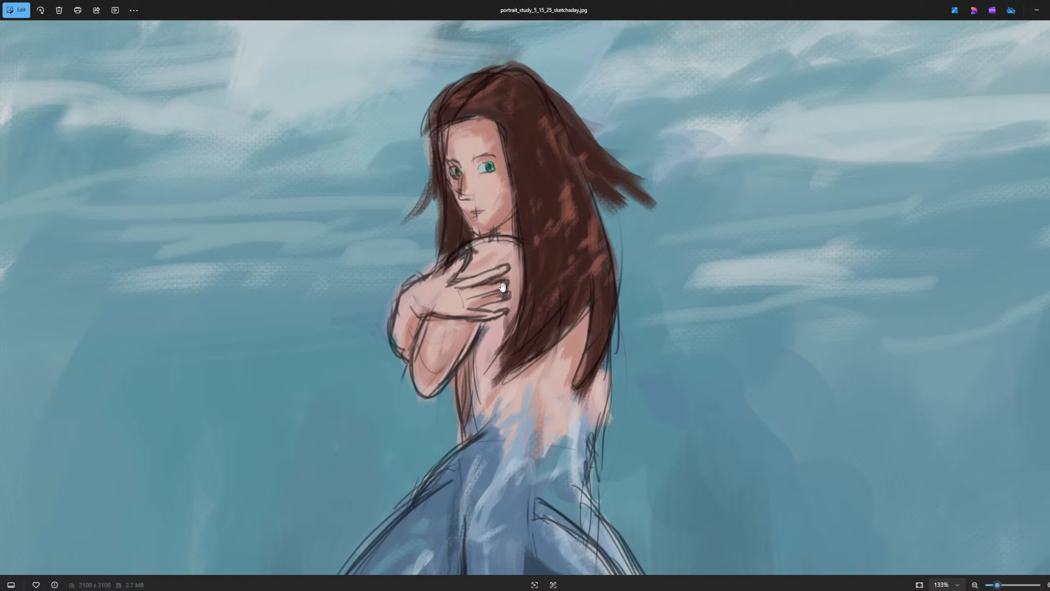
scroll(503, 286, down, 5)
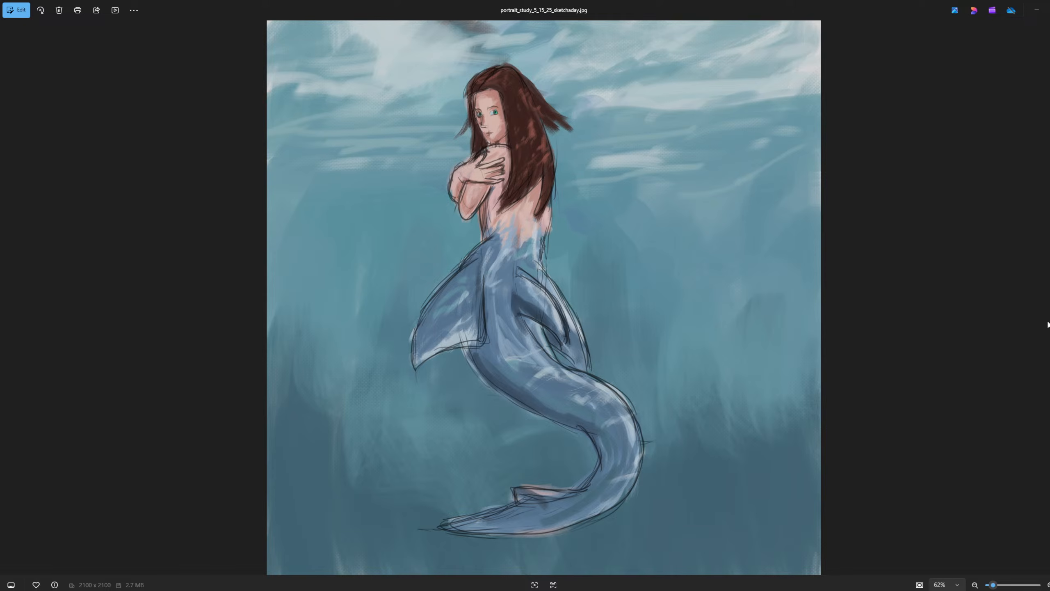
Step: Compare the mermaid study with the dark-haired portrait that follows it, ending on portrait_study_5_16_25_sketchaday.jpg
key(Right)
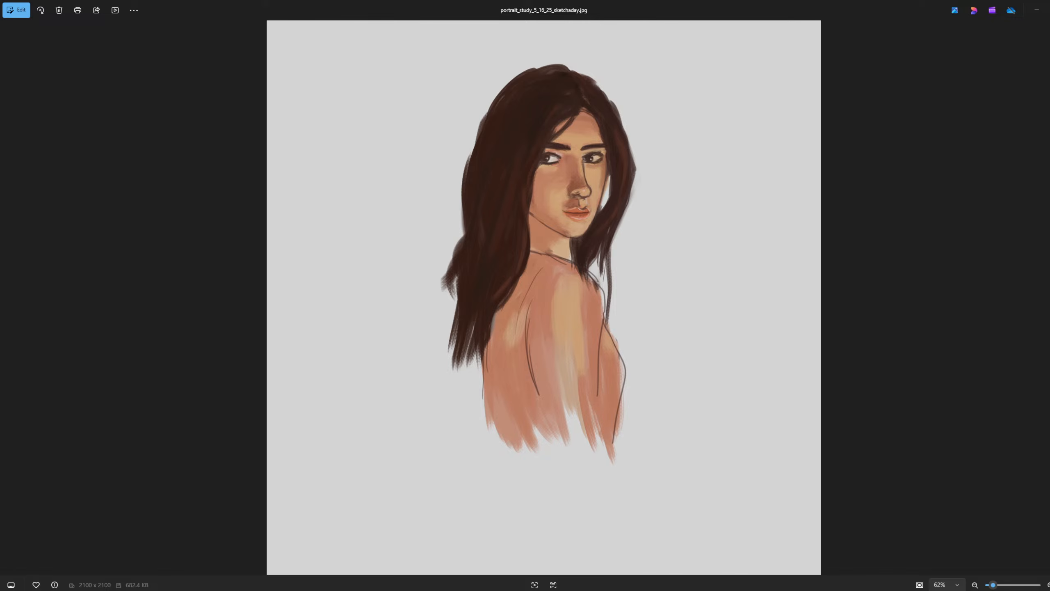
key(Left)
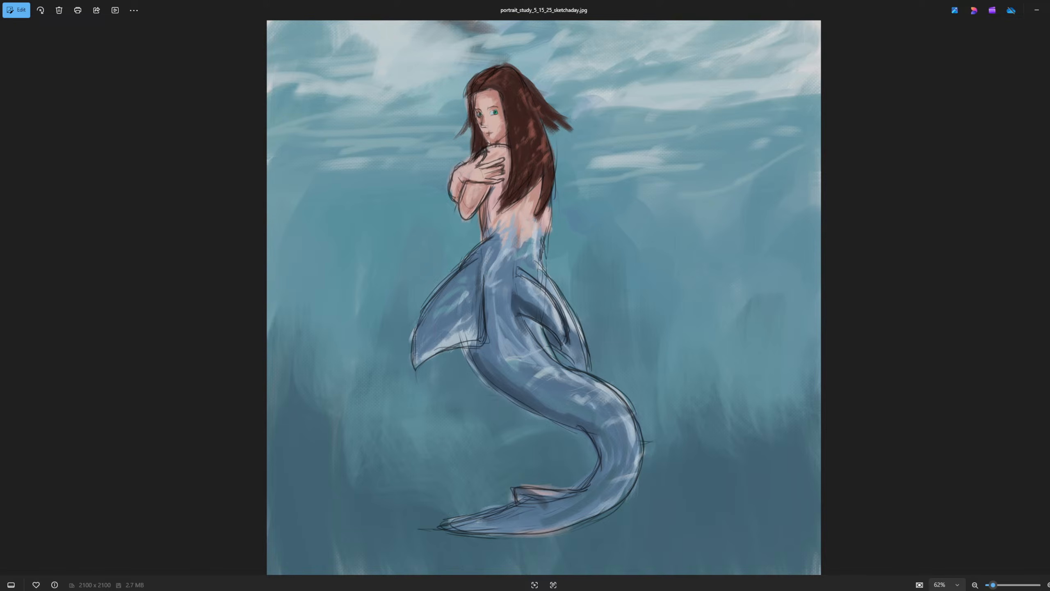
key(Right)
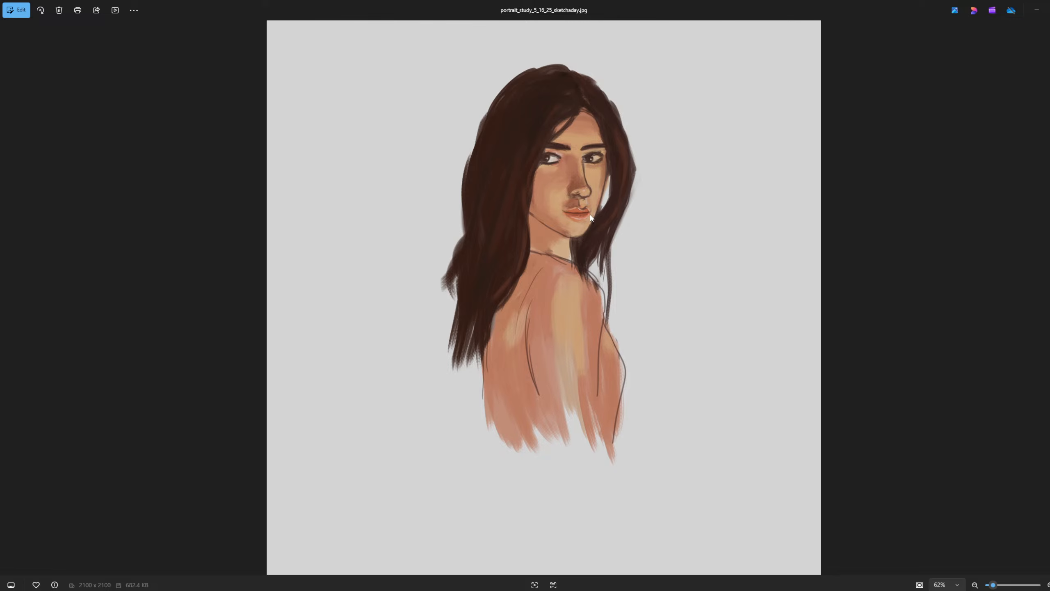
Step: Examine the dark-haired portrait's eyes, nose, lips and hair up close, then return to the whole image
scroll(583, 147, up, 1)
scroll(584, 147, up, 8)
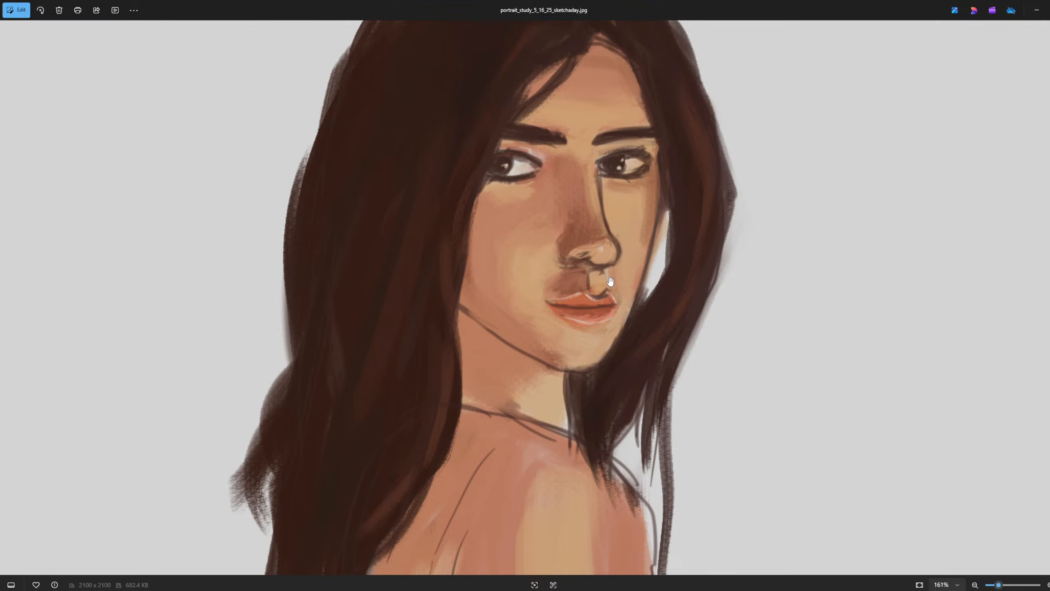
scroll(610, 282, down, 7)
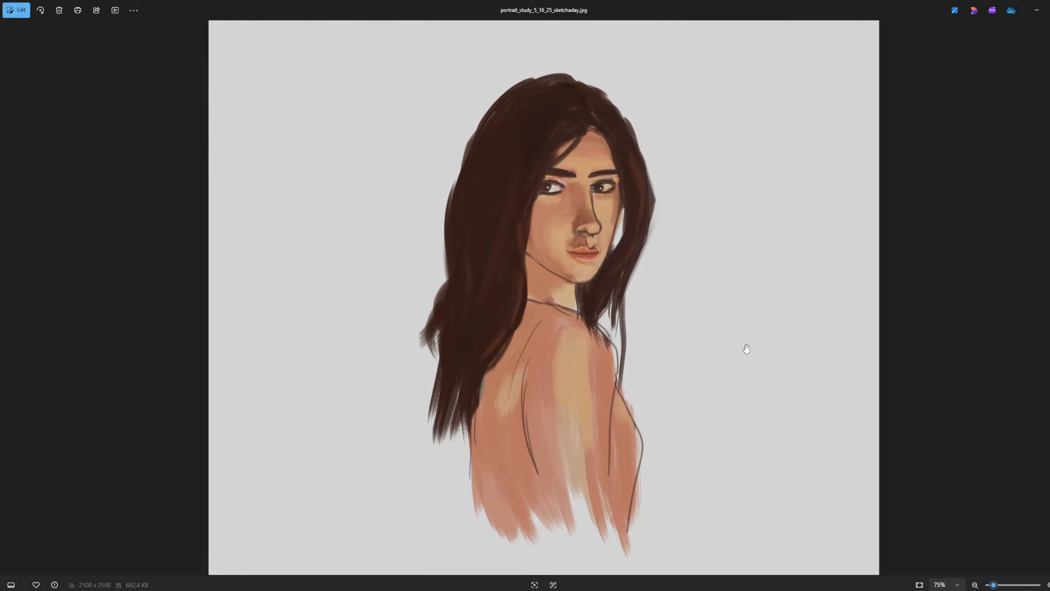
scroll(544, 230, down, 2)
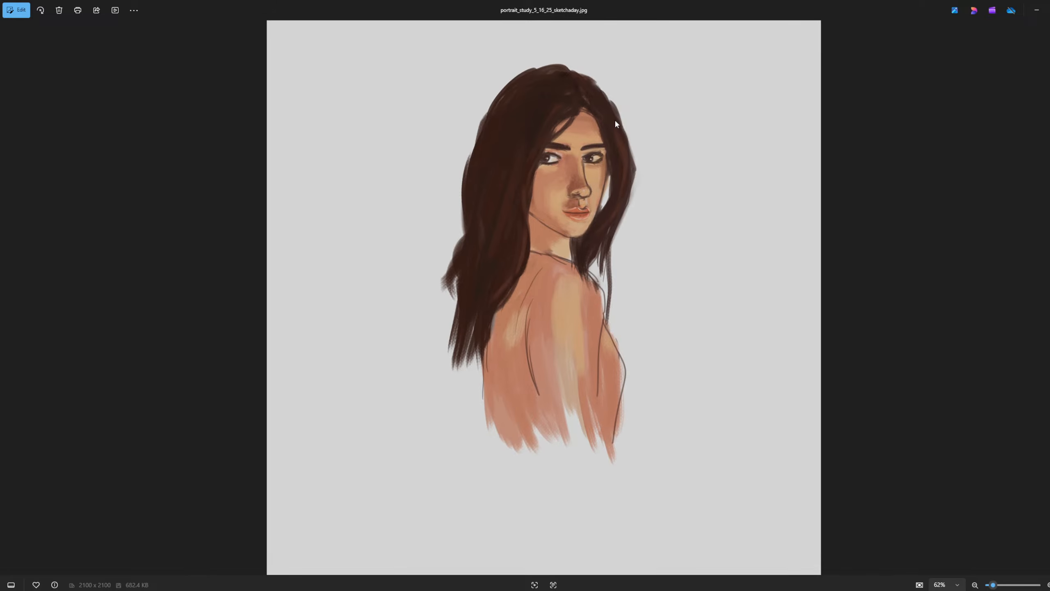
scroll(614, 122, up, 3)
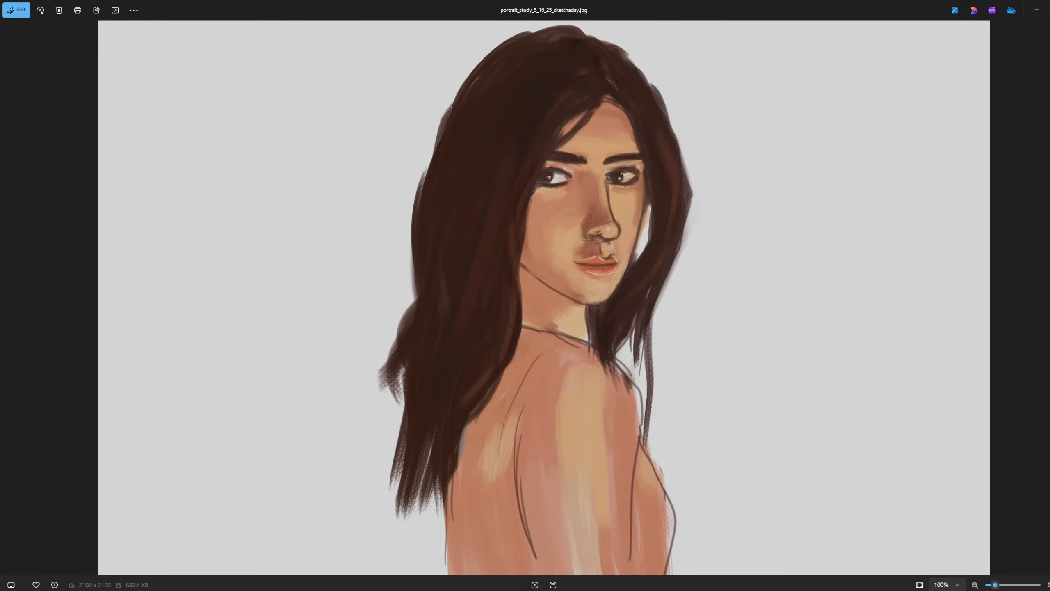
scroll(764, 171, down, 3)
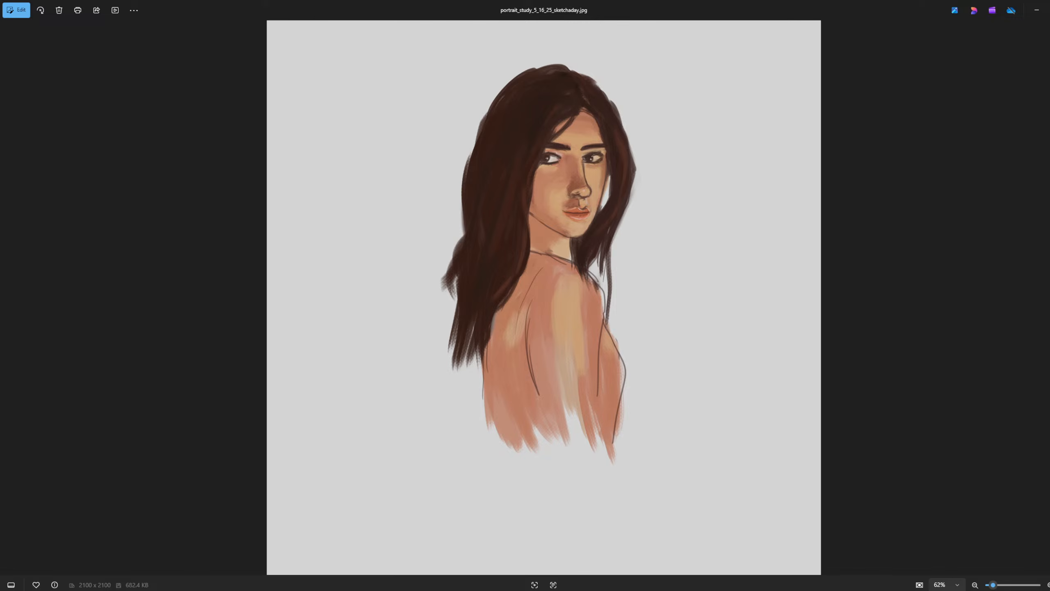
Step: View portrait_study_5_17_25_sketchaday.jpg and examine the teal-haired profile's face and hair at closer magnification
key(Right)
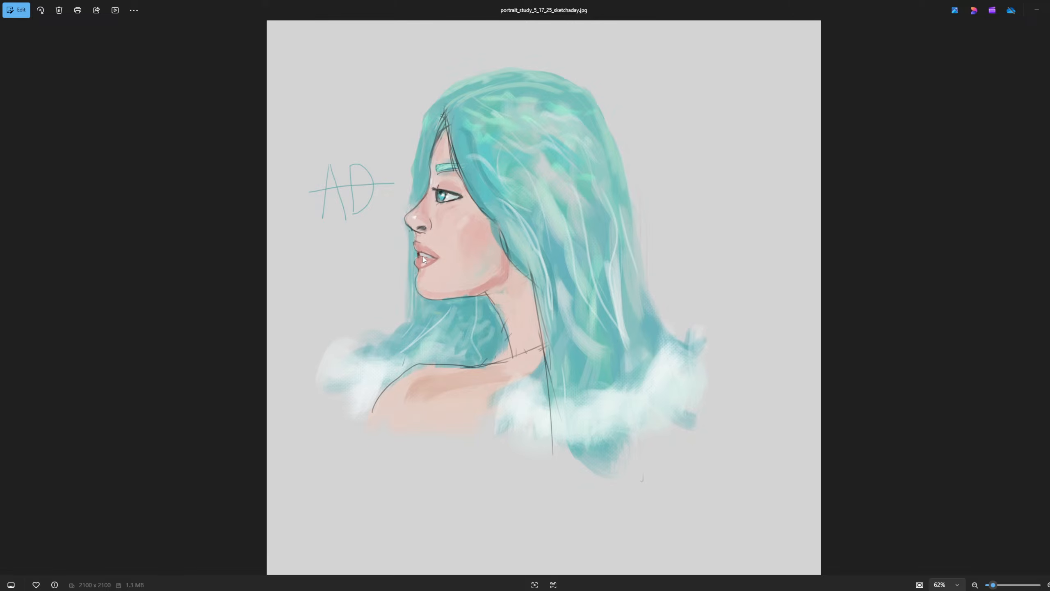
scroll(422, 256, up, 4)
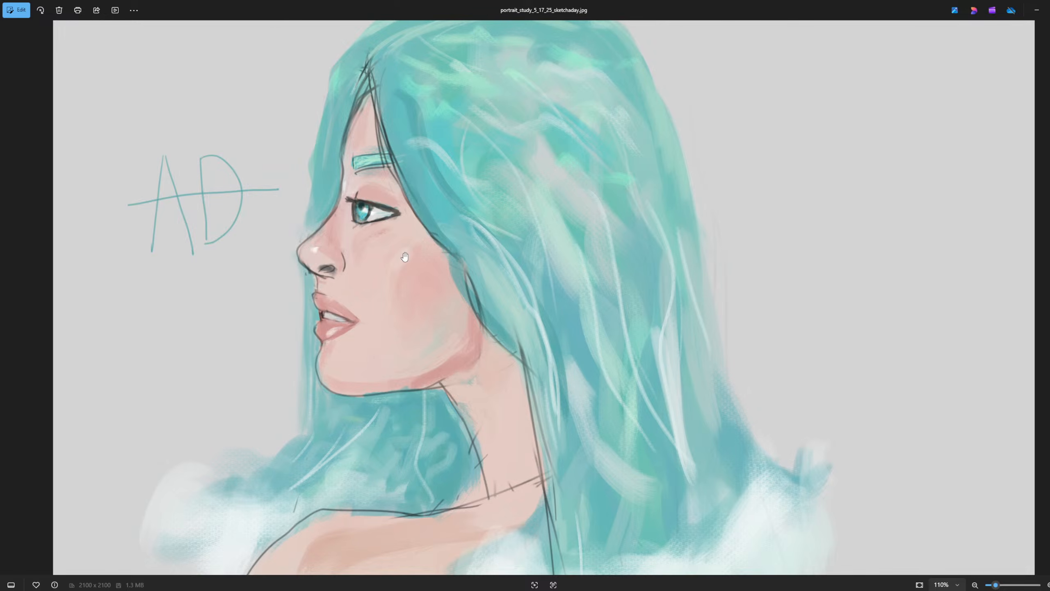
scroll(405, 257, down, 4)
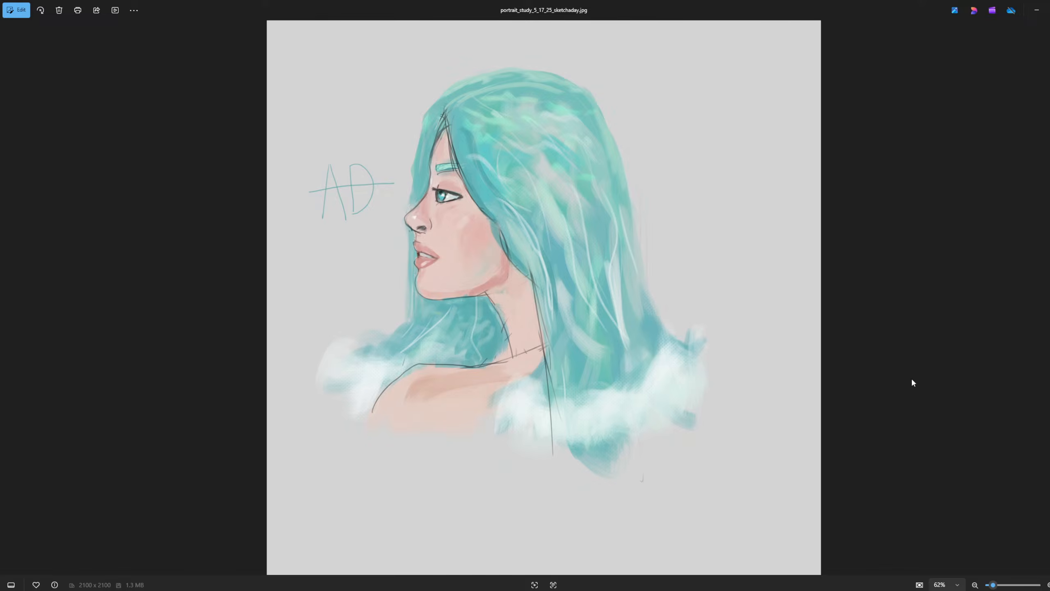
scroll(577, 289, up, 1)
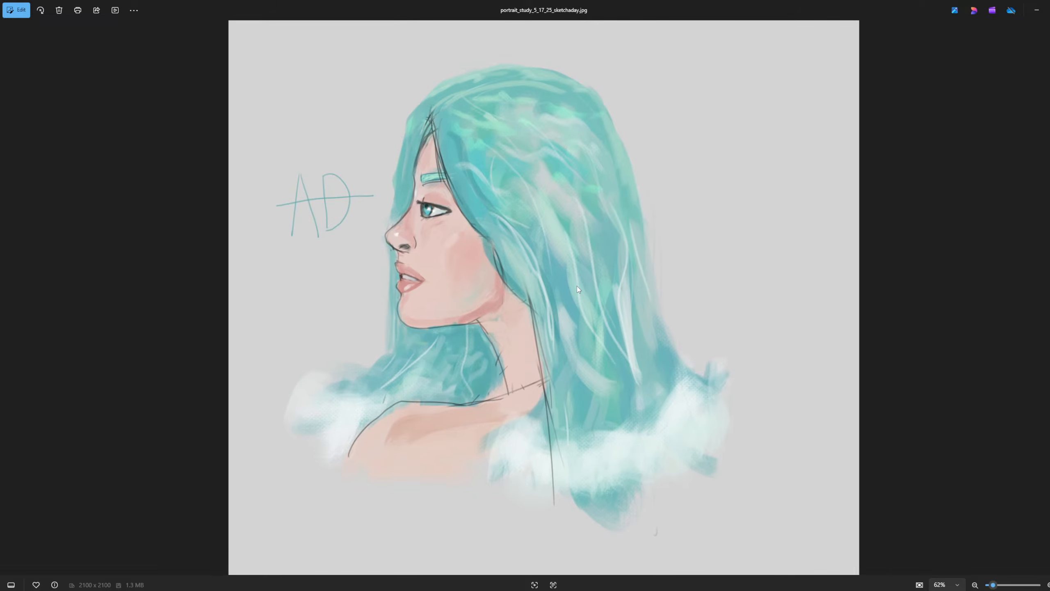
scroll(577, 287, down, 1)
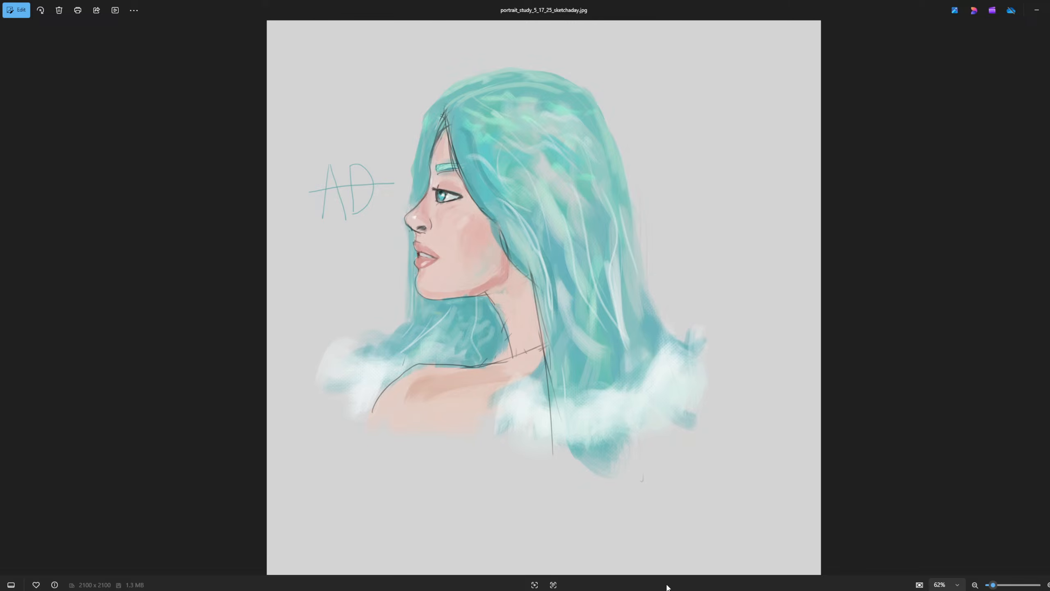
Step: Compare the teal-haired profile with the brown-haired portrait that follows it, ending on portrait_study_5_18_25_sketchaday.jpg
key(Right)
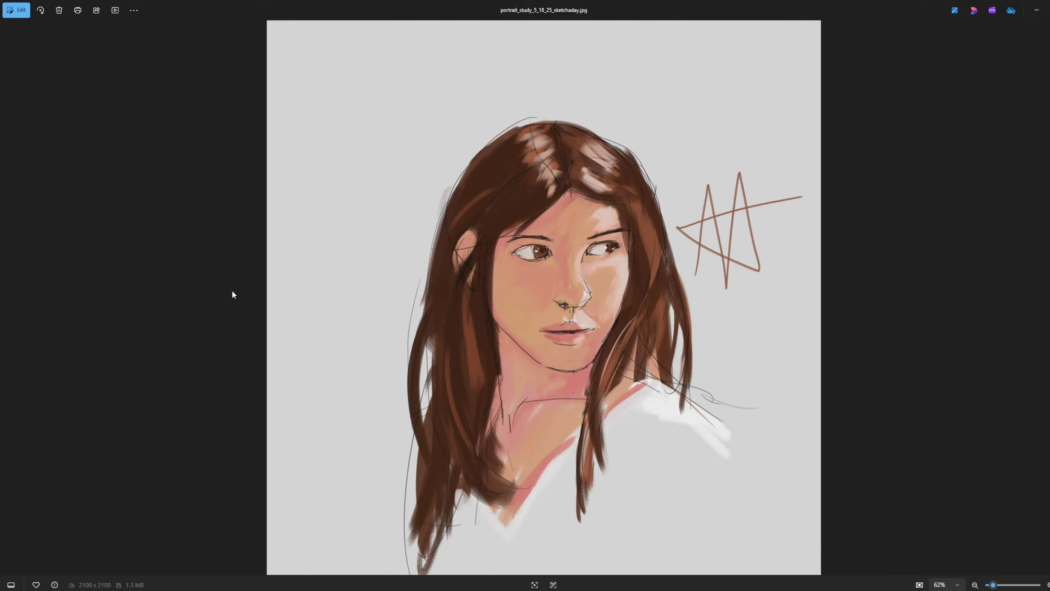
click(2, 295)
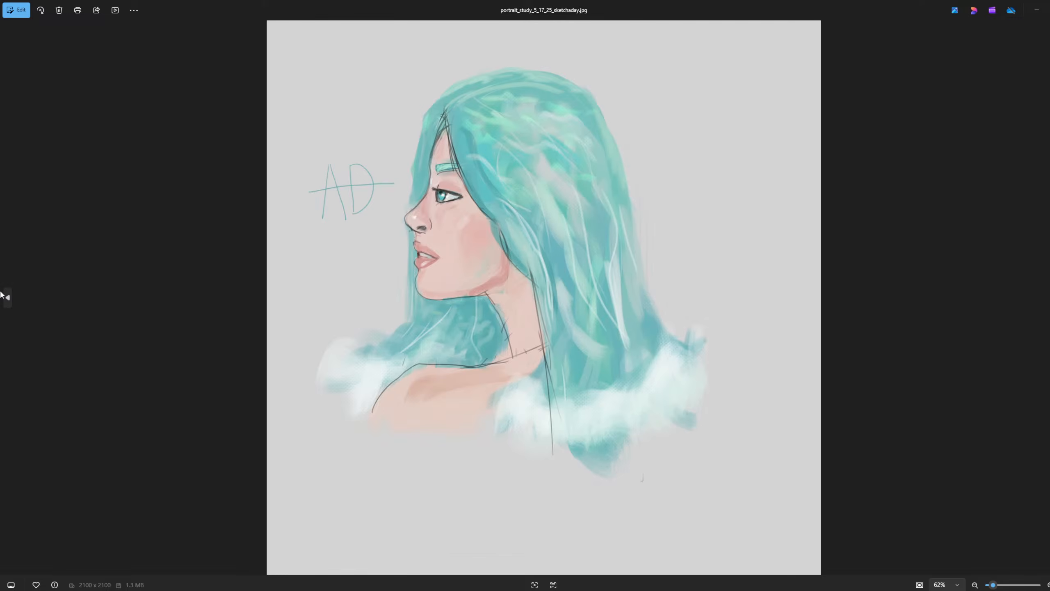
key(Right)
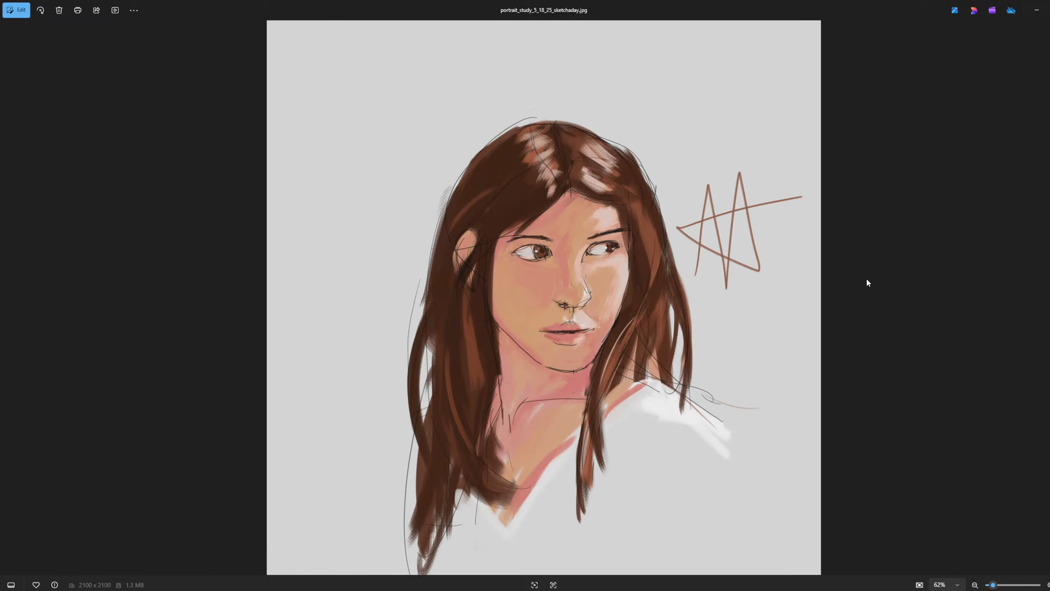
Step: Examine the 5_18_25 portrait's face at several magnifications, including the eye and eyebrow linework at 800%, then return to the whole image
scroll(807, 302, up, 2)
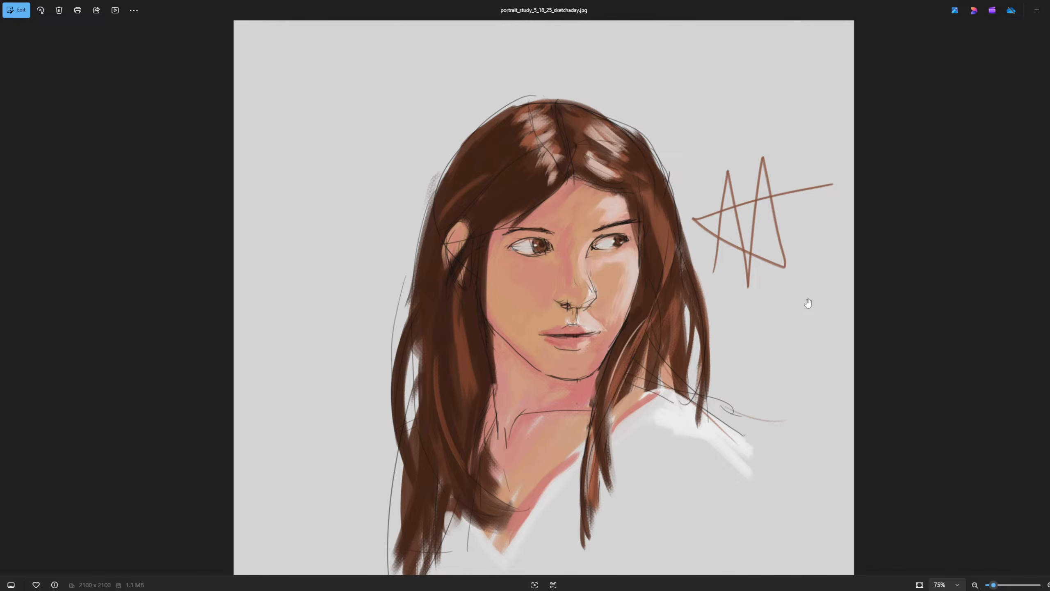
scroll(808, 303, down, 2)
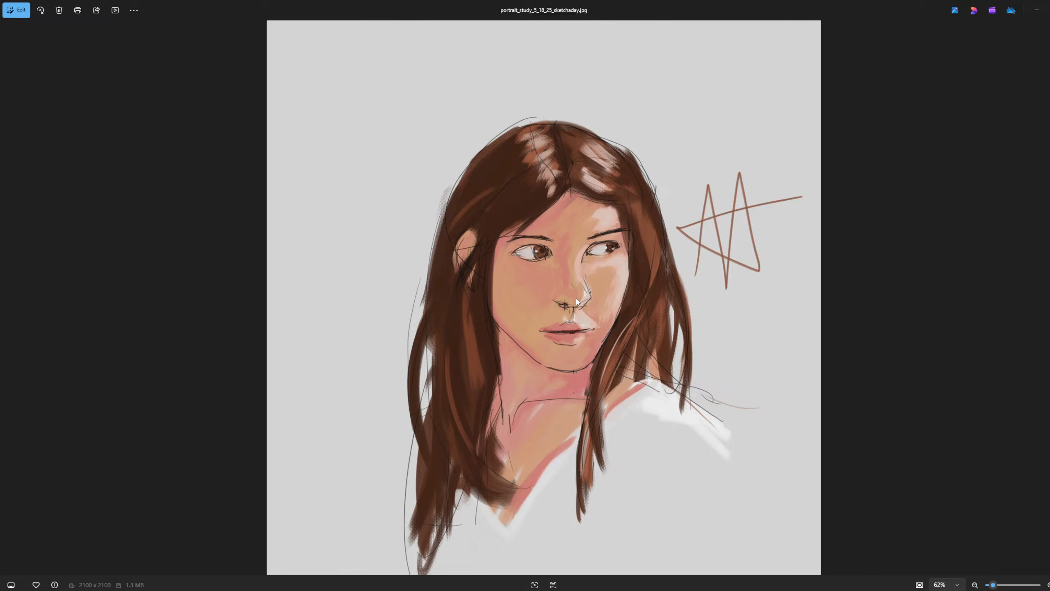
scroll(585, 313, up, 2)
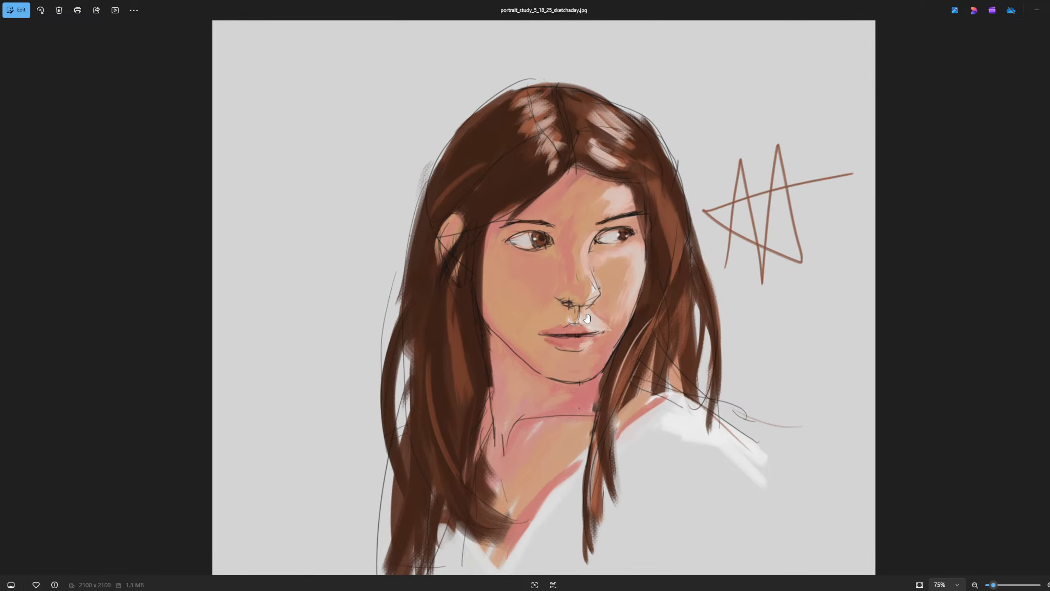
scroll(587, 318, up, 1)
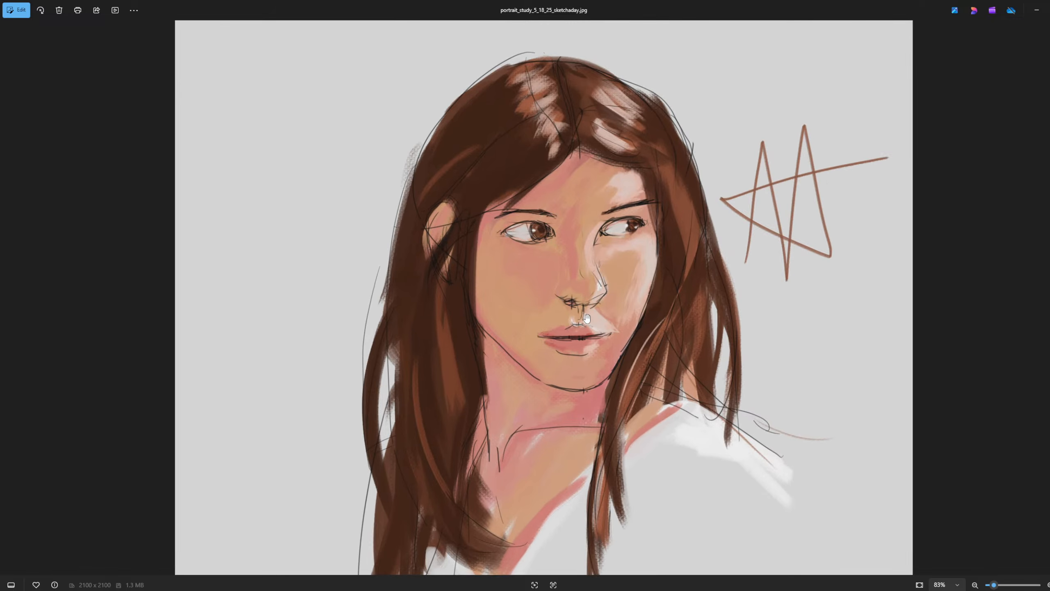
scroll(805, 357, down, 1)
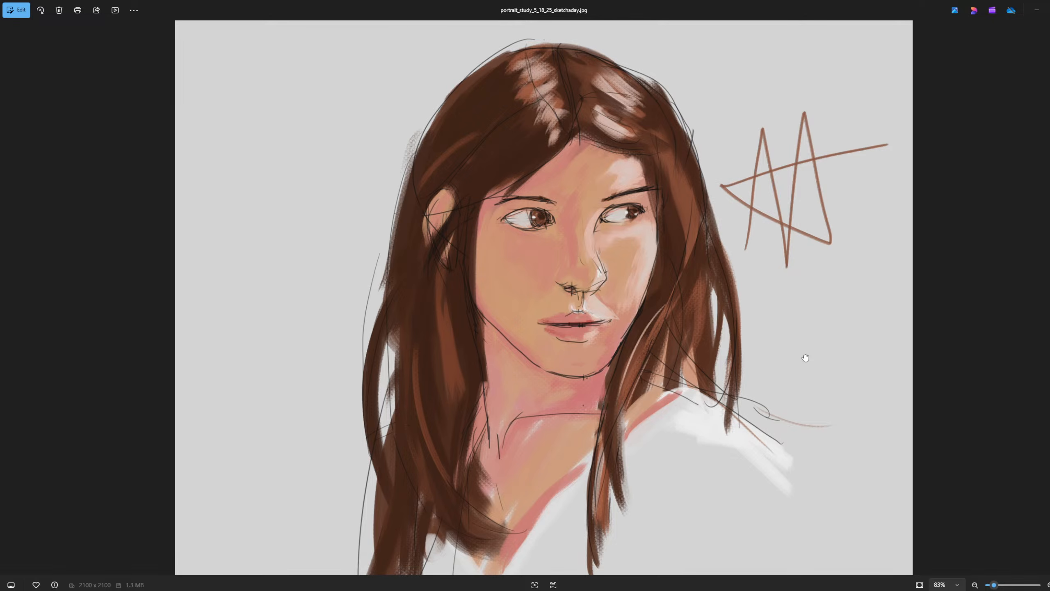
scroll(531, 223, up, 2)
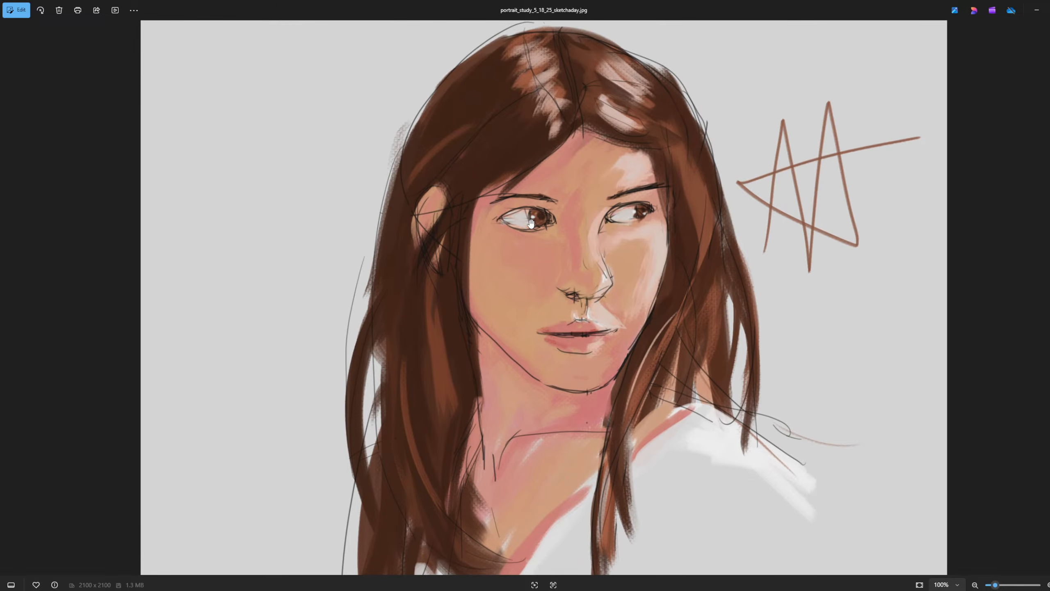
scroll(531, 223, up, 3)
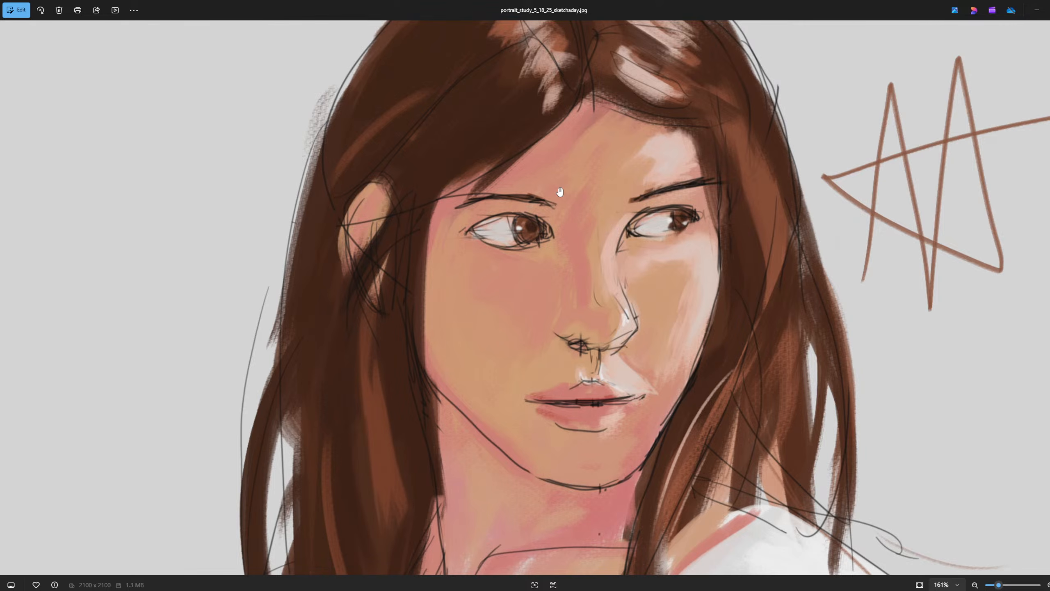
scroll(466, 240, up, 6)
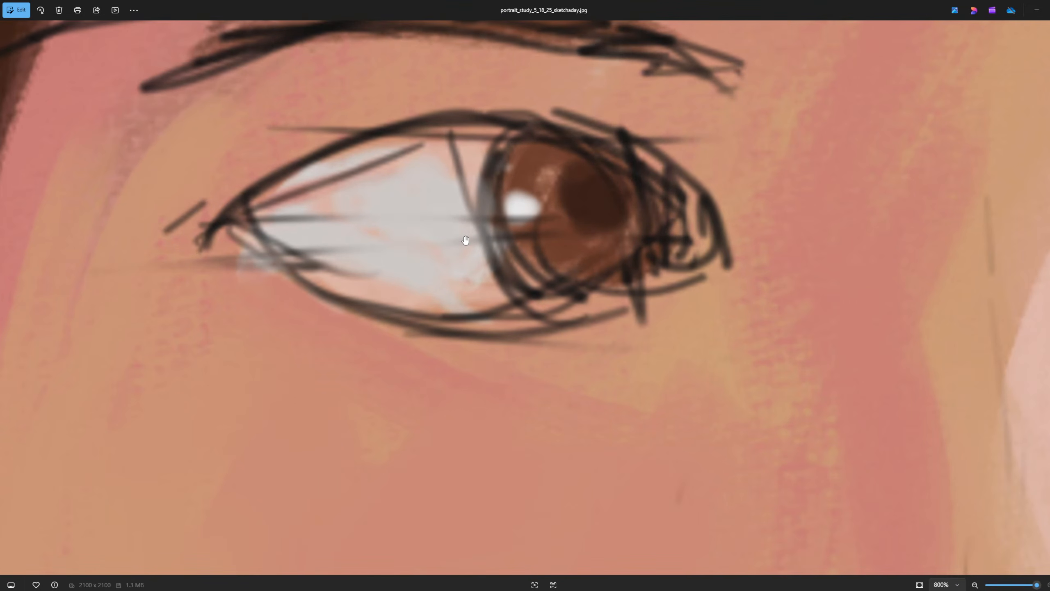
drag(465, 239, 676, 304)
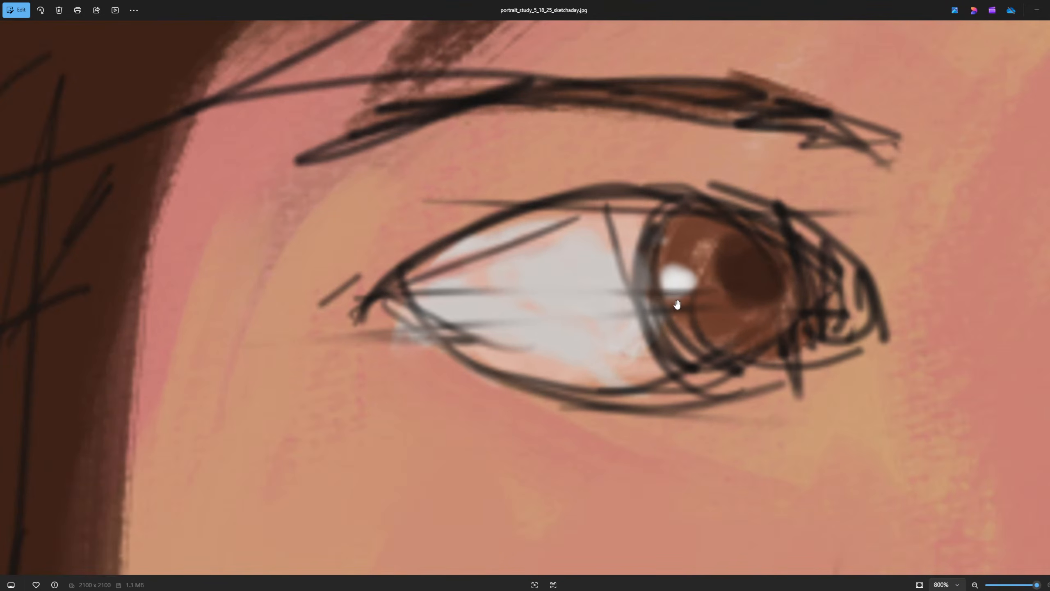
scroll(597, 333, down, 7)
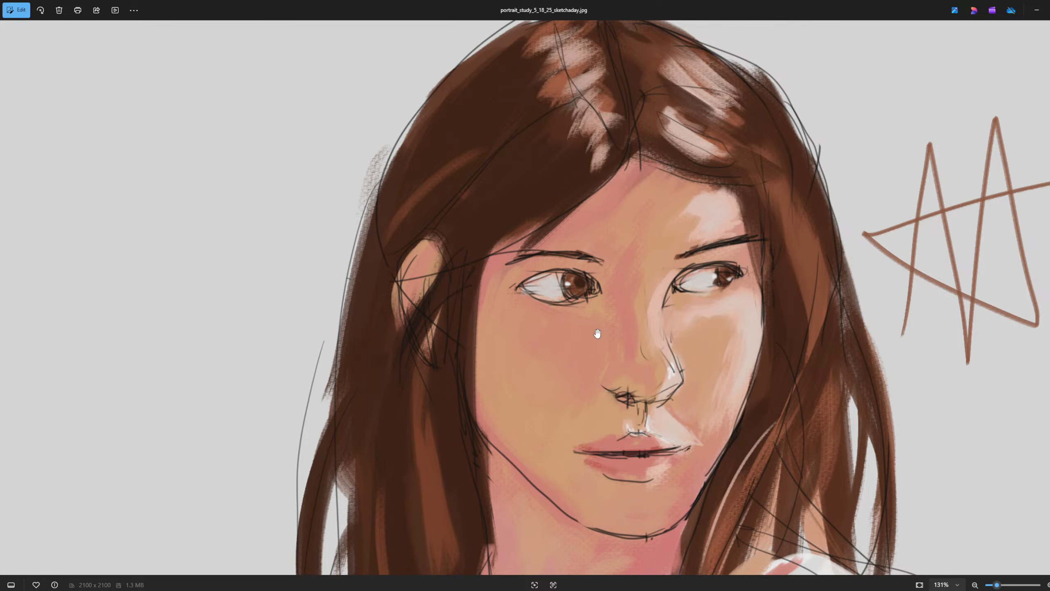
scroll(597, 333, down, 3)
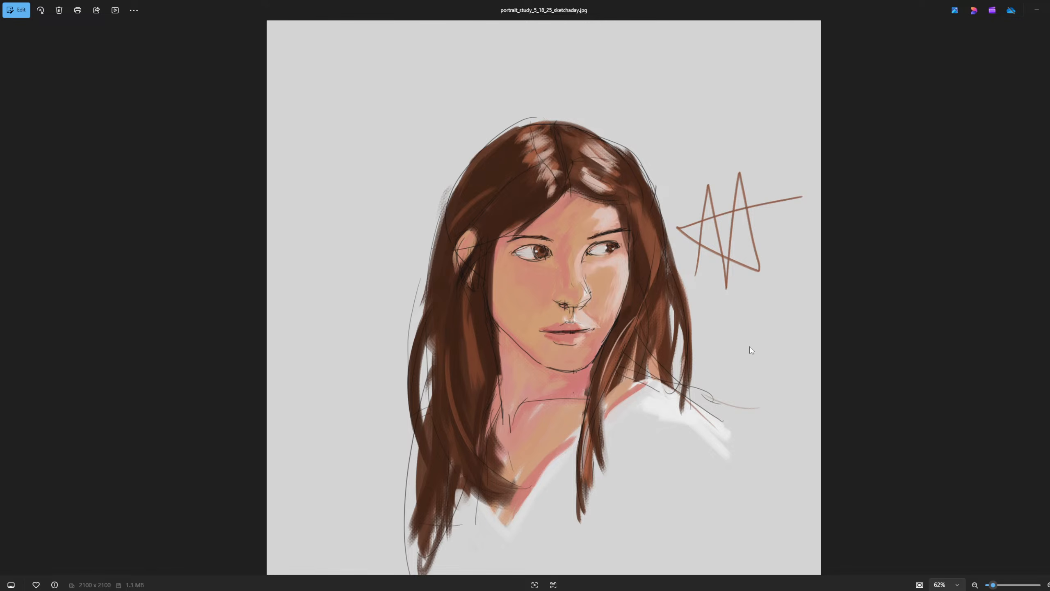
Step: Compare the 5_18_25 portrait with portrait_study_5_20_25_sketchaday.jpg, then return to the 5_18_25 study
scroll(716, 371, up, 1)
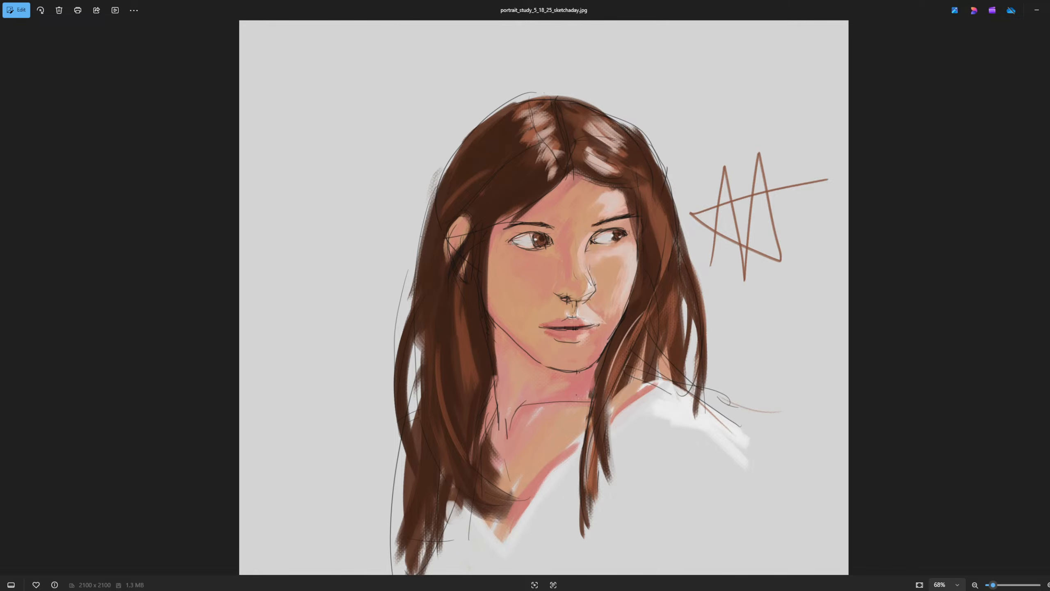
key(Right)
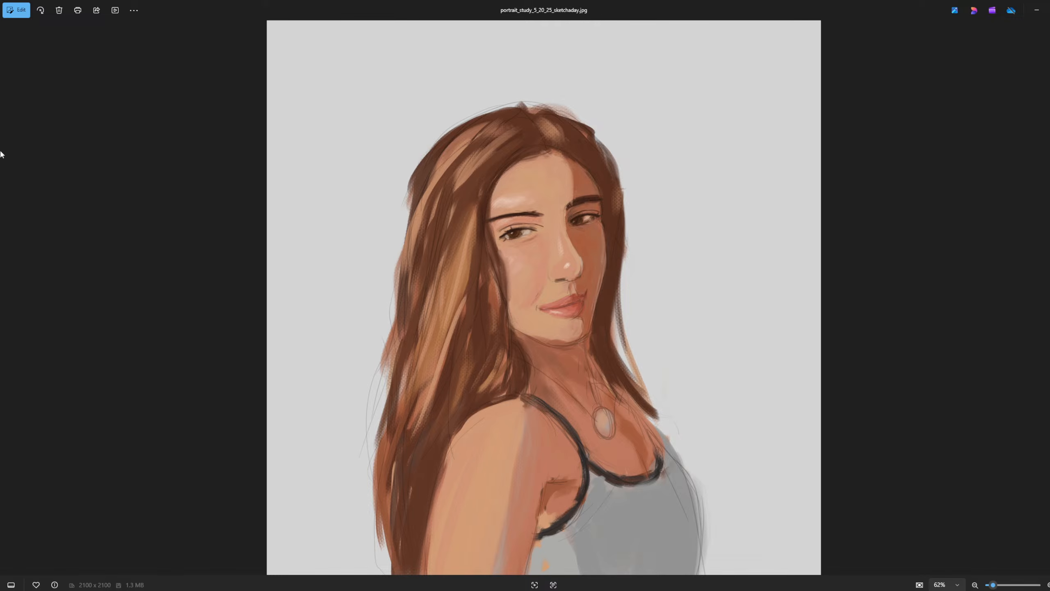
click(5, 298)
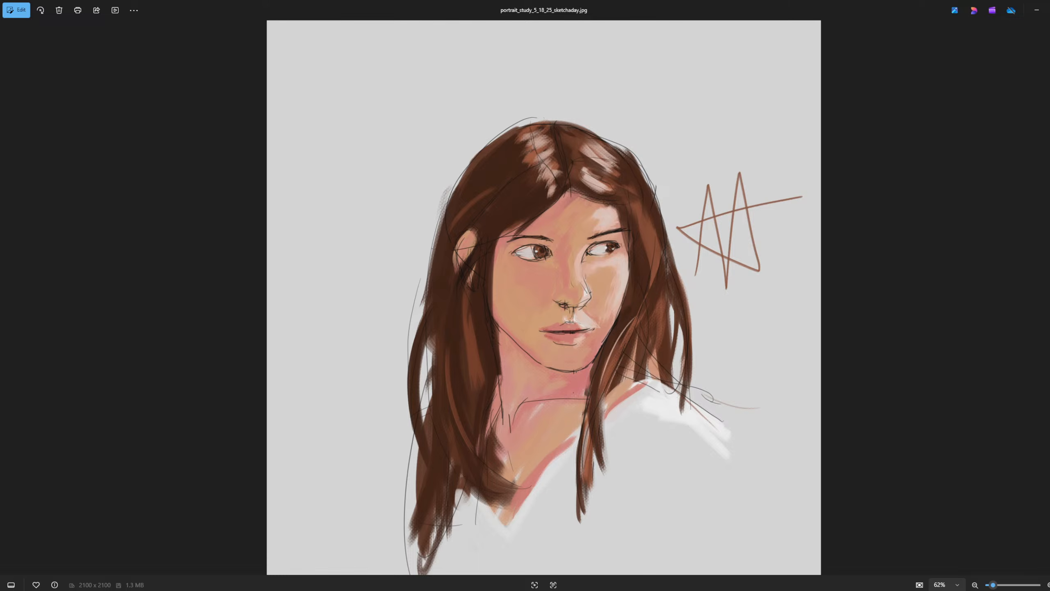
Step: Compare portrait_study_5_20_25_sketchaday.jpg with the red-haired figure in portrait_study_5_22_25_sketchaday.jpg, ending on the 5_20_25 study
key(Right)
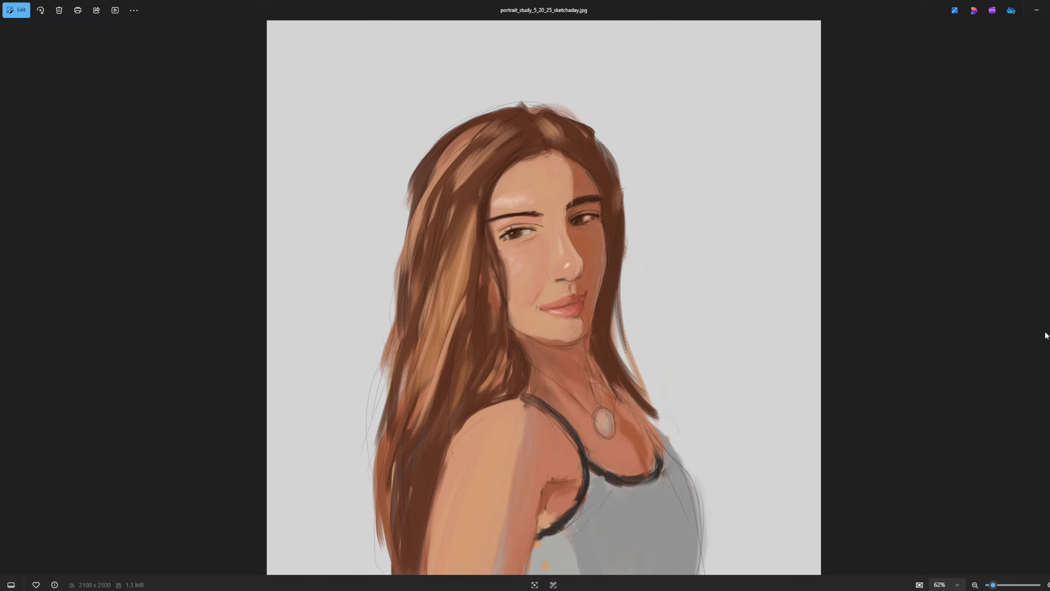
key(Right)
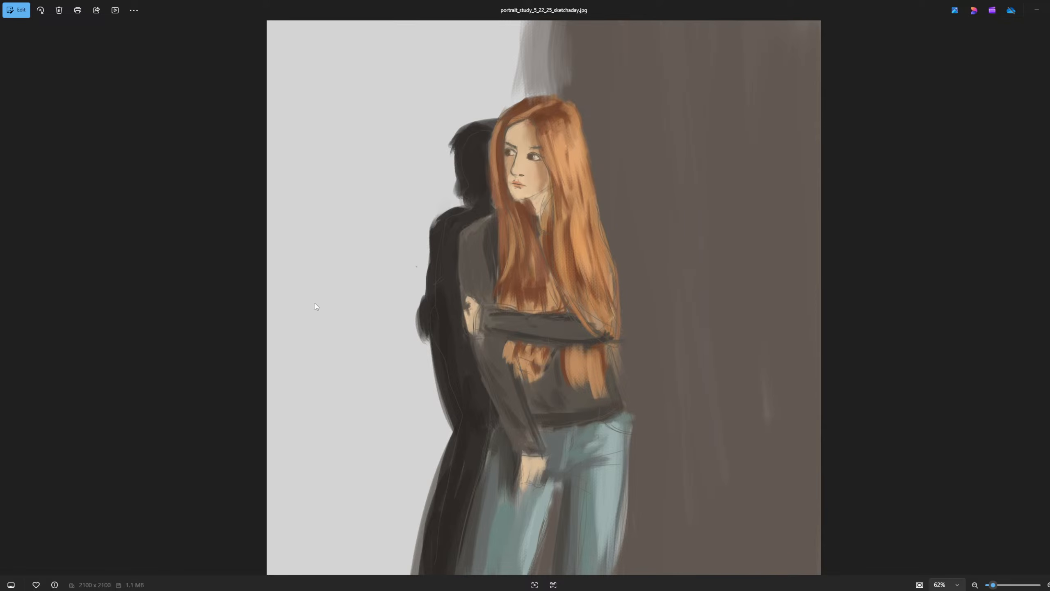
key(Left)
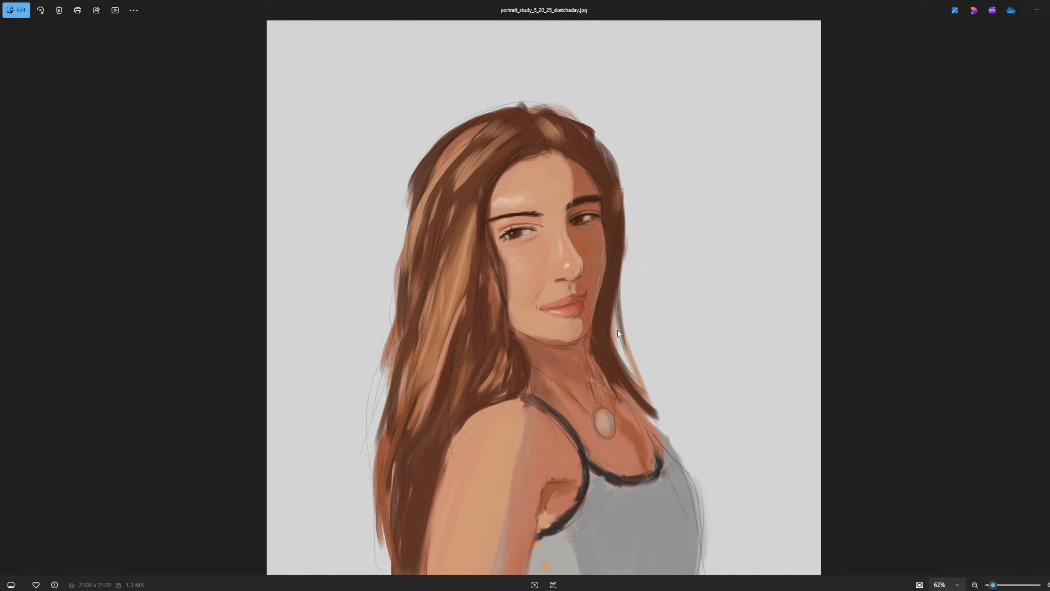
Step: Switch to the open Girlwithapearlearring_study_5_21_25_sketchaday.jpg and examine the face and earring area at 121% magnification
mouse_move(430, 566)
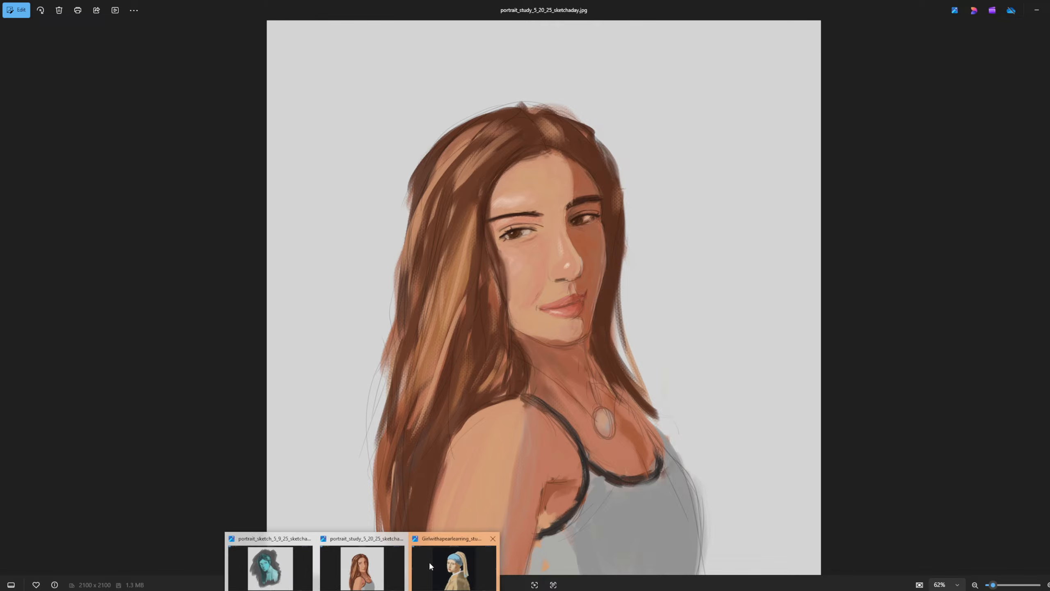
click(428, 561)
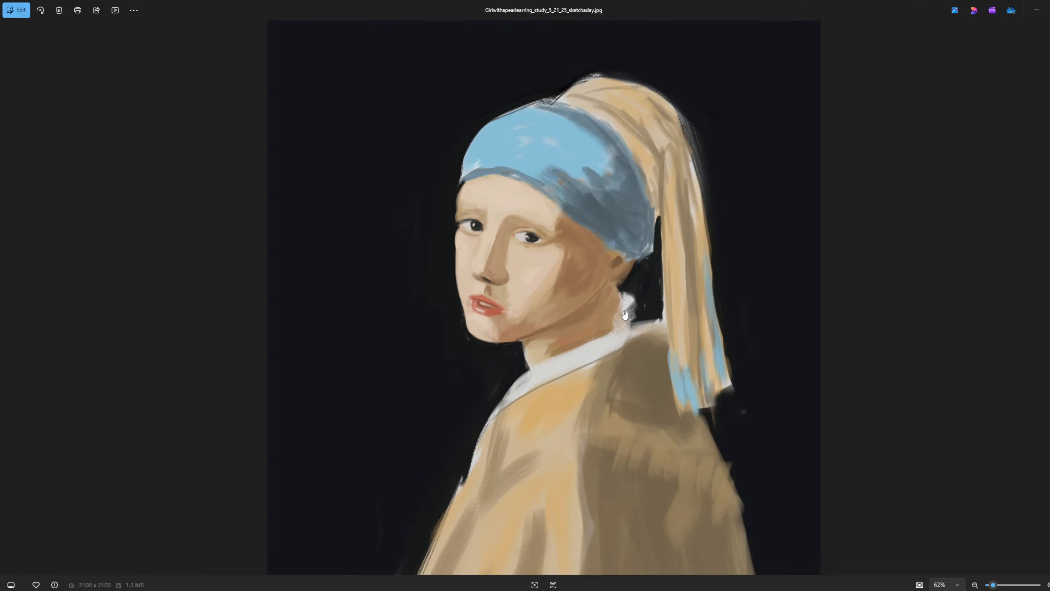
scroll(624, 315, up, 5)
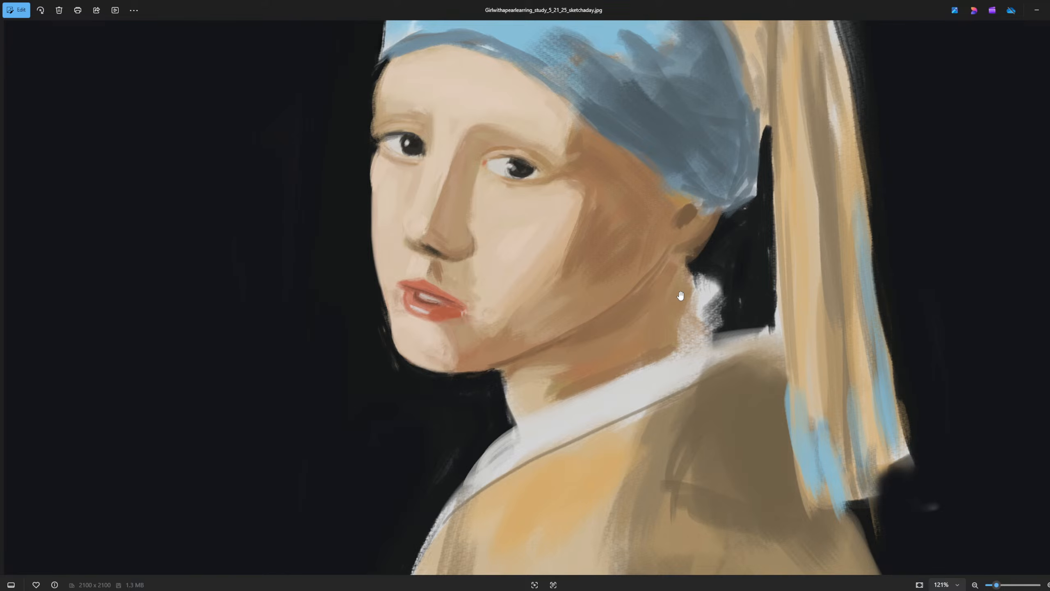
Step: Examine the Girl with a Pearl Earring study, checking the whole composition and the details of the face
scroll(469, 262, down, 5)
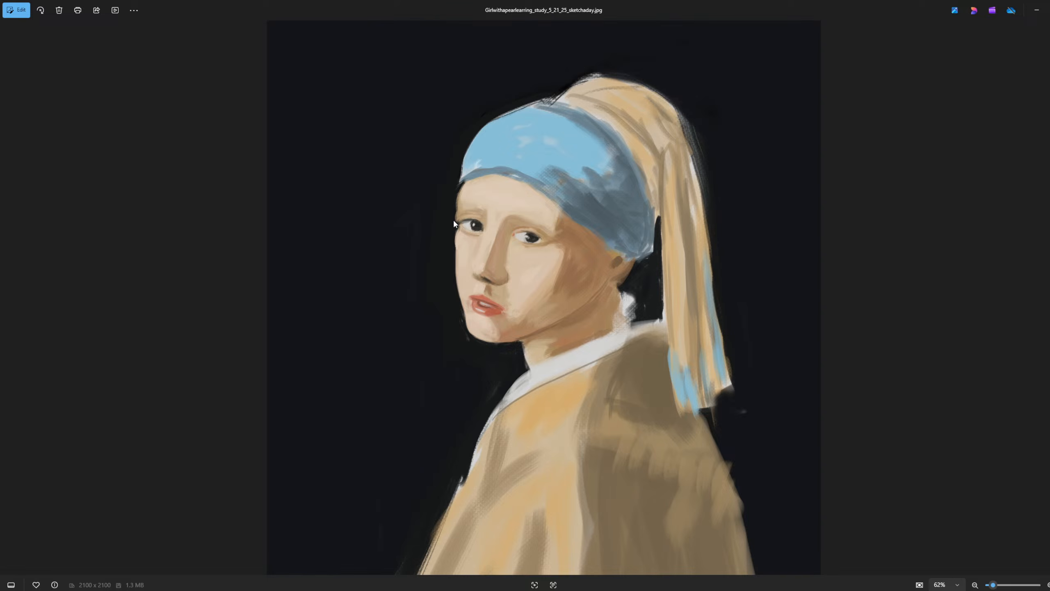
scroll(452, 220, up, 8)
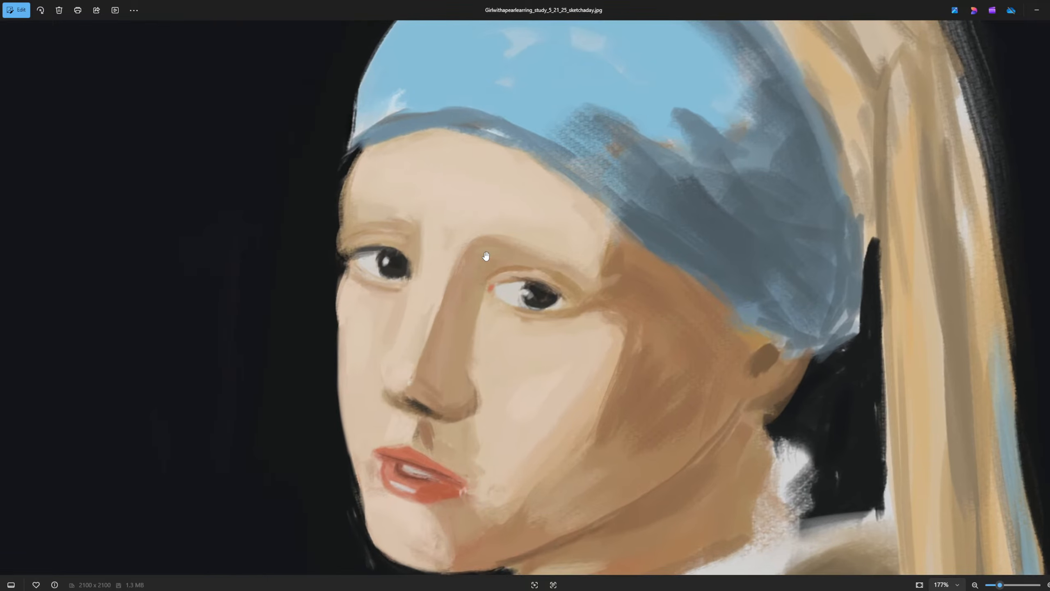
scroll(486, 256, down, 8)
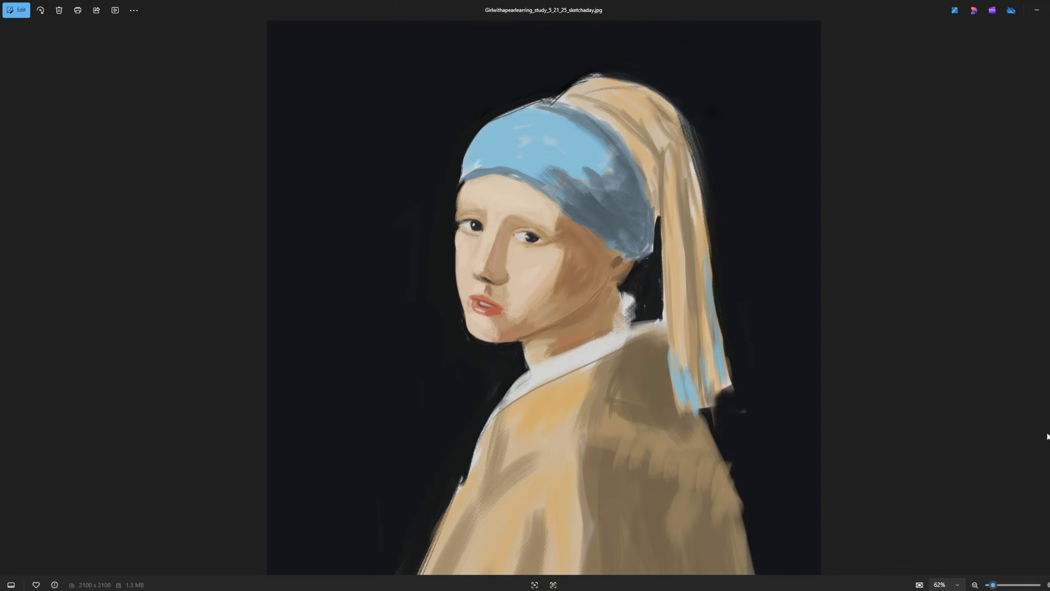
Step: Compare the Girl with a Pearl Earring study with the neighbouring portrait studies and the face construction sheet
click(23, 300)
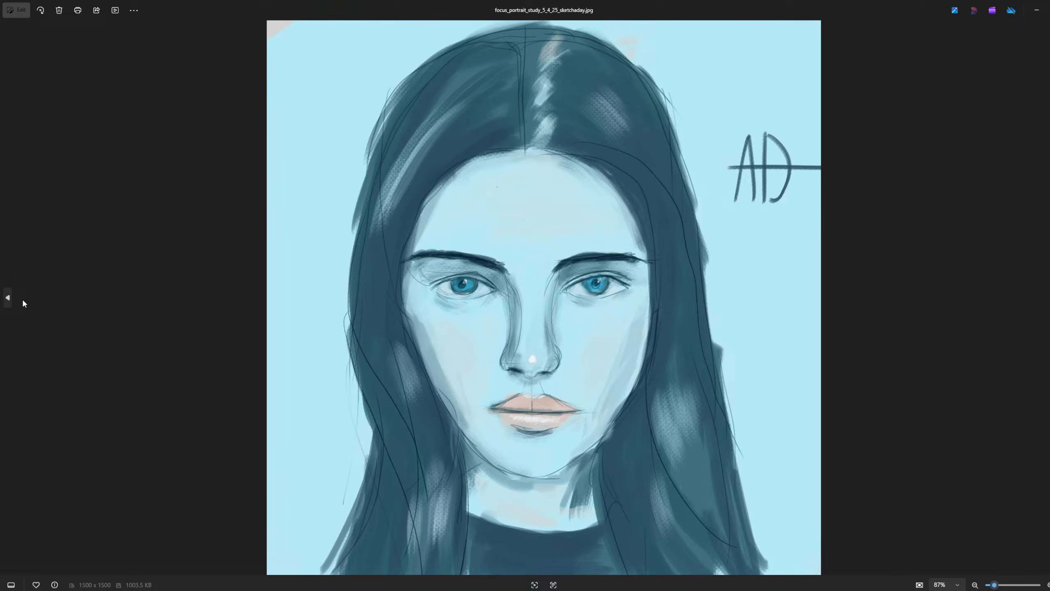
click(23, 303)
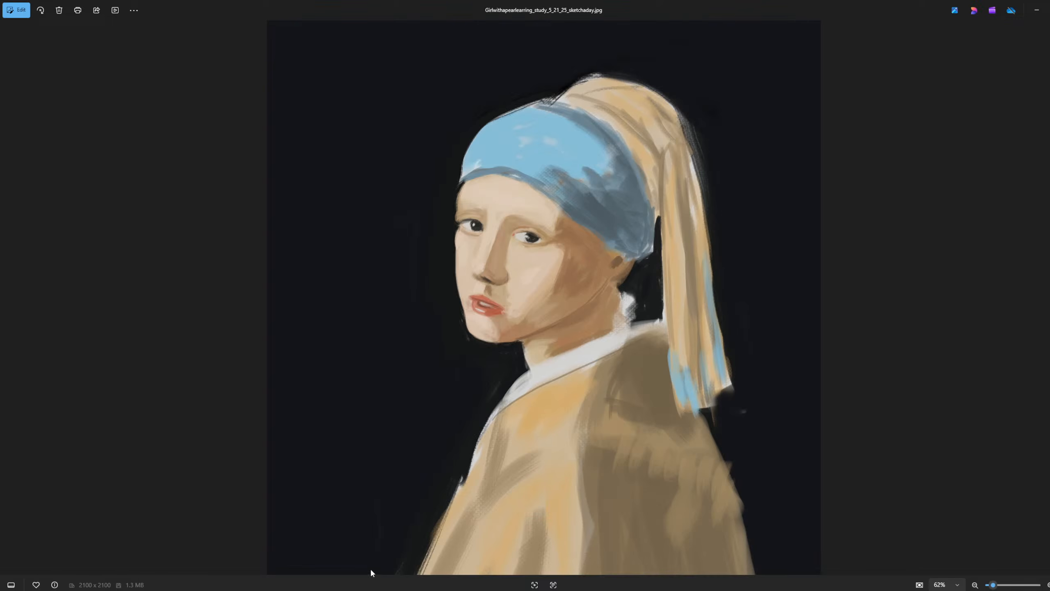
mouse_move(374, 573)
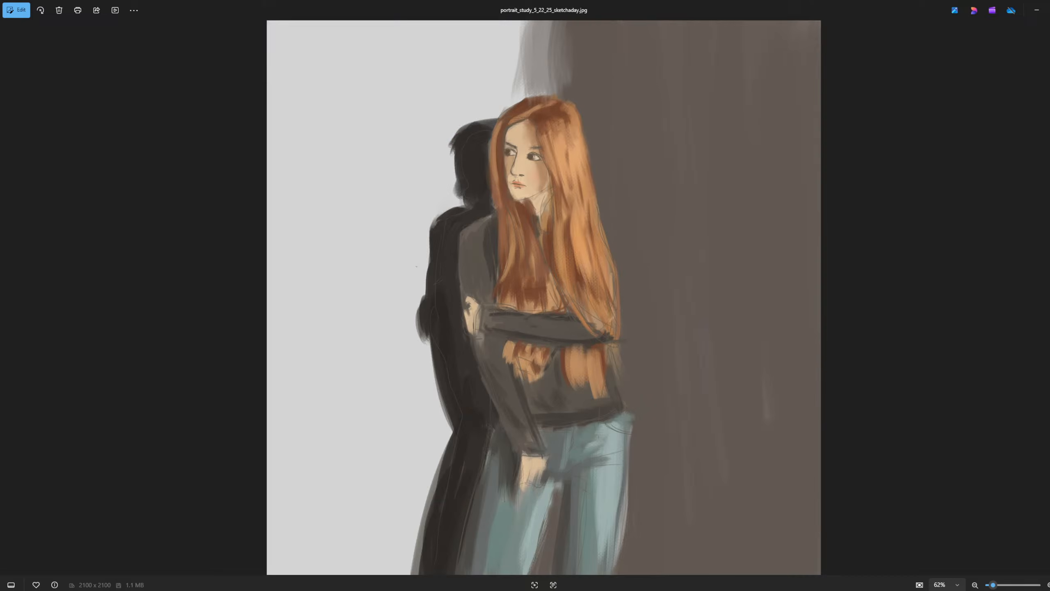
click(2, 290)
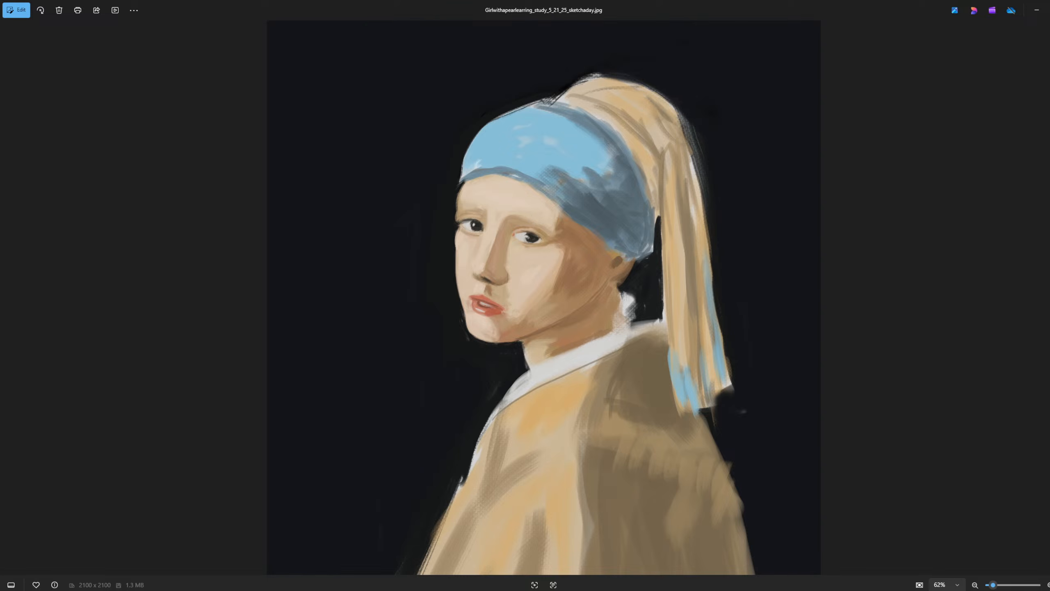
key(Right)
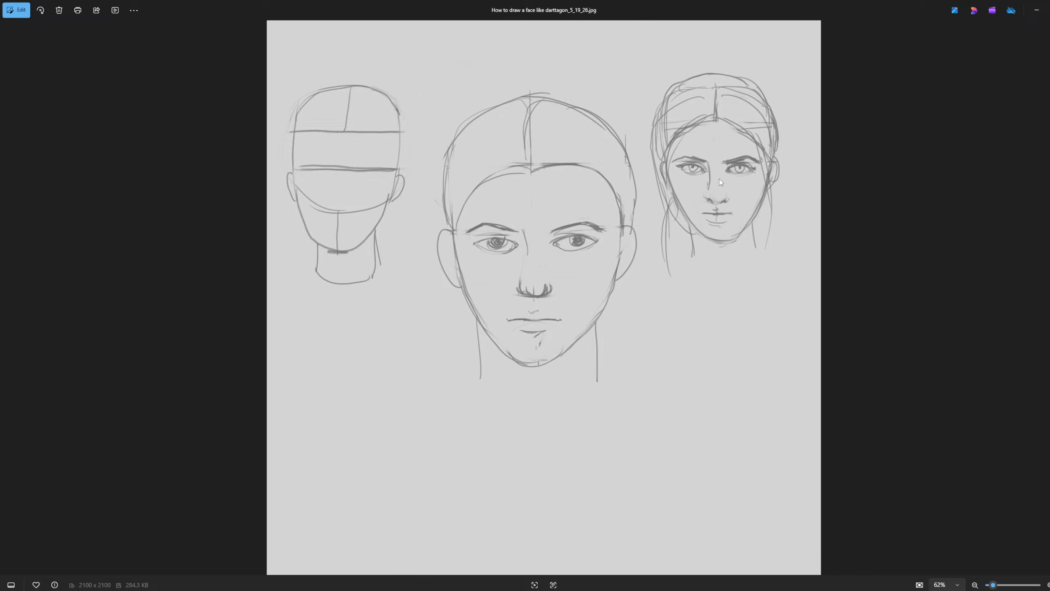
click(3, 301)
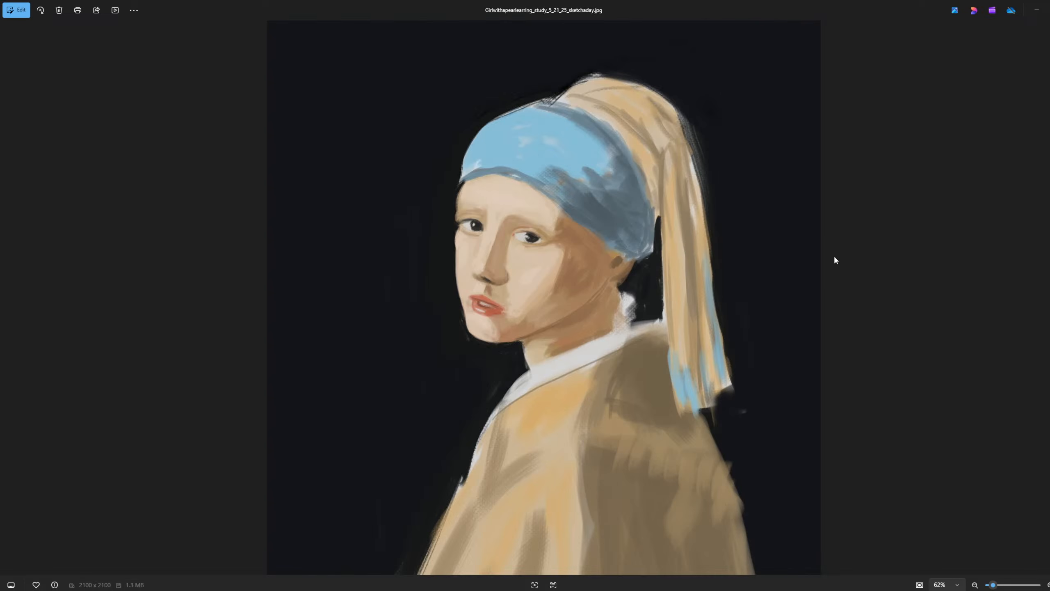
Step: View the "How to draw a face" construction sheet and the teal portrait sketch dated 5_9_25
key(Right)
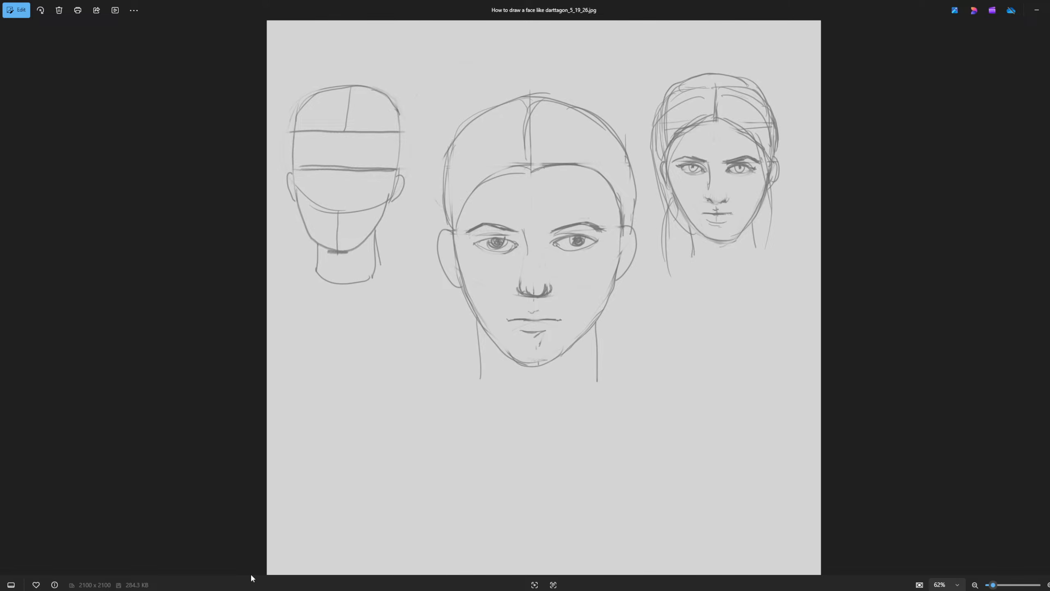
mouse_move(321, 590)
scroll(638, 83, up, 1)
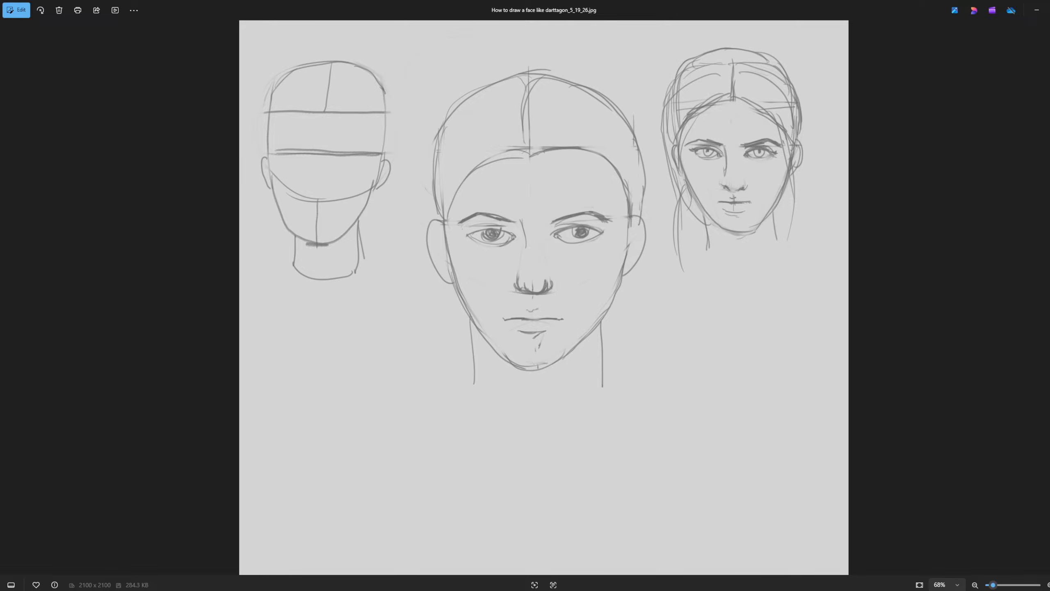
key(Right)
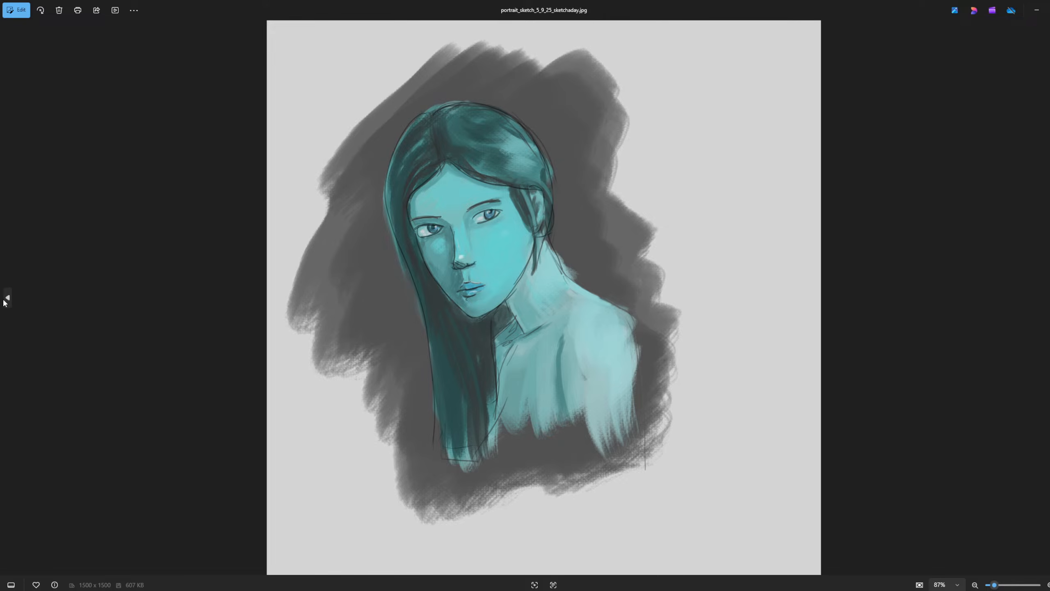
click(6, 298)
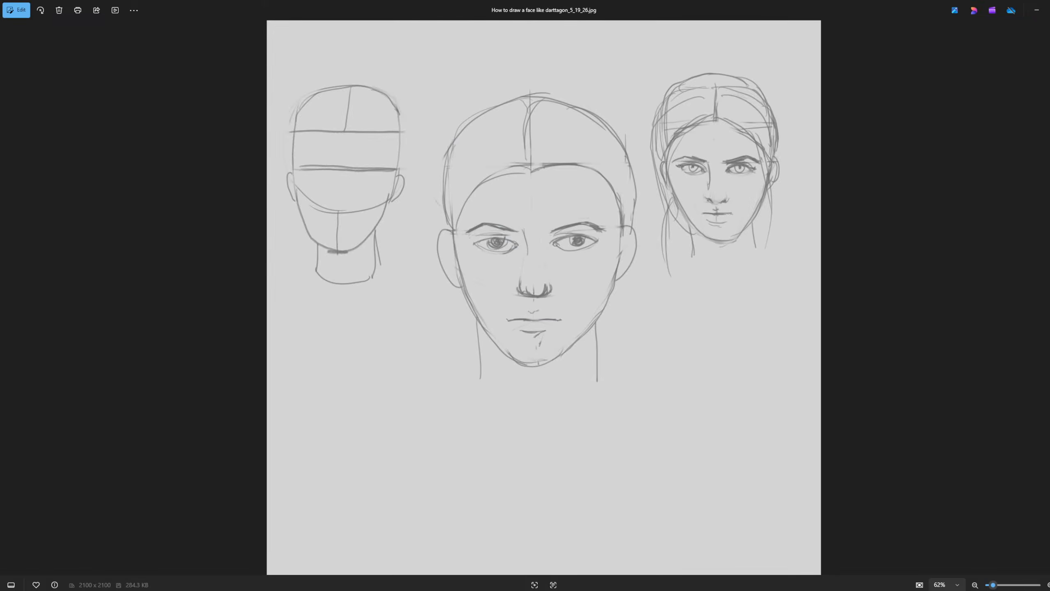
Step: Open portrait_study_5_22_25_sketchaday.jpg and inspect the red-haired woman's face and hair up close
mouse_move(399, 581)
click(445, 572)
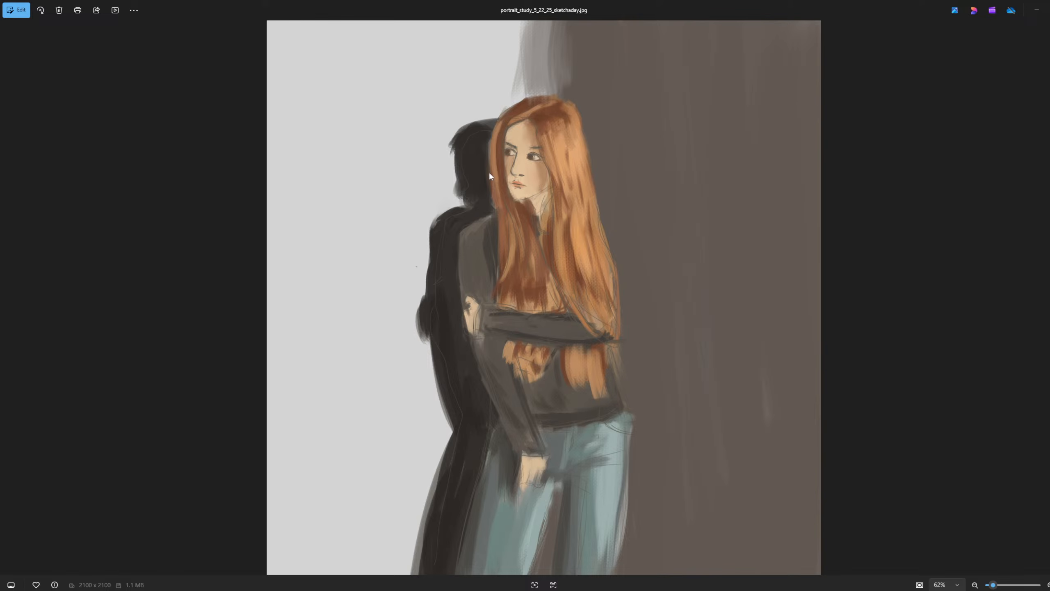
scroll(490, 176, up, 5)
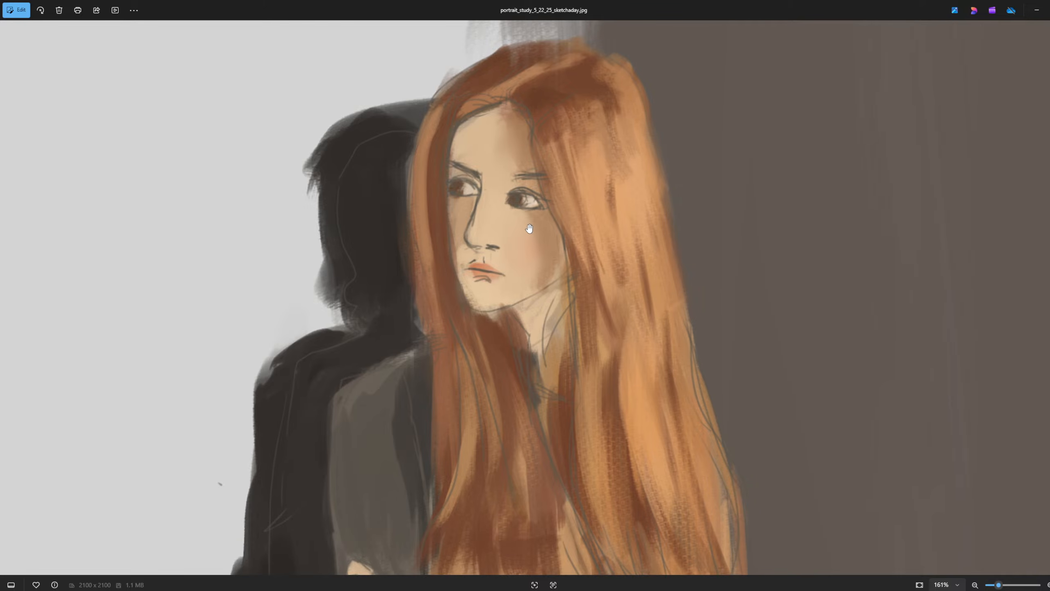
scroll(526, 213, down, 5)
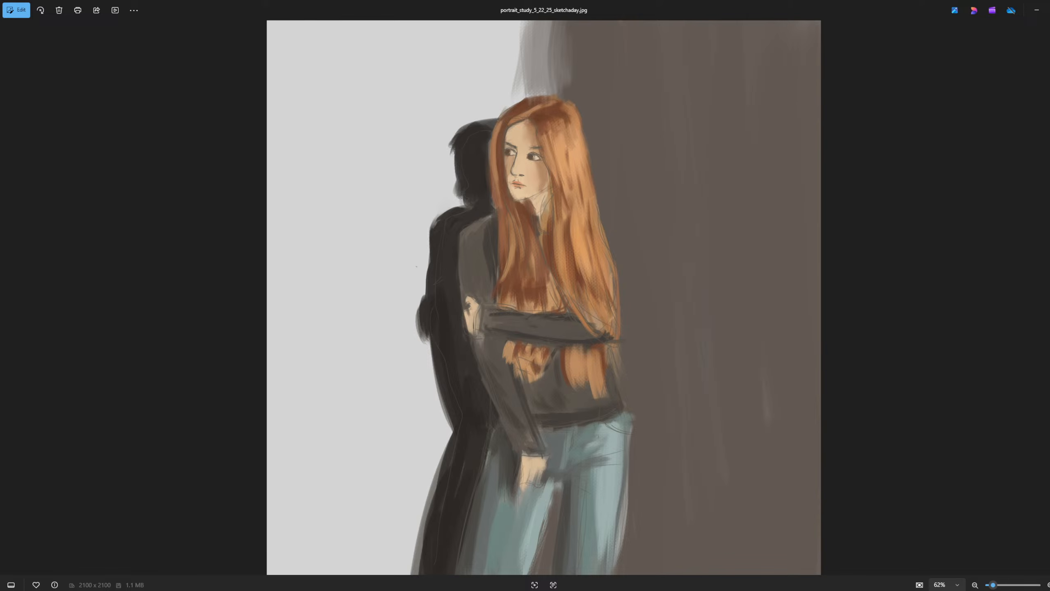
Step: Show portrait_study_5_23_25_sketchaday.jpg and look over the koi mermaid painting
key(Right)
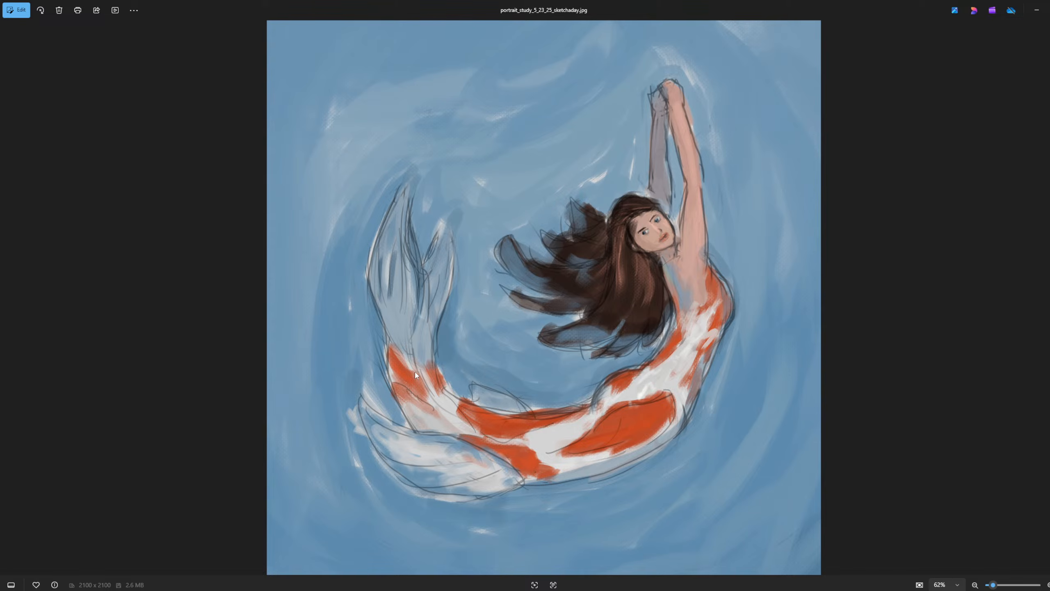
scroll(489, 319, up, 1)
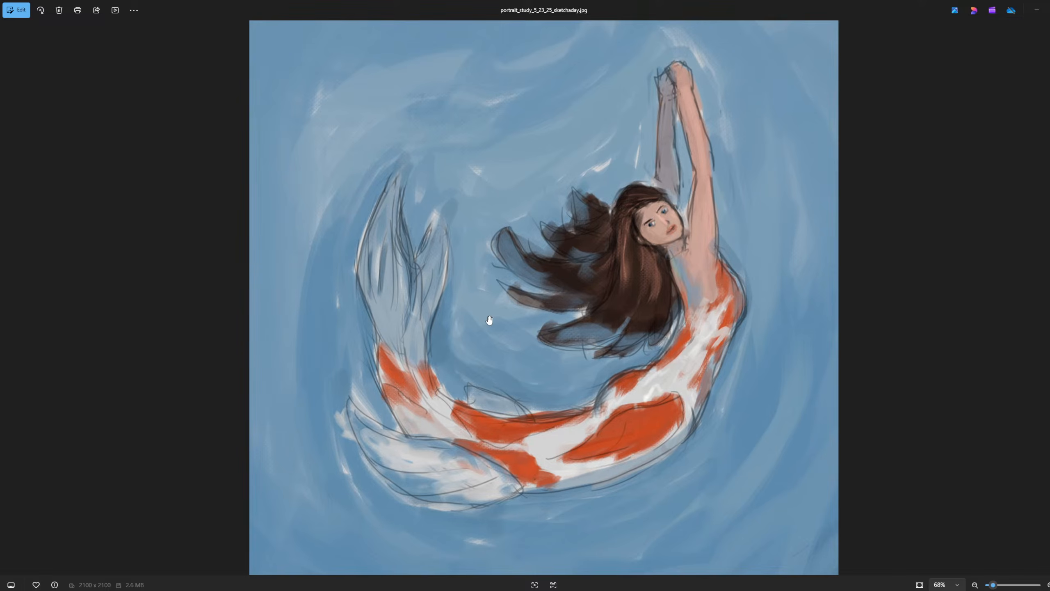
scroll(732, 275, down, 1)
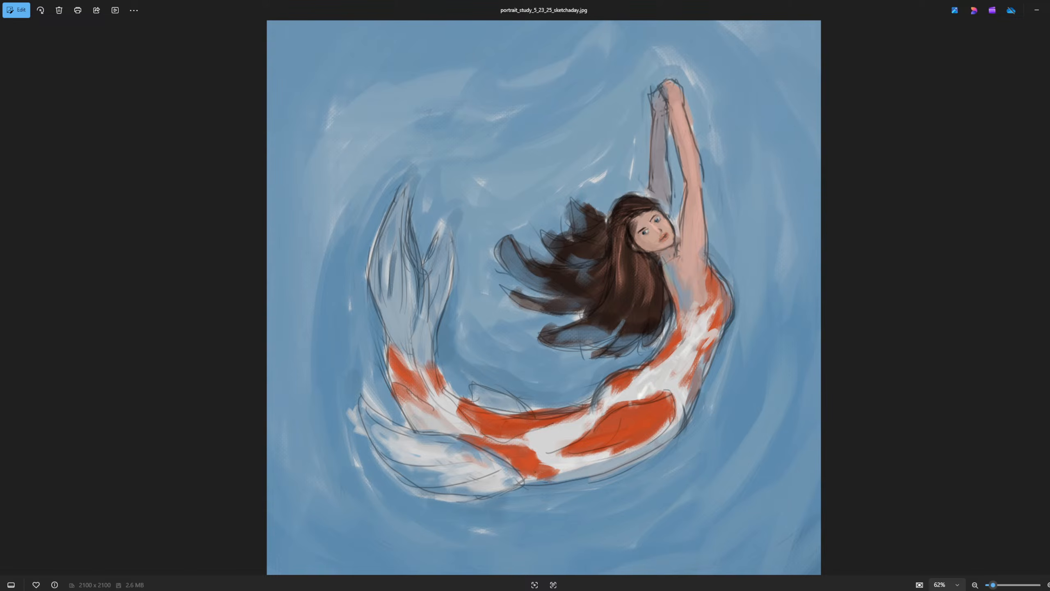
Step: Show portrait_study_5_24_25_sketchaday.jpg and inspect the light and shadow on the woman's face up close
key(Right)
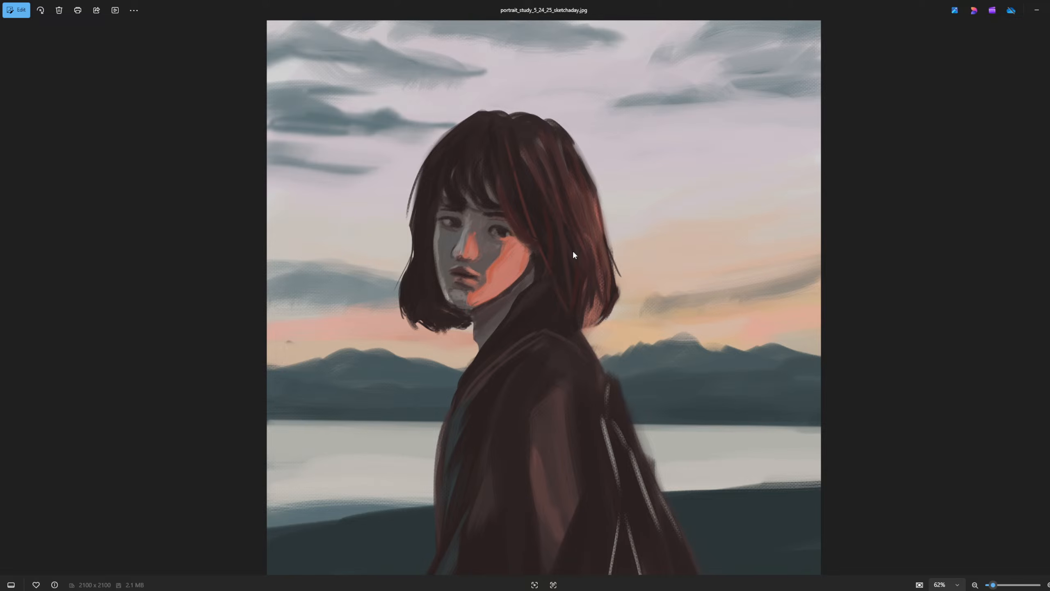
scroll(573, 251, up, 5)
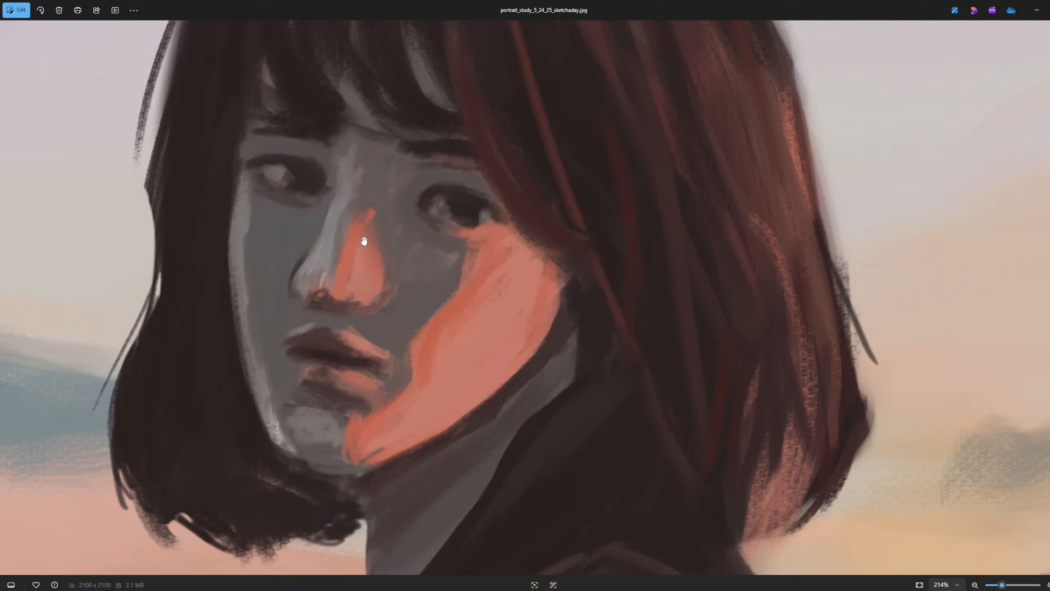
scroll(364, 241, down, 5)
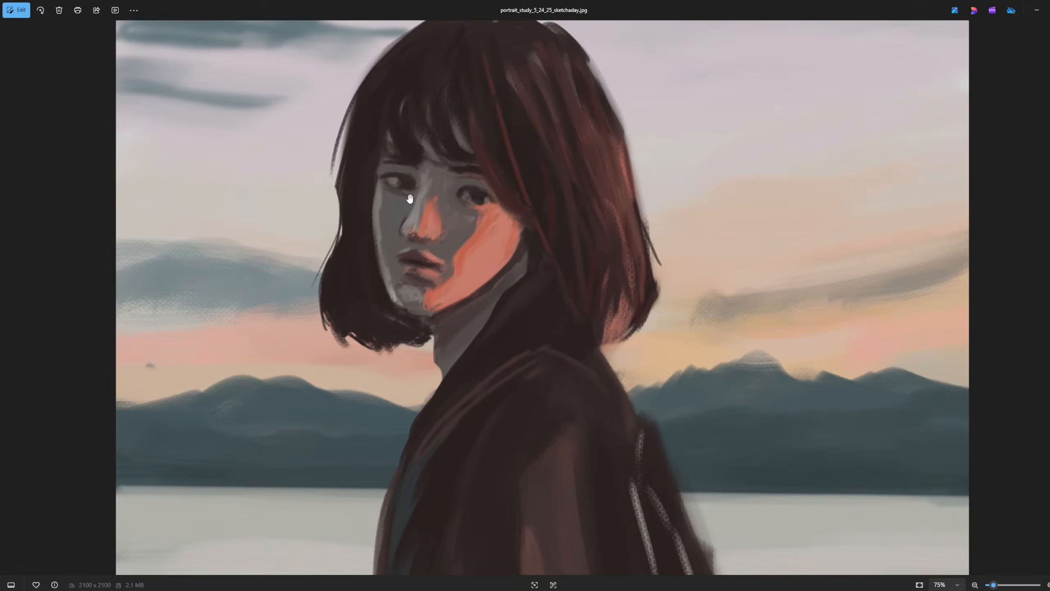
scroll(997, 311, down, 2)
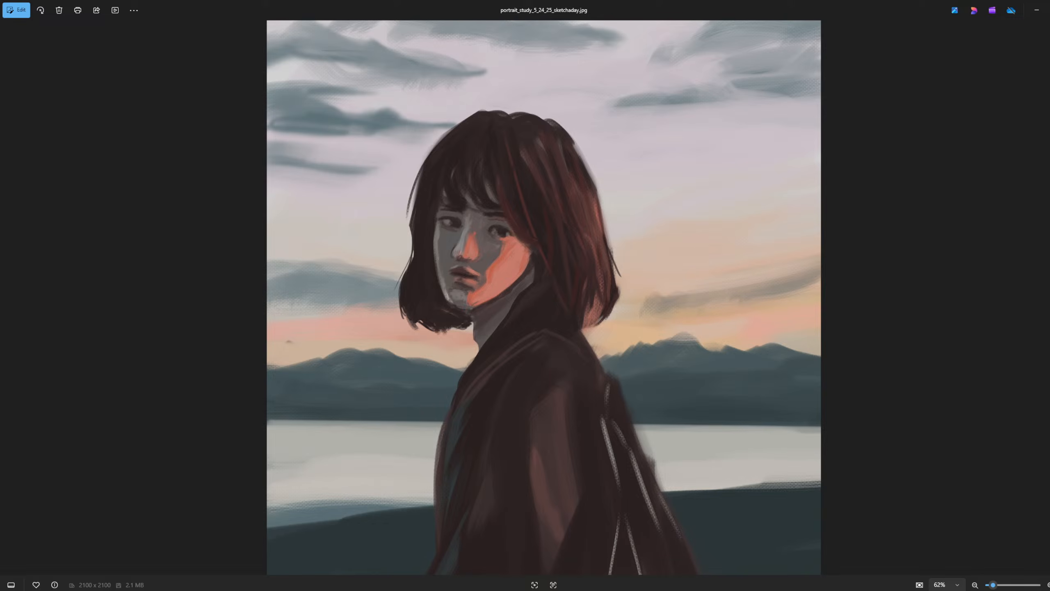
Step: View the portrait studies dated 5_25_25 and 5_26_25, inspecting the eyes and facial shading of the second one up close
key(Right)
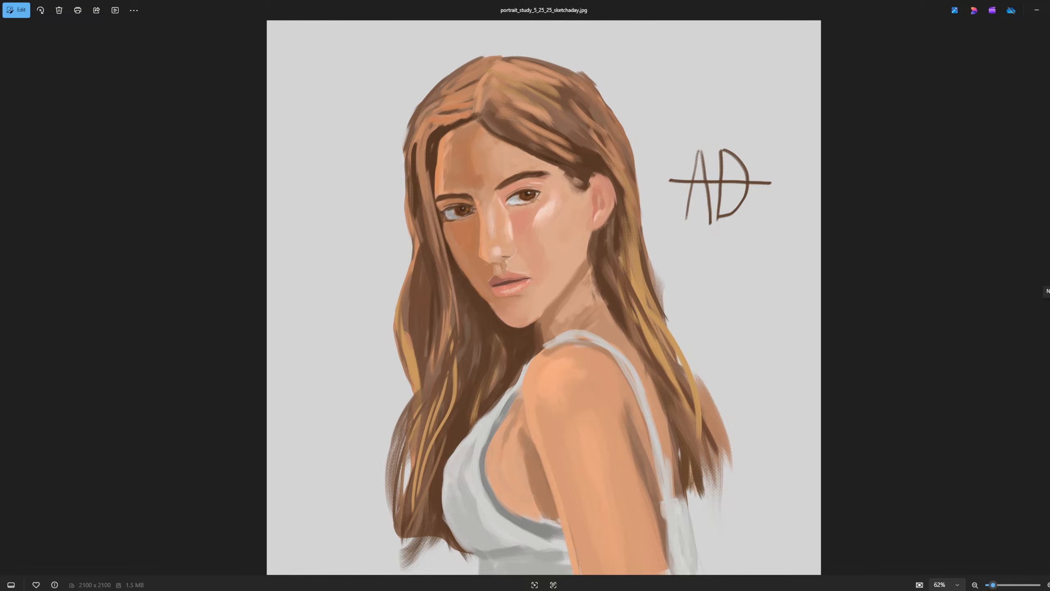
key(Right)
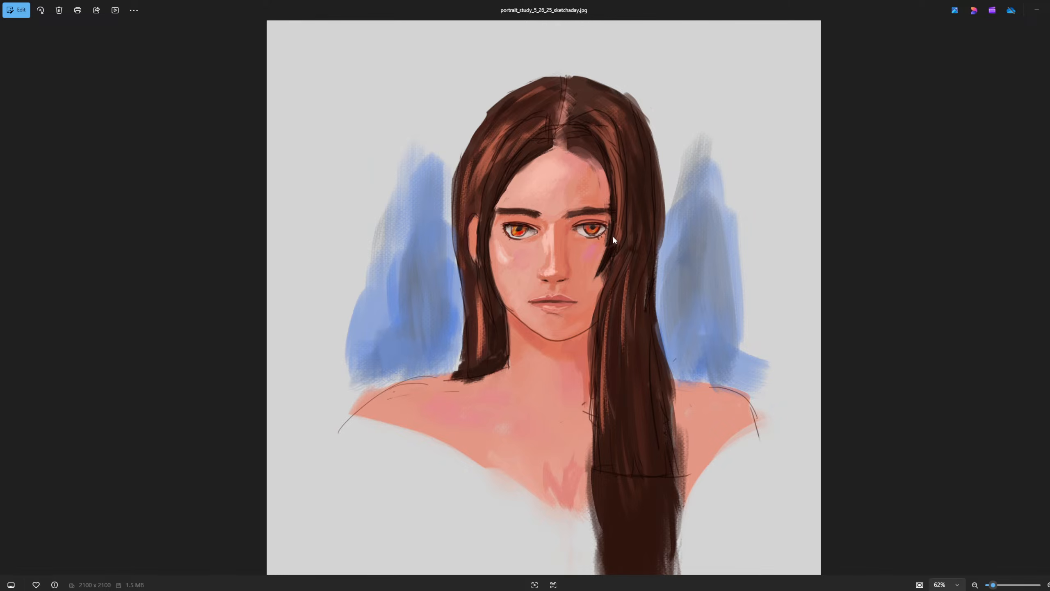
scroll(611, 235, up, 2)
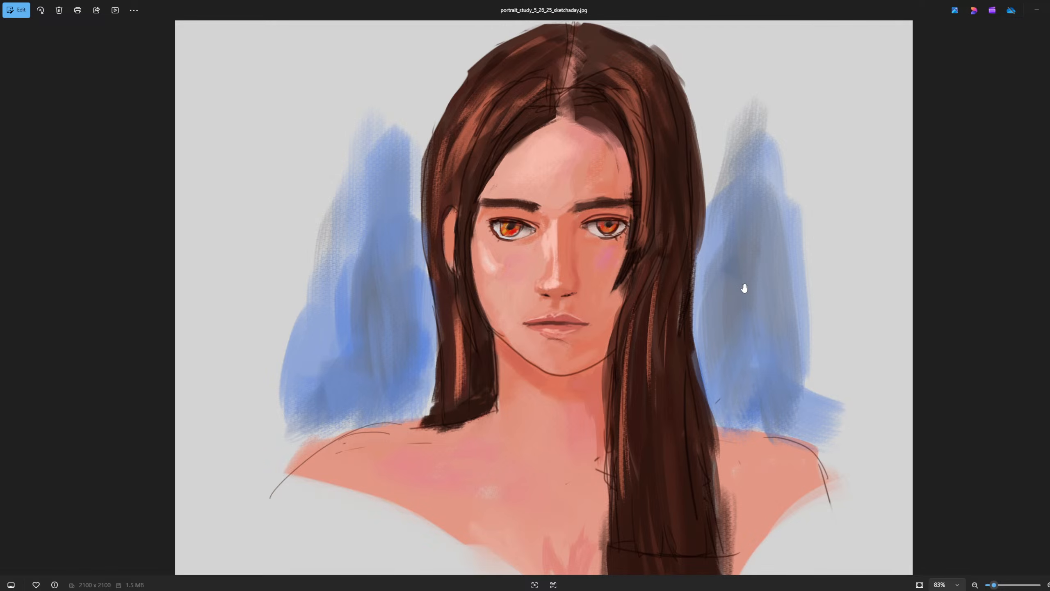
scroll(505, 230, up, 7)
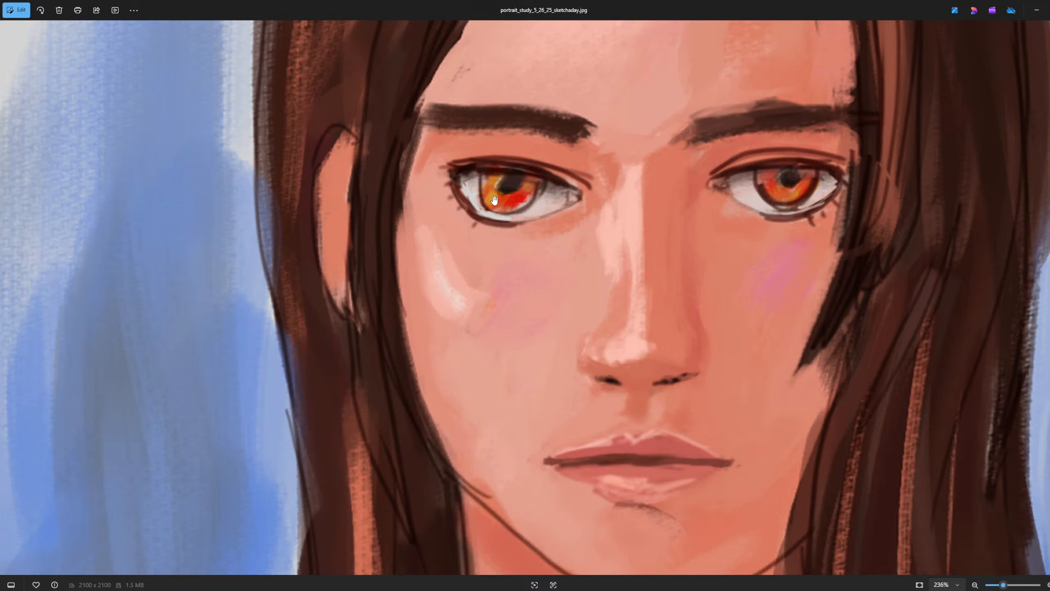
scroll(668, 219, down, 3)
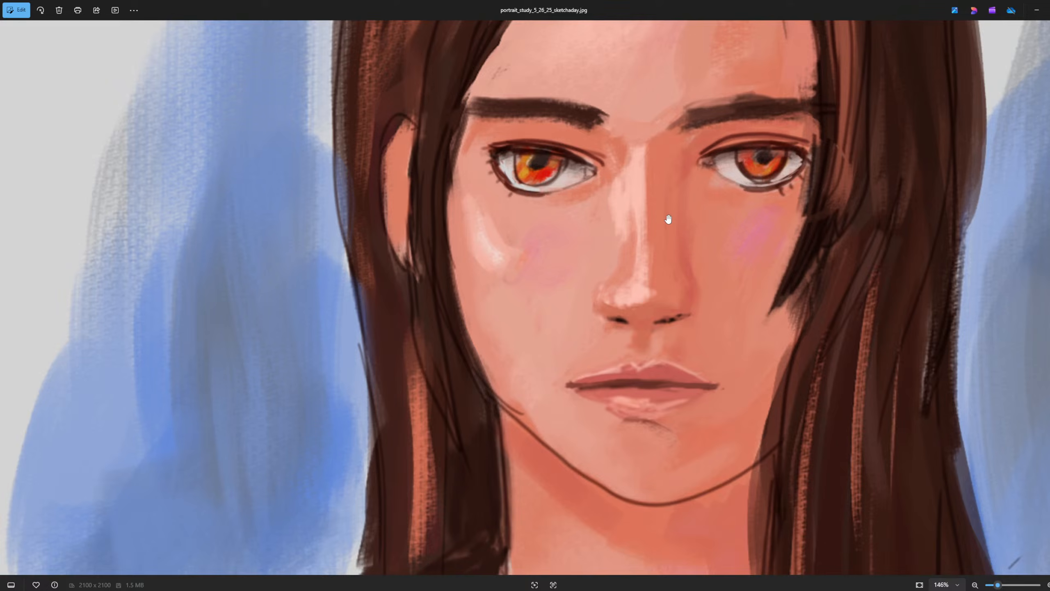
scroll(777, 204, down, 4)
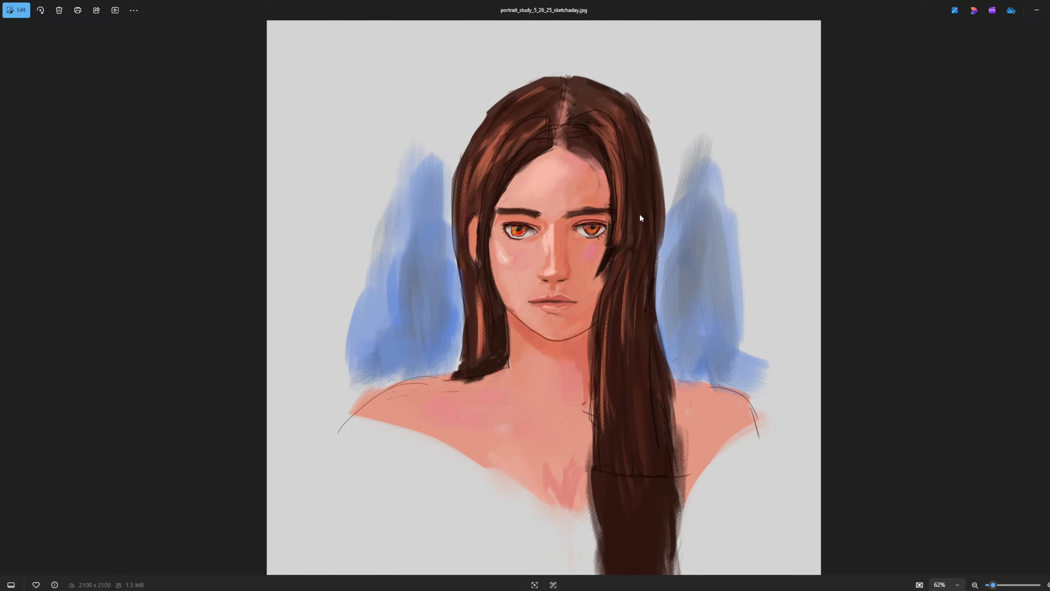
scroll(499, 257, up, 1)
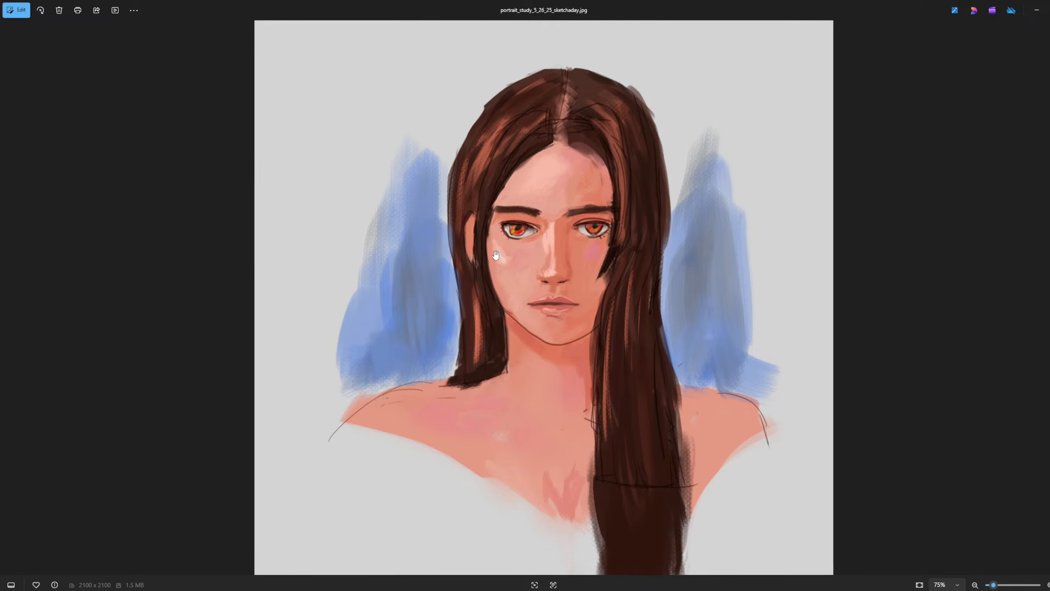
scroll(495, 256, up, 2)
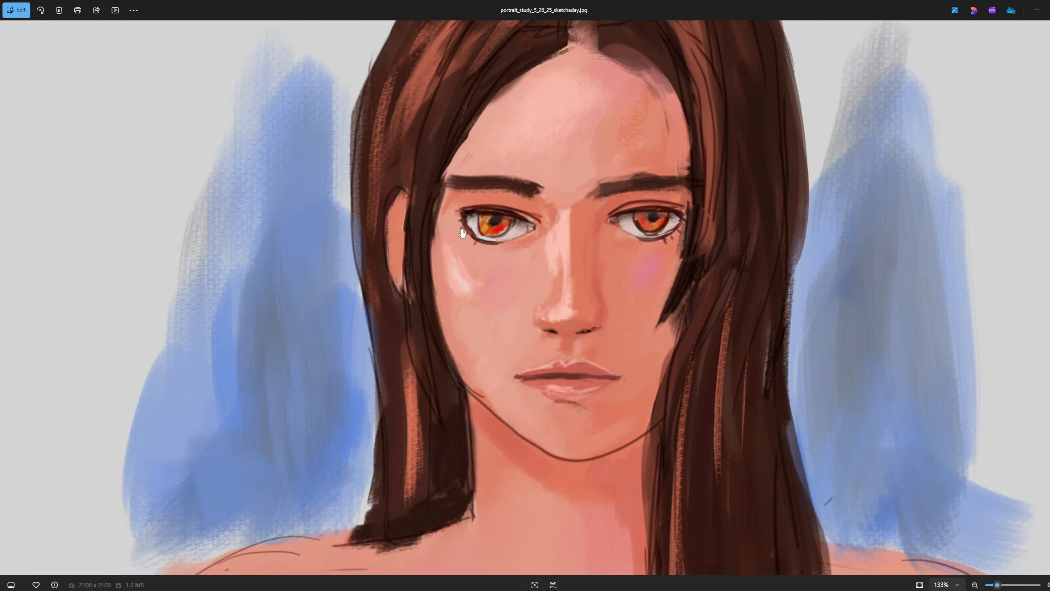
scroll(462, 233, down, 3)
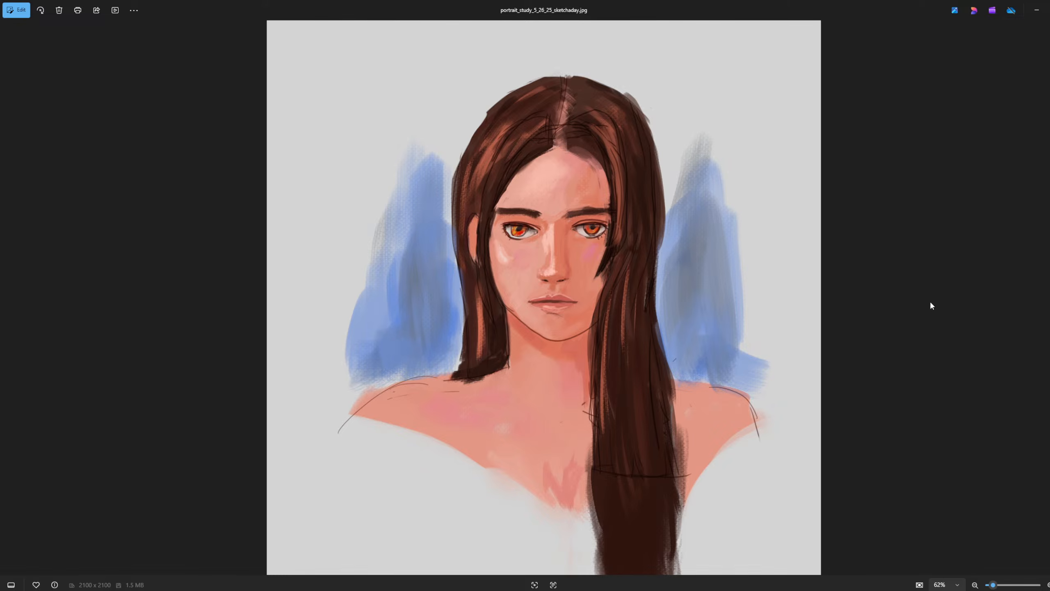
Step: Show "Sargent master study_5_27_26.jpg" and look over the seated woman's figure and the painted background
key(Right)
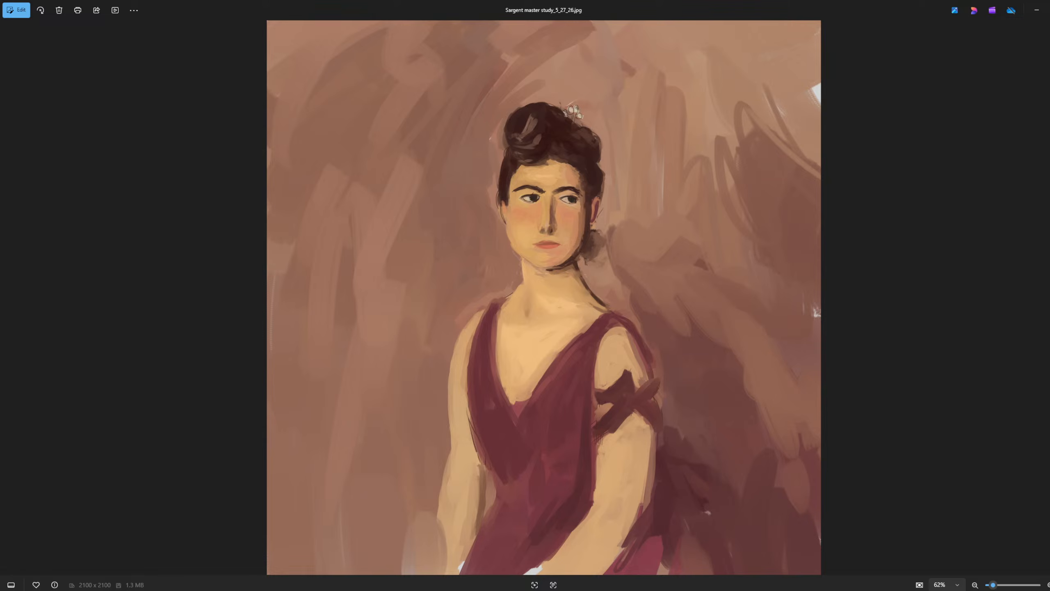
mouse_move(360, 566)
scroll(850, 284, up, 1)
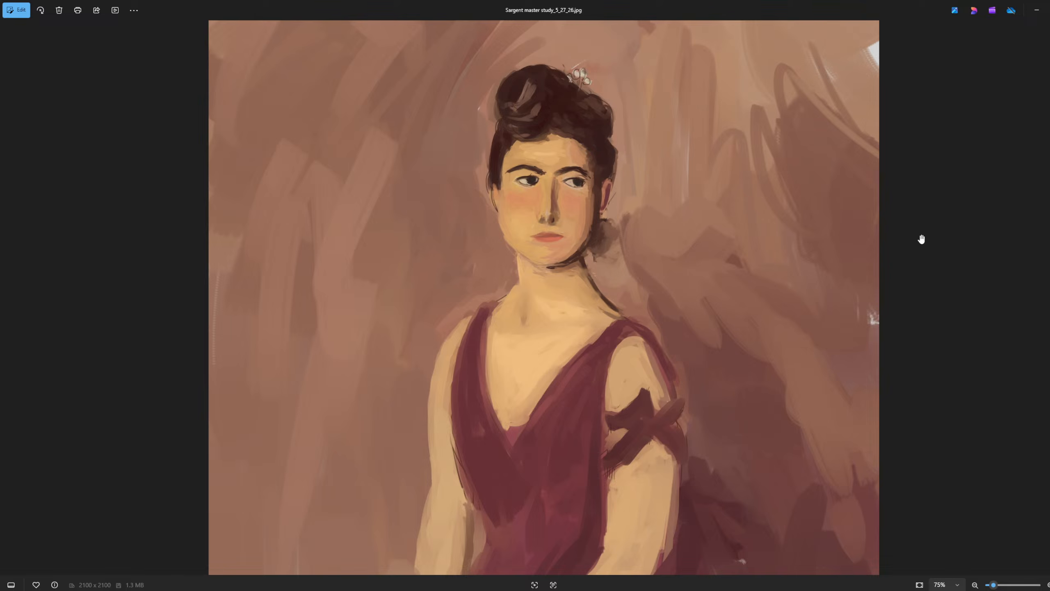
scroll(921, 239, down, 1)
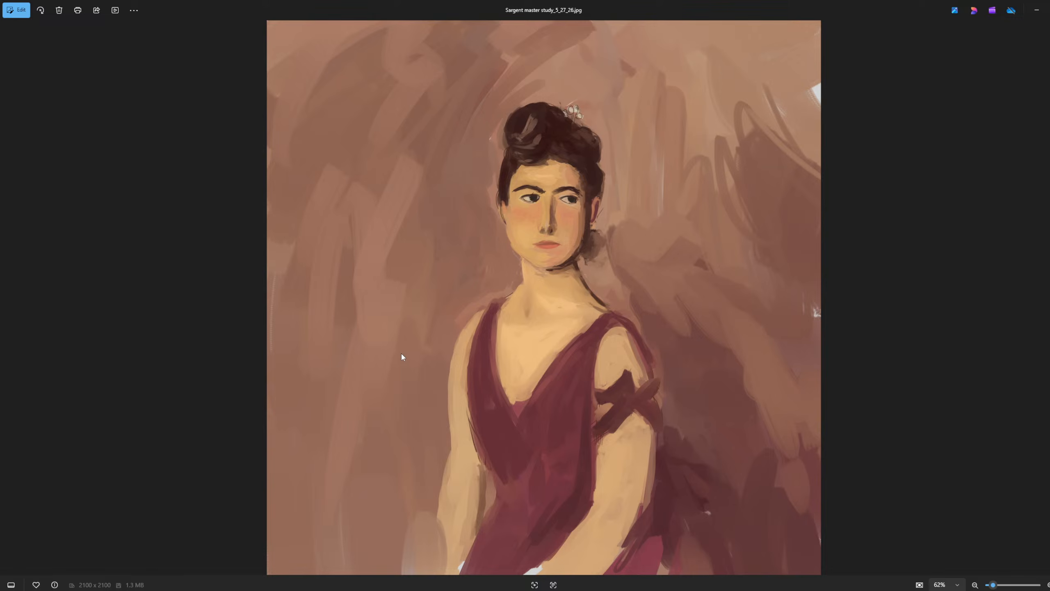
Step: Inspect the woman's face and neckline in the Sargent master study up close, peeking at Sketch_5_30_26 copy.jpg before returning
scroll(486, 212, up, 1)
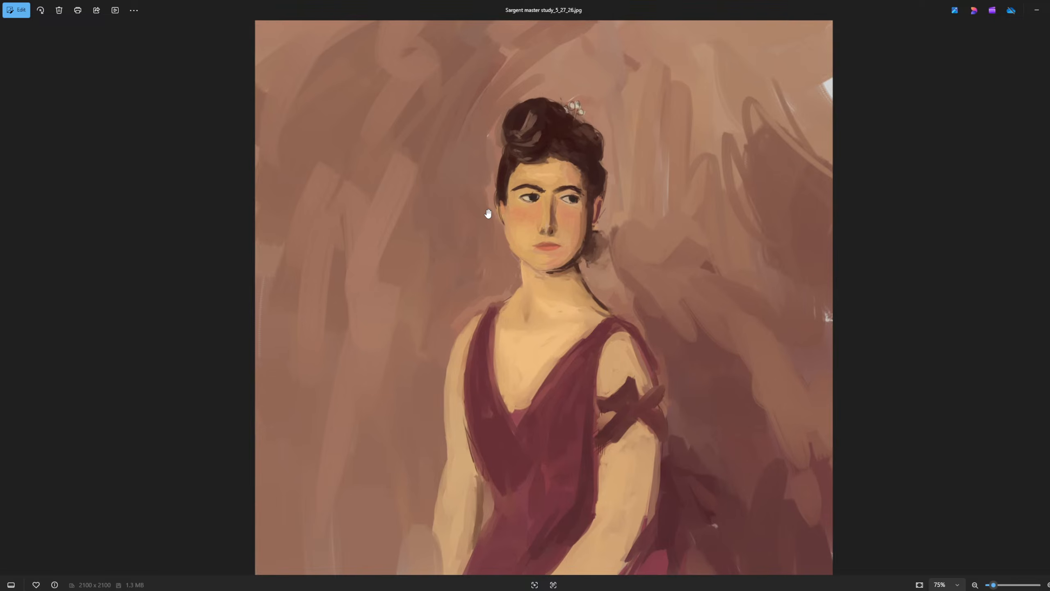
scroll(542, 213, up, 1)
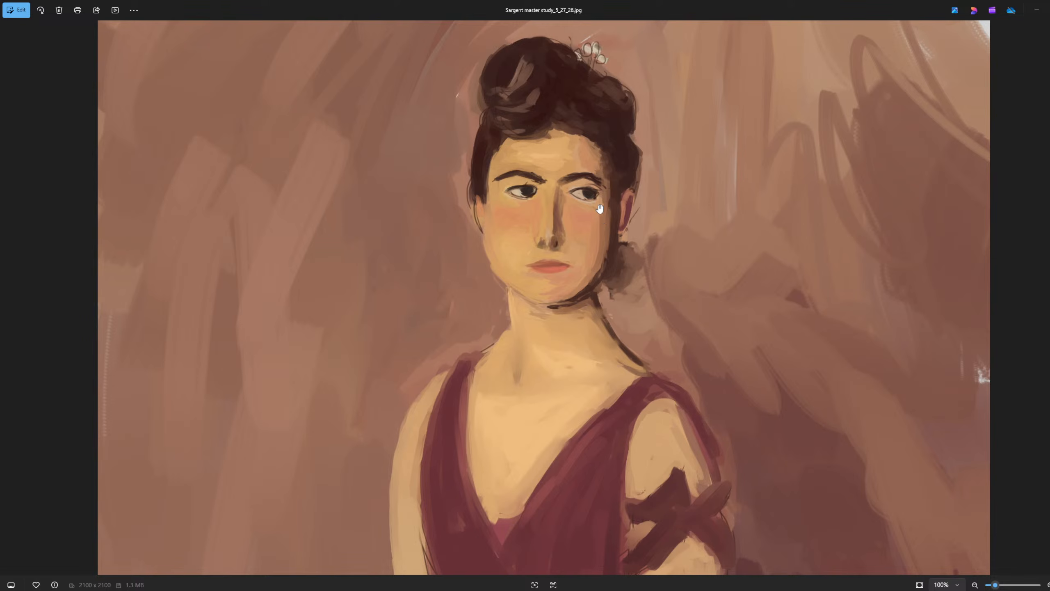
scroll(703, 218, up, 1)
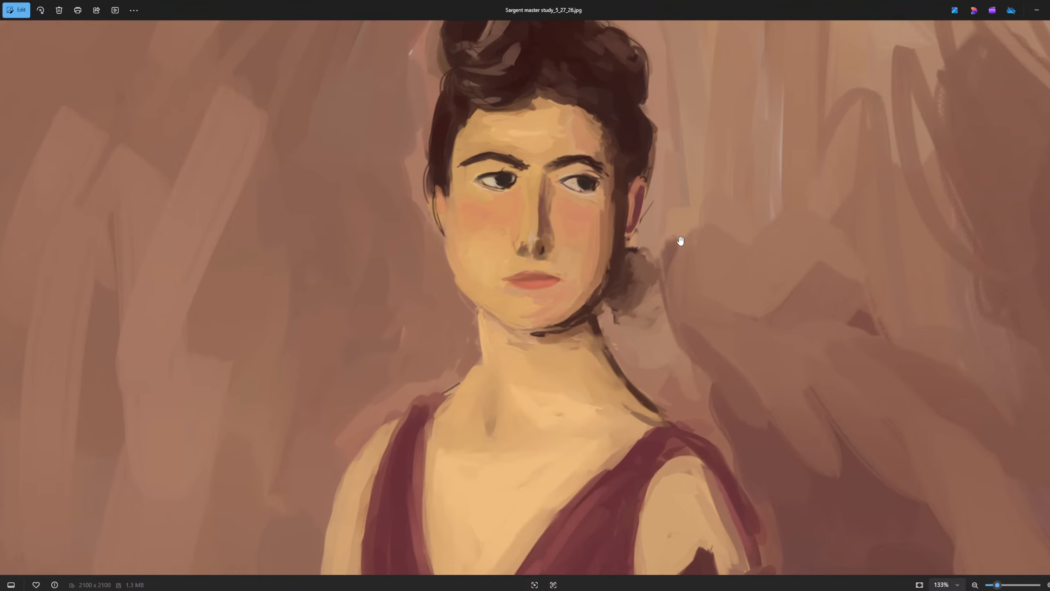
scroll(728, 275, down, 1)
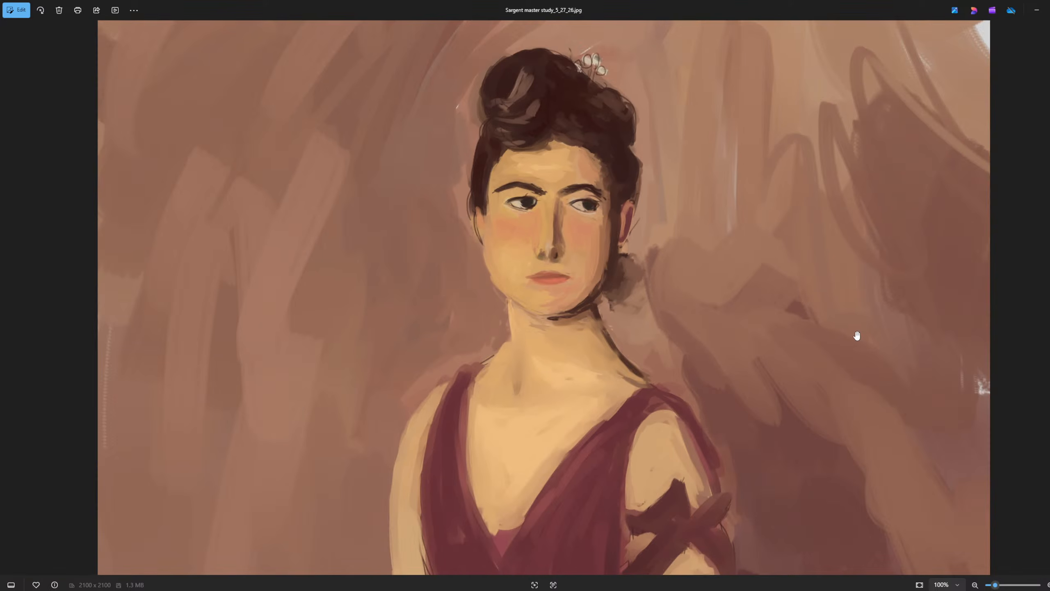
scroll(600, 397, down, 2)
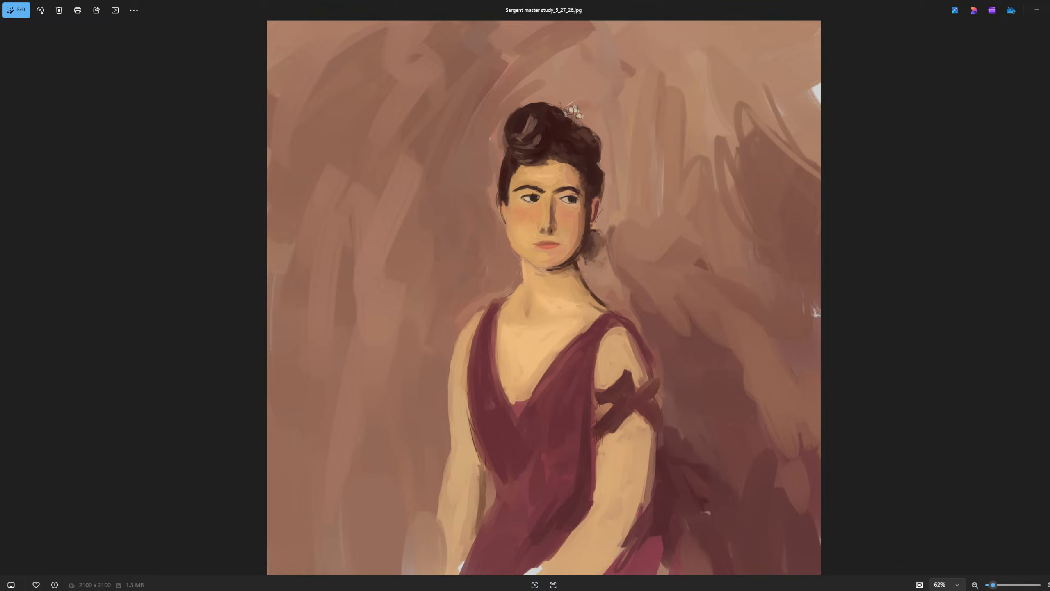
key(Right)
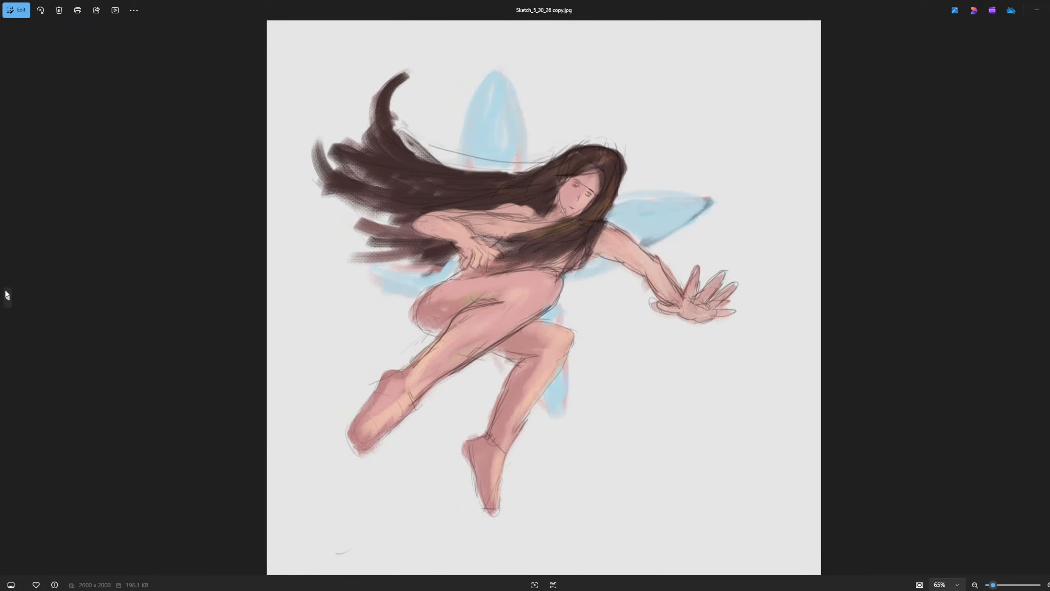
click(7, 295)
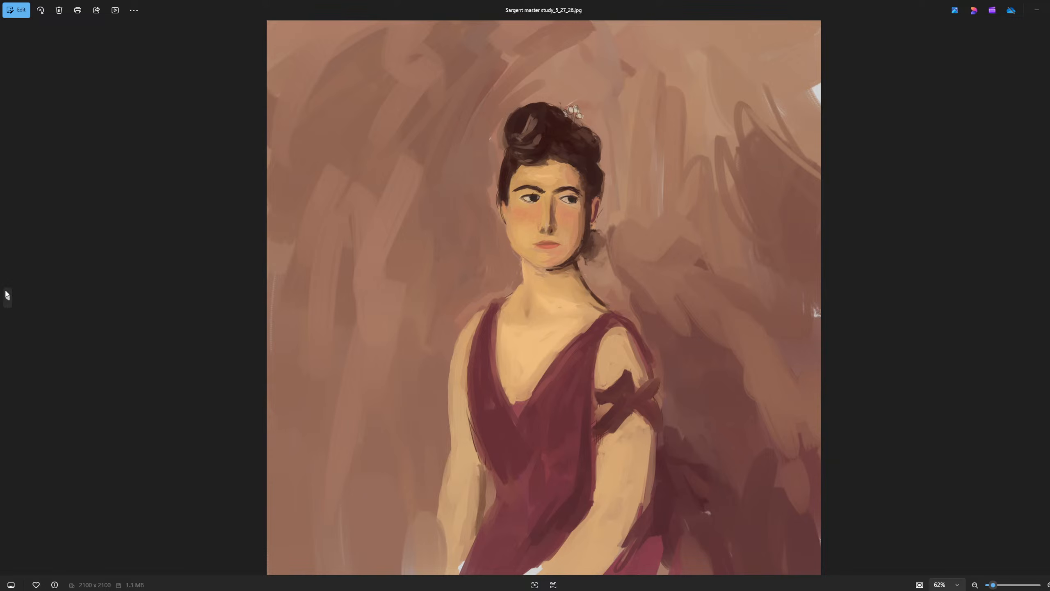
Step: Show portrait_sketch_5_28_25_sketchaday.jpg and inspect the woman's face, dark hair and shoulders up close
mouse_move(363, 590)
mouse_move(442, 582)
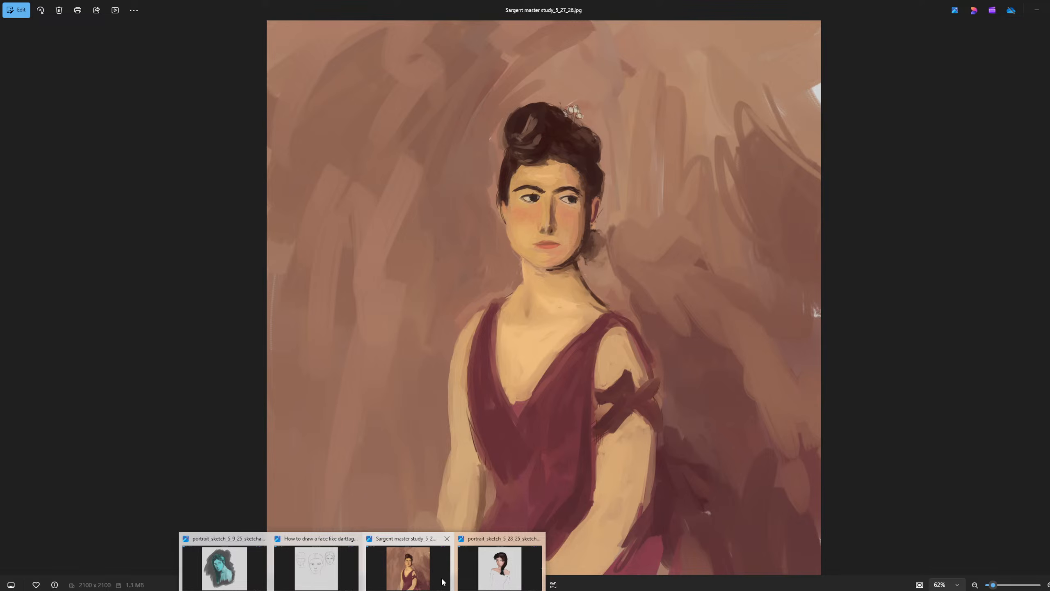
click(500, 566)
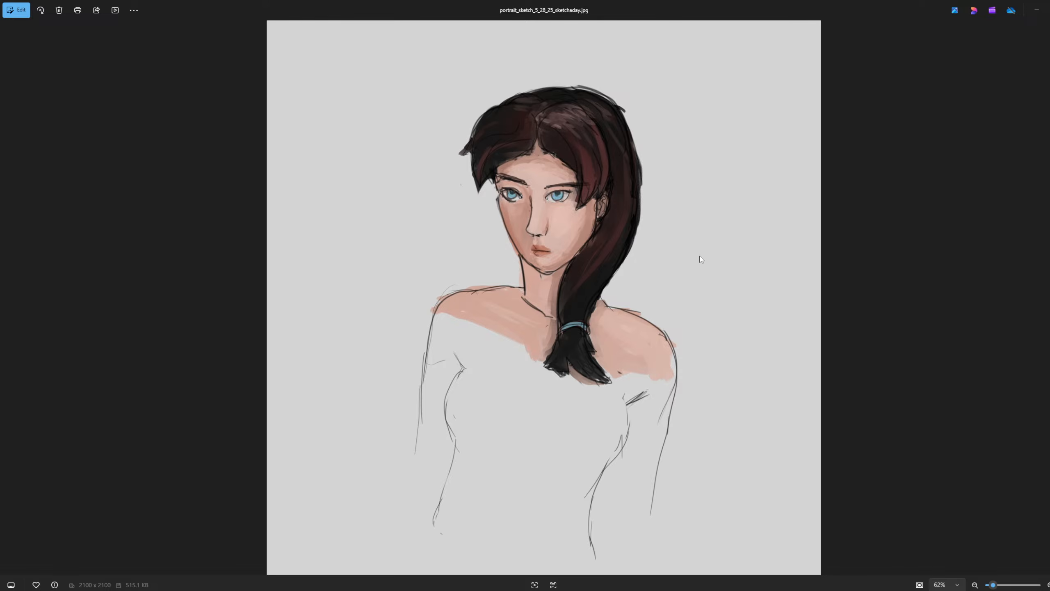
scroll(569, 234, up, 3)
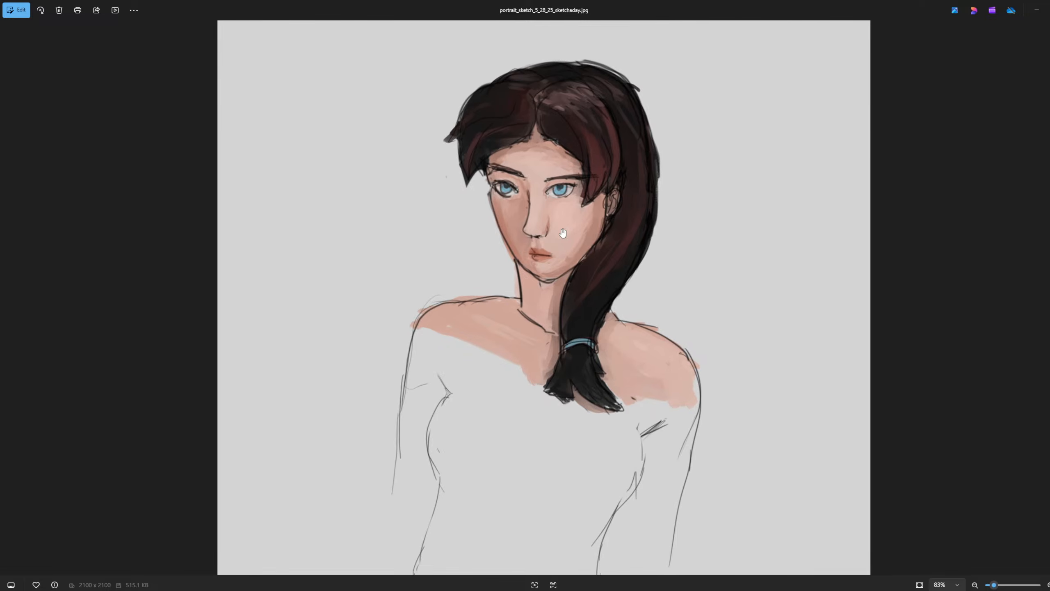
scroll(563, 233, up, 2)
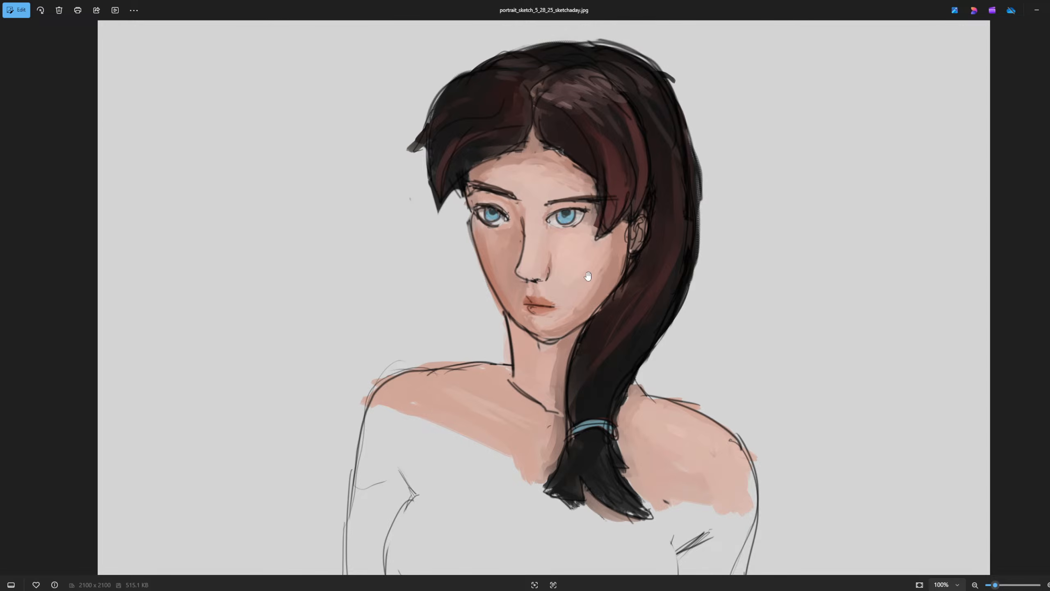
scroll(587, 276, down, 1)
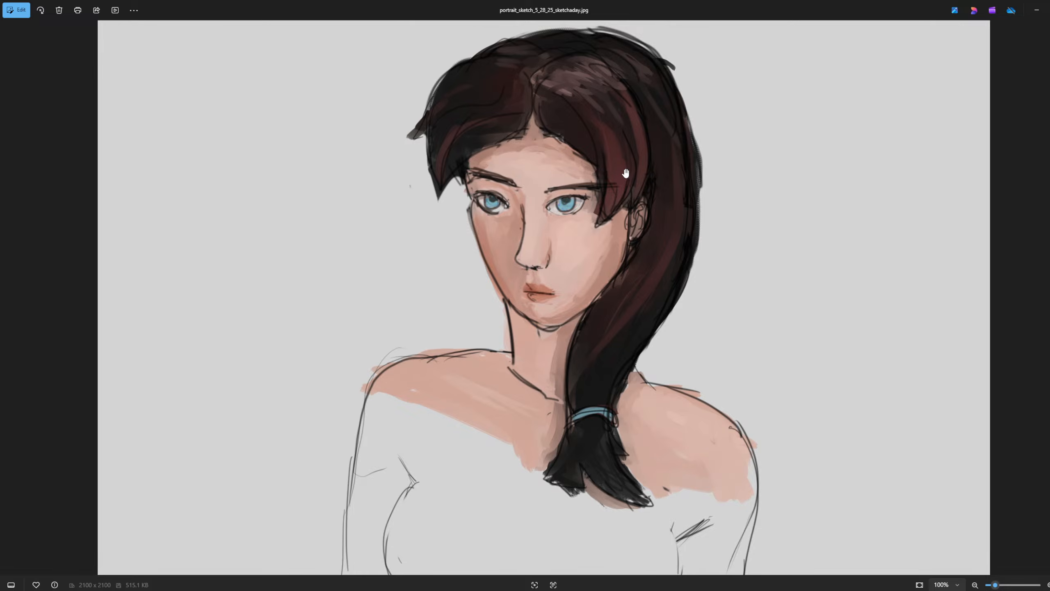
drag(625, 173, 626, 121)
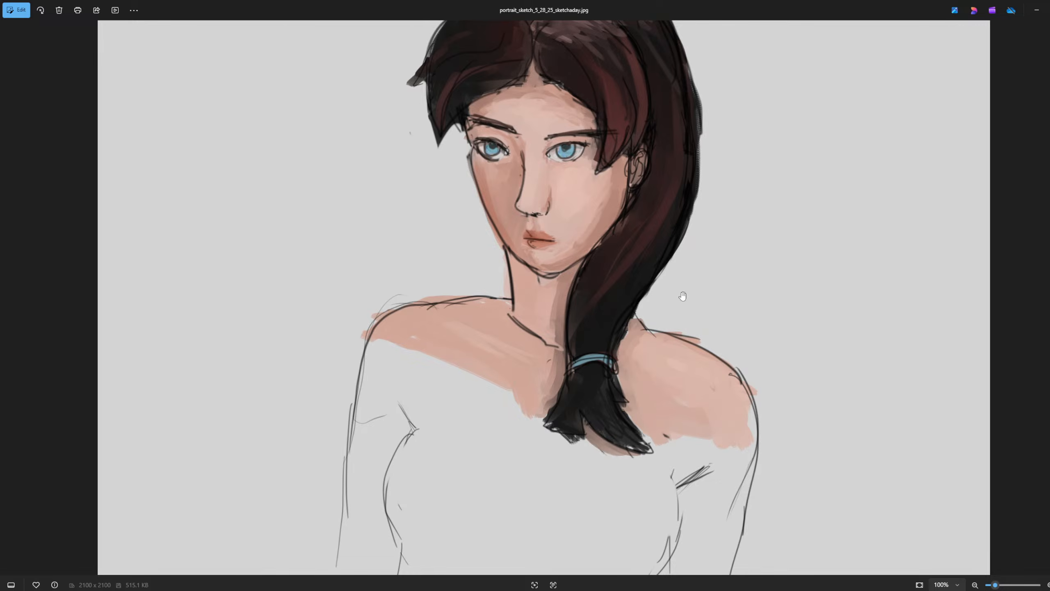
scroll(682, 295, down, 3)
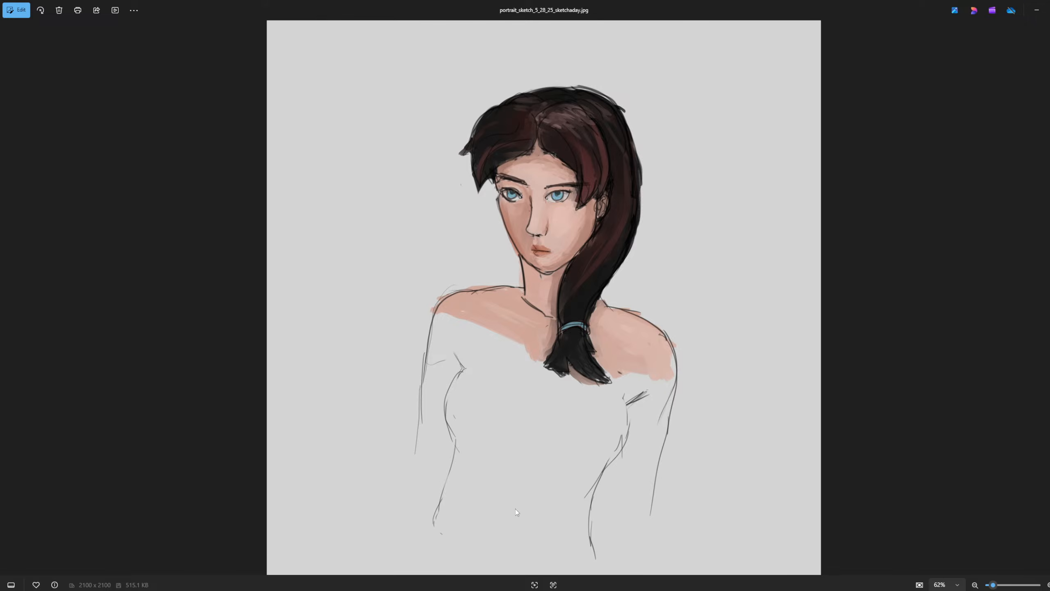
Step: Bring up study_5_29_26.jpg and inspect the eyes, facial shading and cloud-like hair up close
key(Right)
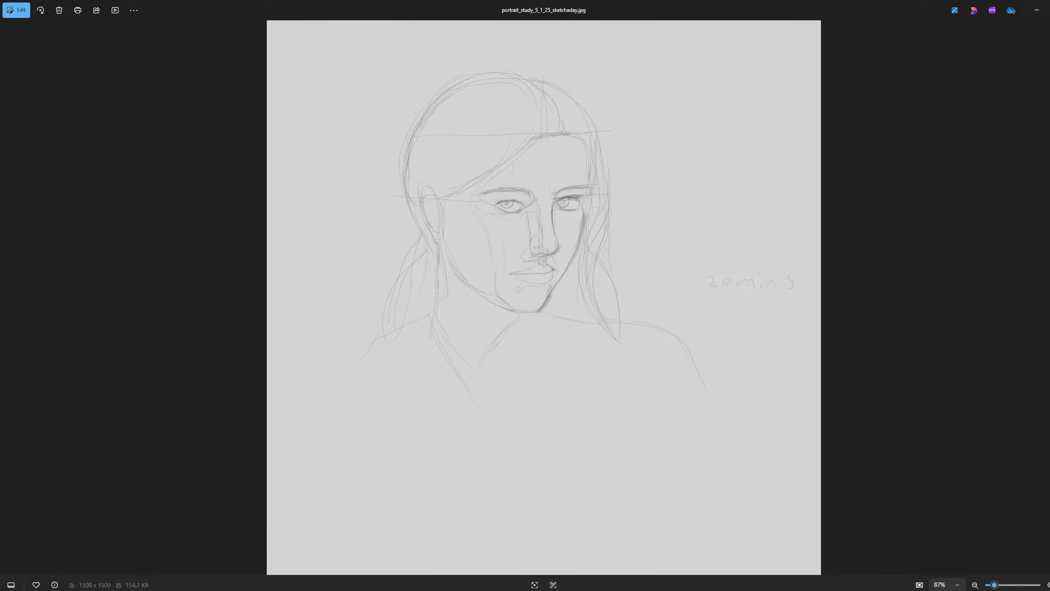
mouse_move(541, 562)
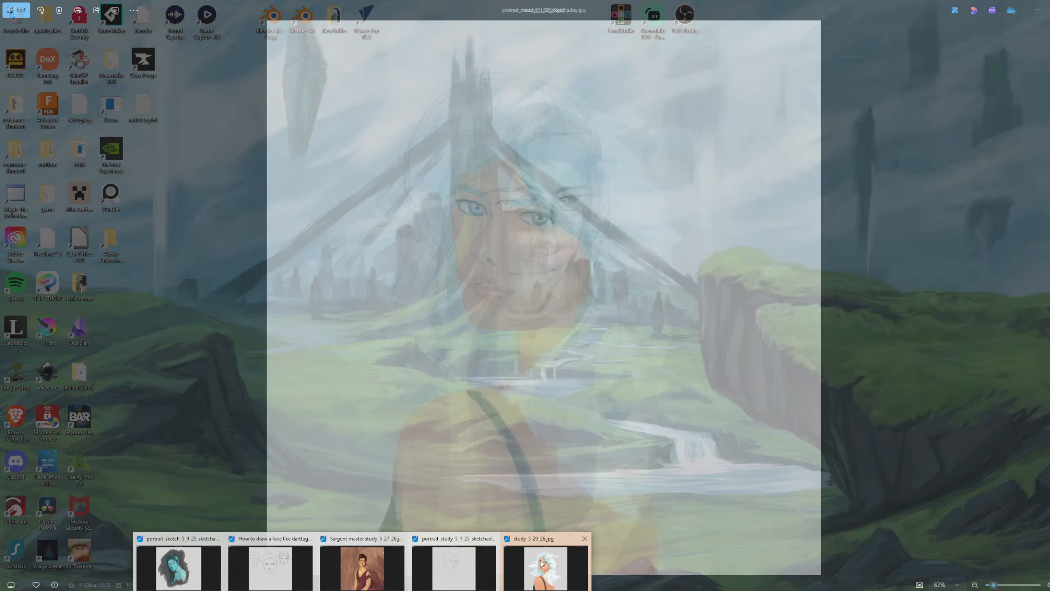
click(541, 562)
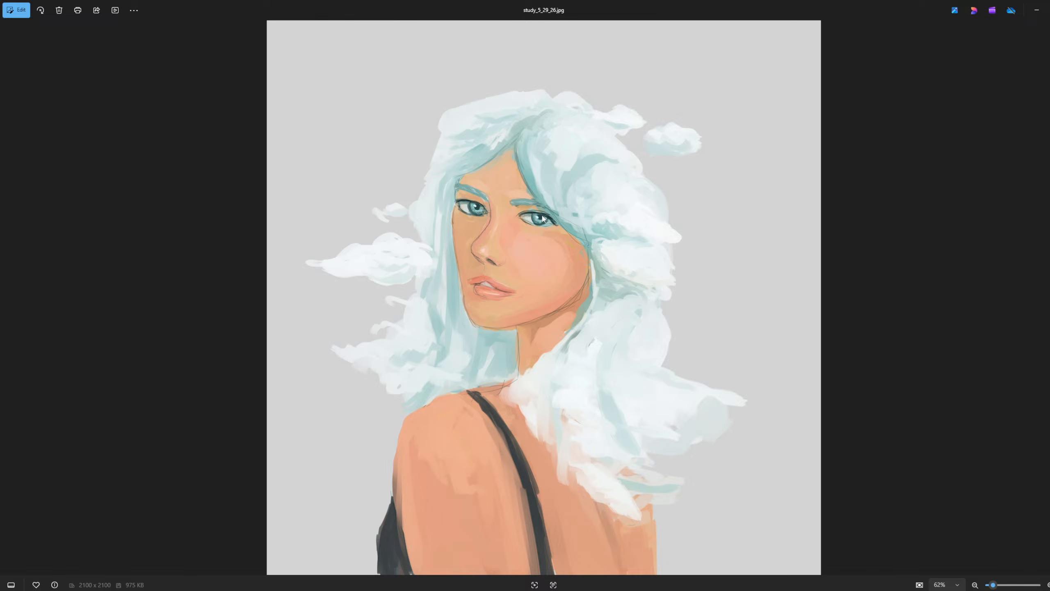
scroll(543, 219, up, 4)
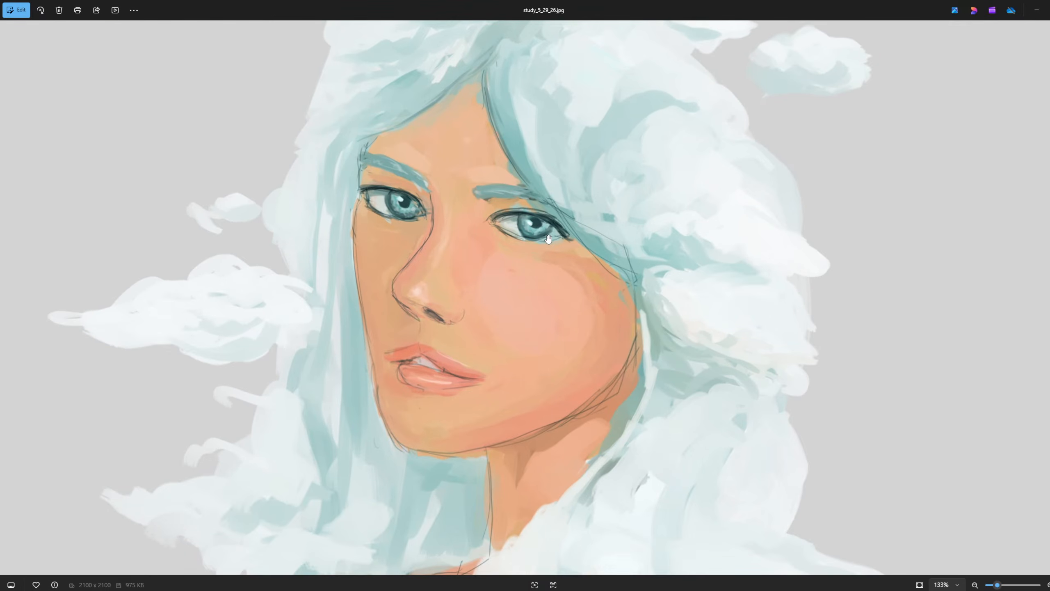
scroll(548, 238, down, 1)
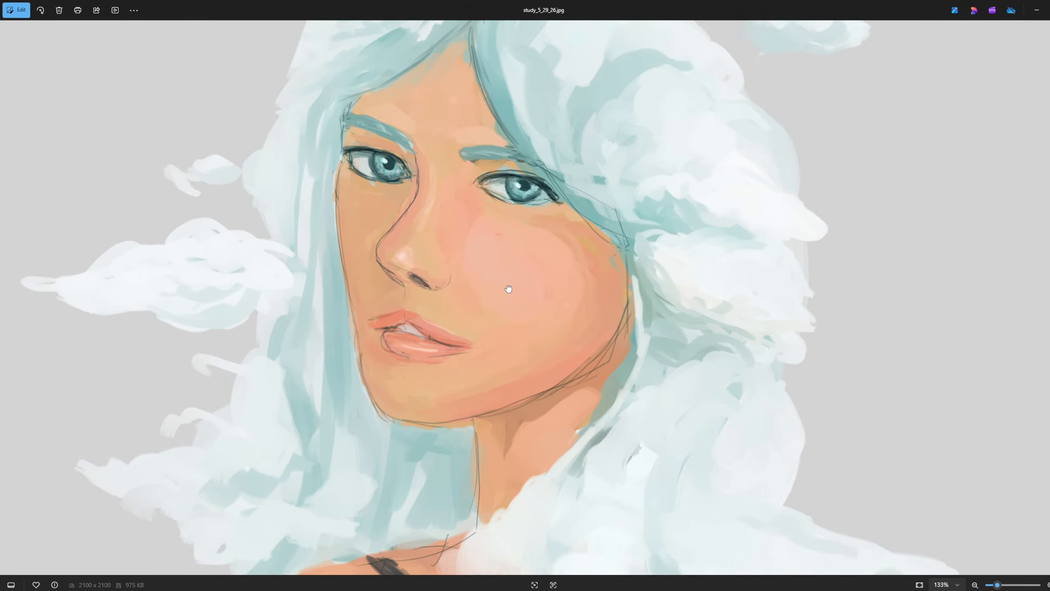
scroll(544, 178, up, 1)
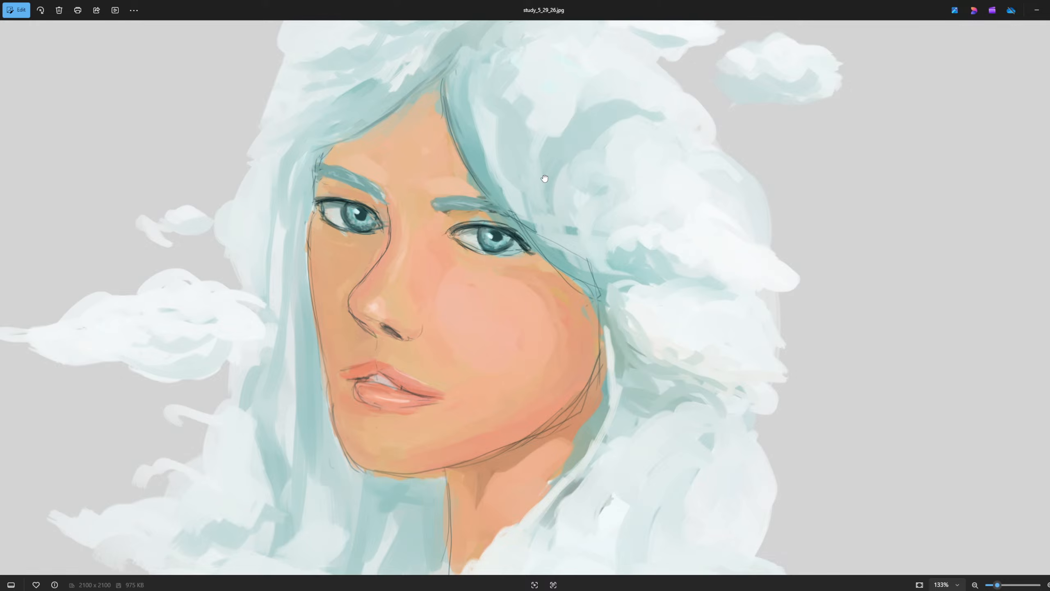
scroll(544, 178, down, 2)
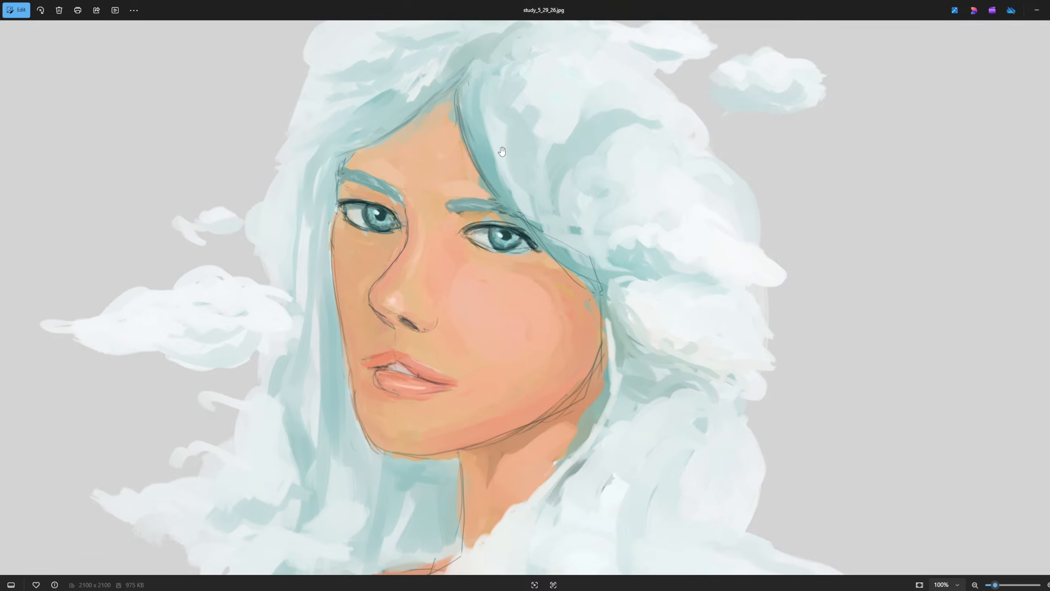
scroll(502, 151, down, 1)
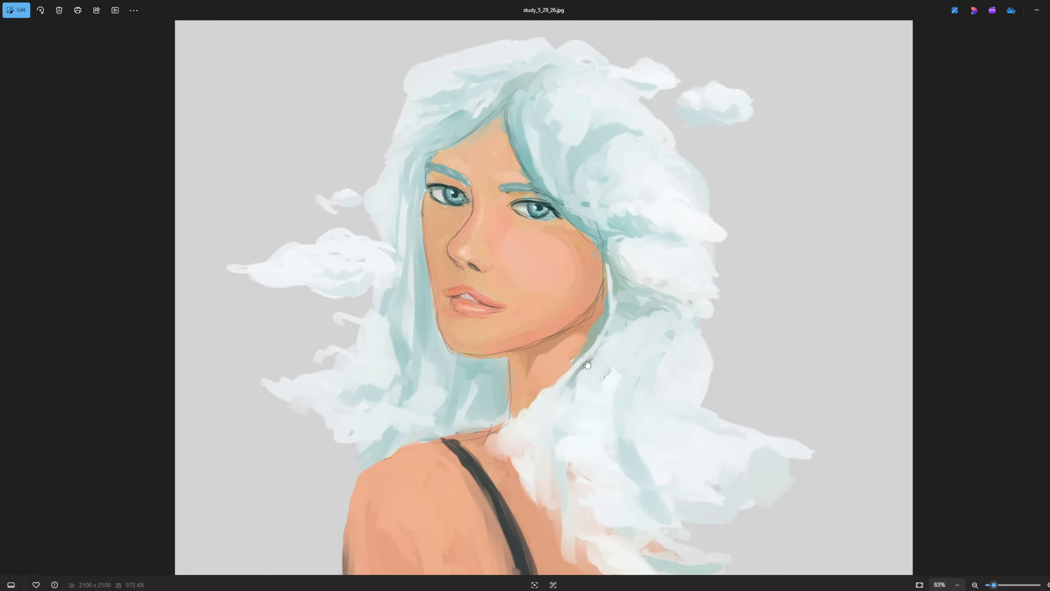
Step: Look over the neck, shoulder and lower cloud hair in study_5_29_26.jpg and return to the whole painting
drag(587, 367, 582, 322)
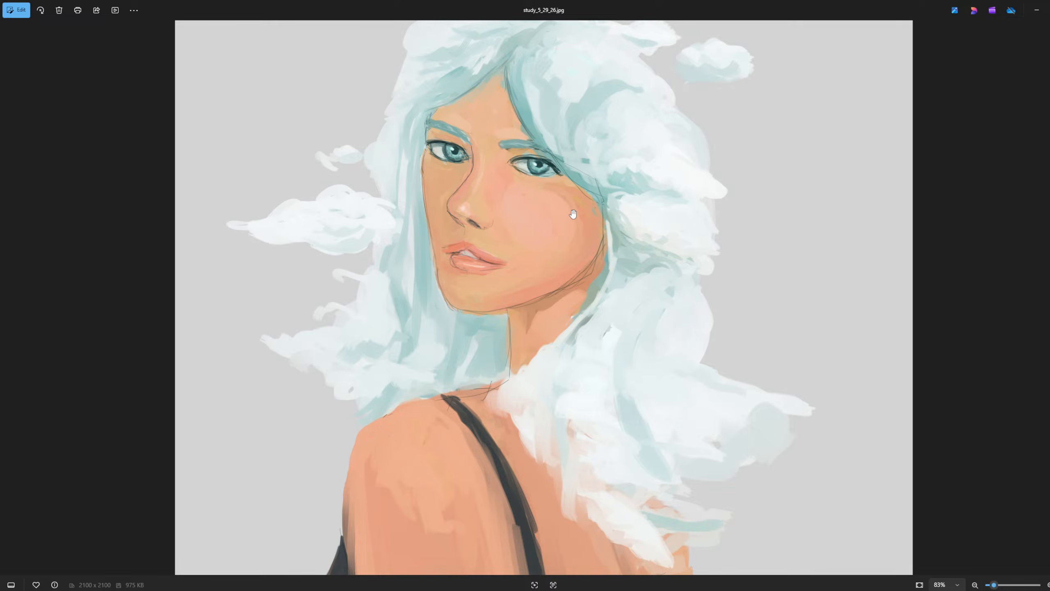
scroll(573, 213, down, 1)
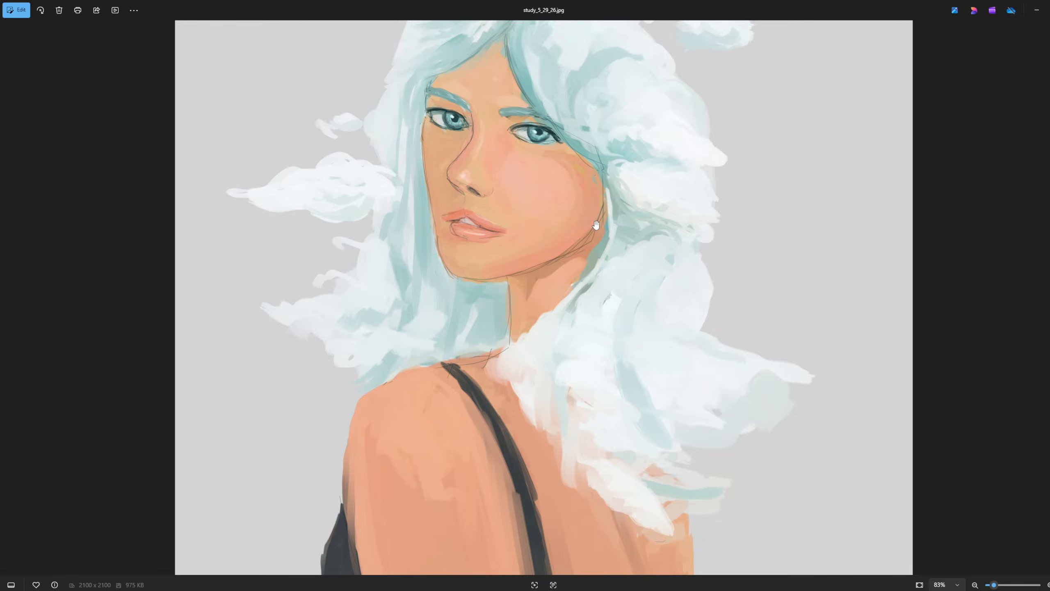
drag(596, 225, 598, 343)
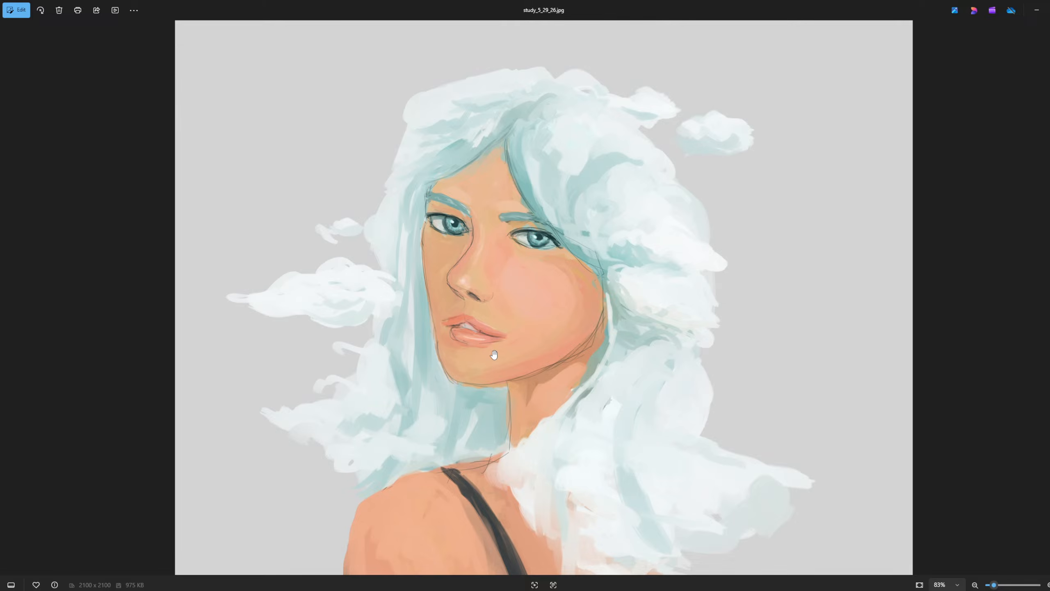
mouse_move(494, 354)
mouse_down()
mouse_move(575, 286)
mouse_move(605, 242)
mouse_up()
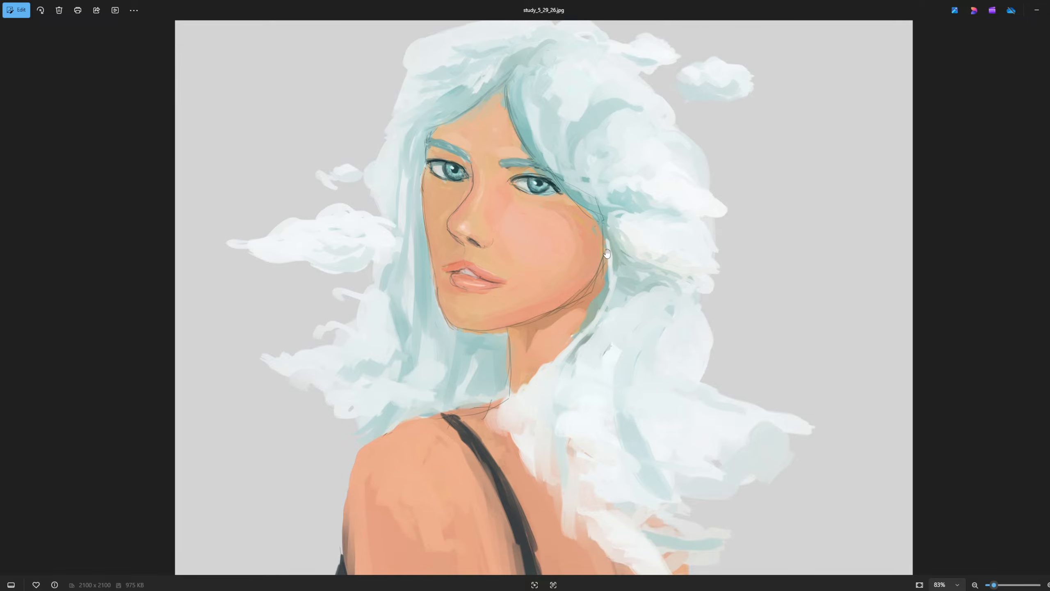
drag(729, 269, 729, 260)
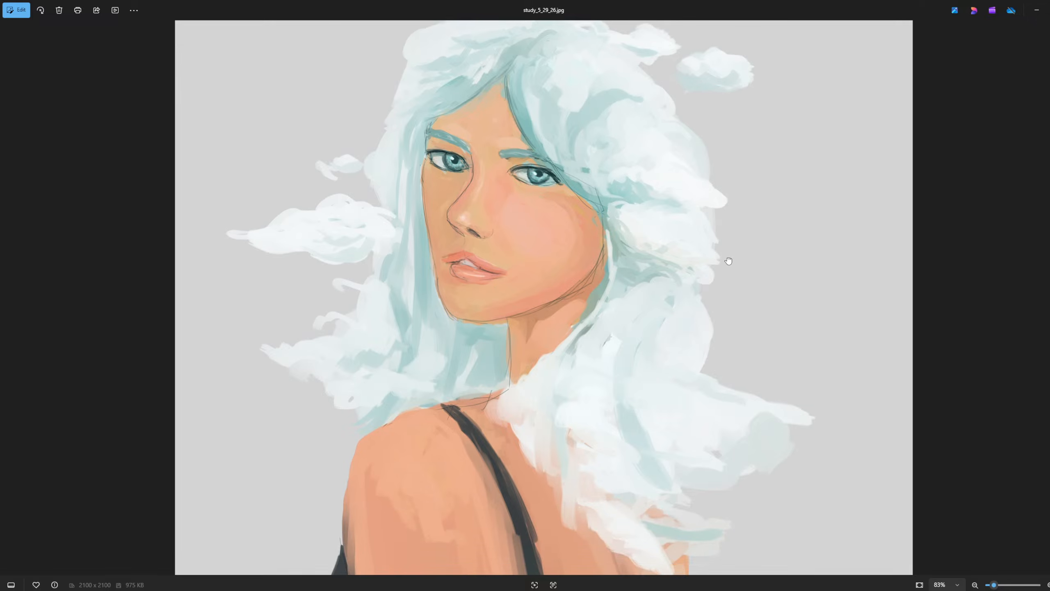
scroll(702, 231, down, 3)
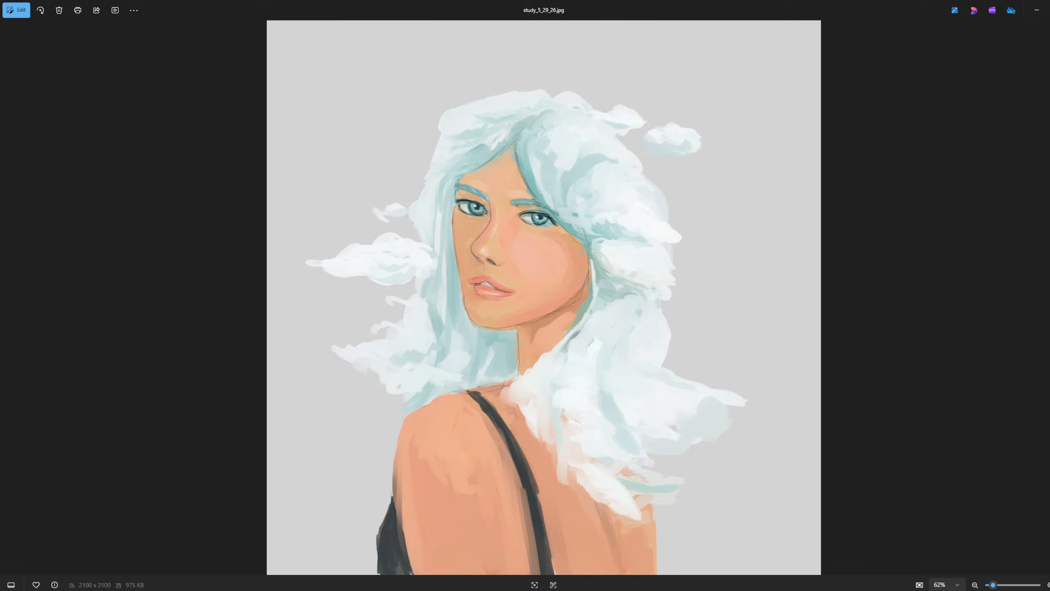
Step: Go back through the images to "How to draw a face like darttagon_5_19_26.jpg" and switch to Sketch_5_30_26 copy.jpg
click(1043, 242)
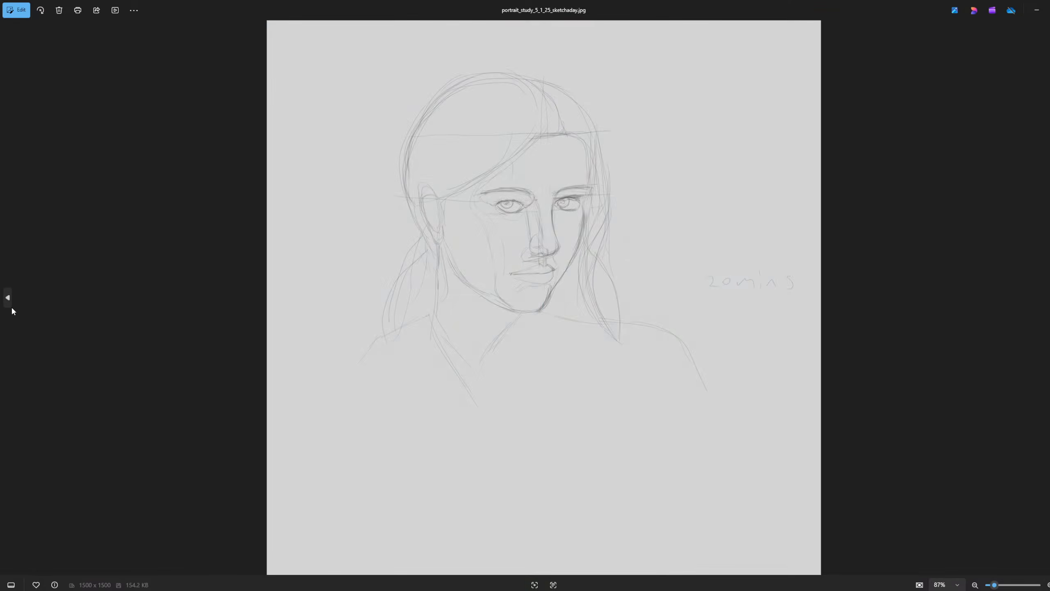
click(12, 308)
click(12, 308)
click(11, 308)
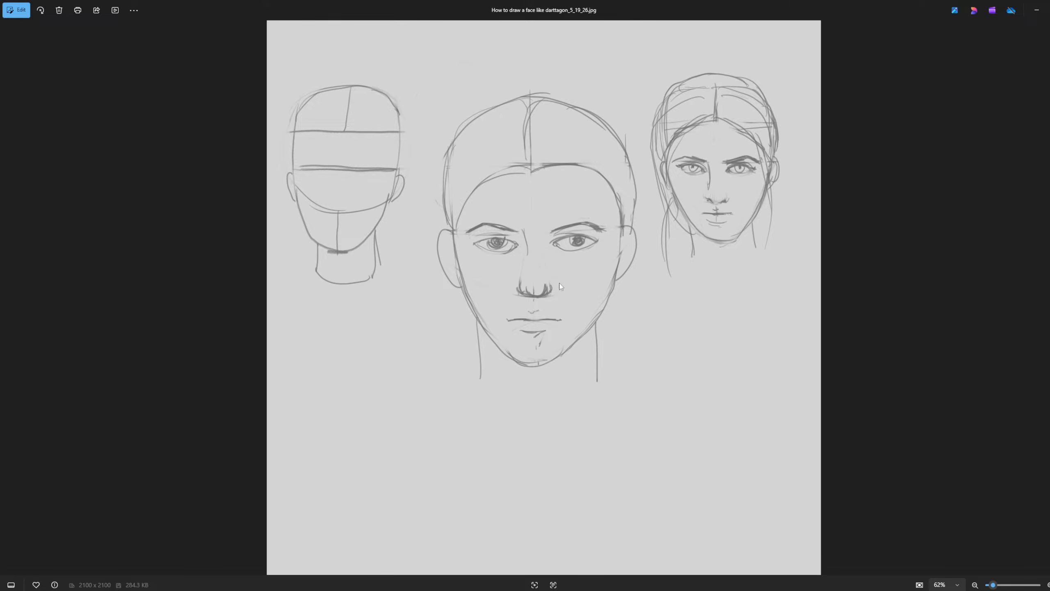
mouse_move(550, 568)
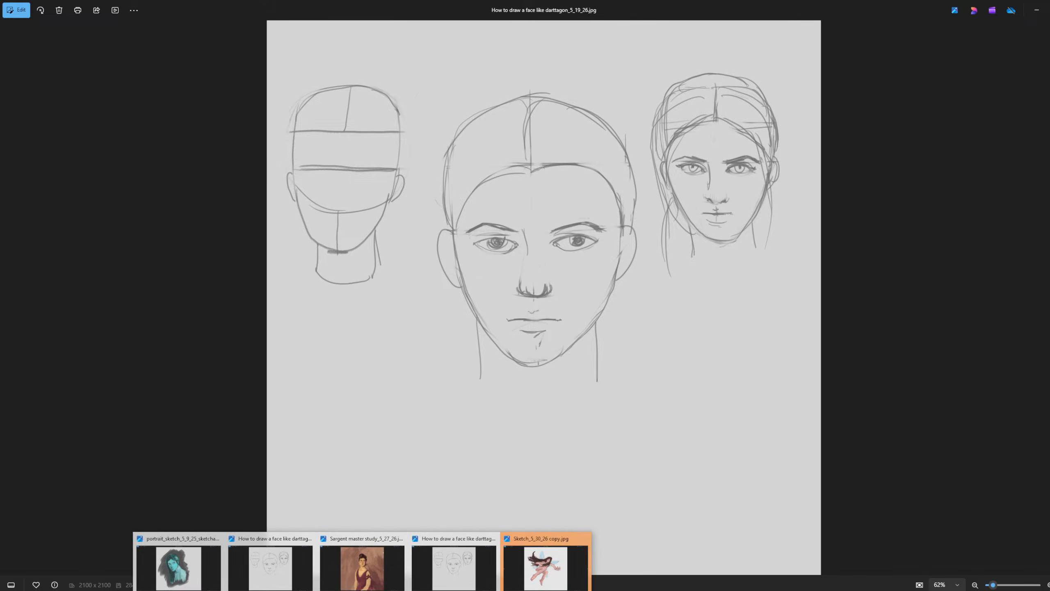
click(551, 568)
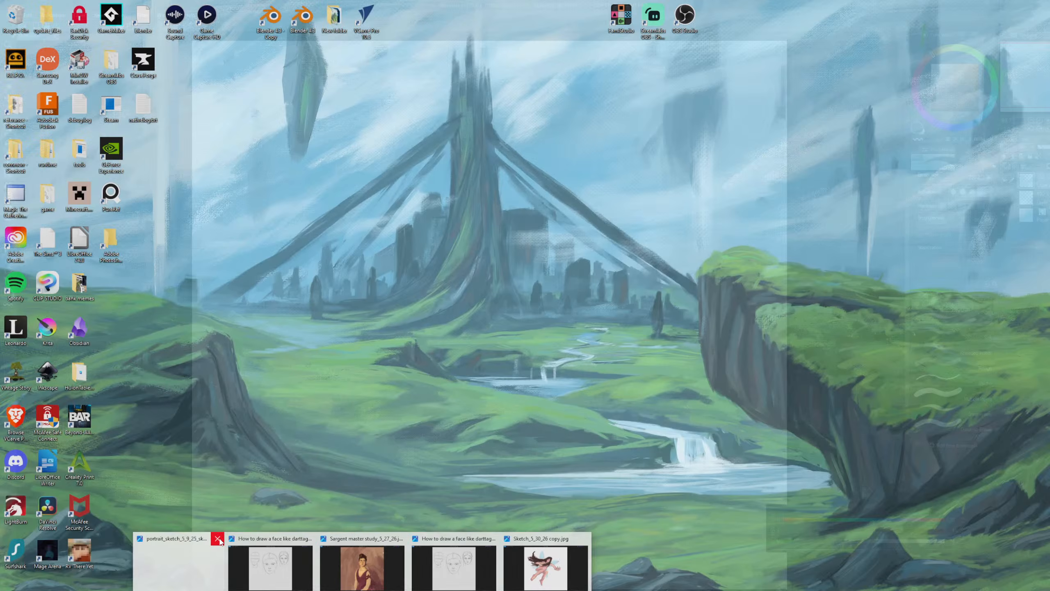
Step: Close the open image viewer windows and switch back to the page of head sketches in Clip Studio Paint
click(264, 538)
click(306, 538)
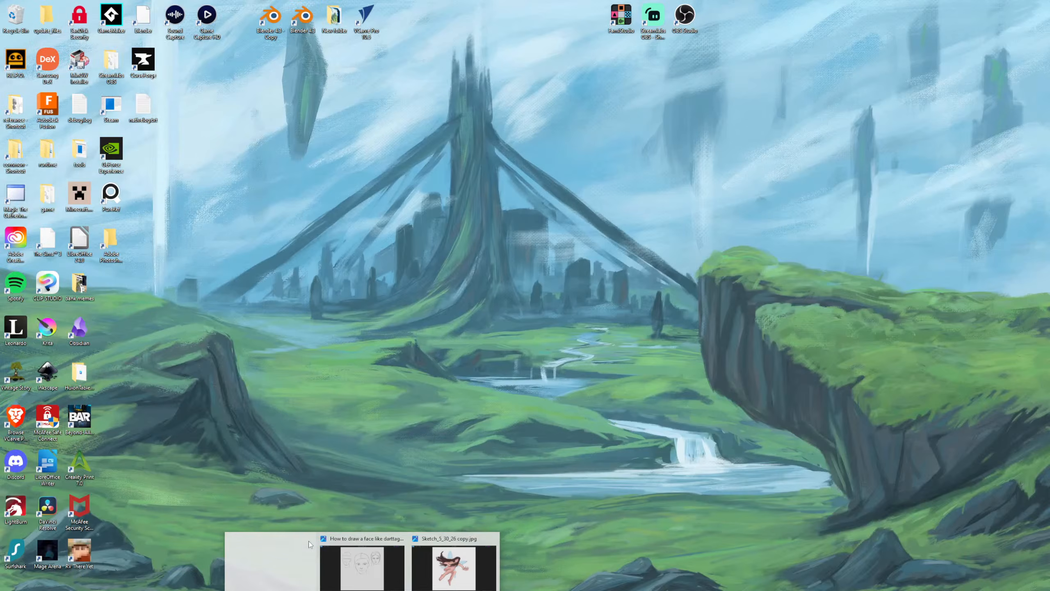
click(356, 537)
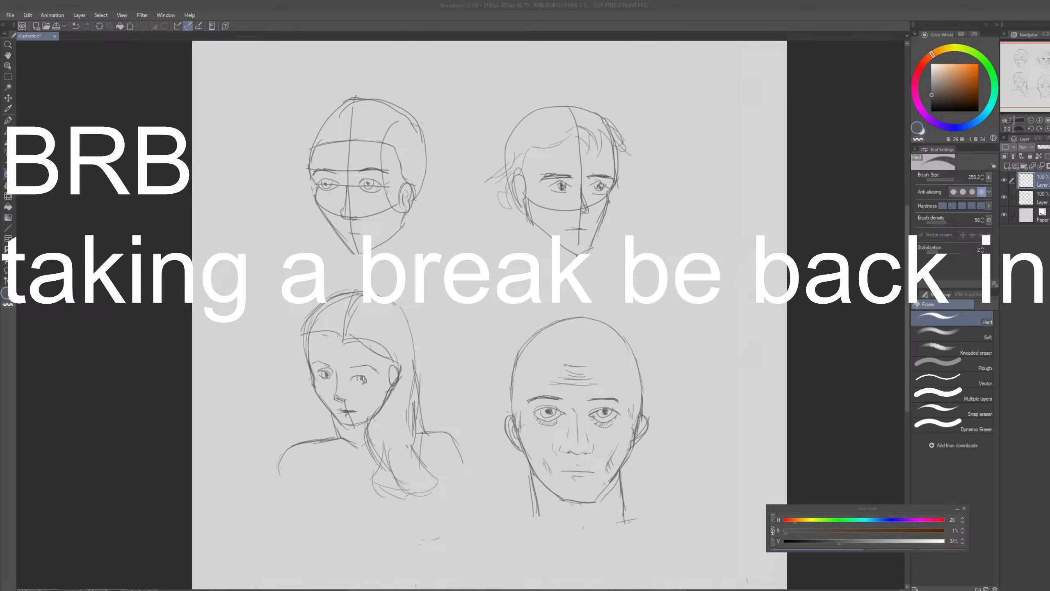
click(781, 251)
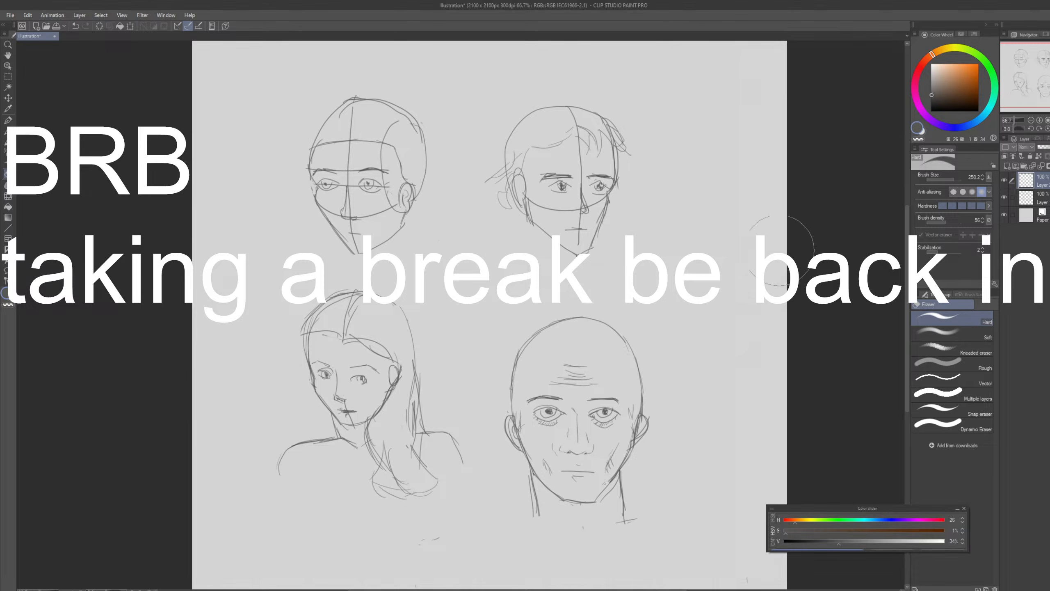
Step: Switch from the head sketch canvas to the Clock app and go through its list of timers
scroll(782, 250, down, 3)
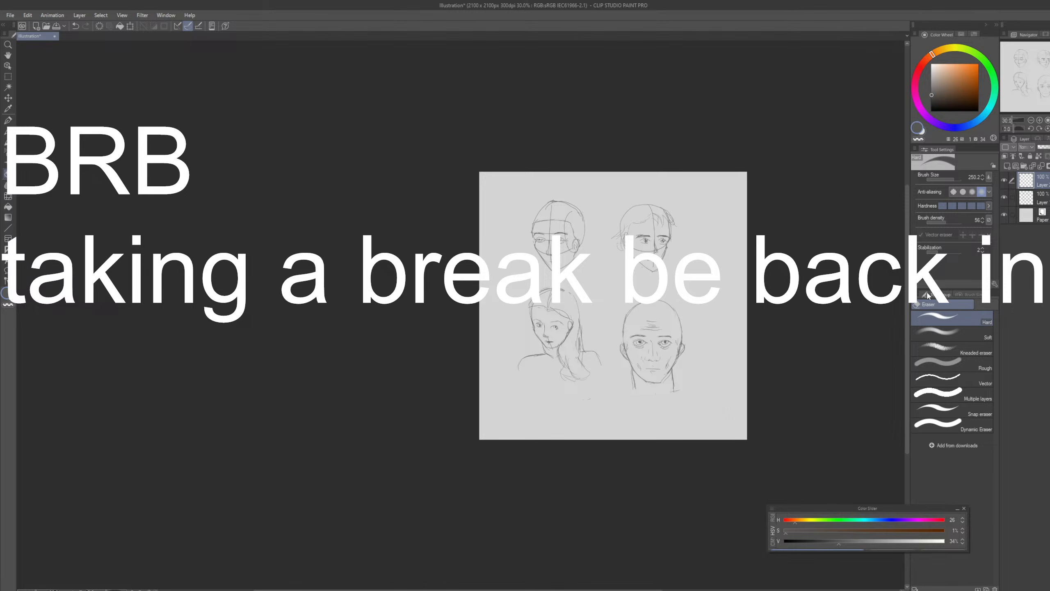
click(1047, 89)
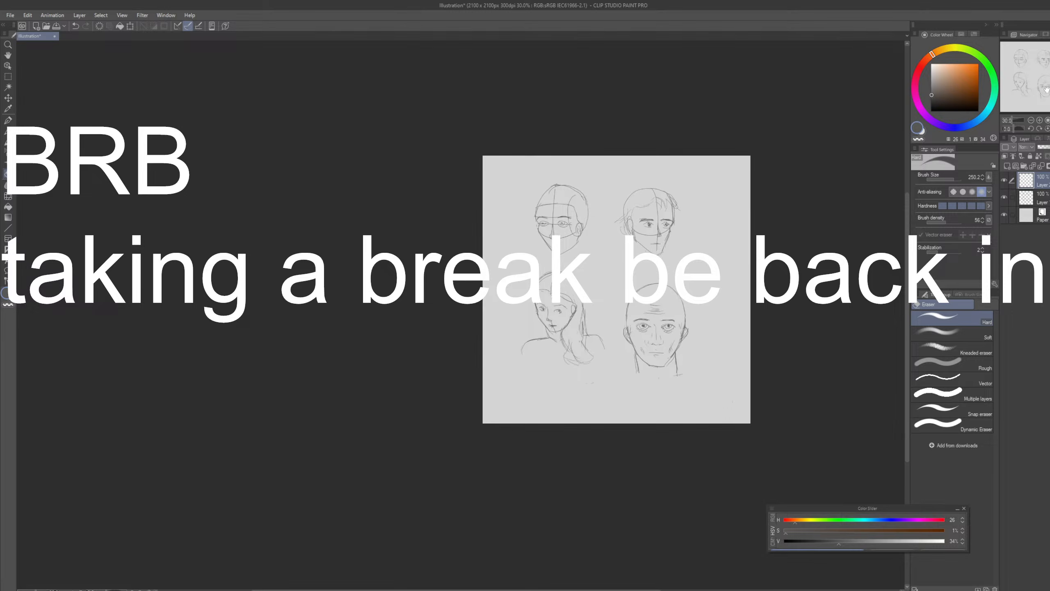
drag(1046, 89, 1049, 50)
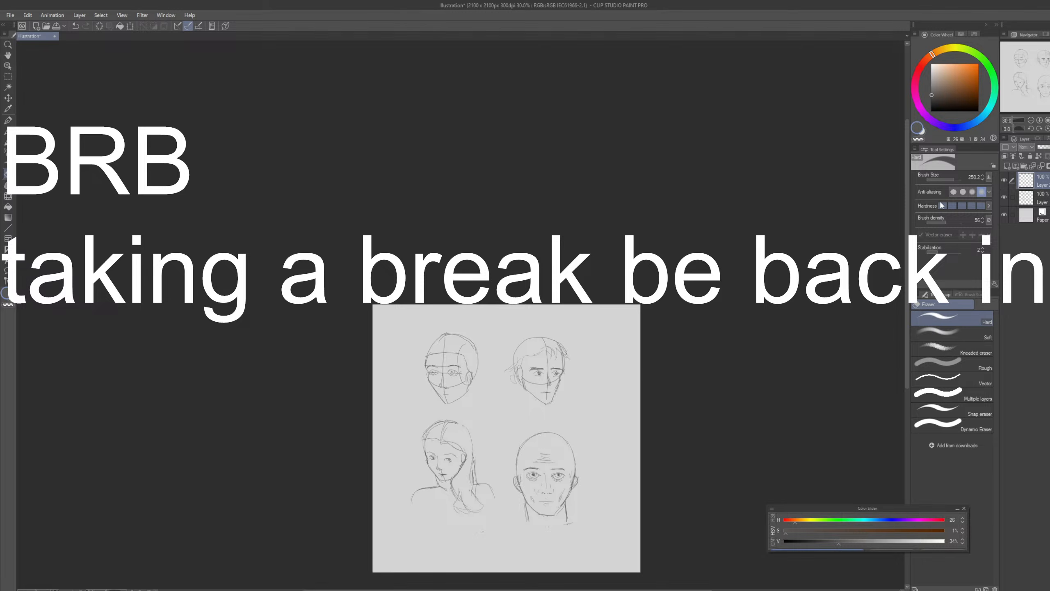
key(alt+Tab)
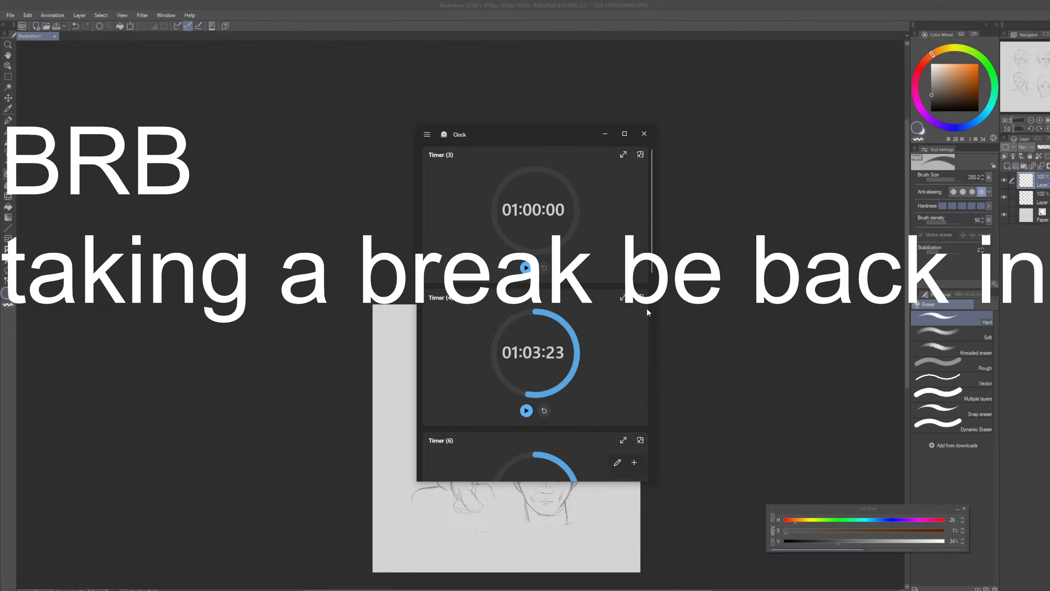
scroll(606, 364, down, 5)
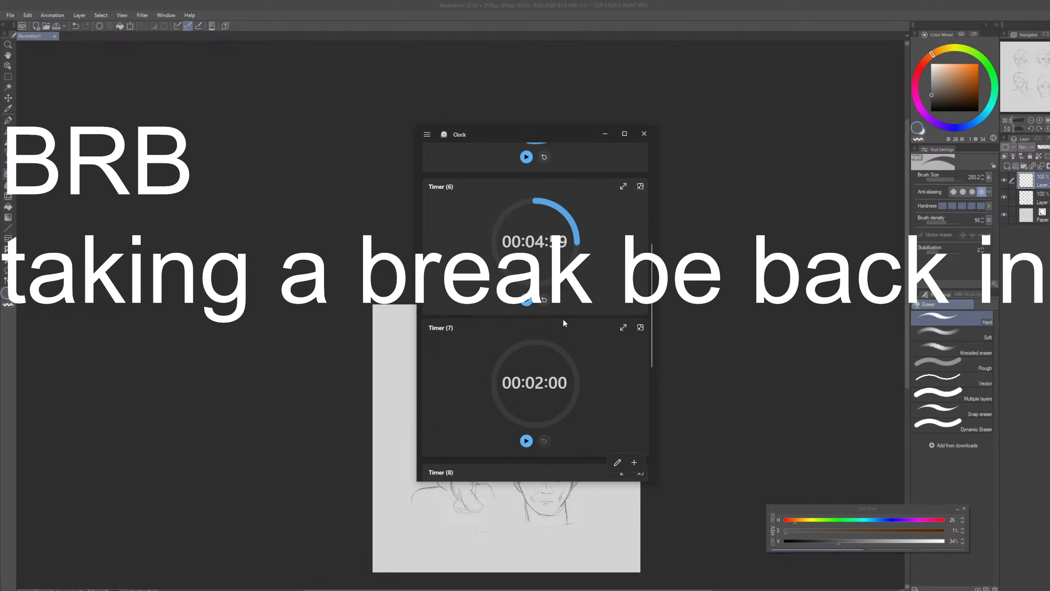
scroll(563, 321, down, 5)
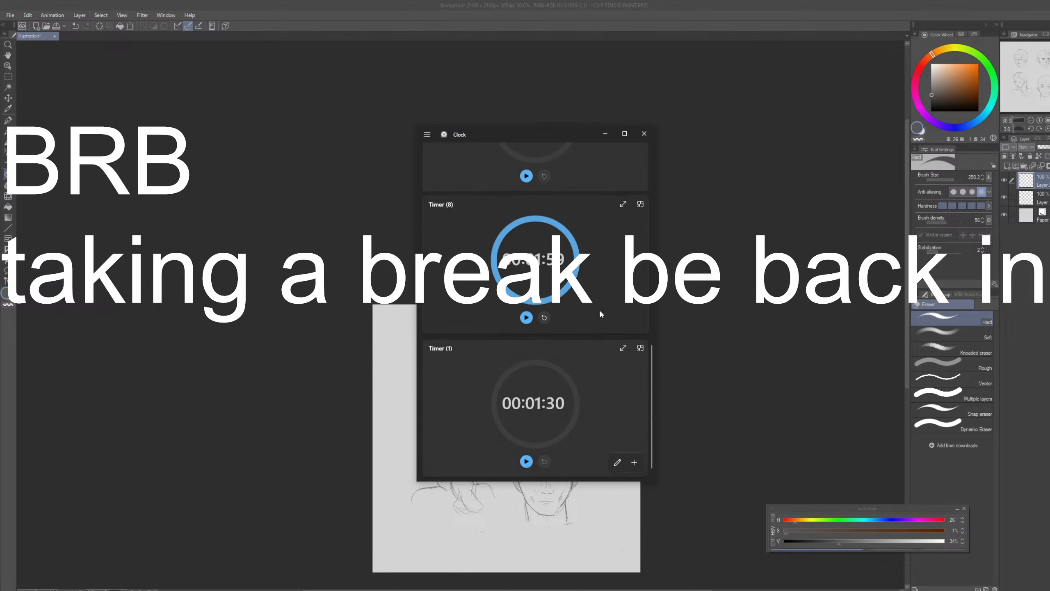
scroll(601, 314, up, 4)
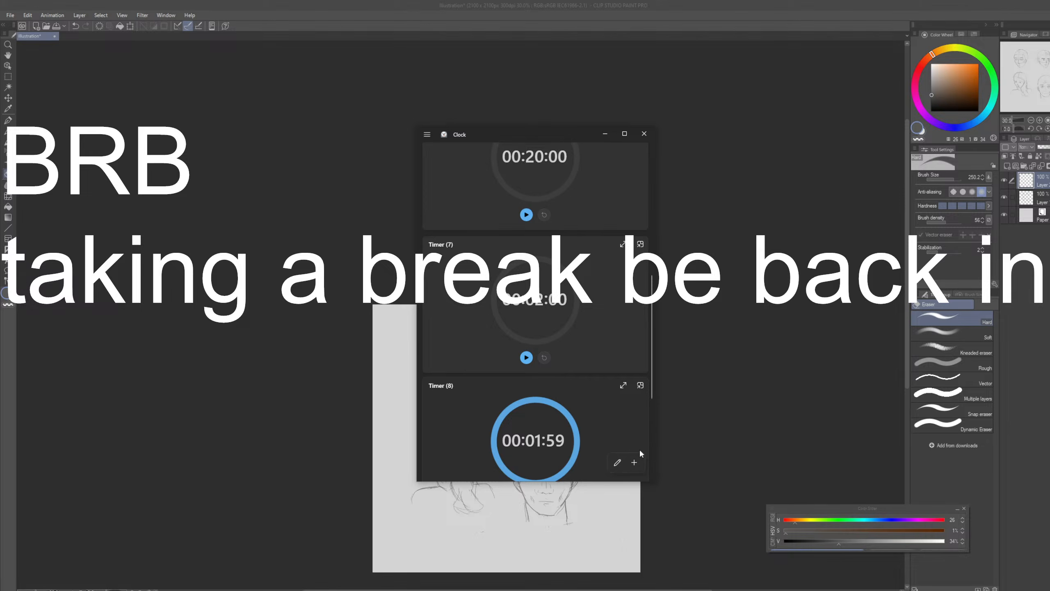
click(618, 461)
click(569, 244)
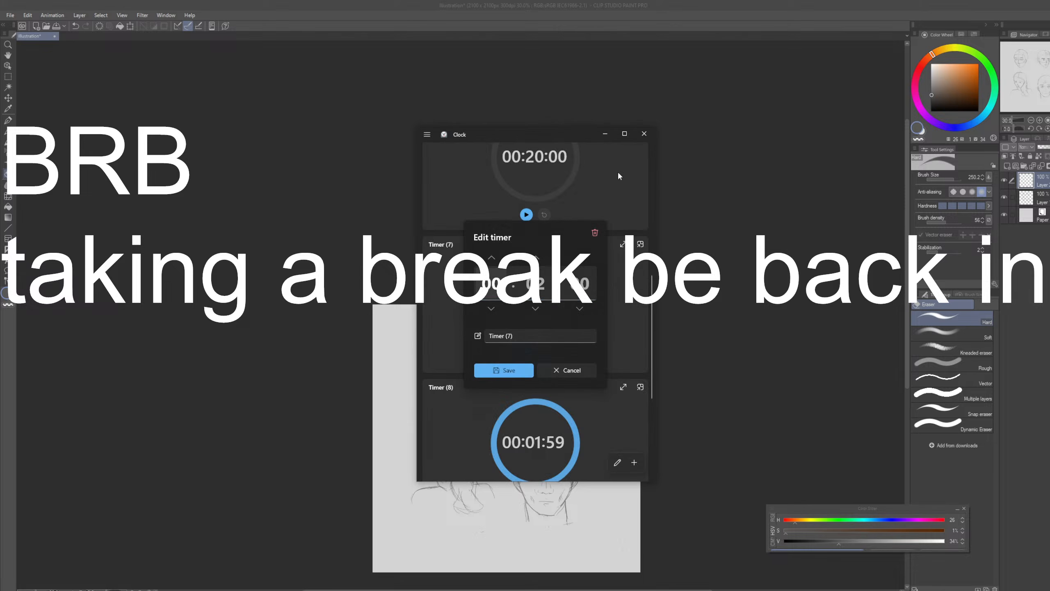
key(Escape)
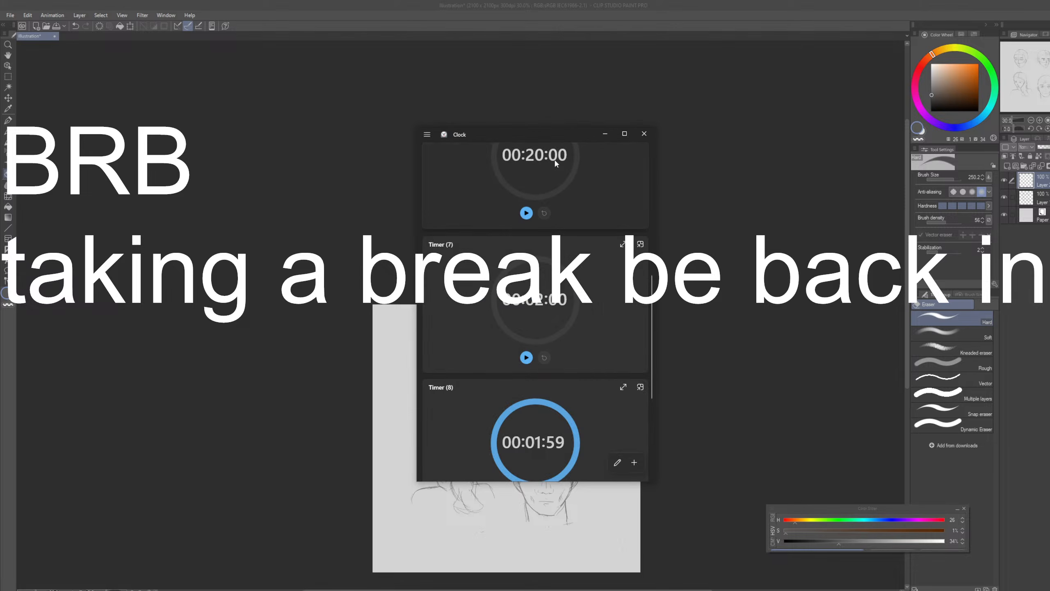
Step: Set Timer (6) to 10 minutes, save the change and start its countdown
click(555, 160)
click(540, 305)
click(539, 306)
click(540, 306)
click(540, 305)
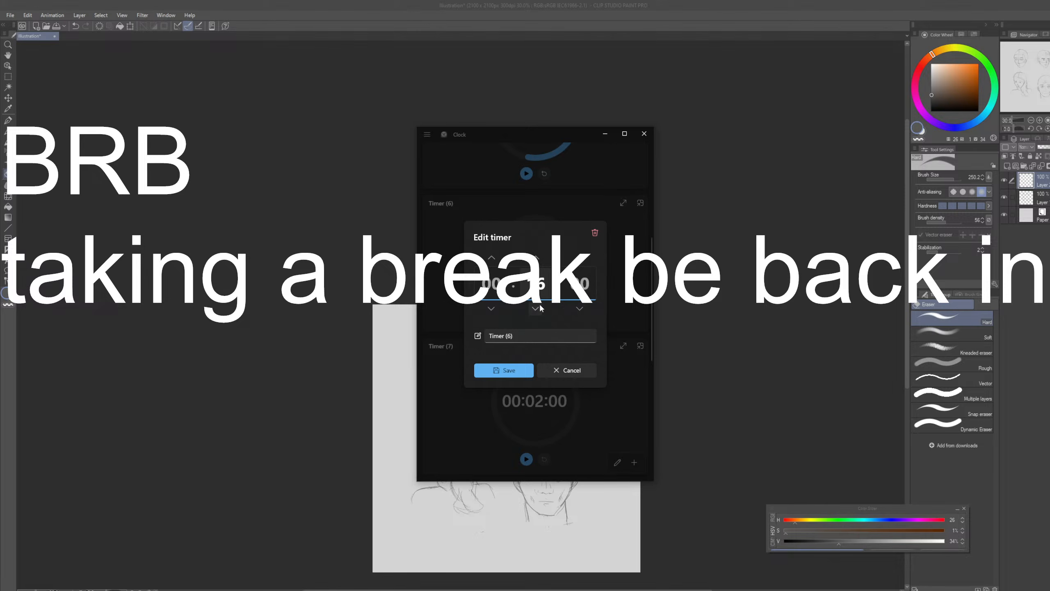
click(539, 306)
click(539, 307)
click(540, 307)
click(540, 307)
click(539, 306)
click(540, 306)
click(504, 369)
click(526, 314)
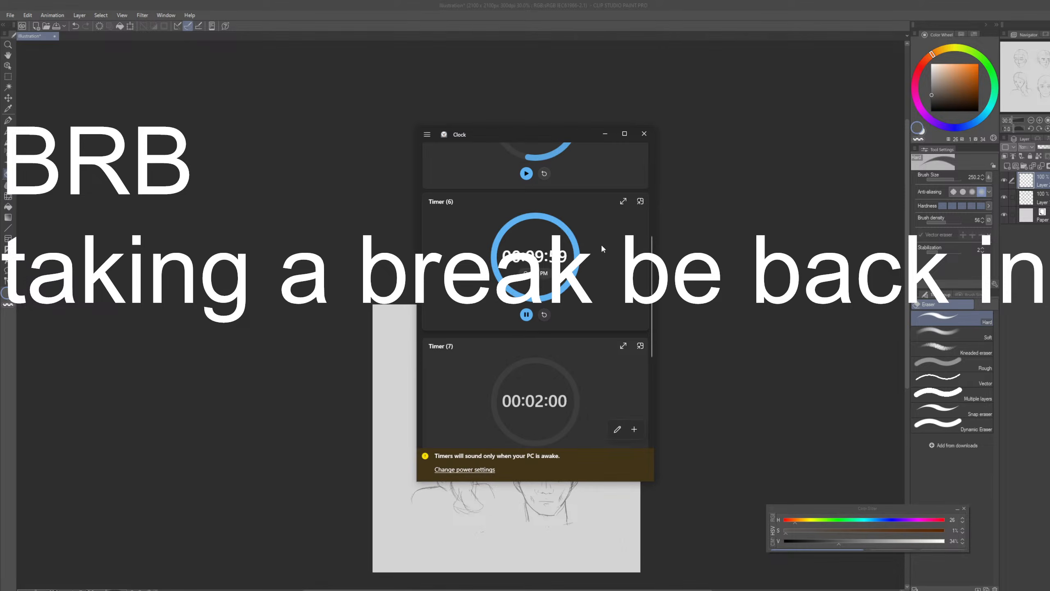
Step: Expand the running Timer (6), place the Clock window beside the sketch page and restart the countdown
click(623, 201)
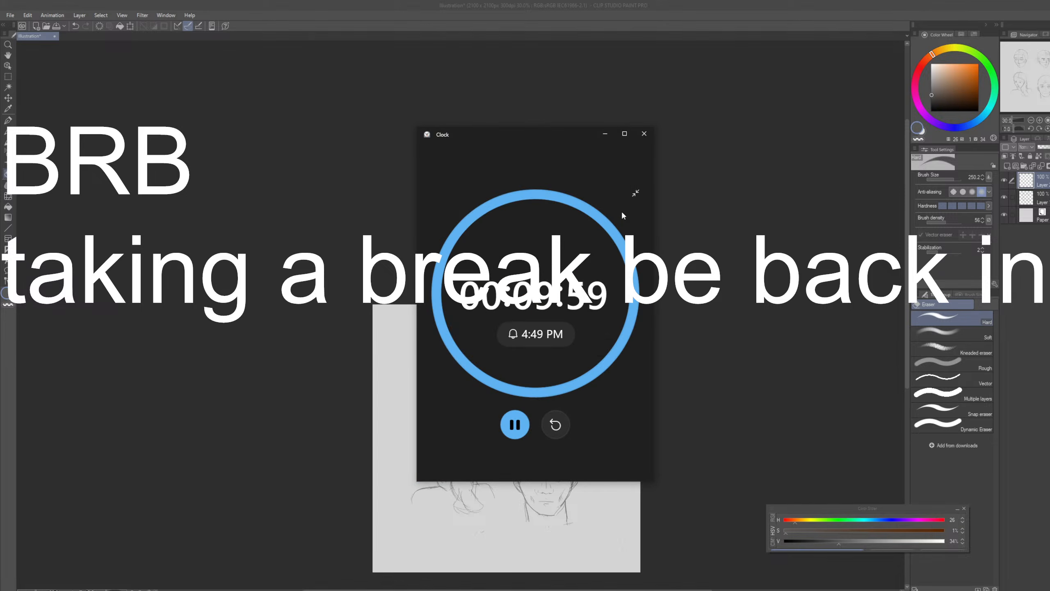
mouse_move(571, 139)
mouse_down()
mouse_move(530, 206)
mouse_move(266, 226)
mouse_up()
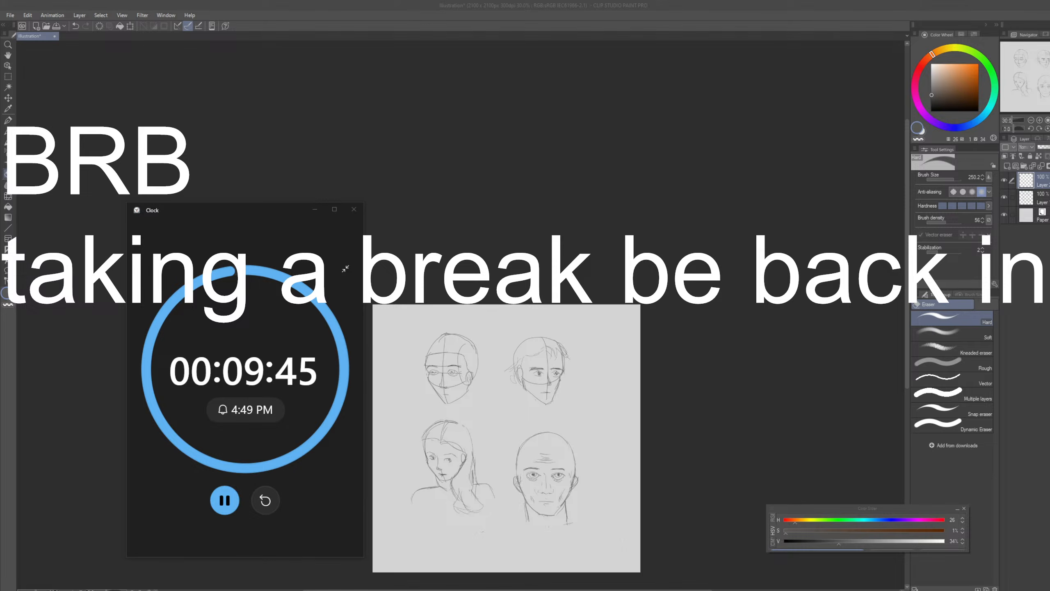
click(265, 500)
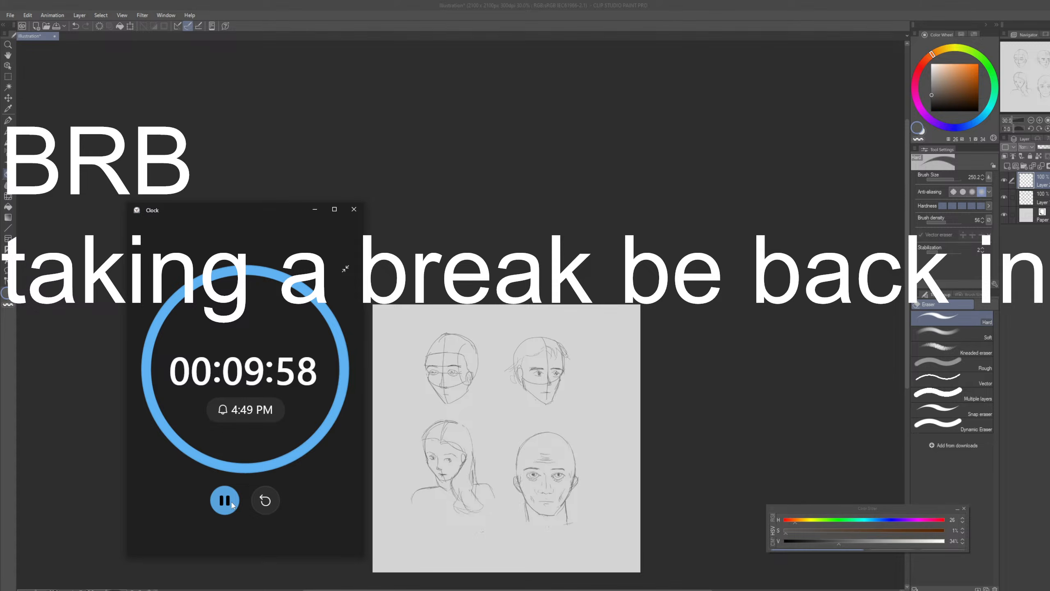
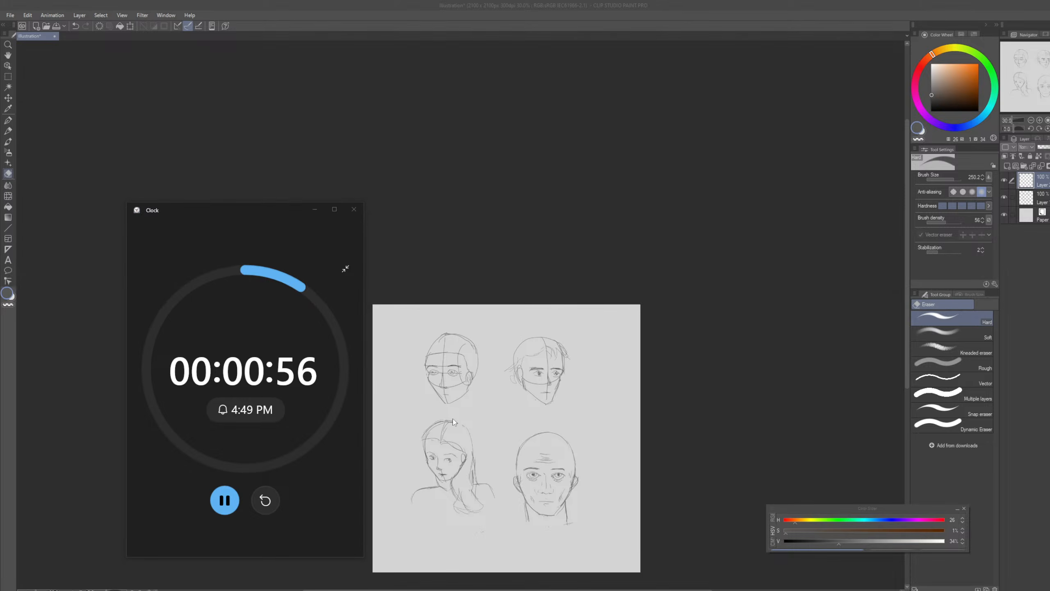
Step: Pause the break timer, close the Clock window and return to the page of head sketches
key(space)
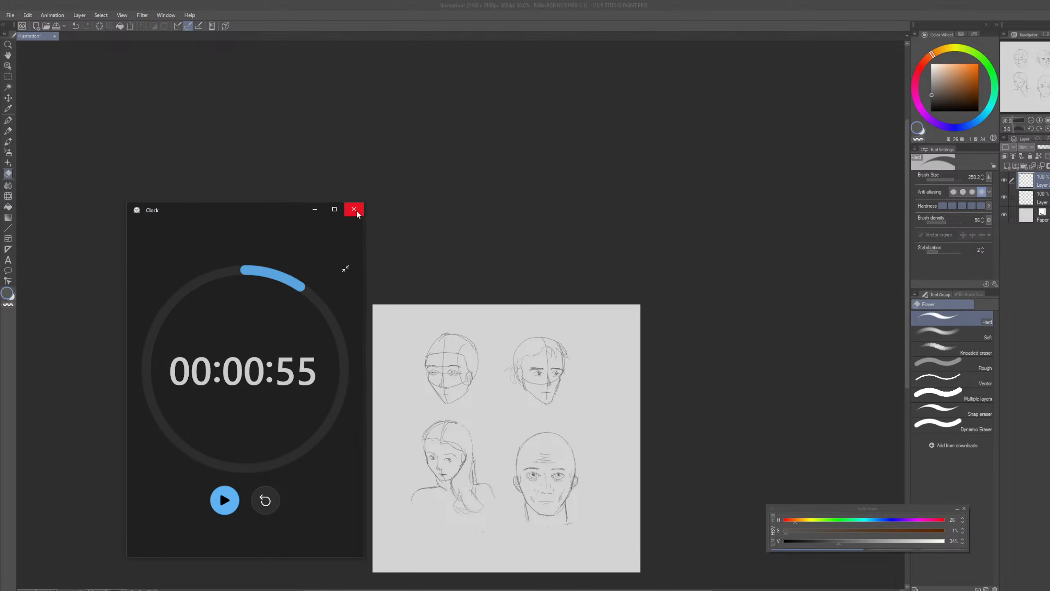
click(354, 210)
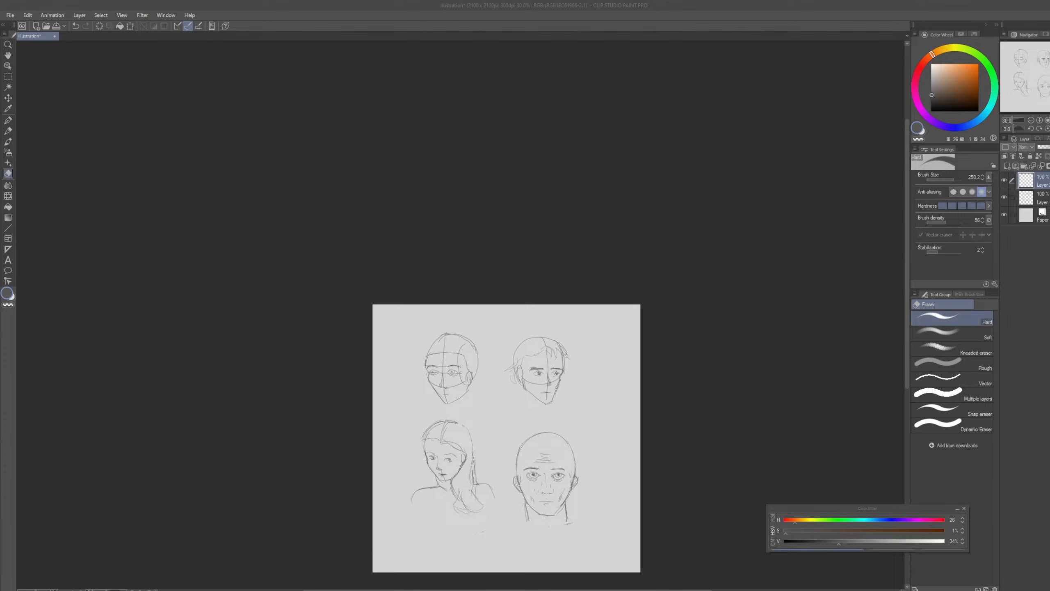
scroll(624, 513, up, 2)
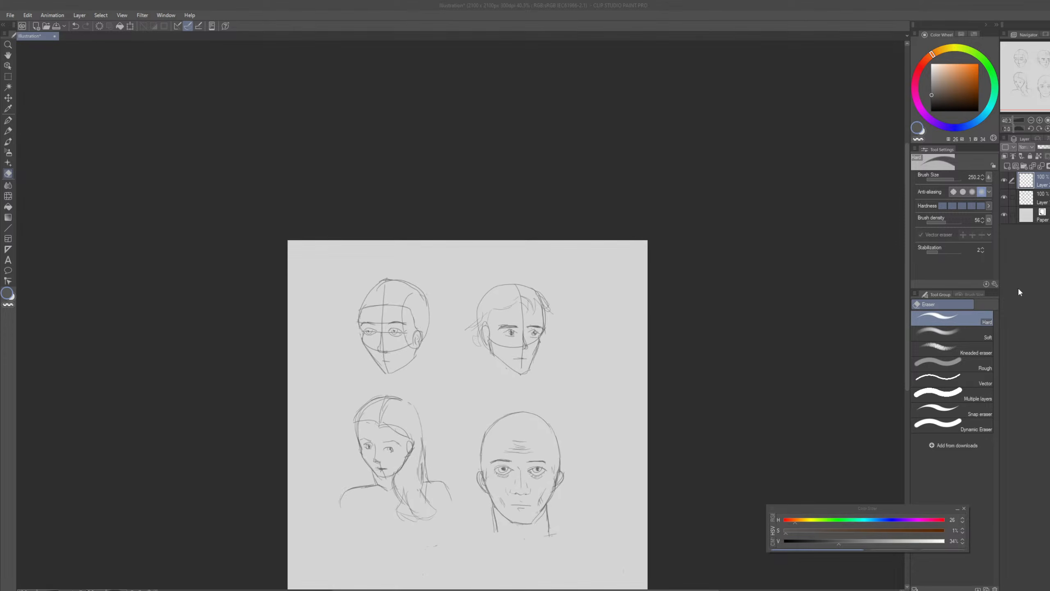
scroll(414, 363, up, 2)
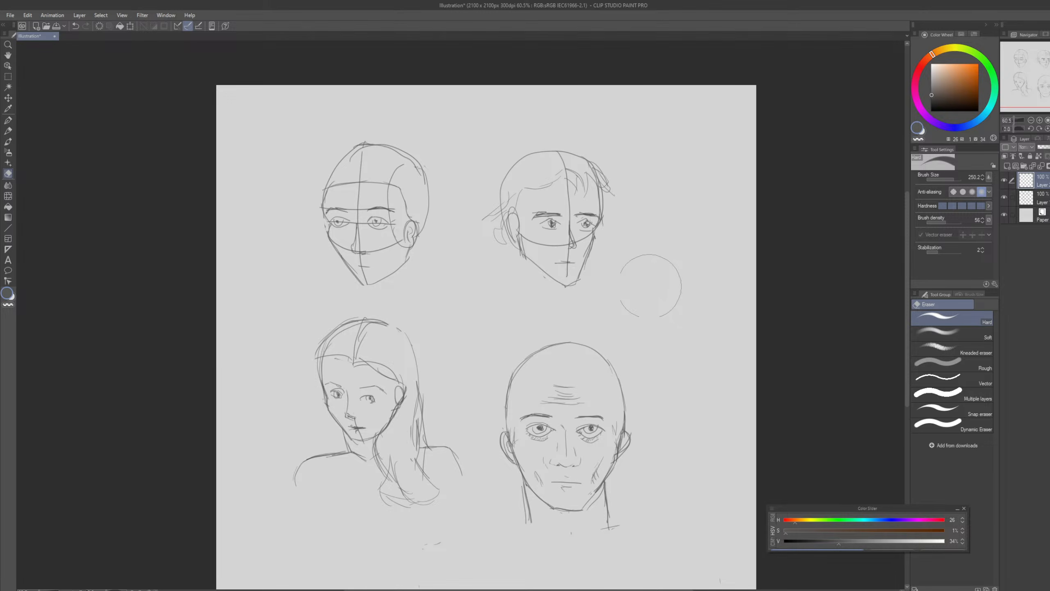
Step: Hide Layer 1 with the head sketches and switch to the Mechanical pencil for drawing on Layer 2
click(1003, 181)
click(1004, 181)
click(1004, 197)
key(p)
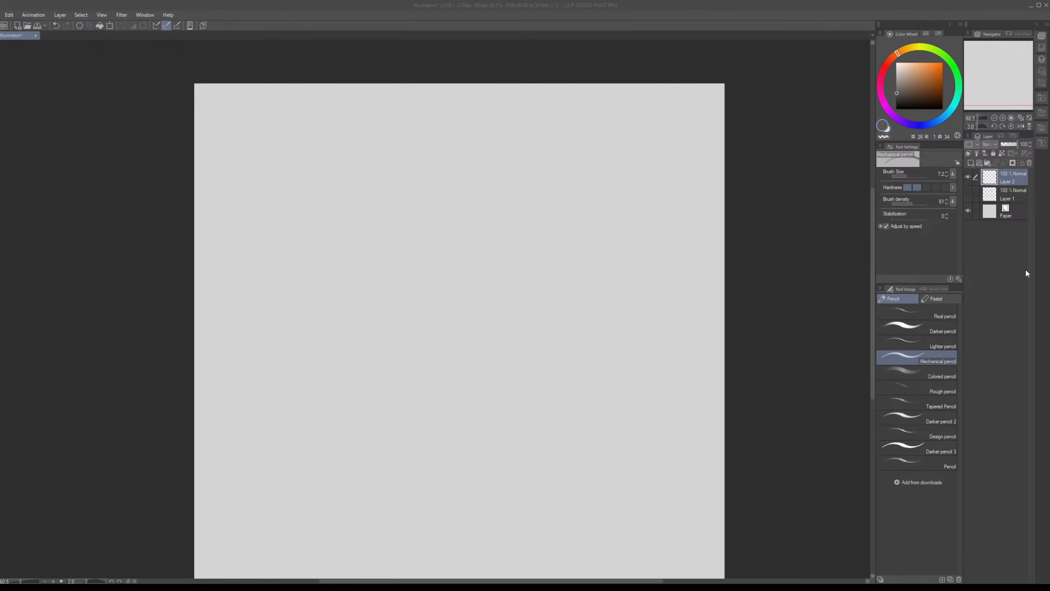
Step: Show the head sketches on Layer 1 twice for review, hiding the layer again each time
click(967, 193)
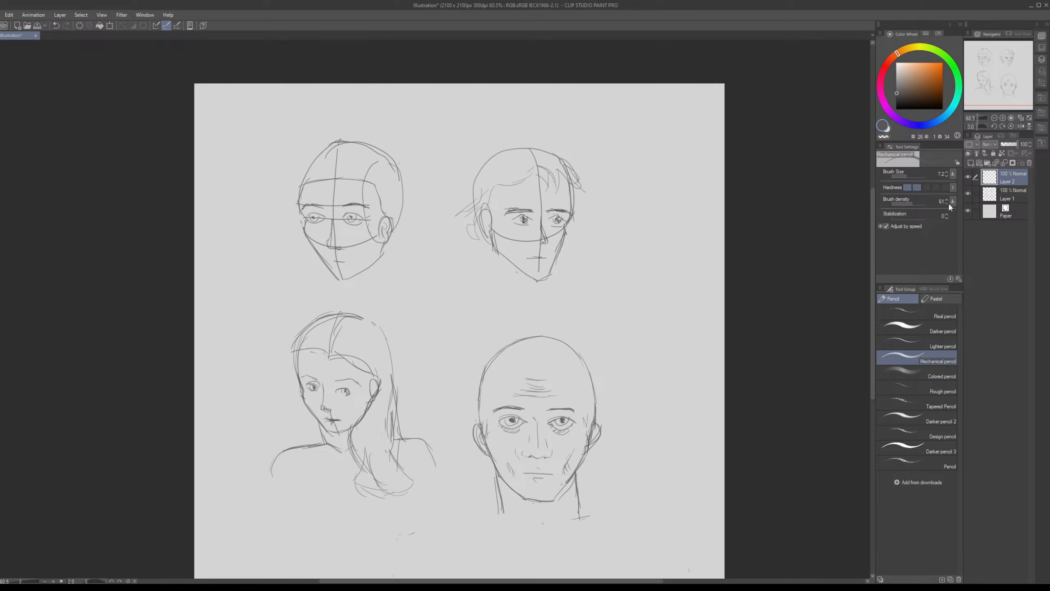
click(967, 194)
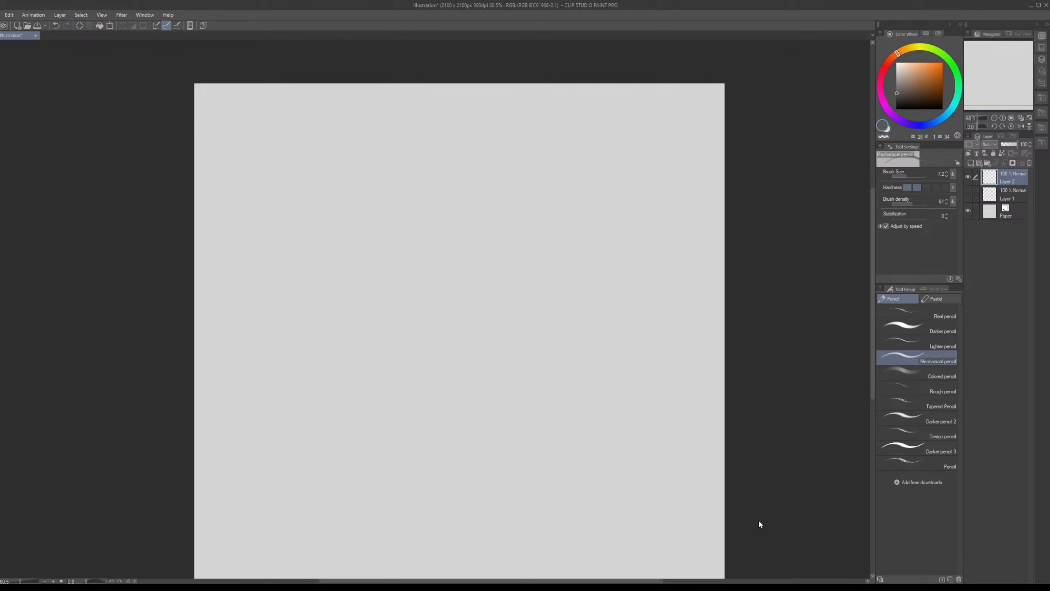
click(967, 193)
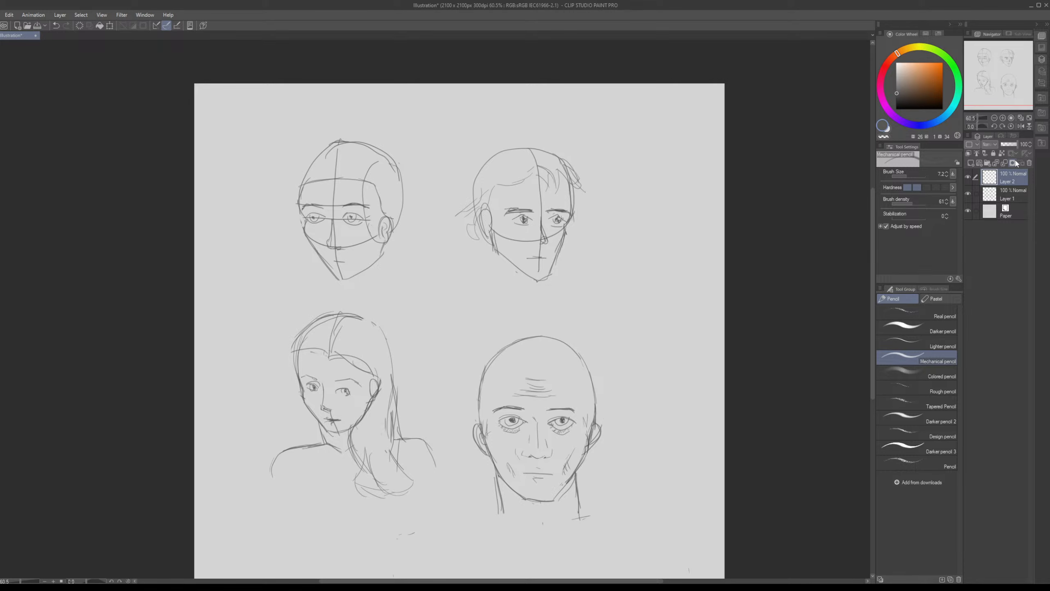
click(967, 193)
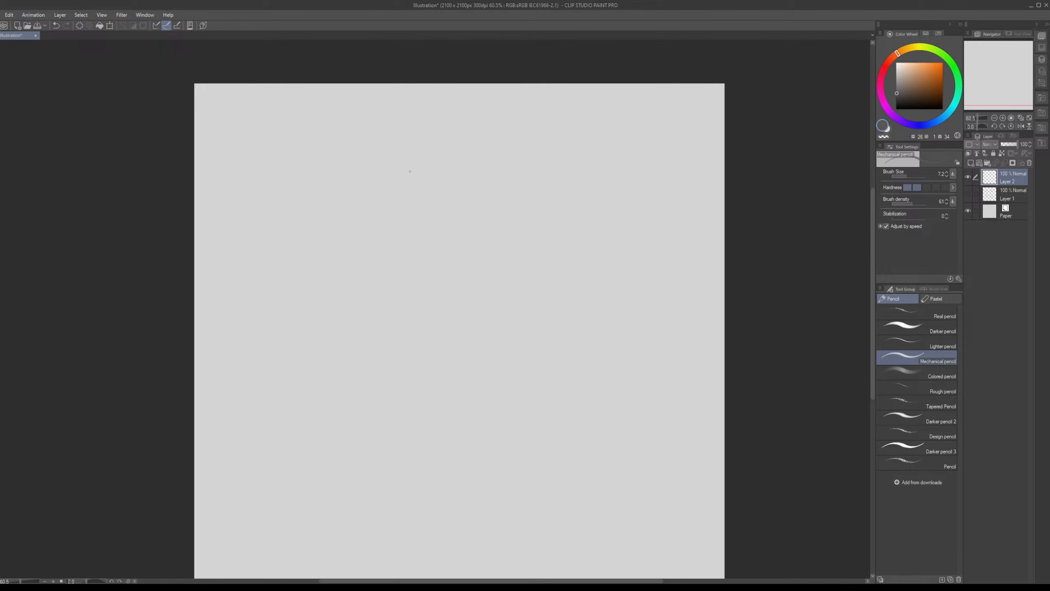
mouse_move(403, 162)
mouse_down()
mouse_move(386, 263)
mouse_move(431, 258)
mouse_up()
key(ctrl+z)
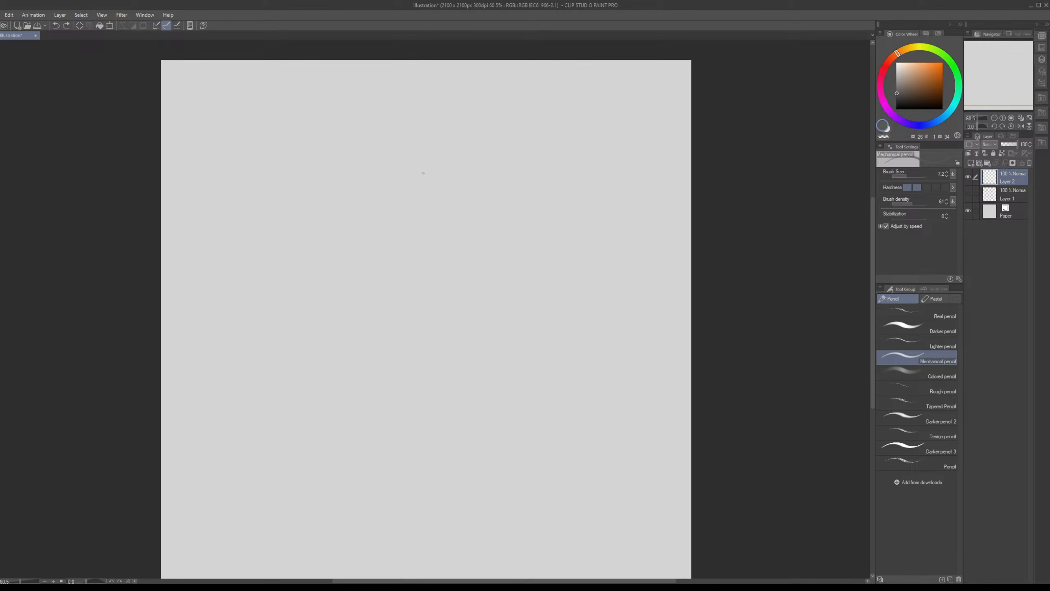
mouse_move(410, 133)
mouse_down()
mouse_move(362, 160)
mouse_move(358, 197)
mouse_move(393, 228)
mouse_move(429, 229)
mouse_move(474, 192)
mouse_move(464, 154)
mouse_move(410, 114)
mouse_move(373, 127)
mouse_move(339, 172)
mouse_move(349, 211)
mouse_move(394, 231)
mouse_move(422, 227)
mouse_move(459, 199)
mouse_move(466, 160)
mouse_move(454, 134)
mouse_move(399, 112)
mouse_up()
key(ctrl+z)
Step: Sketch a three-quarter head near the page's upper edge on Layer 2, with a round cranium, curved centre line and tapering jaw
mouse_move(448, 190)
mouse_down()
mouse_move(404, 166)
mouse_move(424, 189)
mouse_up()
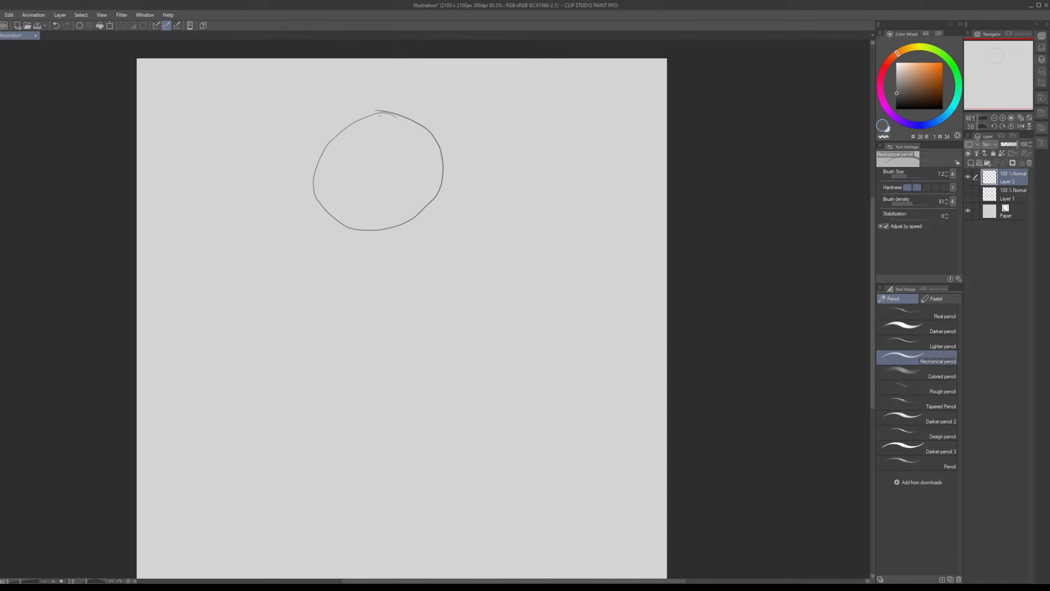
drag(378, 113, 359, 262)
mouse_move(325, 218)
mouse_down()
mouse_move(351, 266)
mouse_move(382, 269)
mouse_move(431, 200)
mouse_move(412, 215)
mouse_move(423, 224)
mouse_move(400, 236)
mouse_up()
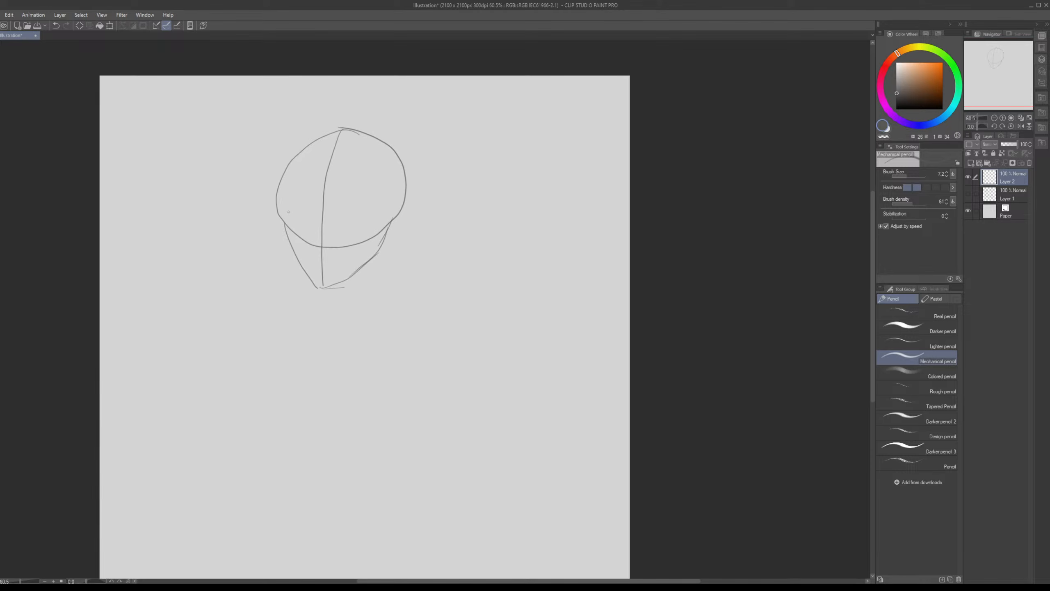
mouse_move(285, 218)
mouse_down()
mouse_move(296, 223)
mouse_move(300, 170)
mouse_move(292, 178)
mouse_move(356, 128)
mouse_up()
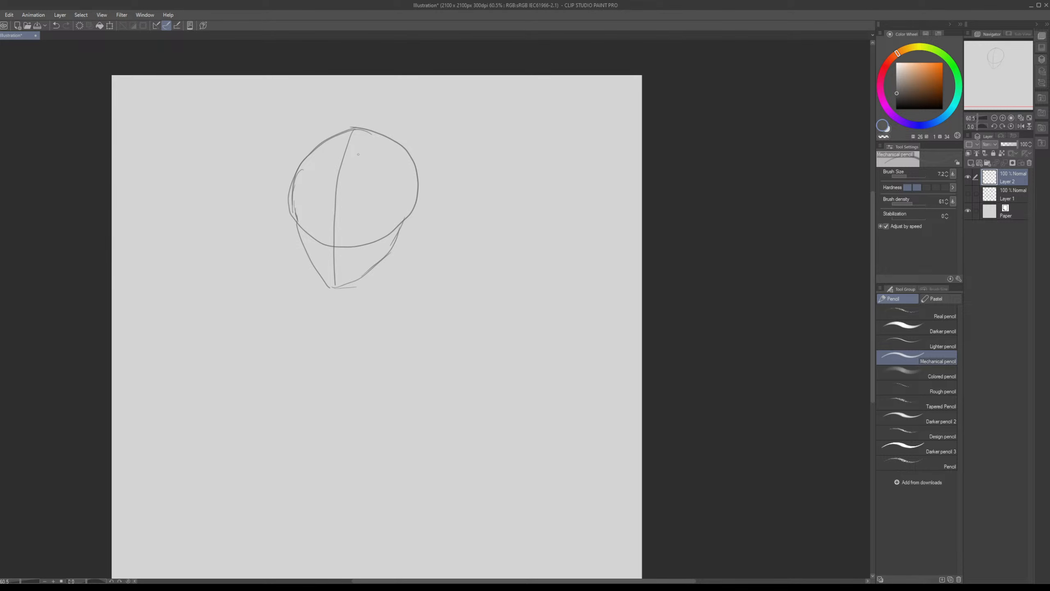
mouse_move(308, 162)
mouse_down()
mouse_move(326, 144)
mouse_move(381, 137)
mouse_move(395, 229)
mouse_move(402, 222)
mouse_up()
drag(416, 199, 419, 166)
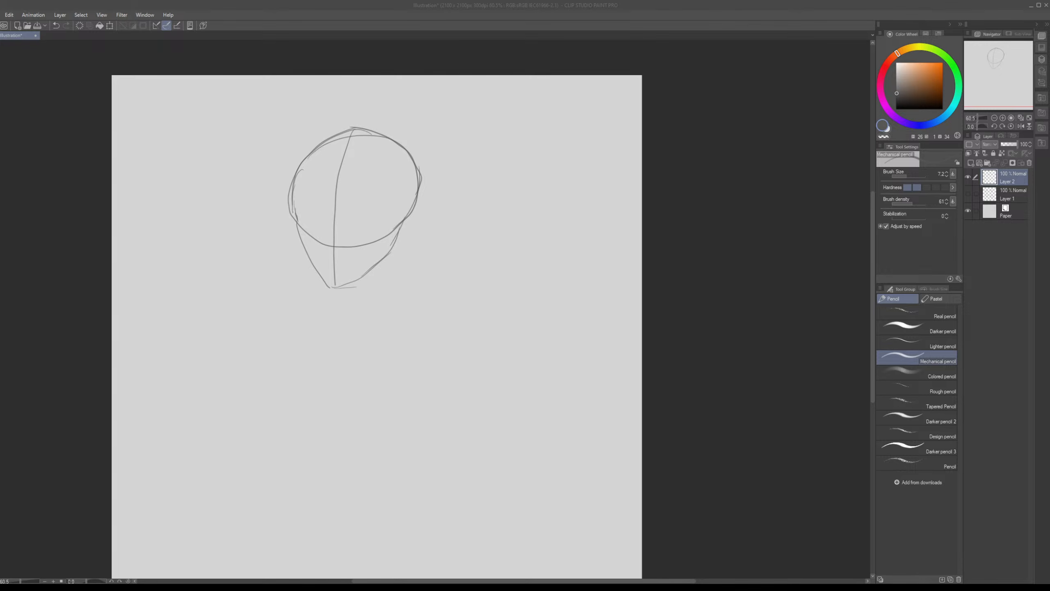
click(485, 230)
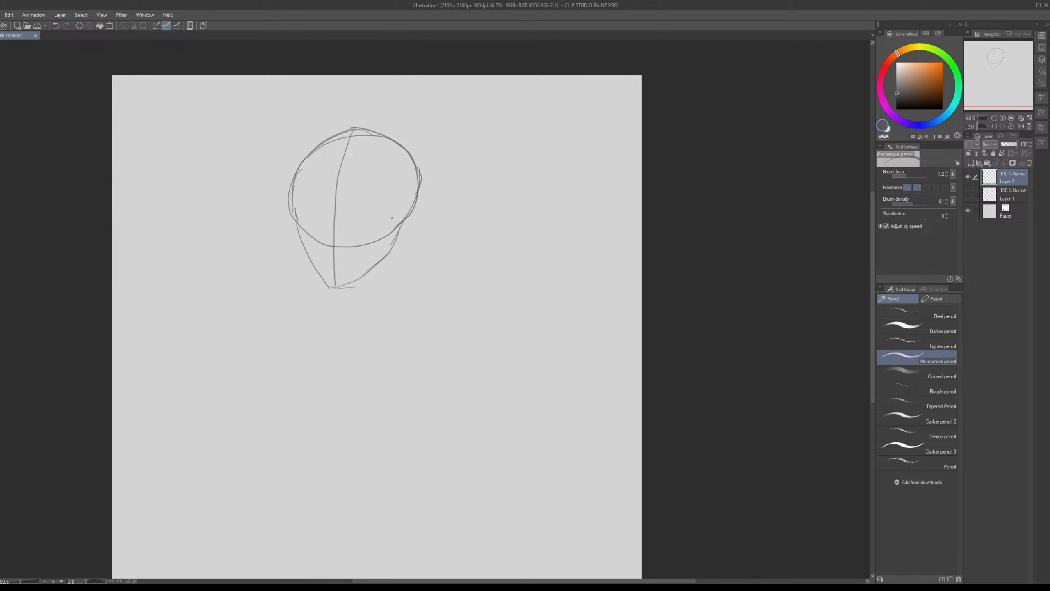
mouse_move(393, 208)
mouse_down()
mouse_move(391, 234)
mouse_move(395, 214)
mouse_up()
key(ctrl+z)
key(ctrl+z)
key(ctrl+z)
key(ctrl+z)
Step: Sketch the brow guideline curving around the skull and draw the ear just above the back of the jaw
drag(291, 189, 363, 204)
mouse_move(371, 156)
mouse_down()
mouse_move(384, 147)
mouse_move(391, 218)
mouse_move(372, 236)
mouse_move(396, 158)
mouse_move(420, 178)
mouse_up()
key(ctrl+z)
key(ctrl+z)
drag(366, 199, 404, 197)
drag(363, 208, 422, 189)
mouse_move(390, 227)
mouse_down()
mouse_move(402, 204)
mouse_move(384, 255)
mouse_up()
drag(392, 219, 398, 206)
drag(399, 214, 398, 224)
drag(293, 188, 359, 210)
key(ctrl+z)
drag(300, 157, 385, 176)
drag(328, 198, 389, 207)
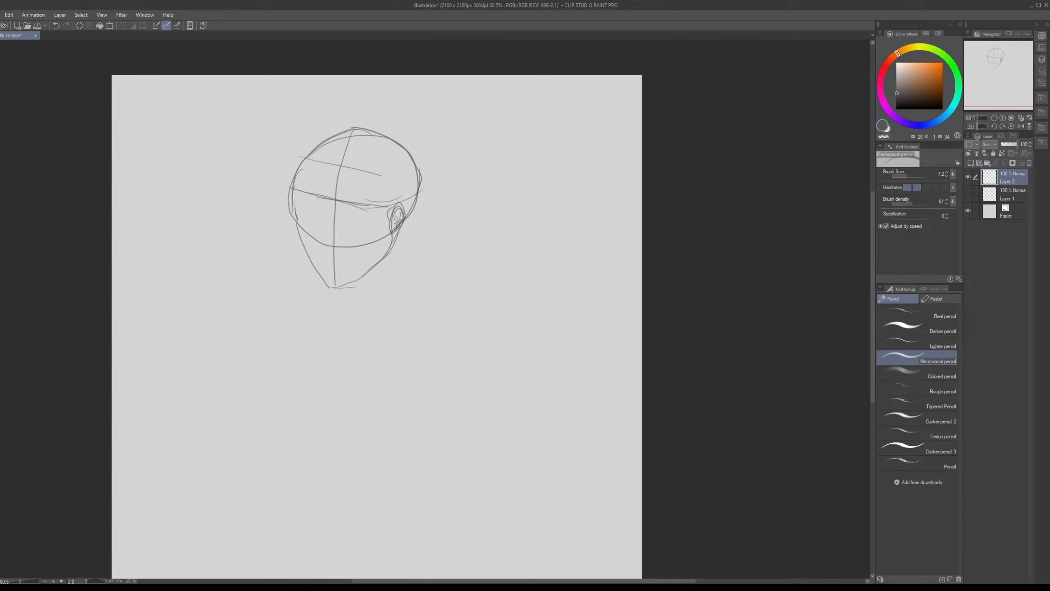
key(ctrl+z)
key(ctrl+z)
Step: Draw the eyebrows, both eyes with irises, the nose and a small mouth on the three-quarter head
drag(299, 198, 367, 217)
drag(296, 211, 303, 219)
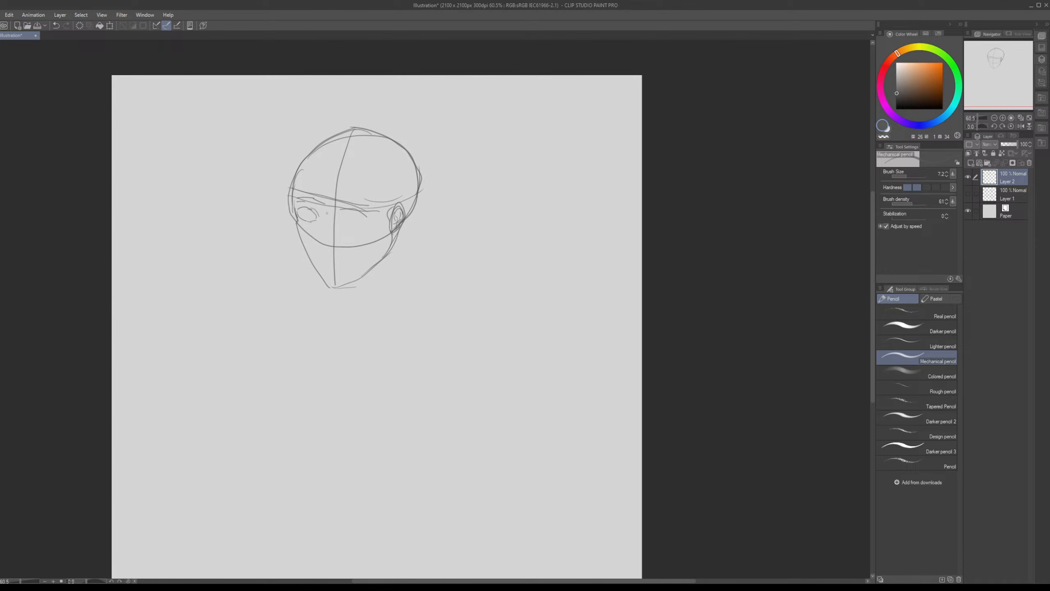
drag(337, 222, 362, 227)
mouse_move(344, 224)
mouse_down()
mouse_move(358, 227)
mouse_move(314, 215)
mouse_move(331, 214)
mouse_up()
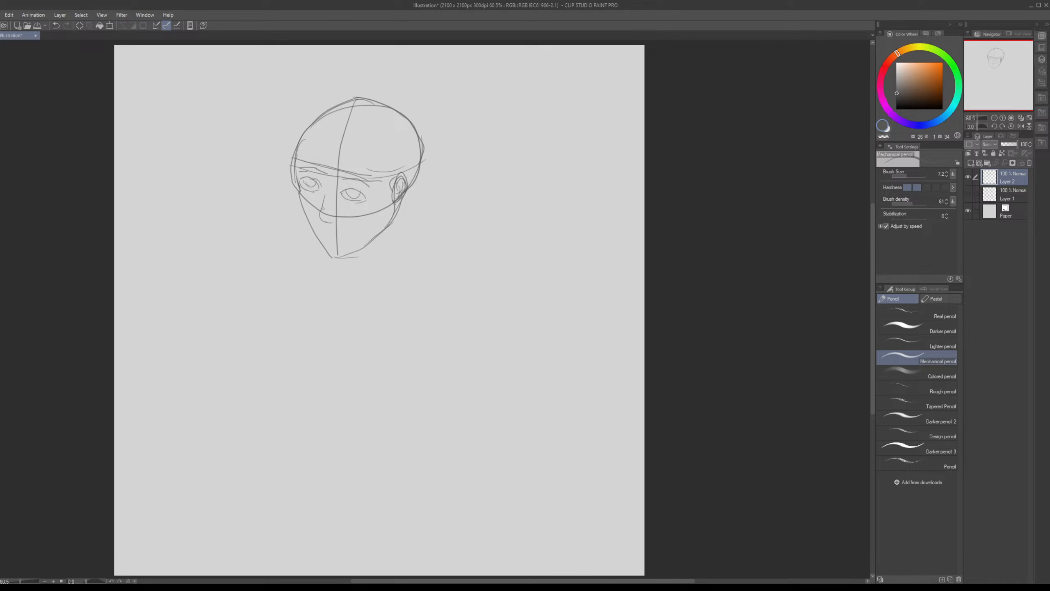
mouse_move(359, 105)
mouse_down()
mouse_move(325, 181)
mouse_move(332, 256)
mouse_up()
key(ctrl+z)
drag(328, 254, 323, 210)
key(ctrl+z)
Step: Sketch the neck, a V-shaped neckline and both shoulder lines beneath the head
mouse_move(398, 211)
mouse_down()
mouse_move(366, 201)
mouse_move(365, 247)
mouse_up()
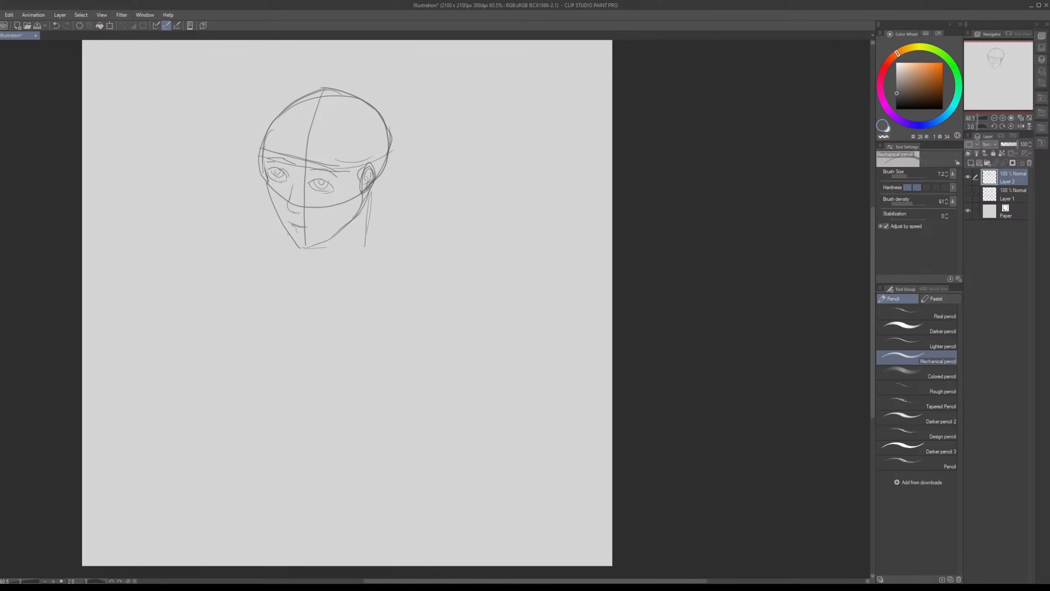
drag(290, 243, 308, 275)
mouse_move(300, 266)
mouse_down()
mouse_move(322, 286)
mouse_move(358, 257)
mouse_move(357, 241)
mouse_up()
mouse_move(370, 196)
mouse_down()
mouse_move(357, 250)
mouse_move(251, 263)
mouse_up()
drag(174, 264, 221, 263)
drag(298, 259, 351, 277)
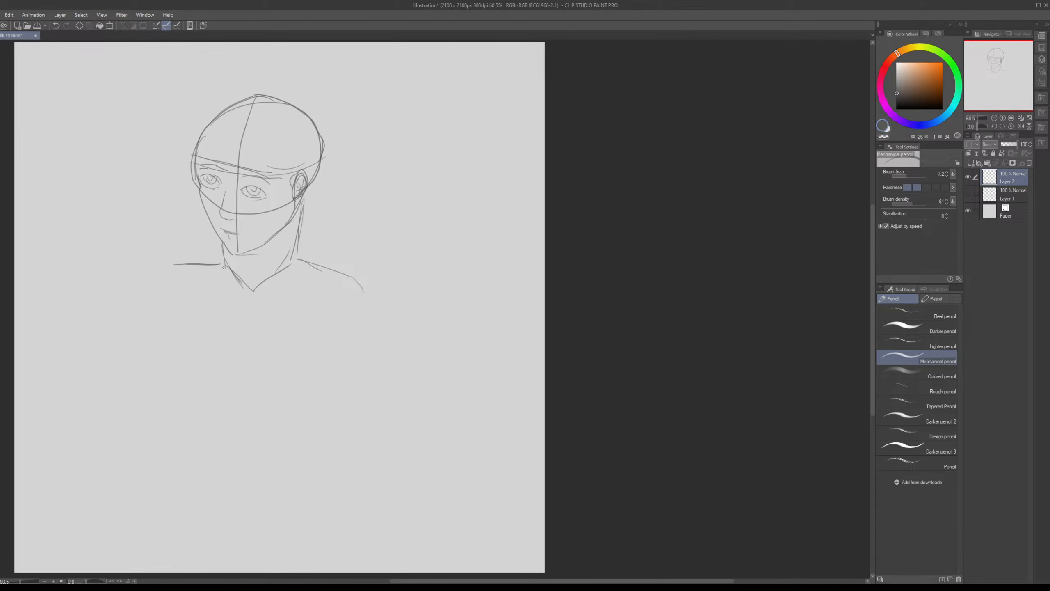
Step: Extend both shoulder lines, round them down into the upper arms and darken the eyebrow above the near eye
drag(195, 262, 151, 265)
mouse_move(231, 274)
mouse_down()
mouse_move(269, 280)
mouse_move(250, 301)
mouse_up()
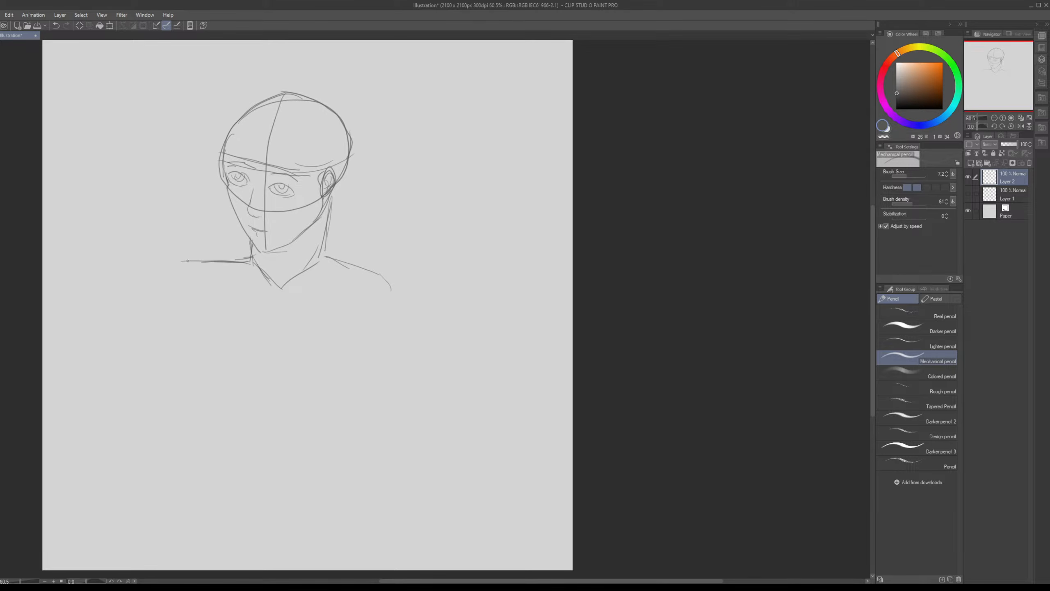
mouse_move(170, 296)
mouse_down()
mouse_move(180, 262)
mouse_move(176, 304)
mouse_up()
mouse_move(380, 274)
mouse_down()
mouse_move(397, 285)
mouse_move(389, 323)
mouse_up()
drag(160, 295, 183, 262)
drag(303, 270, 254, 231)
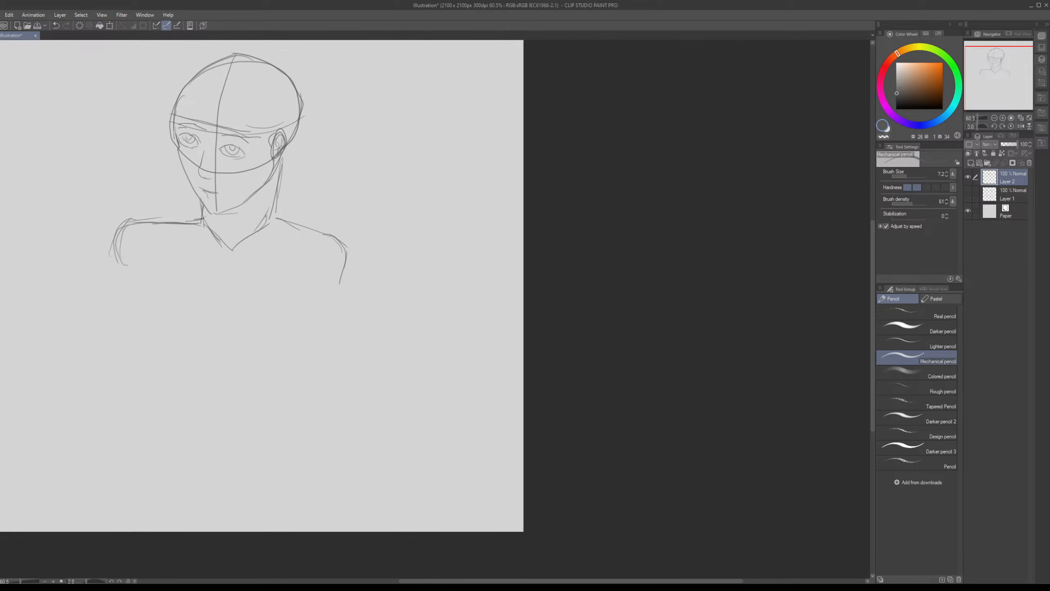
mouse_move(279, 191)
mouse_down()
mouse_move(265, 230)
mouse_move(308, 236)
mouse_up()
drag(321, 164, 398, 229)
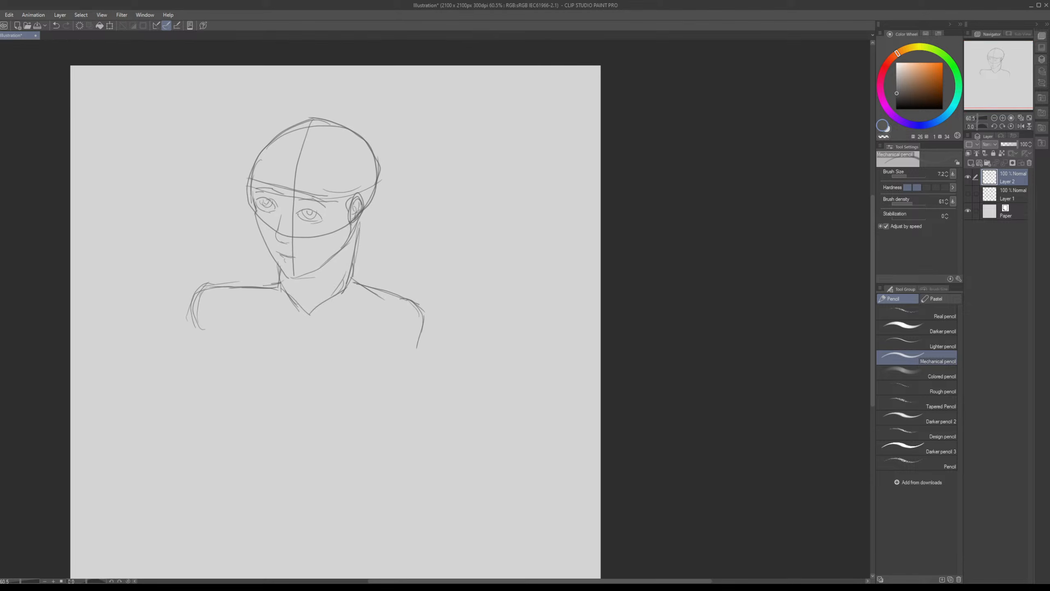
mouse_move(305, 201)
mouse_down()
mouse_move(319, 201)
mouse_move(300, 210)
mouse_move(306, 235)
mouse_up()
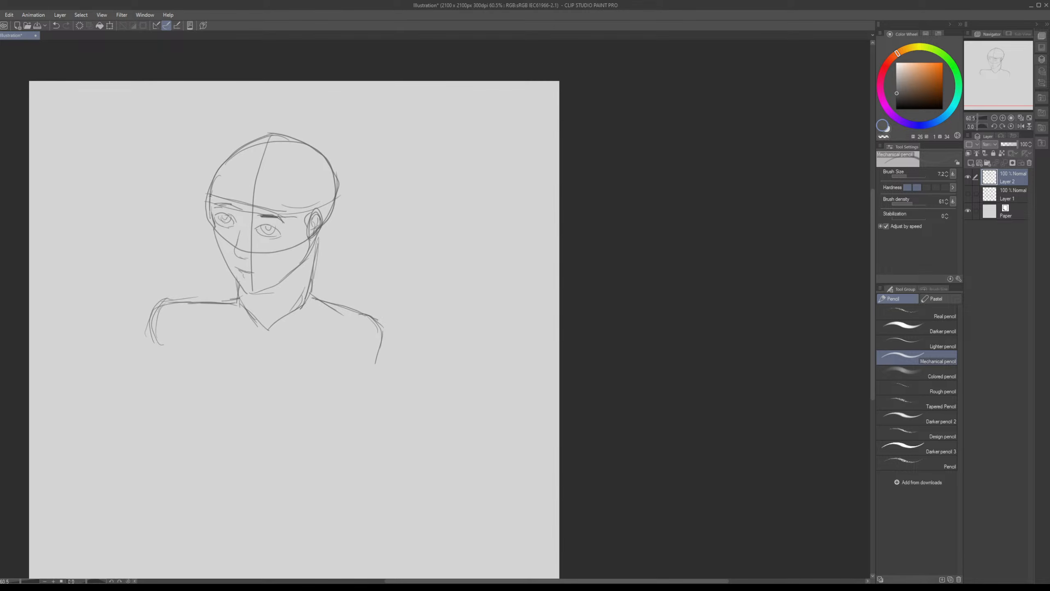
Step: Sketch long hair falling from the back of the skull behind the ear down to the near shoulder
mouse_move(254, 195)
mouse_down()
mouse_move(319, 216)
mouse_move(310, 306)
mouse_up()
drag(340, 204, 338, 286)
drag(338, 176, 360, 312)
mouse_move(277, 133)
mouse_down()
mouse_move(217, 163)
mouse_move(206, 185)
mouse_move(295, 213)
mouse_up()
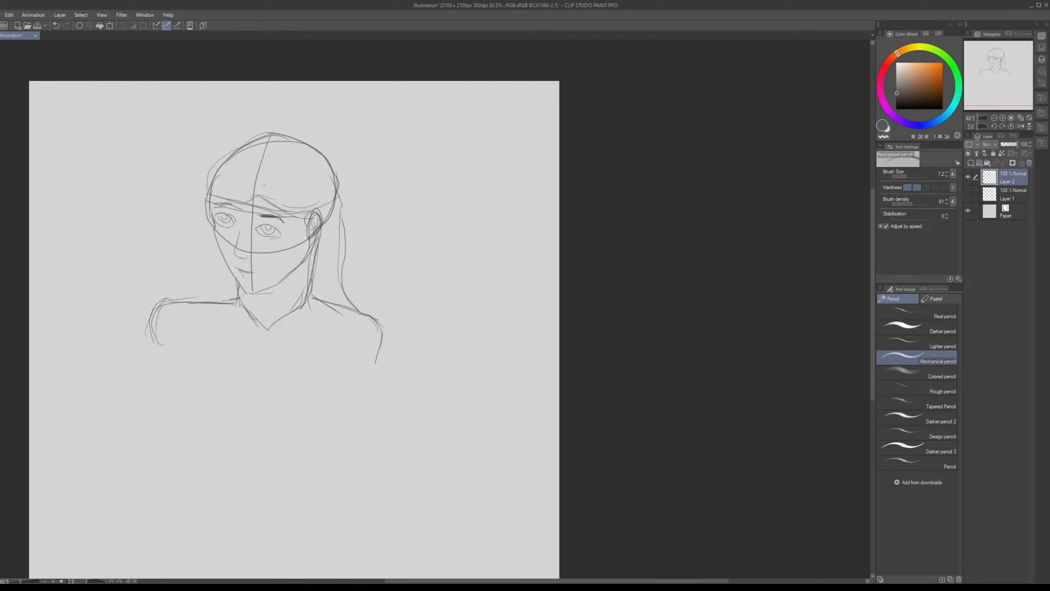
Step: Draw the hair parting with a fringe across the forehead and a lock falling beside the far cheek
drag(266, 188, 208, 180)
drag(240, 185, 290, 218)
mouse_move(288, 141)
mouse_down()
mouse_move(251, 192)
mouse_move(313, 224)
mouse_up()
mouse_move(261, 137)
mouse_down()
mouse_move(201, 213)
mouse_move(203, 275)
mouse_move(194, 278)
mouse_up()
mouse_move(216, 266)
mouse_down()
mouse_move(201, 277)
mouse_move(214, 271)
mouse_up()
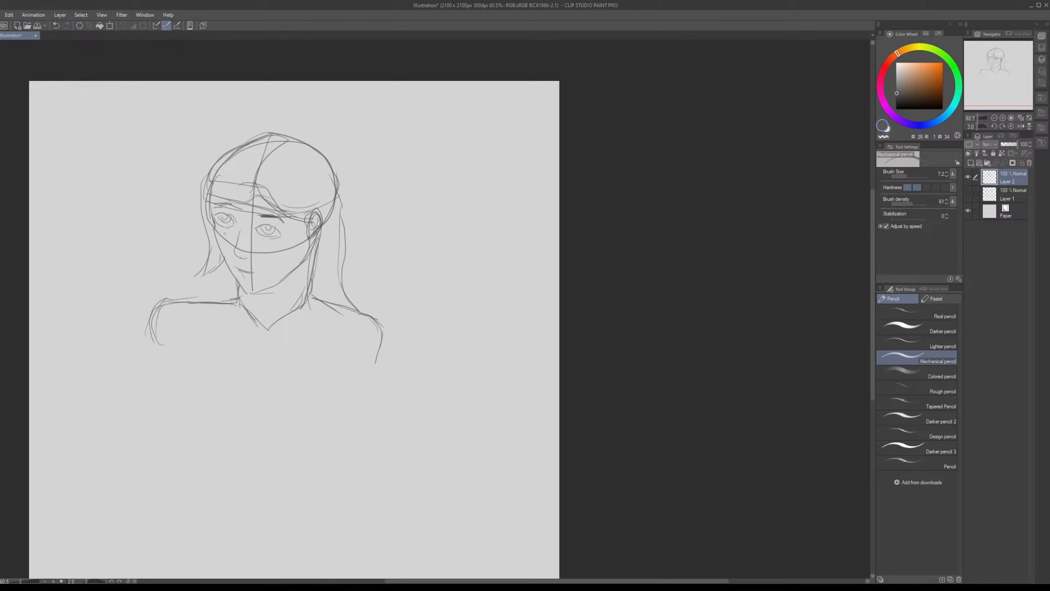
Step: Erase the centre line and curved construction lines across the face with the Hard eraser at size 21.7
key(e)
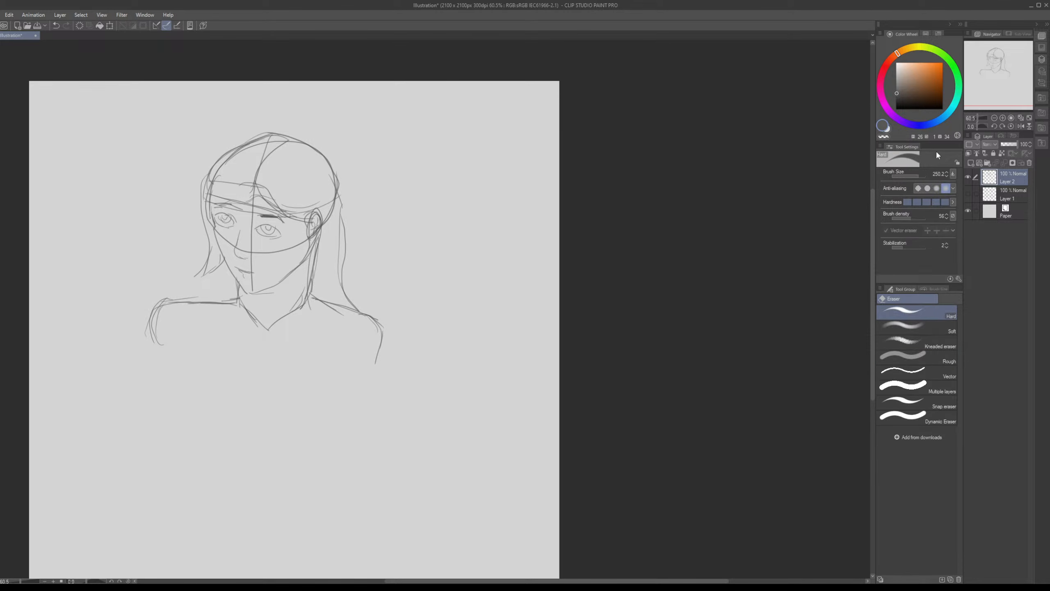
drag(919, 177, 914, 177)
drag(690, 211, 322, 197)
drag(252, 241, 252, 210)
drag(263, 251, 287, 249)
drag(251, 207, 265, 207)
click(257, 252)
drag(248, 185, 224, 184)
drag(278, 214, 268, 215)
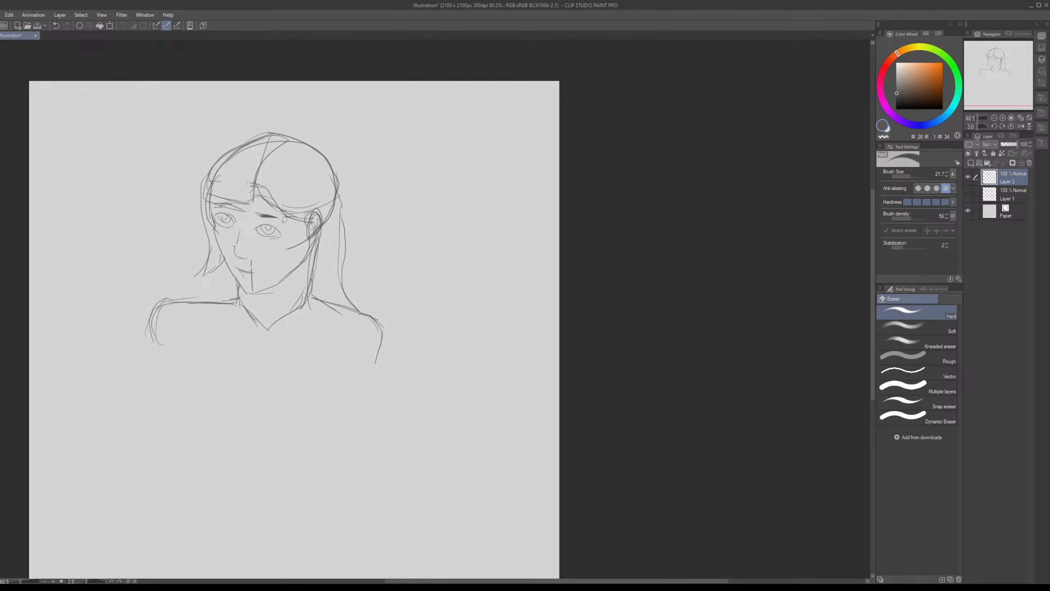
Step: Erase the construction lines around the near hairline, behind the ear and along the far side of the forehead
mouse_move(286, 212)
mouse_down()
mouse_move(307, 209)
mouse_move(287, 205)
mouse_up()
drag(320, 234, 333, 196)
drag(323, 240, 317, 257)
drag(208, 233, 207, 179)
drag(214, 195, 260, 186)
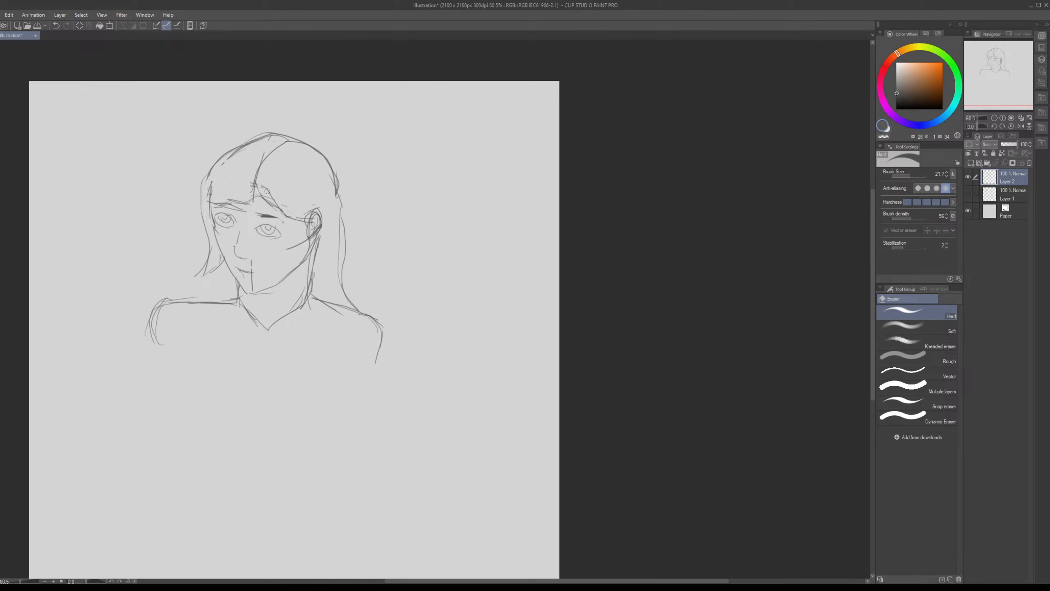
Step: Clean up the parting and pencil fringe strands sweeping over the far temple
drag(263, 187, 267, 189)
key(p)
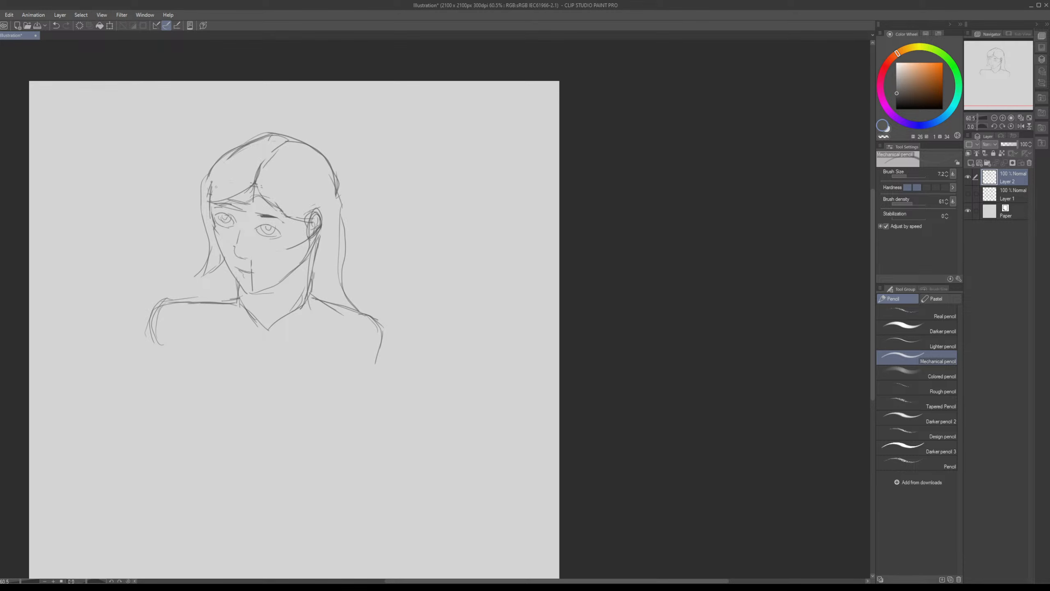
mouse_move(219, 190)
mouse_down()
mouse_move(194, 205)
mouse_move(218, 203)
mouse_move(210, 195)
mouse_move(223, 182)
mouse_move(193, 193)
mouse_move(225, 177)
mouse_up()
Step: Erase the leftover guidelines on the cheek, brow and chin, and darken the nose line
key(e)
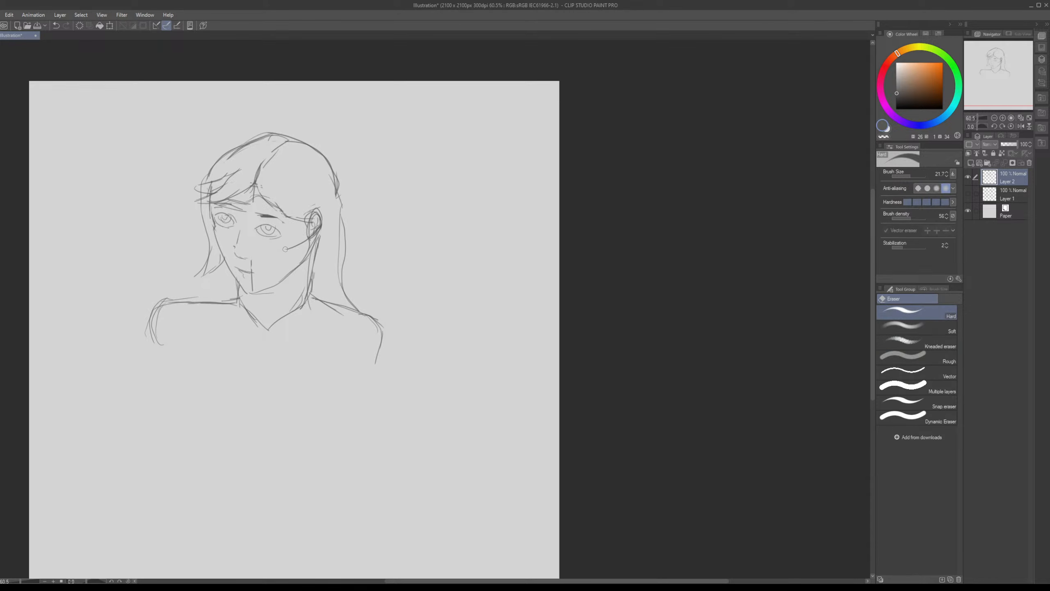
drag(285, 249, 315, 237)
drag(254, 196, 240, 201)
drag(253, 274, 253, 292)
key(p)
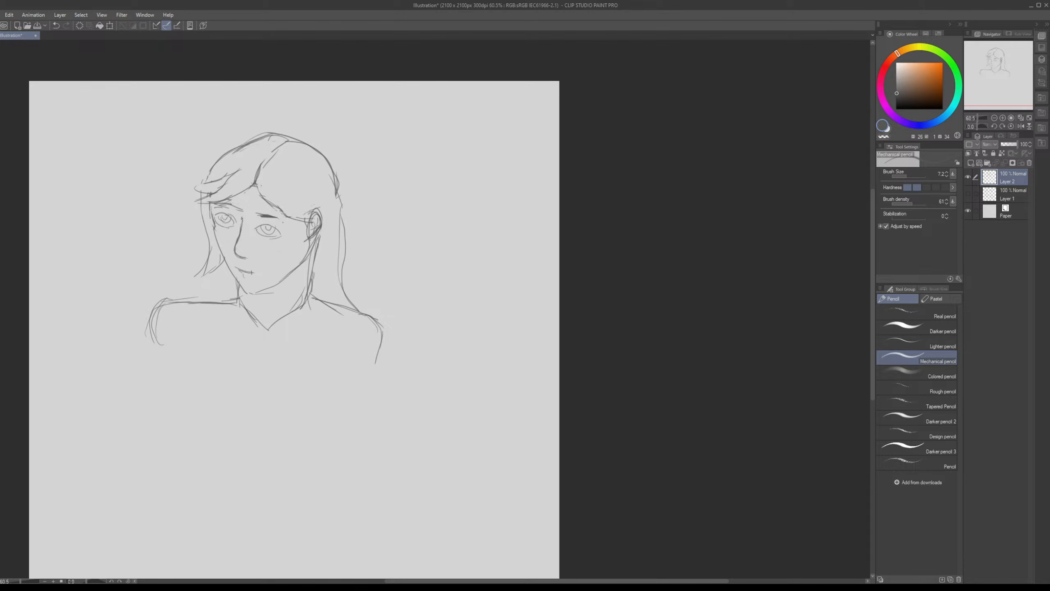
Step: Erase stray lines at the hairline and back of the skull, and redraw the hair on both sides of the face
key(e)
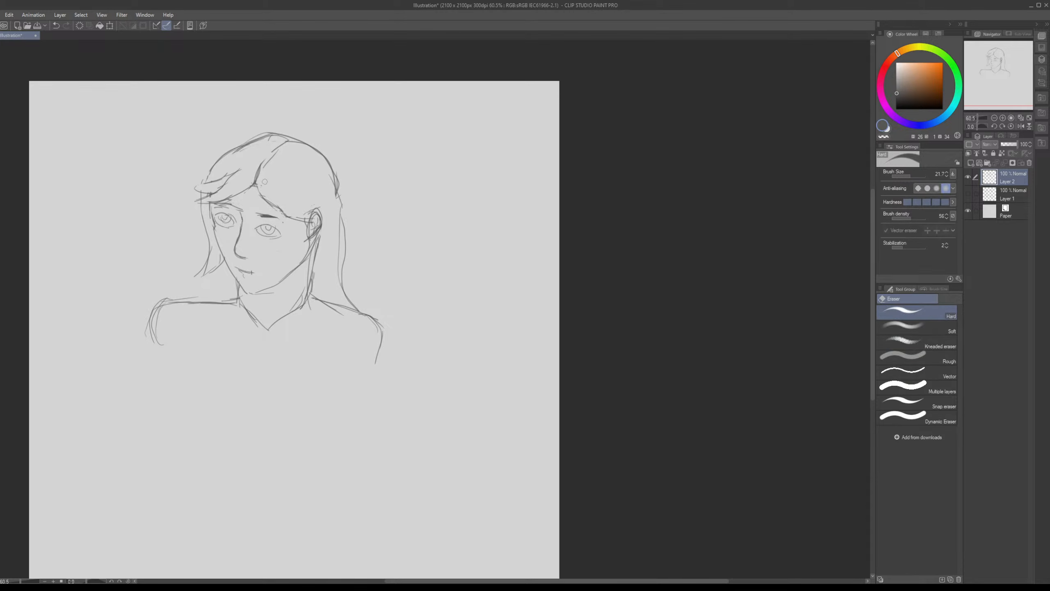
mouse_move(264, 196)
mouse_down()
mouse_move(312, 216)
mouse_move(311, 203)
mouse_up()
drag(337, 179, 337, 200)
key(p)
mouse_move(341, 249)
mouse_down()
mouse_move(339, 290)
mouse_move(321, 241)
mouse_move(301, 260)
mouse_up()
mouse_move(194, 221)
mouse_down()
mouse_move(199, 246)
mouse_move(222, 213)
mouse_up()
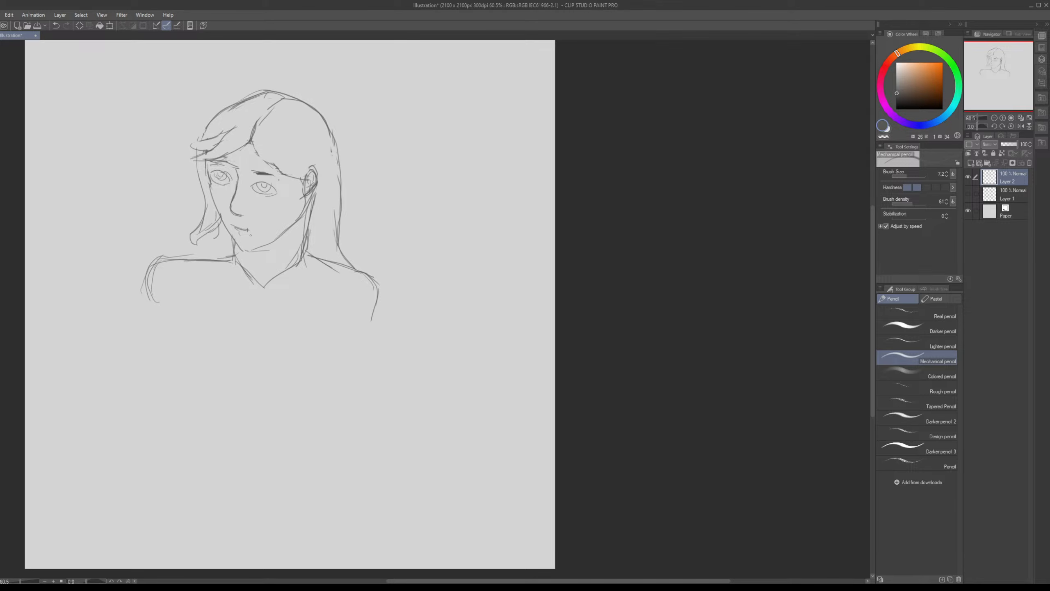
Step: Erase the stray marks beside the mouth and pencil a firmer line down the near side of the neck
key(e)
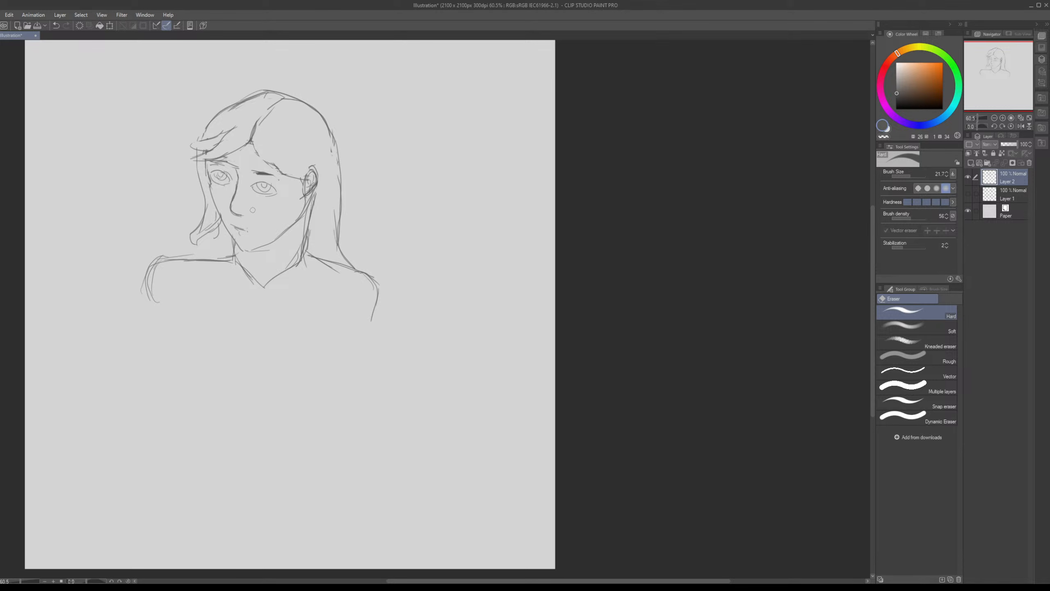
mouse_move(253, 210)
mouse_down()
mouse_move(284, 221)
mouse_move(270, 201)
mouse_up()
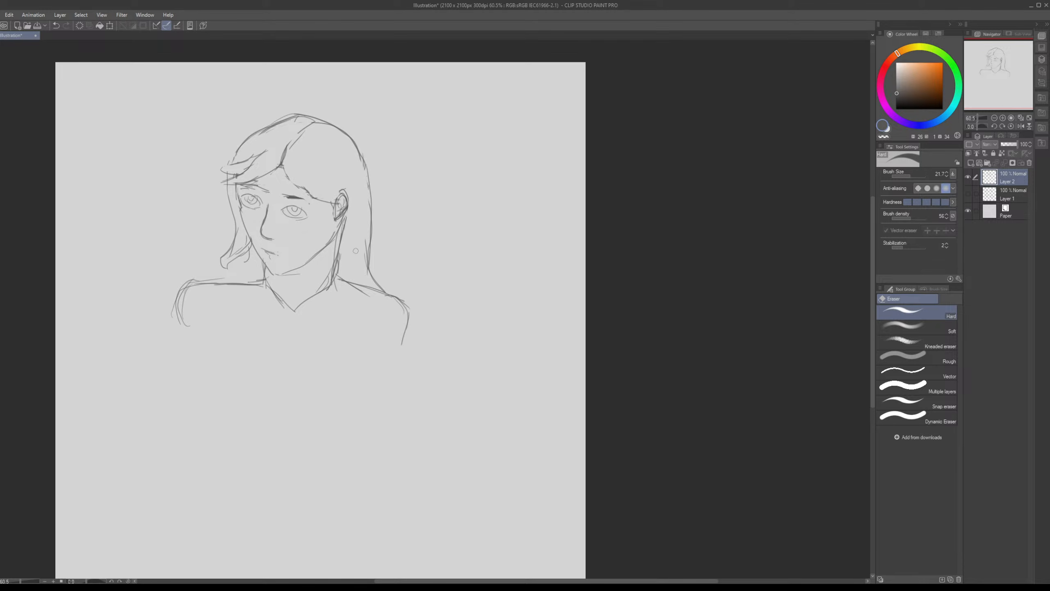
key(p)
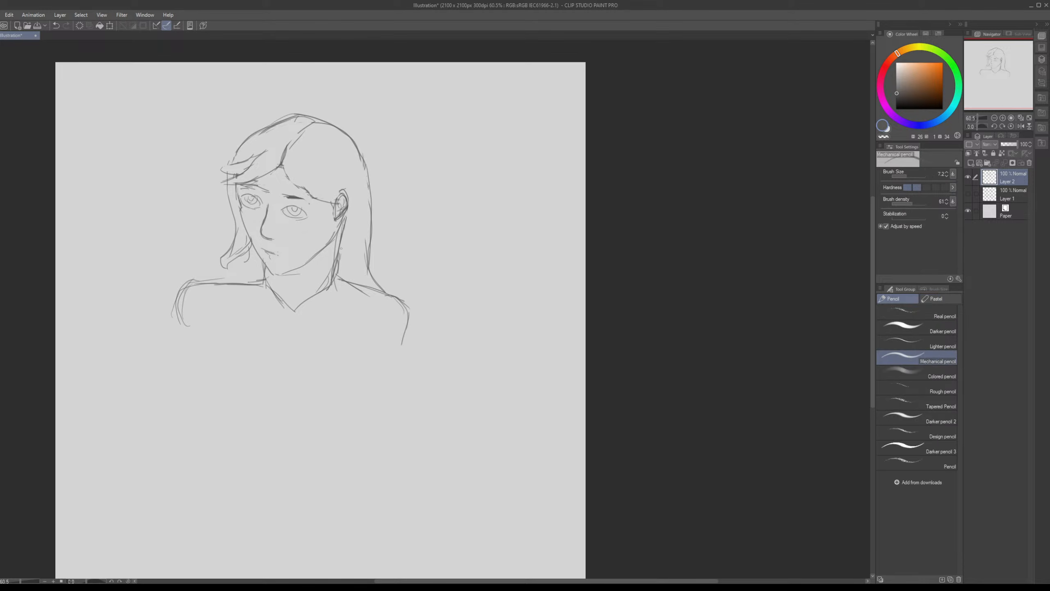
mouse_move(344, 244)
mouse_down()
mouse_move(308, 303)
mouse_move(353, 263)
mouse_move(346, 217)
mouse_up()
mouse_move(433, 218)
mouse_down()
mouse_move(464, 184)
mouse_move(486, 172)
mouse_move(492, 186)
mouse_up()
mouse_move(455, 212)
mouse_down()
mouse_move(514, 182)
mouse_move(514, 197)
mouse_up()
mouse_move(450, 234)
mouse_down()
mouse_move(506, 210)
mouse_move(520, 221)
mouse_up()
drag(458, 247, 529, 225)
key(ctrl+z)
key(ctrl+z)
key(ctrl+z)
key(ctrl+z)
key(ctrl+z)
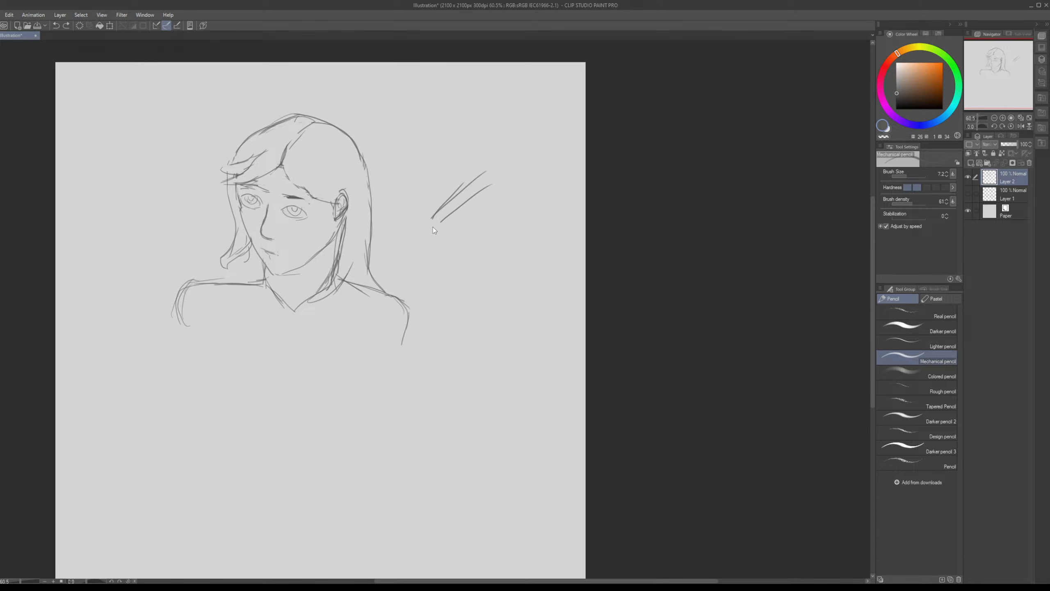
key(ctrl+z)
key(ctrl+z)
key(ctrl+z)
Step: Add a hair strand behind the neck and extend the far lock down to the shoulder
mouse_move(338, 217)
mouse_down()
mouse_move(342, 182)
mouse_move(364, 215)
mouse_move(409, 223)
mouse_up()
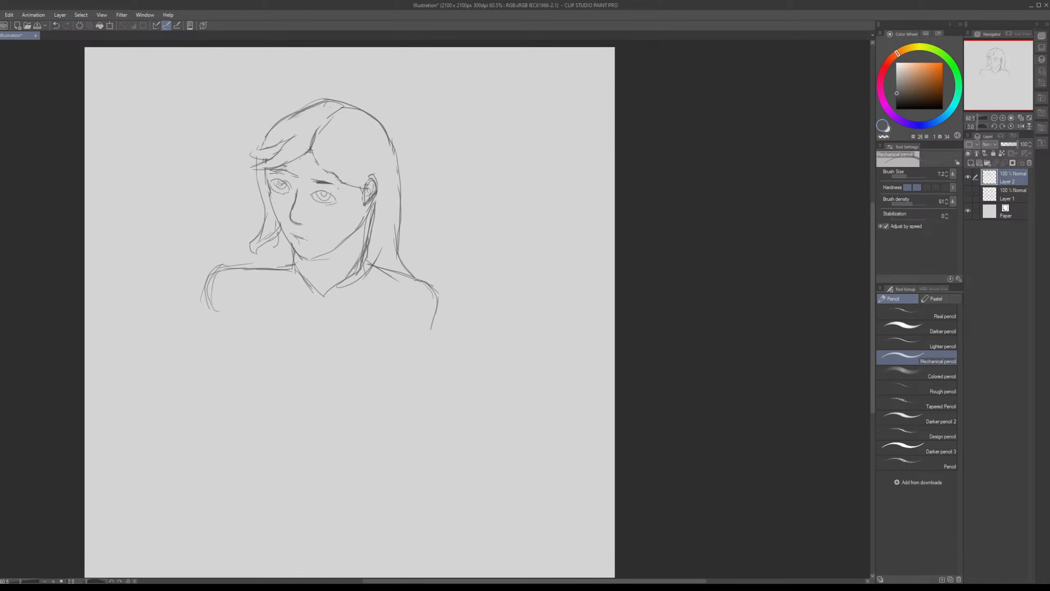
drag(280, 231, 263, 256)
drag(371, 280, 338, 280)
Step: Erase the near side's hair and neck lines with the Hard eraser at size 135.8
key(e)
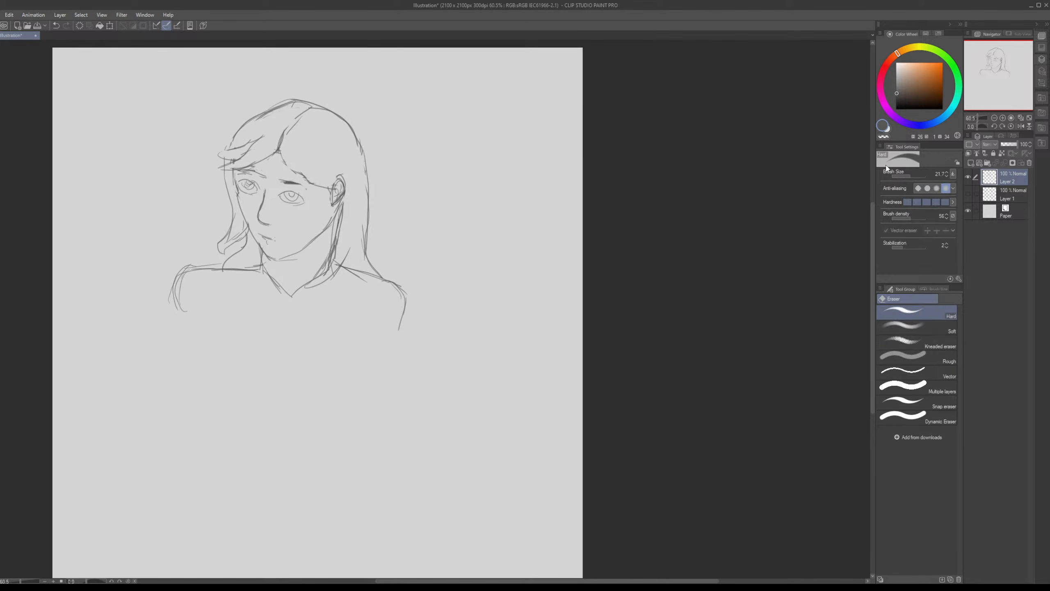
mouse_move(375, 134)
mouse_down()
mouse_move(354, 259)
mouse_move(369, 232)
mouse_move(320, 251)
mouse_move(340, 230)
mouse_move(320, 286)
mouse_up()
mouse_move(347, 222)
mouse_down()
mouse_move(355, 233)
mouse_move(352, 221)
mouse_move(342, 232)
mouse_up()
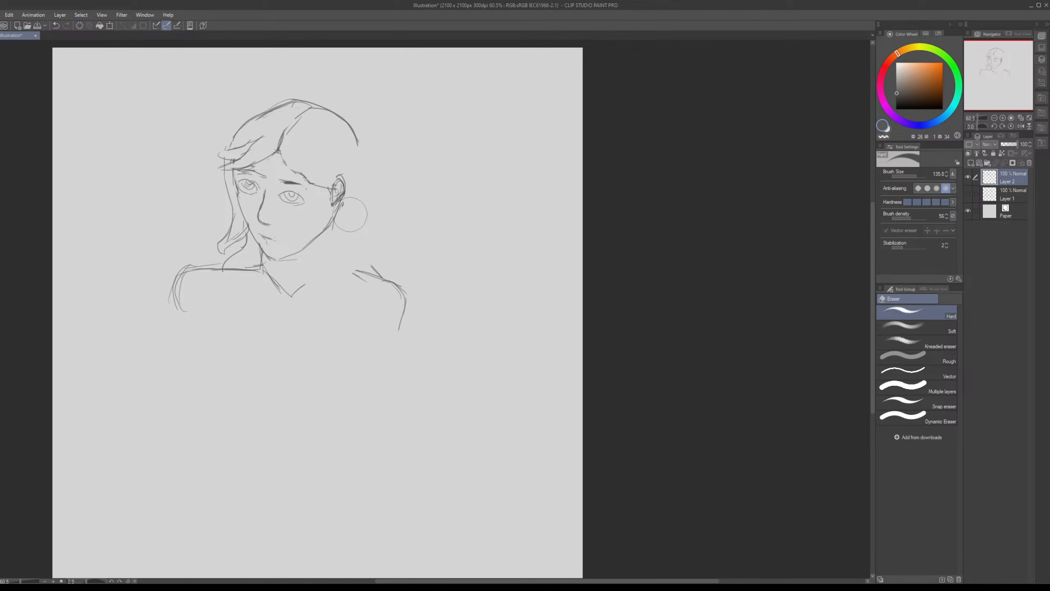
key(p)
mouse_move(335, 227)
mouse_down()
mouse_move(325, 263)
mouse_move(299, 288)
mouse_up()
drag(329, 251, 351, 275)
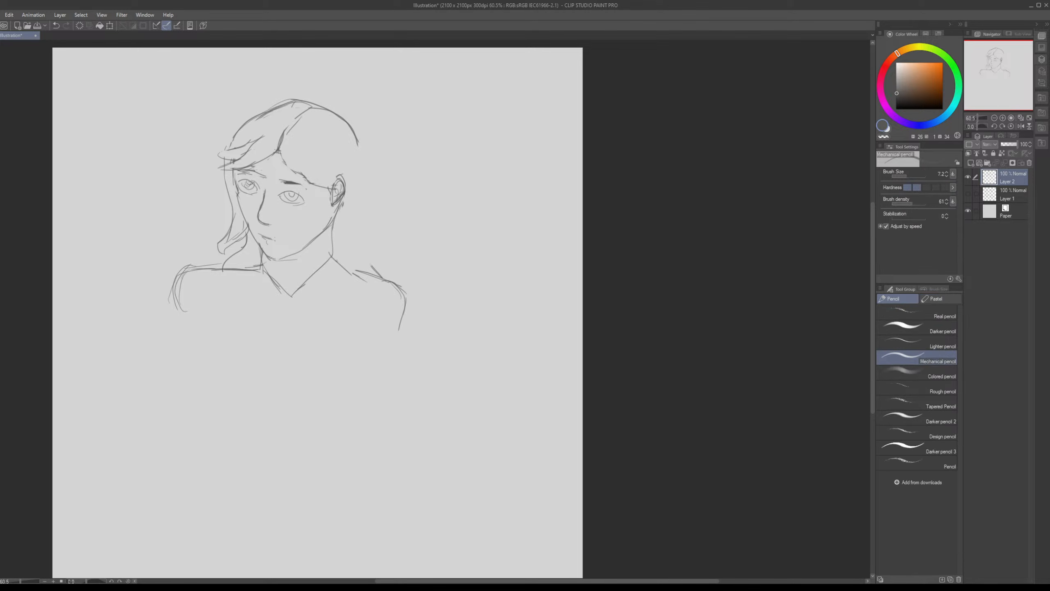
key(ctrl+z)
key(ctrl+z)
key(ctrl+z)
Step: Redraw the near side of the neck below the ear and join it to the shoulder line
mouse_move(330, 232)
mouse_down()
mouse_move(329, 262)
mouse_move(304, 283)
mouse_move(324, 265)
mouse_up()
mouse_move(325, 224)
mouse_down()
mouse_move(326, 251)
mouse_move(371, 274)
mouse_up()
mouse_move(335, 216)
mouse_down()
mouse_move(383, 275)
mouse_move(343, 204)
mouse_up()
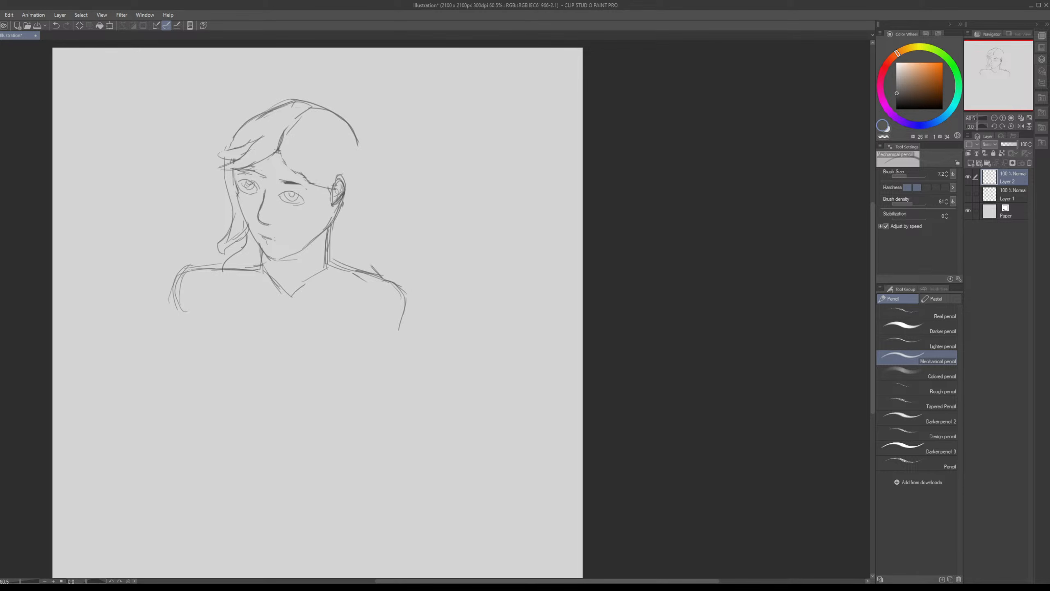
Step: Replace the ear with a simpler one and redraw the long hair from the crown to the near shoulder
key(e)
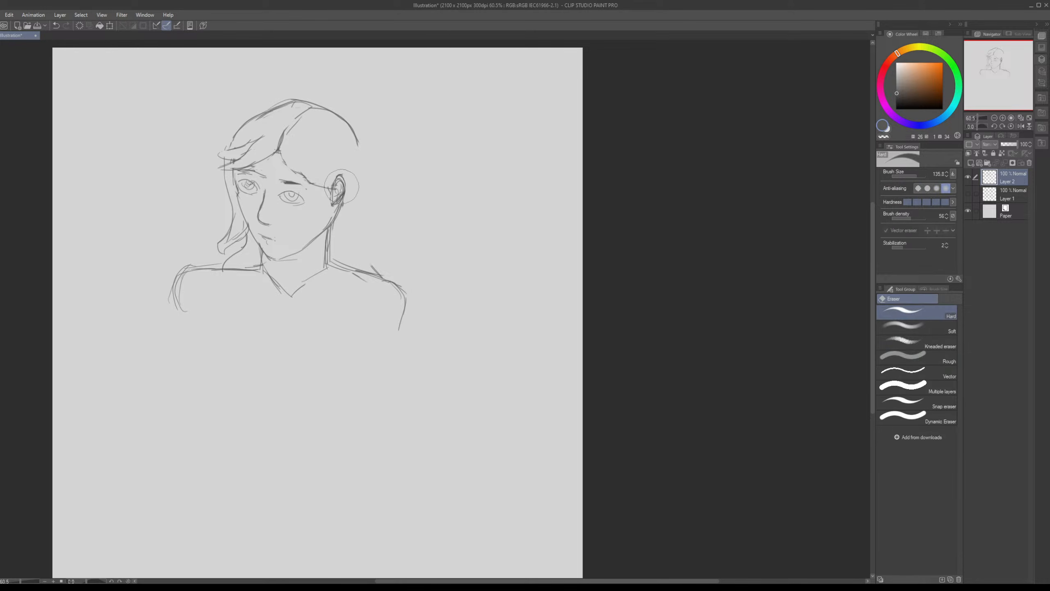
mouse_move(339, 191)
mouse_down()
mouse_move(325, 215)
mouse_move(345, 195)
mouse_move(341, 173)
mouse_up()
key(p)
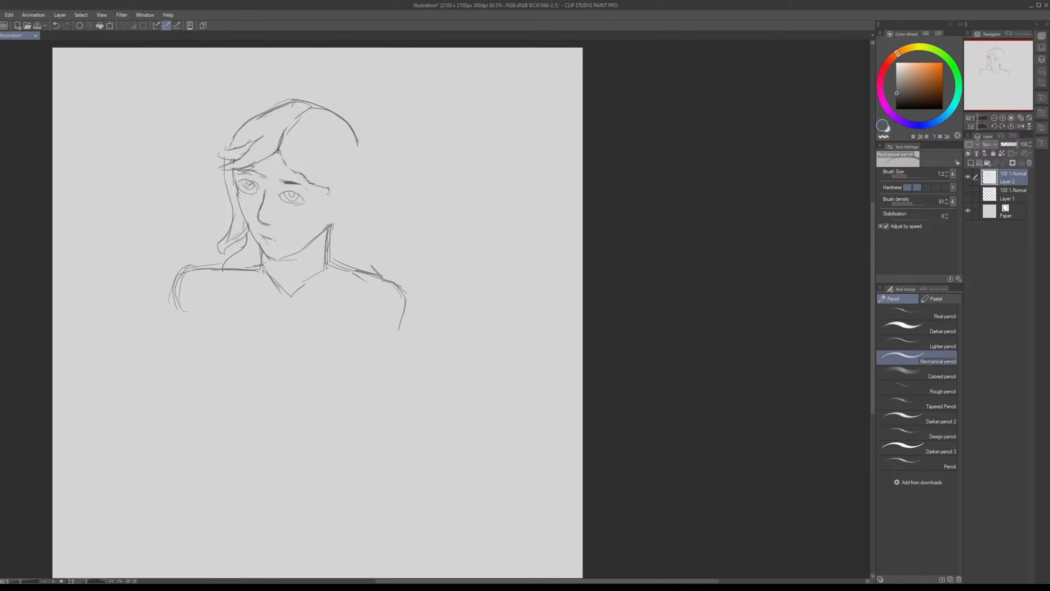
drag(328, 194, 329, 213)
mouse_move(330, 188)
mouse_down()
mouse_move(331, 223)
mouse_move(358, 142)
mouse_move(359, 243)
mouse_move(377, 277)
mouse_up()
key(ctrl+z)
drag(341, 209, 321, 290)
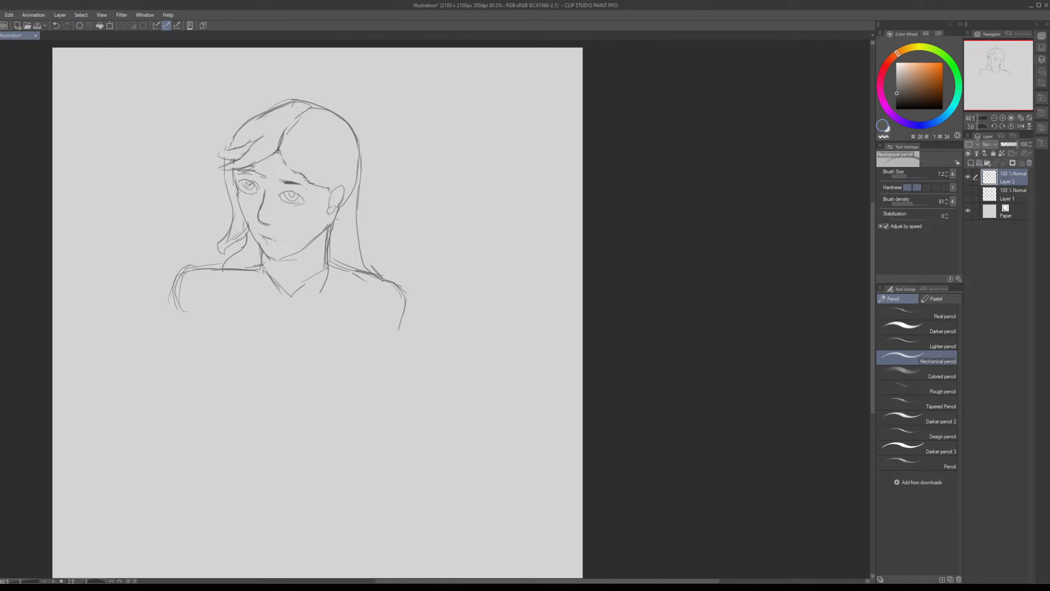
Step: Draw pointed hair tips falling beside the neck and over the front of the near shoulder
drag(328, 264, 323, 287)
drag(334, 298, 347, 255)
key(ctrl+z)
drag(342, 284, 335, 290)
mouse_move(346, 269)
mouse_down()
mouse_move(334, 295)
mouse_move(377, 297)
mouse_move(377, 278)
mouse_up()
Step: Erase the shoulder line where it crosses the hair tips and add a strand line between them
key(e)
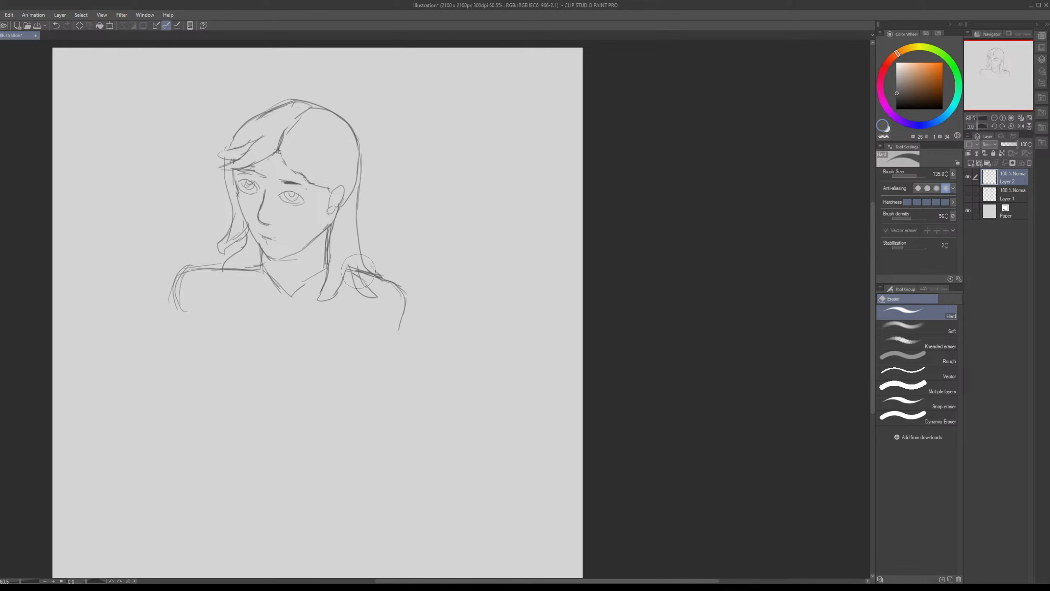
key(p)
mouse_move(349, 269)
mouse_down()
mouse_move(364, 296)
mouse_move(358, 283)
mouse_move(378, 278)
mouse_move(370, 275)
mouse_up()
key(ctrl+z)
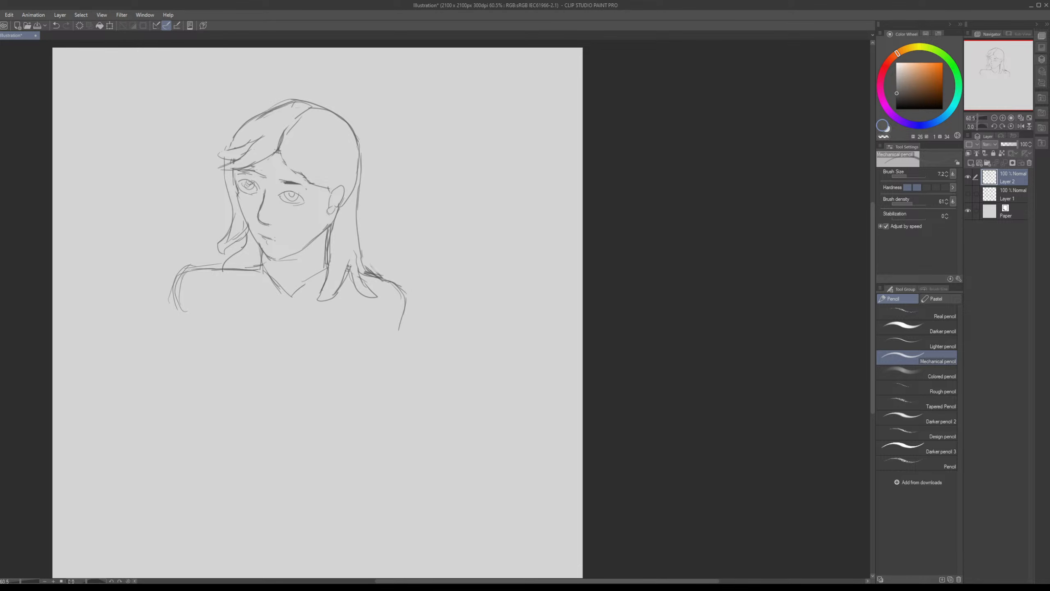
drag(347, 248, 349, 264)
Step: Darken the hair ends above the near shoulder and reinforce the far shoulder line beneath the lock
key(e)
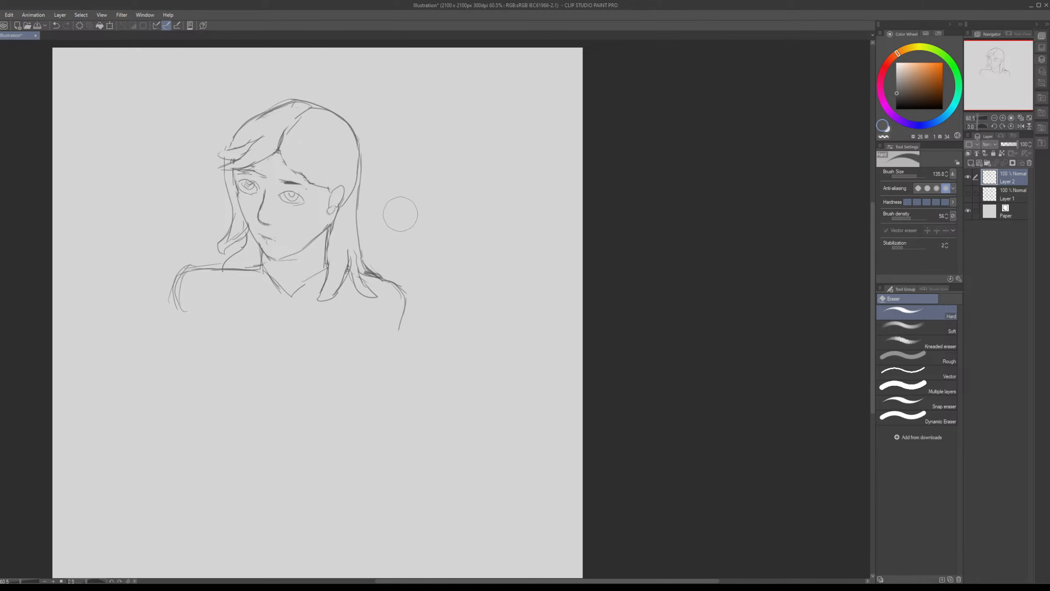
key(p)
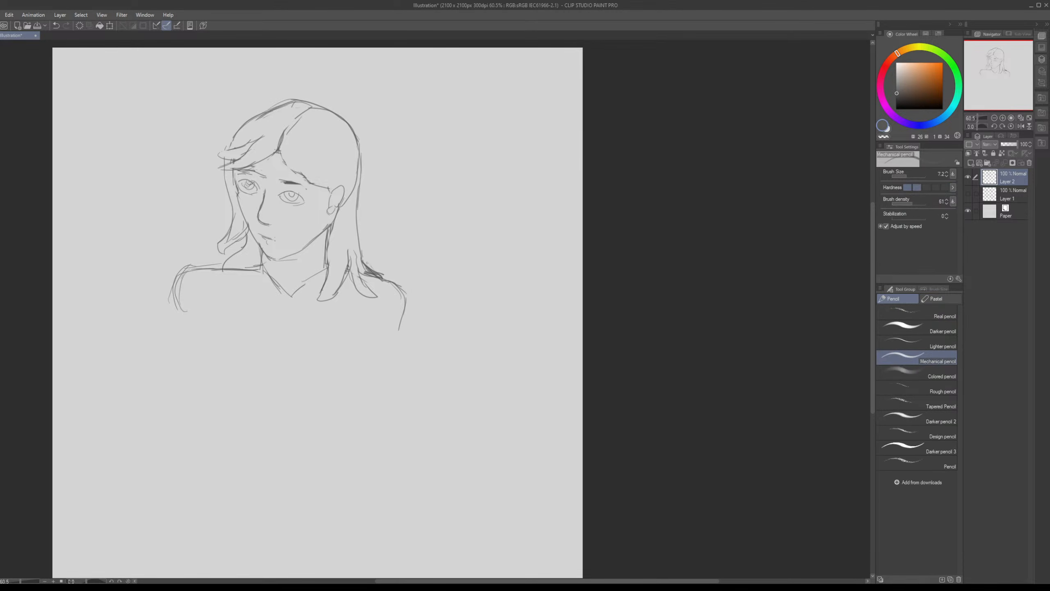
drag(362, 235, 355, 260)
drag(231, 258, 208, 267)
Step: Erase the upper-arm lines hanging below both shoulders
key(e)
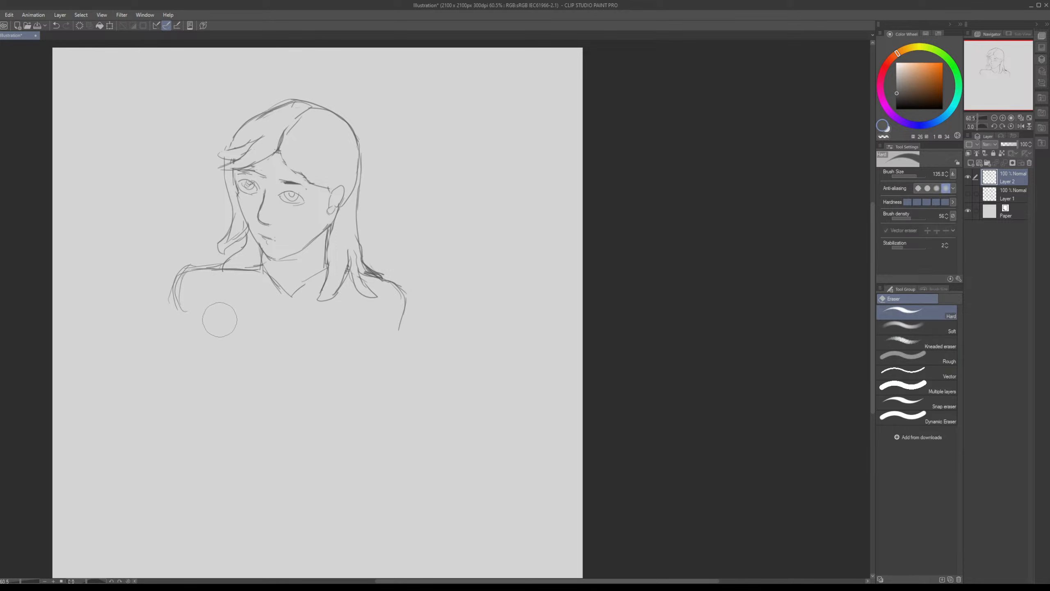
mouse_move(207, 301)
mouse_down()
mouse_move(193, 287)
mouse_move(215, 284)
mouse_up()
drag(168, 277, 167, 311)
key(p)
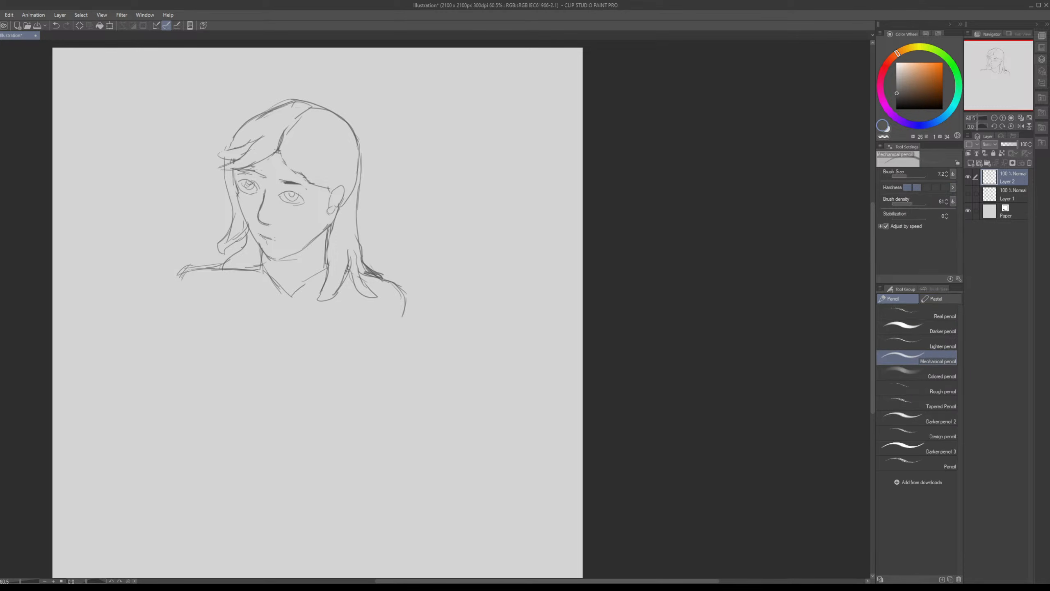
Step: Darken the hairline from the parting to the ear and erase the part of the ear covered by hair
scroll(316, 314, up, 2)
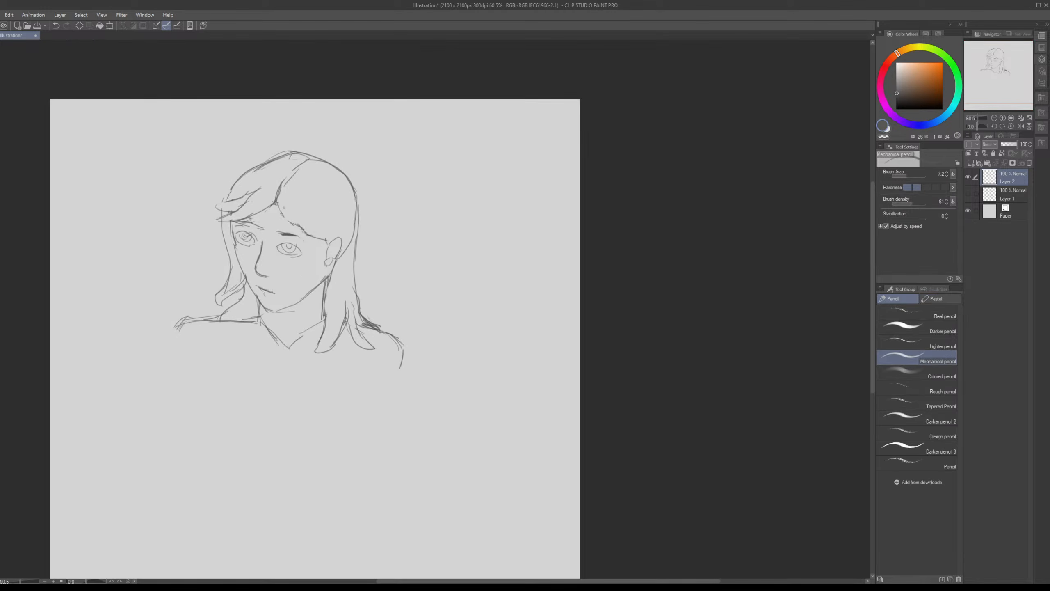
drag(277, 205, 332, 244)
key(e)
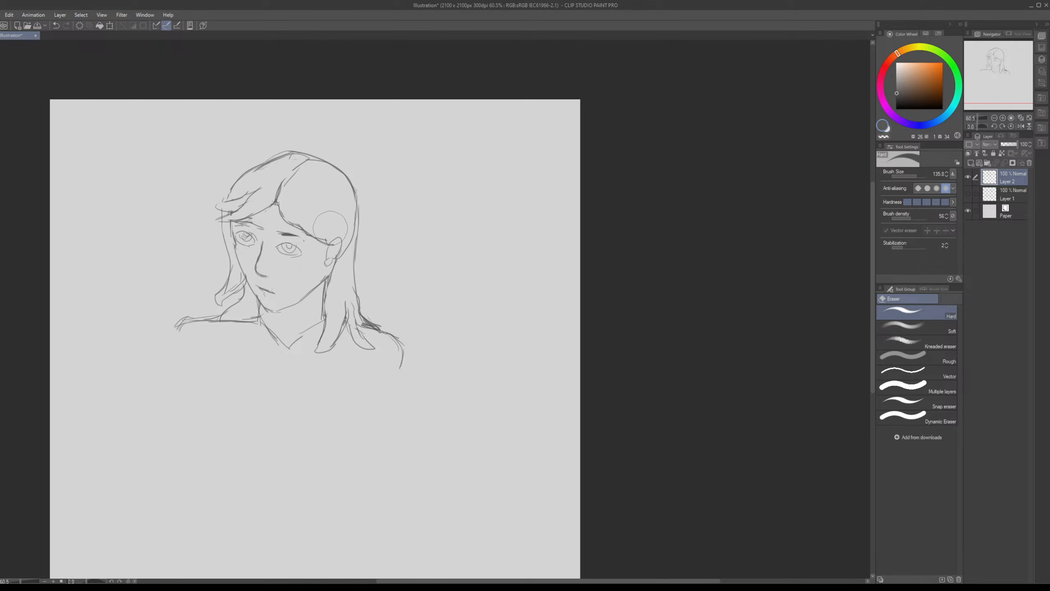
key(p)
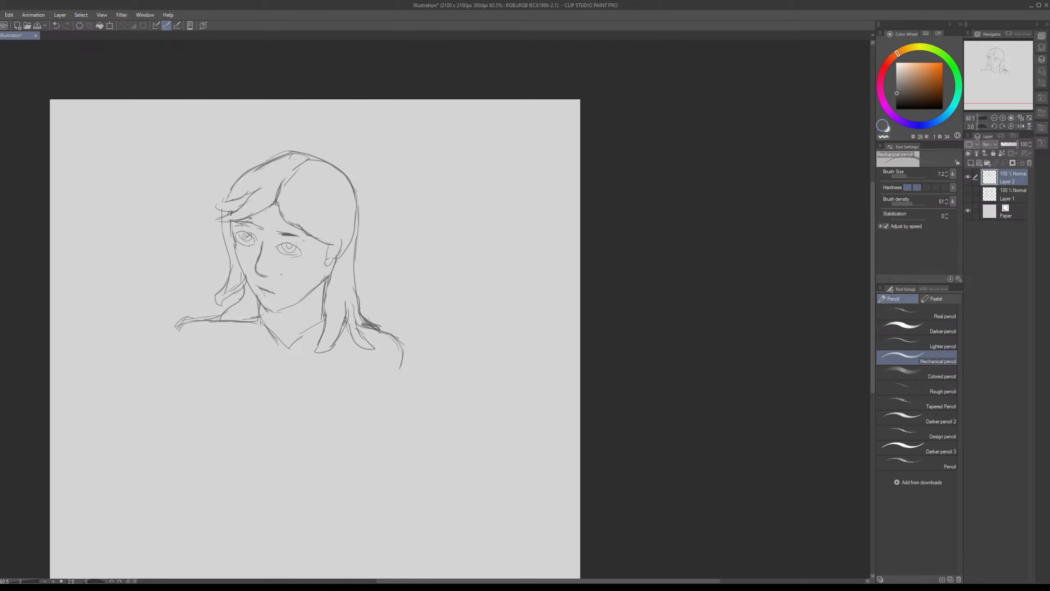
Step: Sketch pointed hair tips at the outer end of the fringe beside the far temple
drag(238, 283, 302, 233)
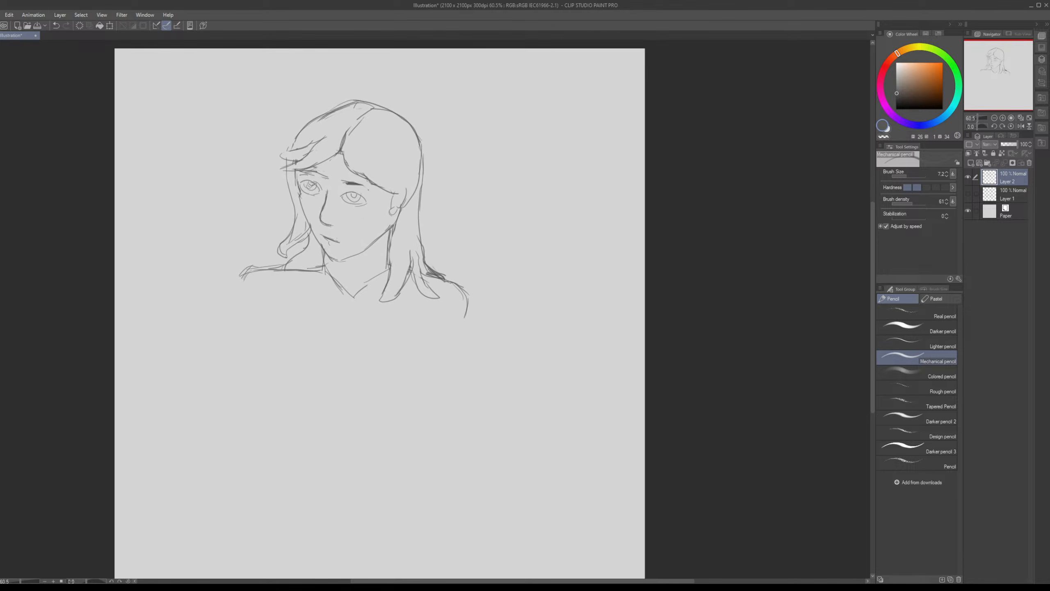
drag(303, 232, 305, 279)
drag(295, 212, 281, 226)
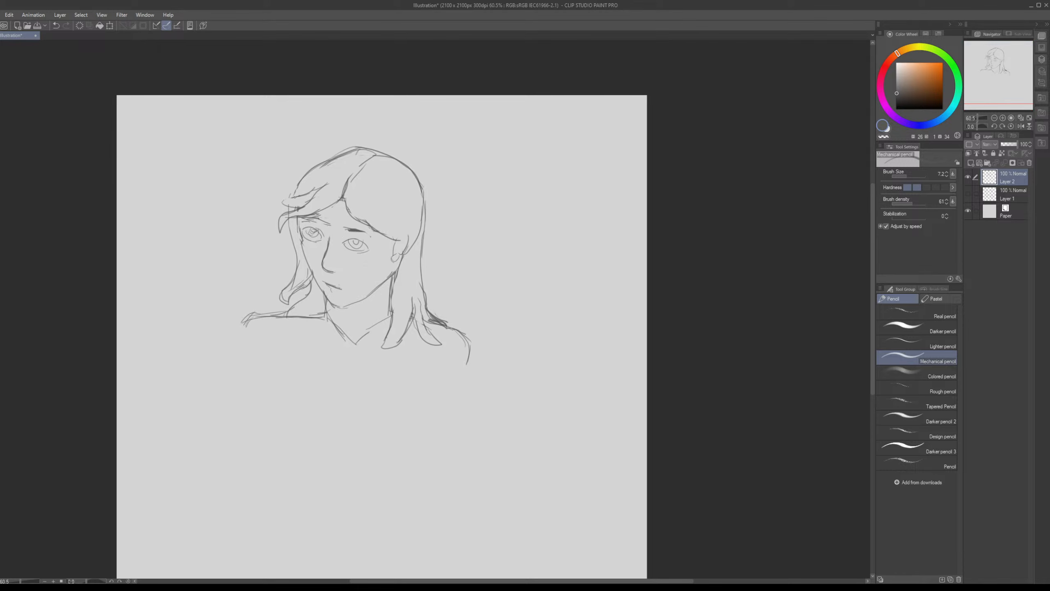
drag(295, 197, 281, 202)
mouse_move(310, 159)
mouse_down()
mouse_move(297, 212)
mouse_move(354, 203)
mouse_up()
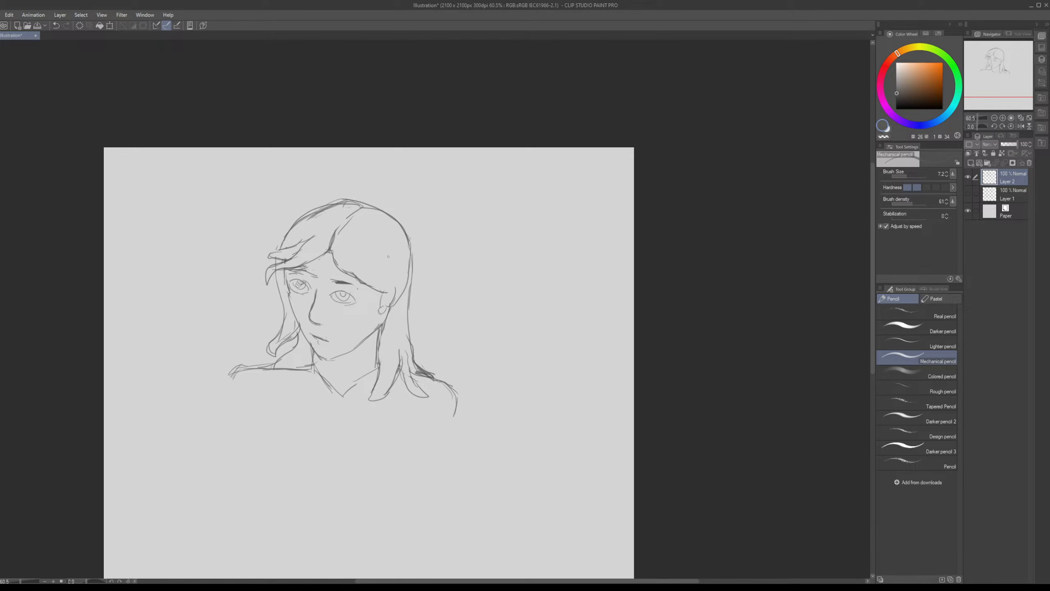
Step: Reinforce the ear and the strands beside it, and erase the back hair outline at ear height
mouse_move(383, 293)
mouse_down()
mouse_move(393, 302)
mouse_move(385, 336)
mouse_up()
mouse_move(380, 278)
mouse_down()
mouse_move(358, 261)
mouse_move(373, 259)
mouse_up()
mouse_move(352, 272)
mouse_down()
mouse_move(397, 292)
mouse_move(402, 310)
mouse_up()
key(e)
mouse_move(433, 318)
mouse_down()
mouse_move(435, 281)
mouse_move(459, 232)
mouse_up()
key(p)
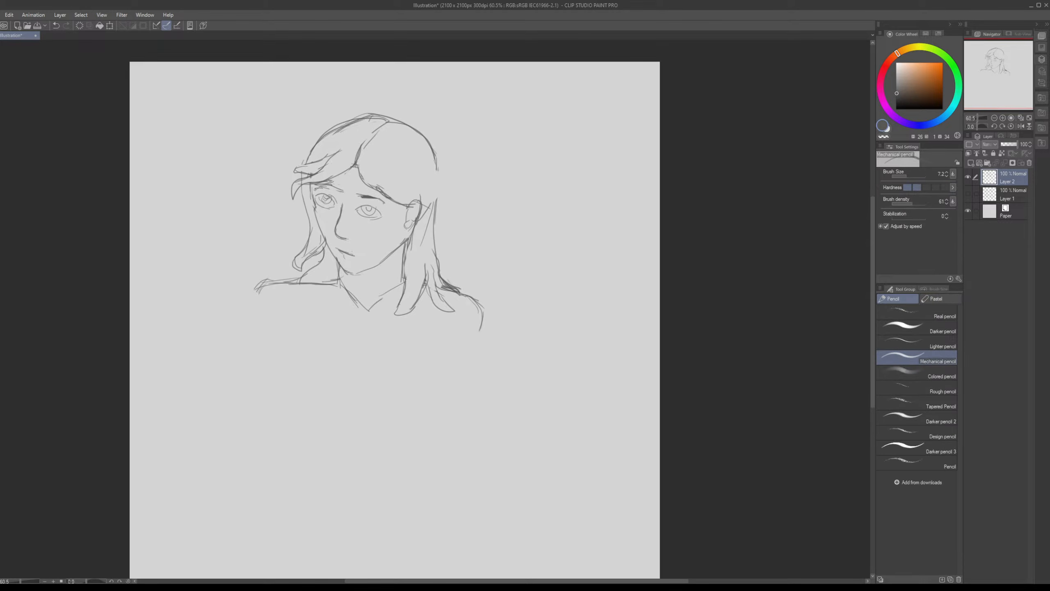
key(ctrl+z)
drag(491, 284, 498, 292)
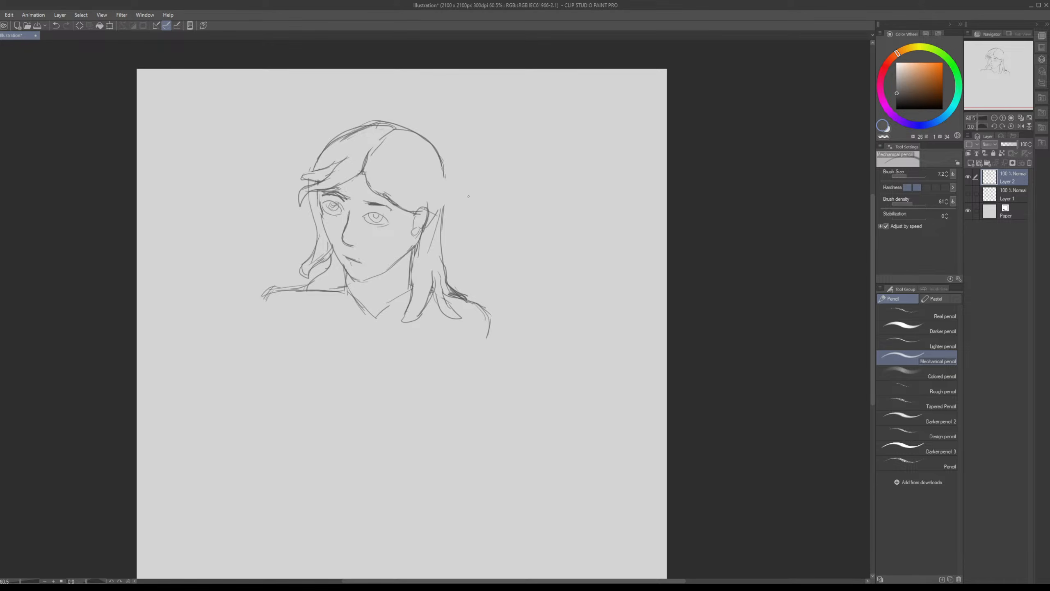
Step: Erase the far eyebrow and redraw it as a short, arched stroke beneath the fringe
key(e)
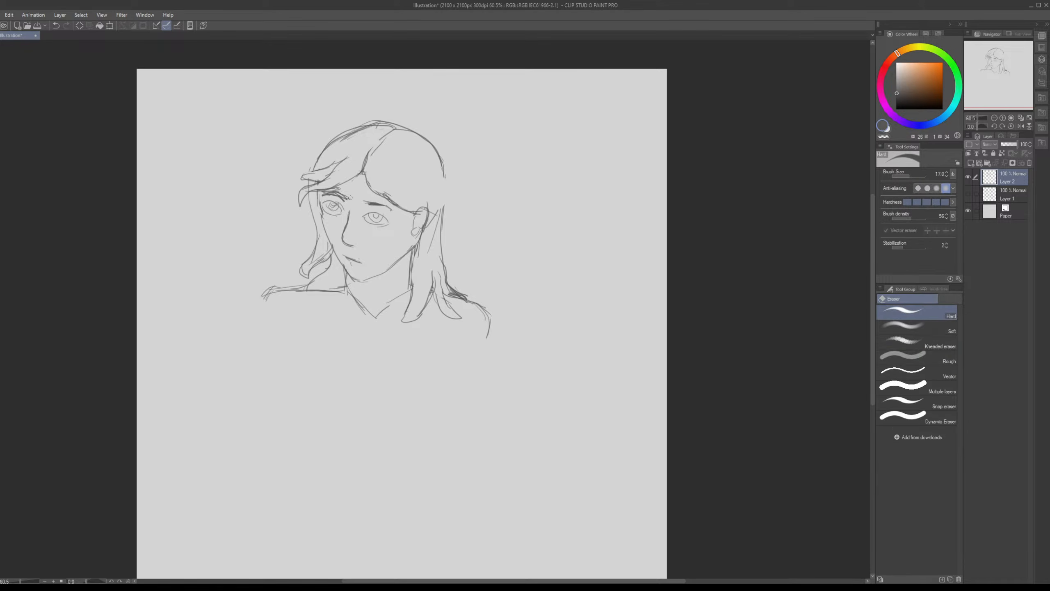
mouse_move(351, 198)
mouse_down()
mouse_move(325, 193)
mouse_move(339, 190)
mouse_up()
scroll(348, 197, up, 1)
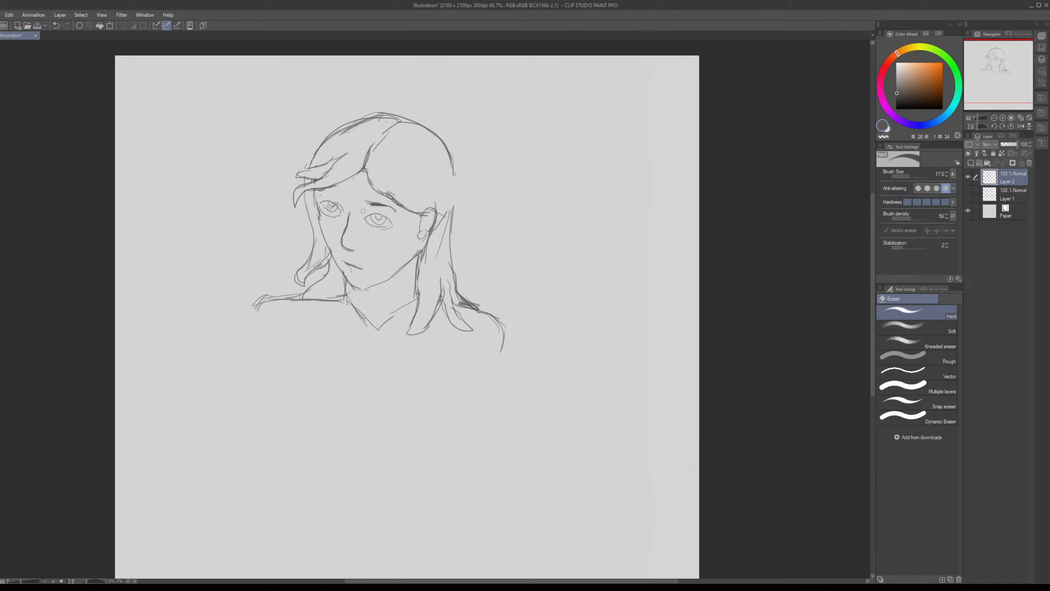
key(p)
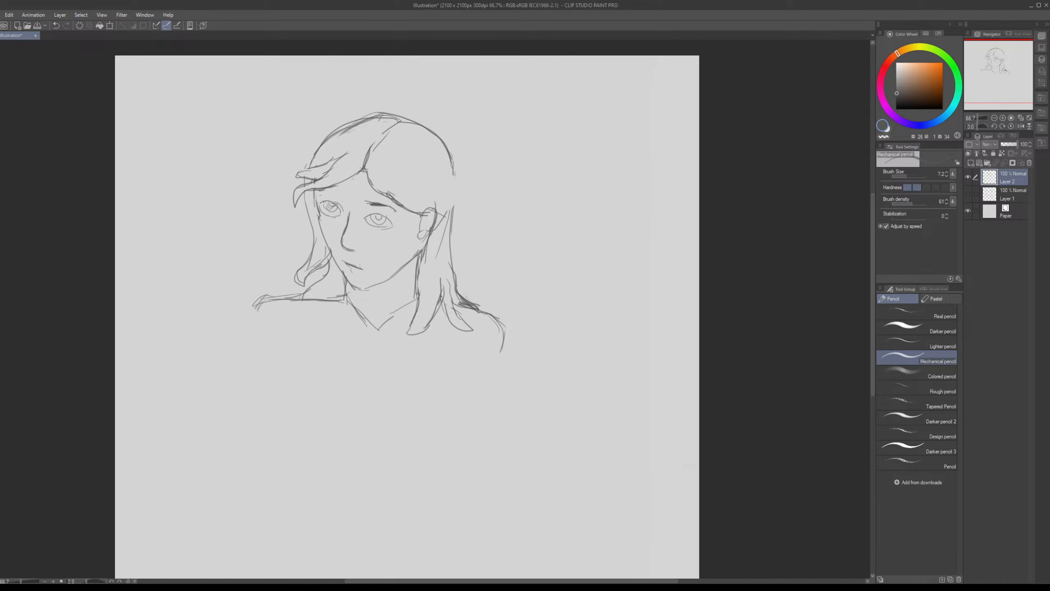
drag(326, 194, 337, 201)
key(ctrl+z)
drag(335, 197, 322, 152)
Step: Sketch a rounder chin contour and erase the excess lines around the chin
drag(332, 232, 351, 247)
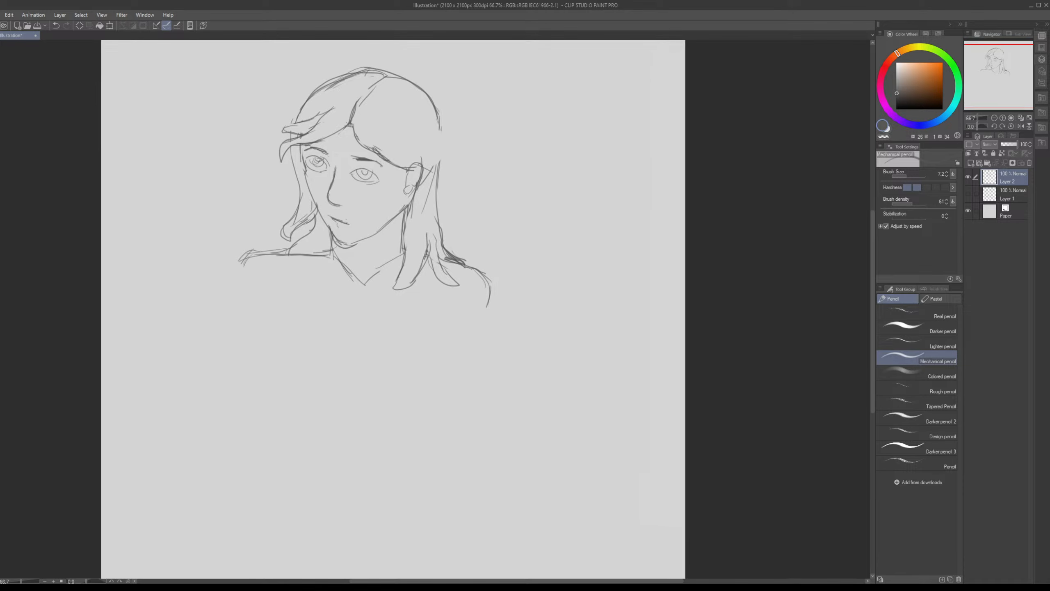
key(e)
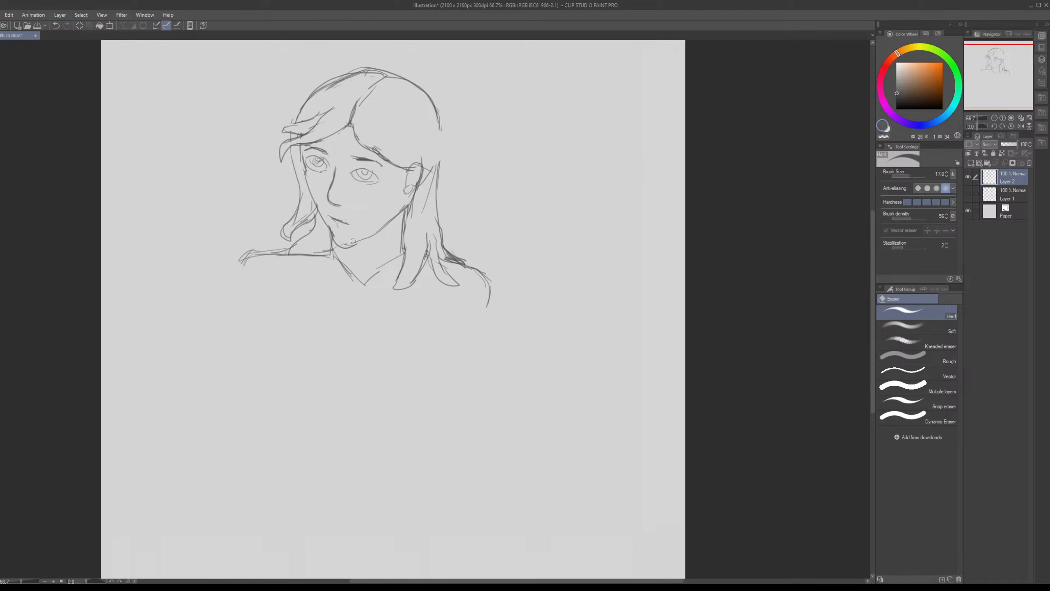
drag(340, 241, 363, 233)
key(p)
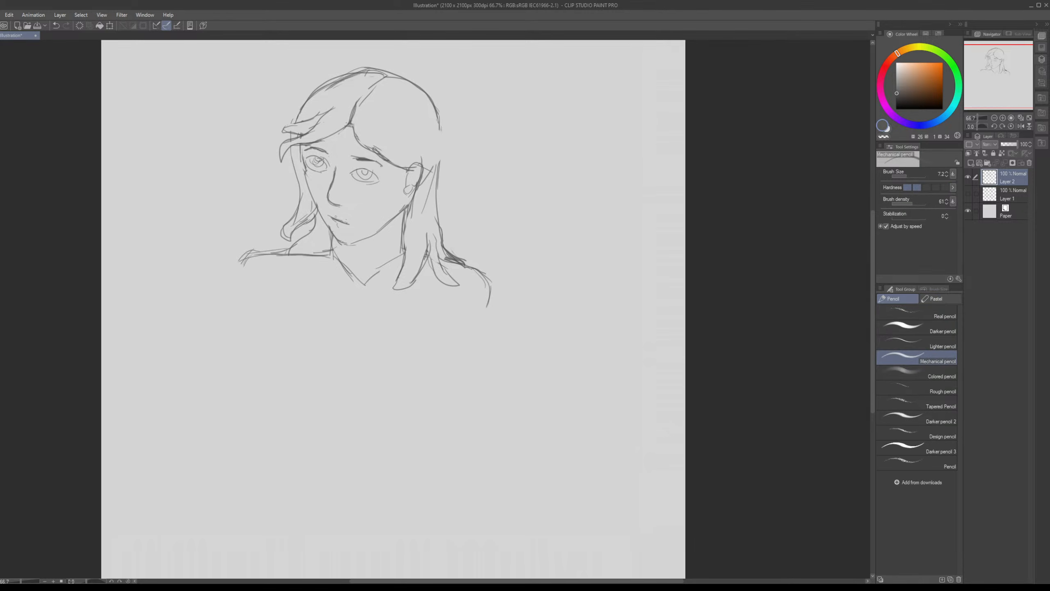
Step: Erase the mouth and redraw it as a short, slanted line with a small lower-lip mark
key(e)
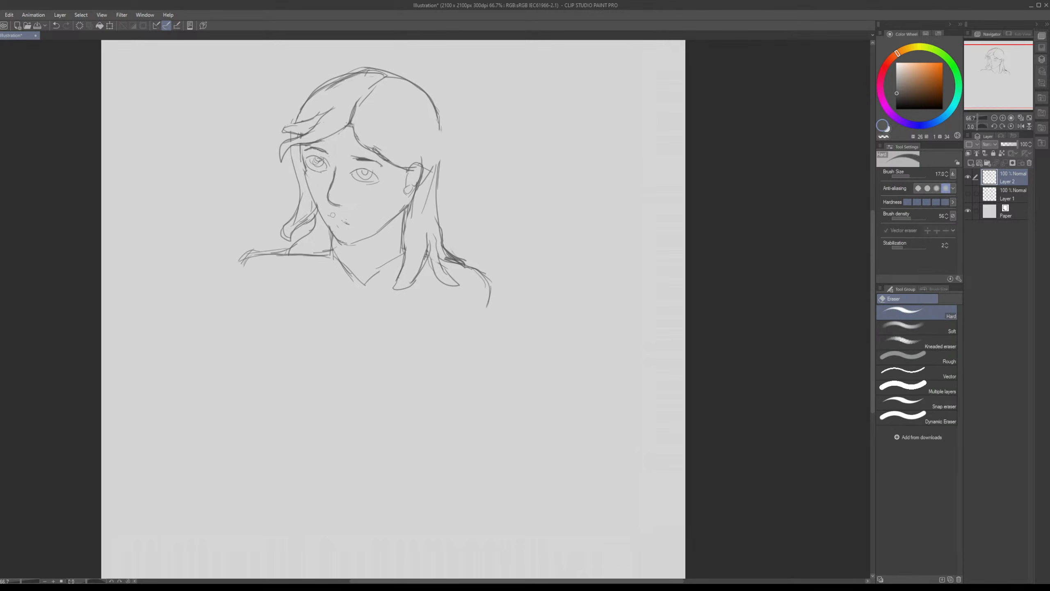
mouse_move(350, 226)
mouse_down()
mouse_move(339, 220)
mouse_move(349, 221)
mouse_up()
key(p)
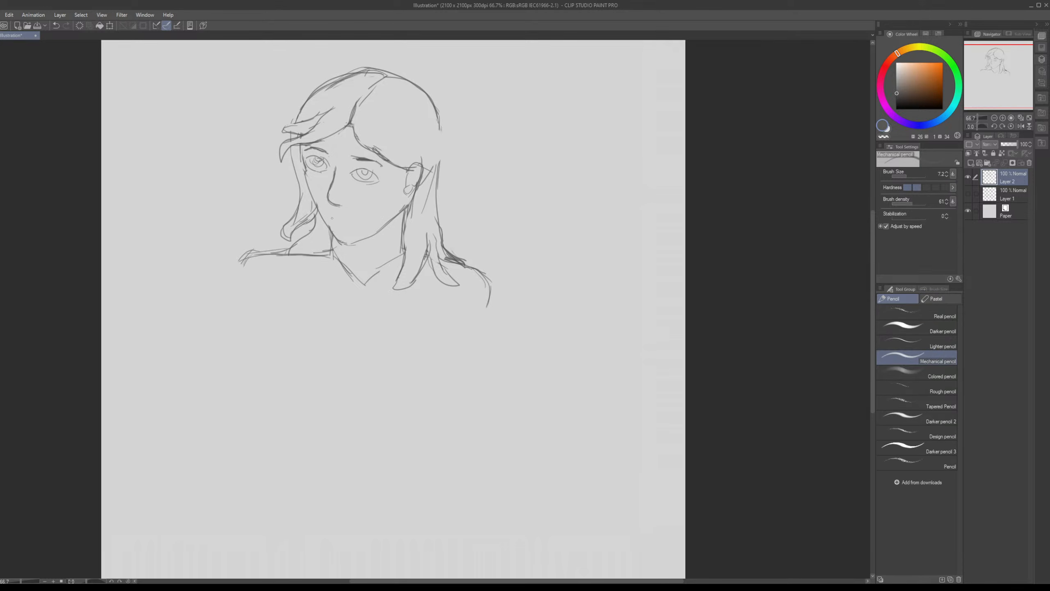
key(ctrl+z)
drag(334, 219, 353, 224)
drag(365, 220, 322, 265)
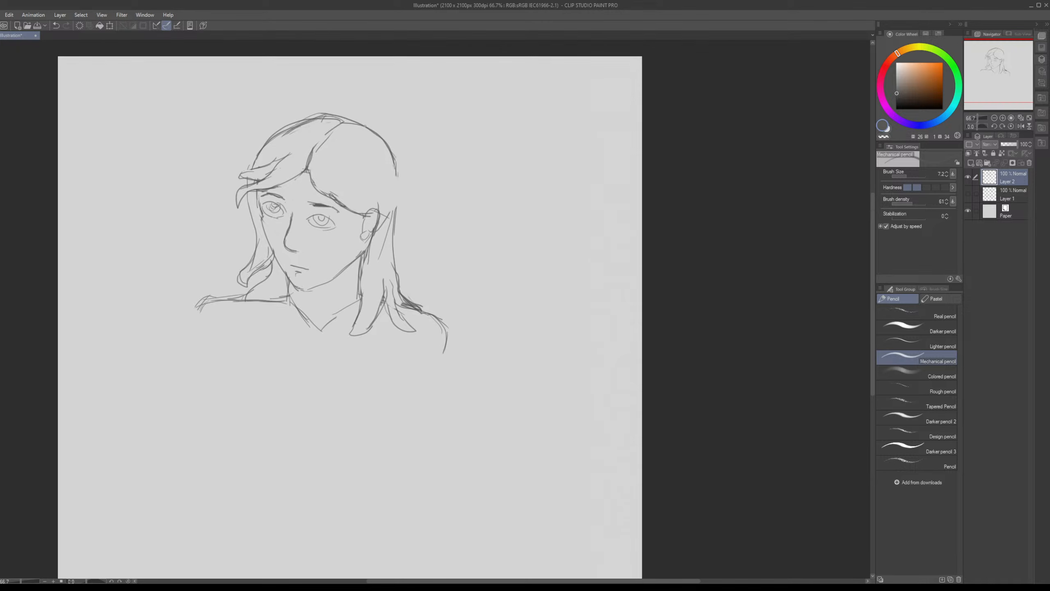
Step: Redraw the back hair outline as a long line running from the crown down toward the near shoulder
drag(390, 149, 390, 221)
key(ctrl+z)
drag(396, 145, 391, 288)
key(ctrl+z)
drag(396, 155, 392, 294)
drag(251, 272, 306, 271)
drag(293, 298, 295, 294)
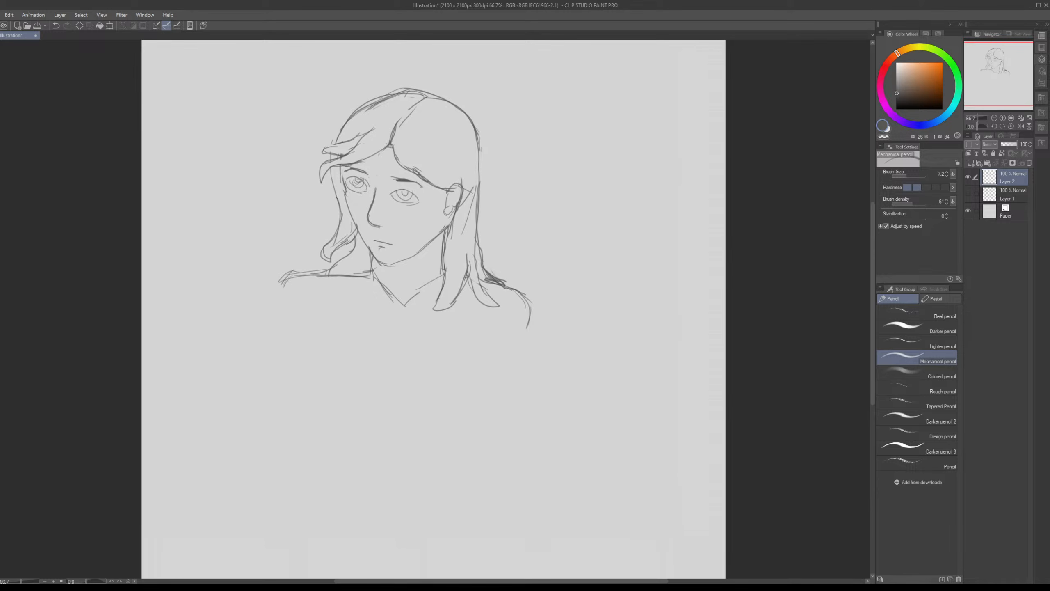
Step: Reinforce the fringe edge at the far temple and erase the doubled hair outlines at the crown and back of the head
drag(337, 198, 312, 267)
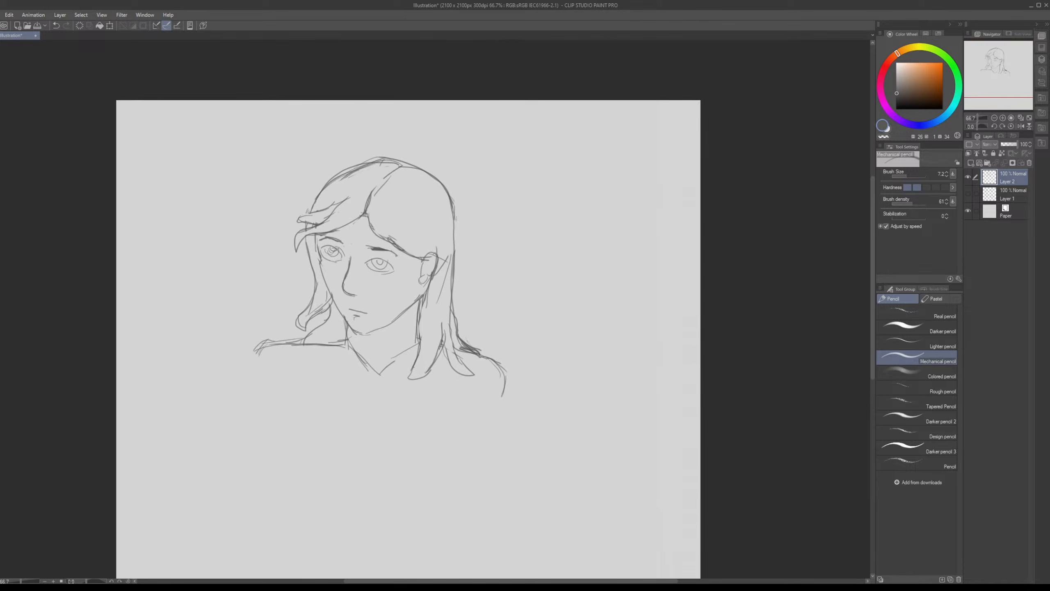
drag(308, 213, 318, 192)
drag(370, 307, 322, 278)
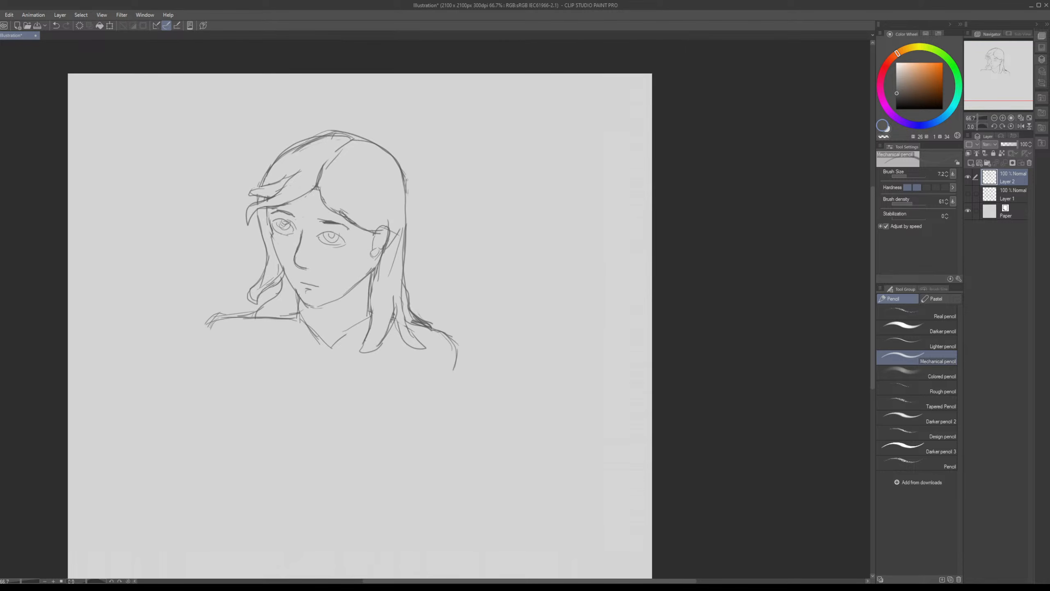
key(e)
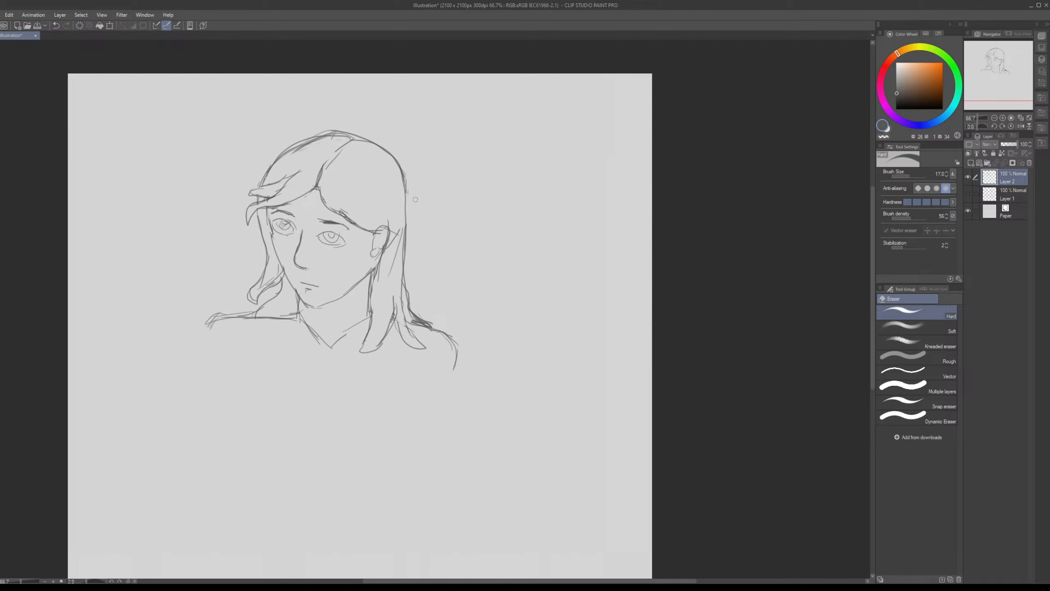
drag(408, 194, 407, 163)
drag(322, 130, 320, 129)
drag(329, 137, 355, 150)
drag(433, 276, 423, 229)
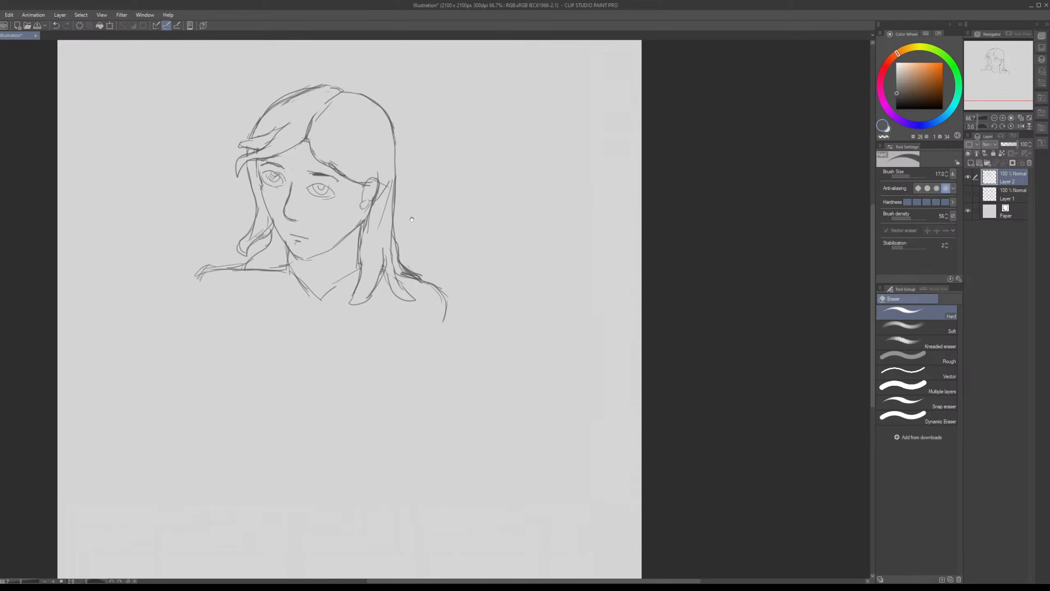
Step: Erase the loose strand lines behind the ear and draw a strand line up from the near hair tips
drag(389, 176, 390, 188)
mouse_move(366, 247)
mouse_down()
mouse_move(364, 232)
mouse_move(362, 297)
mouse_up()
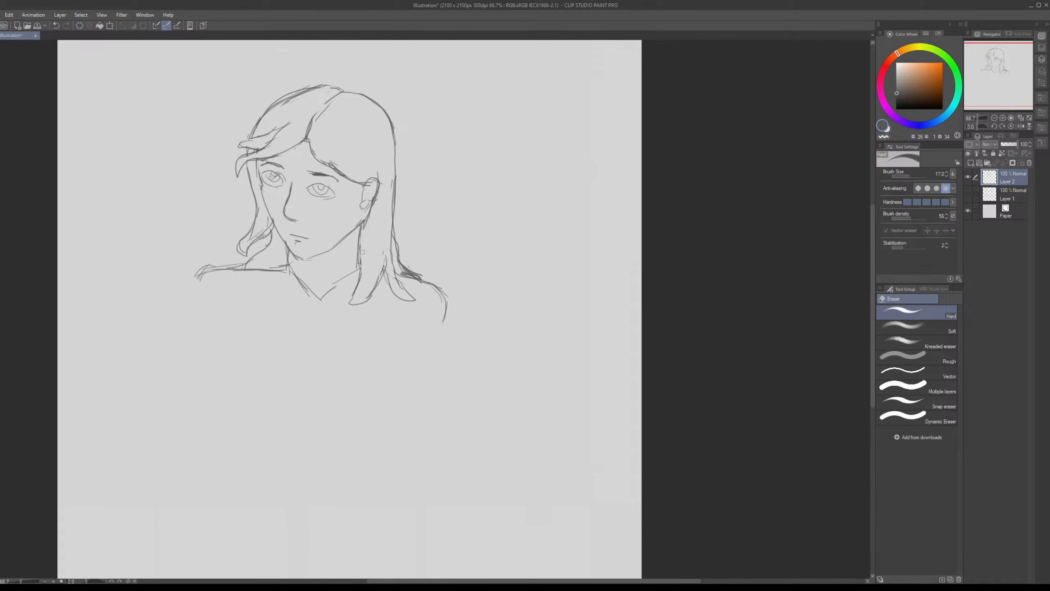
drag(367, 230, 383, 182)
drag(374, 223, 369, 225)
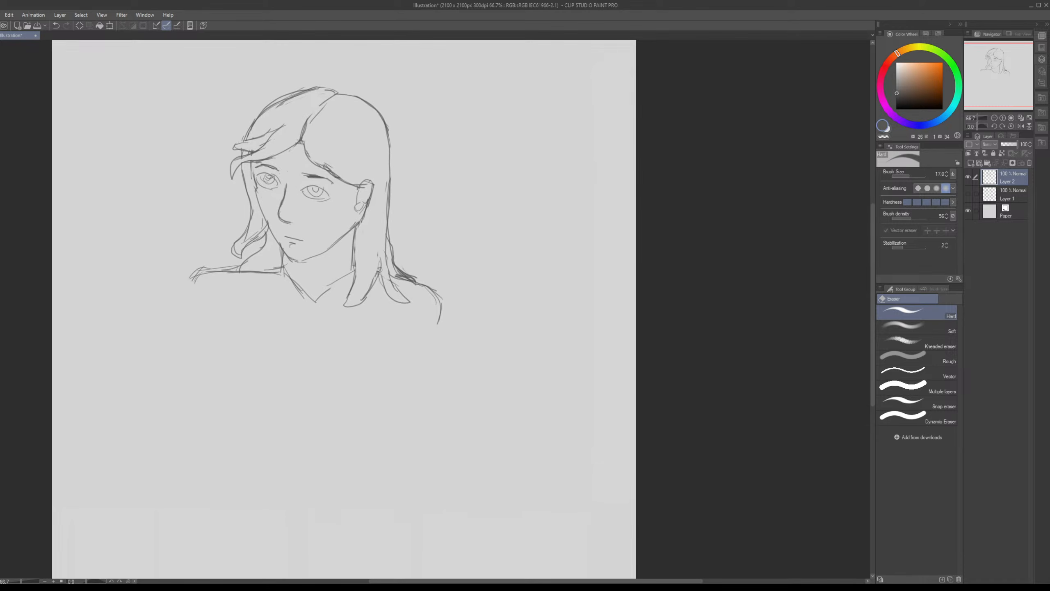
key(p)
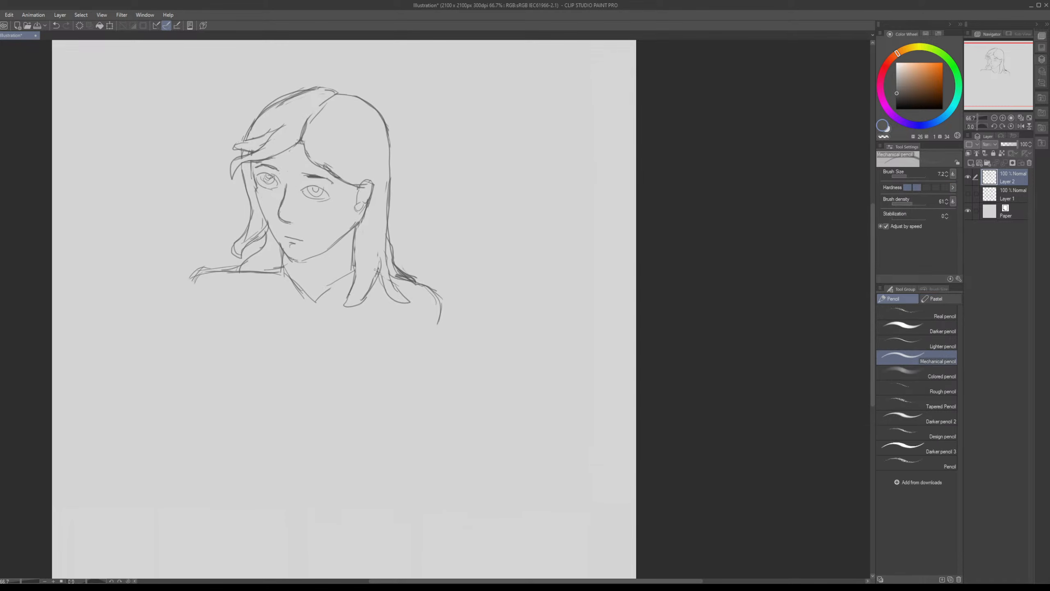
drag(376, 270, 380, 224)
drag(429, 201, 432, 191)
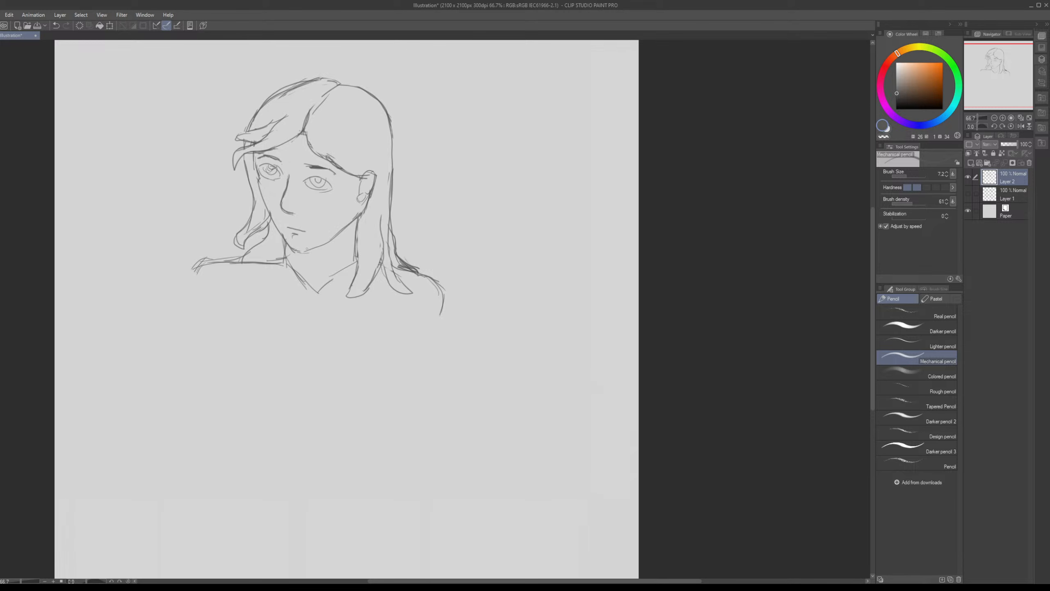
Step: Redraw the near jawline as a continuous line from the chin up to the ear
drag(302, 251, 346, 232)
key(ctrl+z)
mouse_move(304, 253)
mouse_down()
mouse_move(352, 224)
mouse_move(372, 196)
mouse_move(358, 199)
mouse_move(367, 204)
mouse_up()
key(ctrl+z)
key(ctrl+z)
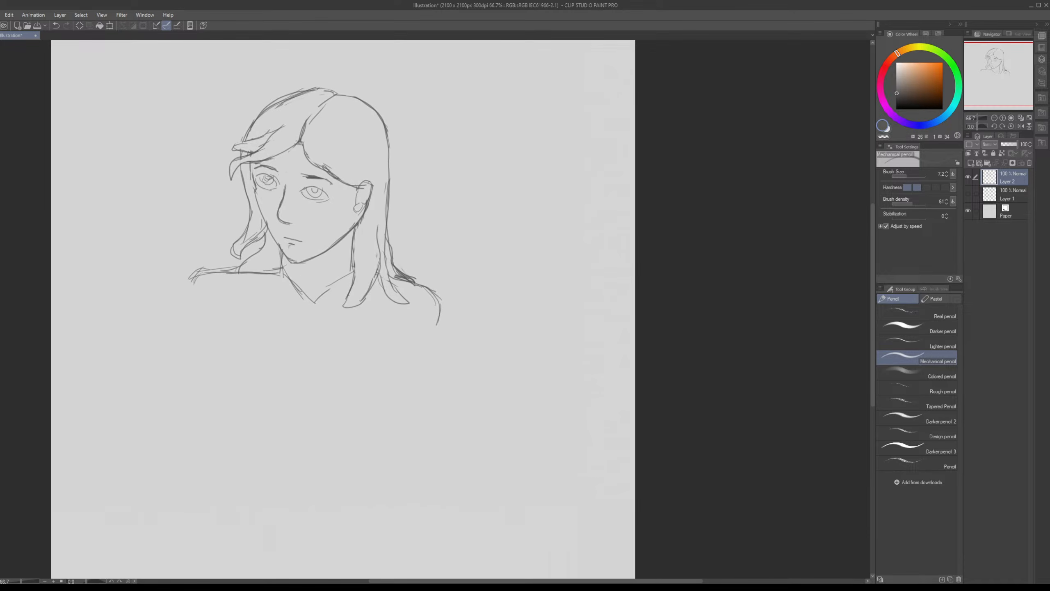
Step: Erase the irises inside both eyes, keeping the eye outlines
scroll(301, 197, up, 2)
drag(301, 196, 361, 278)
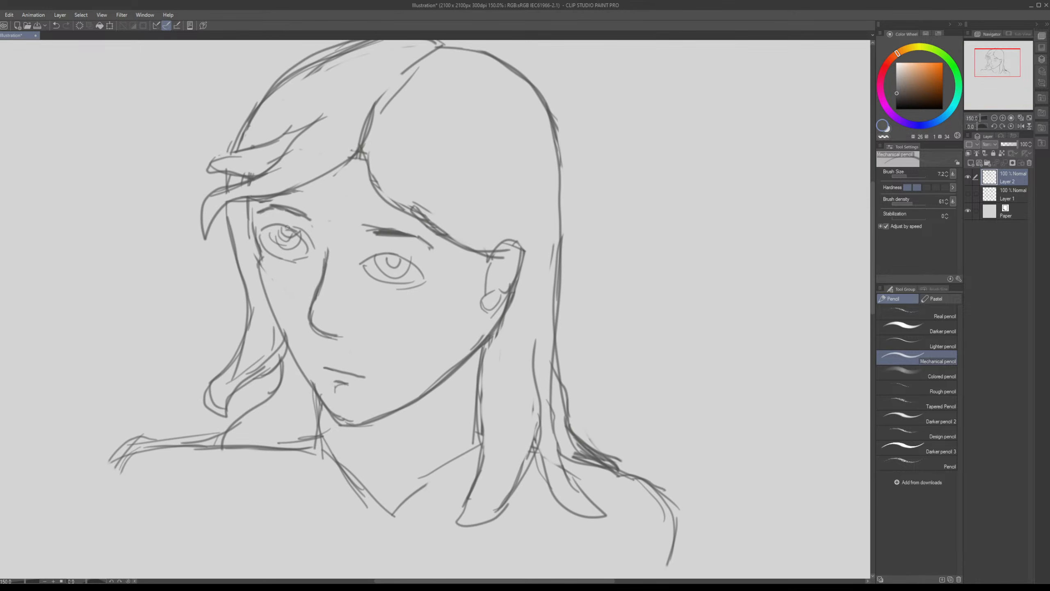
key(e)
mouse_move(303, 223)
mouse_down()
mouse_move(308, 232)
mouse_move(285, 239)
mouse_move(300, 227)
mouse_move(314, 244)
mouse_move(276, 232)
mouse_move(272, 243)
mouse_move(295, 248)
mouse_move(283, 239)
mouse_up()
mouse_move(374, 271)
mouse_down()
mouse_move(381, 258)
mouse_move(398, 275)
mouse_move(388, 260)
mouse_move(358, 262)
mouse_up()
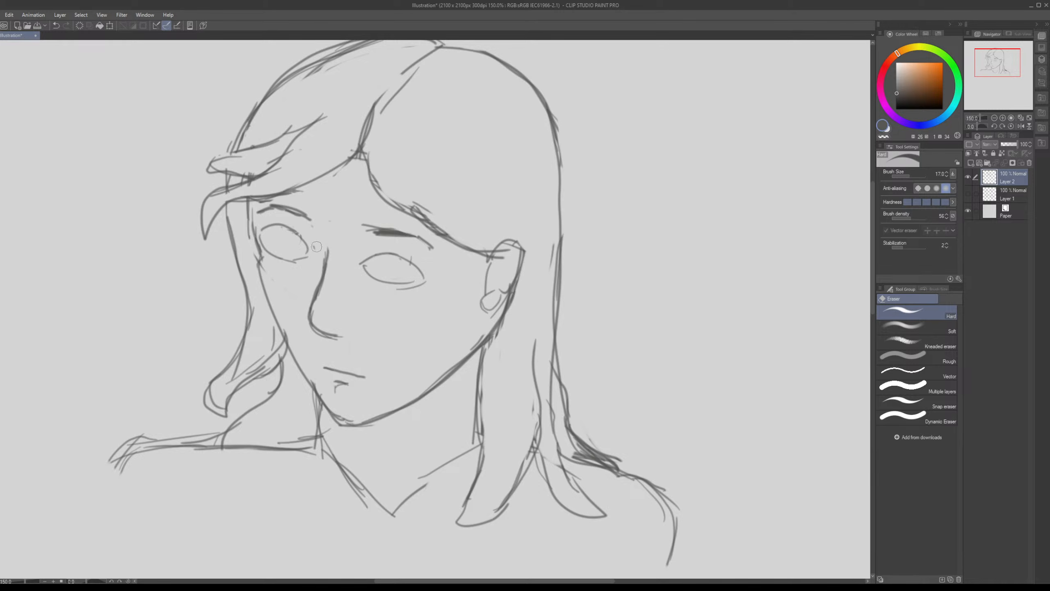
Step: Redraw the lower lid of the near eye with a darker, curved pencil line
key(p)
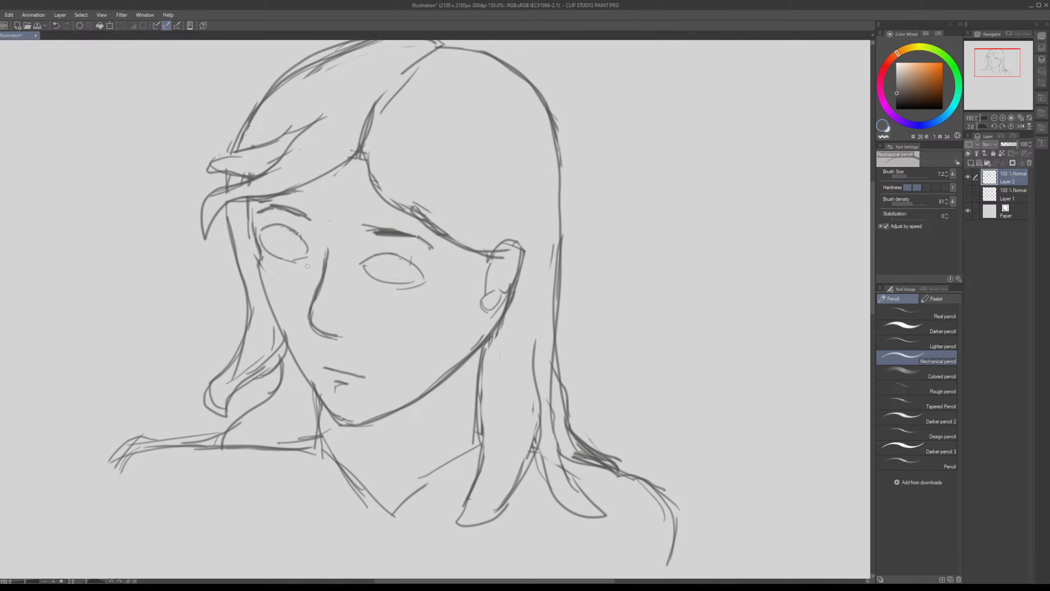
drag(251, 233, 418, 291)
key(ctrl+z)
drag(253, 233, 431, 283)
key(ctrl+z)
drag(251, 249, 418, 296)
key(ctrl+z)
mouse_move(363, 265)
mouse_down()
mouse_move(374, 283)
mouse_move(427, 285)
mouse_up()
key(ctrl+z)
mouse_move(367, 266)
mouse_down()
mouse_move(410, 288)
mouse_move(427, 281)
mouse_move(371, 286)
mouse_move(341, 255)
mouse_move(371, 283)
mouse_up()
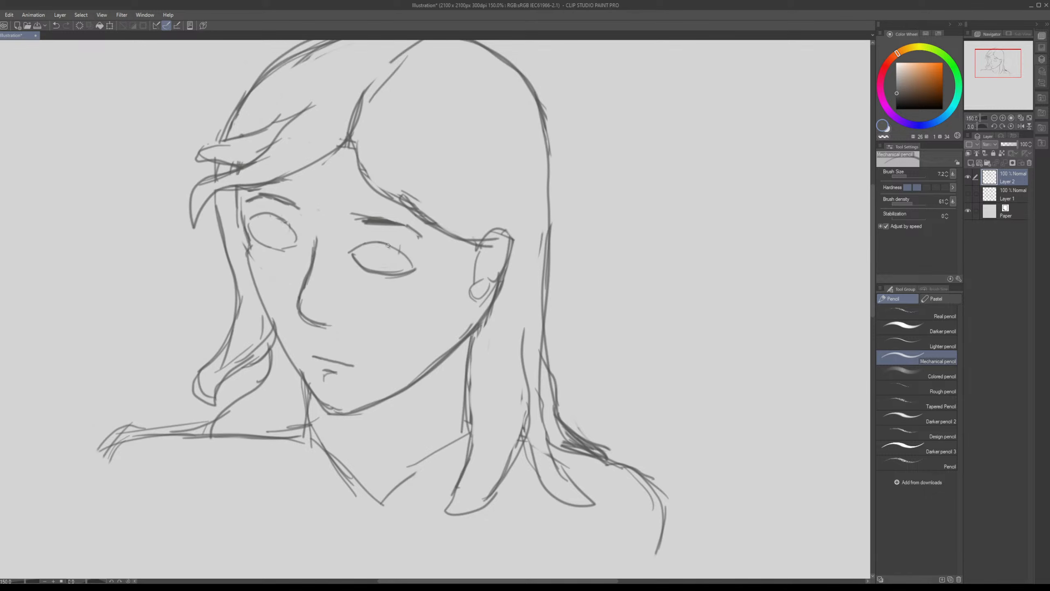
Step: Draw round irises in both eyes and reinforce the upper eyelid lines
drag(385, 243, 405, 262)
mouse_move(363, 230)
mouse_down()
mouse_move(404, 235)
mouse_move(430, 254)
mouse_up()
mouse_move(308, 238)
mouse_down()
mouse_move(317, 257)
mouse_move(329, 243)
mouse_up()
mouse_move(410, 278)
mouse_down()
mouse_move(347, 223)
mouse_move(381, 212)
mouse_move(347, 204)
mouse_move(375, 202)
mouse_move(398, 225)
mouse_up()
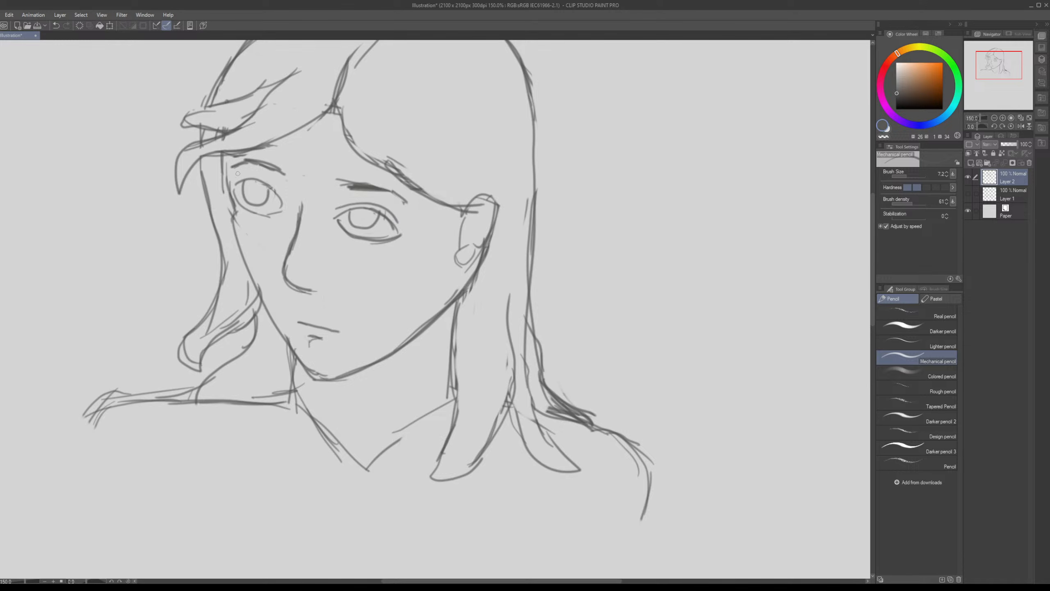
drag(234, 177, 281, 194)
Step: Add a short, dark nostril stroke beside the base of the nose
mouse_move(339, 249)
mouse_down()
mouse_move(360, 233)
mouse_move(319, 230)
mouse_up()
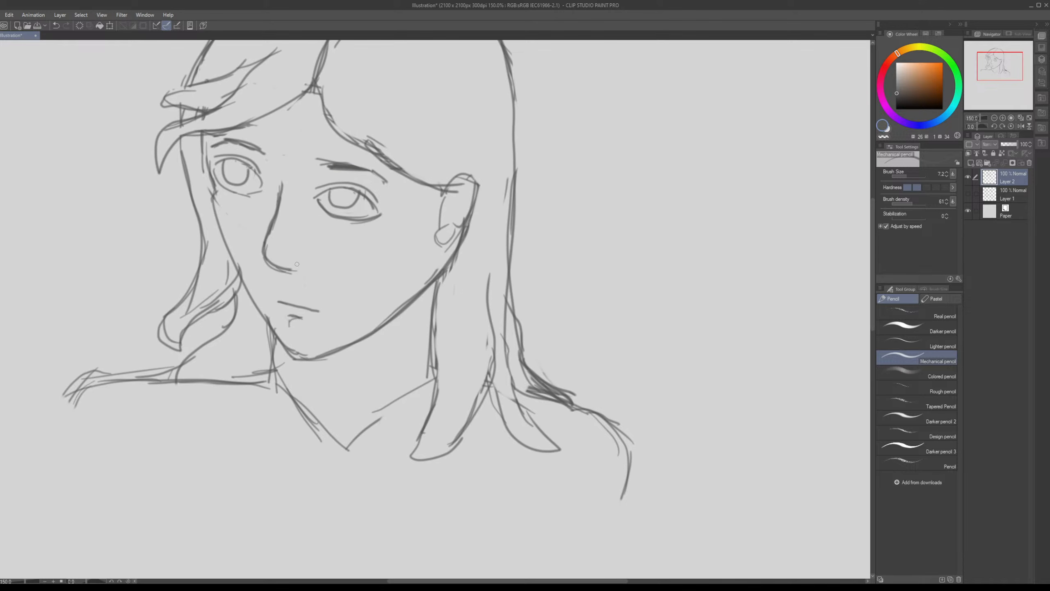
mouse_move(291, 269)
mouse_down()
mouse_move(308, 271)
mouse_move(300, 264)
mouse_up()
drag(296, 261, 321, 306)
drag(308, 234, 297, 207)
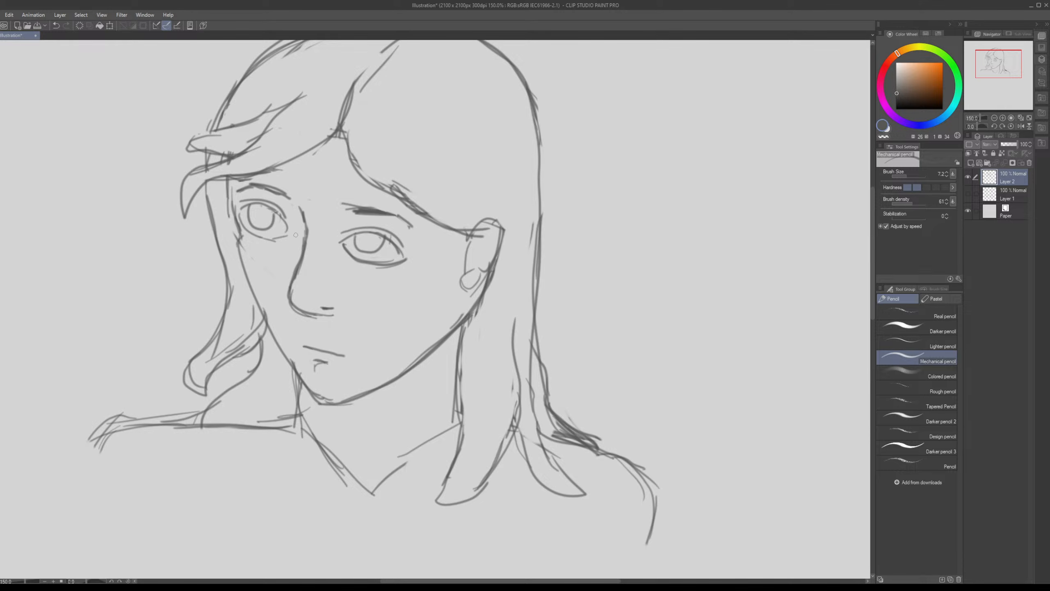
mouse_move(233, 213)
mouse_down()
mouse_move(296, 232)
mouse_move(305, 226)
mouse_move(267, 228)
mouse_up()
key(ctrl+z)
mouse_move(265, 204)
mouse_down()
mouse_move(307, 233)
mouse_move(287, 242)
mouse_up()
drag(292, 242, 265, 223)
key(ctrl+z)
key(ctrl+z)
key(ctrl+z)
key(ctrl+z)
key(ctrl+z)
Step: Lasso the far eye and shift it slightly toward the nose
key(m)
mouse_move(269, 258)
mouse_down()
mouse_move(291, 242)
mouse_move(293, 209)
mouse_move(271, 191)
mouse_move(237, 201)
mouse_move(241, 229)
mouse_move(272, 254)
mouse_move(288, 233)
mouse_up()
click(295, 273)
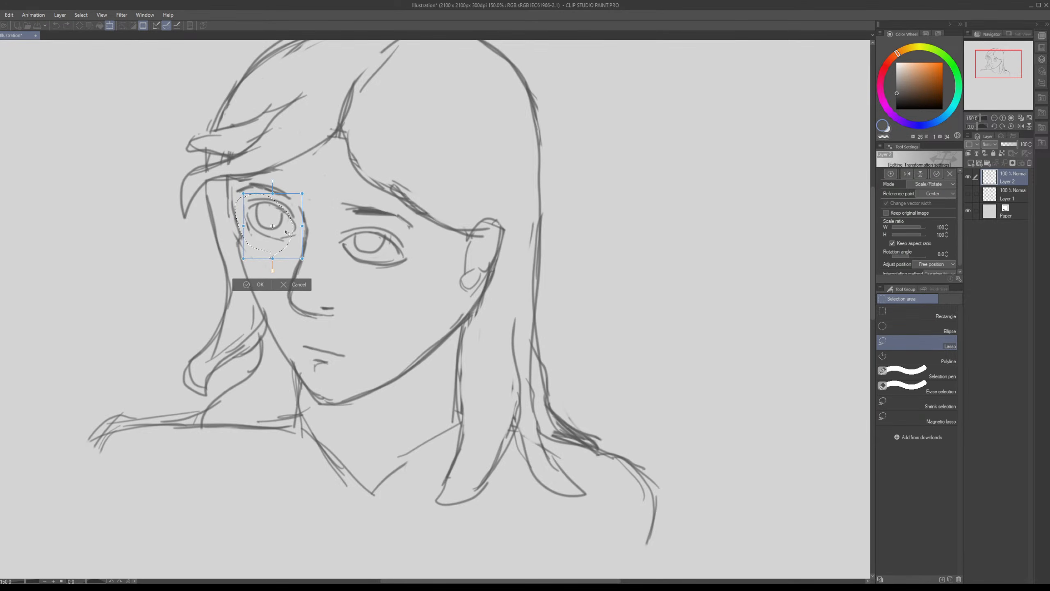
key(Return)
Step: Darken the outline and iris of the far eye, and undo the trial pupil mark in the near eye
key(p)
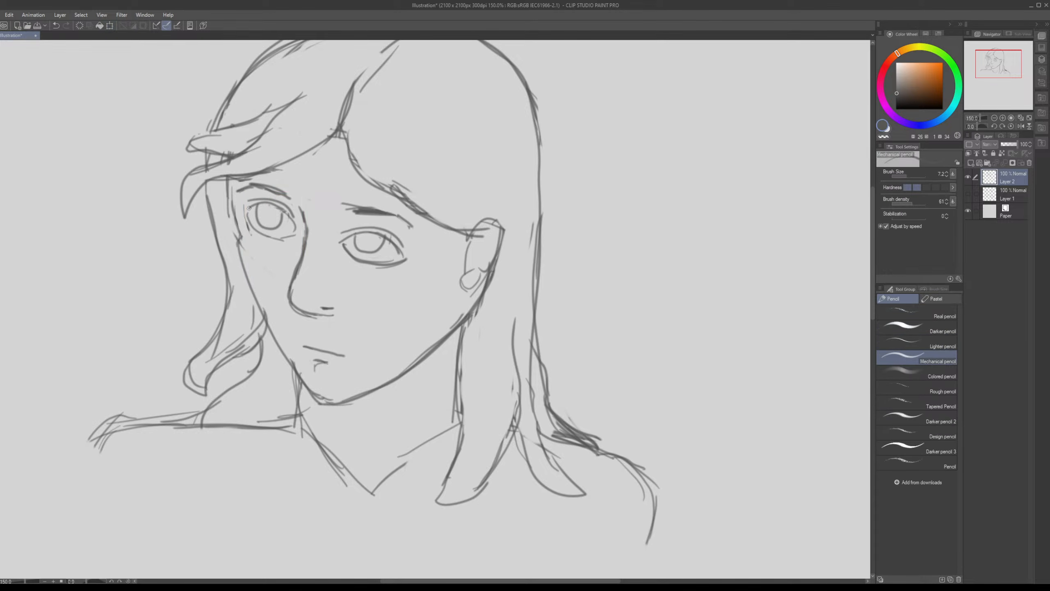
mouse_move(250, 204)
mouse_down()
mouse_move(264, 236)
mouse_move(287, 234)
mouse_up()
mouse_move(377, 261)
mouse_down()
mouse_move(349, 251)
mouse_move(346, 226)
mouse_up()
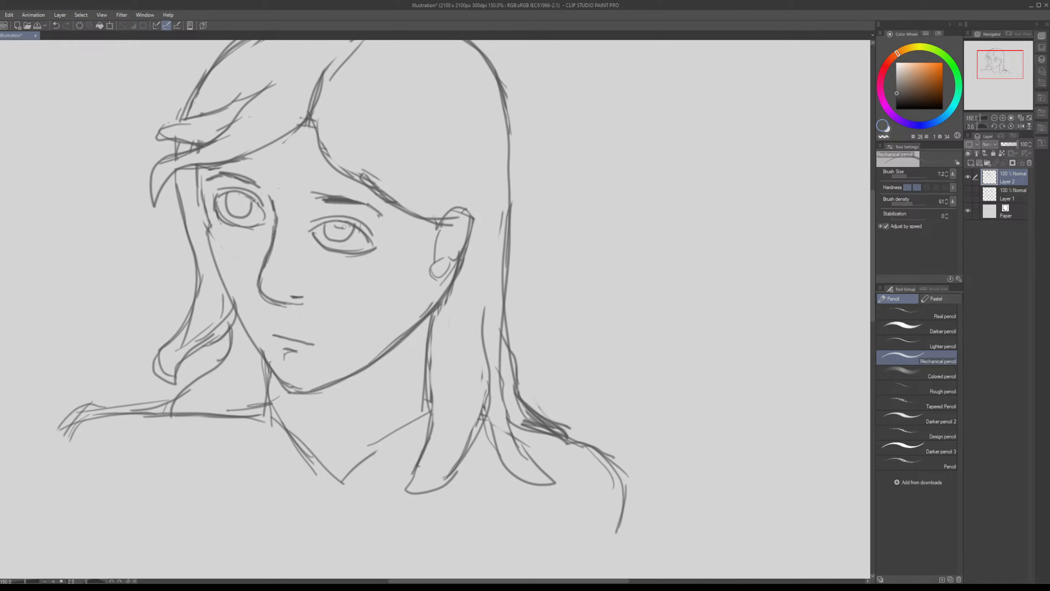
key(ctrl+z)
drag(379, 268, 387, 251)
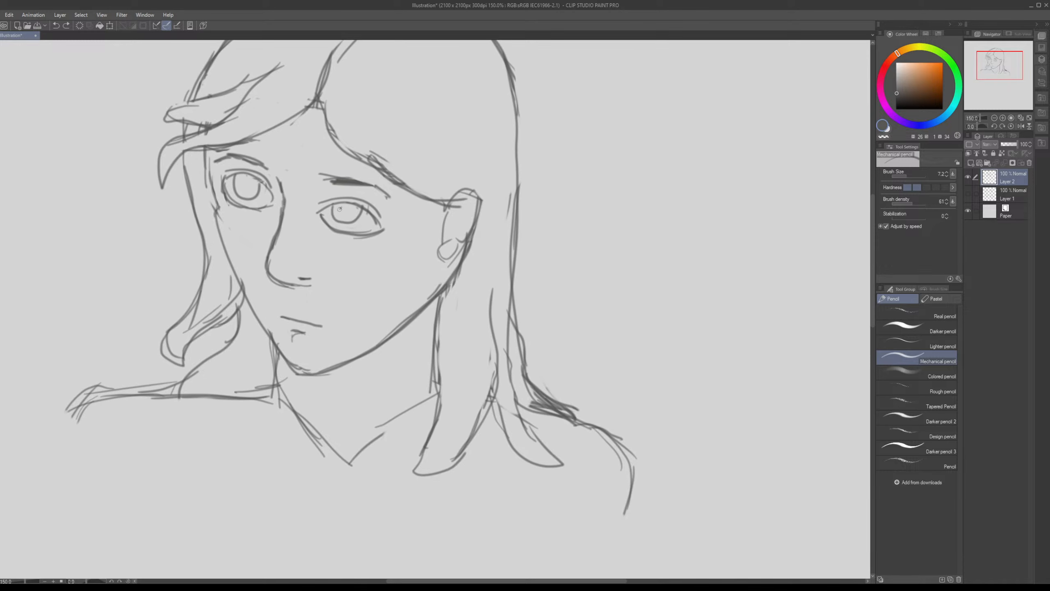
Step: Try small round pupils in both eyes, and undo them
mouse_move(340, 209)
mouse_down()
mouse_move(351, 211)
mouse_move(340, 207)
mouse_up()
mouse_move(267, 187)
mouse_down()
mouse_move(349, 202)
mouse_move(349, 213)
mouse_up()
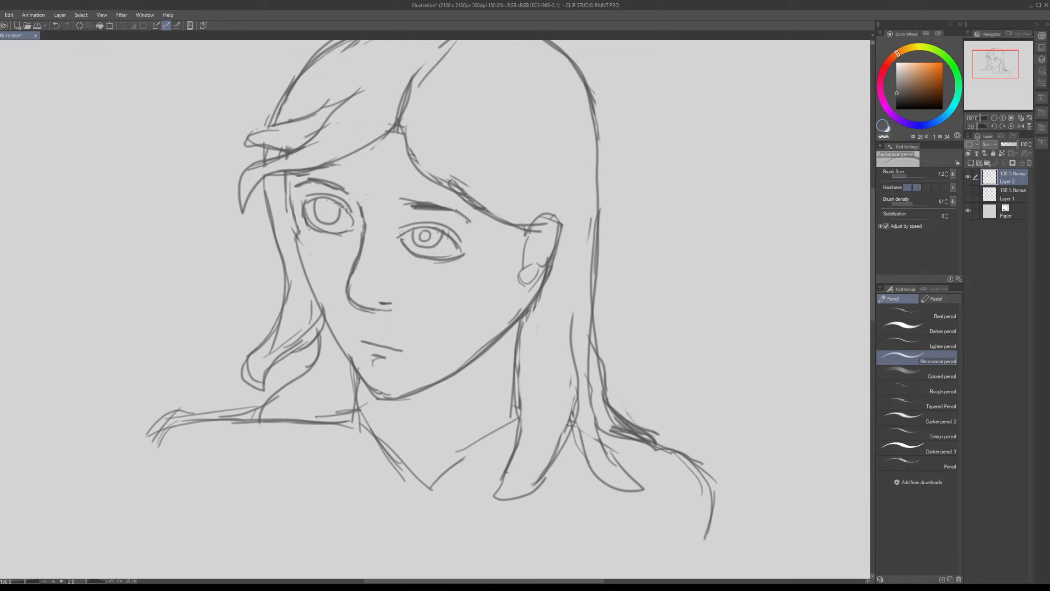
drag(429, 247, 403, 230)
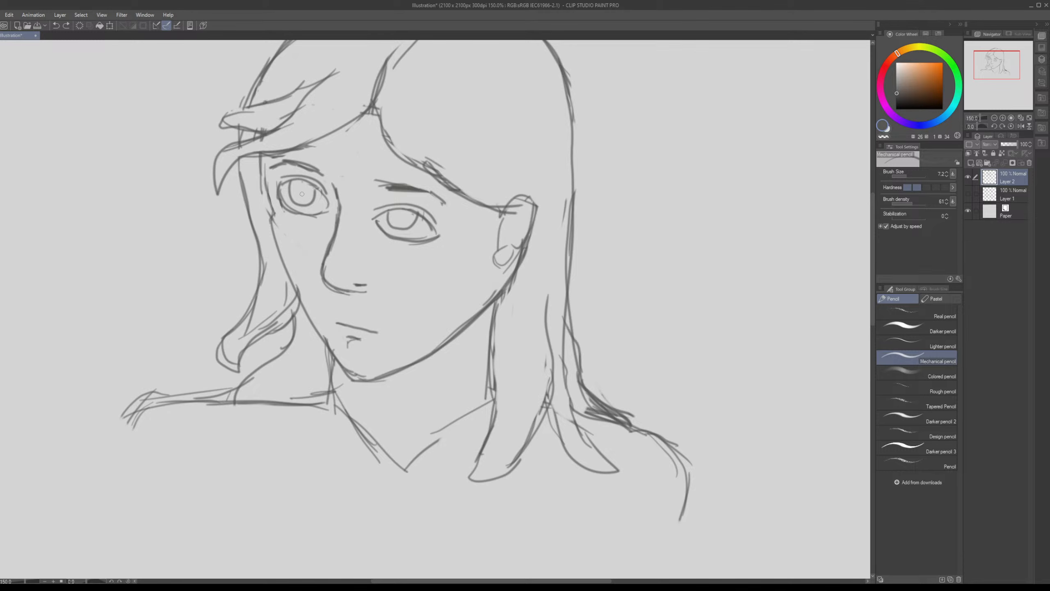
drag(302, 193, 225, 211)
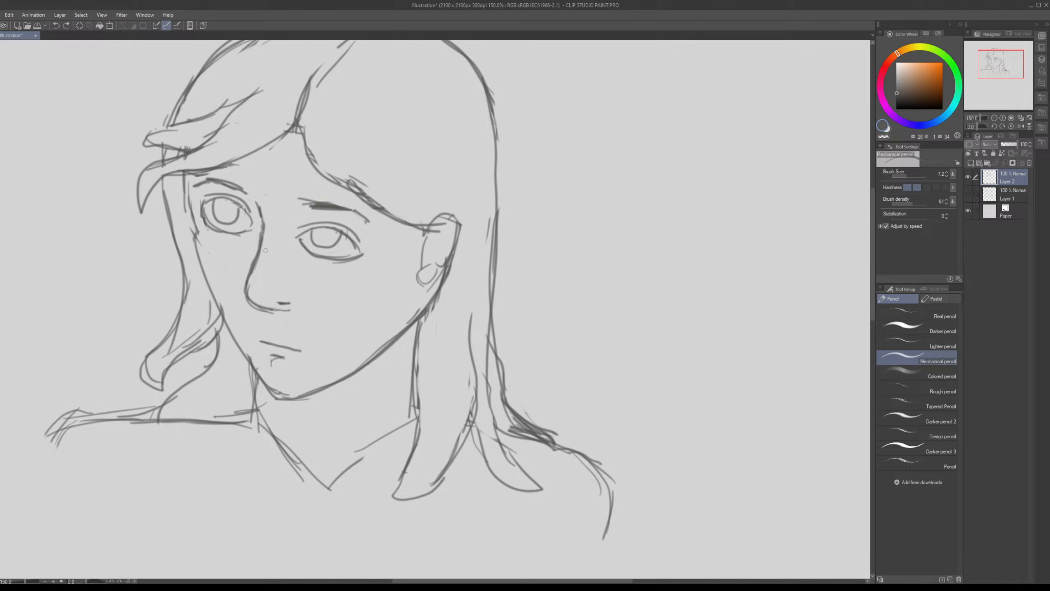
drag(261, 257, 328, 262)
drag(281, 212, 280, 216)
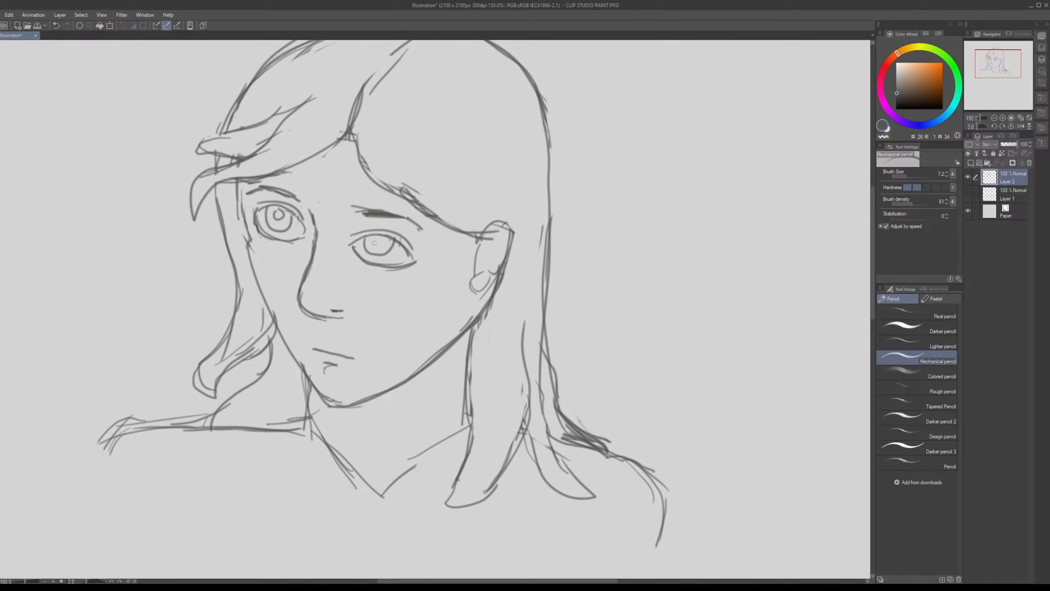
mouse_move(373, 243)
mouse_down()
mouse_move(382, 245)
mouse_move(360, 248)
mouse_move(333, 231)
mouse_up()
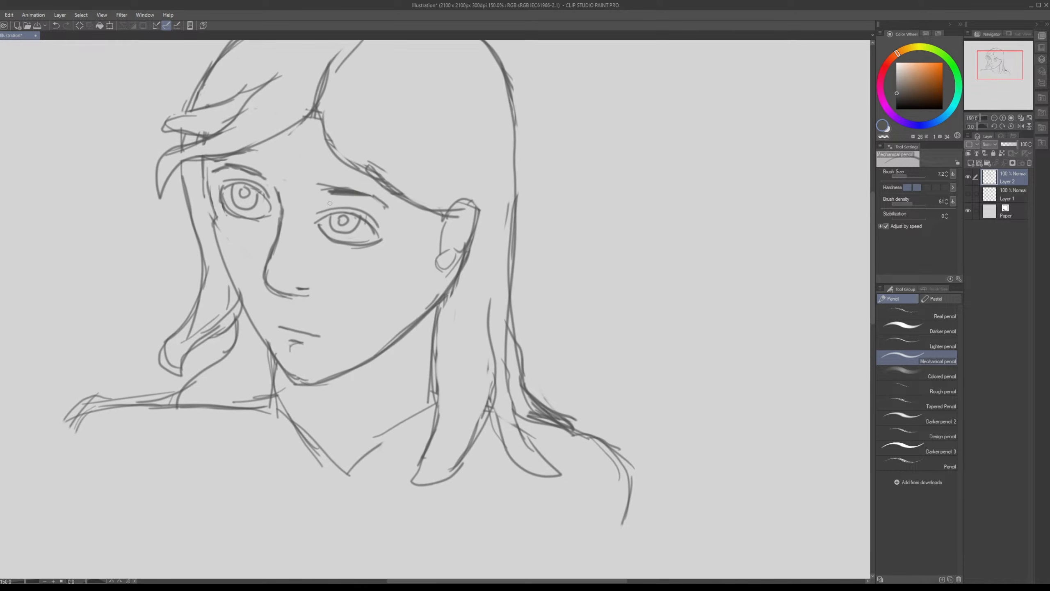
key(ctrl+z)
key(ctrl+z)
key(ctrl+z)
mouse_move(294, 240)
mouse_down()
mouse_move(343, 240)
mouse_move(385, 209)
mouse_move(420, 237)
mouse_up()
mouse_move(262, 189)
mouse_down()
mouse_move(311, 204)
mouse_move(306, 248)
mouse_up()
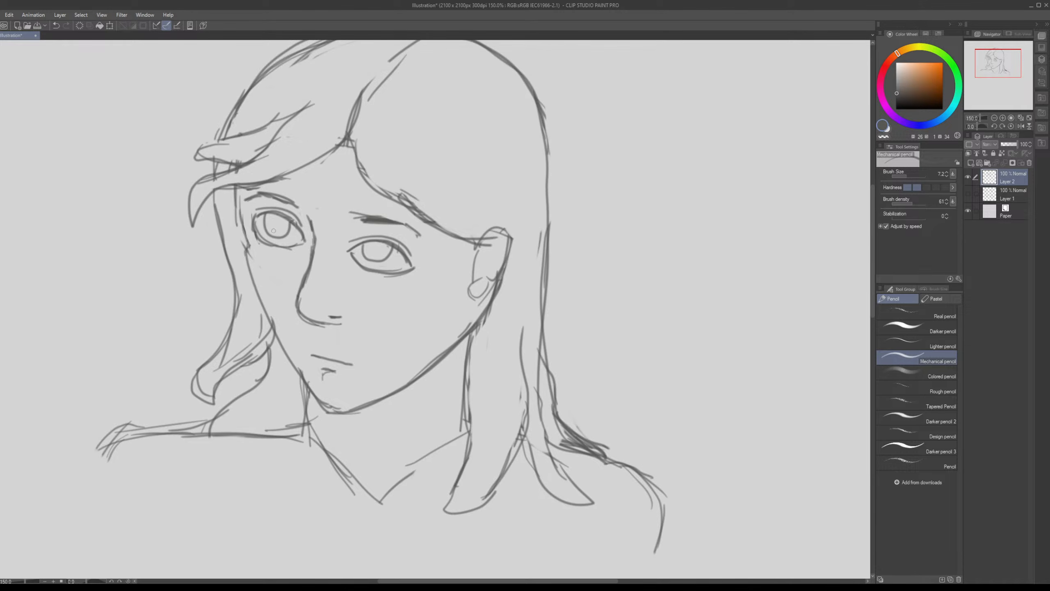
Step: Reinforce the upper eyelid and iris lines of both eyes with short pencil strokes
mouse_move(271, 214)
mouse_down()
mouse_move(264, 234)
mouse_move(289, 224)
mouse_up()
drag(363, 243, 365, 256)
scroll(310, 200, down, 3)
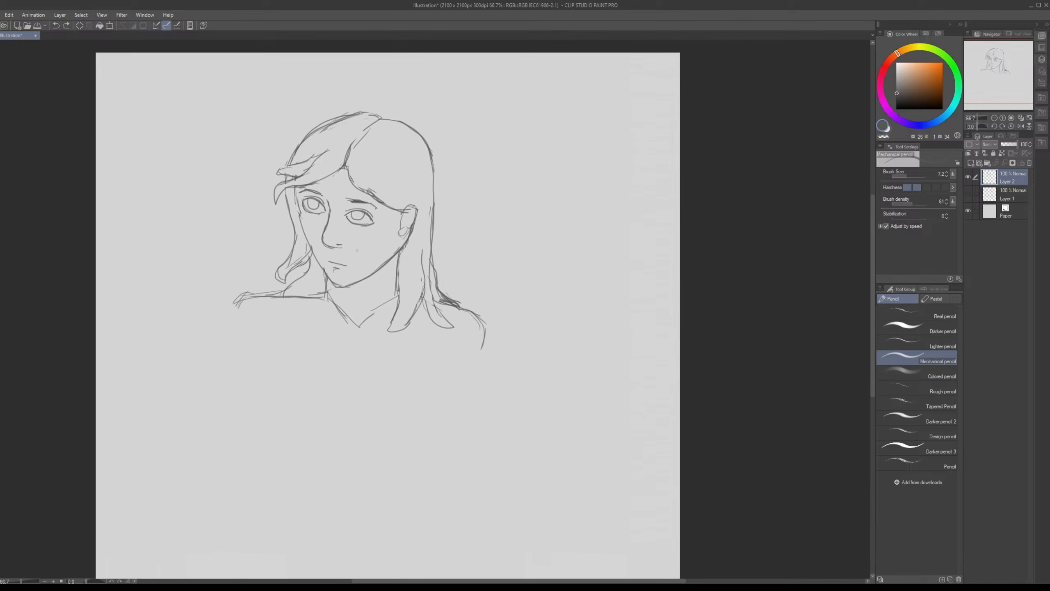
scroll(316, 221, up, 2)
key(e)
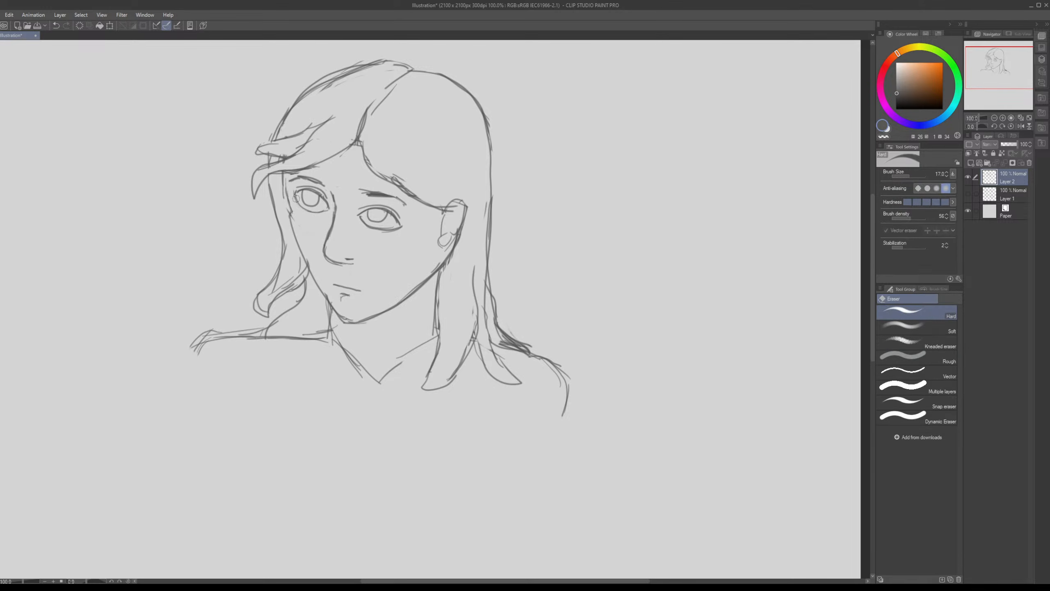
key(p)
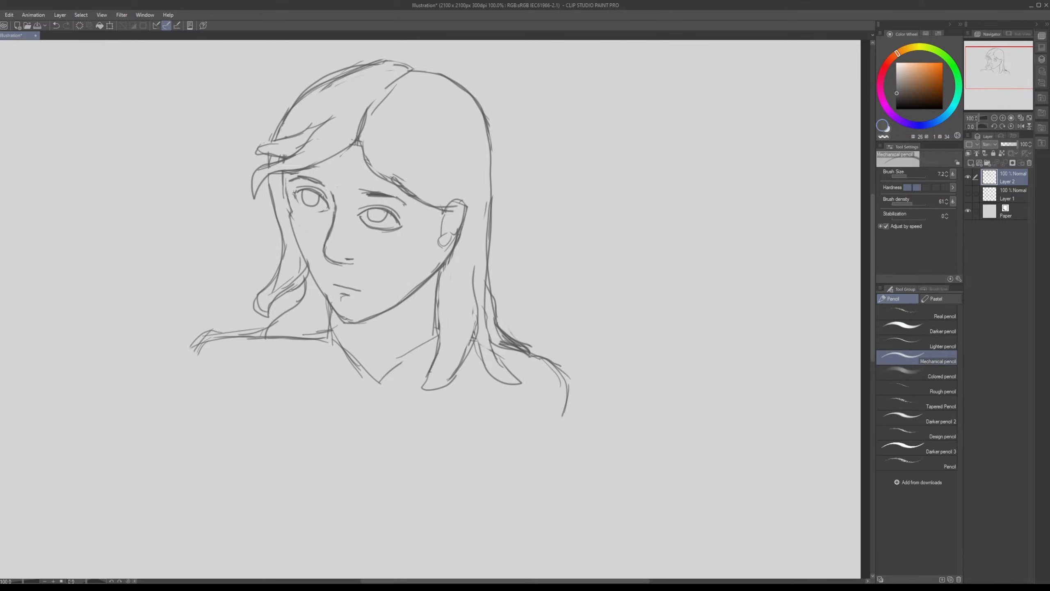
drag(294, 194, 325, 211)
drag(363, 208, 415, 238)
Step: Draw two rough eyeball studies with curved eyelid lines in the empty space beside the head
mouse_move(175, 204)
mouse_down()
mouse_move(204, 165)
mouse_move(235, 196)
mouse_move(180, 204)
mouse_move(193, 168)
mouse_move(236, 191)
mouse_up()
mouse_move(182, 171)
mouse_down()
mouse_move(232, 181)
mouse_move(176, 205)
mouse_move(186, 168)
mouse_move(227, 181)
mouse_up()
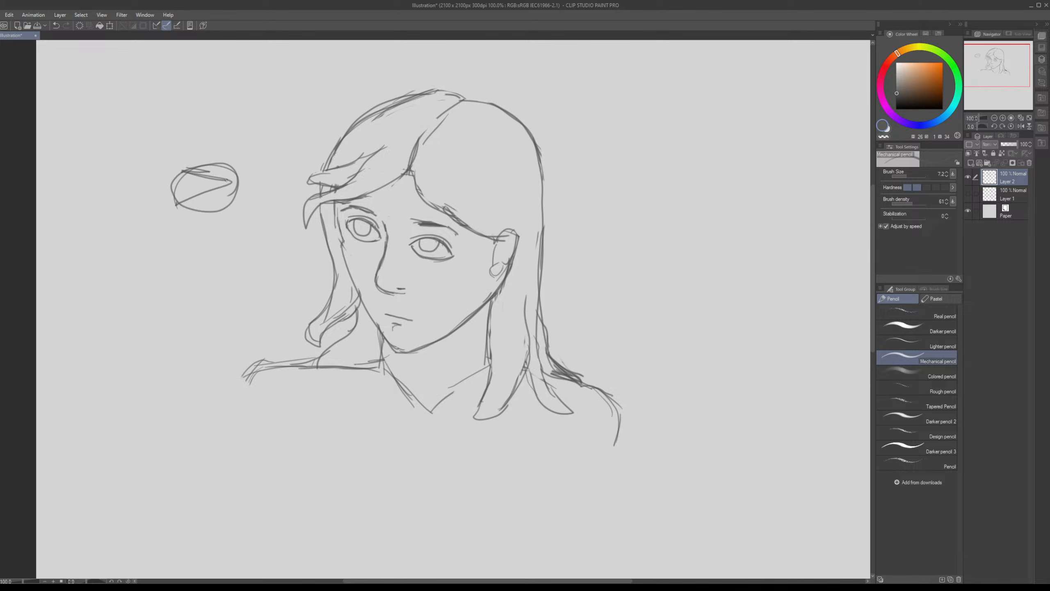
mouse_move(202, 285)
mouse_down()
mouse_move(233, 230)
mouse_move(180, 273)
mouse_move(179, 247)
mouse_move(244, 247)
mouse_up()
drag(159, 262, 239, 244)
key(ctrl+z)
mouse_move(163, 263)
mouse_down()
mouse_move(231, 237)
mouse_move(230, 261)
mouse_move(232, 253)
mouse_up()
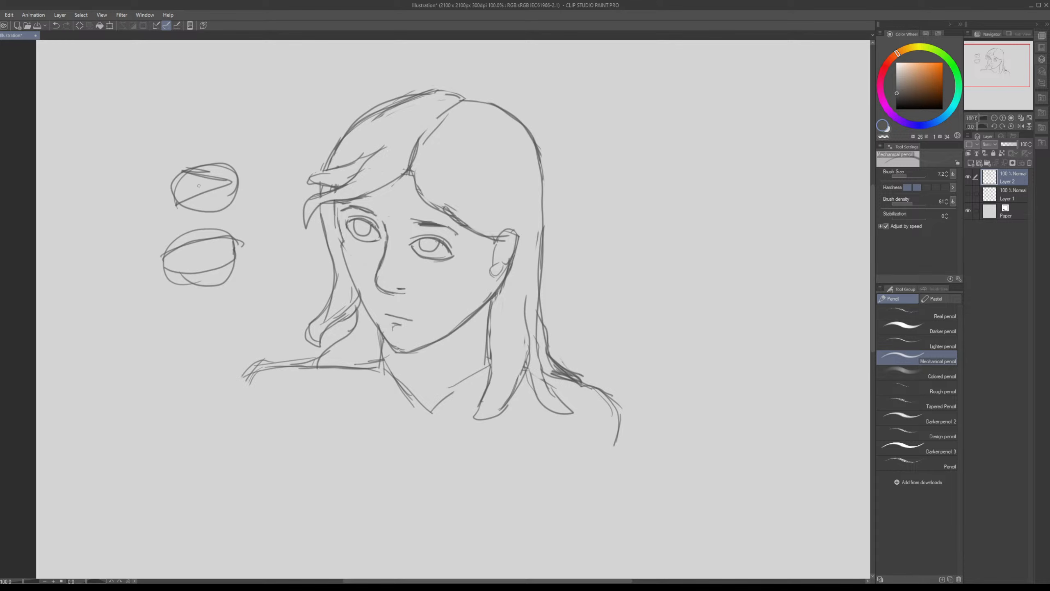
drag(189, 172, 183, 202)
Step: Draw a third, taller oval eyeball study with eyelid curves next to the other two
mouse_move(109, 289)
mouse_down()
mouse_move(124, 209)
mouse_move(143, 273)
mouse_move(118, 285)
mouse_up()
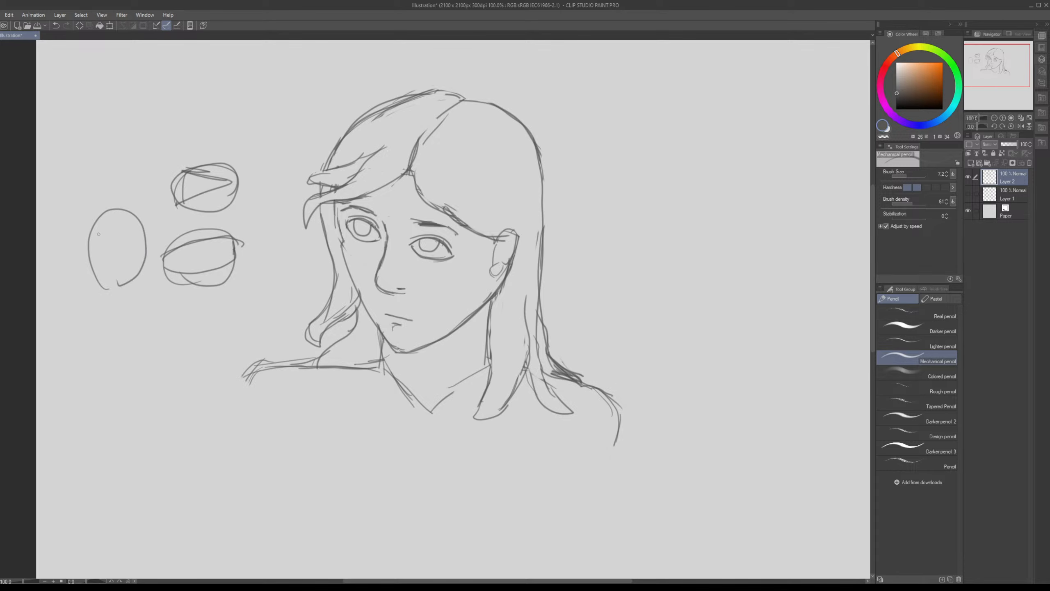
mouse_move(90, 235)
mouse_down()
mouse_move(145, 237)
mouse_move(104, 269)
mouse_up()
key(ctrl+z)
mouse_move(92, 238)
mouse_down()
mouse_move(142, 232)
mouse_move(124, 236)
mouse_move(142, 243)
mouse_move(126, 258)
mouse_up()
key(ctrl+z)
Step: Erase all the eyeball studies beside the head with a larger eraser
key(e)
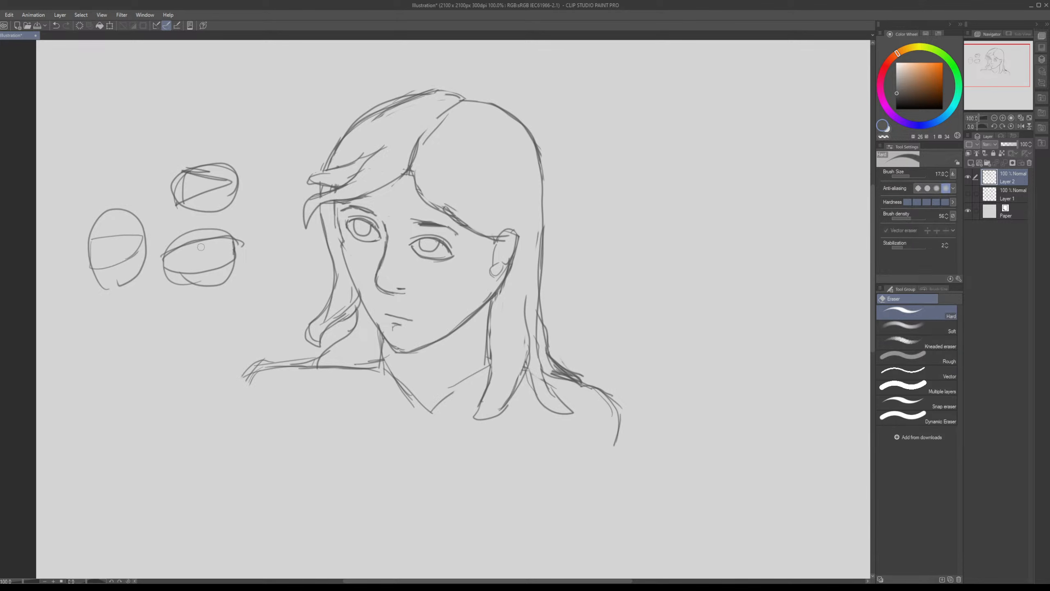
click(917, 176)
mouse_move(231, 178)
mouse_down()
mouse_move(198, 232)
mouse_move(75, 277)
mouse_move(220, 246)
mouse_up()
key(p)
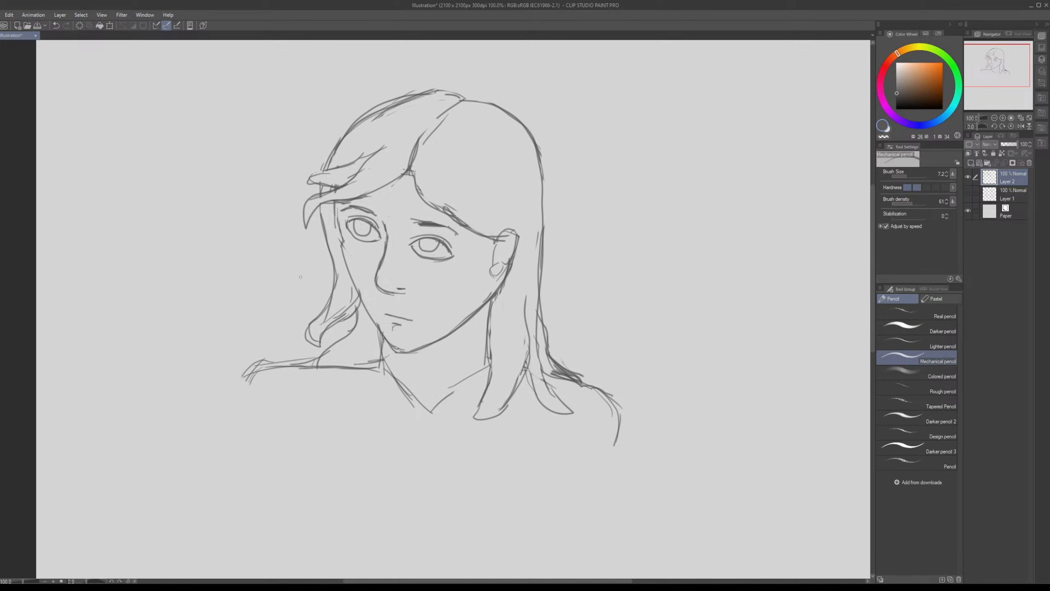
Step: Add a second line along the hair parting toward the top of the head
drag(597, 245, 544, 240)
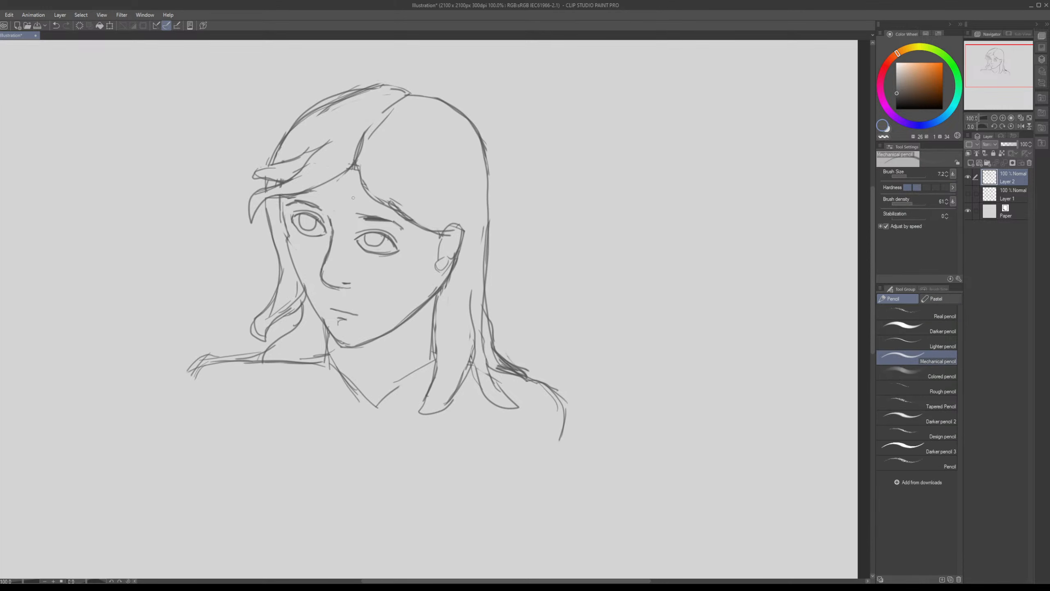
drag(364, 169, 386, 124)
drag(456, 289, 481, 196)
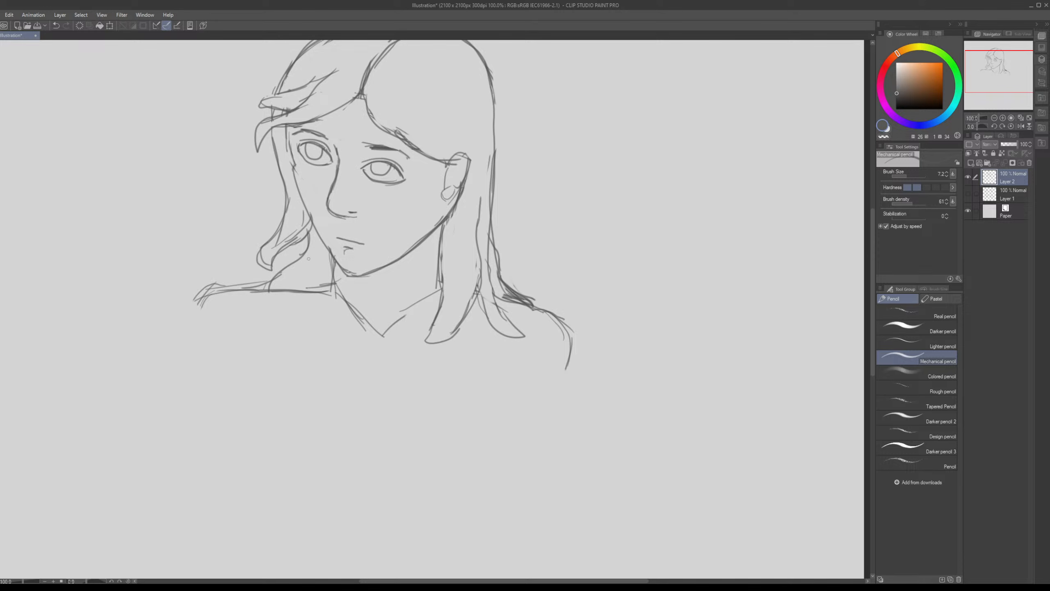
Step: Draw a pointed hair lock falling over the far shoulder, and erase the shoulder line running through it
mouse_move(310, 257)
mouse_down()
mouse_move(259, 285)
mouse_move(239, 267)
mouse_up()
mouse_move(219, 308)
mouse_down()
mouse_move(210, 352)
mouse_move(239, 340)
mouse_move(247, 299)
mouse_up()
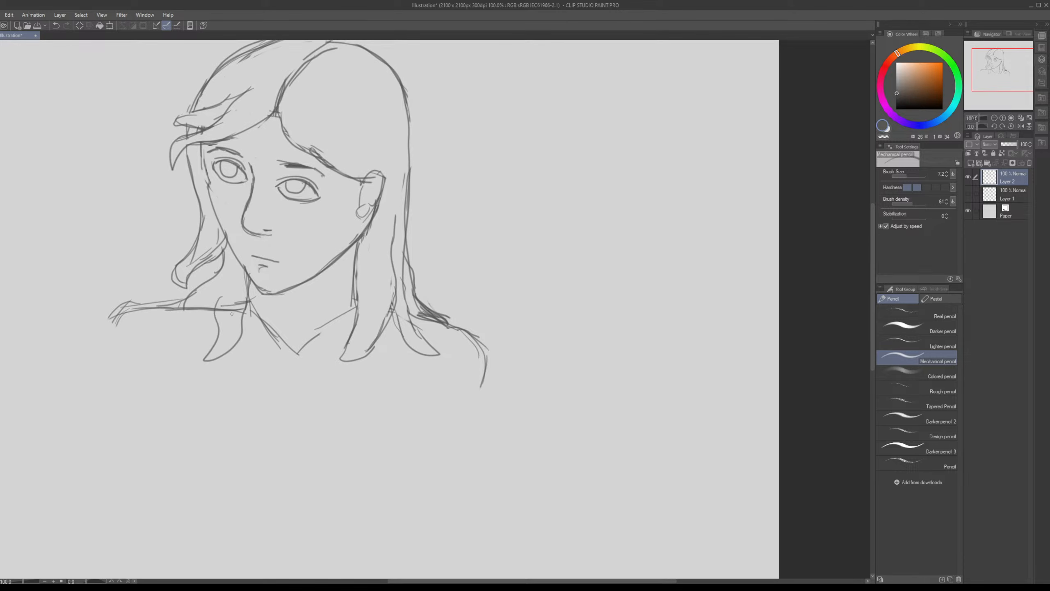
key(e)
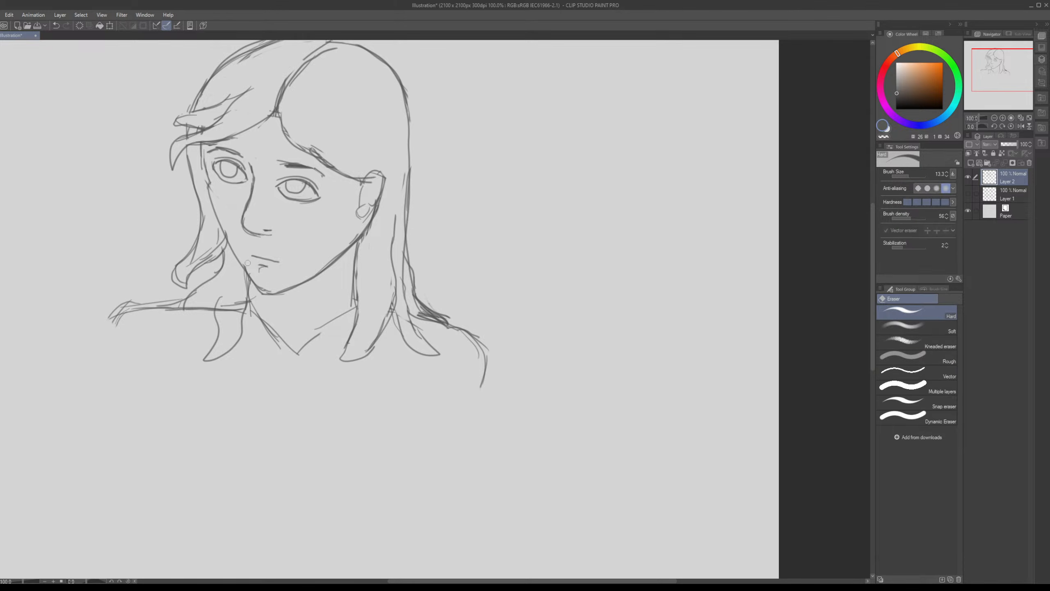
mouse_move(244, 305)
mouse_down()
mouse_move(221, 311)
mouse_move(234, 280)
mouse_up()
key(p)
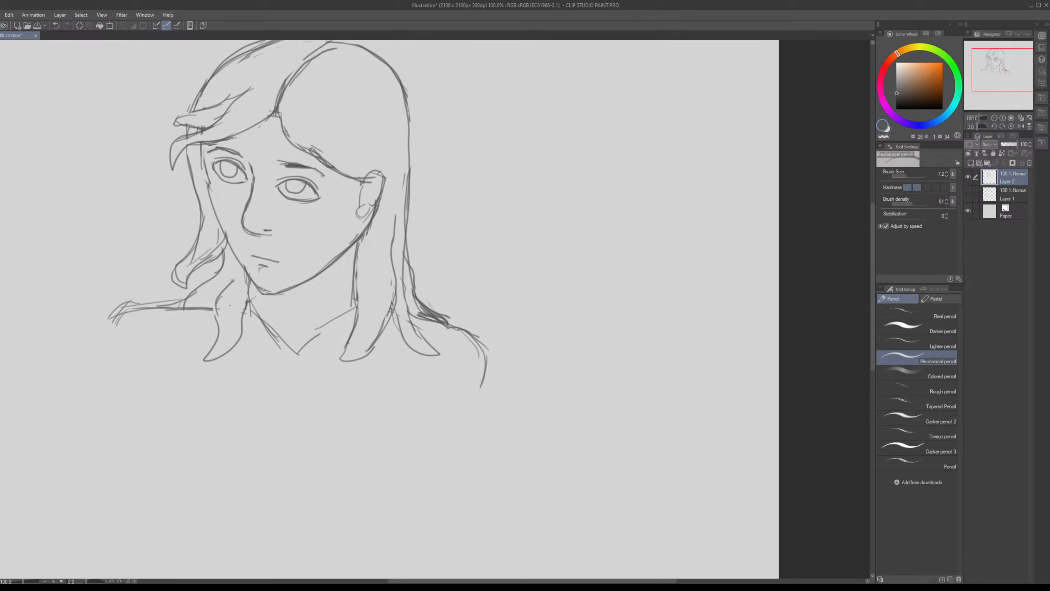
drag(215, 323, 234, 275)
Step: Draw wavy hair strands sweeping from the parting across the near side of the head and down past the ear
drag(324, 183, 269, 279)
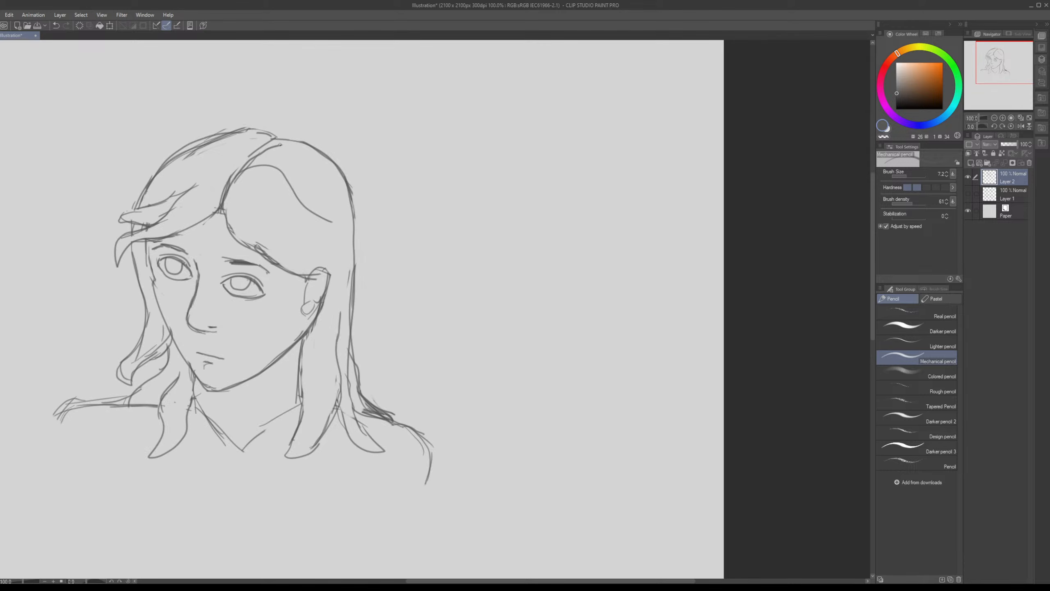
mouse_move(269, 149)
mouse_down()
mouse_move(334, 166)
mouse_move(346, 189)
mouse_up()
mouse_move(331, 264)
mouse_down()
mouse_move(340, 336)
mouse_move(333, 276)
mouse_move(317, 248)
mouse_move(289, 235)
mouse_move(354, 273)
mouse_move(354, 193)
mouse_up()
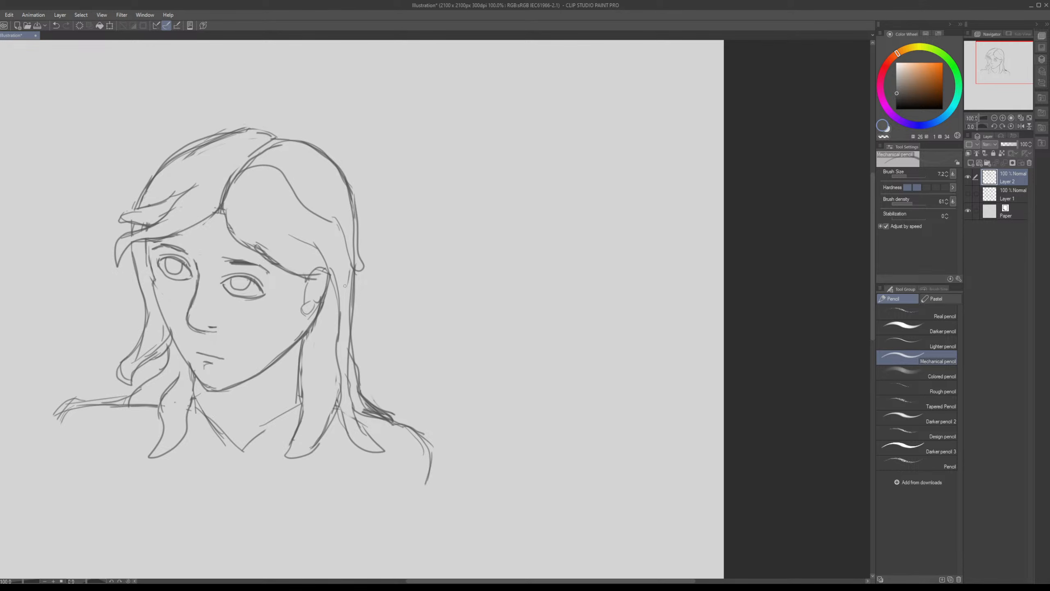
Step: Erase the stray ends and overlaps where the new hair strands meet the outer hair outline
key(e)
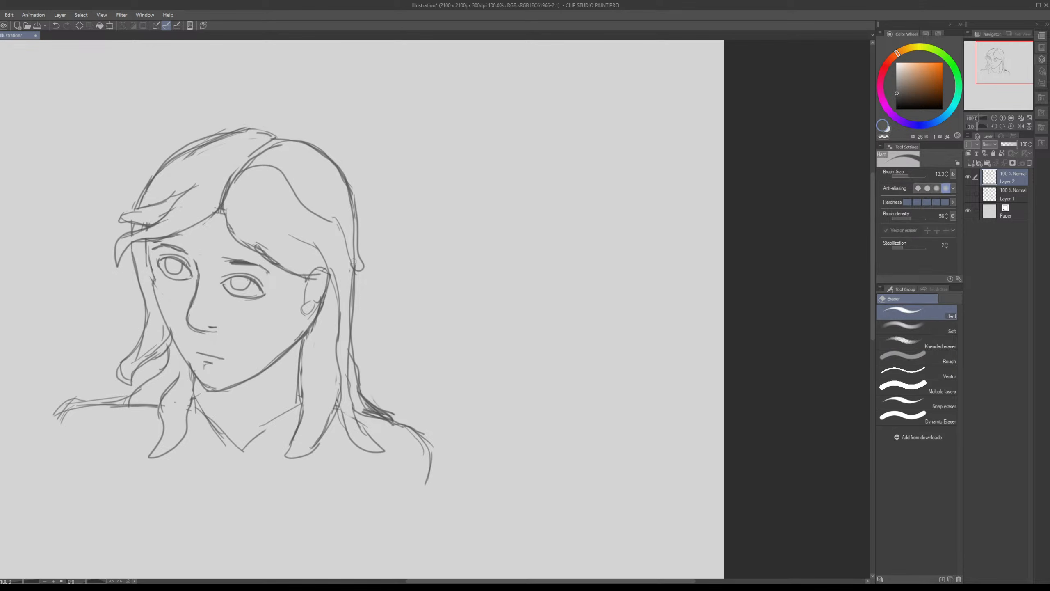
drag(354, 261, 347, 186)
drag(369, 296, 374, 240)
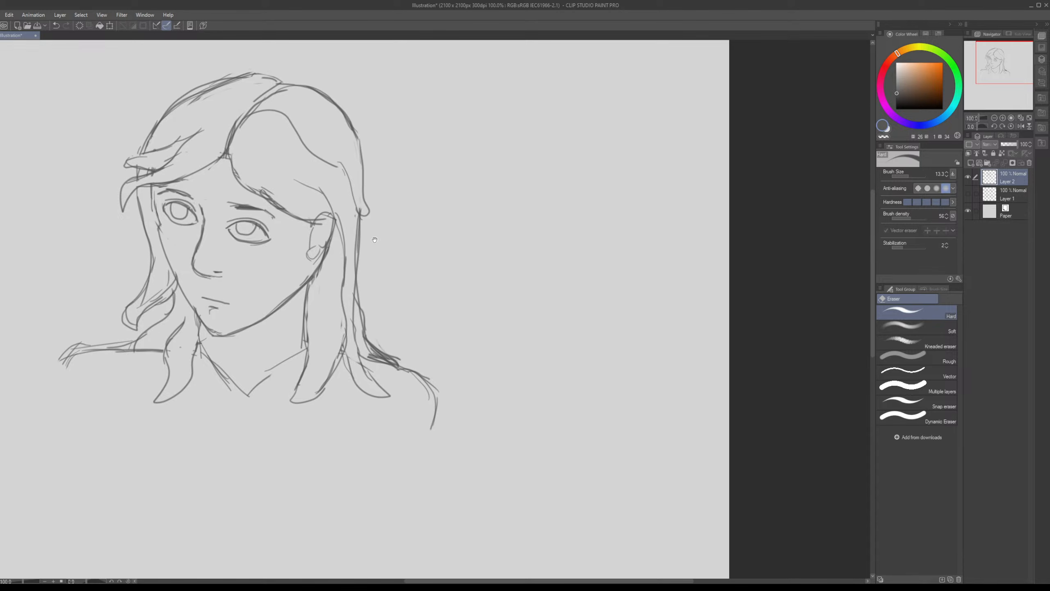
drag(343, 165, 337, 160)
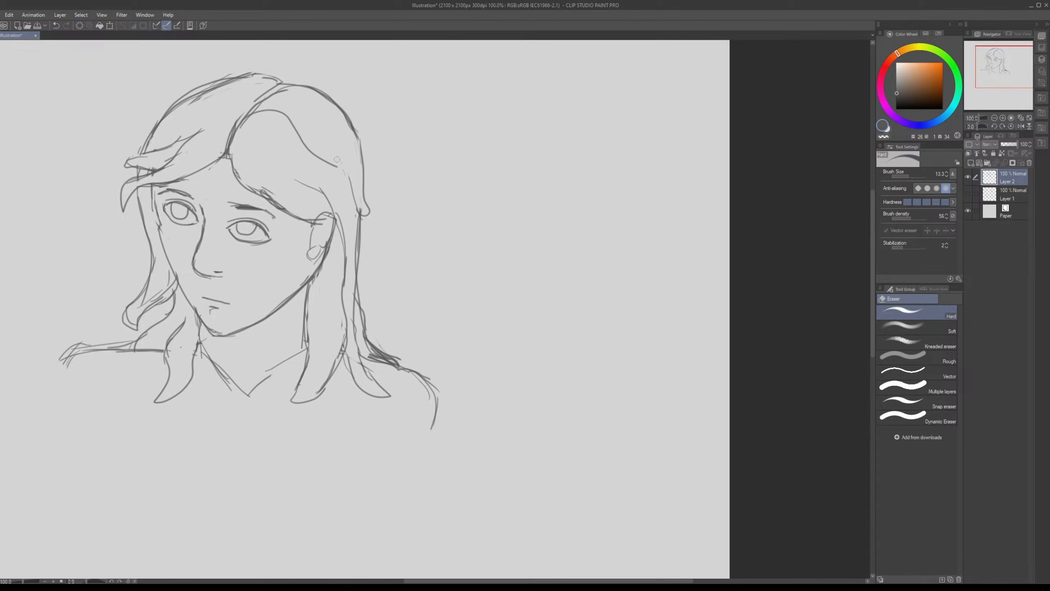
drag(364, 209, 403, 162)
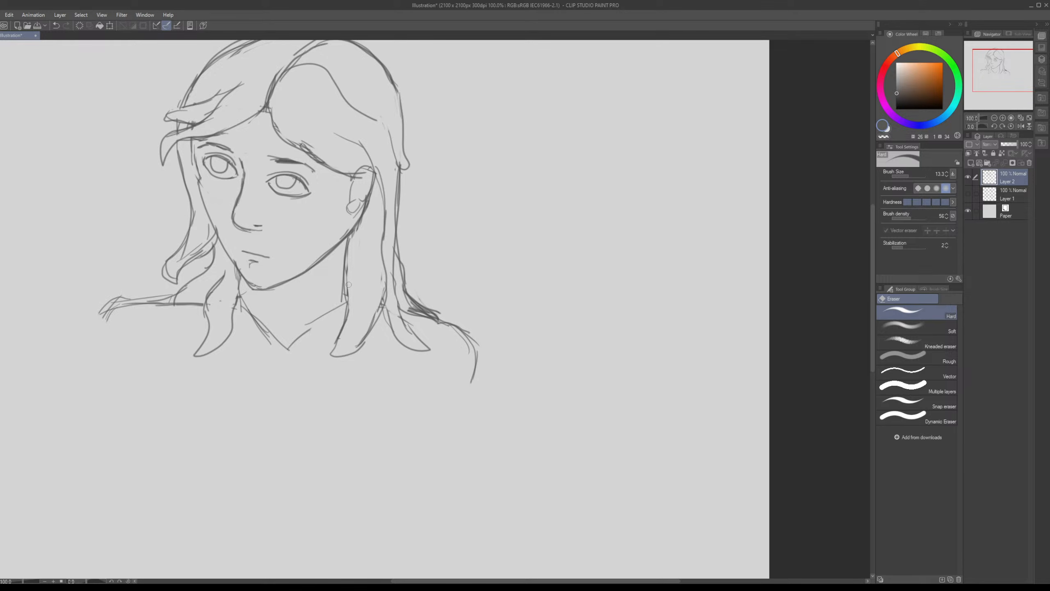
Step: Clean up and redraw the front edge of the hair lock beside the neck
mouse_move(349, 285)
mouse_down()
mouse_move(350, 250)
mouse_move(347, 316)
mouse_move(326, 348)
mouse_up()
key(p)
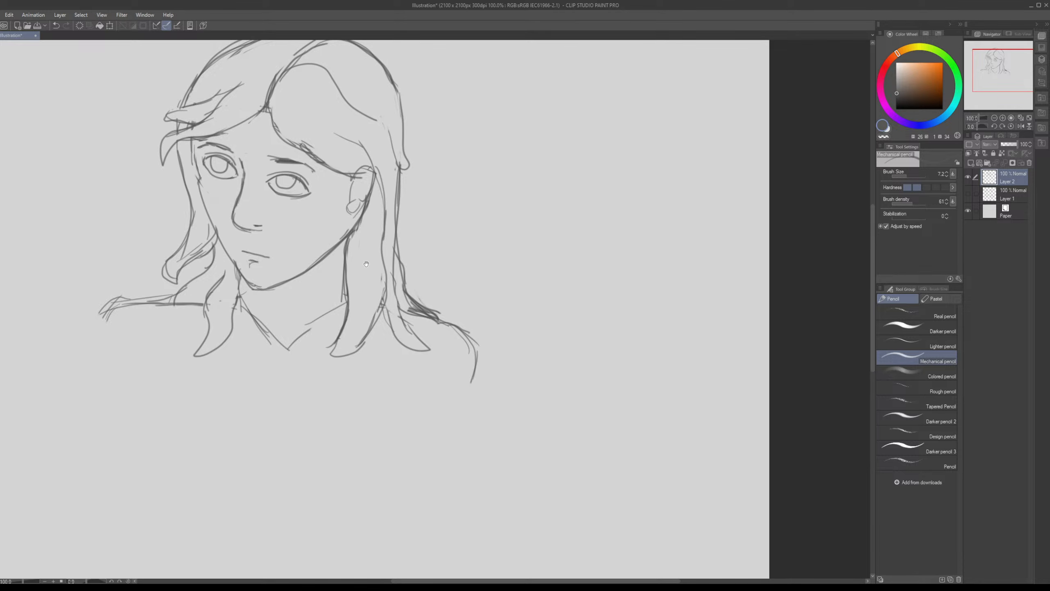
drag(365, 263, 423, 299)
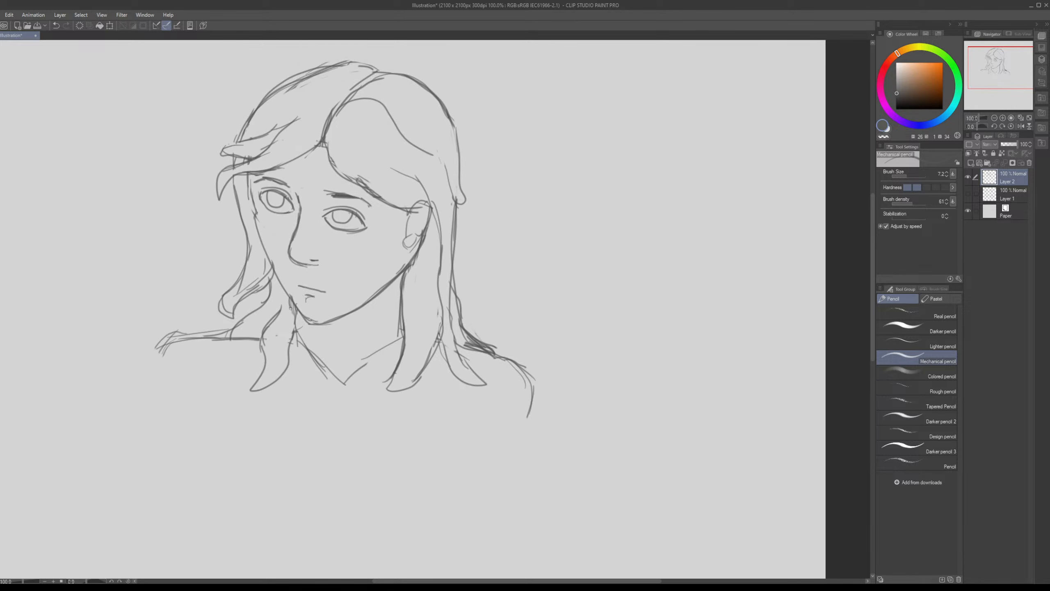
Step: Try a short stroke along the chin, and undo it
drag(300, 312, 312, 323)
mouse_move(316, 264)
mouse_down()
mouse_move(355, 284)
mouse_move(359, 309)
mouse_up()
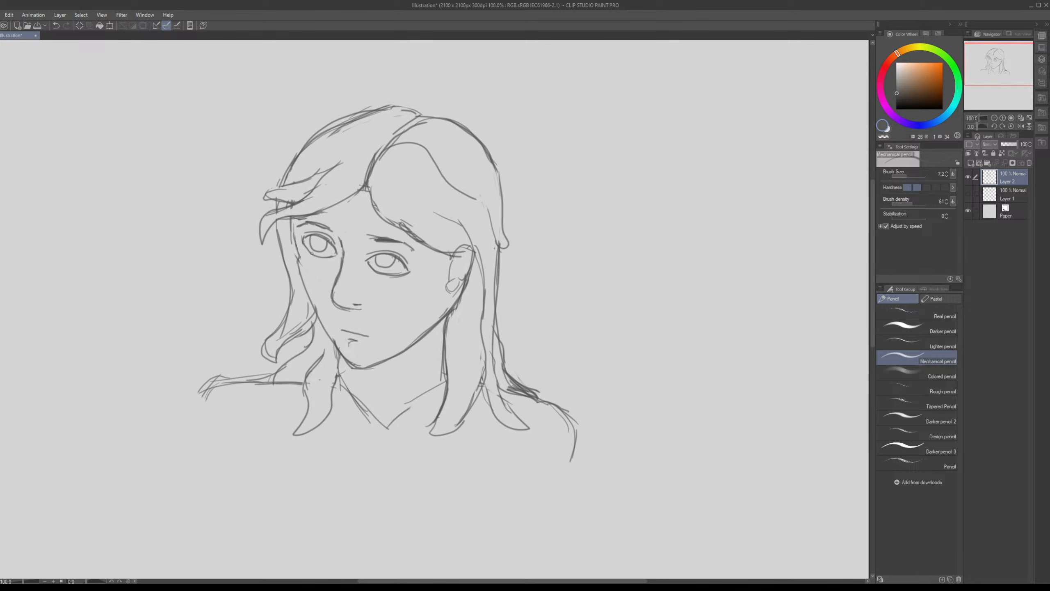
key(ctrl+z)
mouse_move(296, 245)
mouse_down()
mouse_move(298, 250)
mouse_move(300, 260)
mouse_move(403, 217)
mouse_move(319, 203)
mouse_up()
Step: Draw pupils in both eyes, darken the upper eyelids and add lashes at the near eye's outer corner
key(e)
key(p)
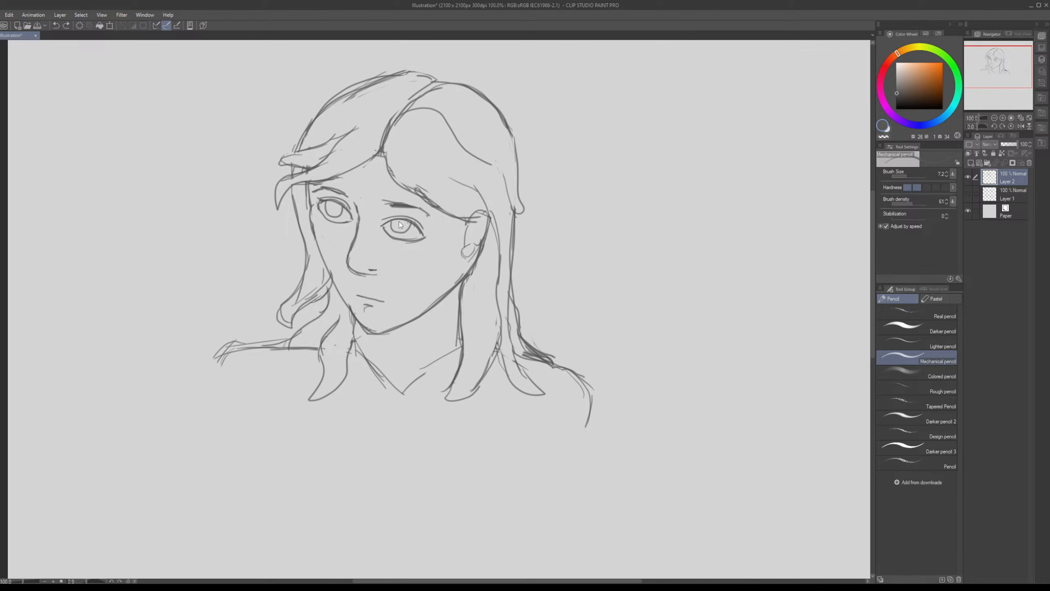
mouse_move(387, 225)
mouse_down()
mouse_move(402, 218)
mouse_move(420, 230)
mouse_up()
drag(406, 223, 398, 229)
drag(330, 204, 339, 204)
drag(401, 267, 318, 233)
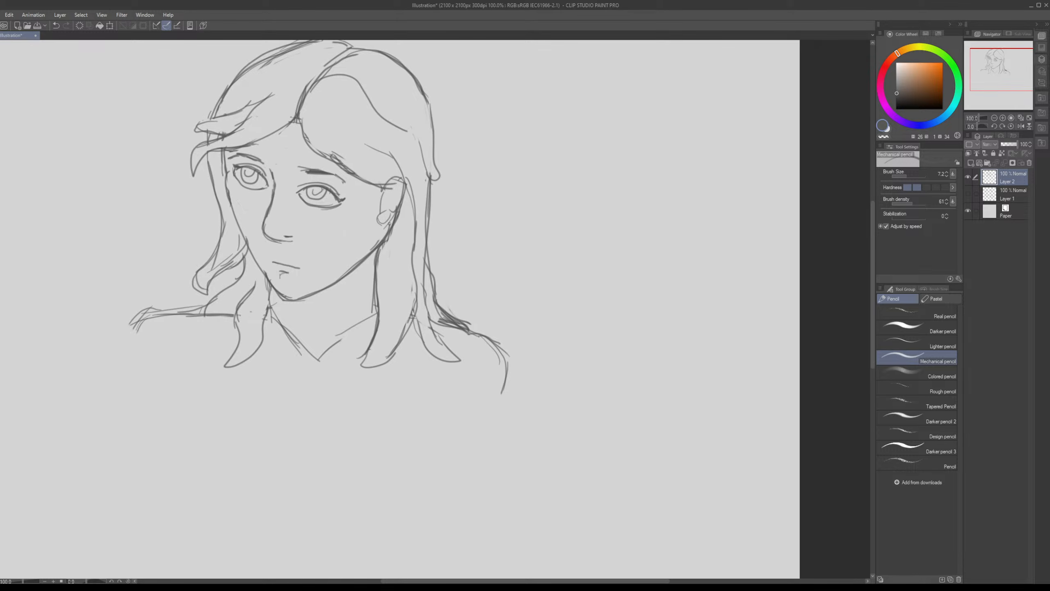
Step: Erase the rough ear lines and redraw the ear with an inner fold, a smaller lobe and hair beside it
key(e)
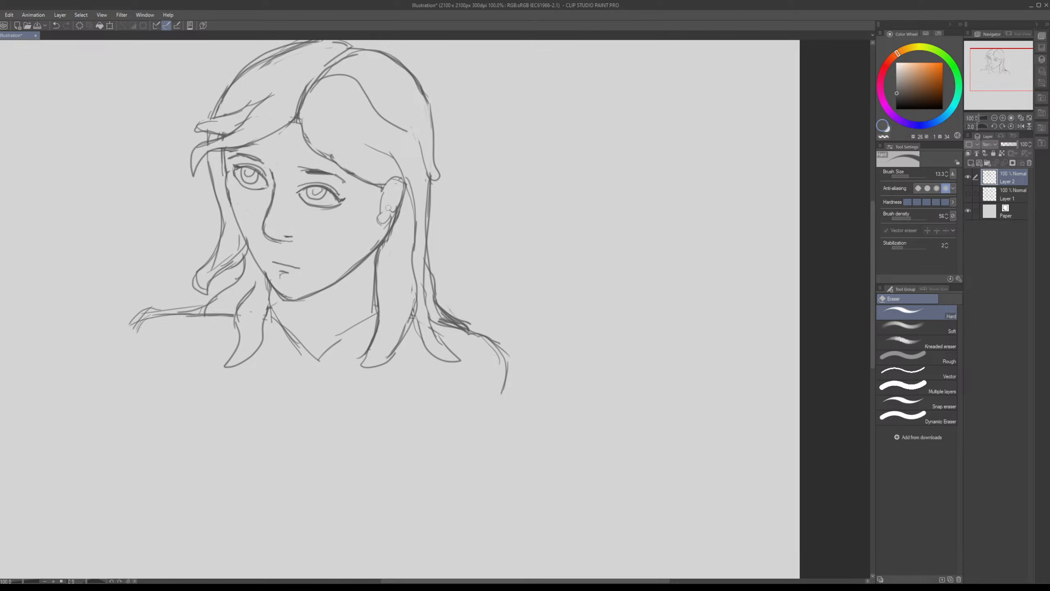
mouse_move(389, 208)
mouse_down()
mouse_move(385, 237)
mouse_move(400, 210)
mouse_move(382, 206)
mouse_move(397, 211)
mouse_up()
key(p)
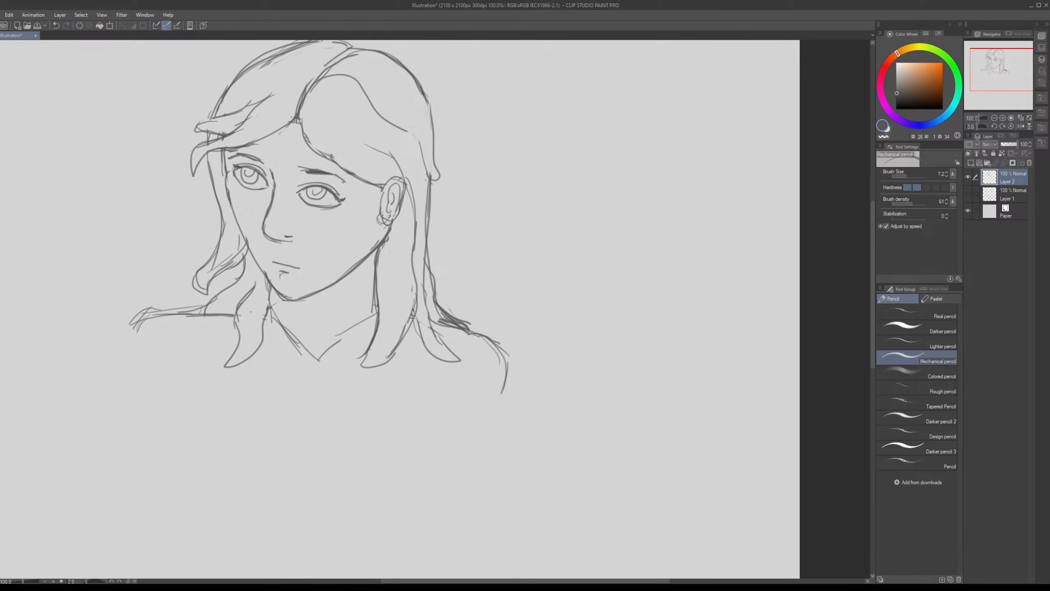
key(e)
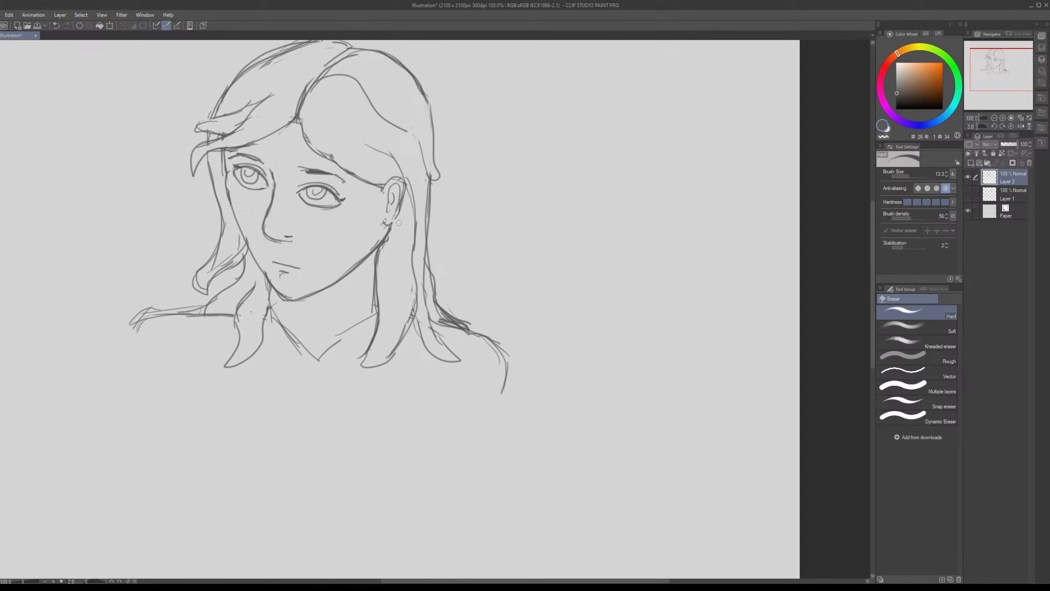
key(p)
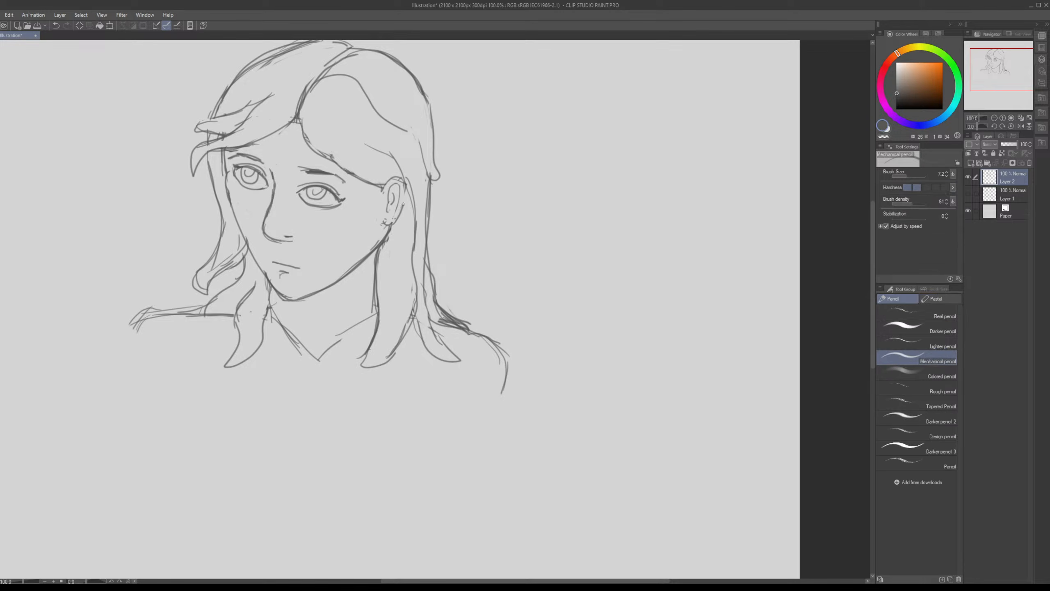
drag(407, 211, 404, 194)
drag(319, 286, 384, 297)
scroll(383, 294, down, 1)
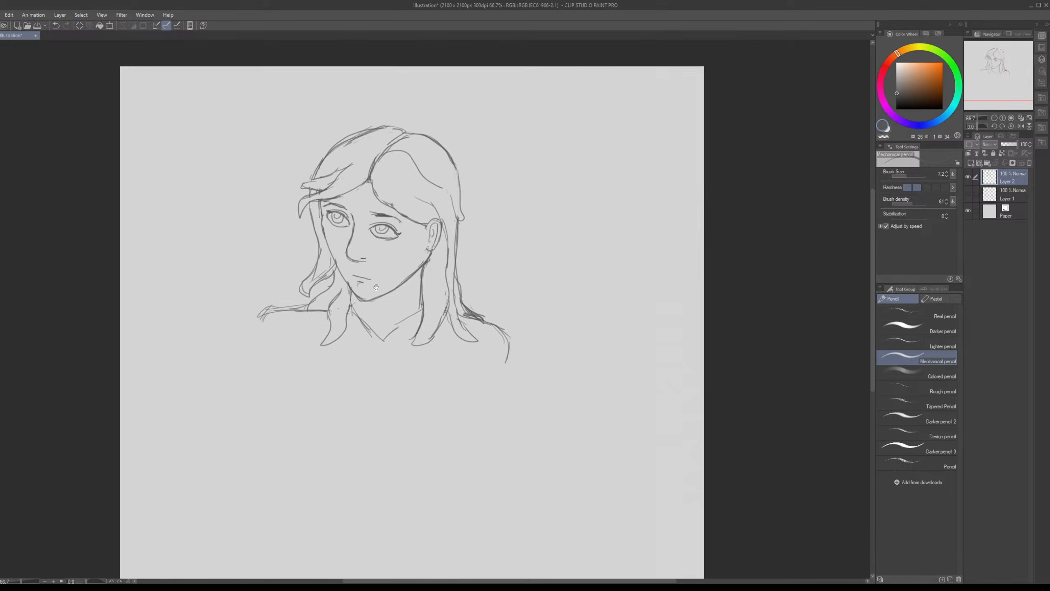
scroll(376, 287, up, 1)
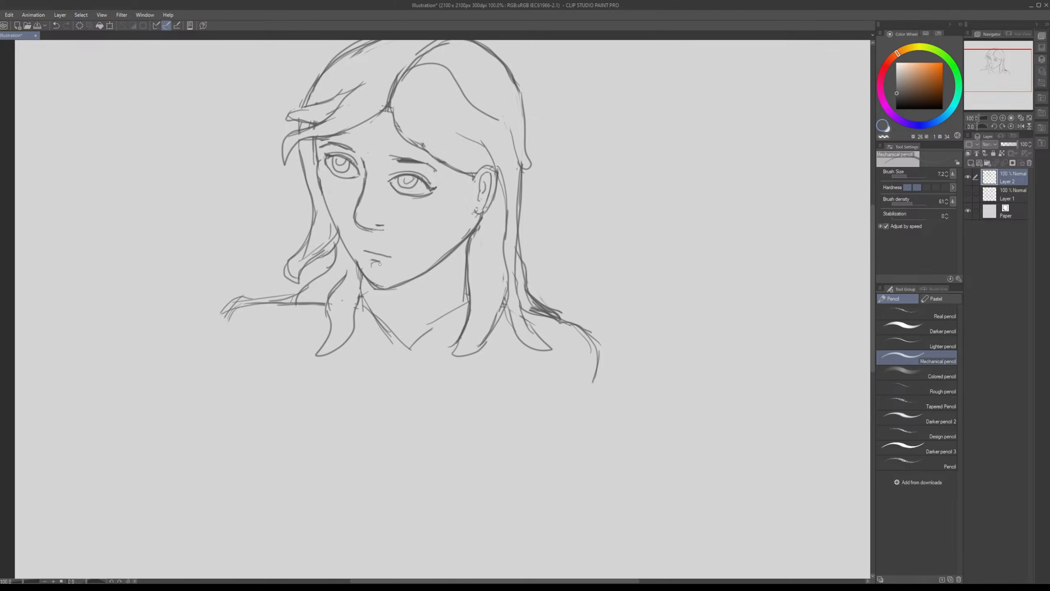
drag(378, 286, 406, 287)
key(ctrl+z)
key(e)
drag(387, 285, 380, 293)
key(ctrl+z)
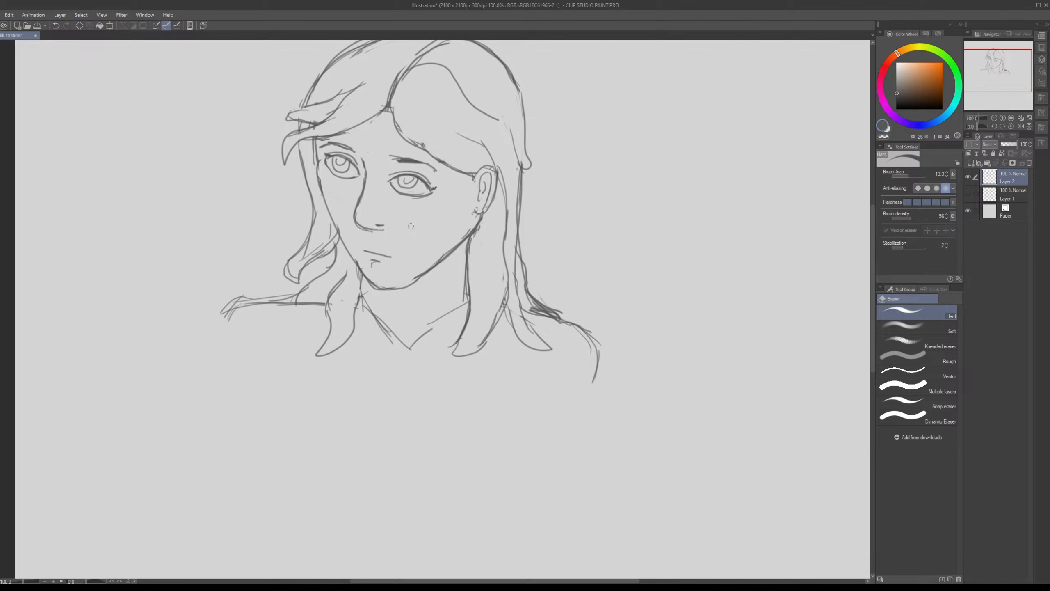
Step: Erase the rough doubled lines along the near jawline between the chin and the ear
mouse_move(409, 225)
mouse_down()
mouse_move(361, 231)
mouse_move(405, 205)
mouse_move(529, 213)
mouse_move(407, 201)
mouse_move(423, 205)
mouse_up()
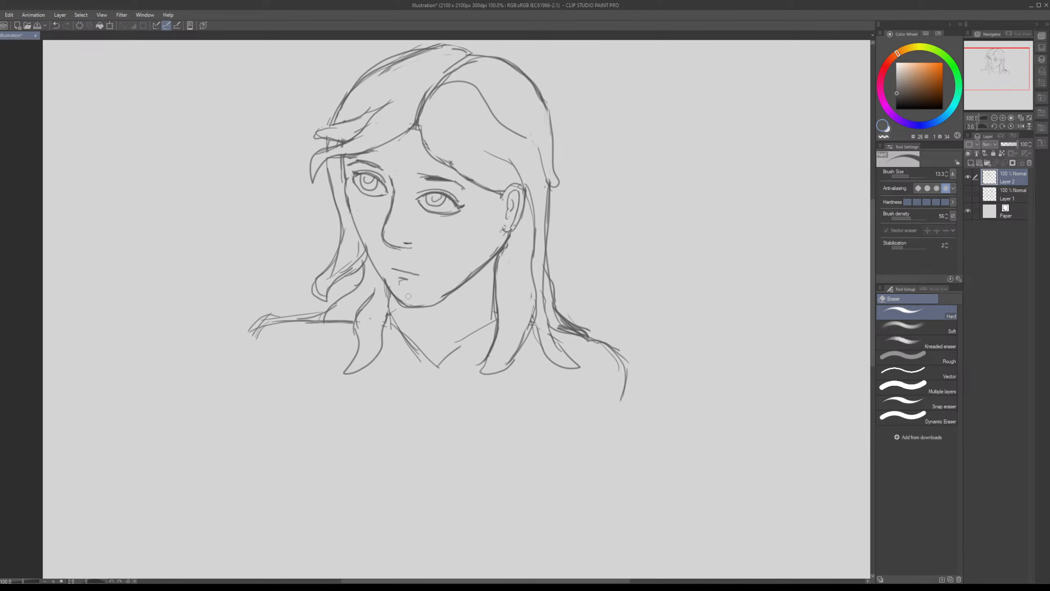
mouse_move(487, 250)
mouse_down()
mouse_move(503, 239)
mouse_move(495, 248)
mouse_up()
drag(440, 295, 446, 292)
mouse_move(460, 222)
mouse_down()
mouse_move(440, 259)
mouse_move(481, 231)
mouse_move(452, 216)
mouse_move(459, 209)
mouse_up()
Step: Darken the irises and pupils of both eyes with the Mechanical pencil and reinforce the near eye's outer corner
key(p)
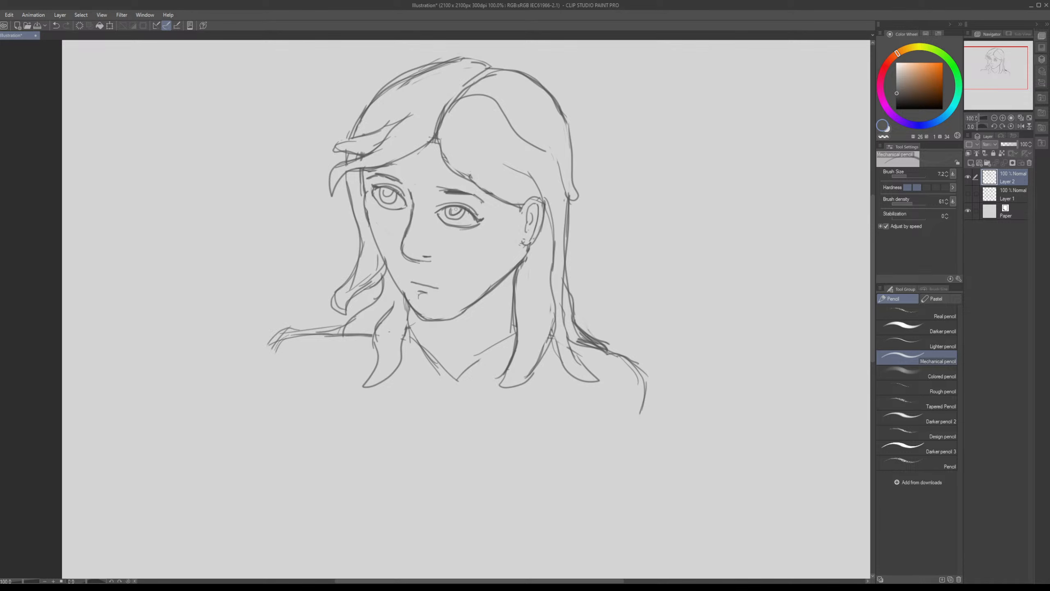
mouse_move(392, 195)
mouse_down()
mouse_move(383, 190)
mouse_move(398, 248)
mouse_move(399, 238)
mouse_up()
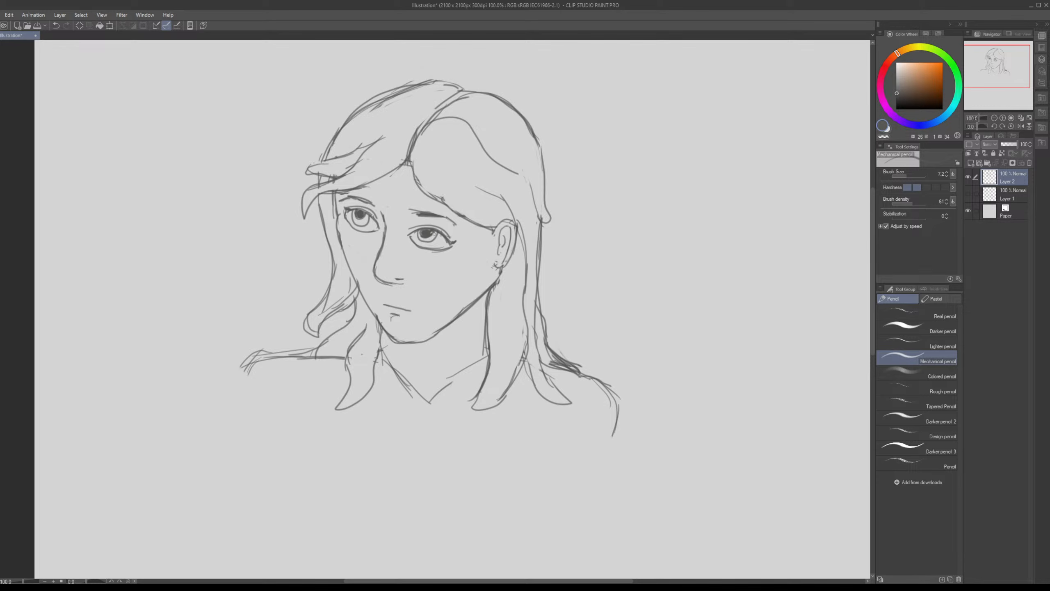
drag(457, 240, 450, 244)
drag(474, 154, 395, 232)
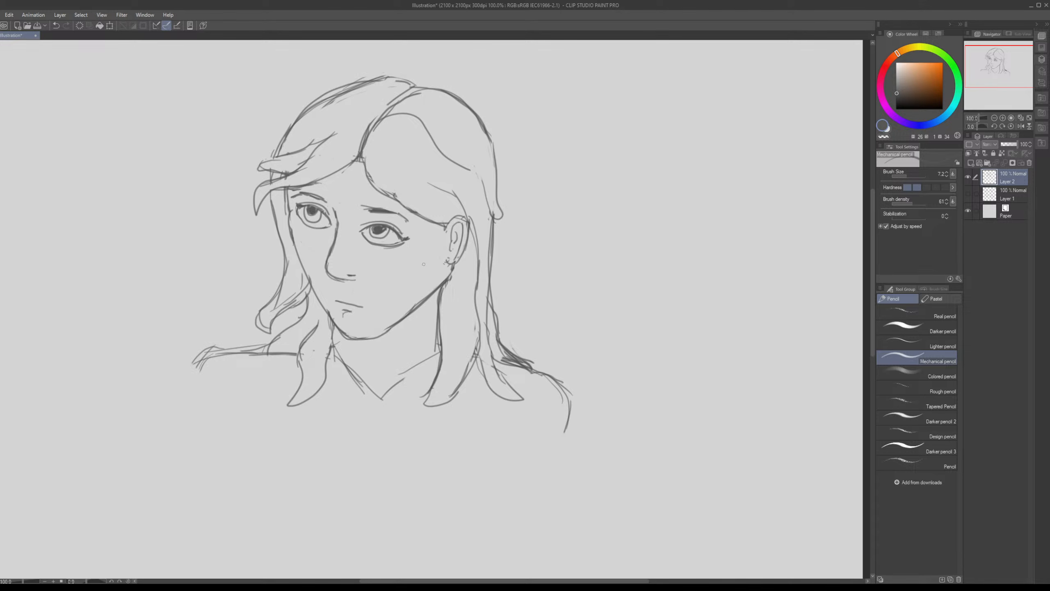
Step: Erase stray lines in the lower hair lock beside the far cheek
key(e)
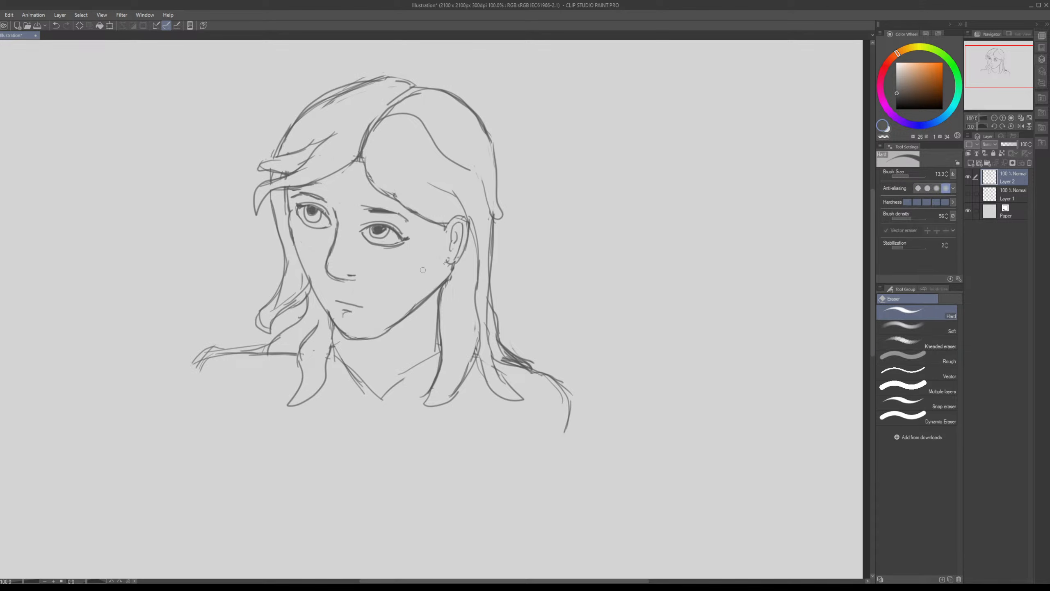
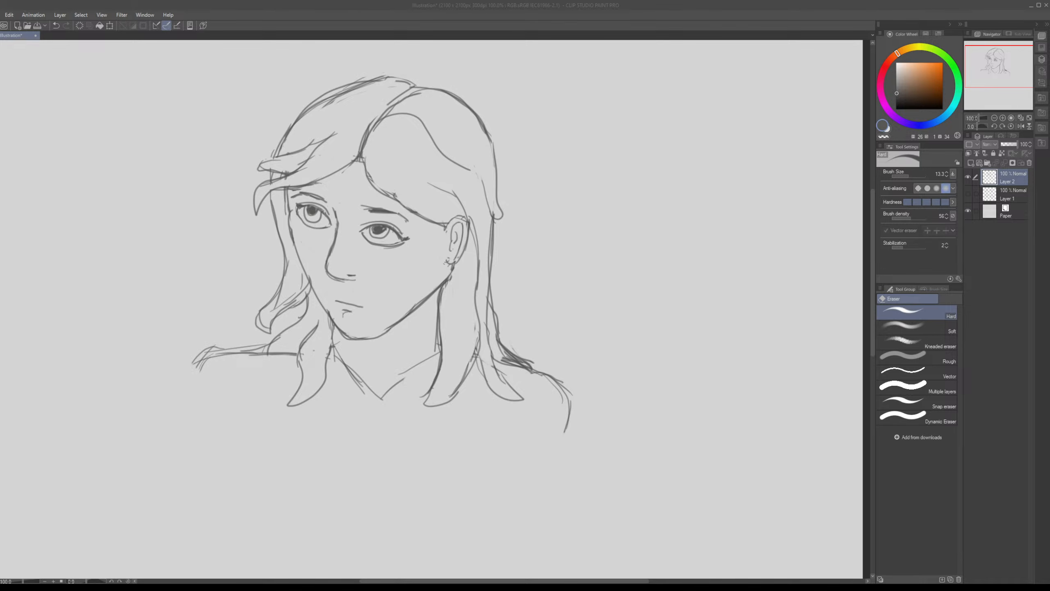
click(668, 311)
key(ctrl+z)
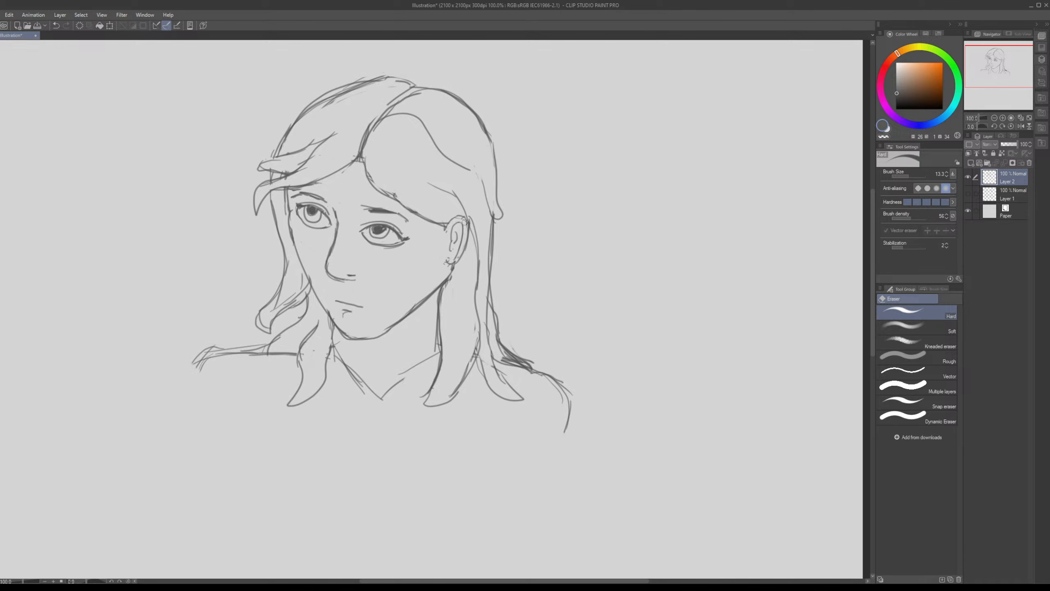
mouse_move(466, 234)
mouse_down()
mouse_move(486, 207)
mouse_move(487, 313)
mouse_move(510, 261)
mouse_up()
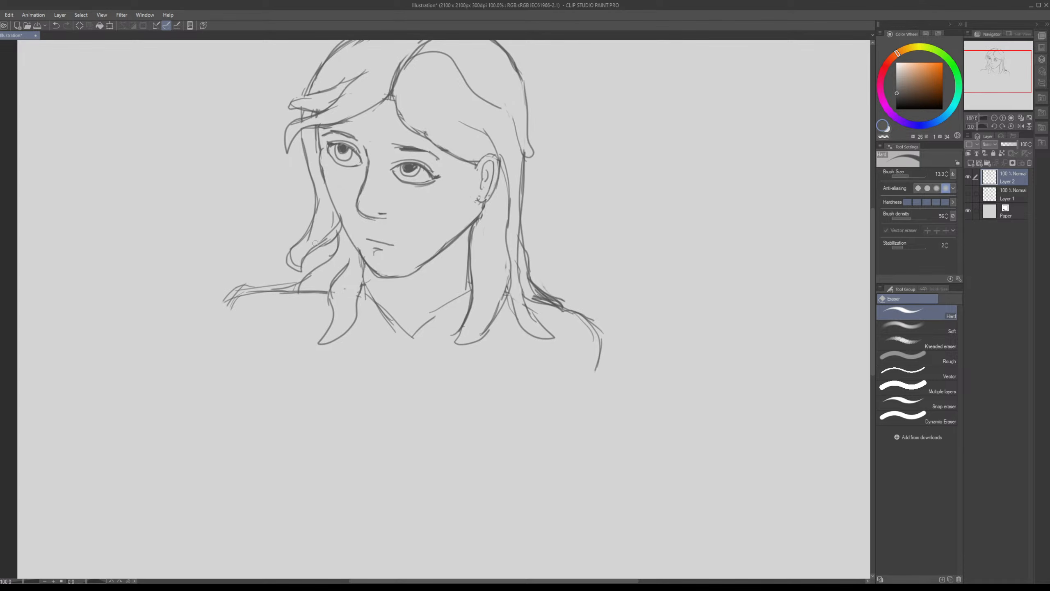
drag(319, 239, 333, 224)
mouse_move(421, 235)
mouse_down()
mouse_move(413, 301)
mouse_move(351, 256)
mouse_up()
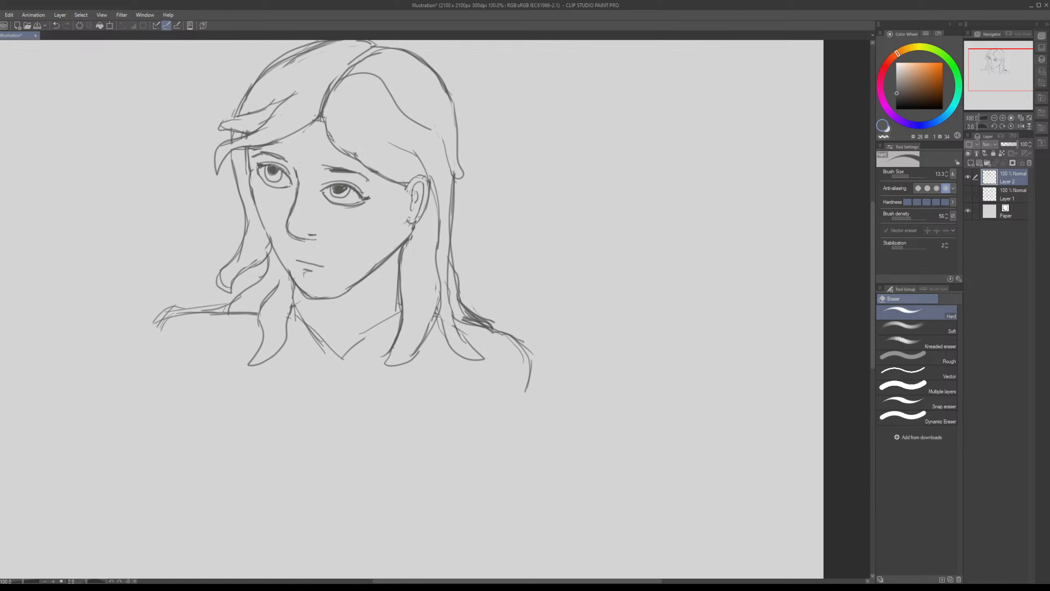
drag(443, 162, 434, 216)
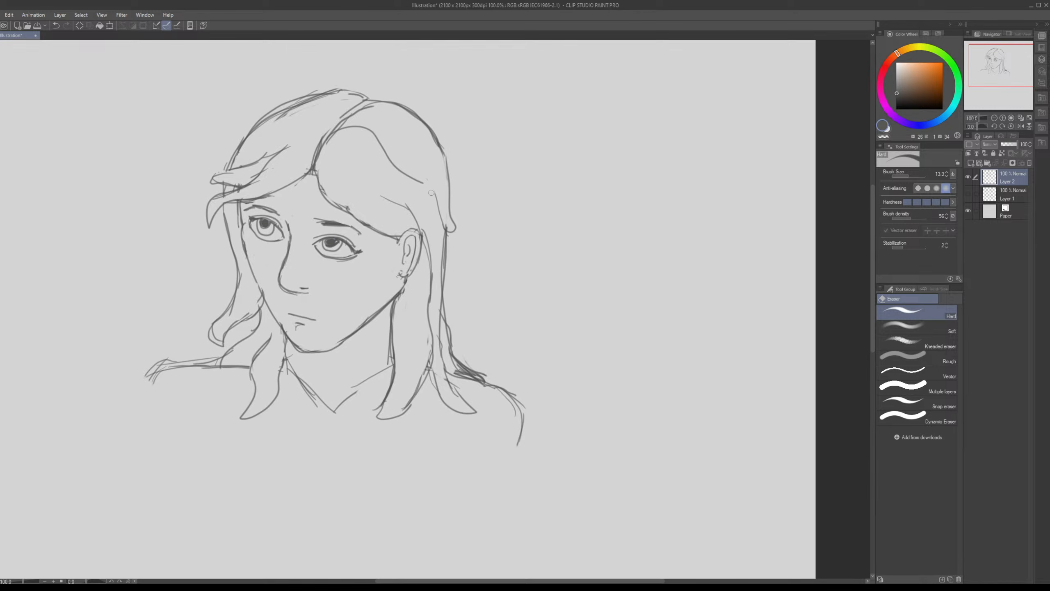
drag(356, 117, 417, 177)
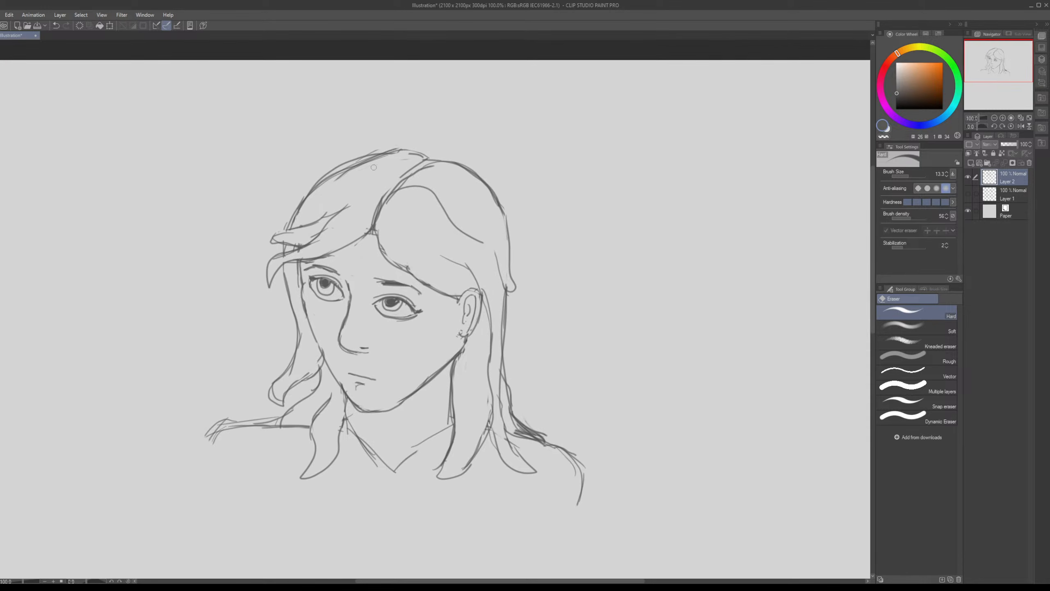
key(p)
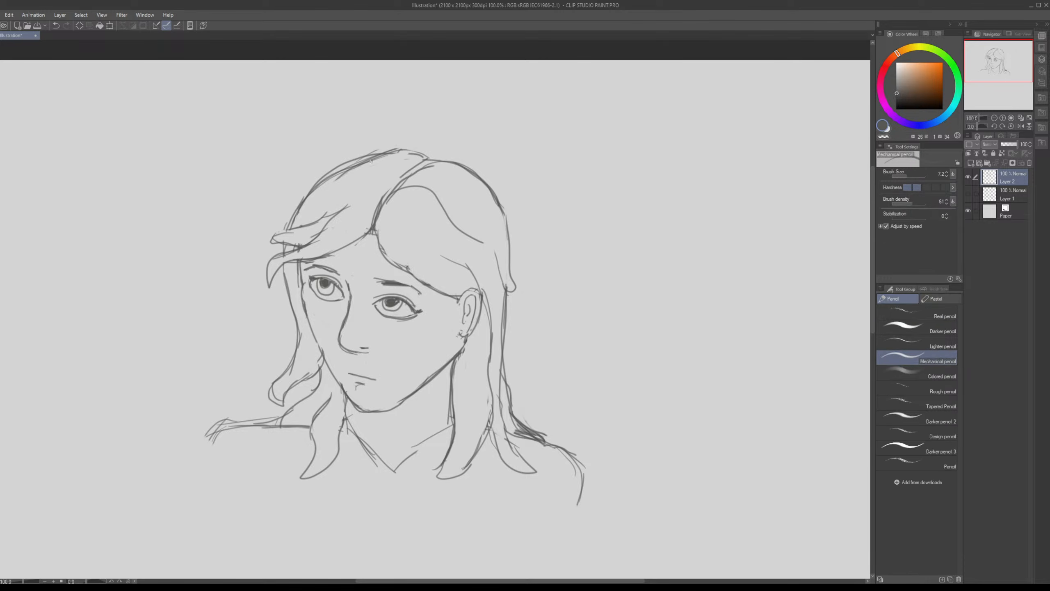
mouse_move(371, 161)
mouse_down()
mouse_move(424, 154)
mouse_move(435, 132)
mouse_up()
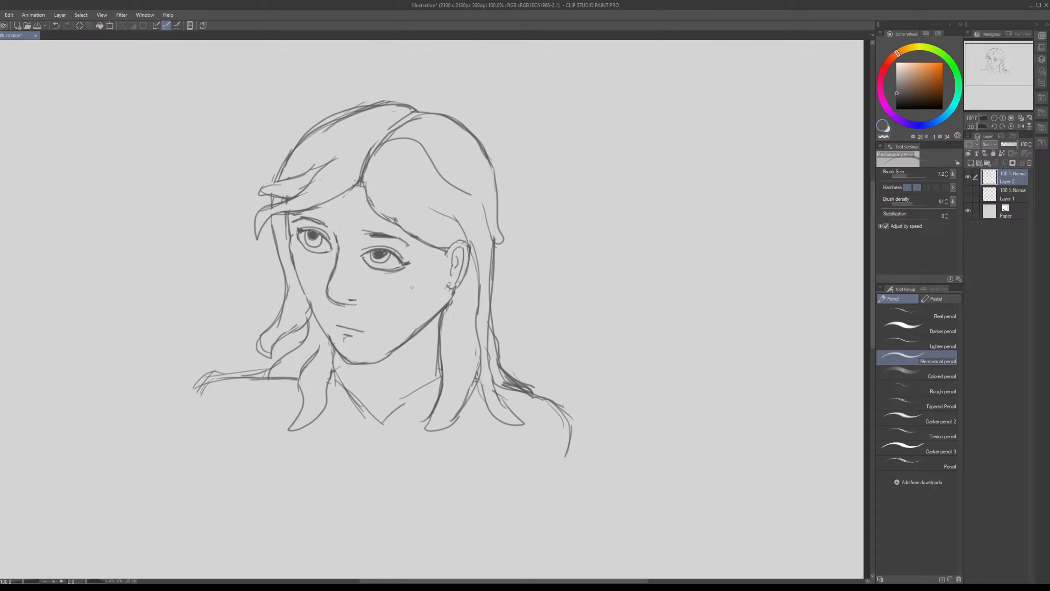
Step: Erase the long rough neck lines, keeping only a short V at the base of the throat
click(433, 294)
mouse_move(421, 357)
mouse_down()
mouse_move(409, 258)
mouse_move(321, 252)
mouse_move(380, 246)
mouse_up()
key(e)
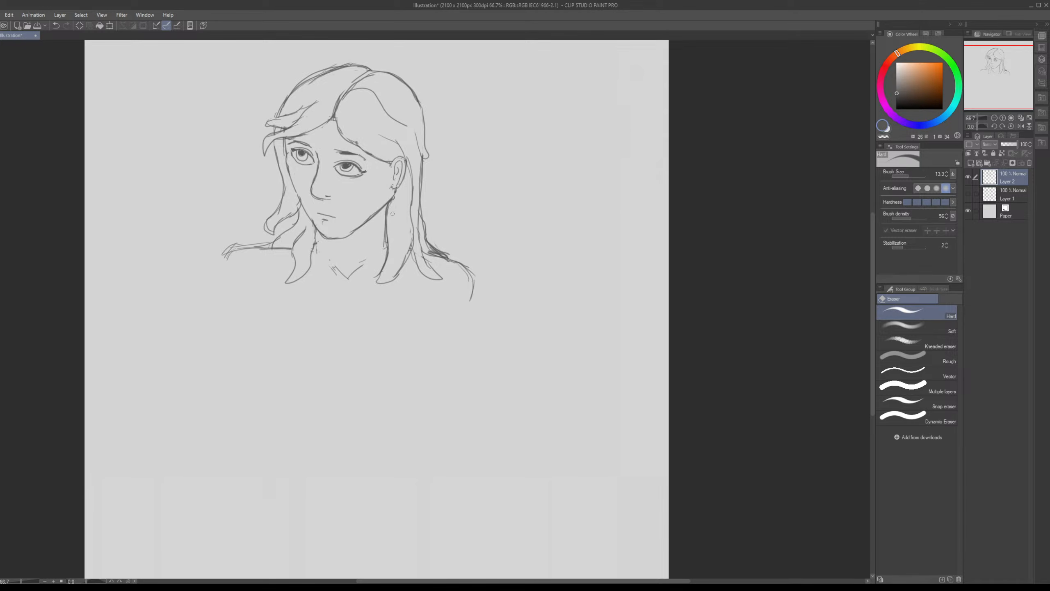
drag(397, 203, 405, 241)
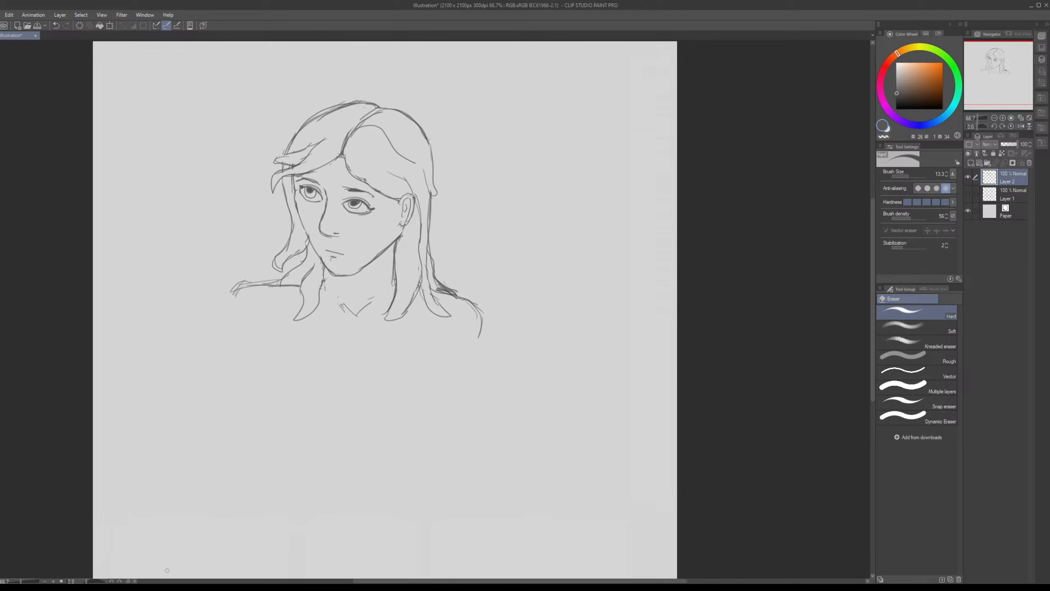
click(167, 587)
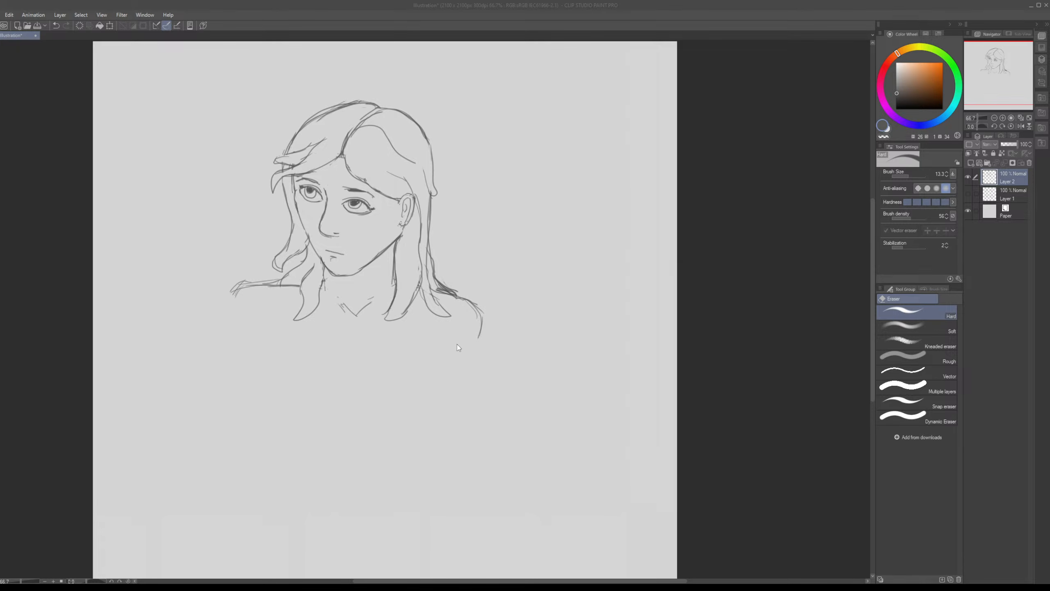
click(431, 341)
Step: Clean up the base of the nose and draw the curved wing of the near nostril
click(370, 238)
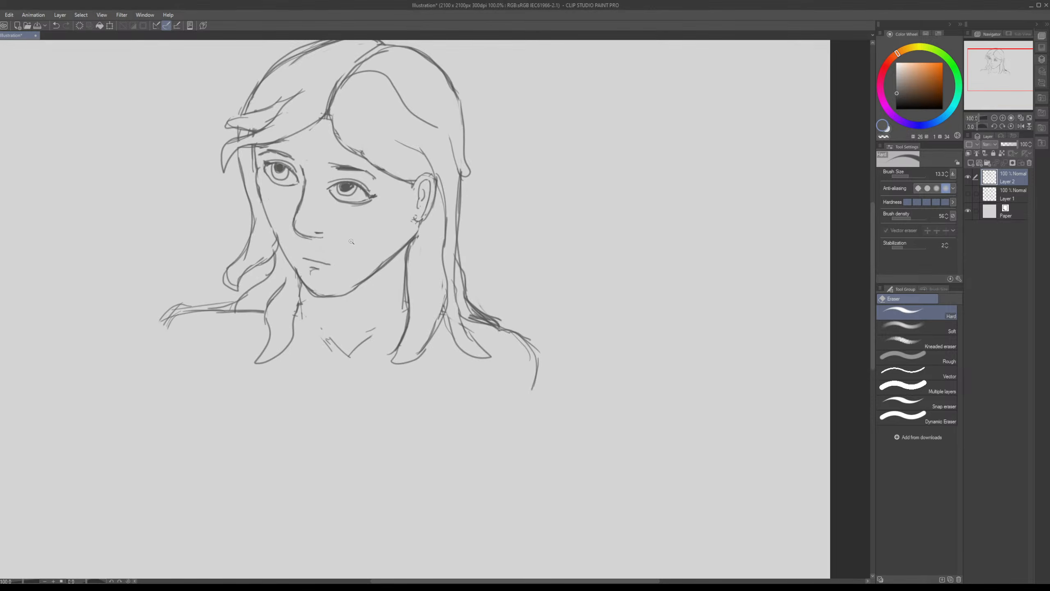
mouse_move(314, 237)
mouse_down()
mouse_move(341, 247)
mouse_move(318, 234)
mouse_up()
key(p)
key(ctrl+z)
scroll(318, 234, down, 2)
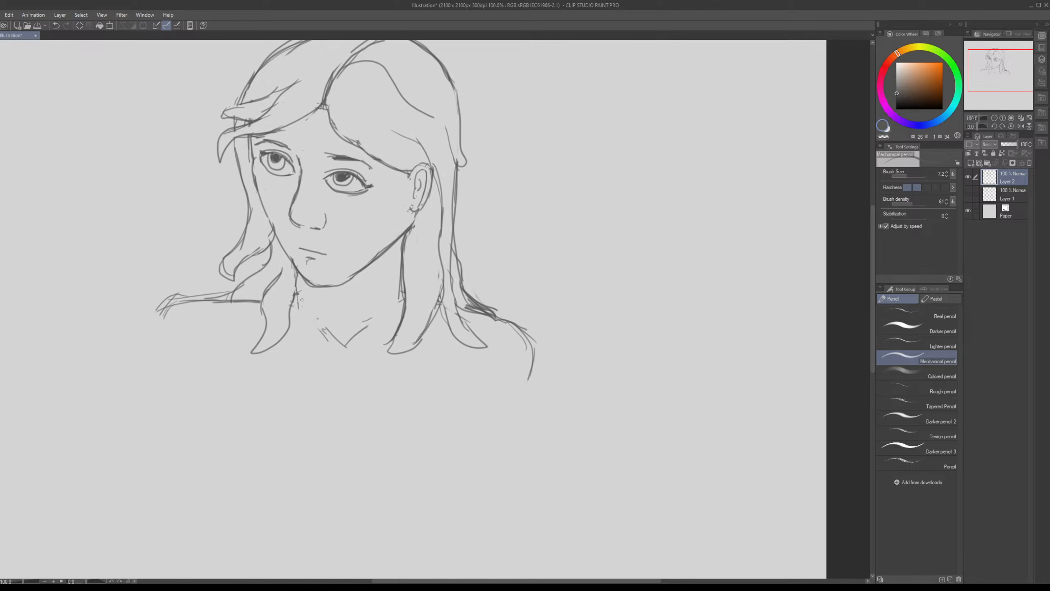
Step: Erase stray lines below the front hair lock, in the fringe and at the base of the hair parting
key(e)
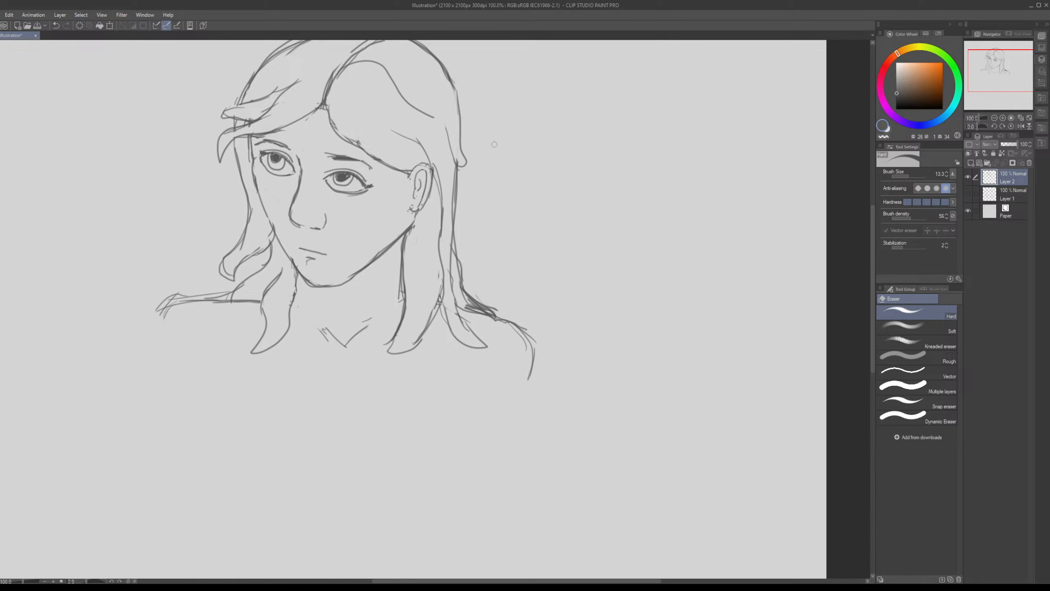
drag(489, 202, 470, 293)
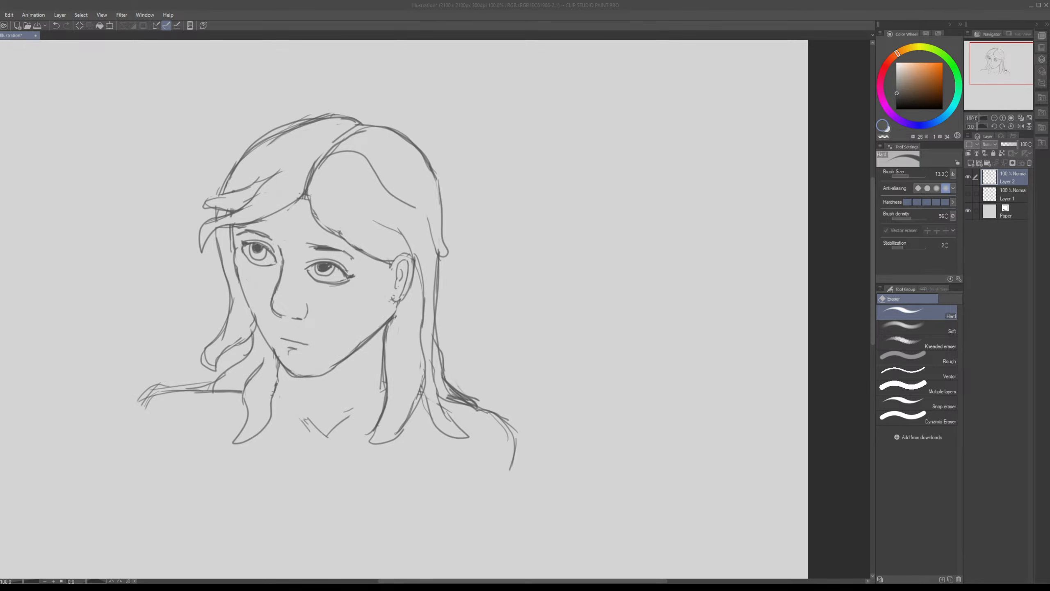
mouse_move(360, 275)
mouse_down()
mouse_move(374, 219)
mouse_move(404, 276)
mouse_up()
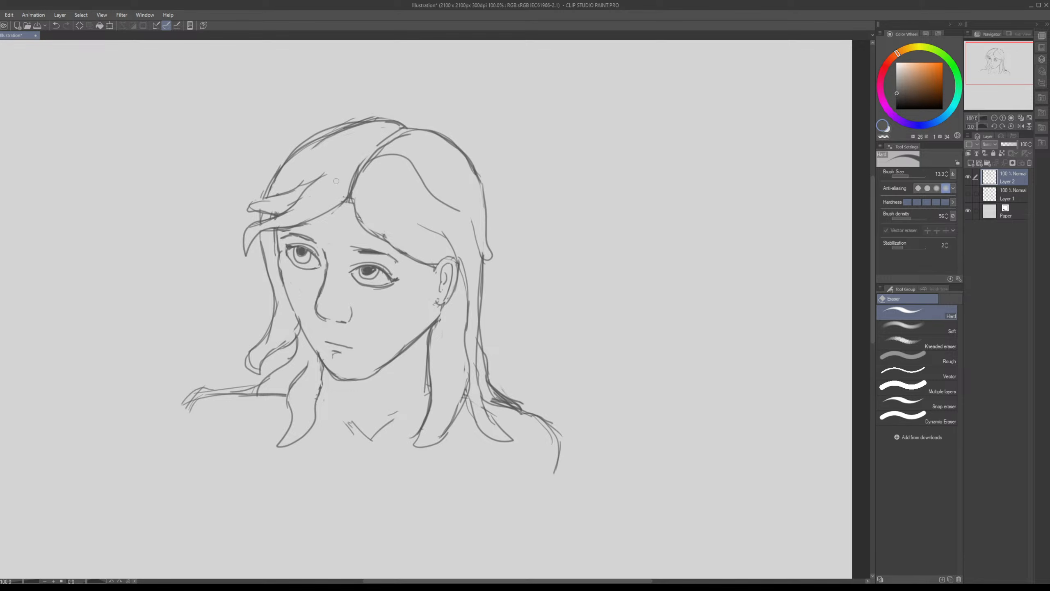
mouse_move(273, 222)
mouse_down()
mouse_move(254, 228)
mouse_move(286, 217)
mouse_up()
drag(364, 170, 311, 219)
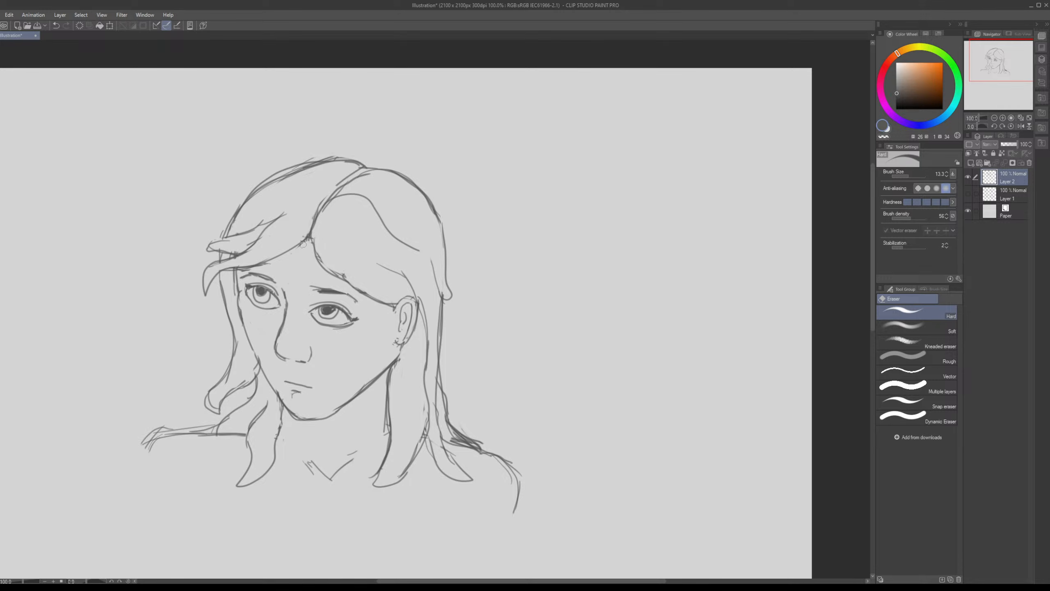
mouse_move(303, 244)
mouse_down()
mouse_move(295, 249)
mouse_move(345, 277)
mouse_move(349, 253)
mouse_up()
mouse_move(471, 304)
mouse_down()
mouse_move(483, 272)
mouse_move(467, 266)
mouse_up()
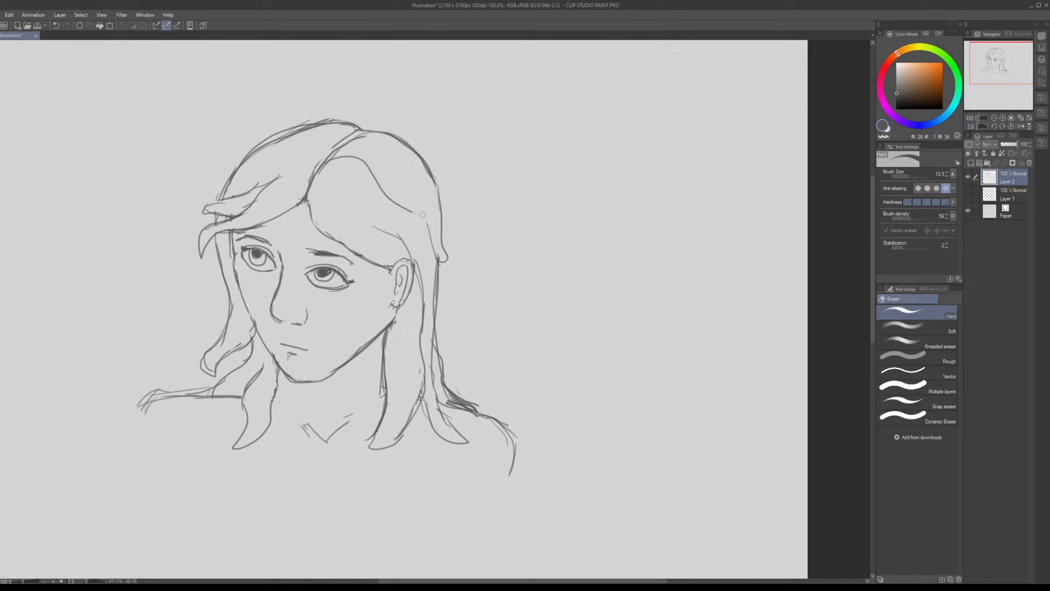
Step: Extend the wavy inner hair line toward the back of the head and lengthen the curved strand above the ear
key(p)
drag(413, 210, 426, 226)
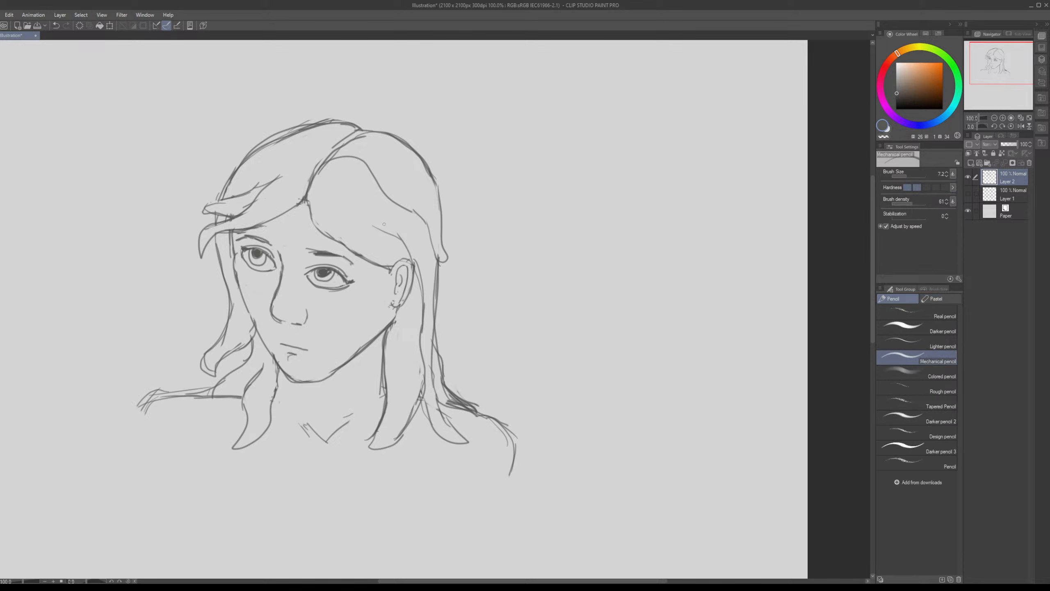
drag(364, 210, 393, 239)
drag(409, 208, 428, 227)
key(ctrl+minus)
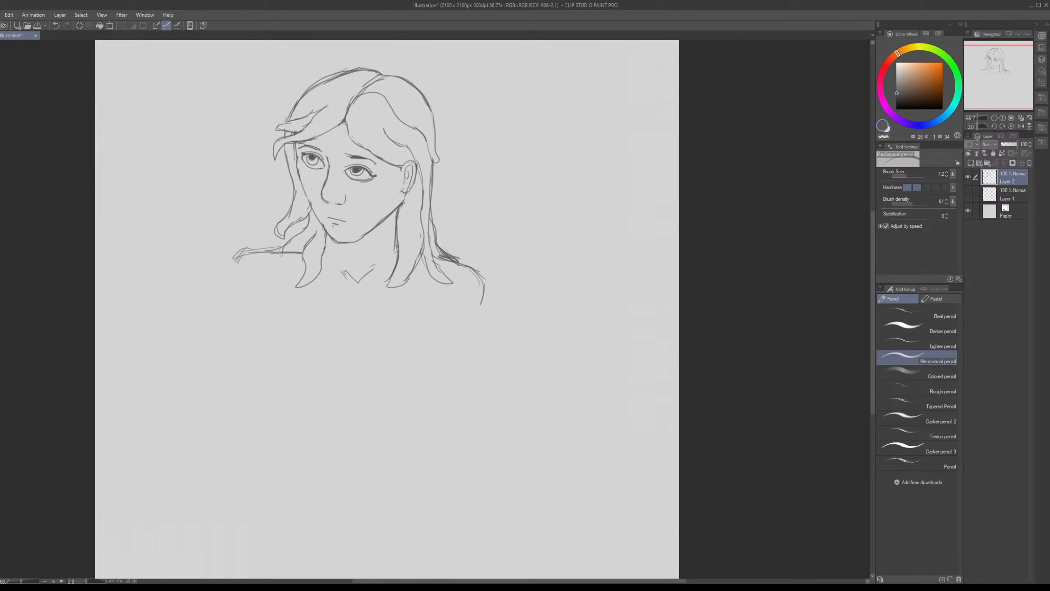
Step: Erase the doubled lines on both shoulders and the extra strokes beside the V at the throat
key(e)
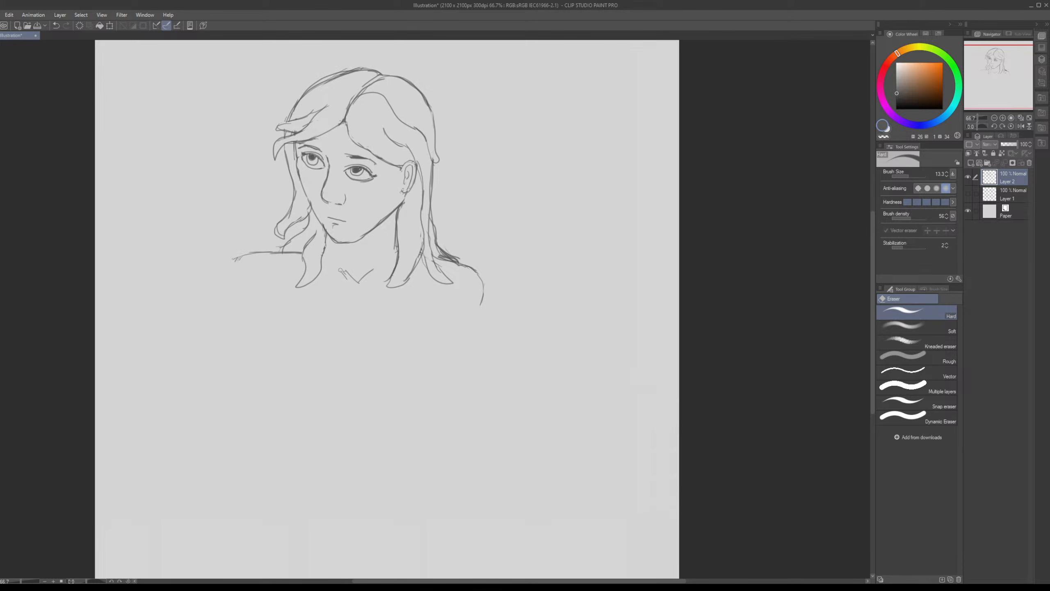
mouse_move(340, 271)
mouse_down()
mouse_move(372, 267)
mouse_move(341, 272)
mouse_up()
key(p)
mouse_move(389, 207)
mouse_down()
mouse_move(398, 276)
mouse_move(406, 268)
mouse_up()
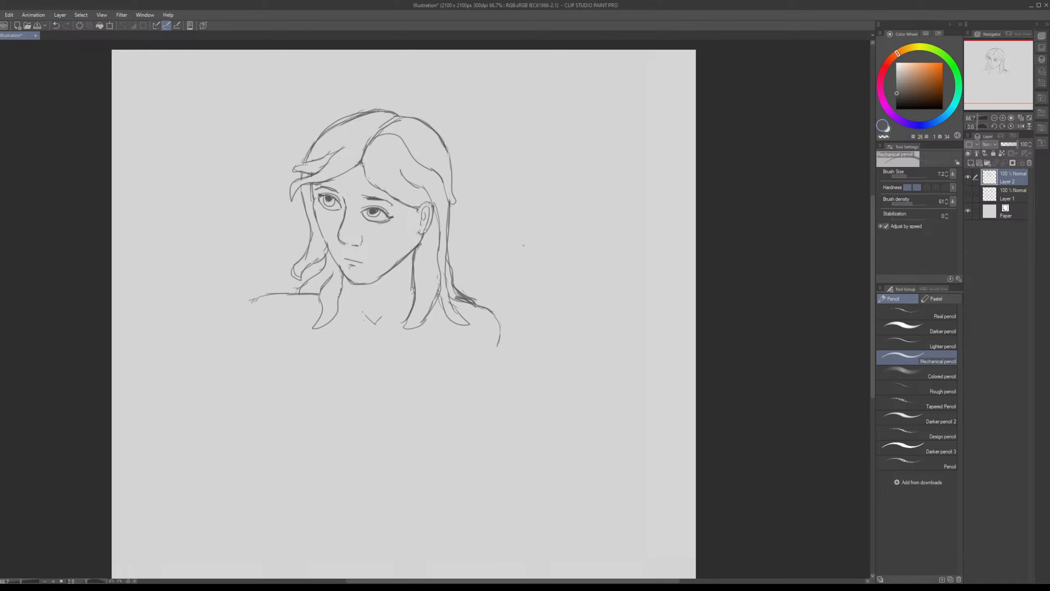
Step: Draw an inner strand in the hair lock beside the neck and reinforce the hairline running to the ear
mouse_move(511, 251)
mouse_down()
mouse_move(522, 218)
mouse_move(561, 202)
mouse_move(532, 205)
mouse_up()
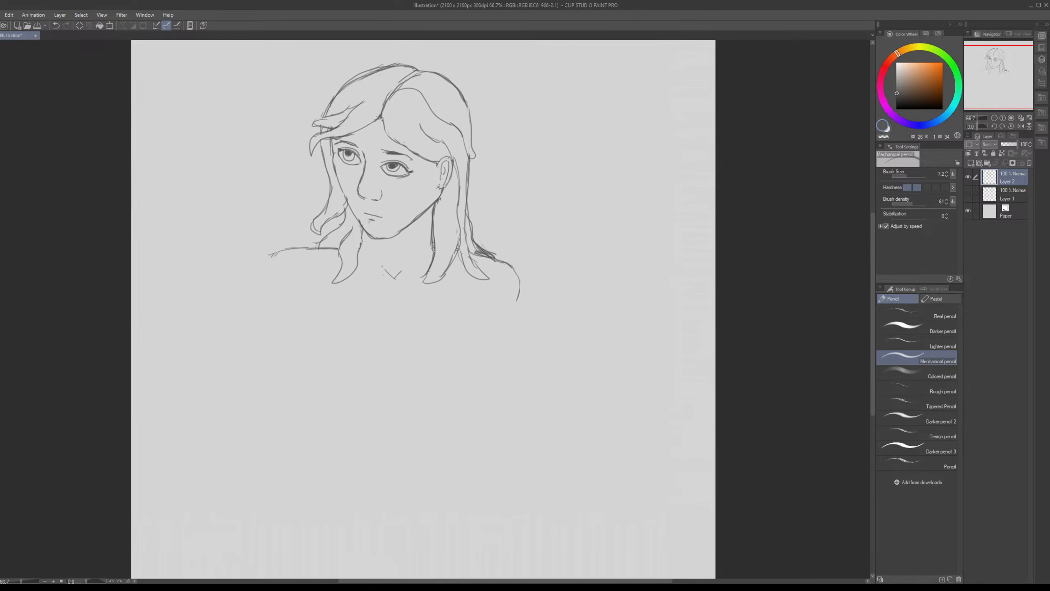
mouse_move(435, 250)
mouse_down()
mouse_move(445, 226)
mouse_move(437, 201)
mouse_up()
drag(449, 181, 461, 246)
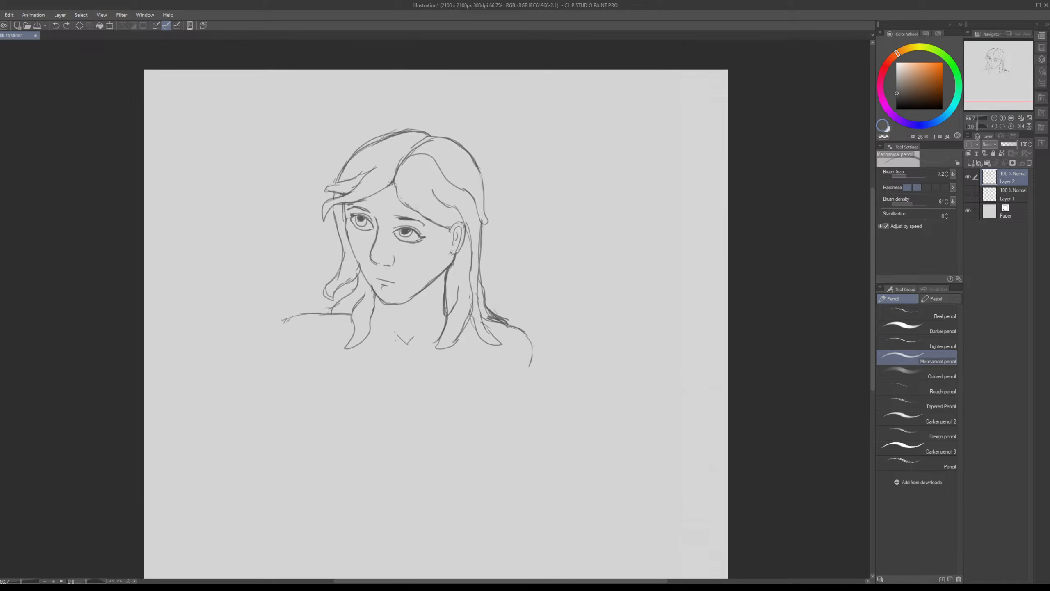
drag(424, 219, 450, 228)
drag(414, 290, 443, 192)
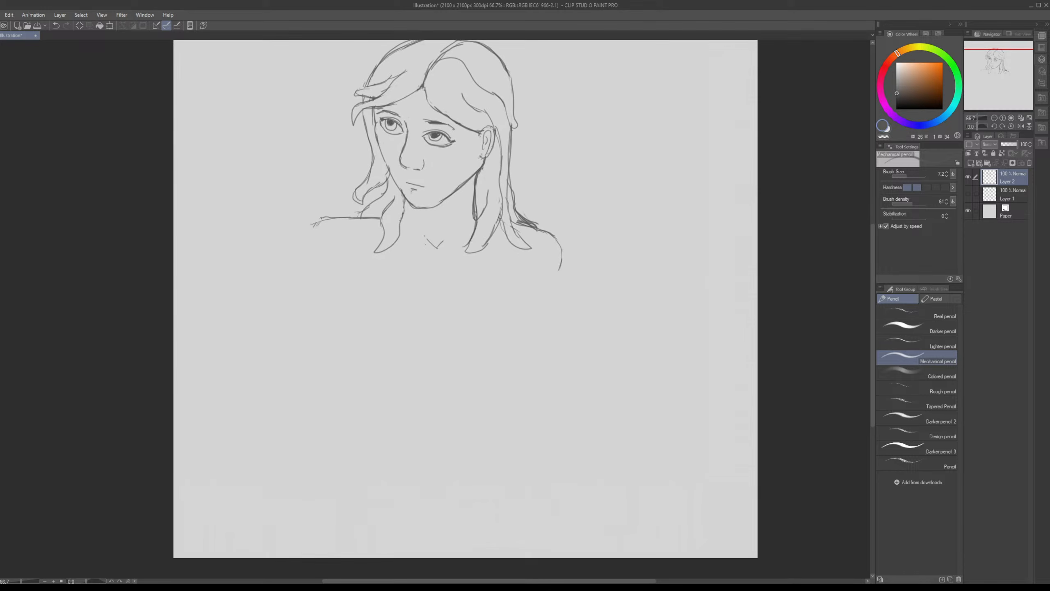
Step: Draw the far shoulder's rounded outer edge curving down into the upper arm
drag(315, 224, 333, 219)
key(ctrl+z)
drag(314, 224, 303, 261)
mouse_move(474, 223)
mouse_down()
mouse_move(498, 238)
mouse_move(501, 274)
mouse_up()
Step: Erase the dark scribbled strokes where the back hair meets the near shoulder and tidy the outline there
key(e)
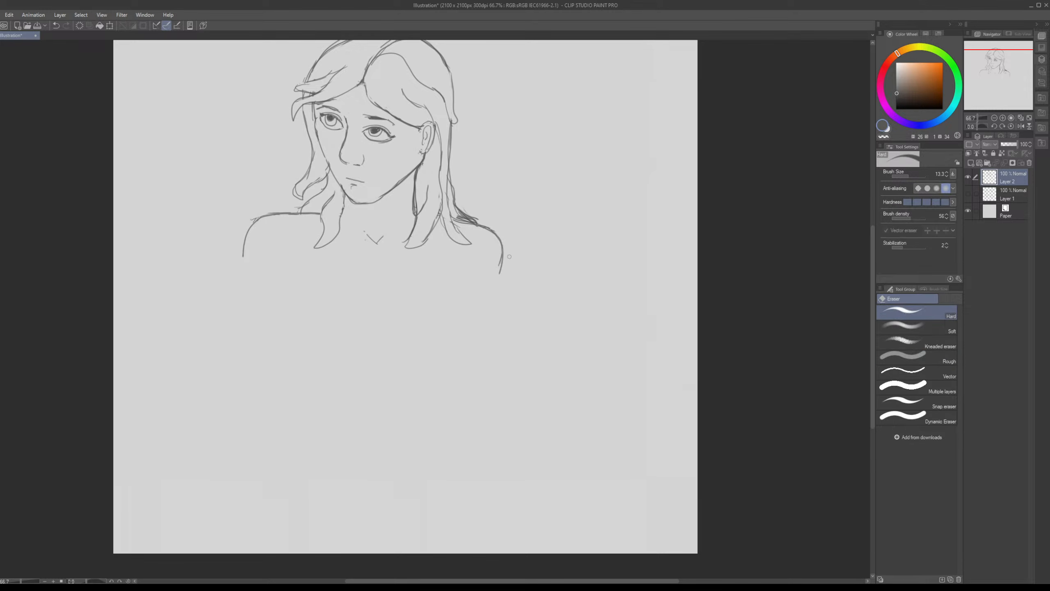
drag(456, 209, 465, 219)
key(p)
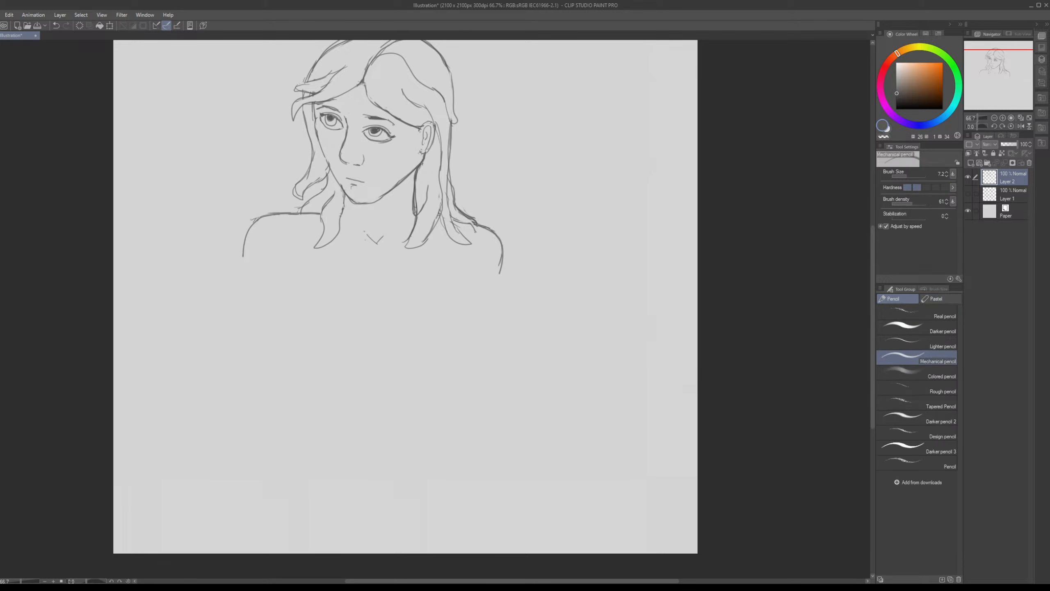
drag(458, 249, 524, 282)
key(e)
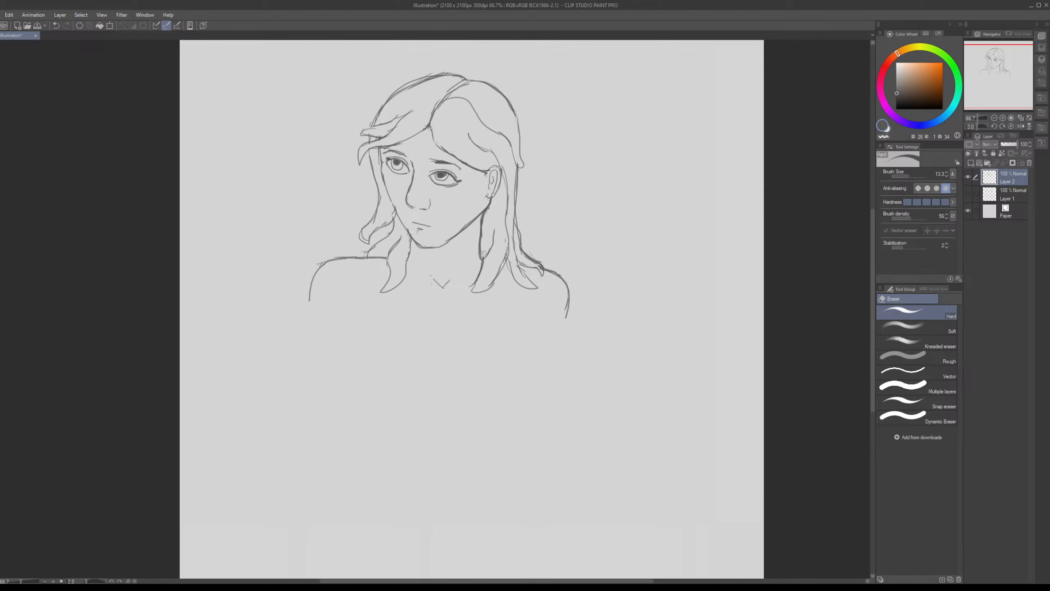
Step: Erase stray pencil marks along the hair strand running down behind the ear
drag(506, 261, 505, 246)
drag(505, 192, 504, 166)
key(p)
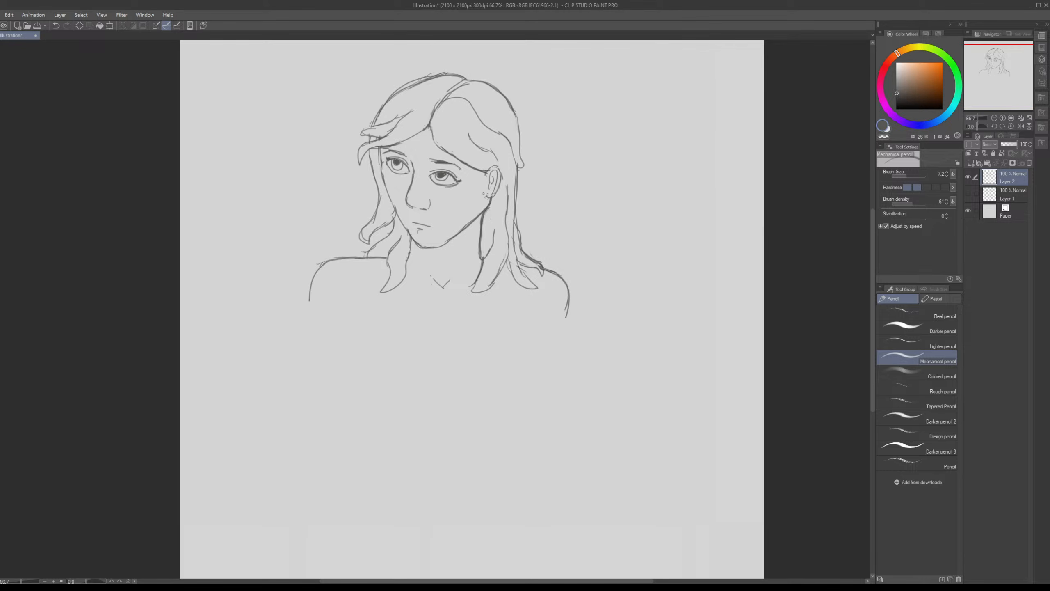
Step: Reinforce the nose bridge line from beside the far eye down toward the nose tip
ctrl+click(456, 210)
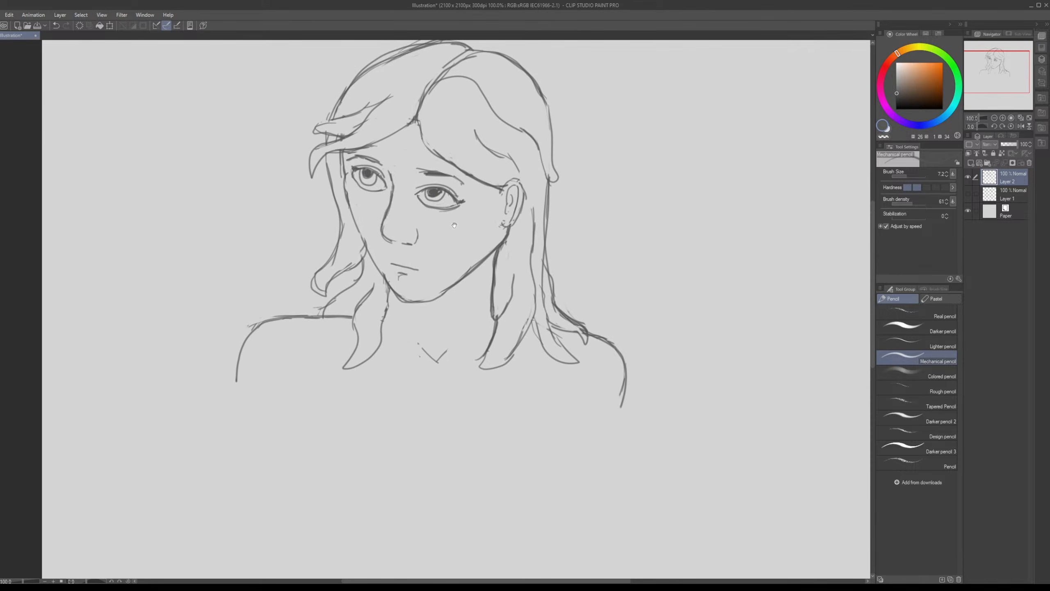
drag(379, 239, 390, 215)
drag(386, 218, 393, 176)
key(e)
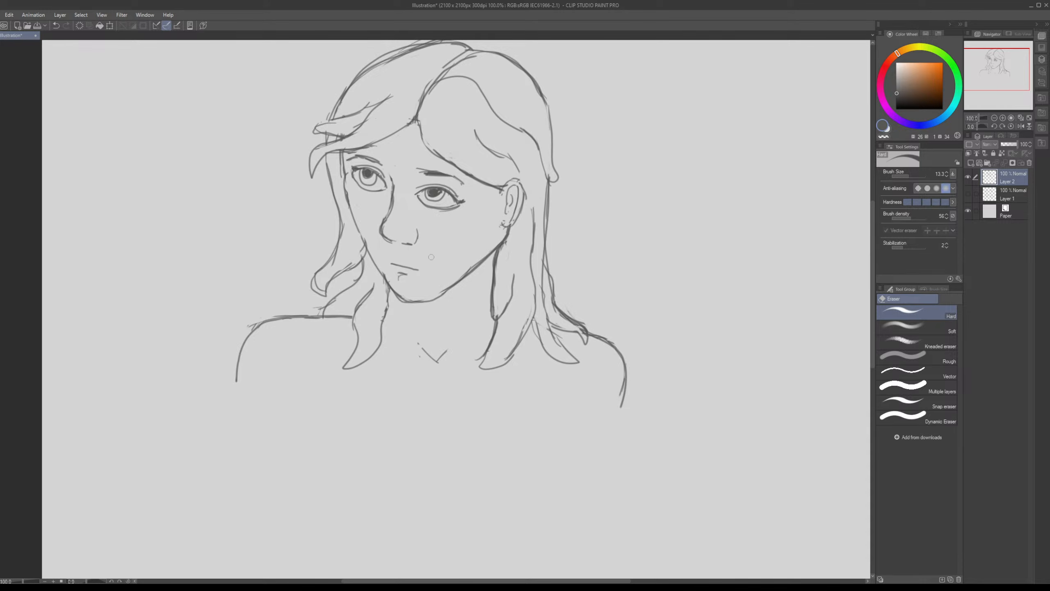
key(p)
drag(477, 267, 495, 251)
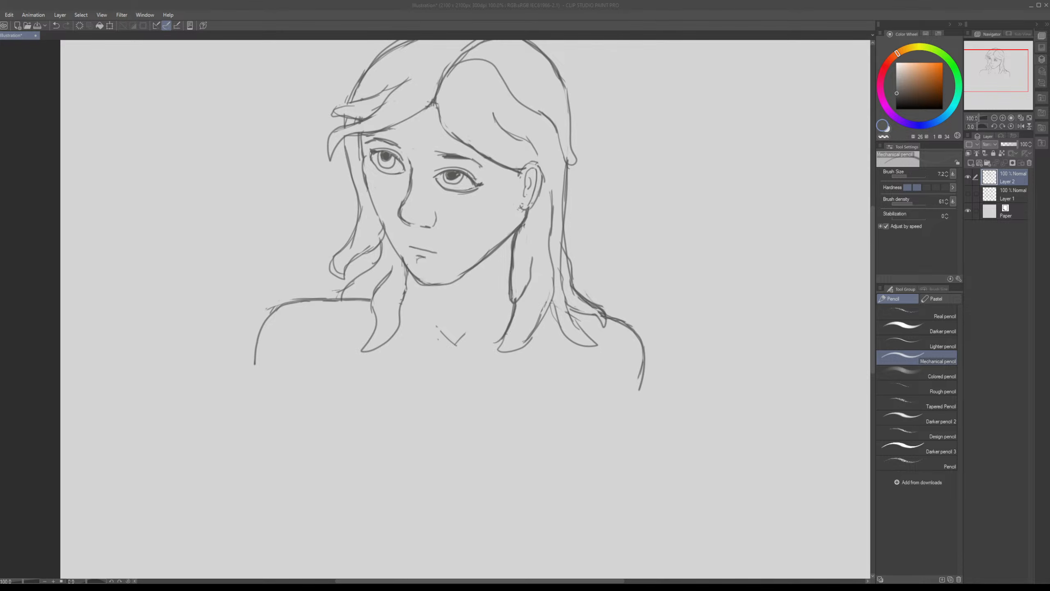
Step: Erase the stray marks along the outer edge of the ear, where it meets the hair
mouse_move(1013, 68)
mouse_down()
mouse_move(1015, 54)
mouse_move(1022, 76)
mouse_move(1029, 53)
mouse_move(1011, 61)
mouse_up()
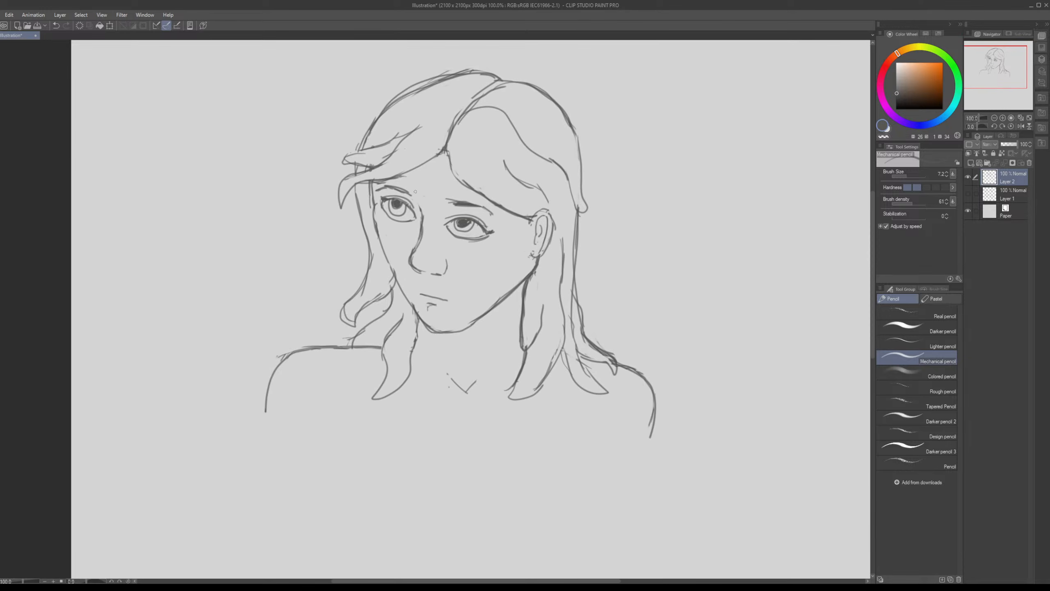
key(e)
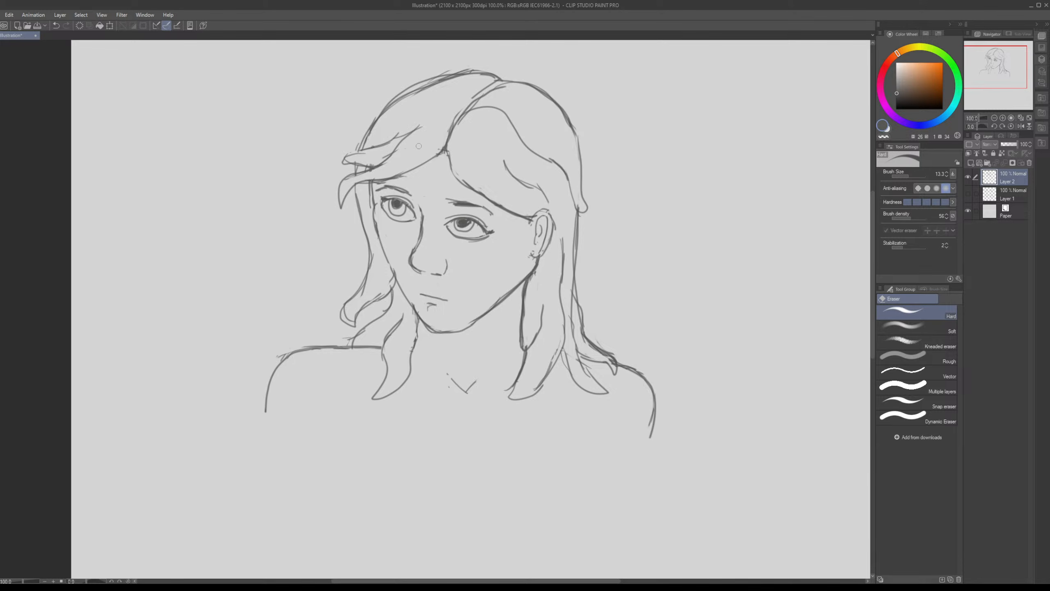
drag(418, 146, 386, 189)
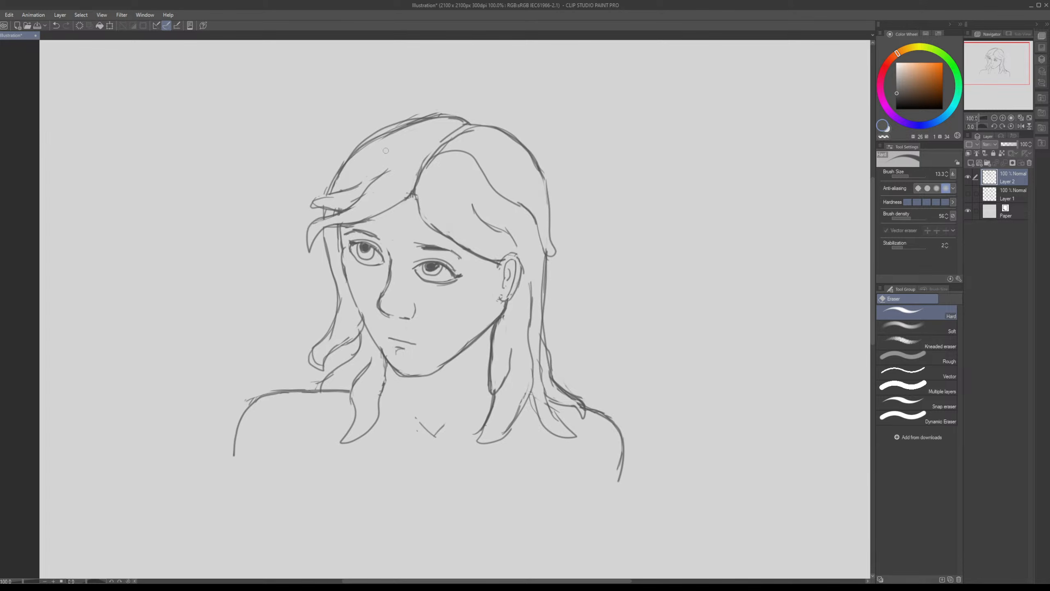
drag(385, 150, 354, 174)
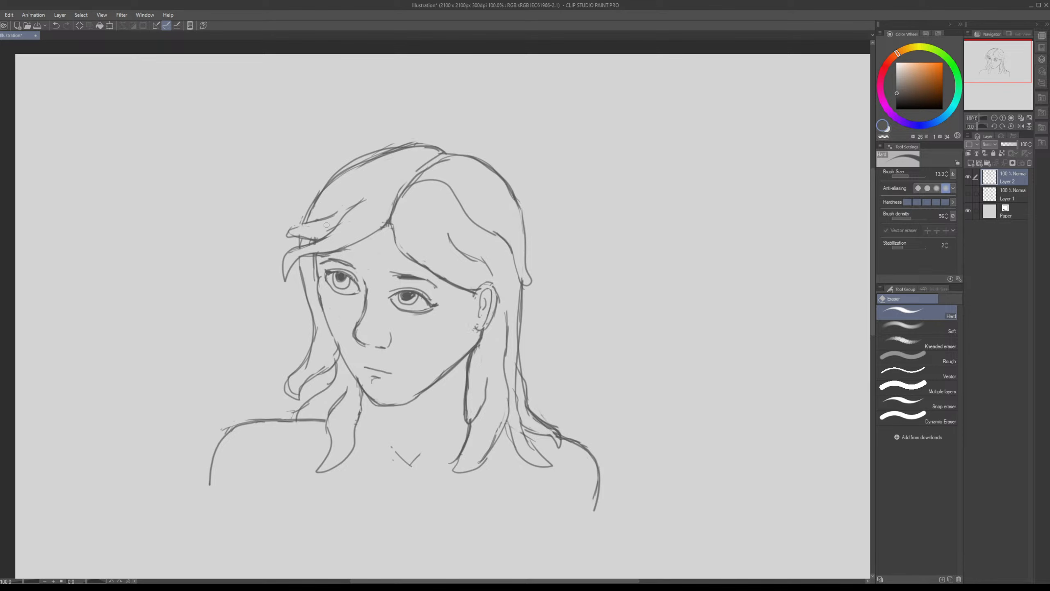
mouse_move(448, 223)
mouse_down()
mouse_move(421, 220)
mouse_move(371, 242)
mouse_up()
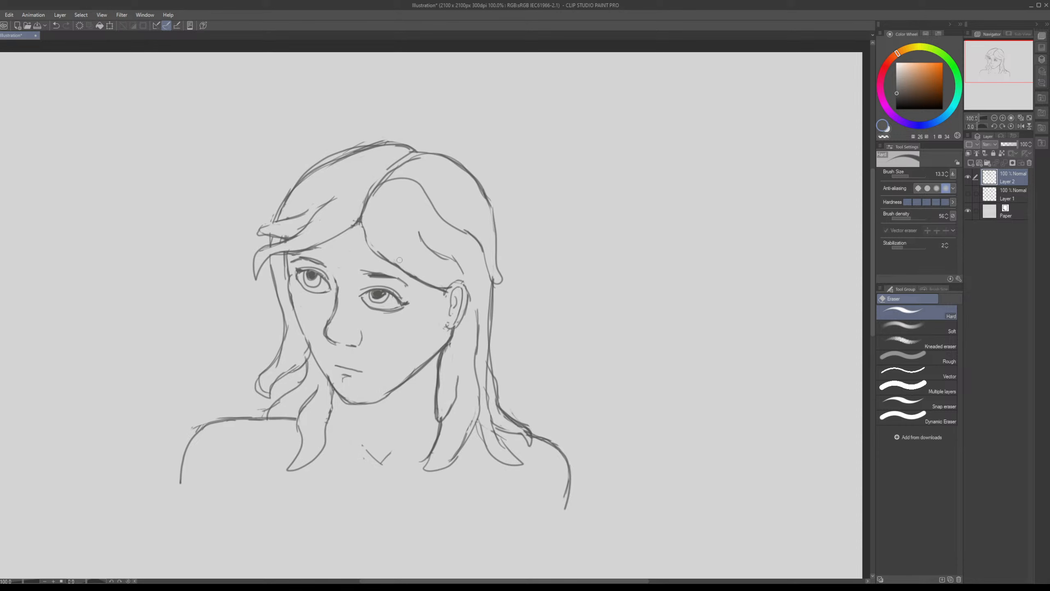
drag(385, 250, 348, 199)
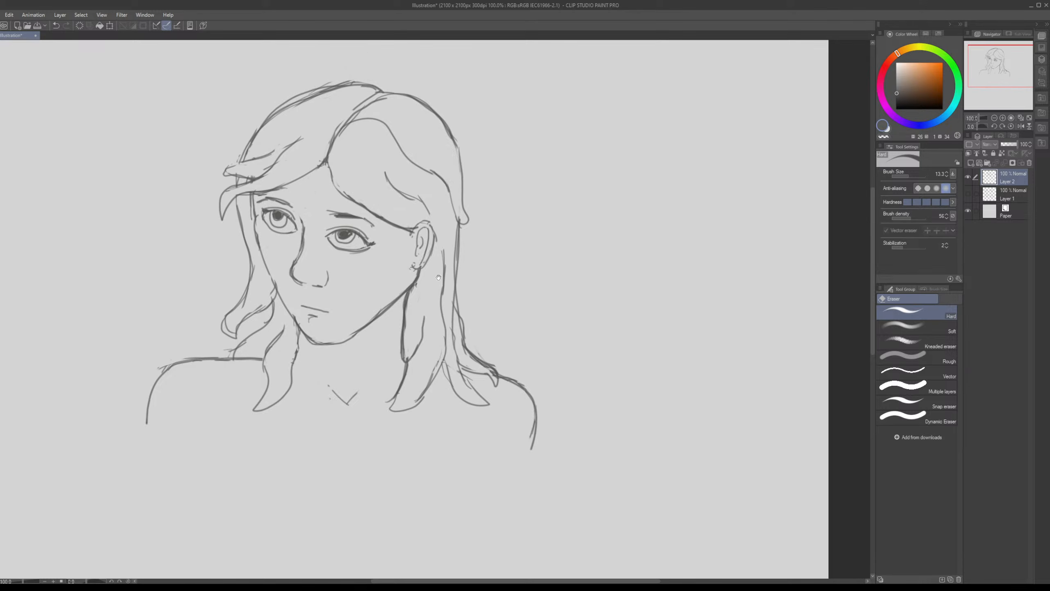
drag(434, 254, 427, 216)
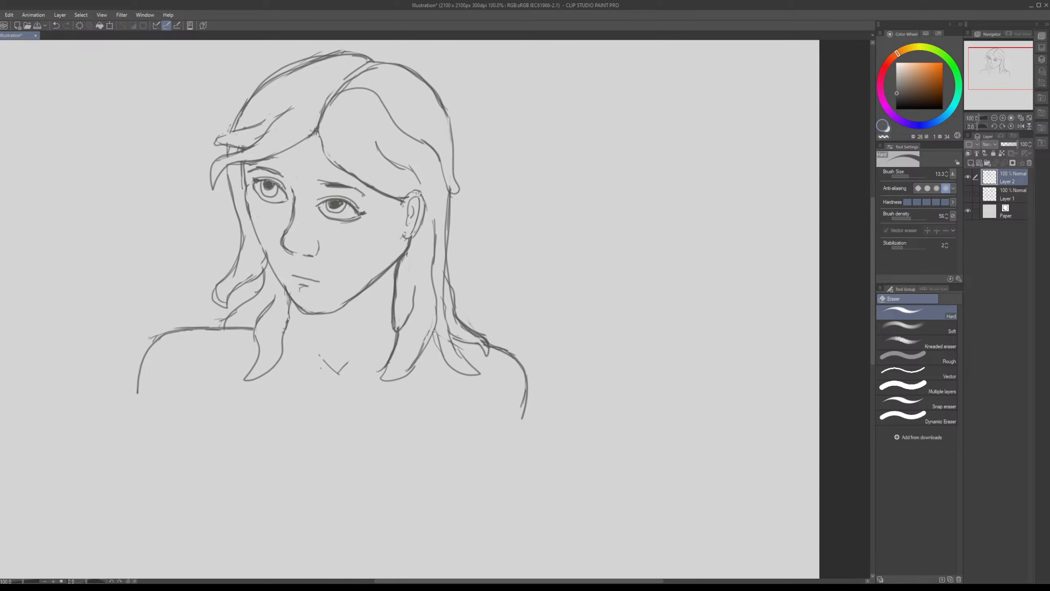
mouse_move(418, 194)
mouse_down()
mouse_move(430, 215)
mouse_move(406, 233)
mouse_move(416, 235)
mouse_up()
key(p)
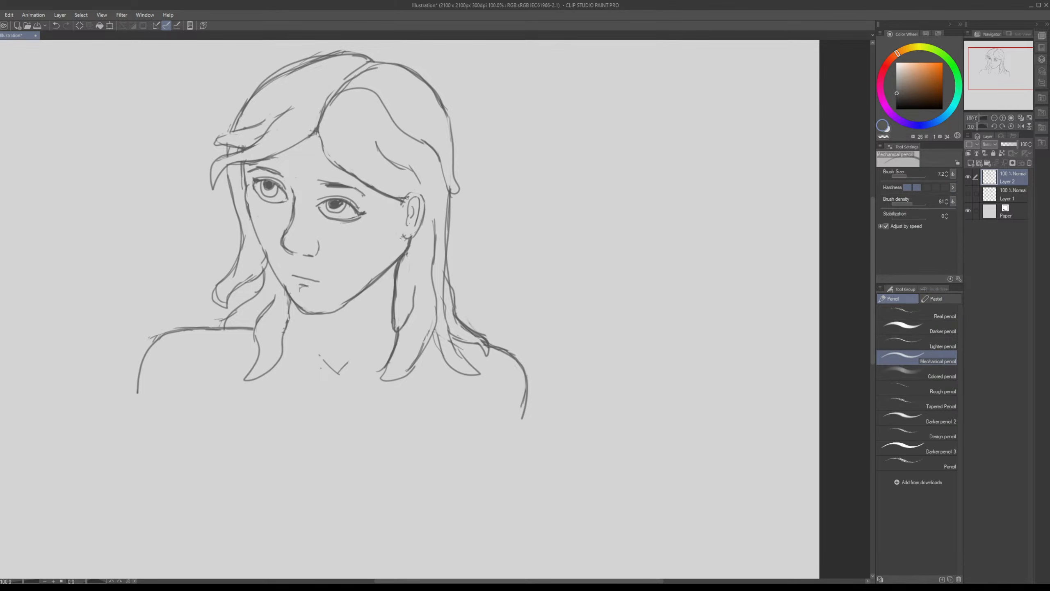
Step: Erase the rough, doubled strokes along the back hair between the ear and the shoulder
mouse_move(406, 198)
mouse_down()
mouse_move(475, 149)
mouse_move(445, 159)
mouse_up()
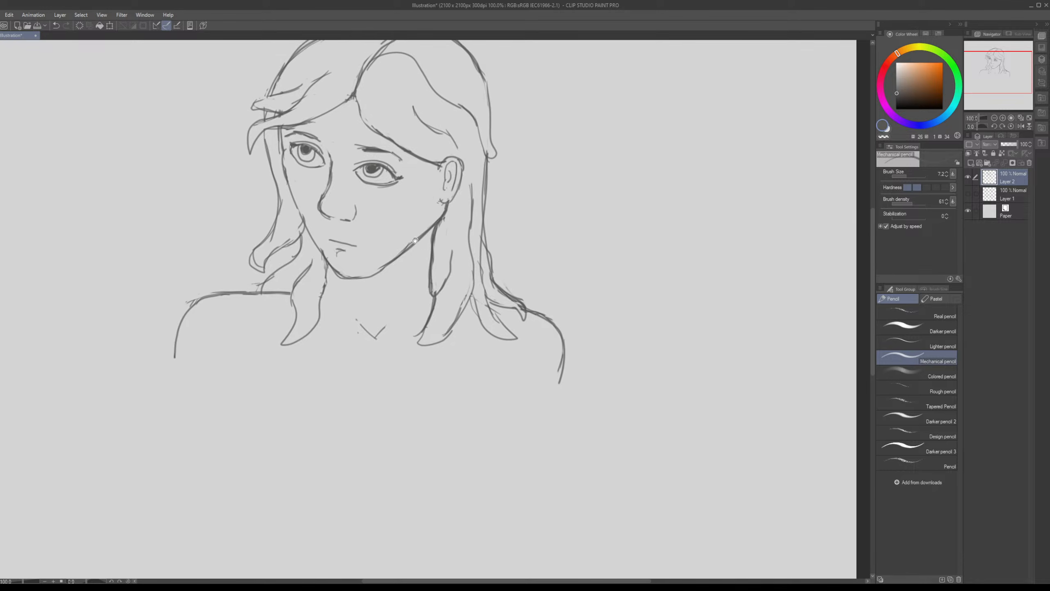
mouse_move(422, 240)
mouse_down()
mouse_move(395, 251)
mouse_move(416, 233)
mouse_move(402, 247)
mouse_move(416, 266)
mouse_up()
key(e)
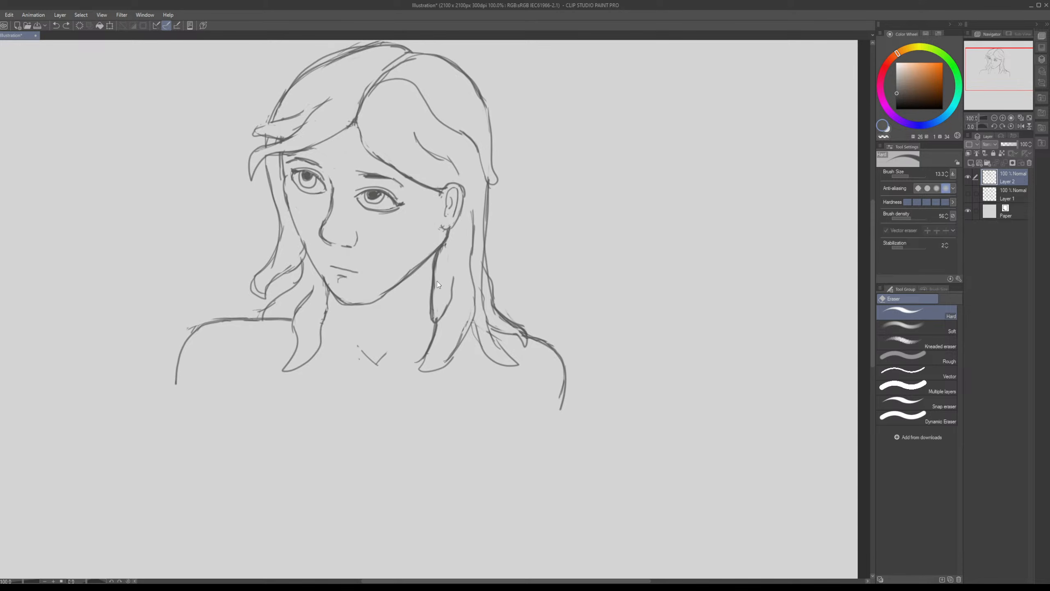
ctrl+alt+click(393, 324)
drag(434, 314, 472, 260)
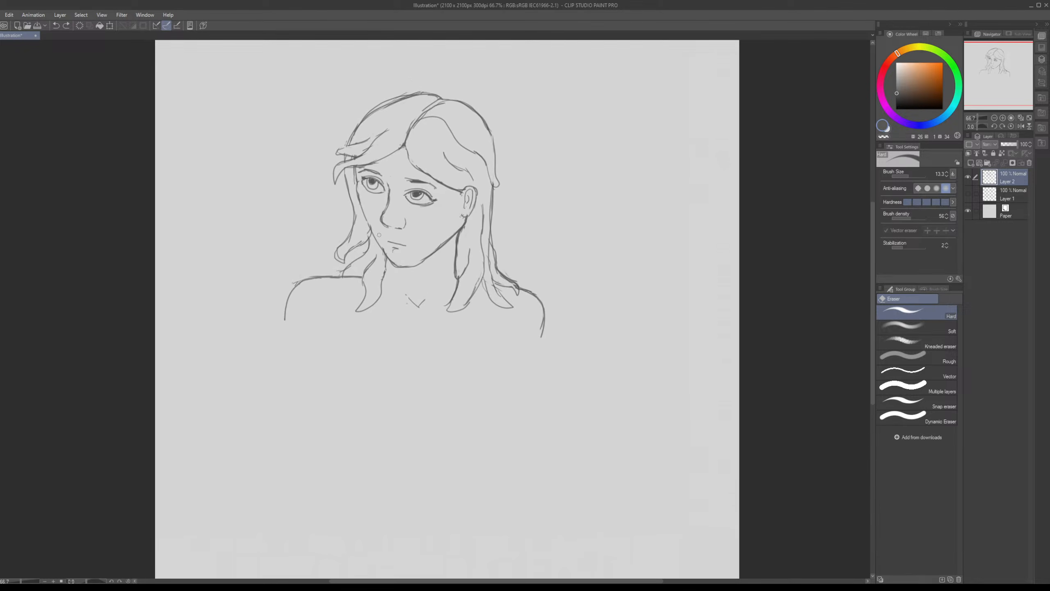
drag(444, 300, 426, 272)
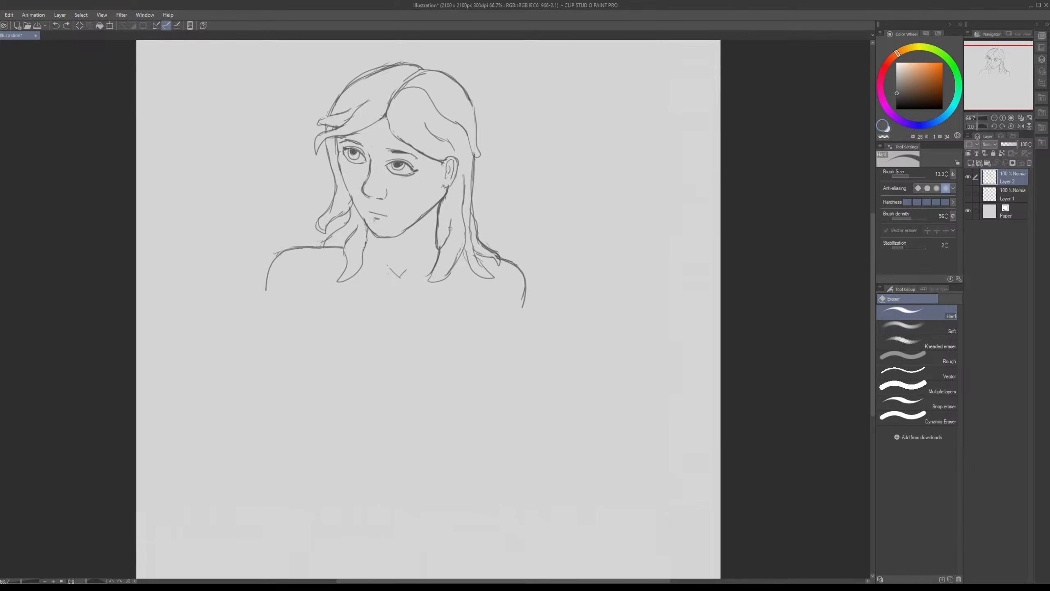
drag(463, 213, 467, 175)
drag(472, 220, 470, 242)
drag(471, 226, 470, 205)
key(p)
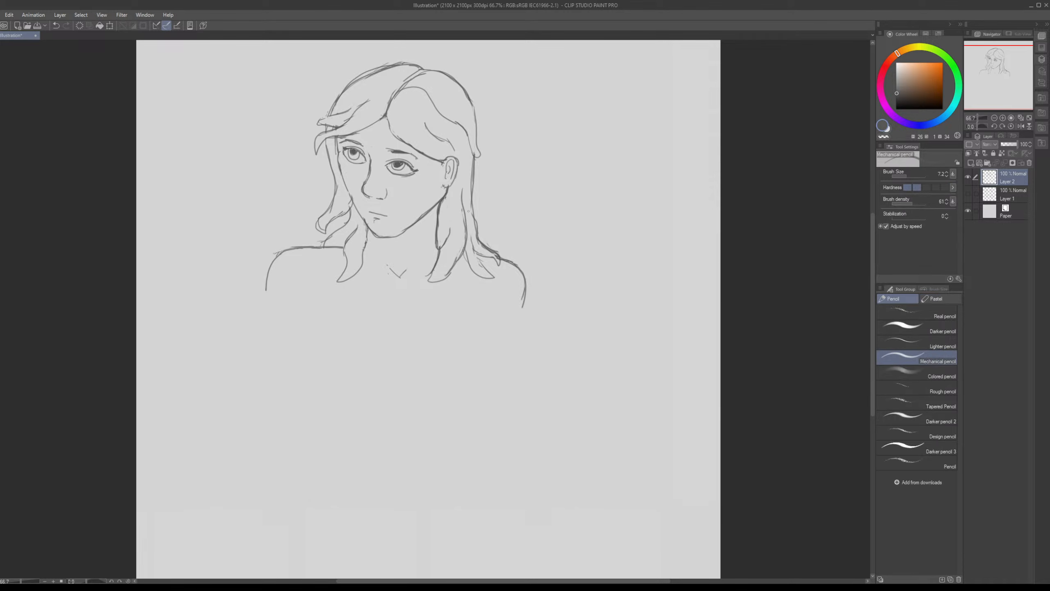
Step: Redraw the back hair's outer edge from beside the ear to its tip at the shoulder and clean up the lock beside it
mouse_move(479, 260)
mouse_down()
mouse_move(472, 236)
mouse_move(488, 269)
mouse_up()
drag(455, 206, 477, 218)
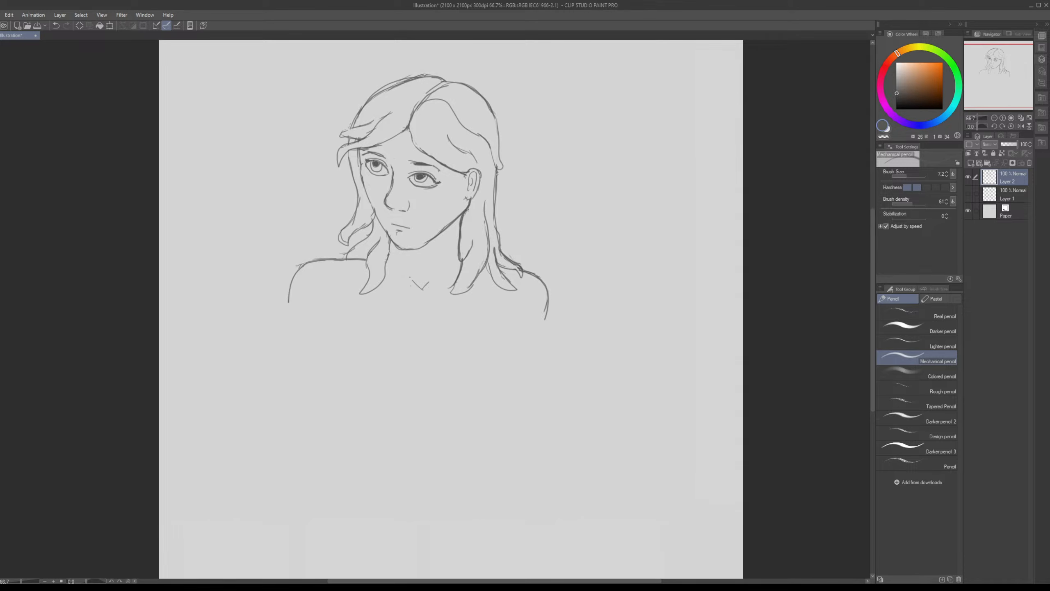
drag(498, 174, 500, 248)
drag(518, 271, 522, 277)
key(e)
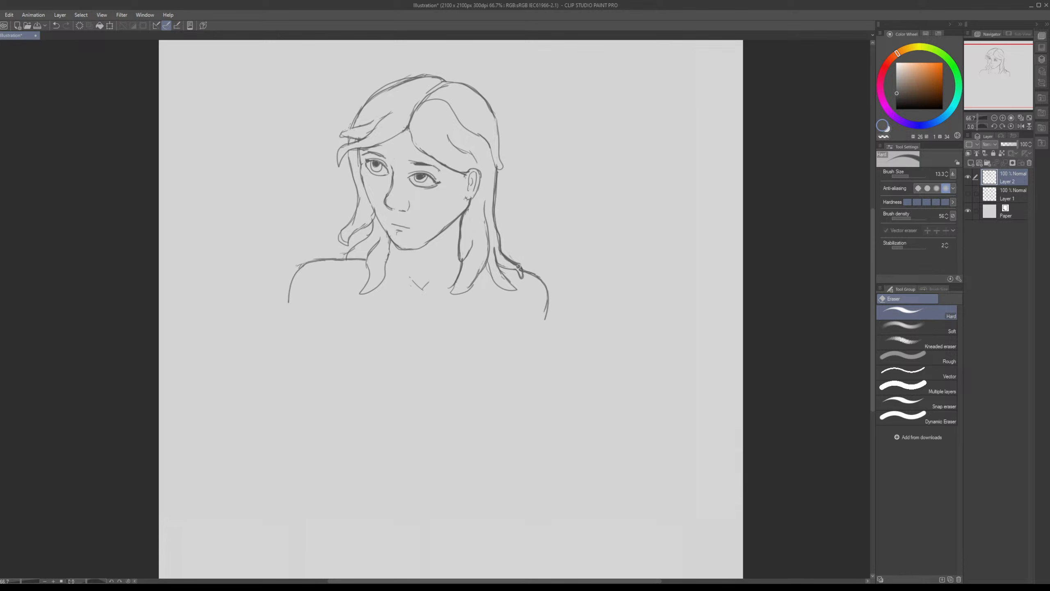
drag(499, 274, 497, 268)
drag(490, 203, 548, 220)
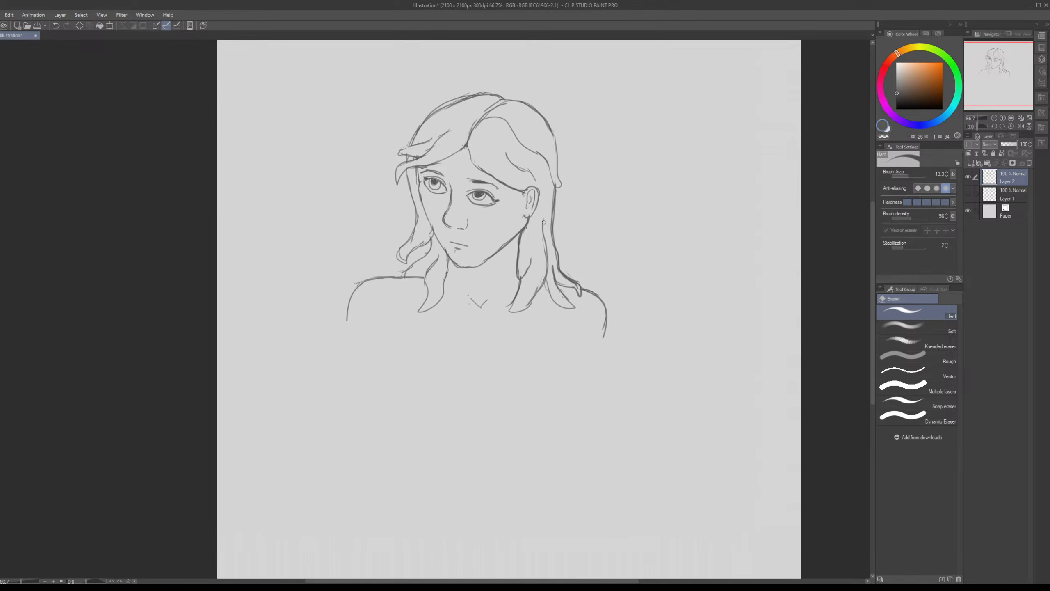
Step: Thicken and darken both eyebrows with the mechanical pencil
scroll(499, 244, up, 1)
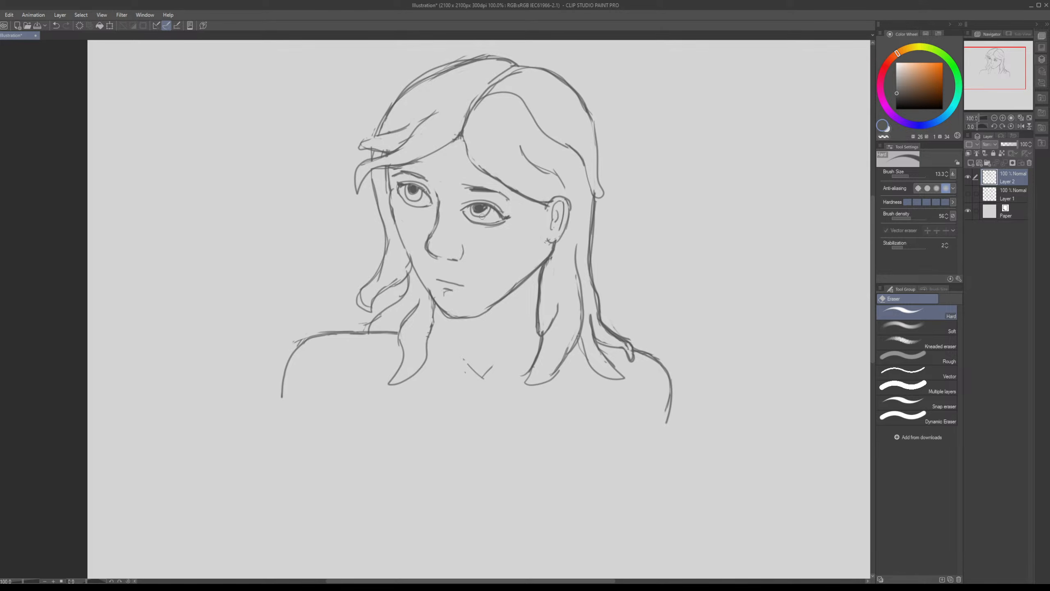
key(p)
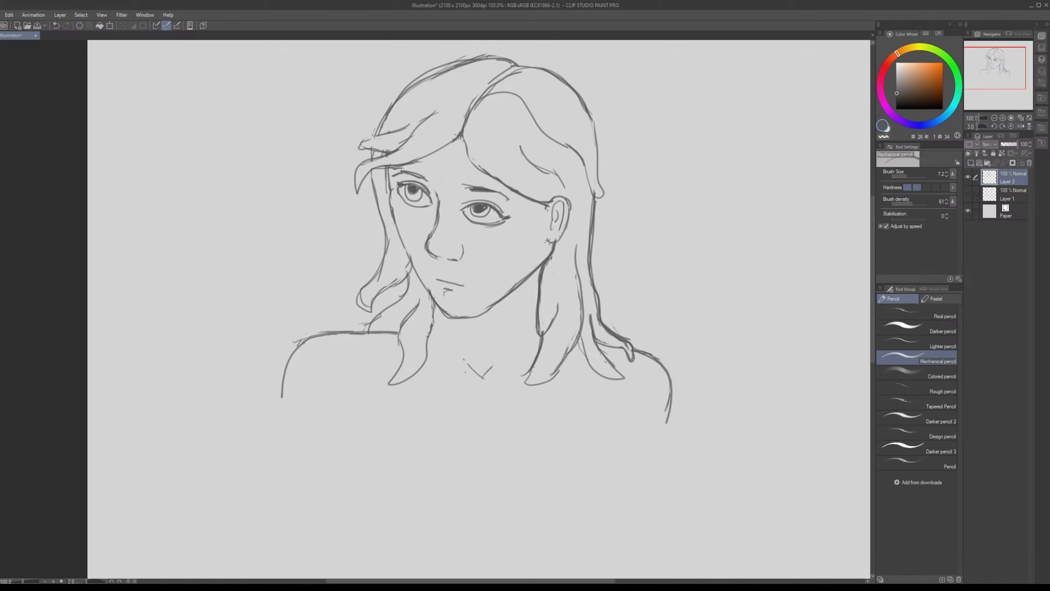
drag(402, 174, 504, 197)
key(e)
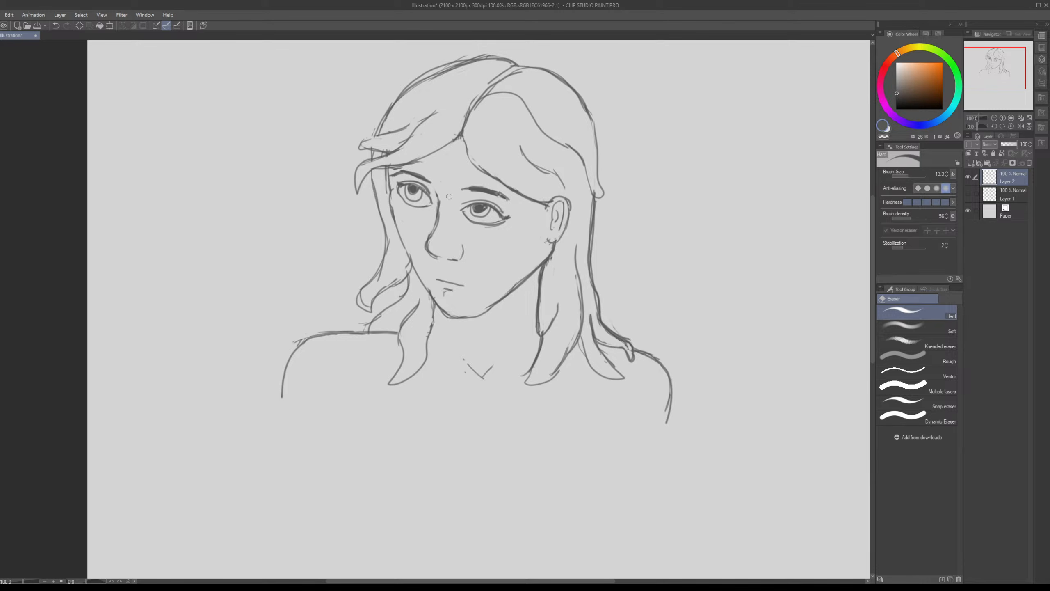
drag(441, 164, 442, 221)
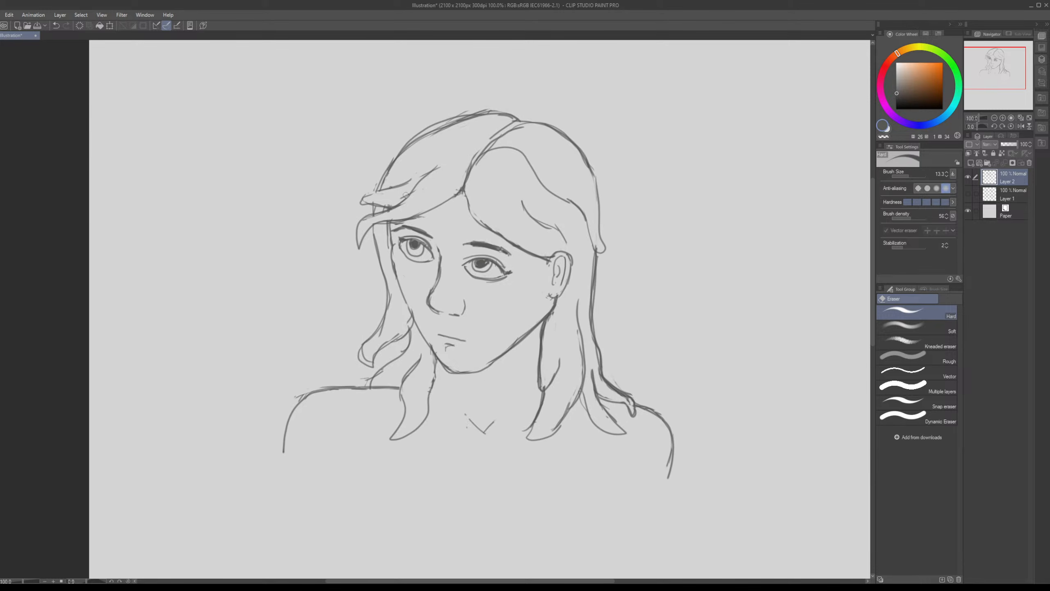
key(p)
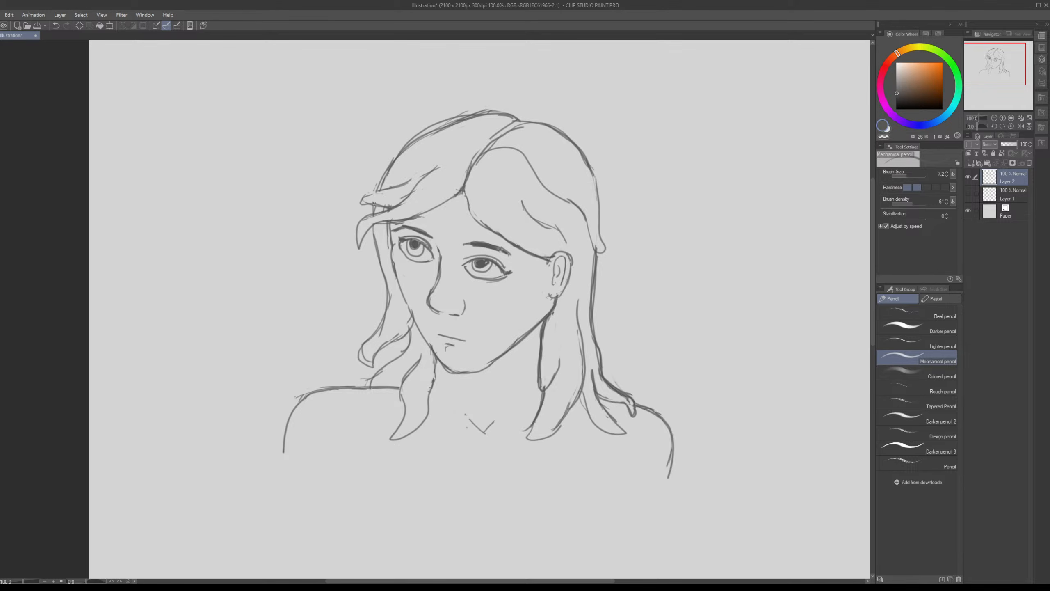
mouse_move(372, 196)
mouse_down()
mouse_move(407, 183)
mouse_move(391, 167)
mouse_move(427, 136)
mouse_up()
key(ctrl+z)
mouse_move(566, 265)
mouse_down()
mouse_move(515, 255)
mouse_move(521, 262)
mouse_up()
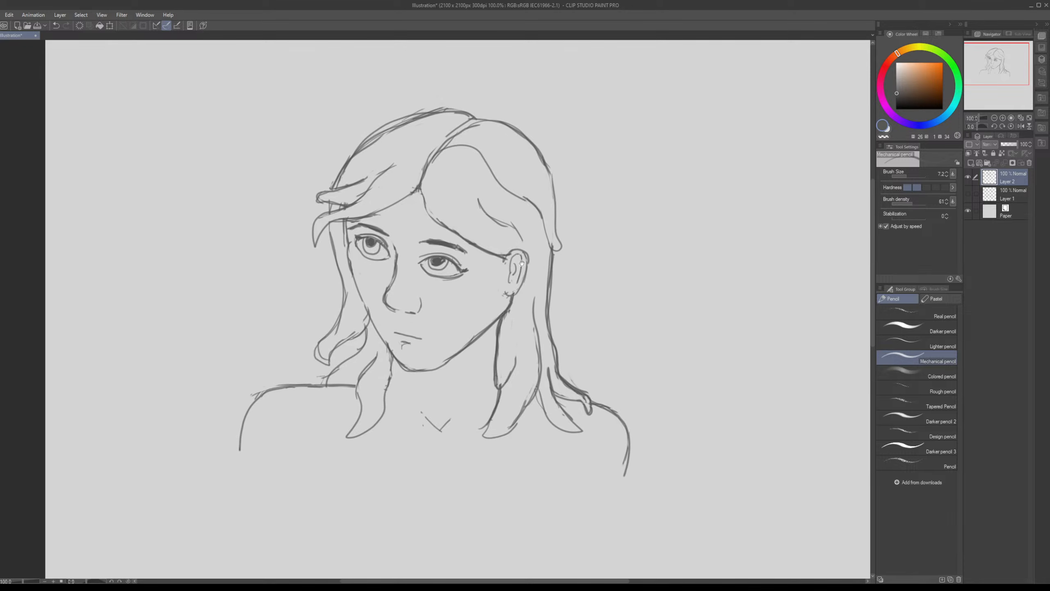
click(500, 331)
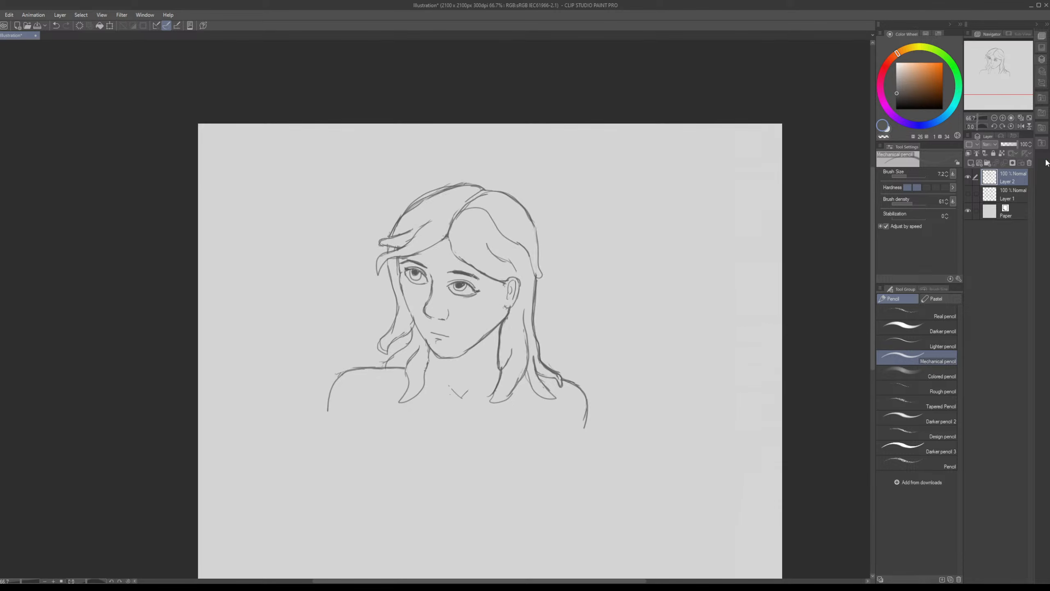
Step: Add a new raster layer directly above Layer 1, beneath the portrait line art
click(1015, 195)
click(971, 163)
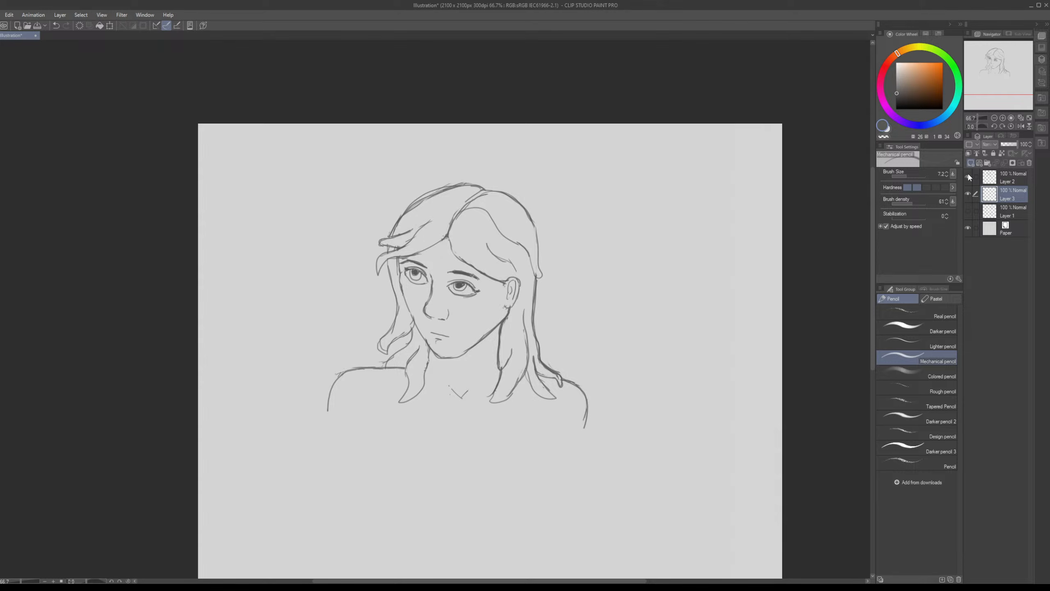
Step: Show Layer 1's head sketches in place of the Layer 2 portrait to review them, and return to the portrait
click(967, 177)
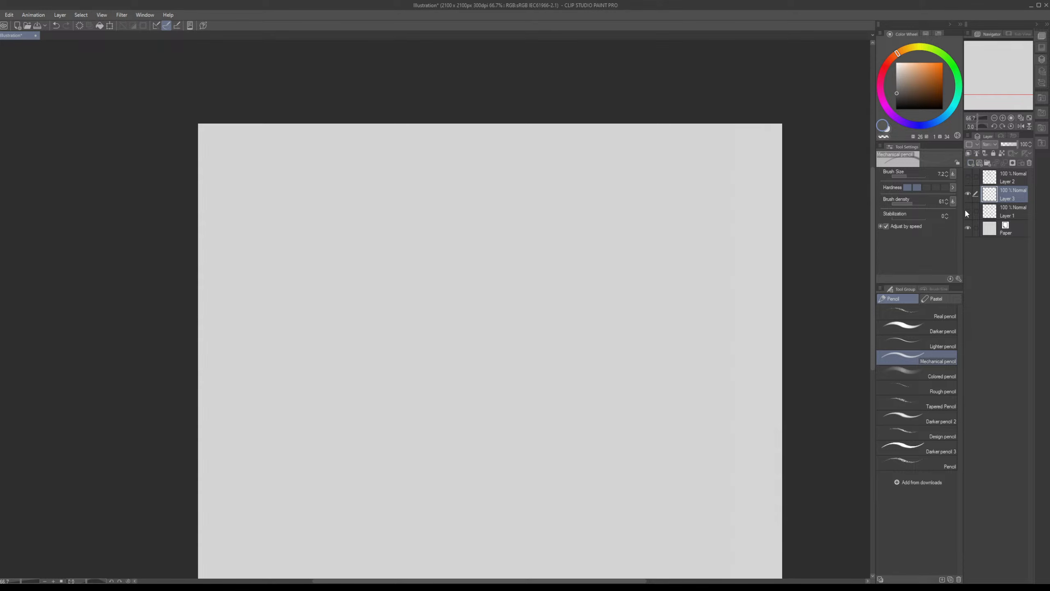
click(967, 210)
drag(771, 348, 782, 257)
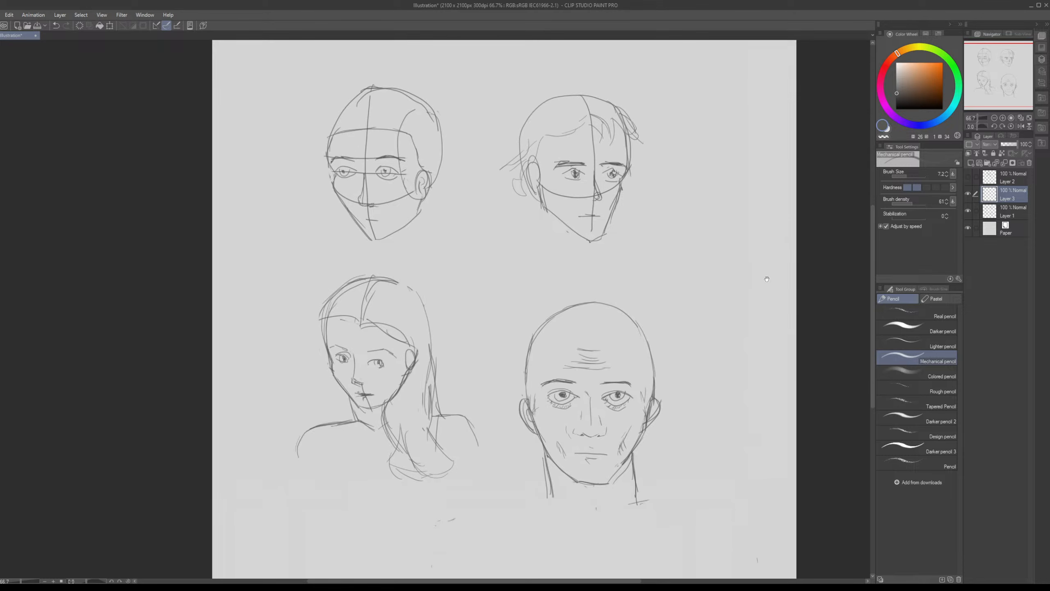
mouse_move(767, 279)
mouse_down()
mouse_move(770, 270)
mouse_move(755, 281)
mouse_up()
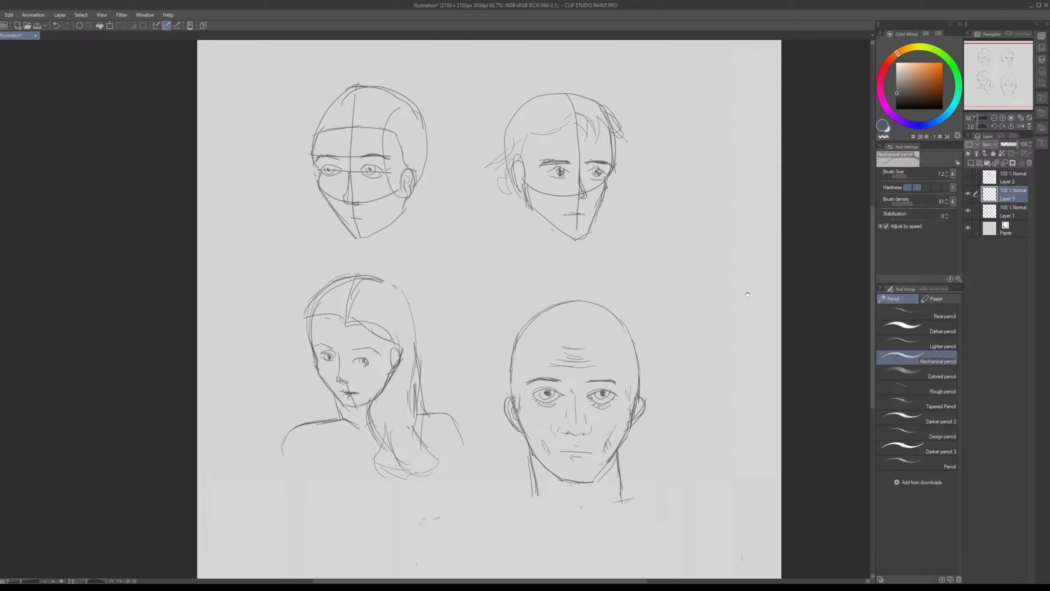
mouse_move(747, 300)
mouse_down()
mouse_move(785, 299)
mouse_move(742, 293)
mouse_up()
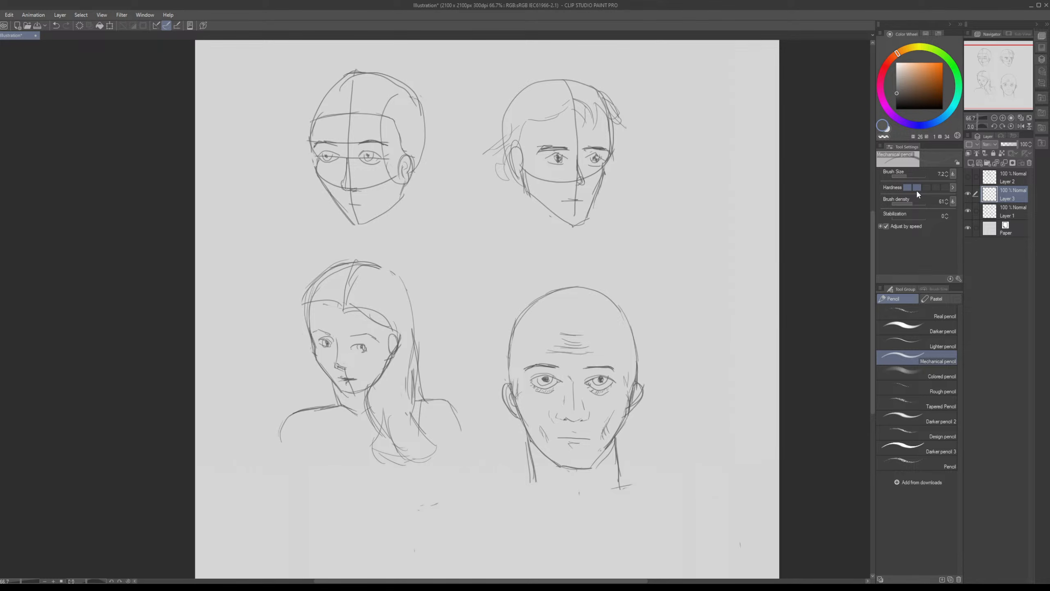
click(967, 177)
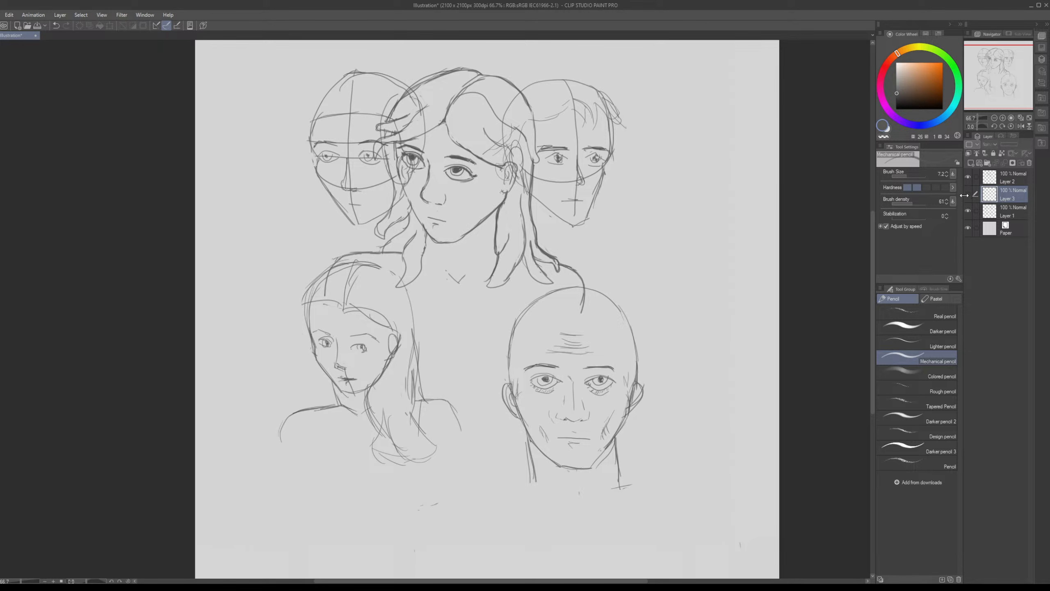
click(967, 210)
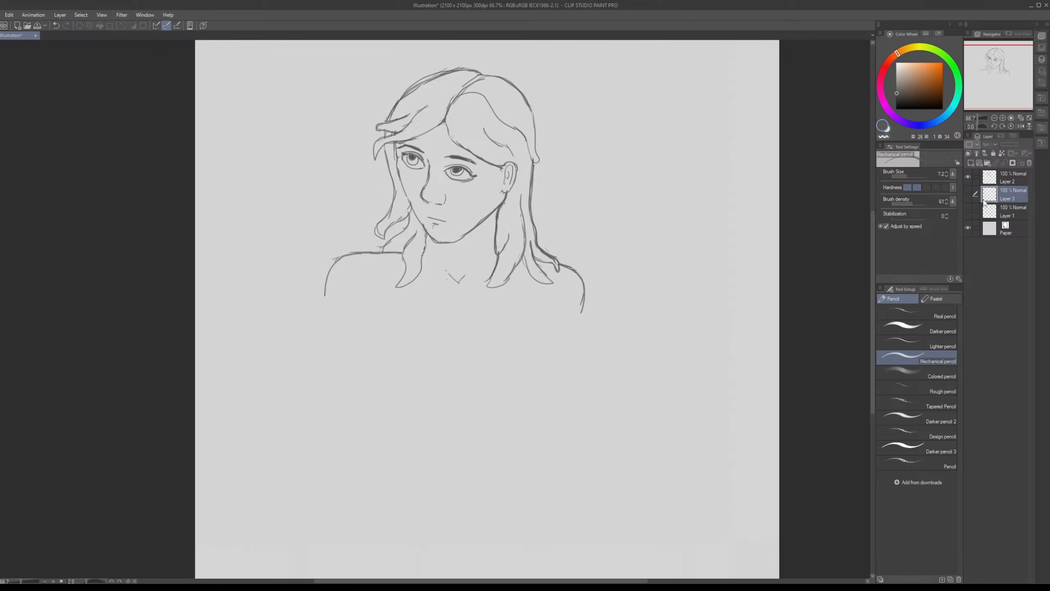
drag(700, 233, 703, 294)
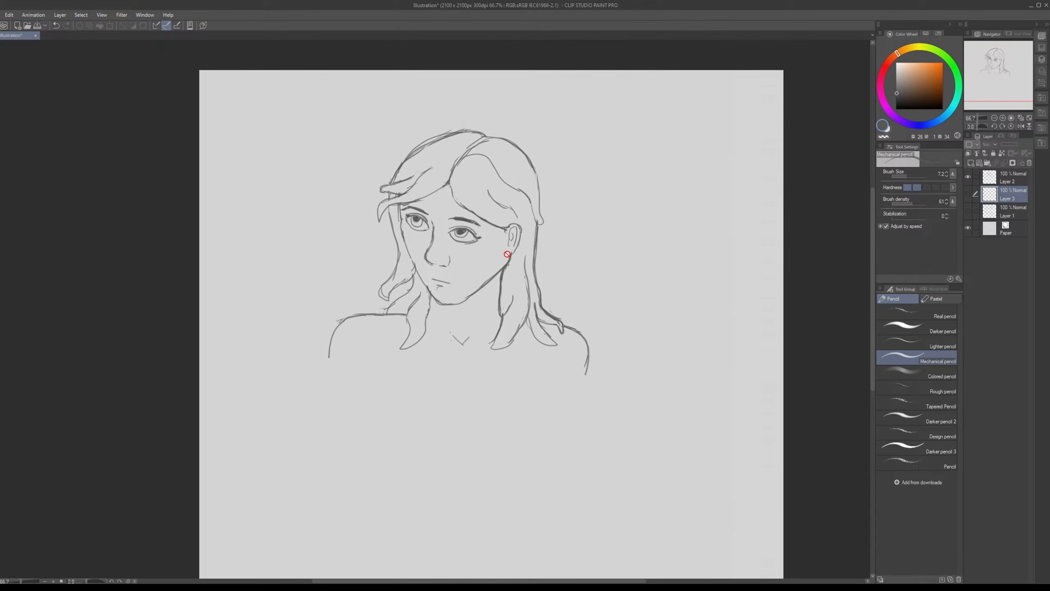
Step: Choose the Kyle's Paintbox - Oil Canvas 2 brush for painting on the new layer
key(b)
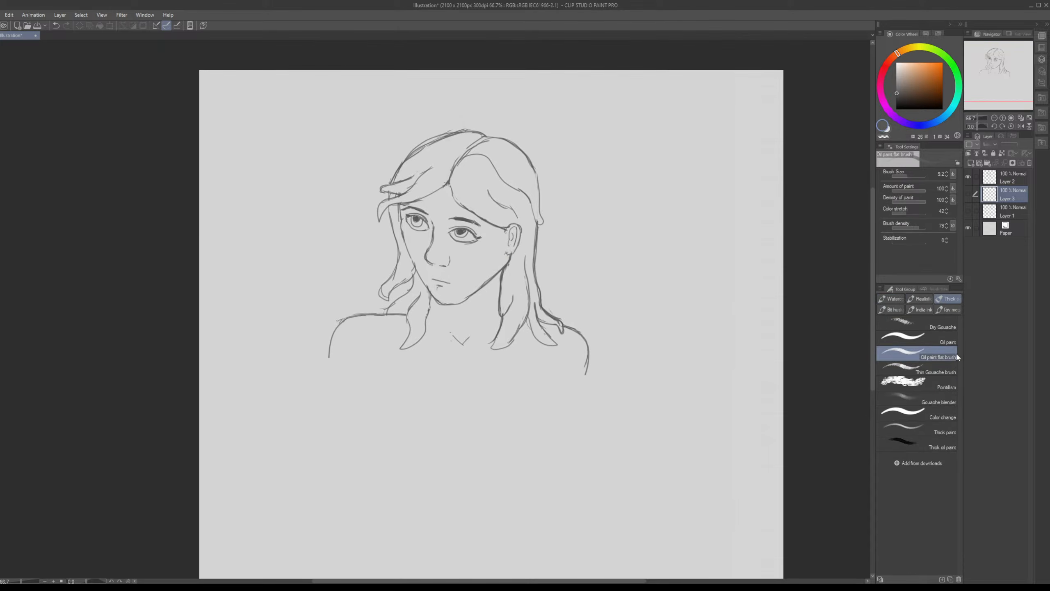
click(948, 309)
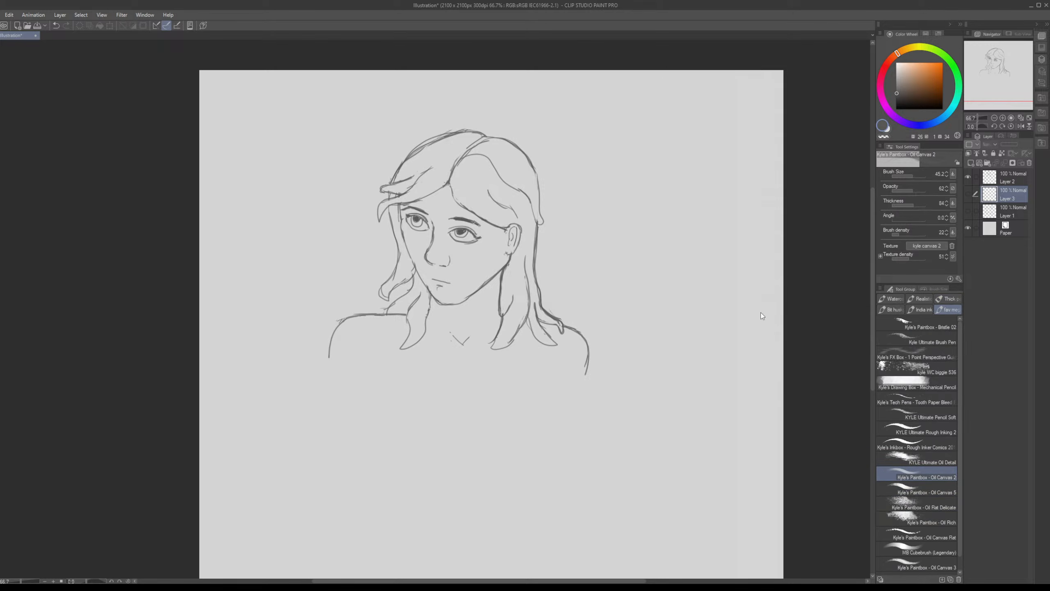
Step: Pick a muted teal as the drawing colour
key(x)
drag(686, 286, 683, 287)
drag(773, 320, 781, 313)
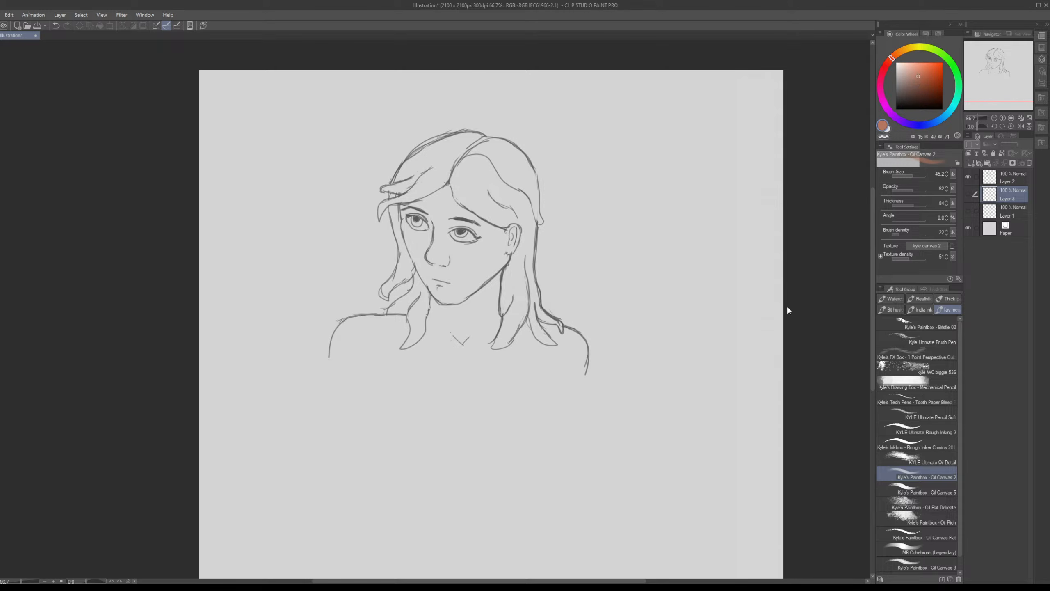
click(754, 286)
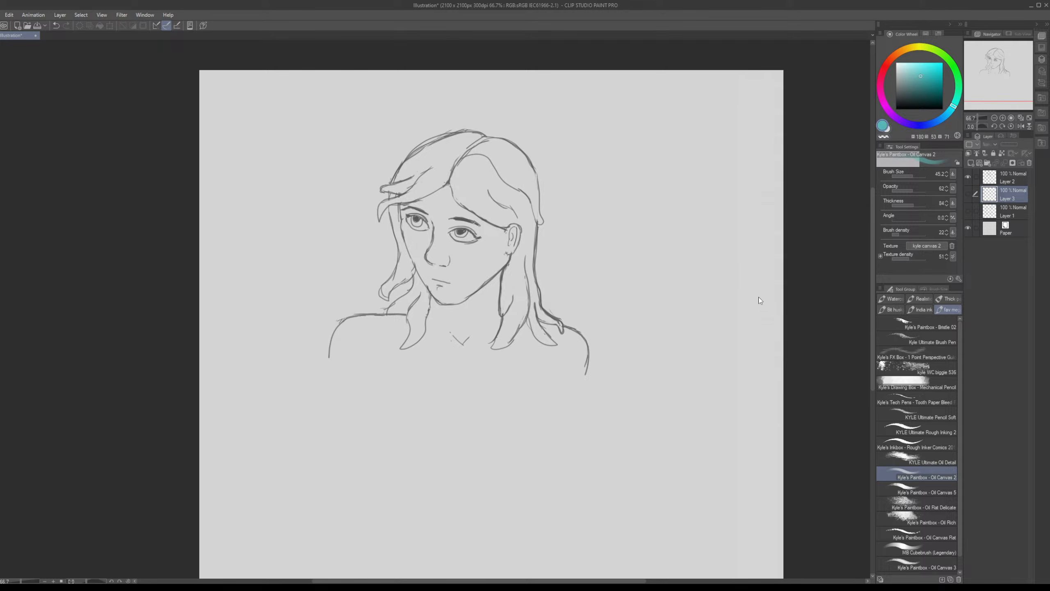
Step: Show Layer 3 and brush a teal patch onto the forehead with the Hard airbrush at size 51.1
key(b)
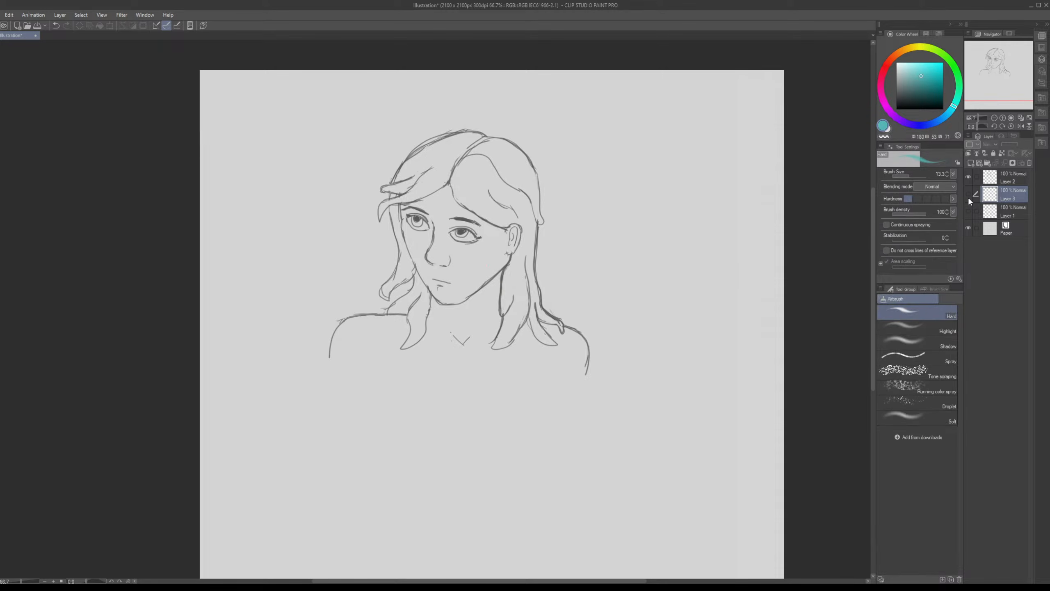
click(968, 194)
click(914, 174)
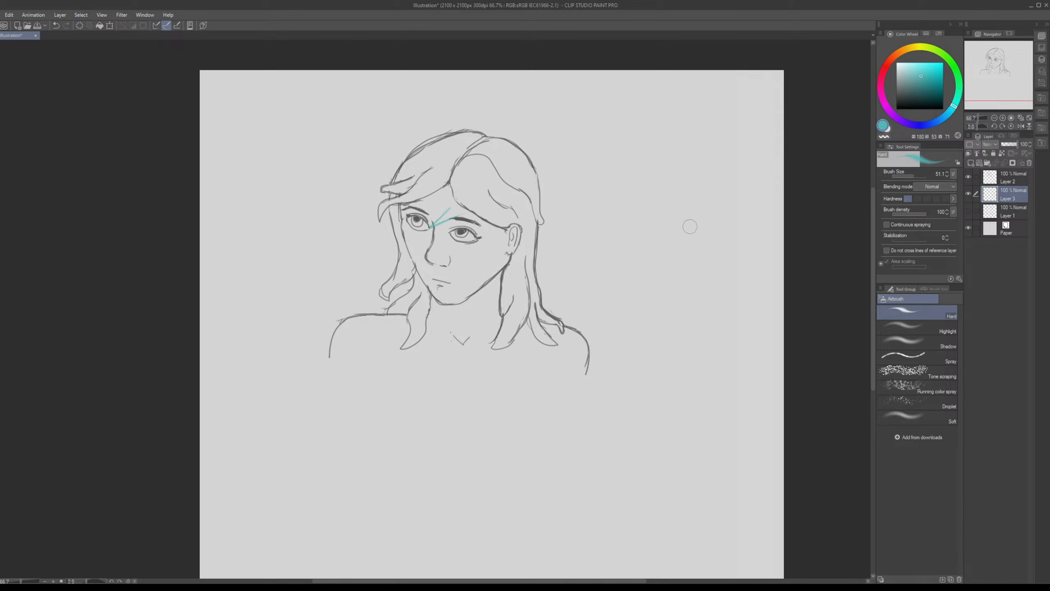
drag(455, 188, 417, 200)
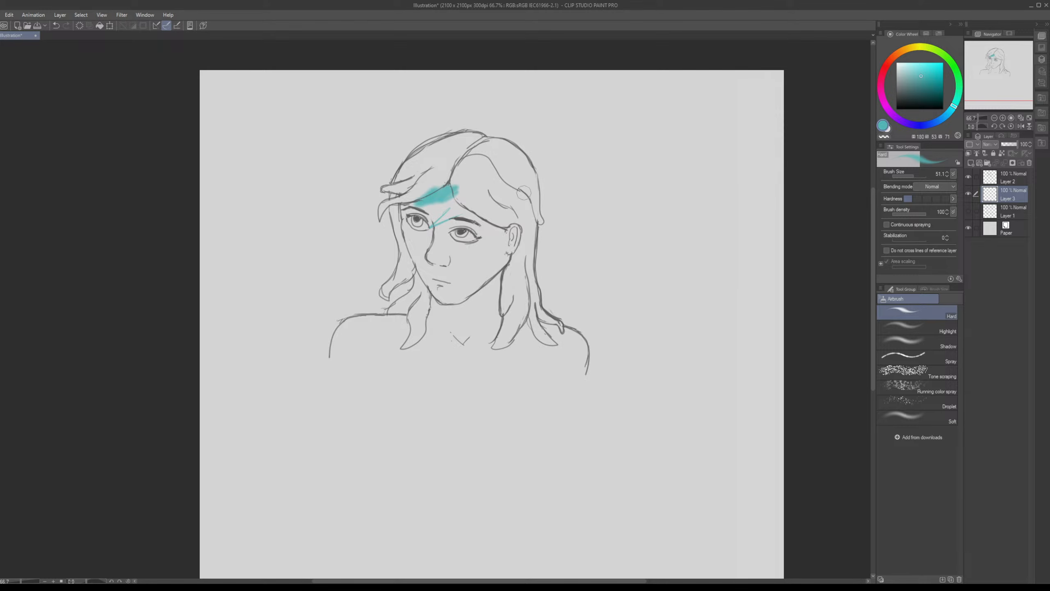
Step: Paint the face, neck and tops of the shoulders teal using Kyle's Paintbox - Oil Canvas 2 at brush size 94.1
key(b)
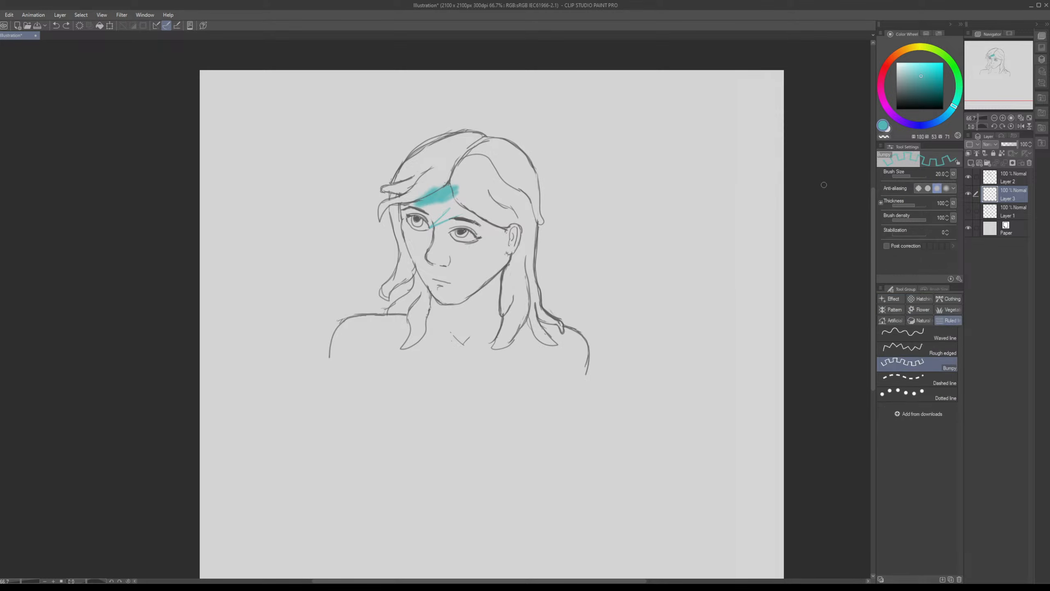
key(b)
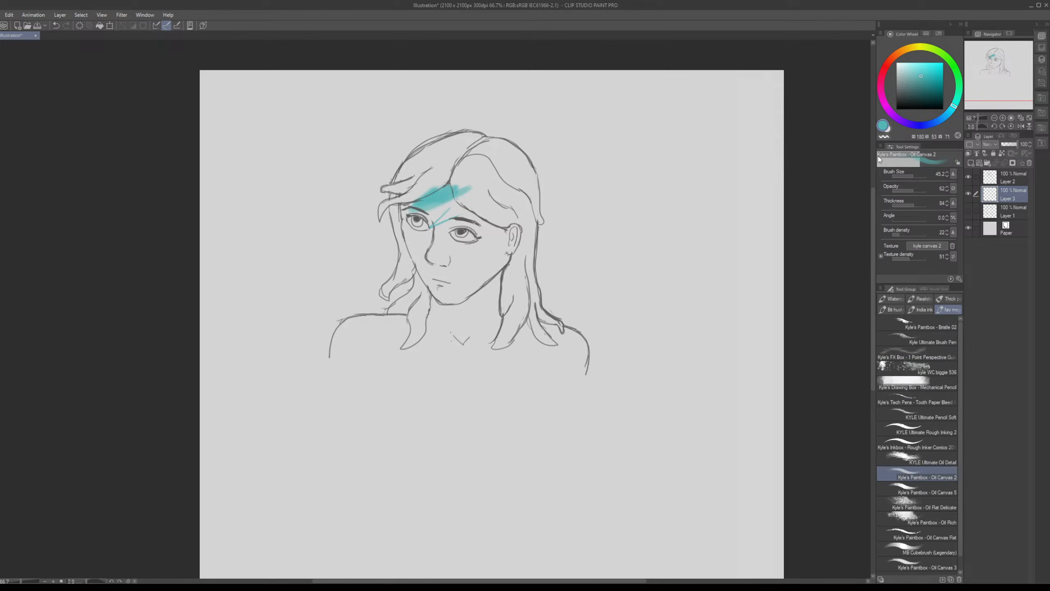
drag(904, 174, 914, 174)
mouse_move(426, 205)
mouse_down()
mouse_move(408, 225)
mouse_move(435, 260)
mouse_move(439, 249)
mouse_move(444, 262)
mouse_move(472, 261)
mouse_move(439, 274)
mouse_move(456, 285)
mouse_move(497, 257)
mouse_move(502, 237)
mouse_move(439, 264)
mouse_move(443, 279)
mouse_move(492, 244)
mouse_move(469, 235)
mouse_move(475, 222)
mouse_move(494, 238)
mouse_move(454, 197)
mouse_up()
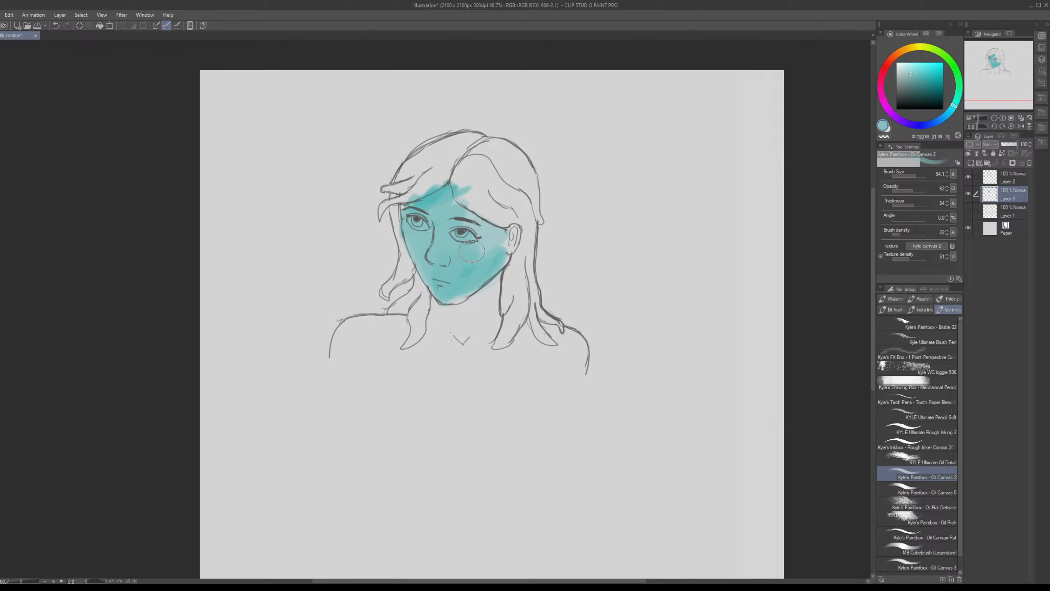
mouse_move(469, 265)
mouse_down()
mouse_move(492, 259)
mouse_move(477, 226)
mouse_move(439, 295)
mouse_move(477, 274)
mouse_move(485, 314)
mouse_move(496, 264)
mouse_move(440, 297)
mouse_move(461, 306)
mouse_move(497, 283)
mouse_move(486, 329)
mouse_move(567, 342)
mouse_move(365, 331)
mouse_move(381, 323)
mouse_move(359, 334)
mouse_move(348, 364)
mouse_up()
alt+click(439, 291)
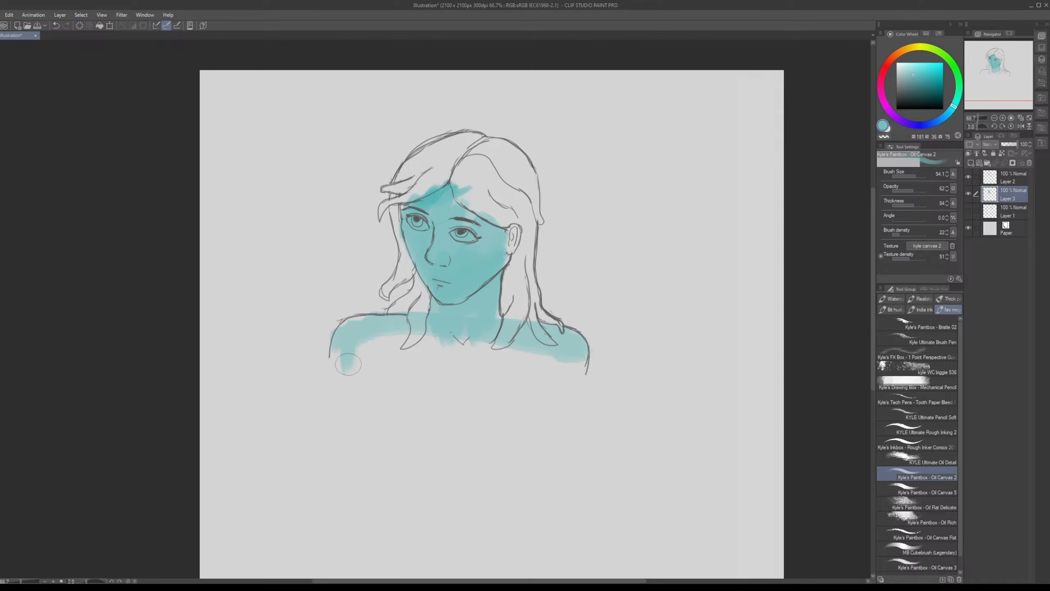
Step: Erase the teal overlapping the hair strands on both sides of the neck with the Hard eraser, ending at size 21.7
key(e)
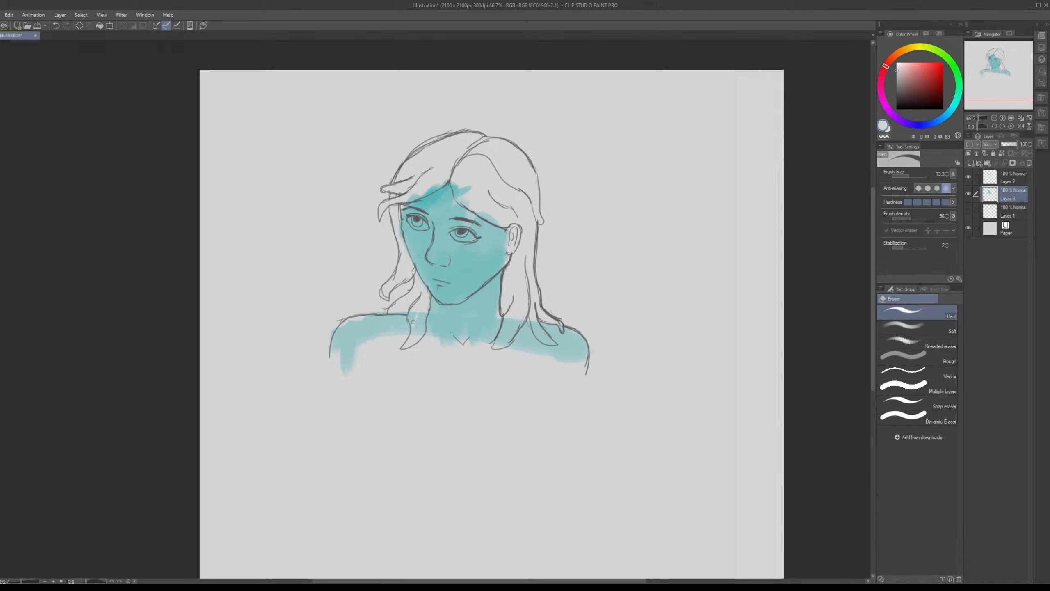
mouse_move(414, 322)
mouse_down()
mouse_move(424, 308)
mouse_move(412, 327)
mouse_move(414, 310)
mouse_move(429, 313)
mouse_move(425, 329)
mouse_up()
drag(510, 319, 498, 344)
drag(906, 171, 850, 173)
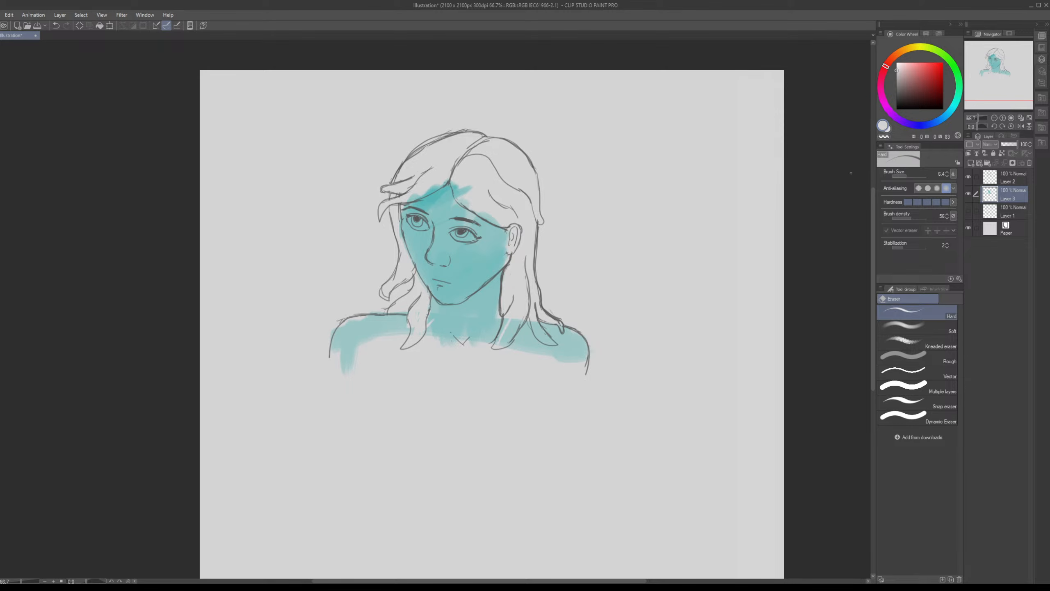
click(911, 175)
mouse_move(524, 314)
mouse_down()
mouse_move(498, 343)
mouse_move(524, 316)
mouse_move(548, 342)
mouse_up()
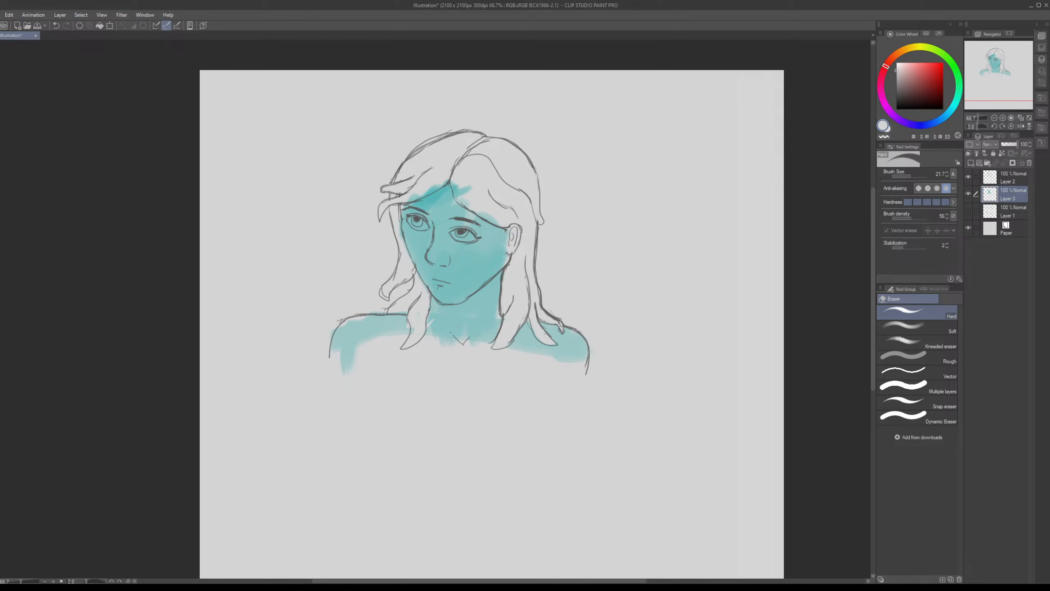
Step: Sample the teal from the face and fill the chest and shoulders with the Oil Canvas 2 brush
scroll(561, 330, down, 2)
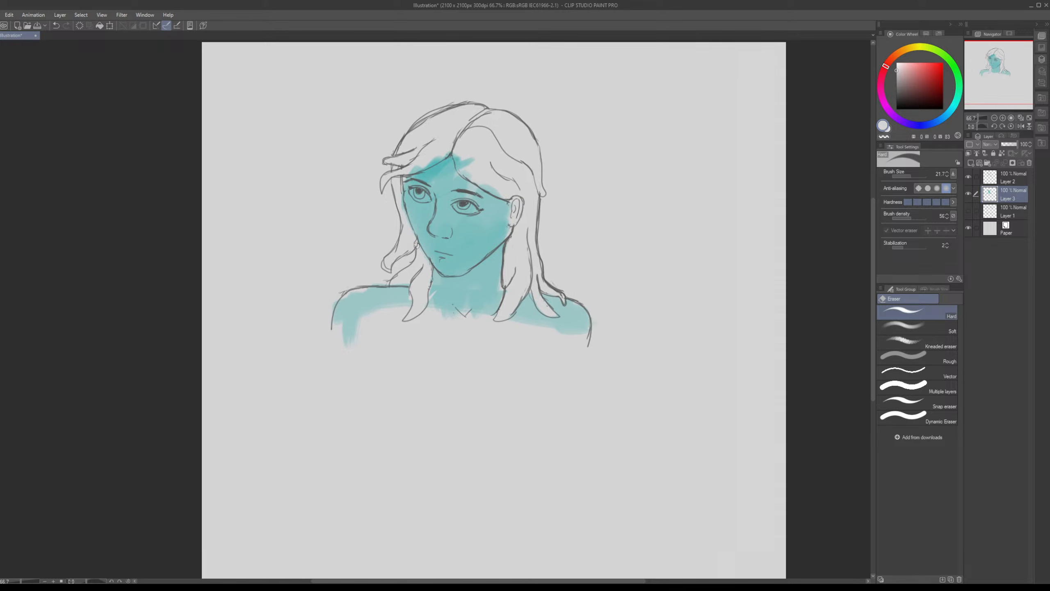
drag(409, 235, 413, 287)
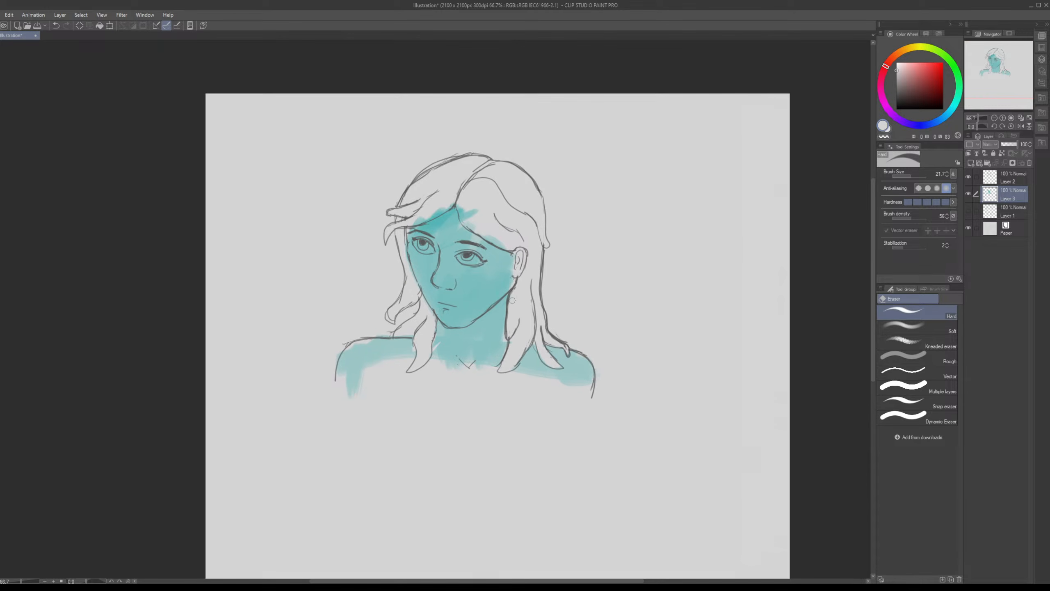
drag(513, 301, 474, 271)
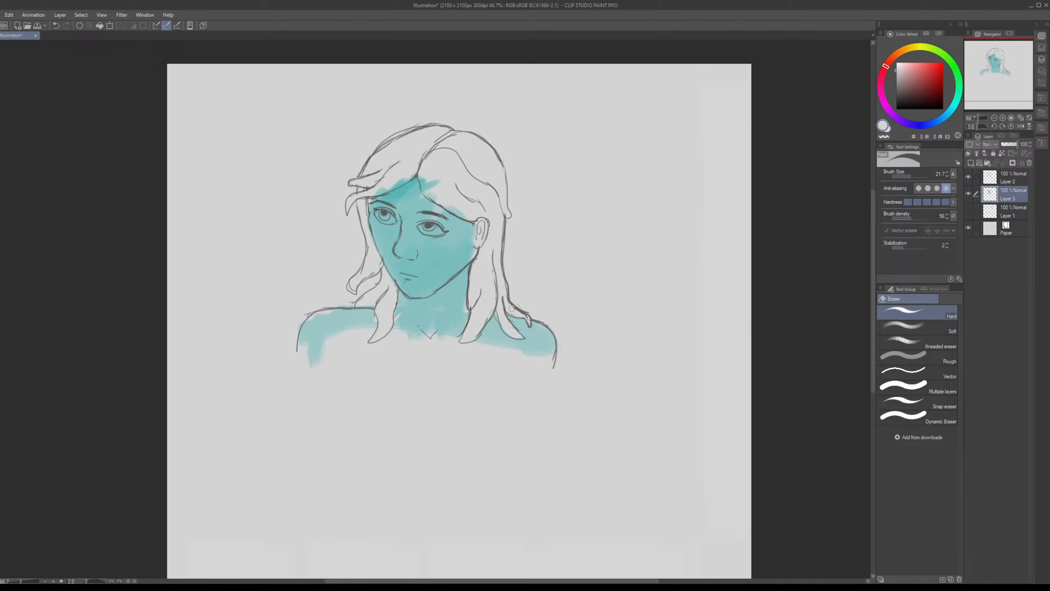
key(p)
key(b)
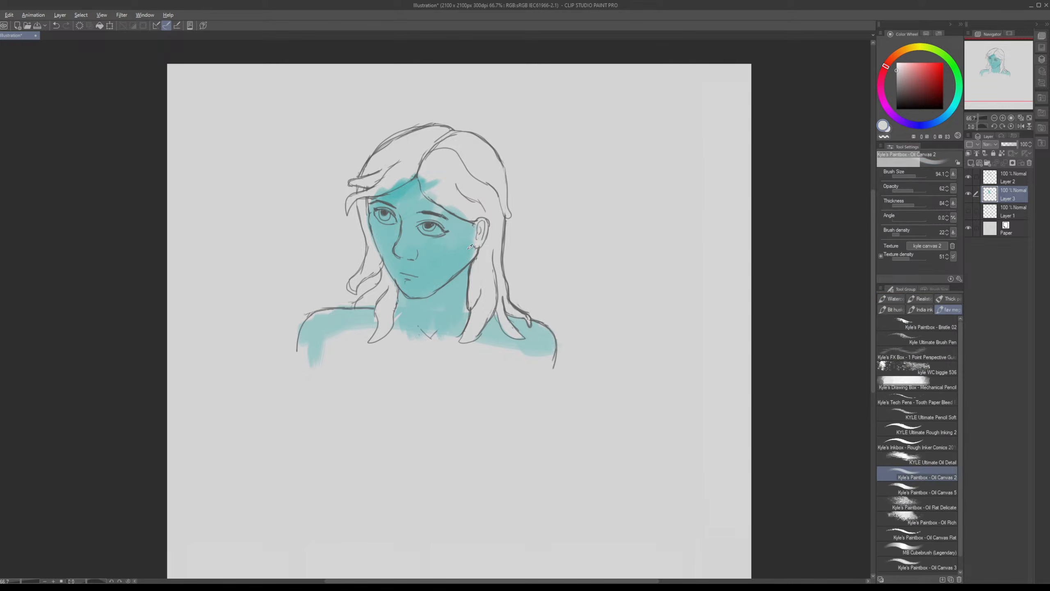
alt+click(461, 268)
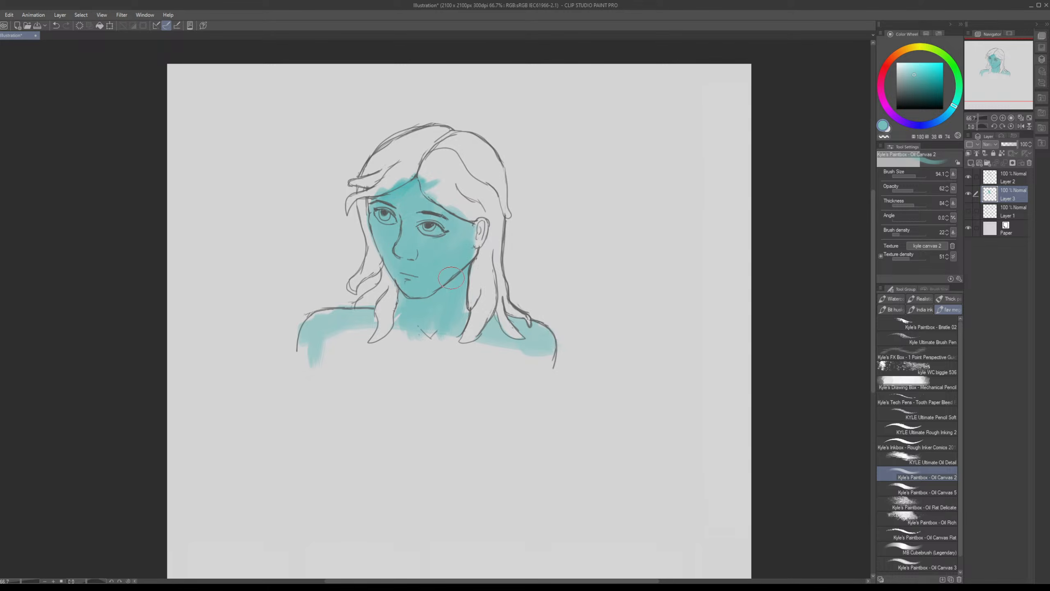
scroll(409, 314, down, 2)
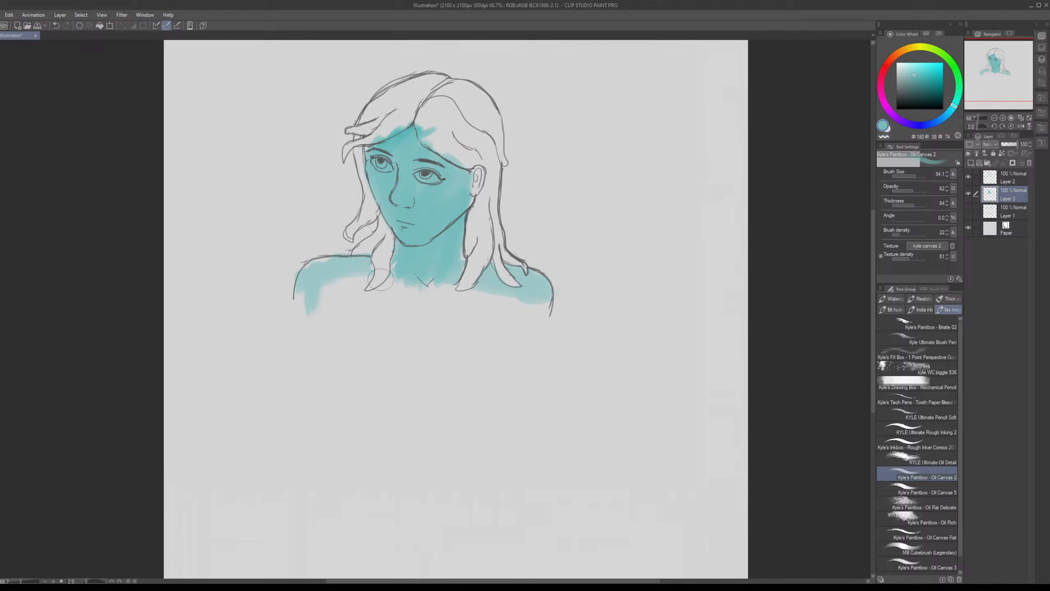
mouse_move(342, 281)
mouse_down()
mouse_move(313, 288)
mouse_move(313, 270)
mouse_move(414, 304)
mouse_move(513, 311)
mouse_move(492, 292)
mouse_move(525, 326)
mouse_move(413, 291)
mouse_move(427, 275)
mouse_up()
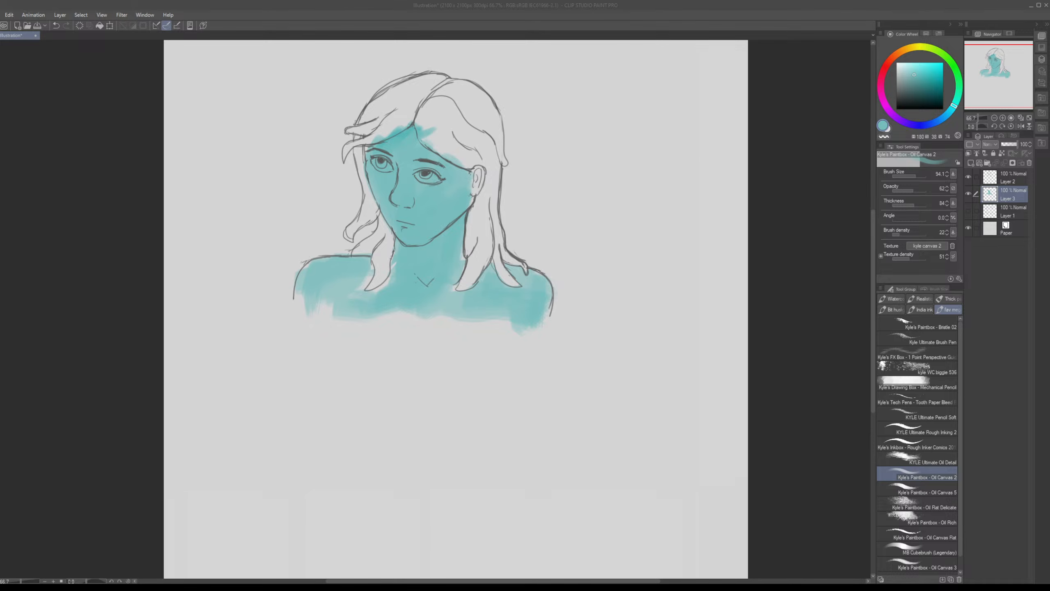
Step: Paint teal shading along the fringe and the wavy strand beside the parting with Oil Canvas 2 at size 21.7
mouse_move(452, 163)
mouse_down()
mouse_move(474, 178)
mouse_move(485, 213)
mouse_move(463, 182)
mouse_move(479, 184)
mouse_move(433, 172)
mouse_up()
key(e)
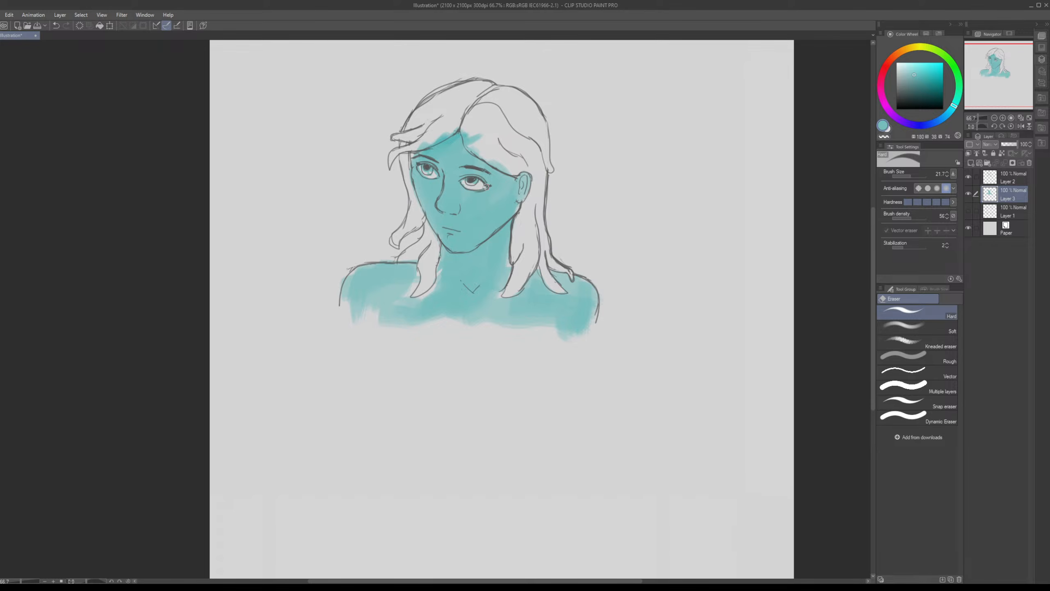
drag(485, 186, 535, 164)
key(p)
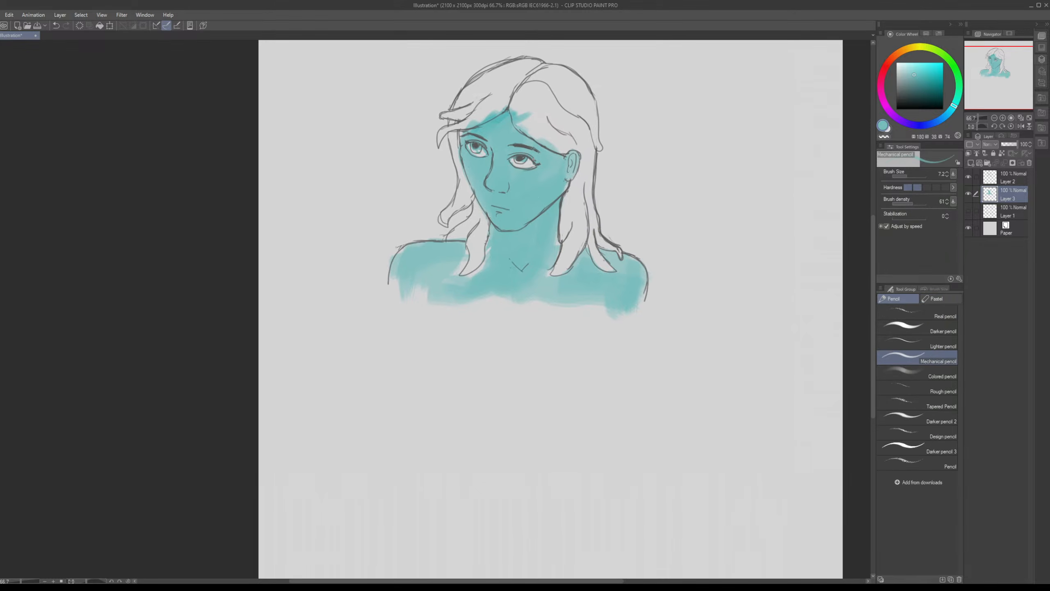
scroll(530, 180, up, 1)
key(b)
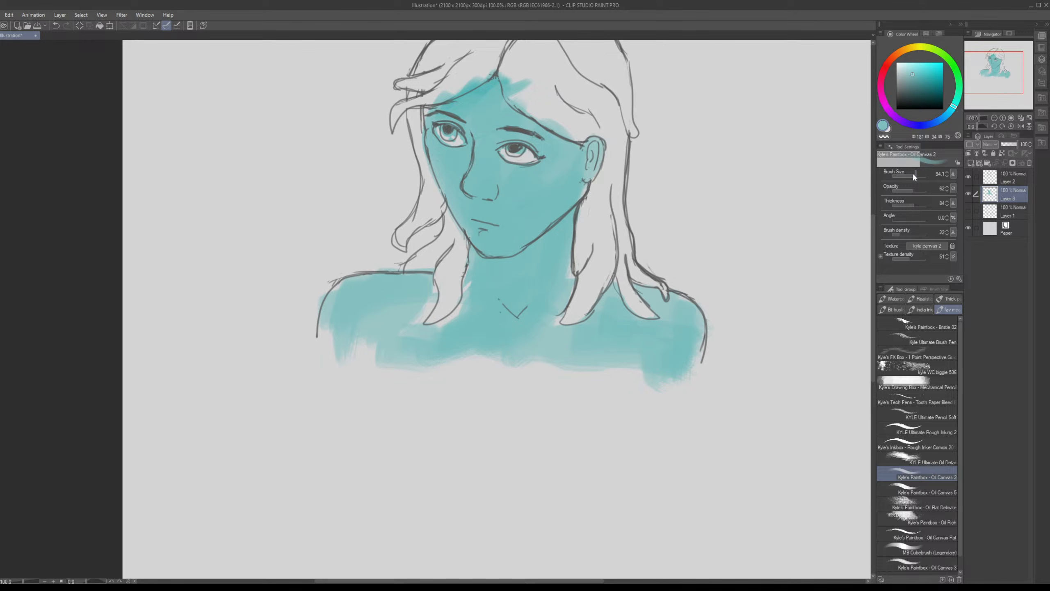
drag(912, 173, 906, 173)
mouse_move(455, 132)
mouse_down()
mouse_move(372, 141)
mouse_move(352, 160)
mouse_move(454, 102)
mouse_move(448, 115)
mouse_move(451, 92)
mouse_up()
alt+click(426, 134)
alt+click(421, 139)
mouse_move(384, 122)
mouse_down()
mouse_move(354, 127)
mouse_move(395, 115)
mouse_move(388, 129)
mouse_move(418, 101)
mouse_move(398, 112)
mouse_move(497, 142)
mouse_move(447, 169)
mouse_move(438, 112)
mouse_move(520, 201)
mouse_up()
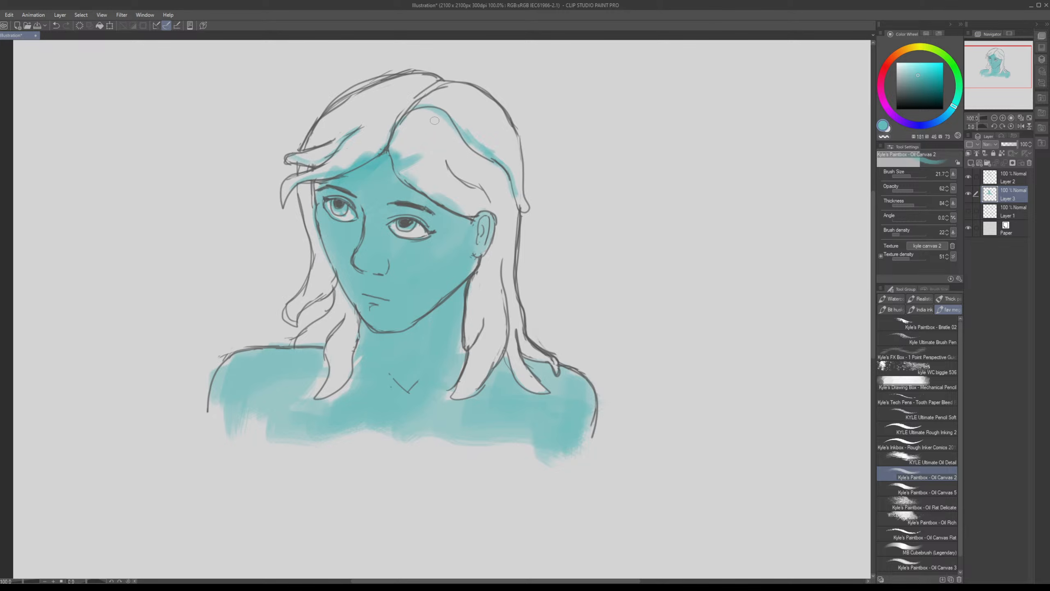
mouse_move(445, 125)
mouse_down()
mouse_move(404, 87)
mouse_move(418, 122)
mouse_move(445, 131)
mouse_up()
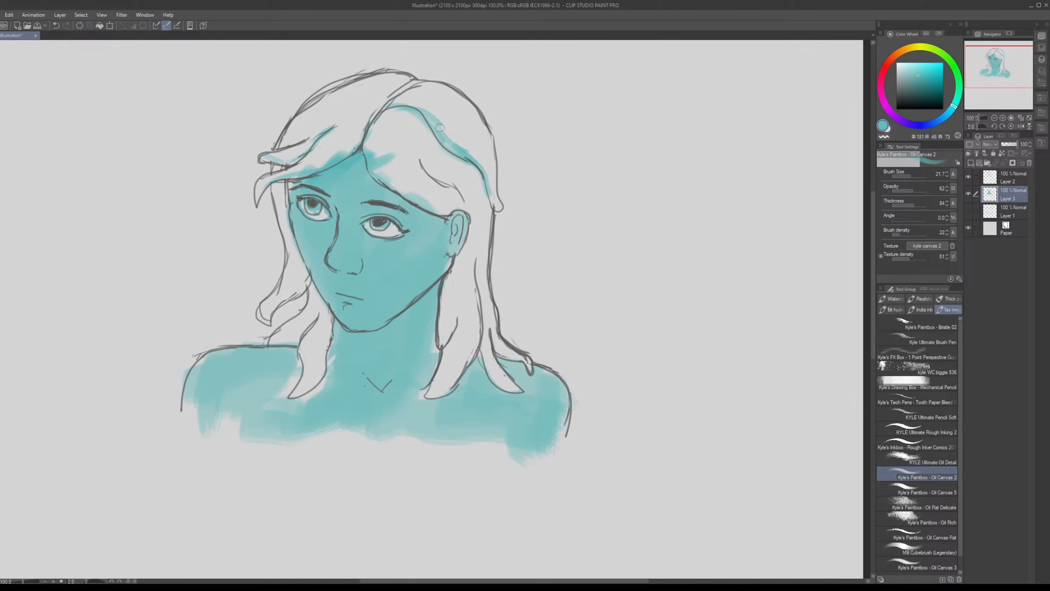
mouse_move(486, 181)
mouse_down()
mouse_move(466, 155)
mouse_move(492, 199)
mouse_up()
Step: Shade the hair strands behind the jaw, beside the neck and over the shoulders with teal strokes
drag(487, 273, 476, 234)
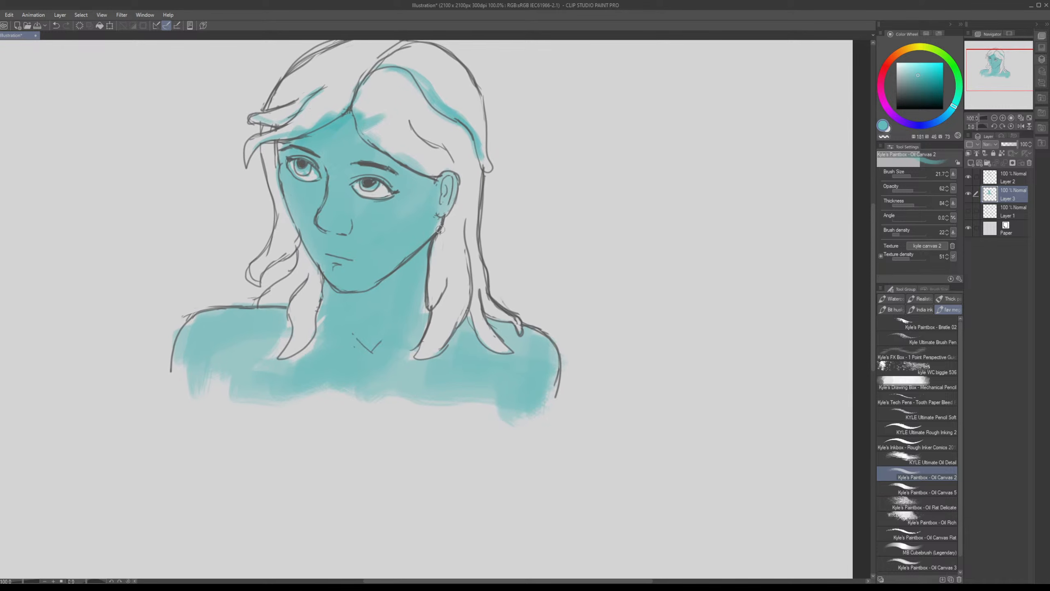
mouse_move(429, 295)
mouse_down()
mouse_move(434, 242)
mouse_move(446, 222)
mouse_move(430, 303)
mouse_move(449, 212)
mouse_move(418, 355)
mouse_move(447, 300)
mouse_up()
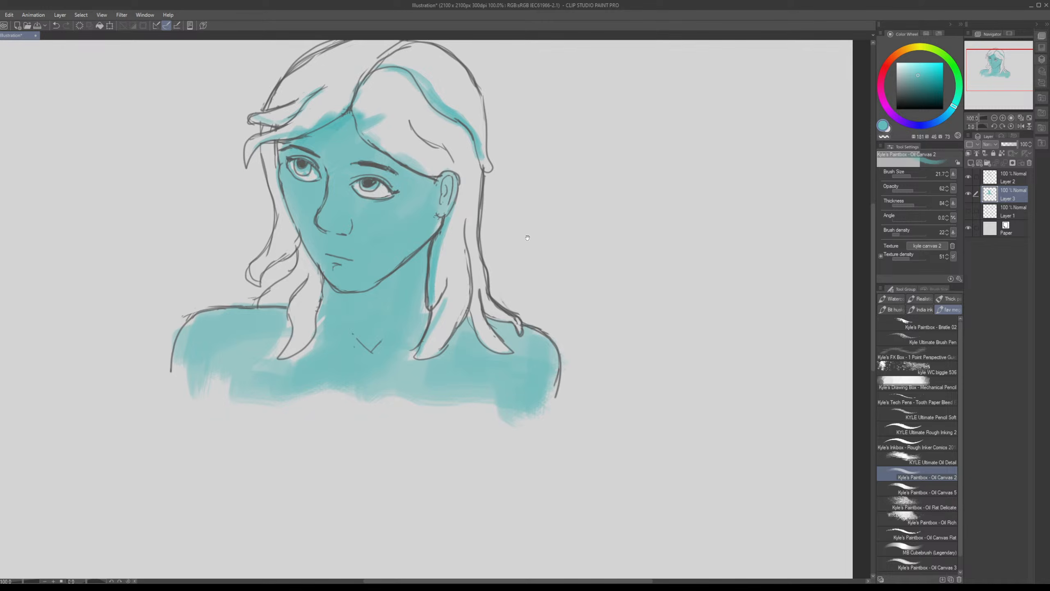
drag(527, 237, 497, 214)
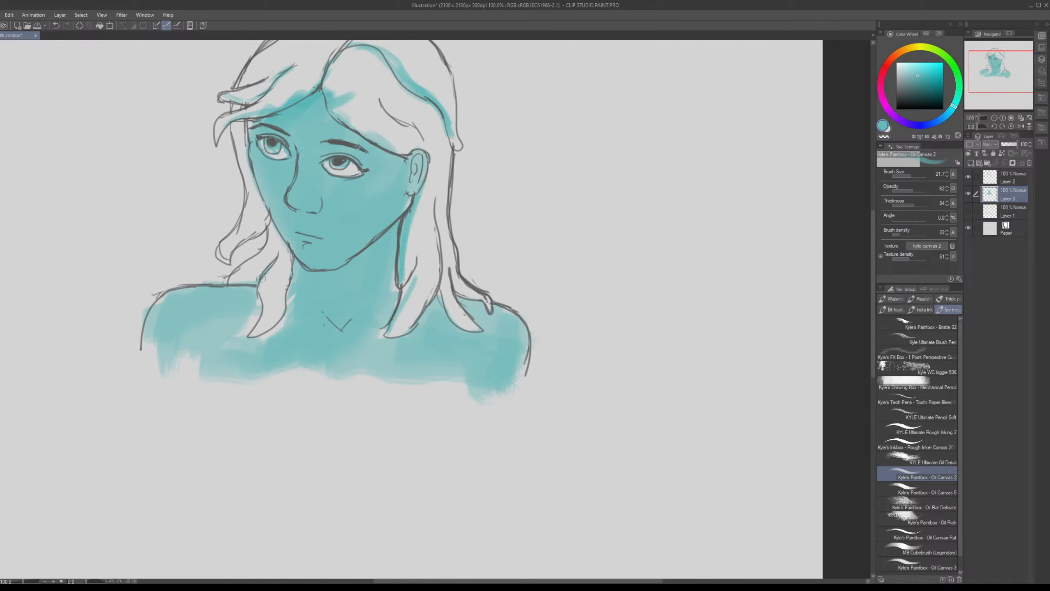
mouse_move(261, 279)
mouse_down()
mouse_move(283, 241)
mouse_move(283, 293)
mouse_move(280, 244)
mouse_move(285, 283)
mouse_up()
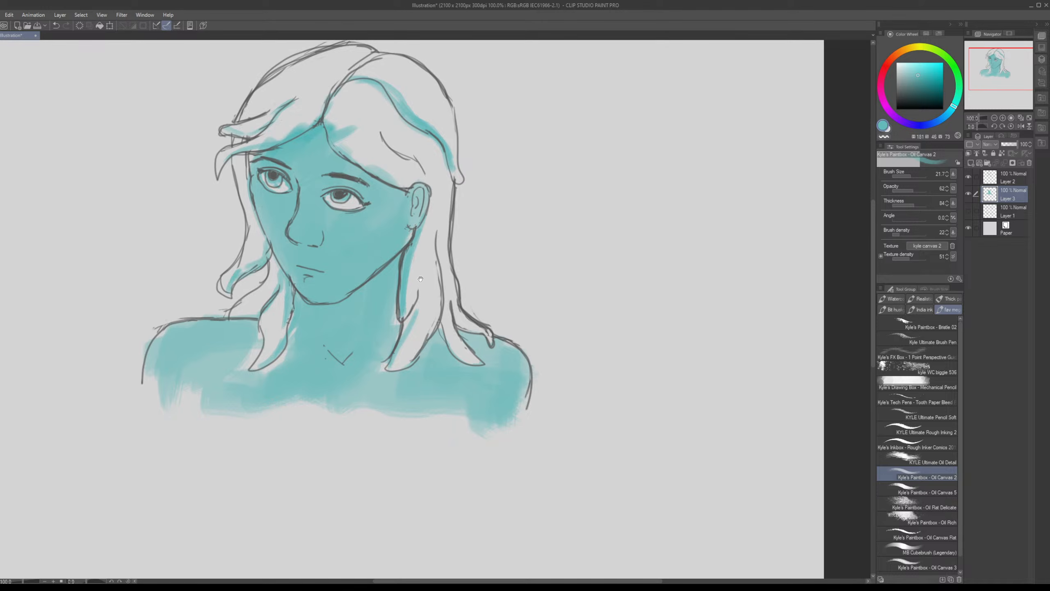
drag(419, 280, 342, 277)
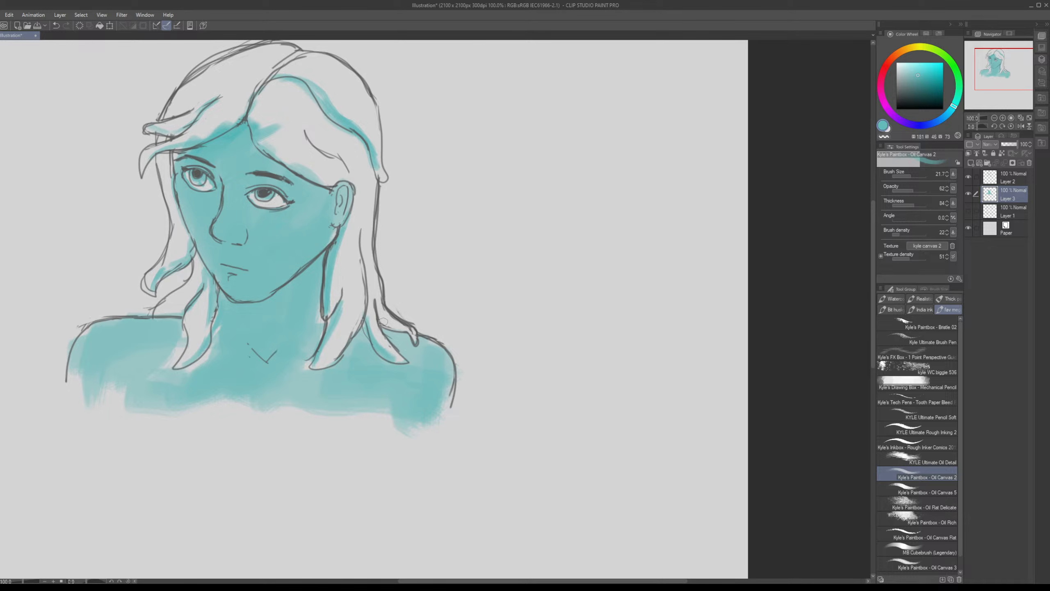
Step: Add teal shading along the hair parting, the outer fringe tip and the strand end resting on the shoulder
mouse_move(376, 314)
mouse_down()
mouse_move(414, 340)
mouse_move(397, 363)
mouse_move(440, 437)
mouse_up()
mouse_move(292, 220)
mouse_down()
mouse_move(321, 267)
mouse_move(379, 280)
mouse_up()
drag(309, 241, 383, 236)
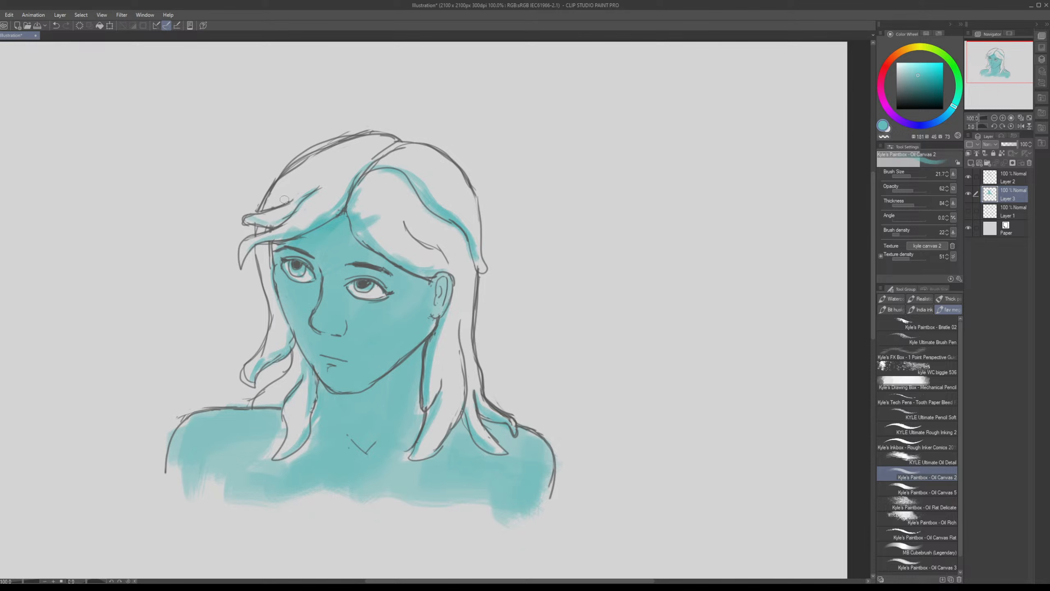
drag(284, 199, 250, 218)
drag(297, 265, 313, 211)
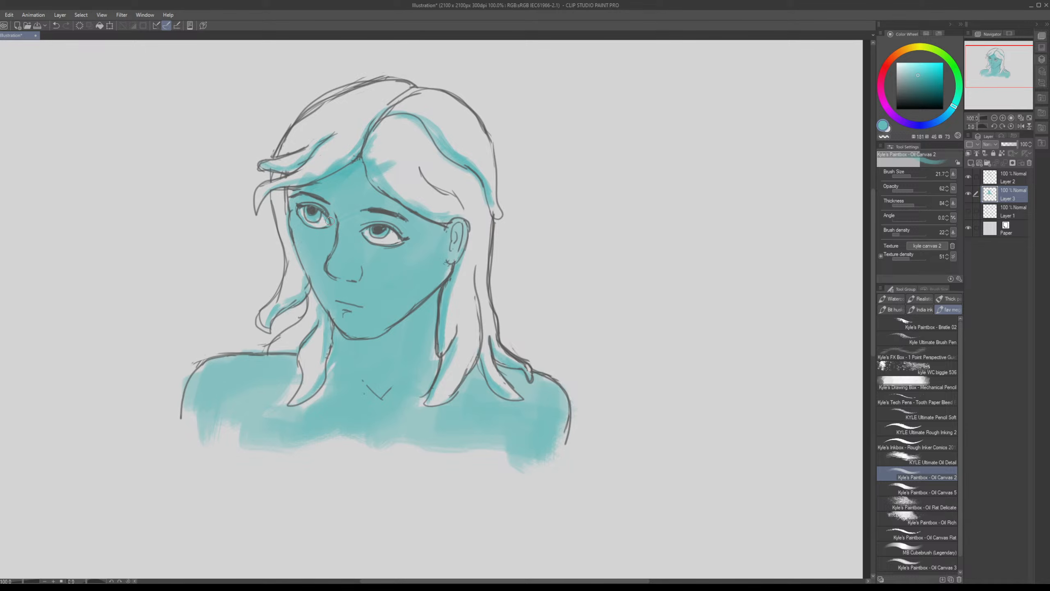
Step: Sample the teal from the skin and shade the long hair strand below the ear with Oil Canvas 2
drag(338, 240, 303, 216)
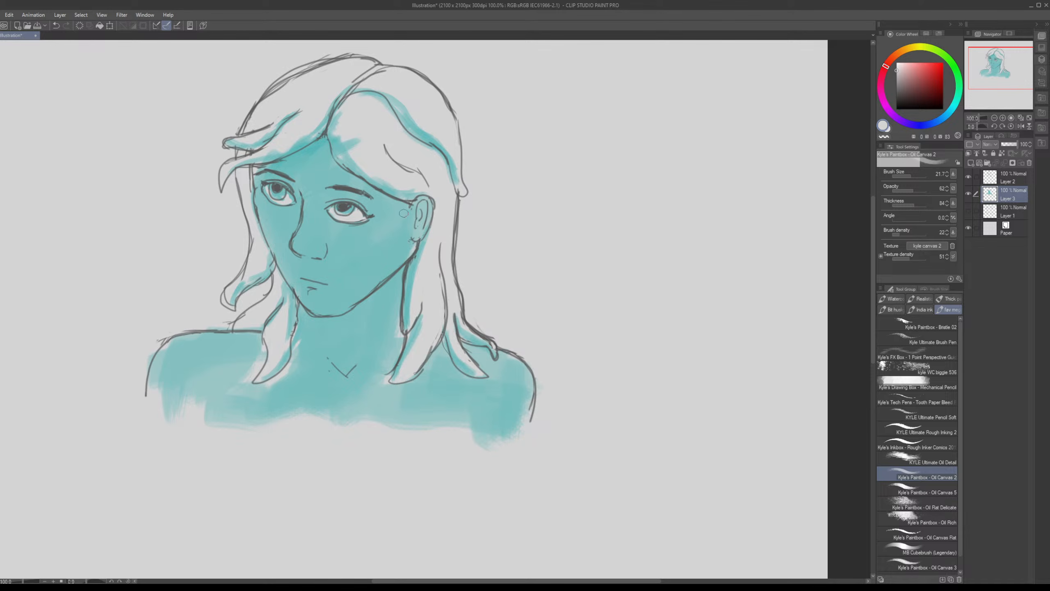
drag(429, 263, 389, 235)
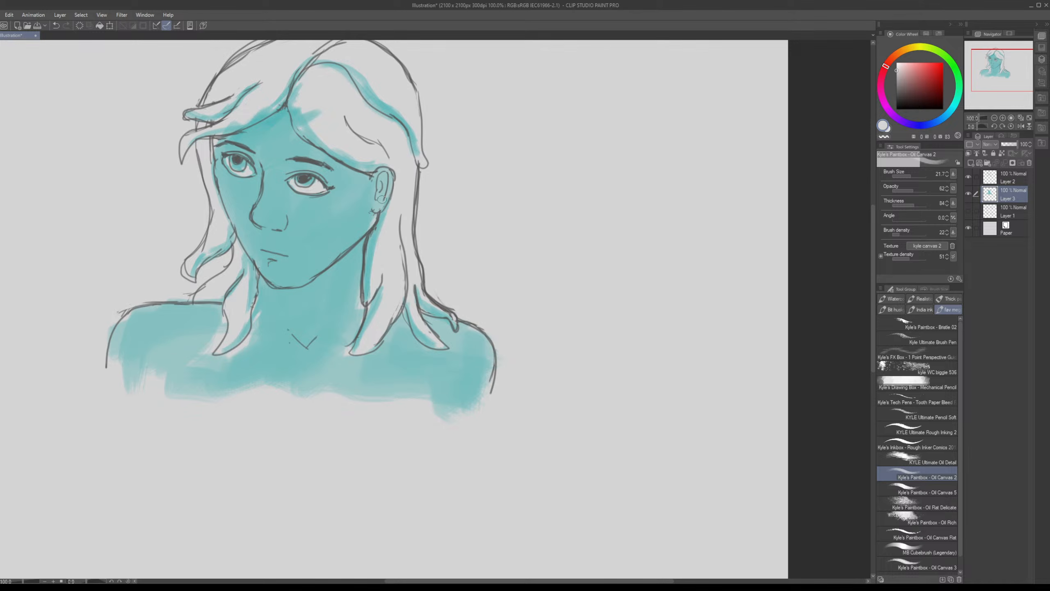
drag(382, 199, 394, 222)
alt+click(383, 242)
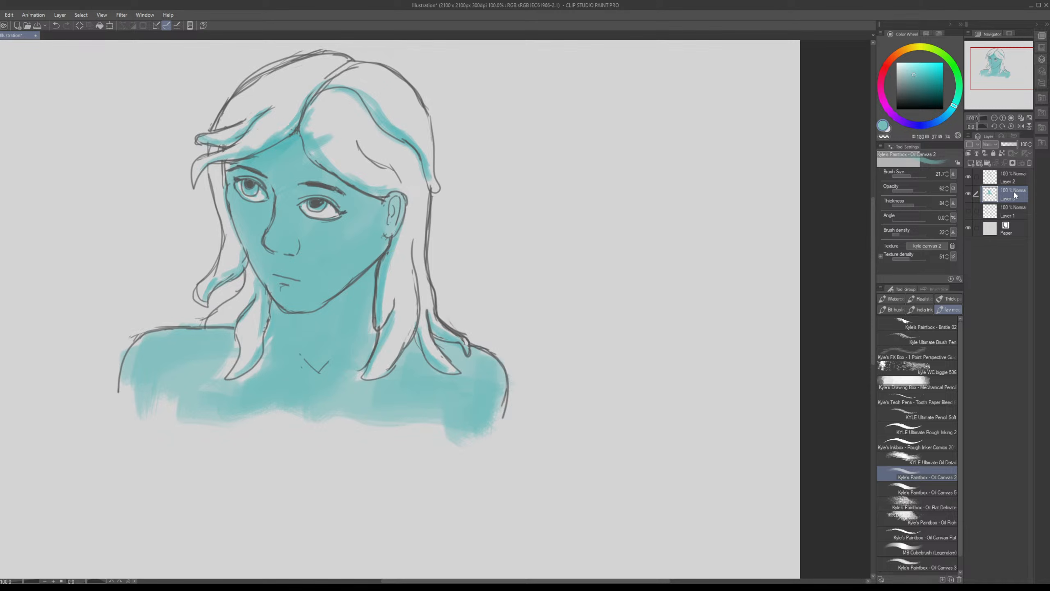
key(b)
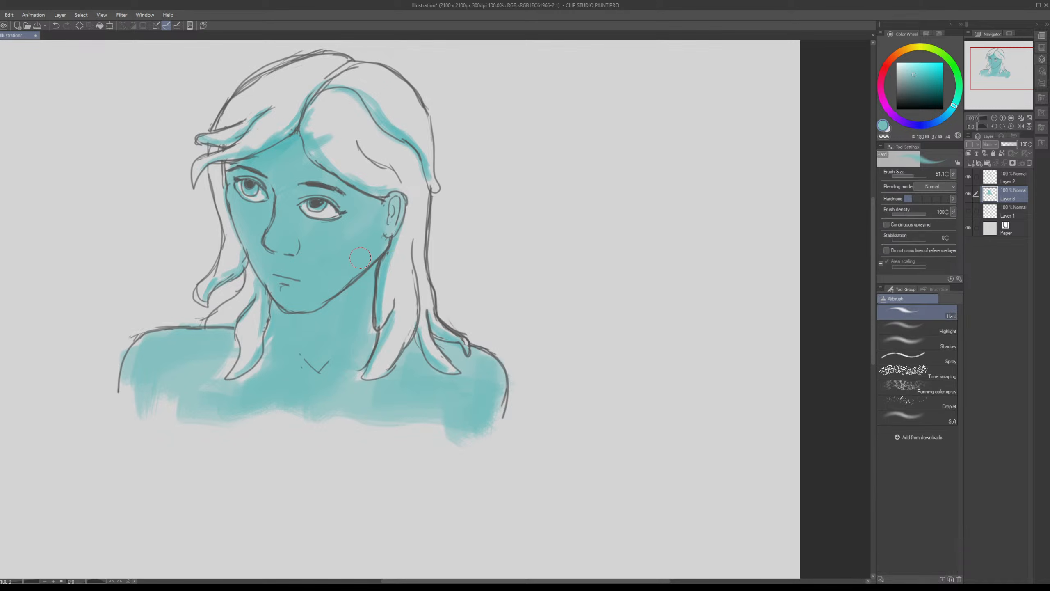
key(b)
key(b)
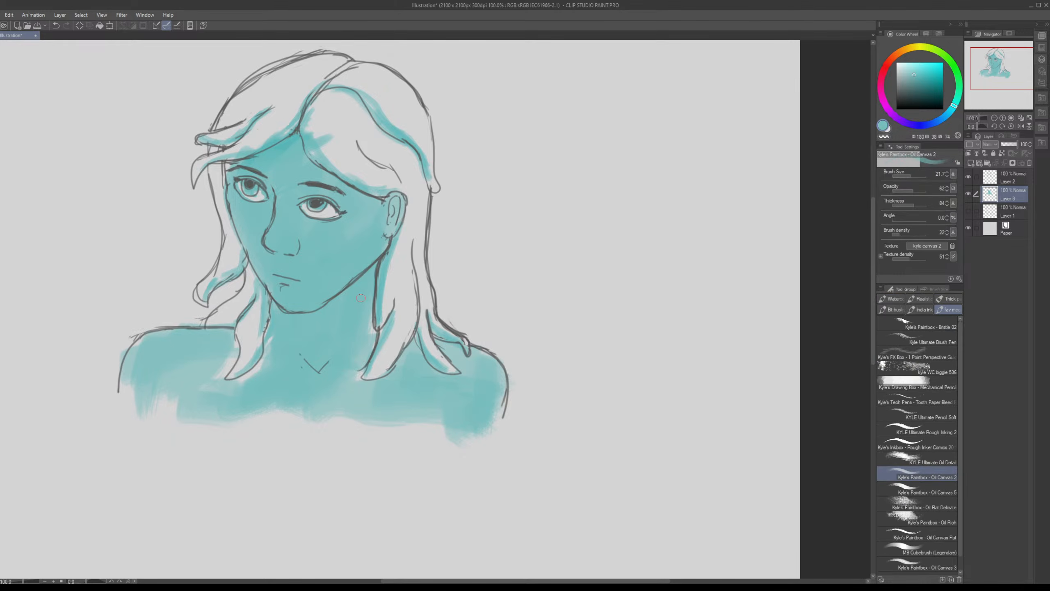
scroll(360, 298, right, 3)
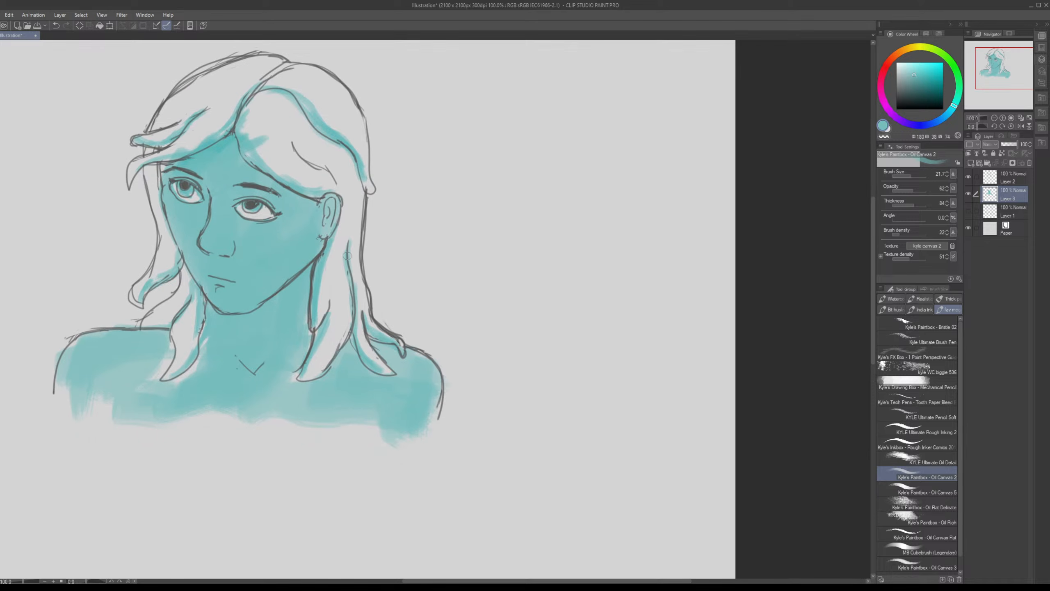
Step: Paint teal shading along the outer fringe wave, the strand above the ear and the hair parting
drag(355, 189, 417, 228)
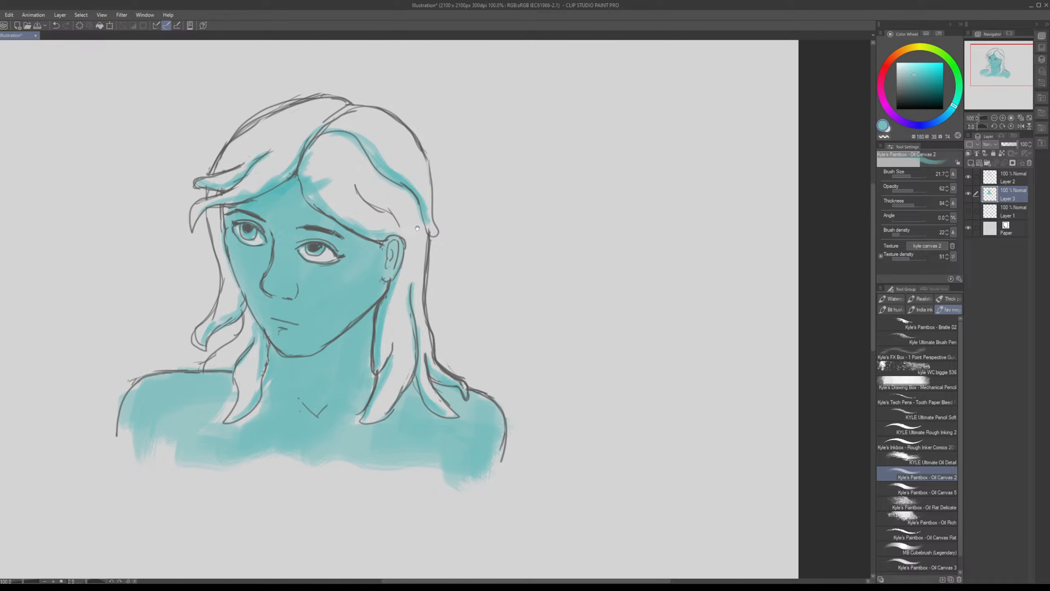
drag(417, 228, 426, 250)
drag(362, 212, 409, 254)
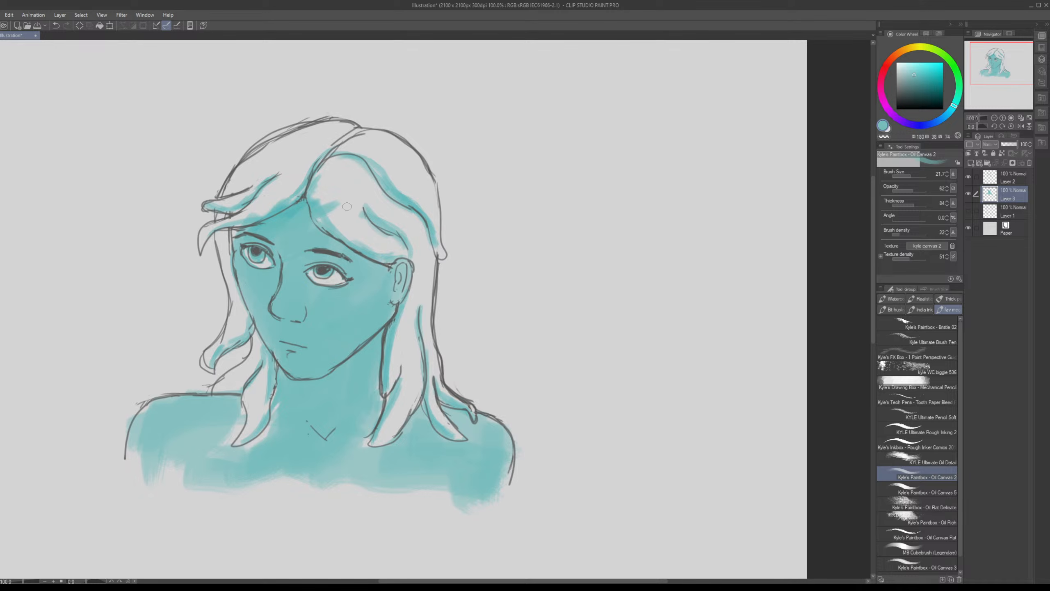
drag(315, 193, 362, 131)
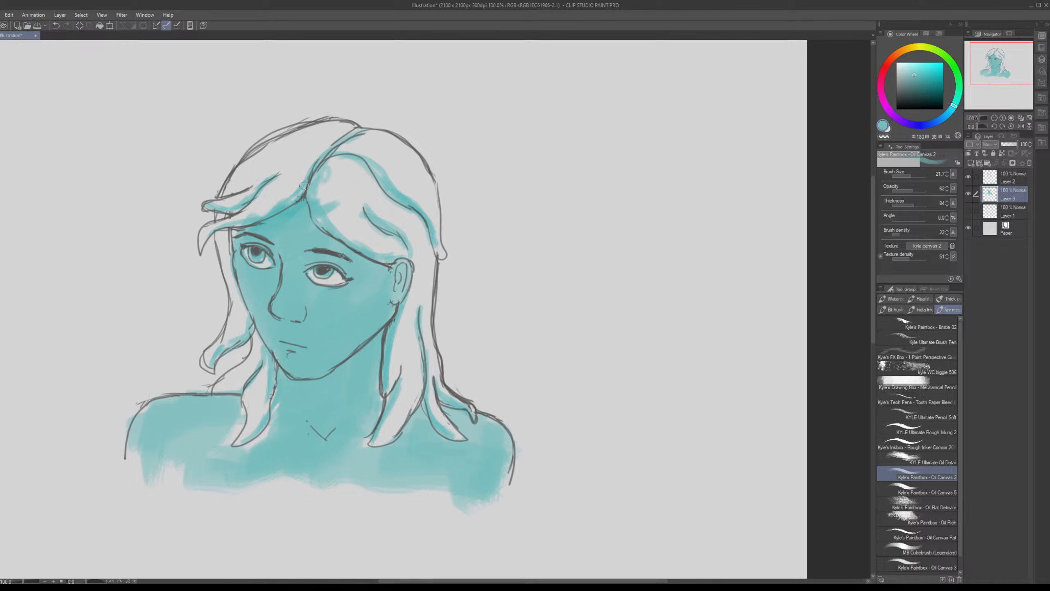
Step: Fill the hair behind the far cheek and the strands falling over that shoulder with teal
mouse_move(193, 236)
mouse_down()
mouse_move(223, 231)
mouse_move(241, 319)
mouse_move(224, 238)
mouse_up()
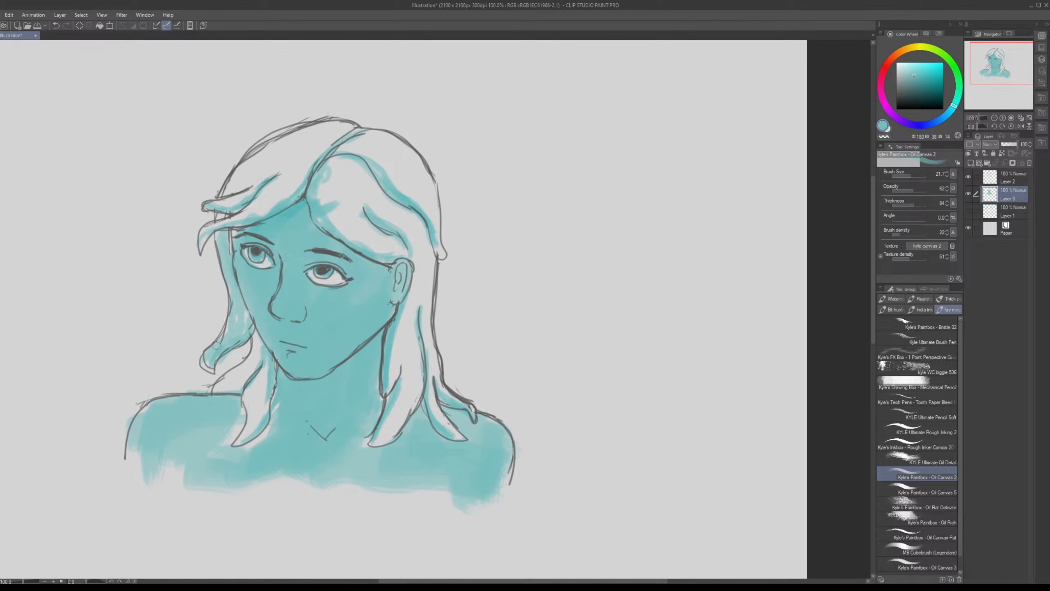
drag(338, 258, 380, 281)
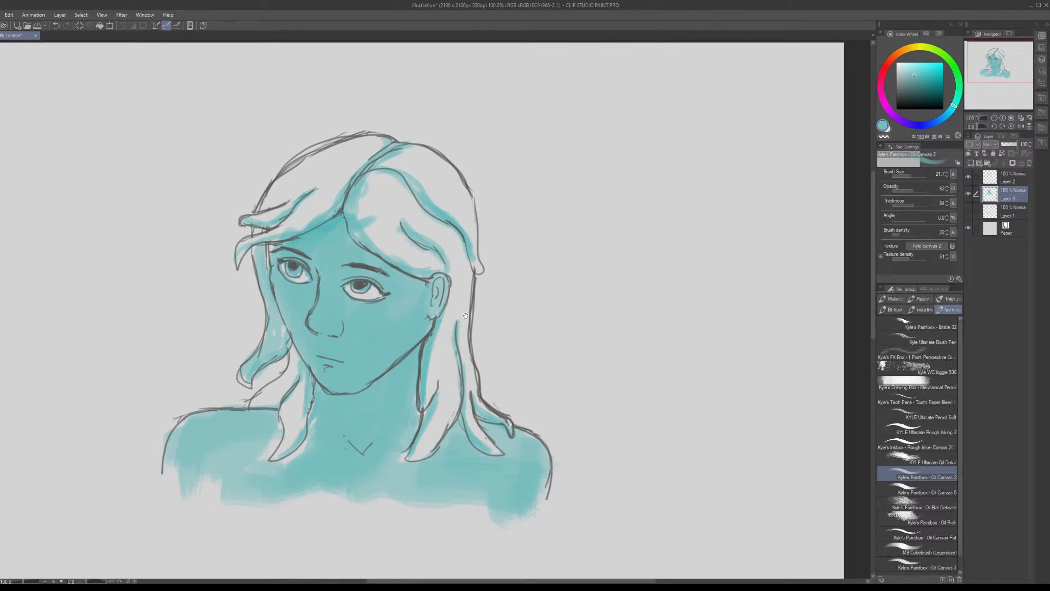
mouse_move(462, 313)
mouse_down()
mouse_move(397, 274)
mouse_move(419, 231)
mouse_move(452, 247)
mouse_move(460, 215)
mouse_up()
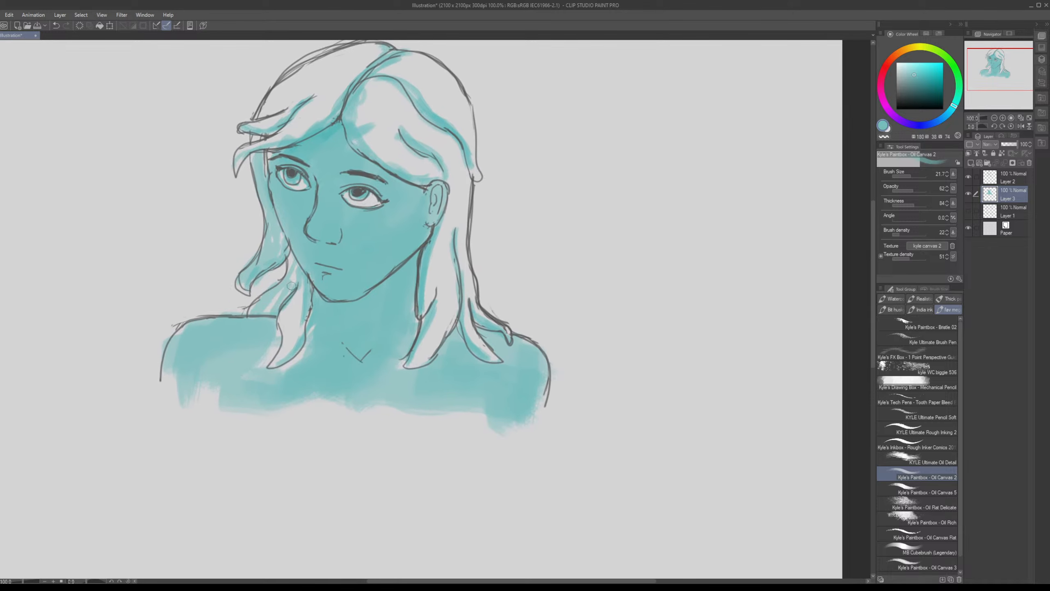
mouse_move(252, 312)
mouse_down()
mouse_move(273, 318)
mouse_move(293, 289)
mouse_move(279, 356)
mouse_move(302, 304)
mouse_move(260, 312)
mouse_move(282, 302)
mouse_move(307, 328)
mouse_up()
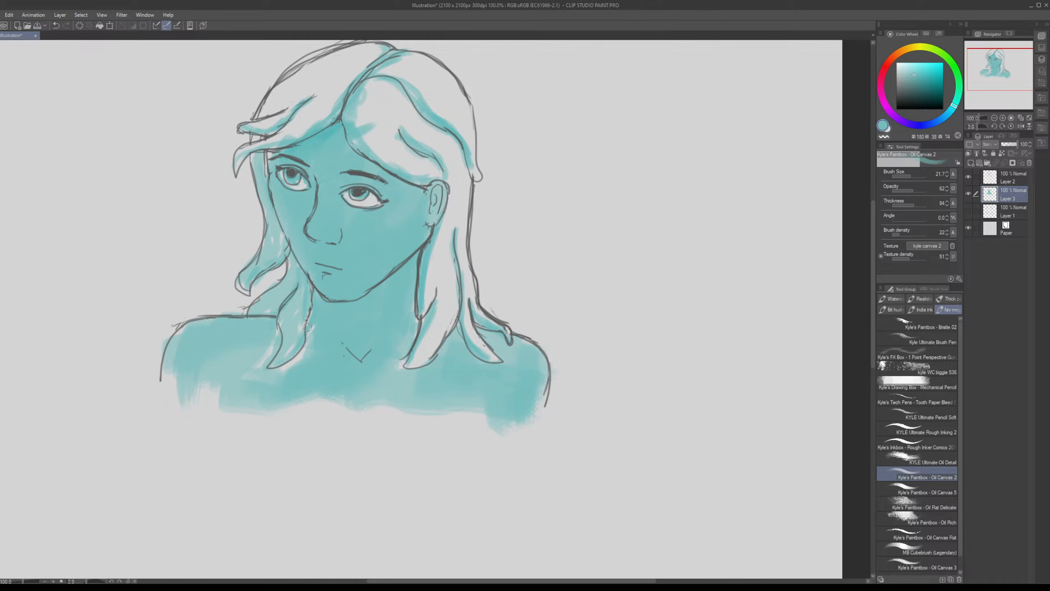
drag(286, 230, 266, 250)
mouse_move(295, 270)
mouse_down()
mouse_move(266, 315)
mouse_move(267, 342)
mouse_up()
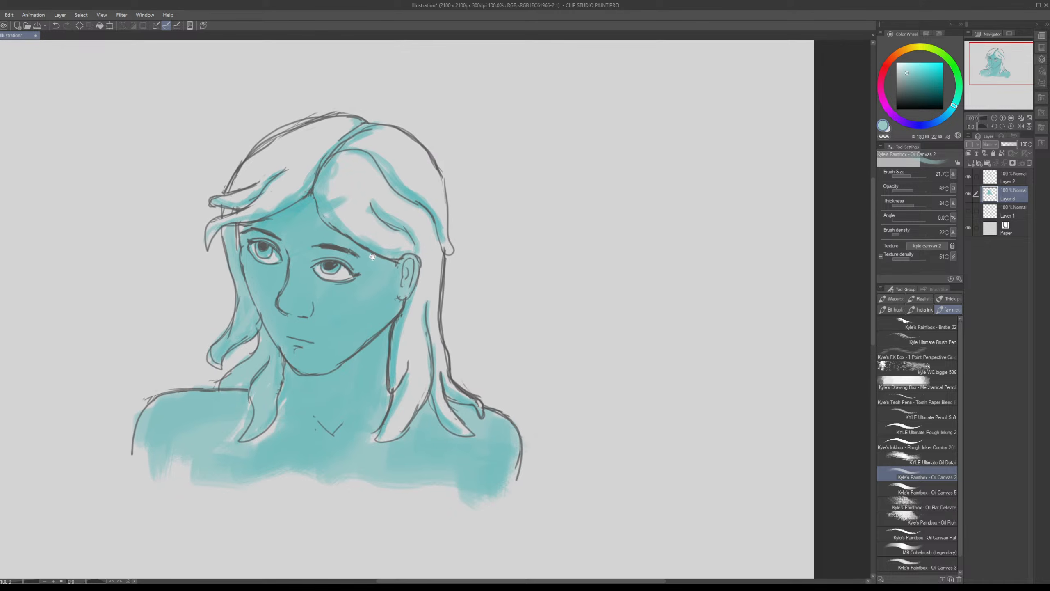
Step: Sample a pale tone from the eye area and lightly shade the whites of both eyes with it
scroll(372, 257, down, 3)
scroll(325, 294, up, 3)
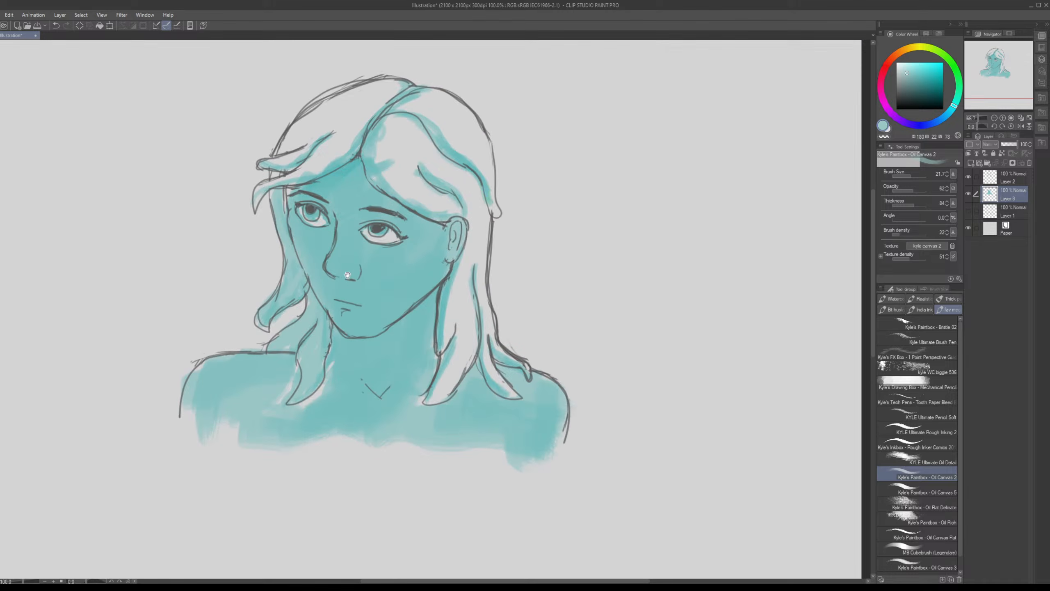
alt+click(319, 216)
mouse_move(319, 223)
mouse_down()
mouse_move(302, 214)
mouse_move(309, 221)
mouse_up()
Step: Erase a short stretch of the outer hair outline on Layer 2 with the Hard eraser at size 24.5
key(e)
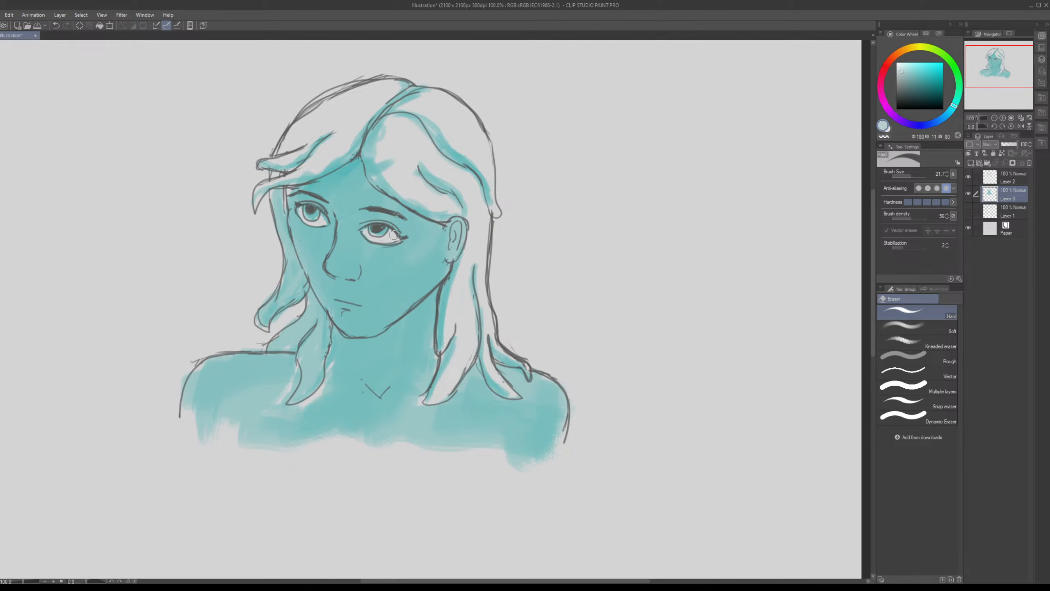
mouse_move(412, 275)
mouse_down()
mouse_move(469, 237)
mouse_move(506, 264)
mouse_up()
key(p)
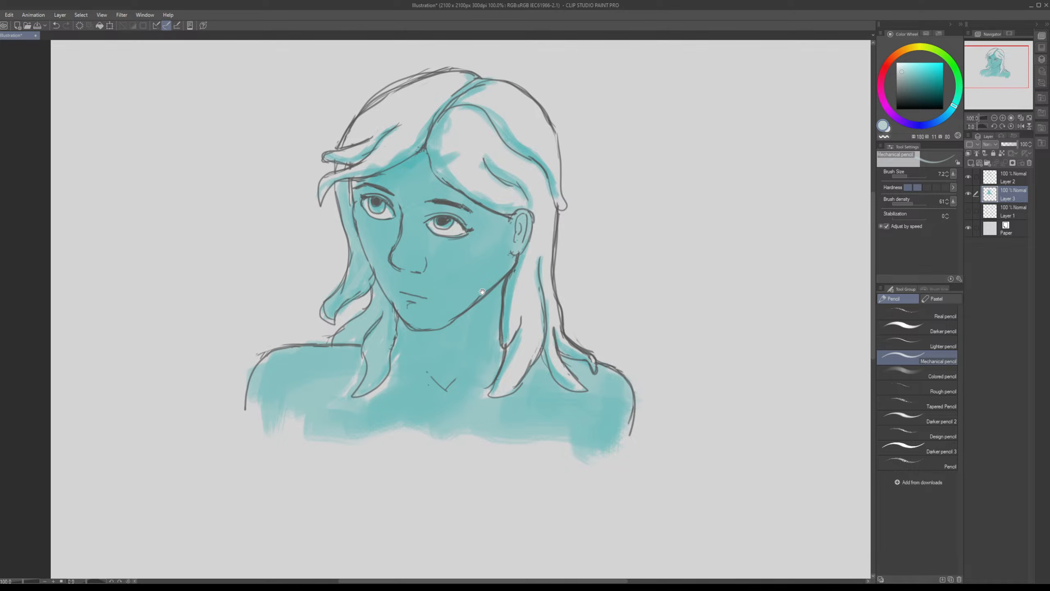
scroll(483, 291, down, 1)
mouse_move(474, 311)
mouse_down()
mouse_move(444, 240)
mouse_move(434, 329)
mouse_up()
key(b)
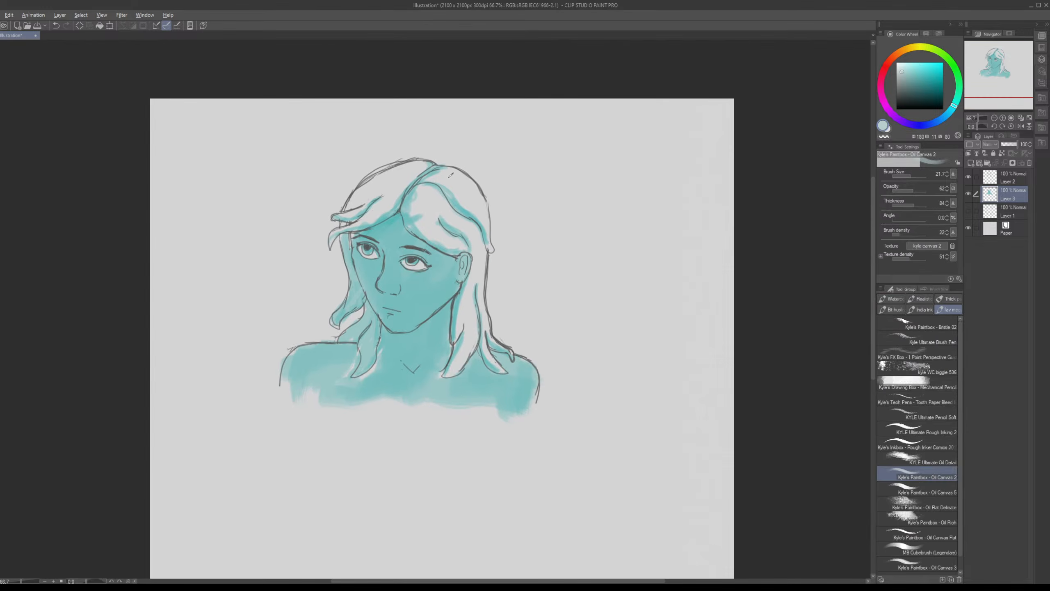
key(alt)
key(alt+bracketright)
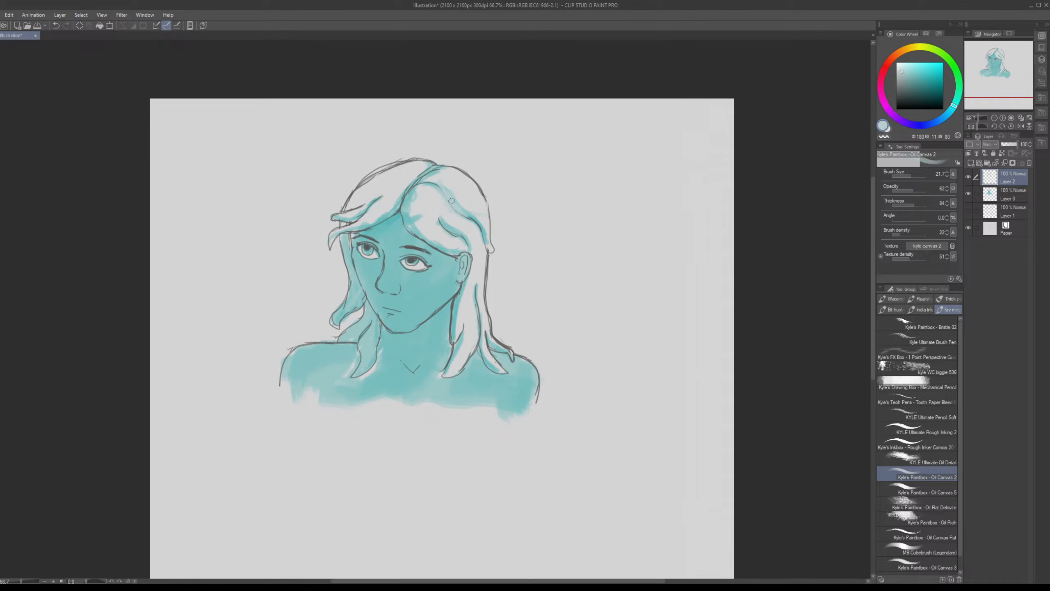
key(e)
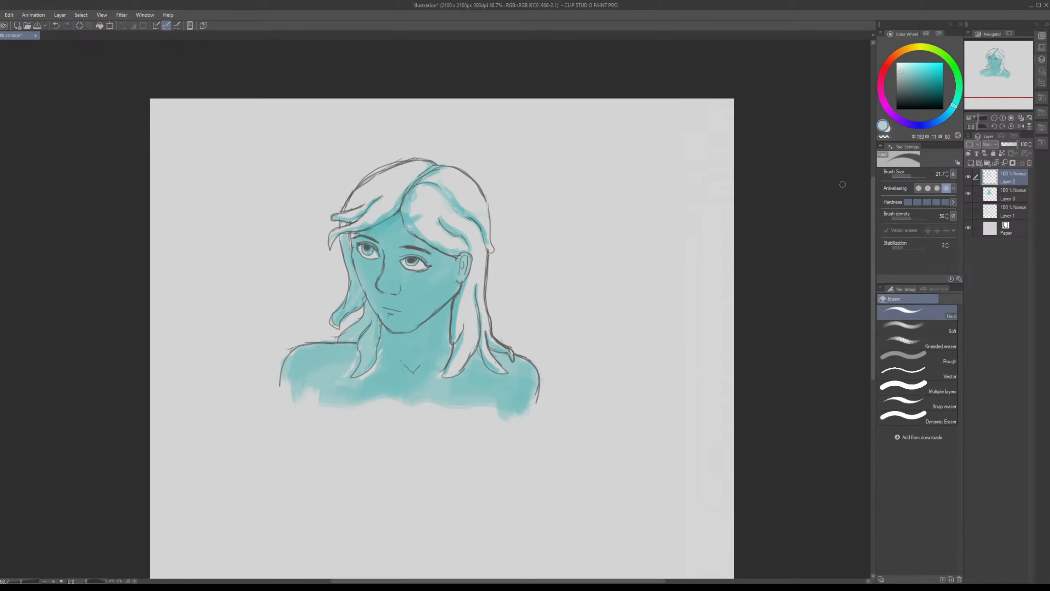
drag(909, 174, 911, 176)
Step: Erase the middle stretch of the wavy hair strand beside the parting on Layer 3 with the Hard eraser
click(1007, 197)
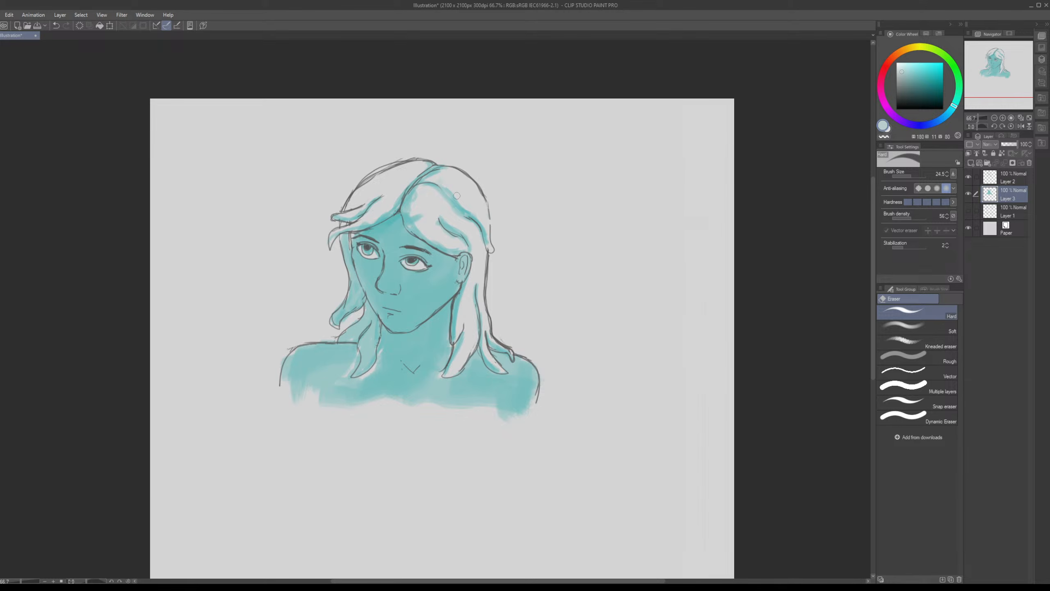
key(p)
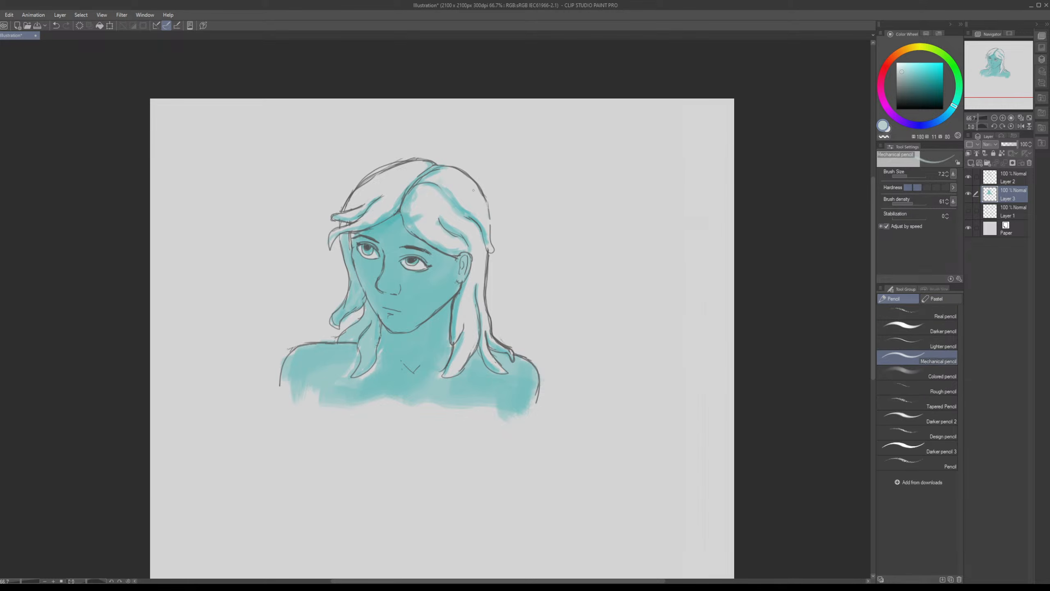
click(983, 181)
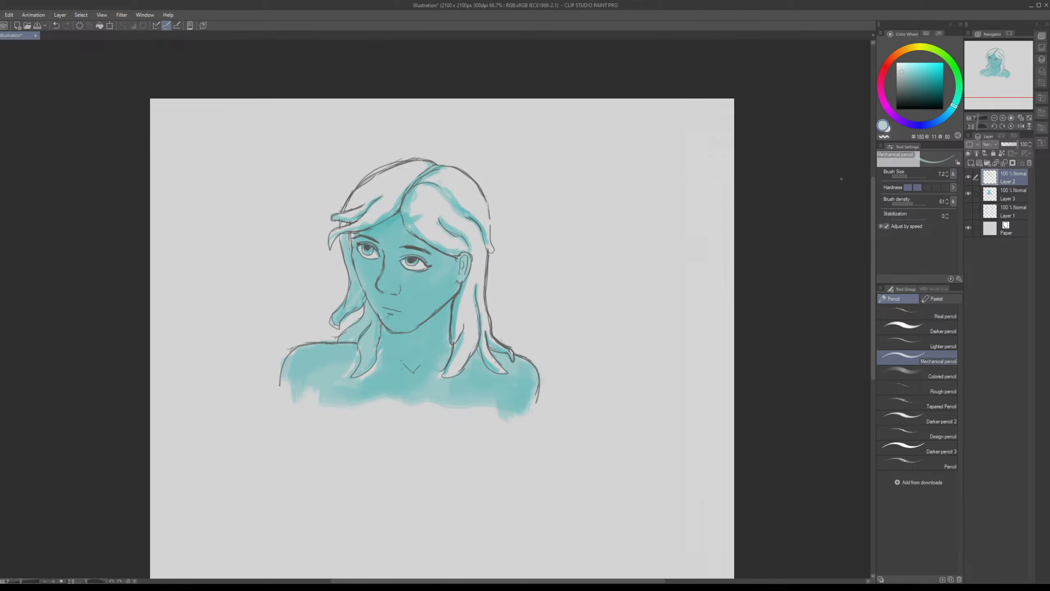
key(e)
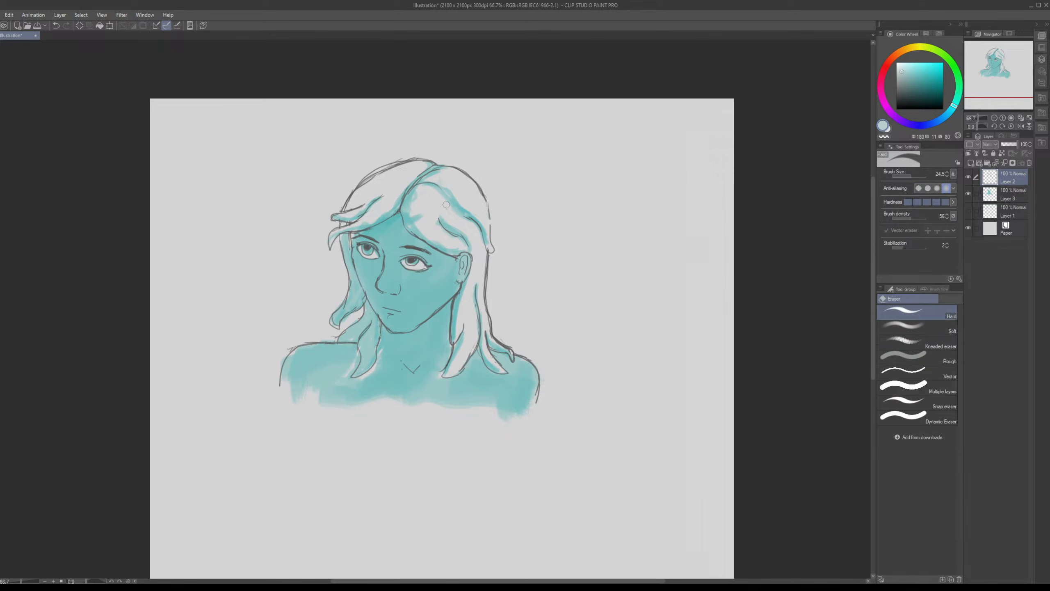
click(990, 194)
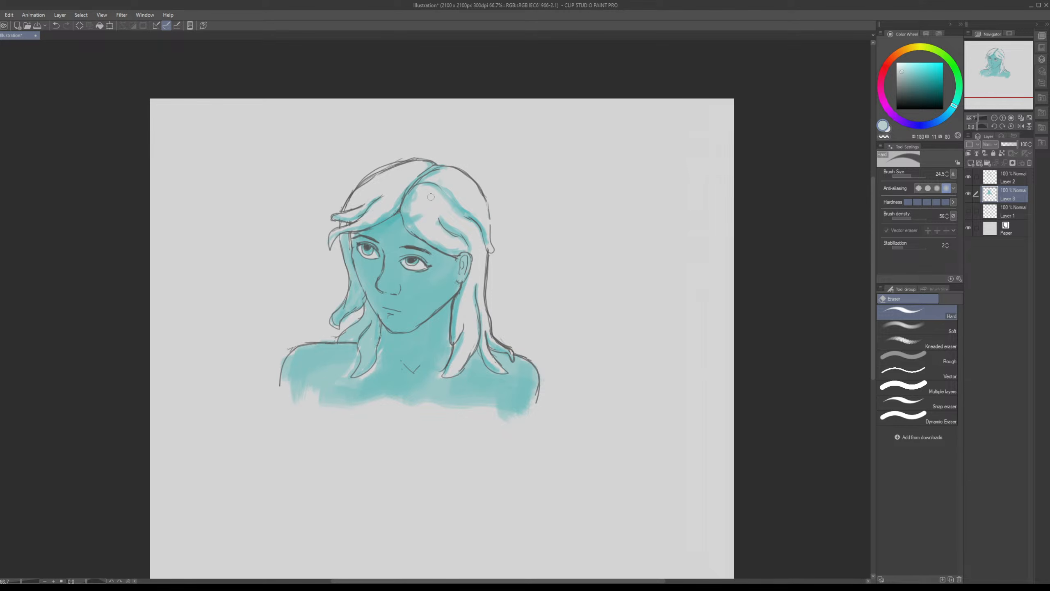
mouse_move(430, 197)
mouse_down()
mouse_move(444, 191)
mouse_move(456, 209)
mouse_move(455, 196)
mouse_move(460, 210)
mouse_up()
Step: Erase the teal inside the front hair strand beside the neck, and sample the skin teal
drag(435, 365, 464, 307)
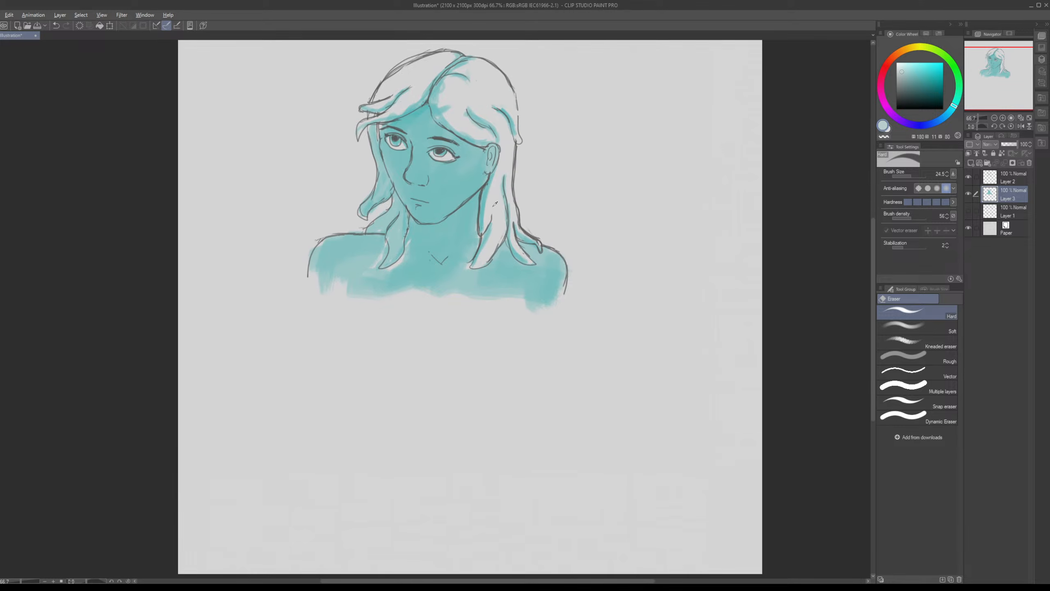
alt+click(390, 235)
mouse_move(393, 256)
mouse_down()
mouse_move(399, 235)
mouse_move(389, 265)
mouse_move(405, 214)
mouse_move(392, 253)
mouse_up()
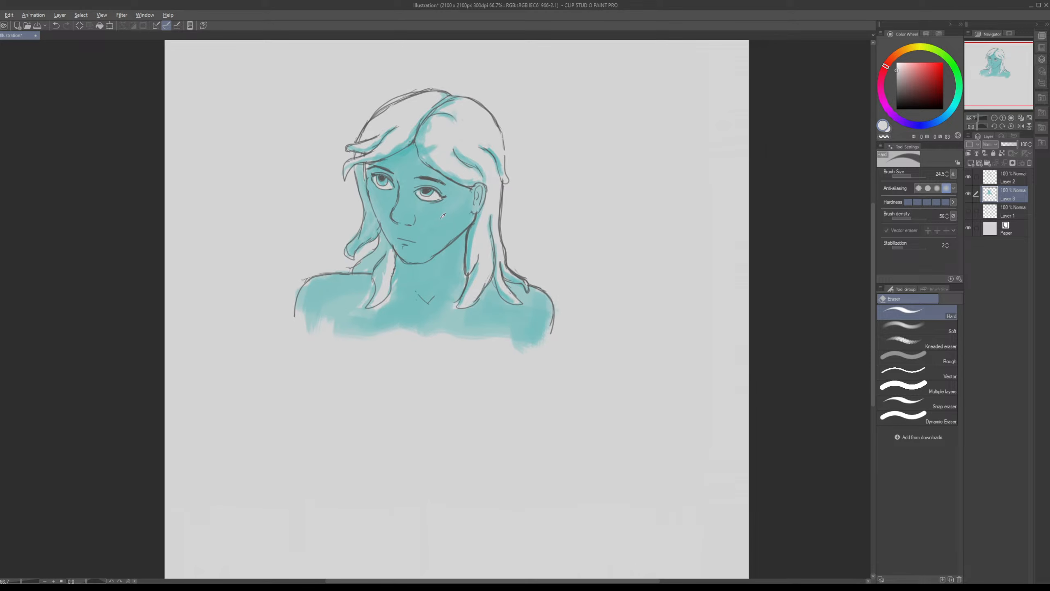
alt+click(391, 253)
click(950, 111)
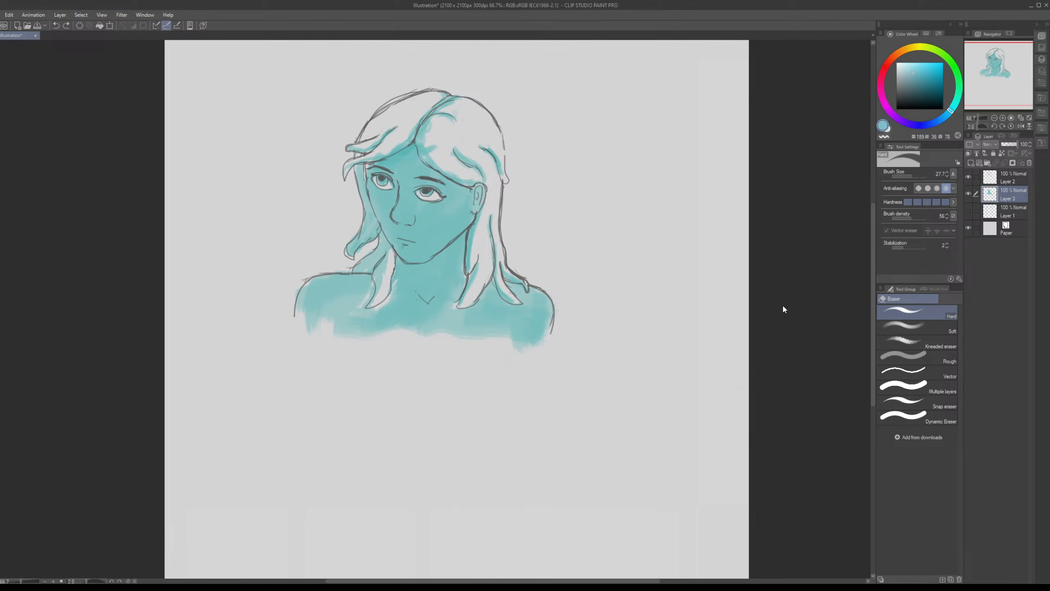
key(b)
drag(639, 96, 500, 181)
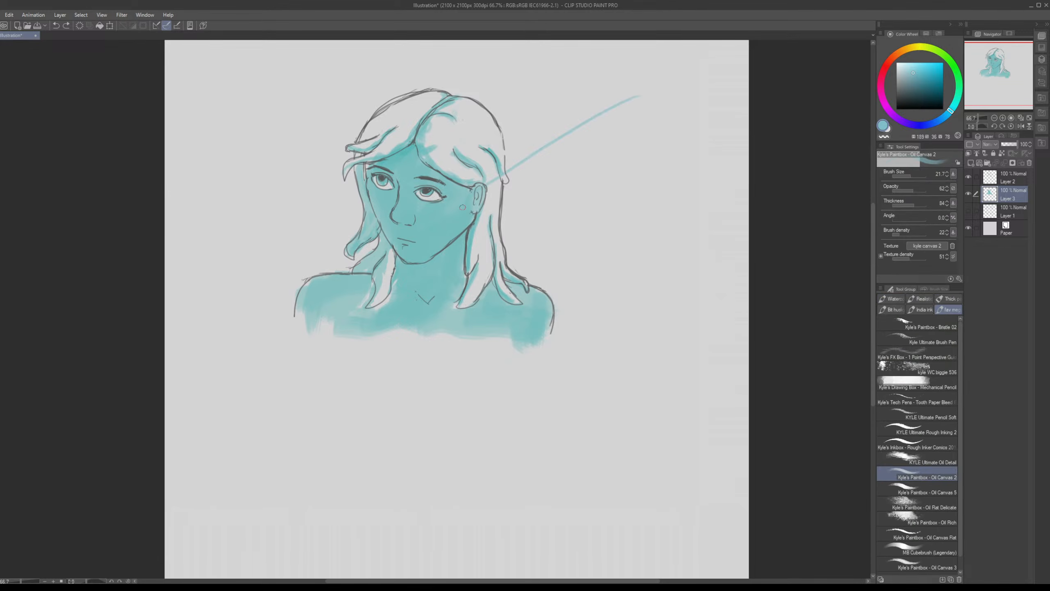
key(ctrl+z)
Step: Shift the teal towards green and paint a soft highlight on the near cheek with Oil Canvas 2 at size 73.7
click(957, 99)
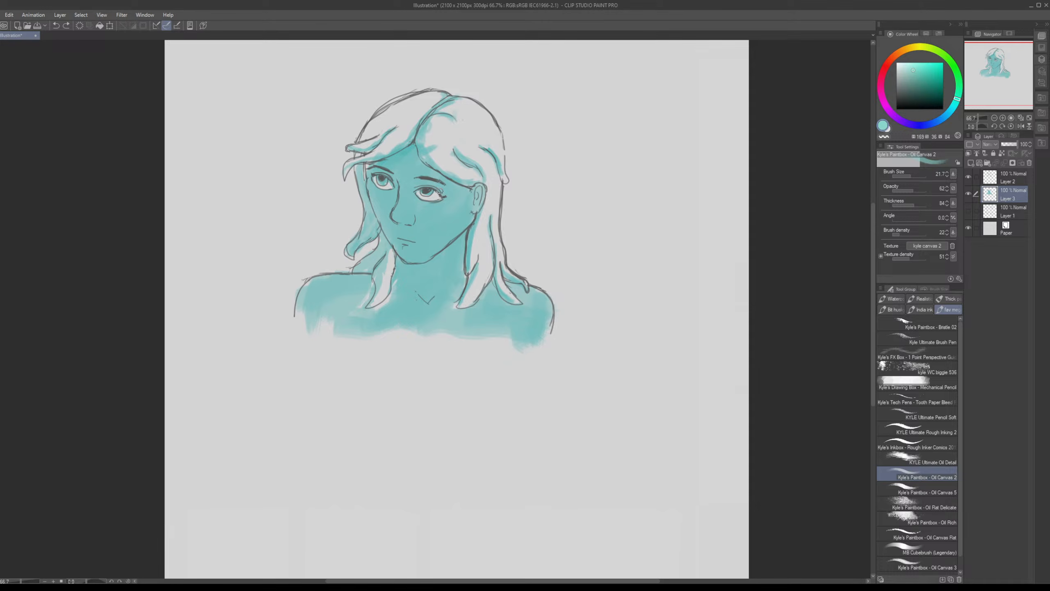
click(432, 220)
drag(911, 175, 915, 174)
drag(424, 179, 465, 185)
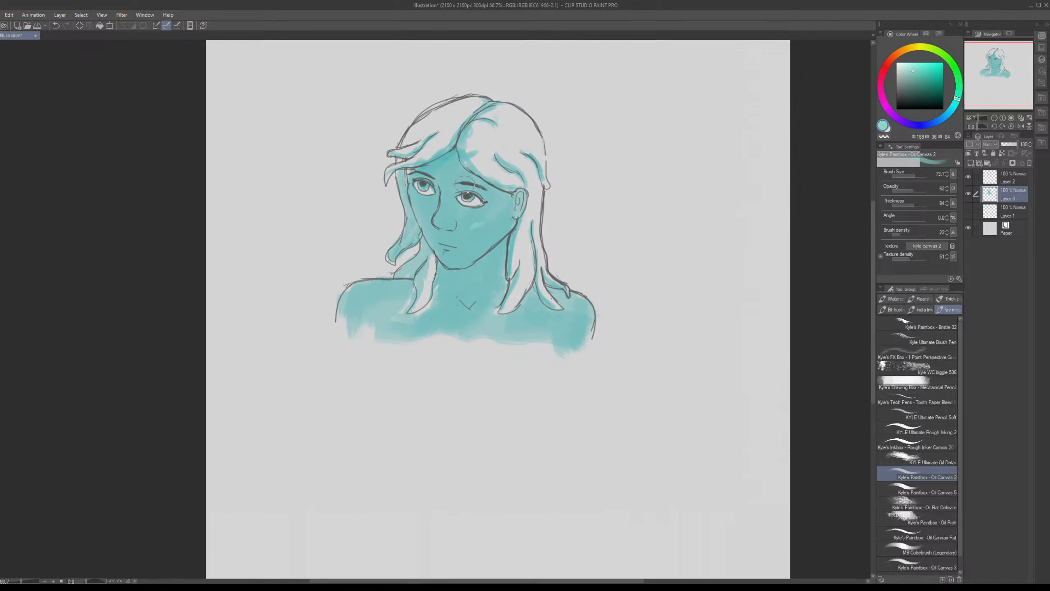
mouse_move(471, 223)
mouse_down()
mouse_move(497, 247)
mouse_move(505, 219)
mouse_move(504, 233)
mouse_move(500, 224)
mouse_move(468, 247)
mouse_move(490, 241)
mouse_move(507, 280)
mouse_up()
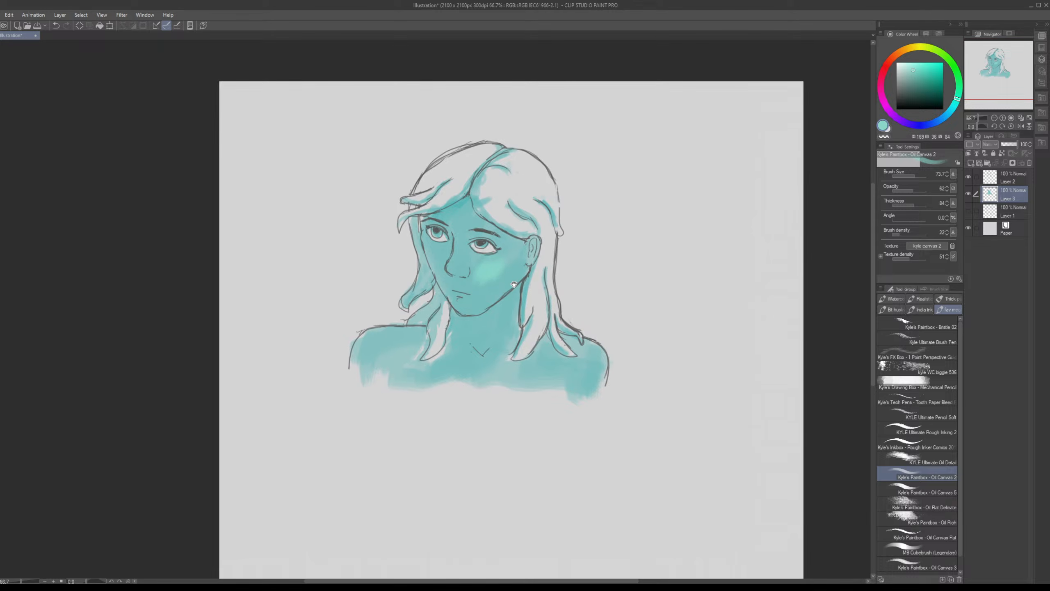
Step: Paint a green-teal highlight along the side of the nose bridge with the same brush
scroll(508, 281, up, 1)
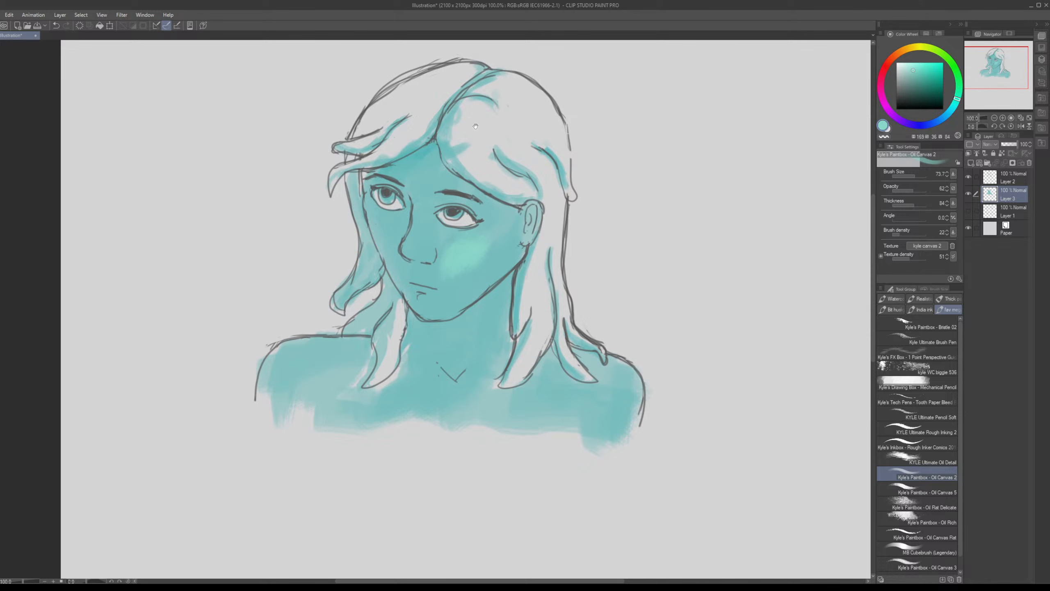
drag(475, 127, 494, 103)
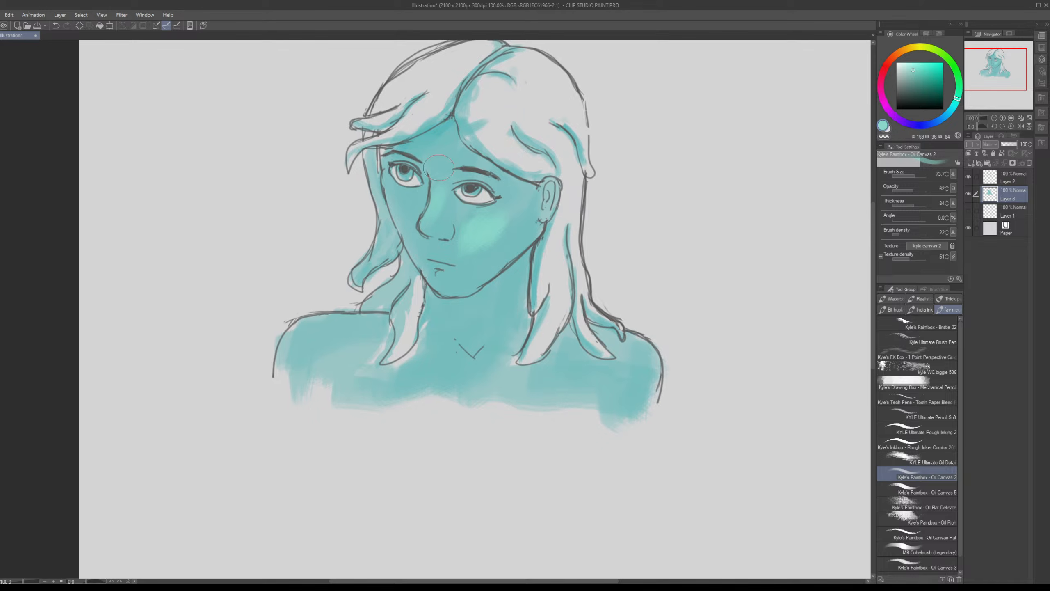
drag(435, 216, 439, 230)
scroll(471, 182, up, 3)
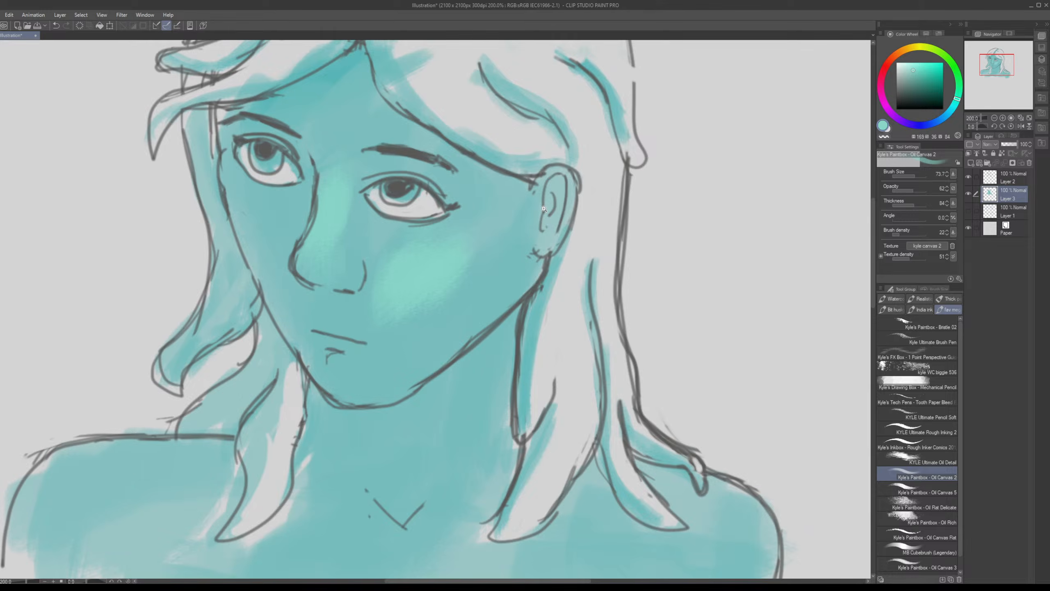
Step: Extend the green-teal highlight on the near cheek up beside the eye with Oil Canvas 2
scroll(542, 209, up, 3)
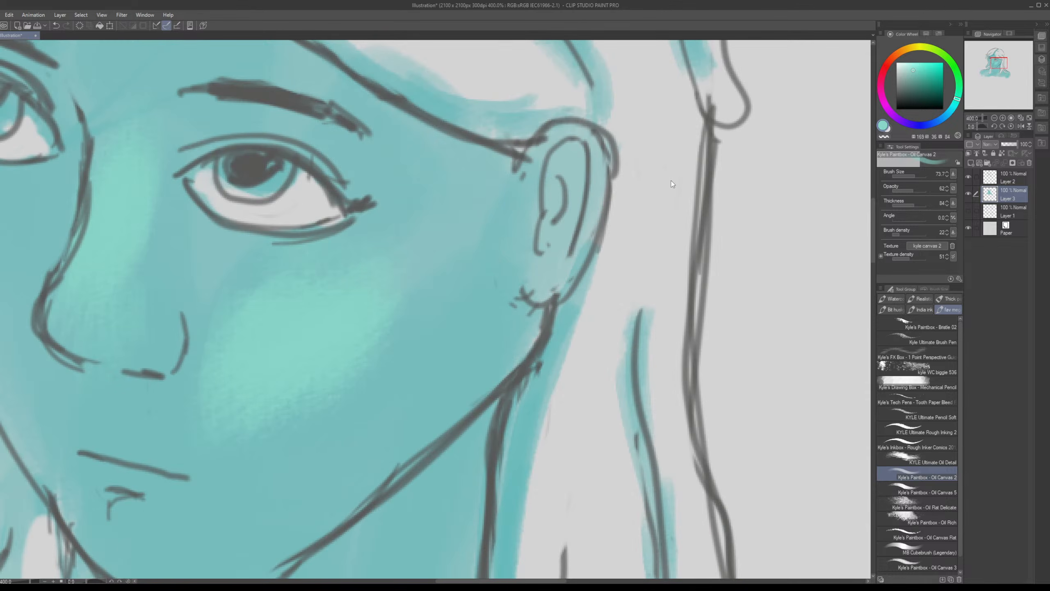
scroll(478, 270, down, 3)
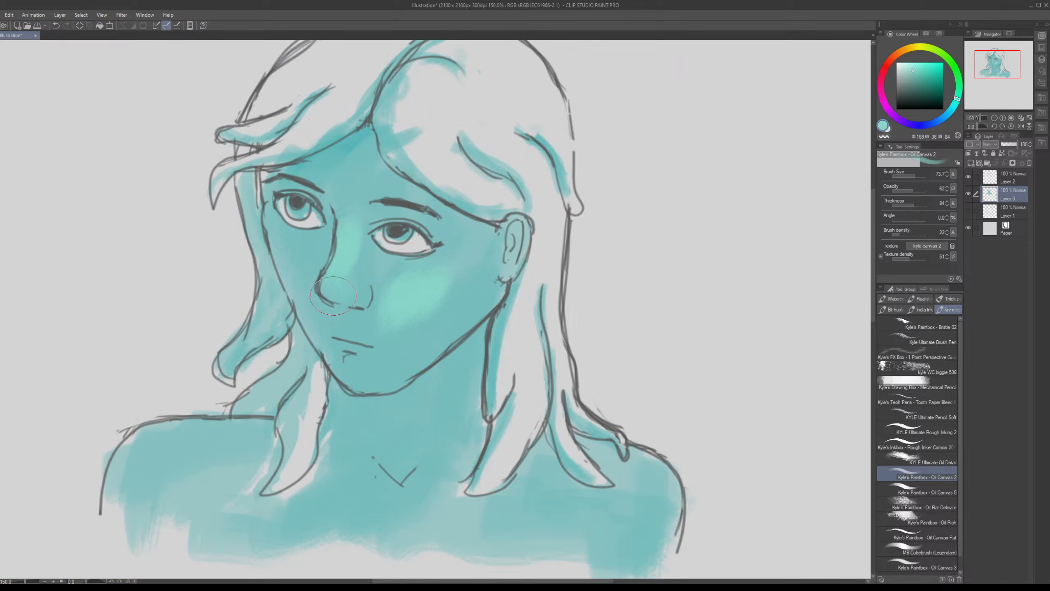
drag(445, 275, 453, 245)
scroll(454, 245, down, 1)
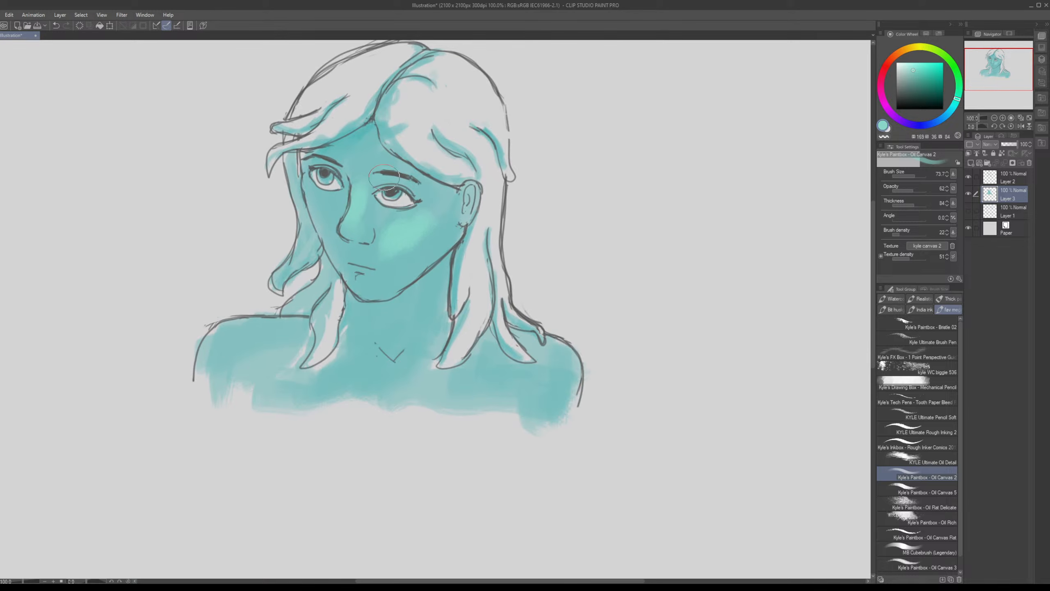
drag(416, 186, 444, 221)
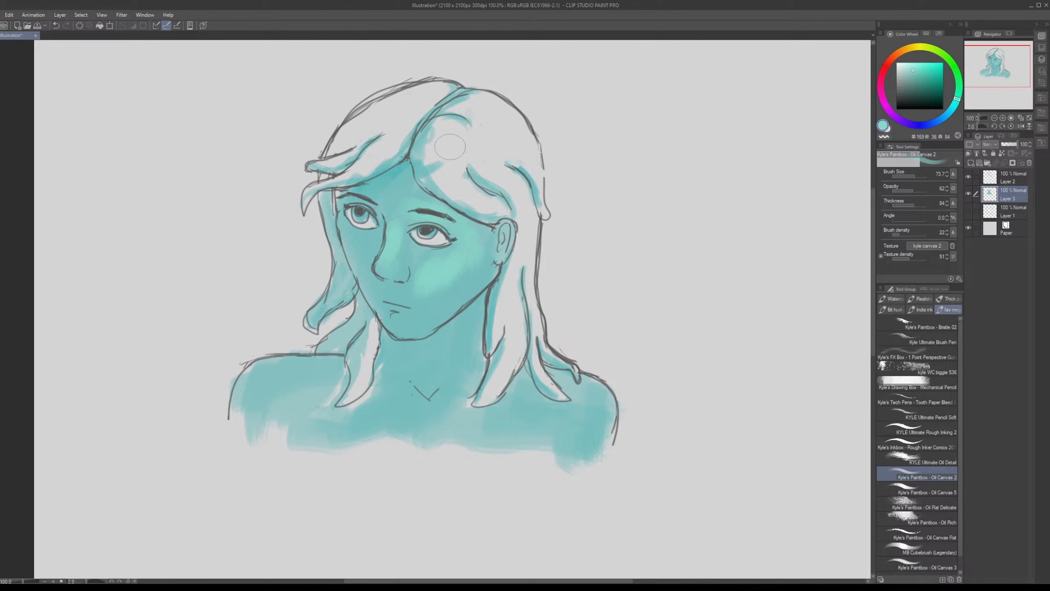
drag(450, 147, 464, 170)
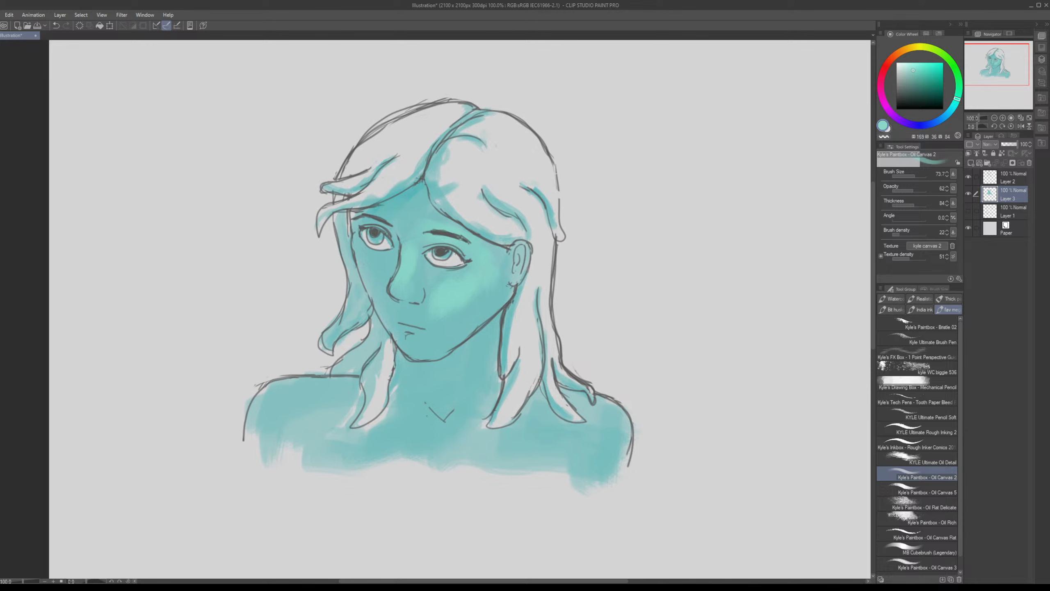
Step: Paint green-teal test swatches on the empty canvas beside the portrait with the Hard airbrush at size 94.1 and maximum hardness
key(b)
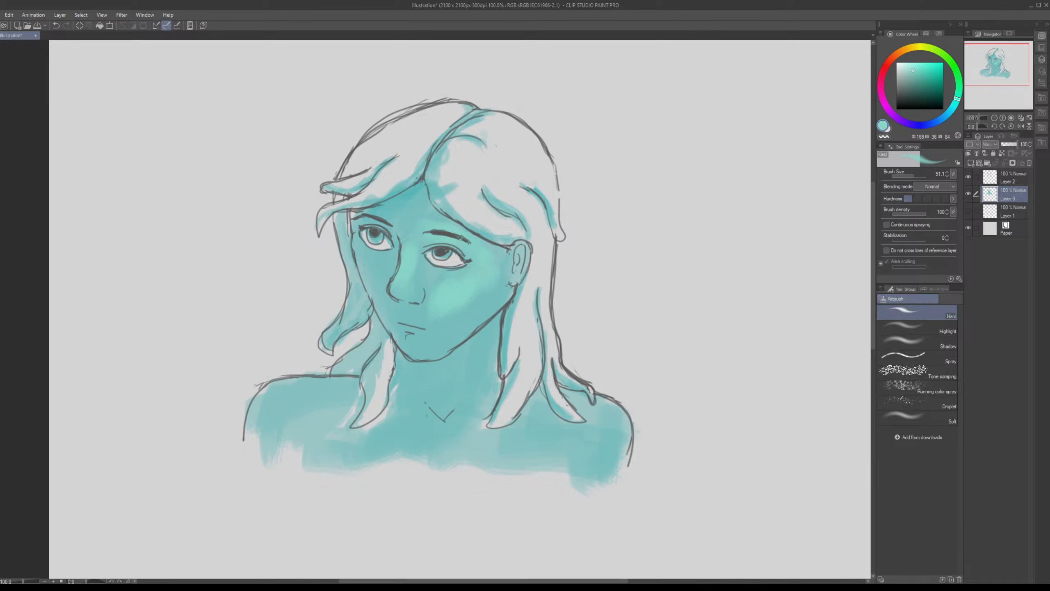
mouse_move(907, 176)
mouse_down()
mouse_move(925, 177)
mouse_move(915, 177)
mouse_up()
click(943, 198)
mouse_move(697, 125)
mouse_down()
mouse_move(664, 140)
mouse_move(686, 210)
mouse_move(722, 228)
mouse_up()
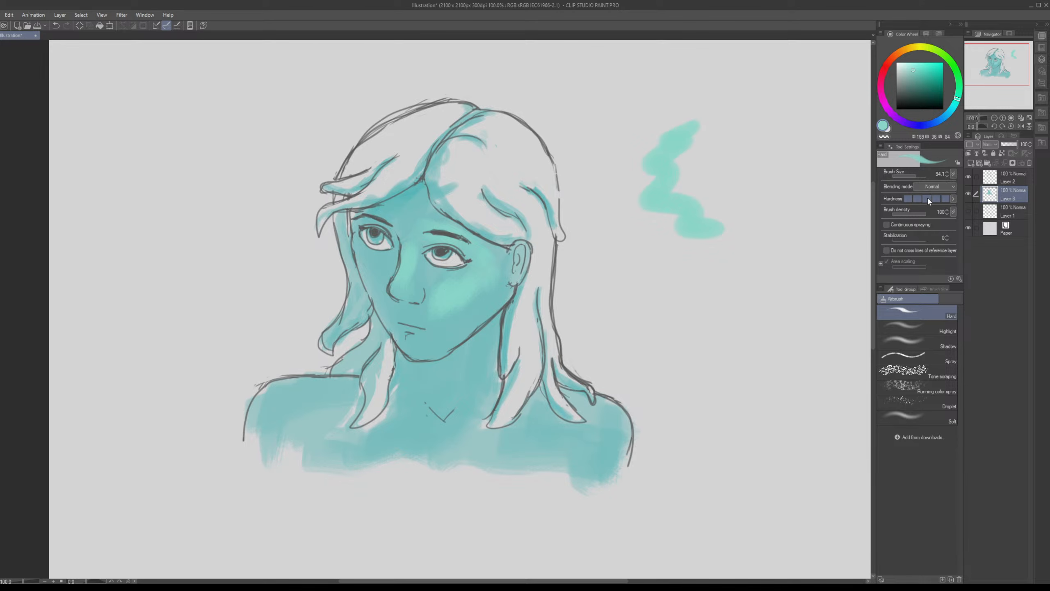
mouse_move(686, 153)
mouse_down()
mouse_move(563, 165)
mouse_move(614, 206)
mouse_move(568, 258)
mouse_move(589, 190)
mouse_move(533, 118)
mouse_up()
mouse_move(502, 92)
mouse_down()
mouse_move(498, 207)
mouse_move(523, 252)
mouse_up()
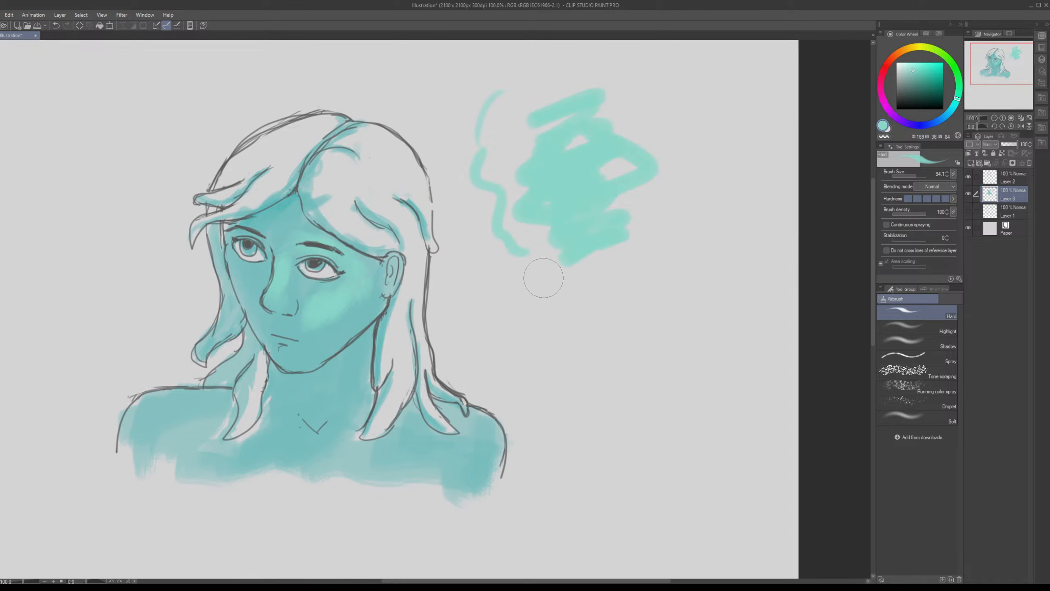
mouse_move(533, 294)
mouse_down()
mouse_move(540, 317)
mouse_move(610, 270)
mouse_up()
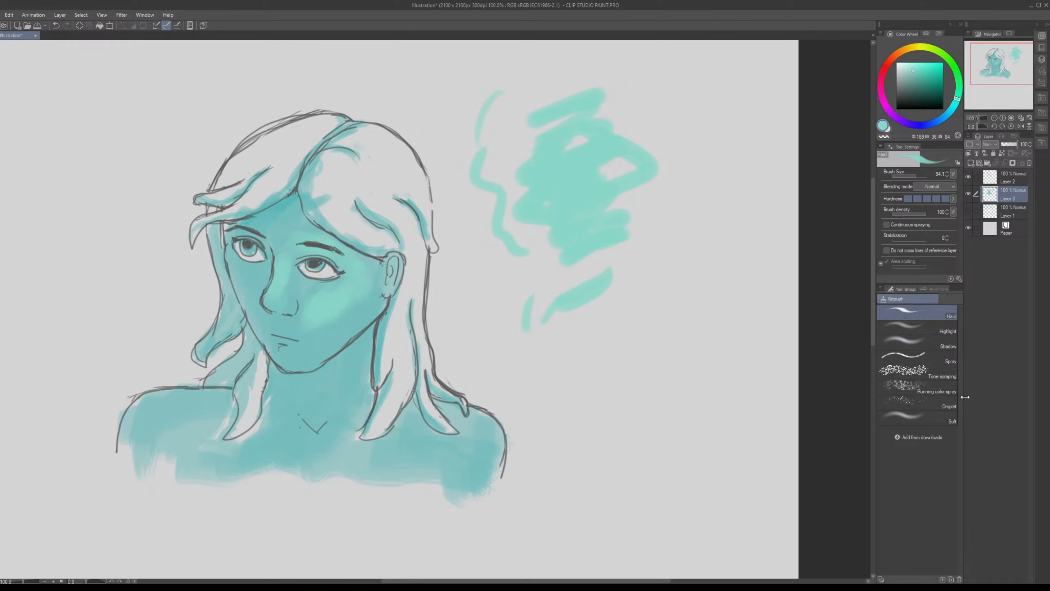
Step: Set up the Soft airbrush with size 2.4, medium hardness and a dark teal colour
click(926, 416)
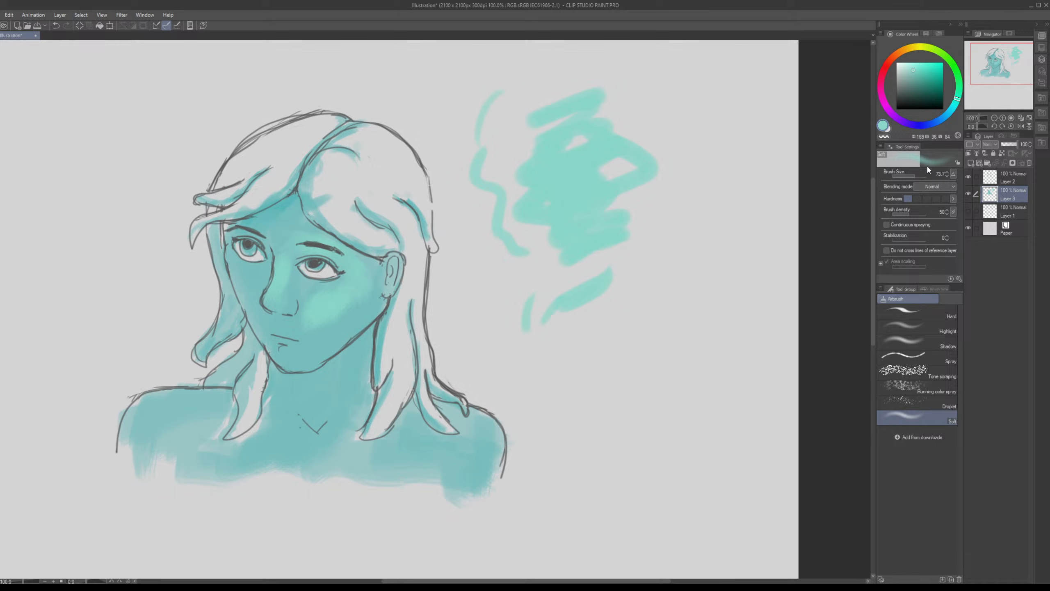
click(906, 175)
key(Down)
click(901, 175)
click(903, 176)
click(926, 199)
mouse_move(739, 127)
mouse_down()
mouse_move(718, 158)
mouse_move(705, 247)
mouse_up()
key(ctrl+z)
click(700, 194)
Step: Try several thin dark teal lines with the Soft airbrush beside the swatches, undoing each one
drag(661, 201, 749, 168)
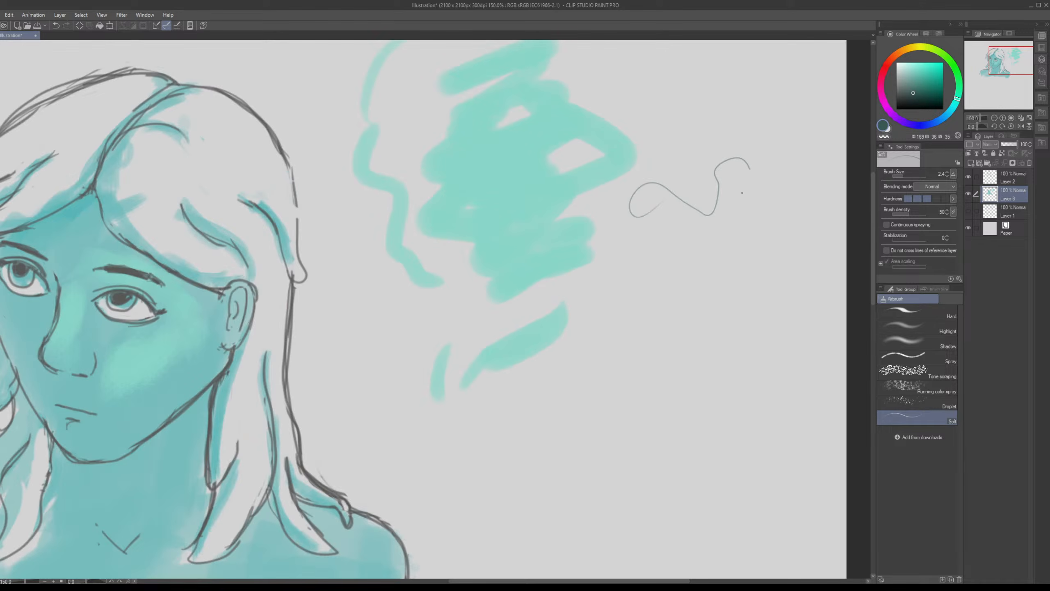
key(ctrl+z)
mouse_move(716, 199)
mouse_down()
mouse_move(503, 260)
mouse_move(515, 244)
mouse_move(502, 227)
mouse_up()
key(ctrl+z)
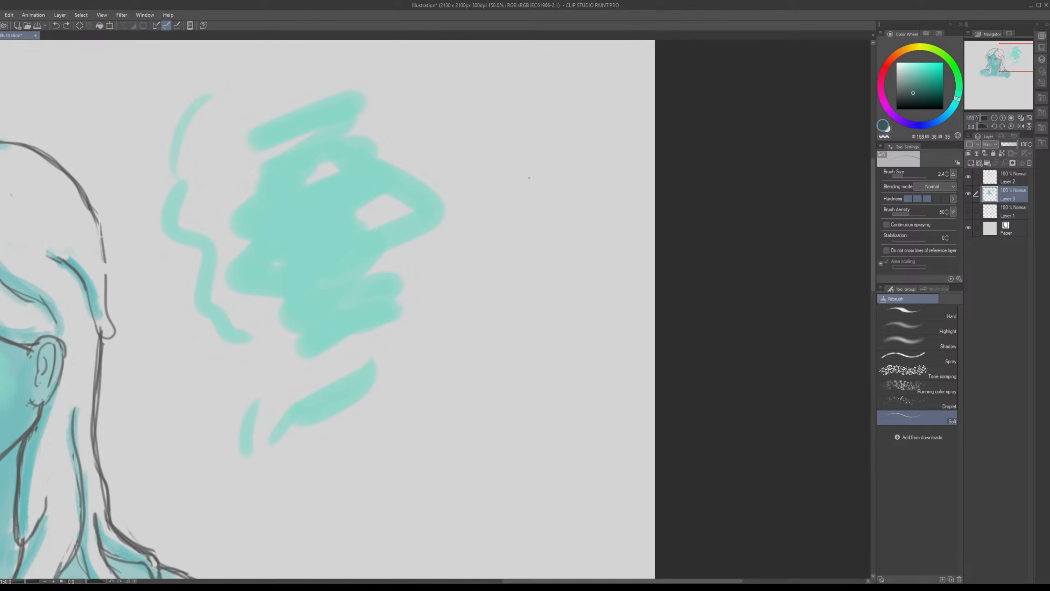
drag(449, 252, 567, 175)
key(ctrl+z)
mouse_move(489, 154)
mouse_down()
mouse_move(487, 231)
mouse_move(535, 176)
mouse_up()
key(ctrl+z)
Step: Draw thin dark teal test lines beside the swatches and undo the last stroke
drag(451, 286, 508, 164)
drag(543, 241, 618, 177)
mouse_move(566, 143)
mouse_down()
mouse_move(531, 170)
mouse_move(483, 292)
mouse_up()
key(ctrl+z)
Step: Enlarge the Soft airbrush and draw short, thicker dark teal test strokes around the thin lines
ctrl+alt+click(508, 280)
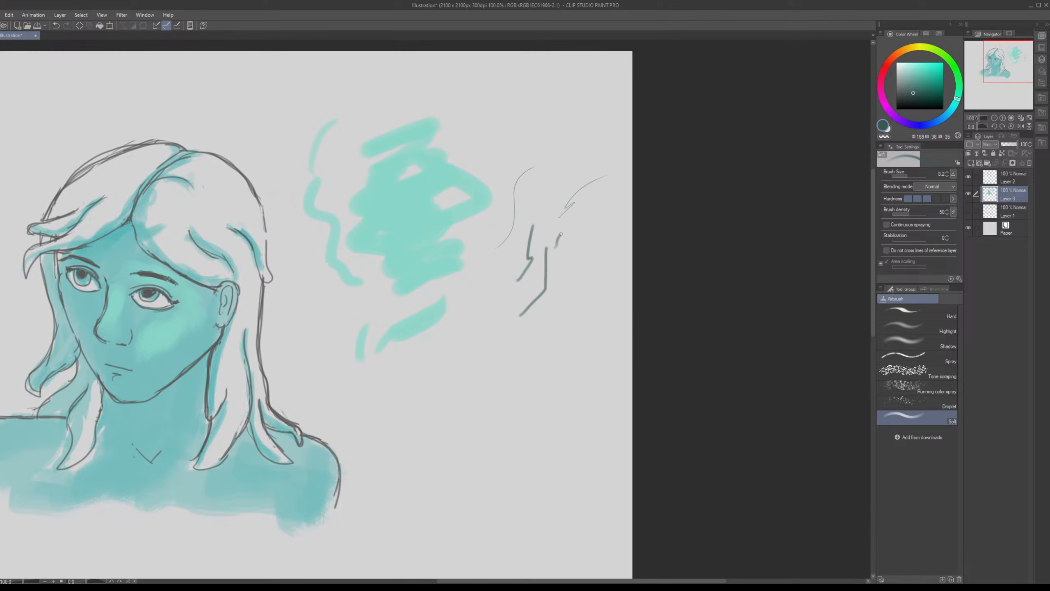
drag(556, 247, 569, 229)
drag(513, 135, 512, 172)
drag(531, 168, 512, 194)
drag(511, 137, 515, 195)
drag(531, 136, 554, 120)
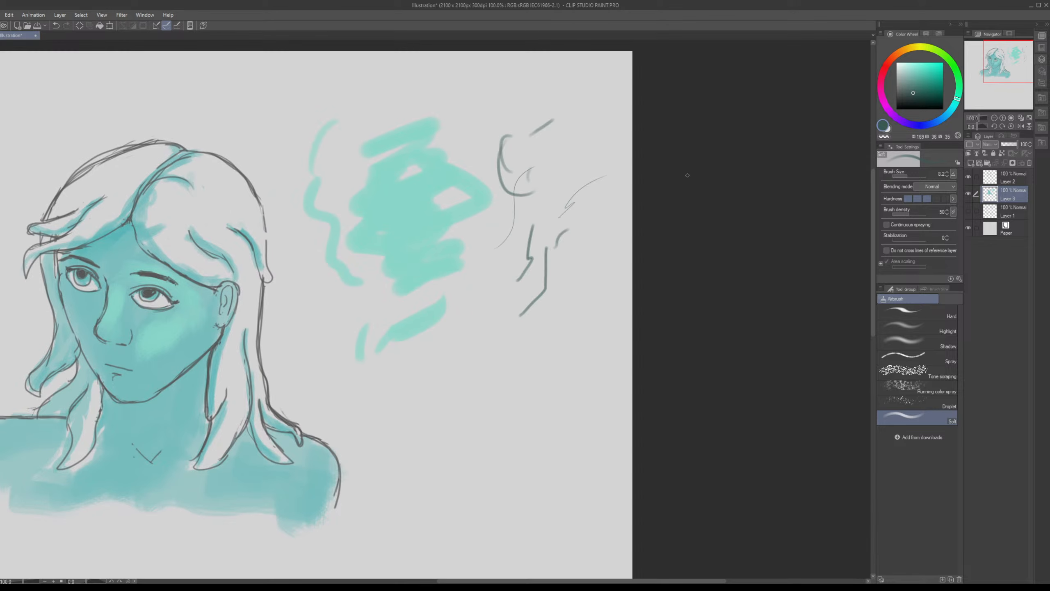
Step: Scribble dark teal test lines over the sample strokes with the Mechanical pencil at size 7.2
key(p)
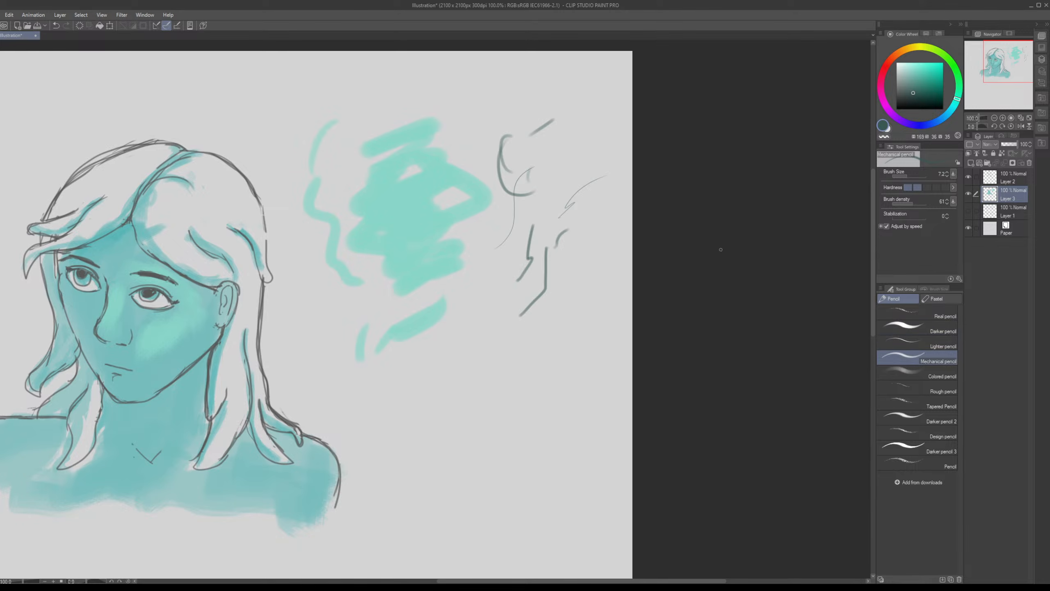
mouse_move(504, 172)
mouse_down()
mouse_move(577, 275)
mouse_move(504, 321)
mouse_move(494, 259)
mouse_move(517, 309)
mouse_move(494, 343)
mouse_move(491, 311)
mouse_move(518, 282)
mouse_up()
drag(539, 234, 550, 293)
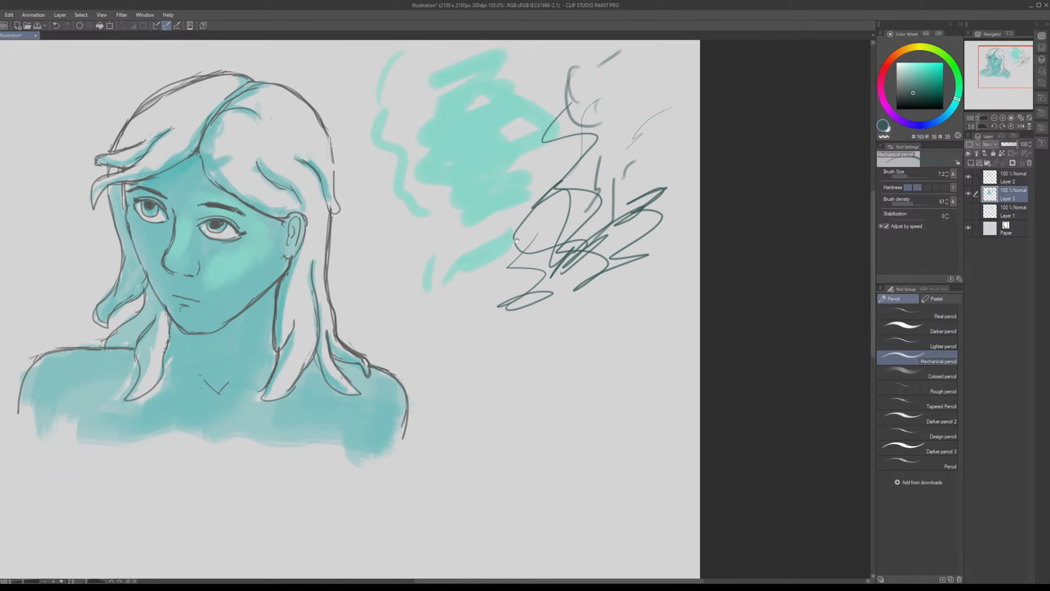
Step: Return to Oil Canvas 2, sample the cheek's green-teal and paint highlights on the forehead and temple
drag(517, 241, 558, 262)
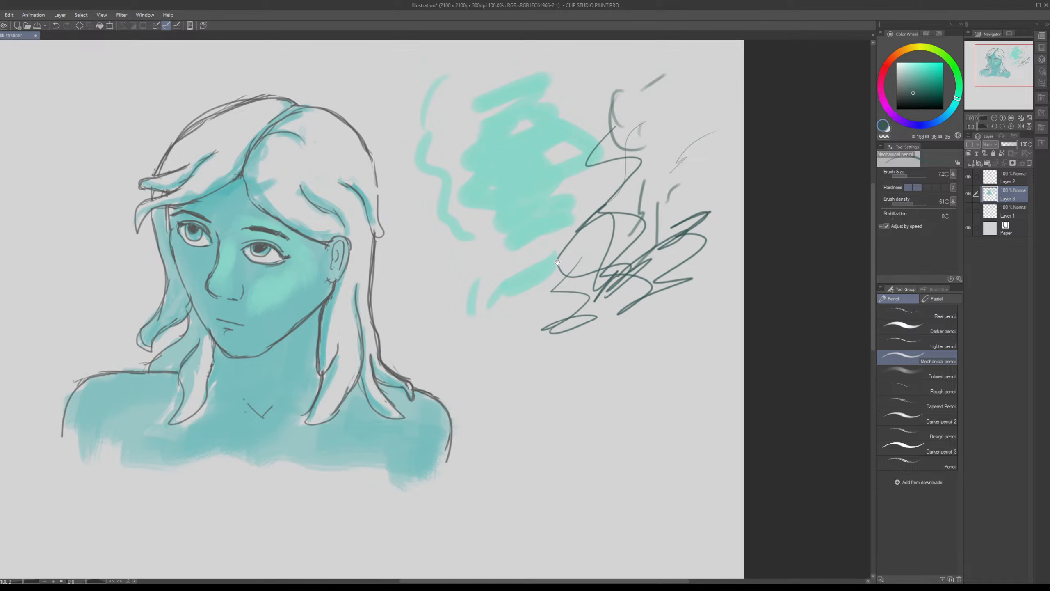
drag(453, 262, 639, 277)
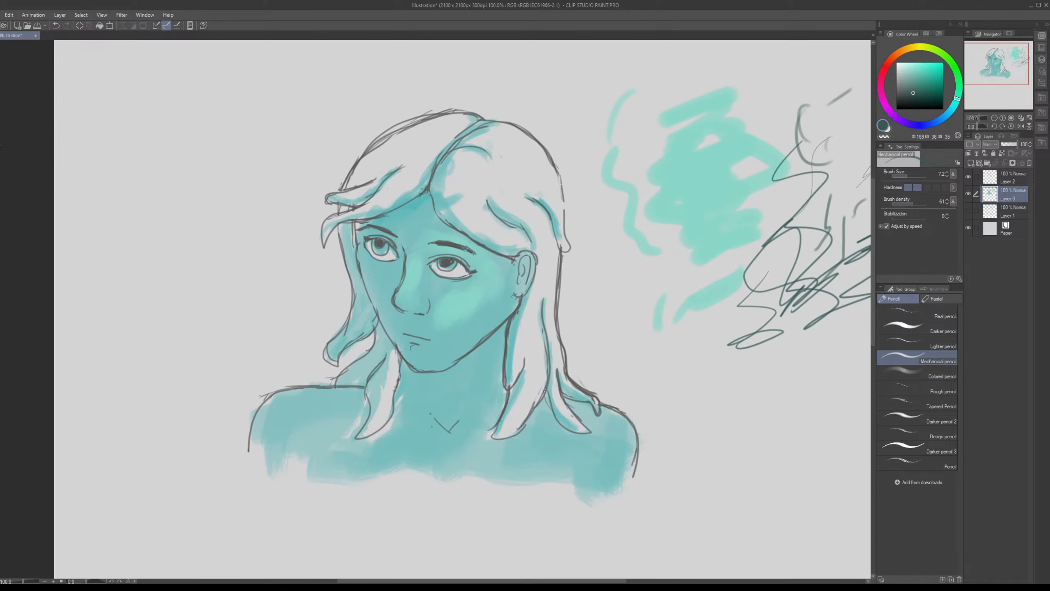
key(b)
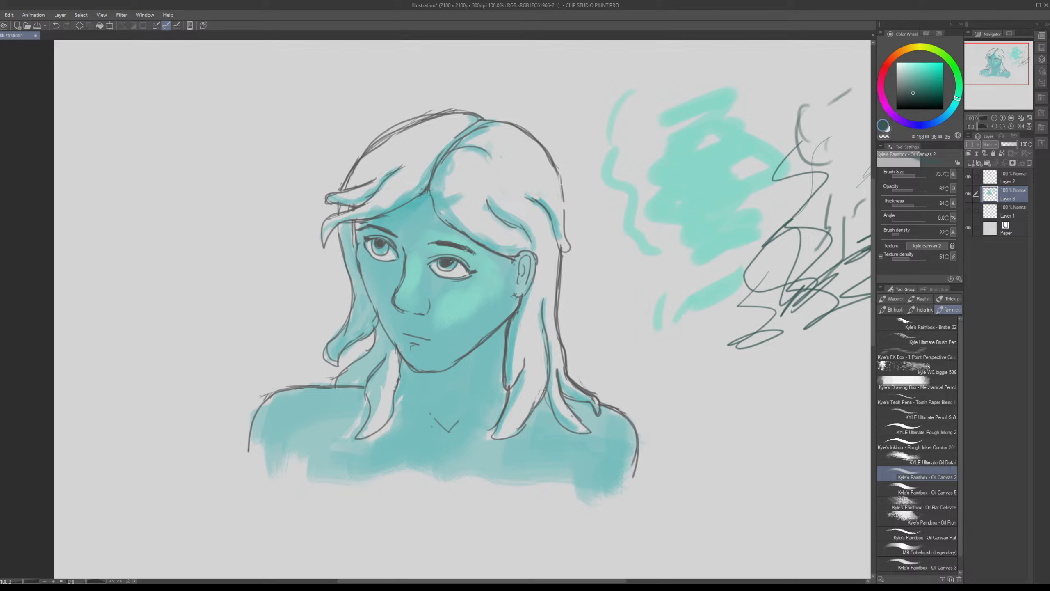
alt+click(455, 308)
mouse_move(455, 314)
mouse_down()
mouse_move(449, 294)
mouse_move(485, 269)
mouse_move(478, 260)
mouse_move(433, 295)
mouse_up()
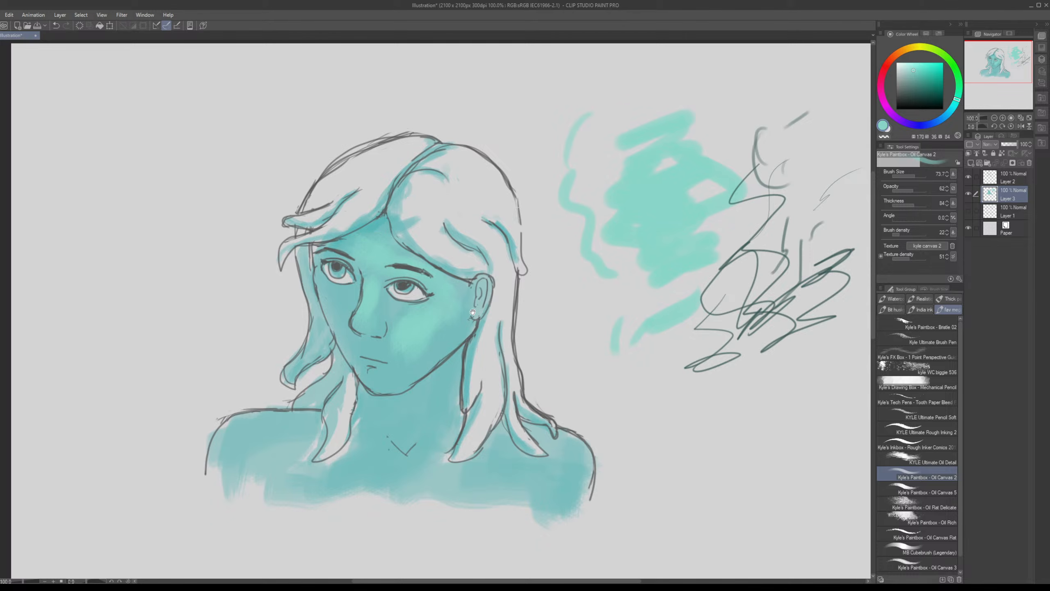
Step: Shift the sampled skin teal to a soft blue and block in the lips with Oil Canvas 2
mouse_move(471, 309)
mouse_down()
mouse_move(448, 250)
mouse_move(479, 194)
mouse_up()
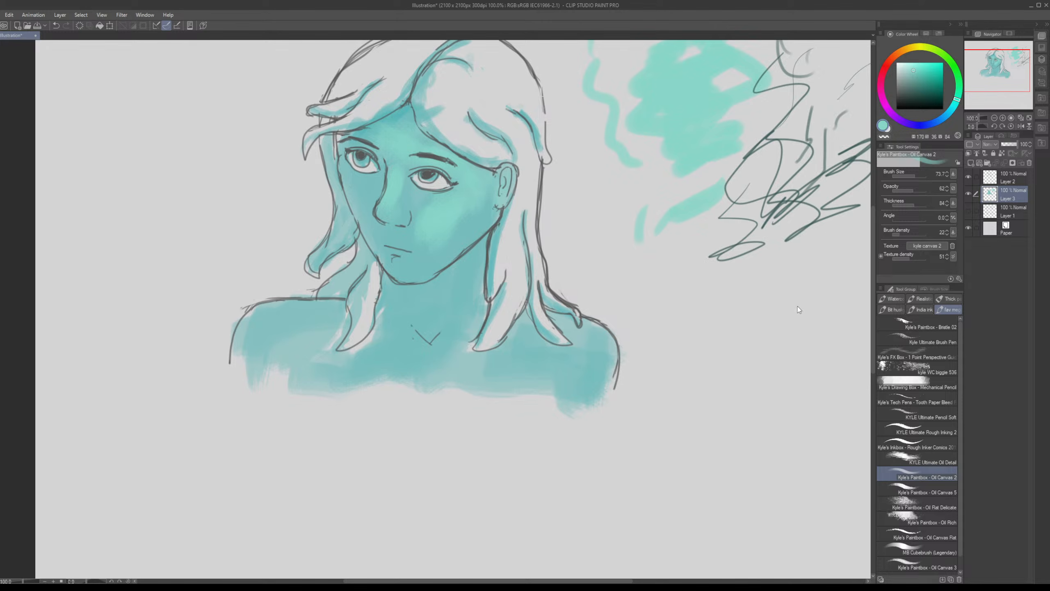
alt+click(422, 237)
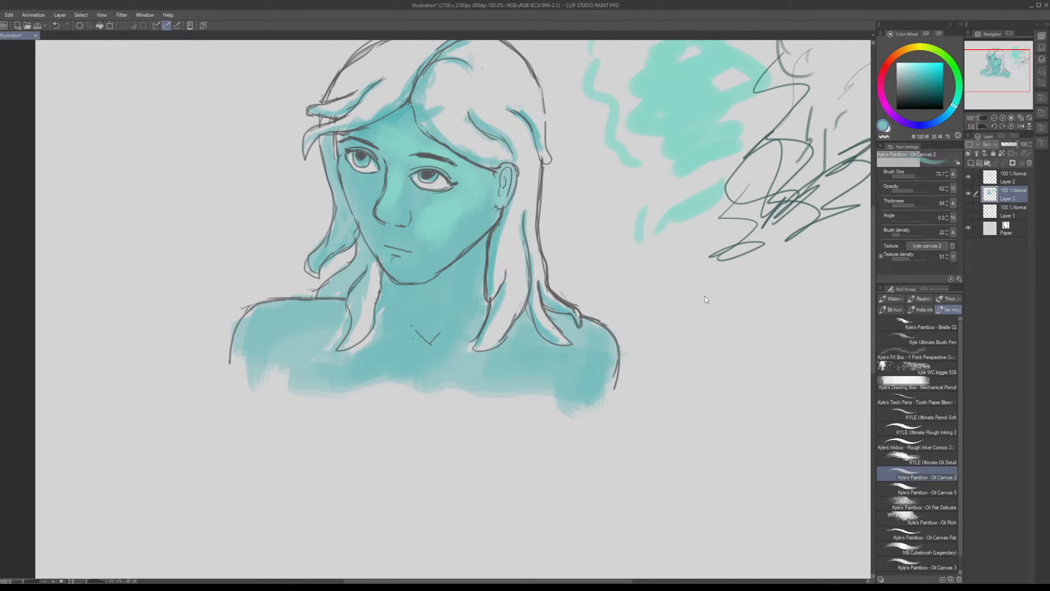
drag(954, 106, 938, 121)
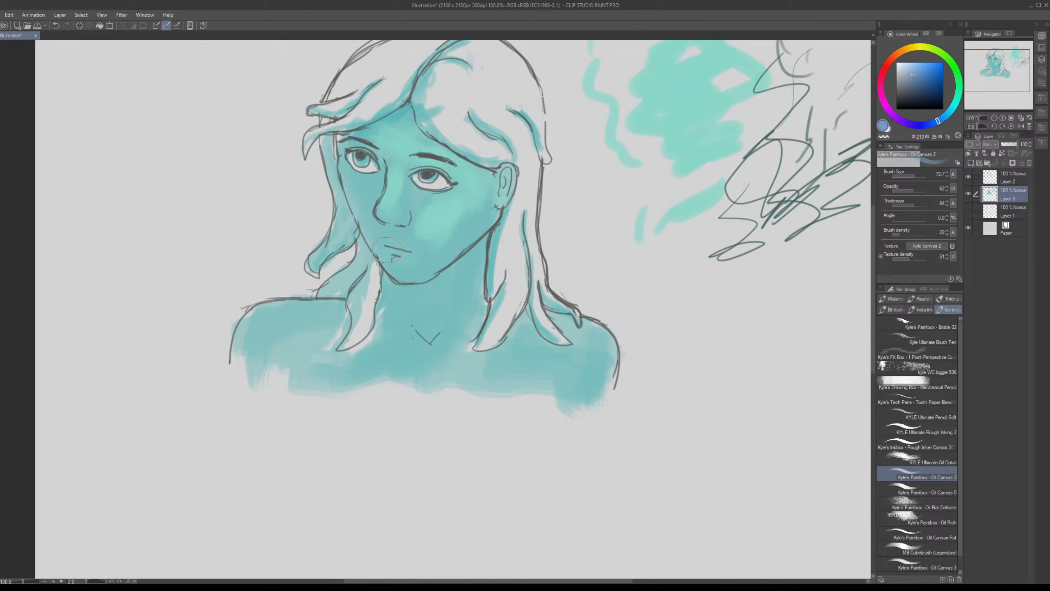
drag(387, 249, 409, 247)
alt+click(417, 244)
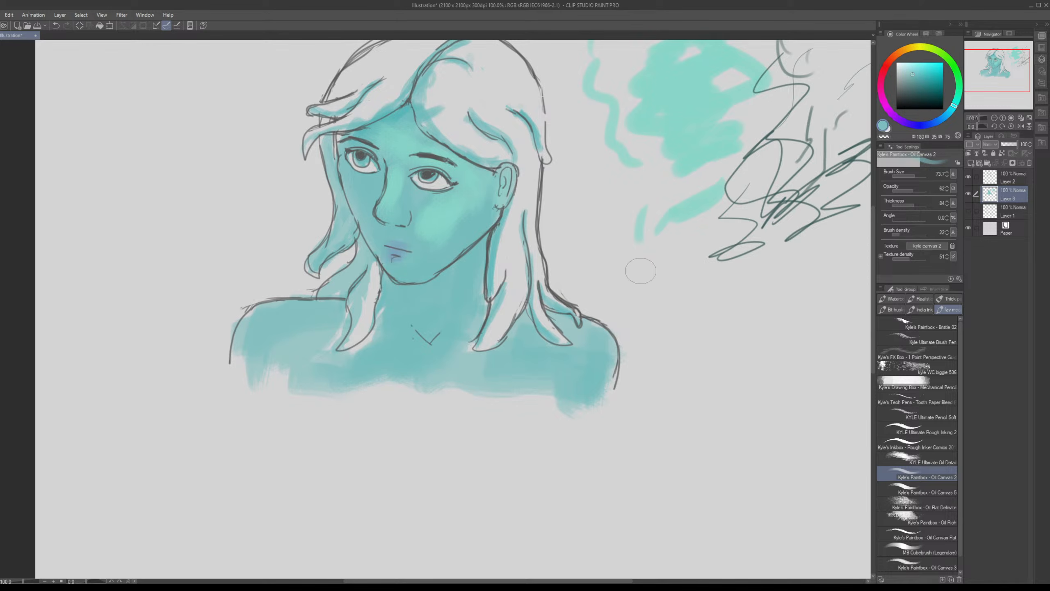
Step: Choose a muted reddish brown and paint it over the lips with Oil Canvas 2
alt+click(390, 250)
click(921, 81)
drag(886, 66, 891, 59)
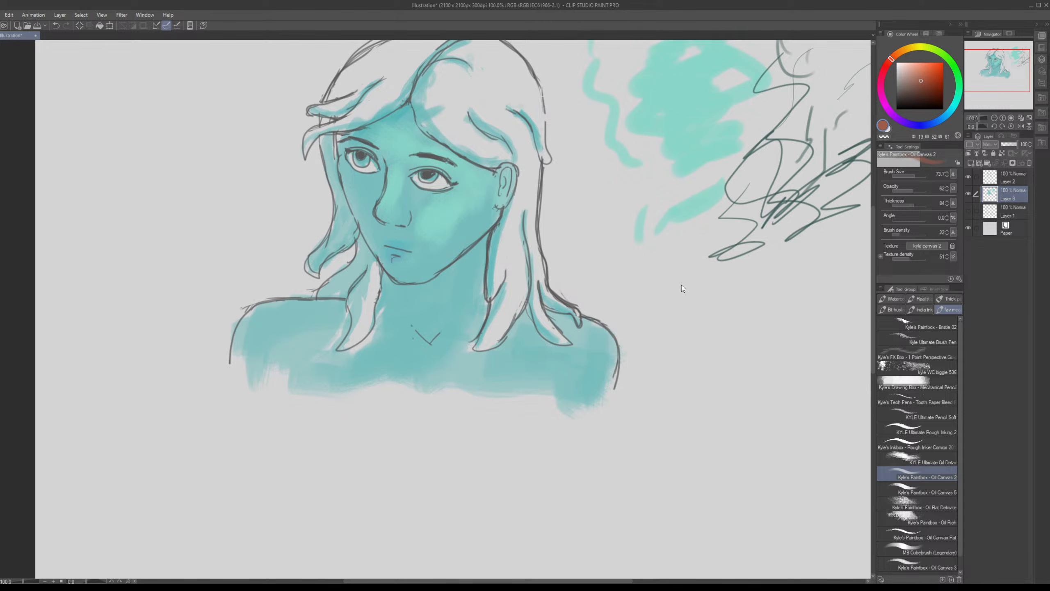
drag(403, 251, 384, 244)
Step: Sample the skin teal beside the mouth and trim the edges of the brown lips with a much smaller Oil Canvas 2 brush
alt+click(377, 237)
scroll(436, 245, up, 2)
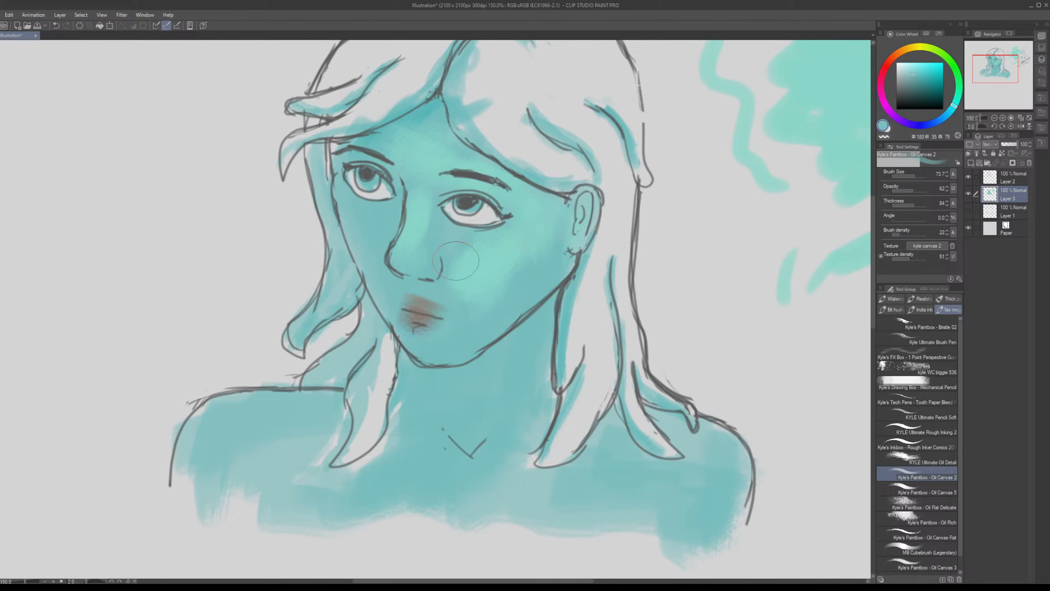
mouse_move(911, 174)
mouse_down()
mouse_move(887, 178)
mouse_move(911, 175)
mouse_up()
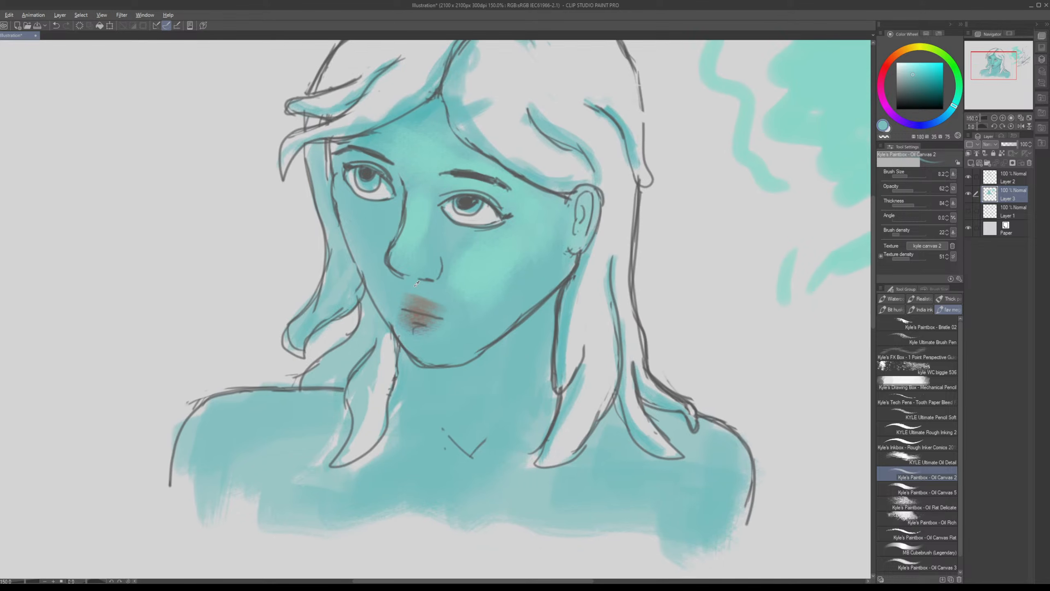
drag(425, 298, 390, 262)
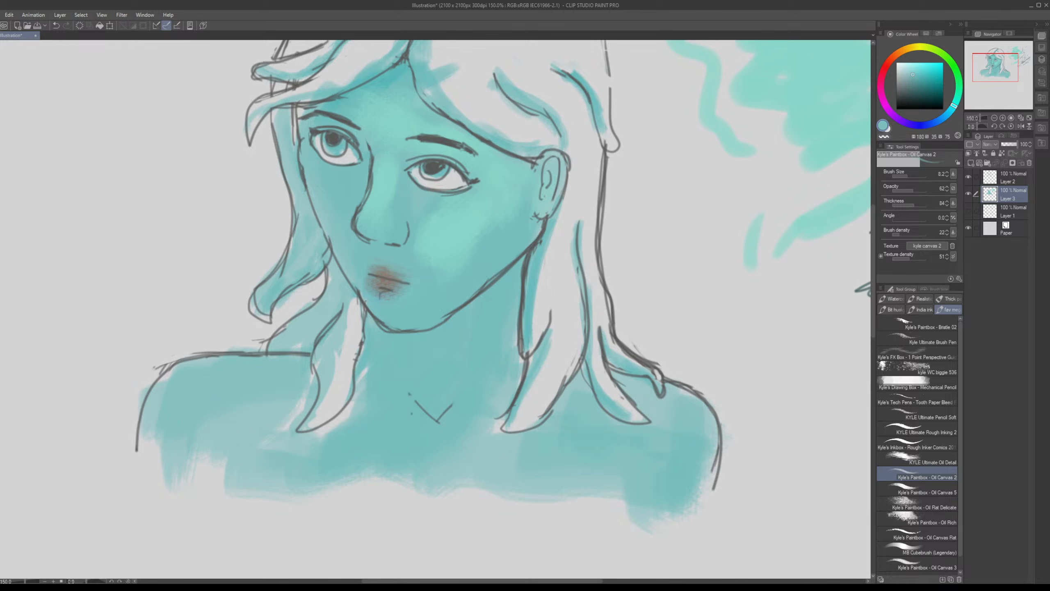
drag(403, 244, 389, 256)
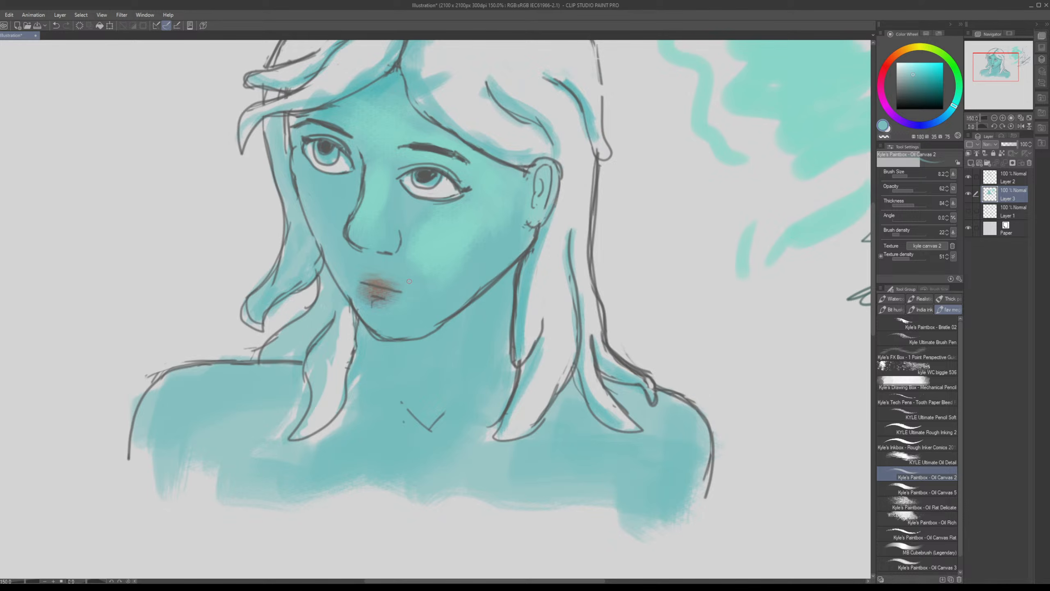
Step: Define the lip shape in reddish brown with the Soft airbrush, sampling the lip and surrounding skin colours
key(b)
alt+click(381, 316)
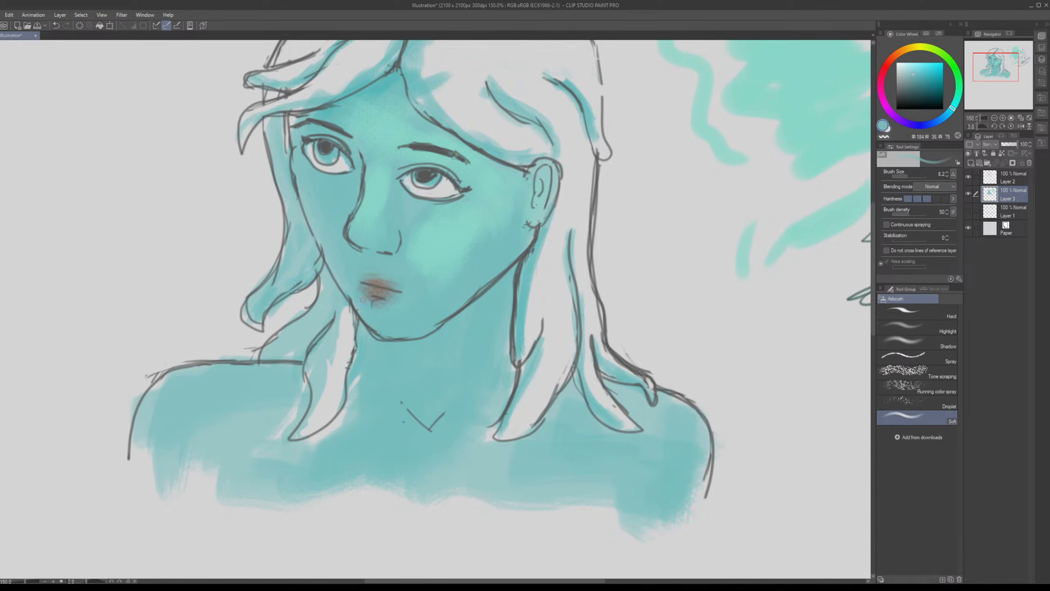
alt+click(374, 282)
mouse_move(369, 277)
mouse_down()
mouse_move(401, 290)
mouse_move(372, 292)
mouse_move(374, 282)
mouse_move(403, 292)
mouse_move(381, 279)
mouse_move(357, 313)
mouse_up()
alt+click(376, 285)
alt+click(357, 312)
alt+click(356, 313)
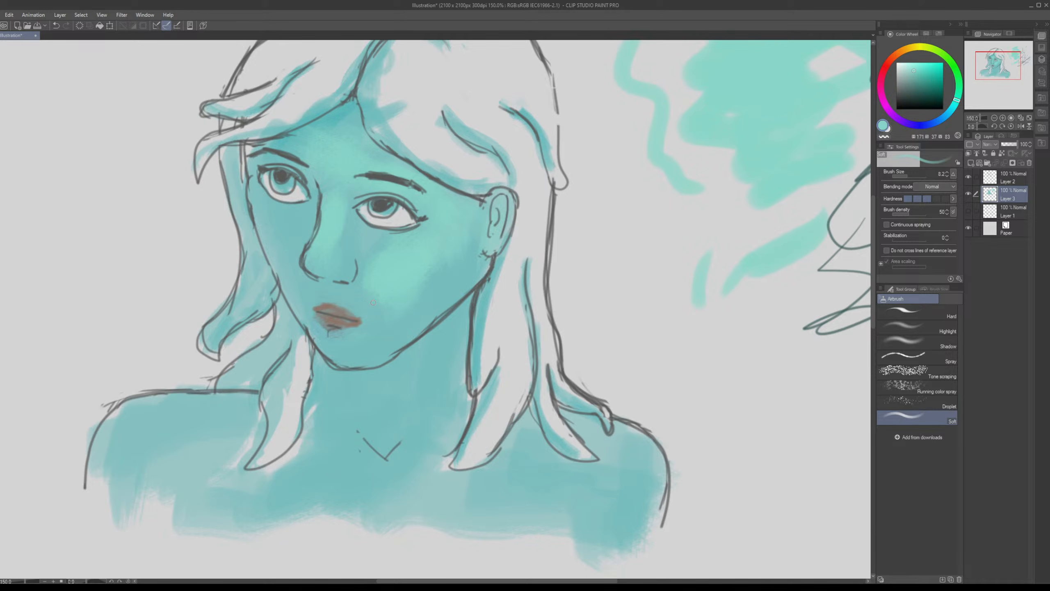
Step: Enlarge the Soft airbrush to about 17, sample the skin beside the mouth and paint over the brown lips
ctrl+alt+click(401, 332)
mouse_move(402, 332)
mouse_down()
mouse_move(432, 287)
mouse_move(400, 354)
mouse_up()
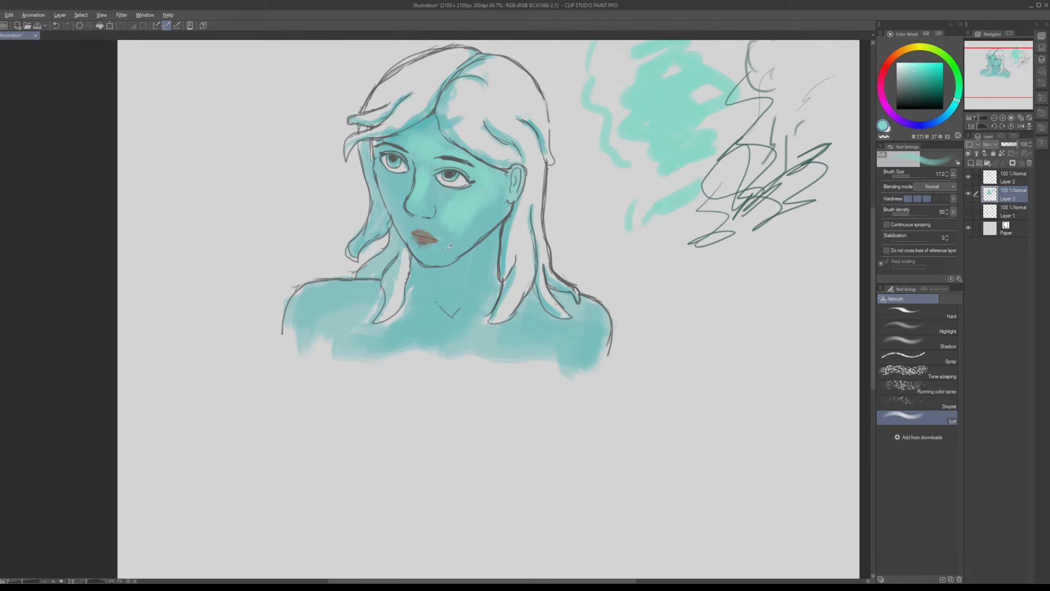
alt+click(437, 250)
mouse_move(441, 244)
mouse_down()
mouse_move(423, 243)
mouse_move(420, 231)
mouse_up()
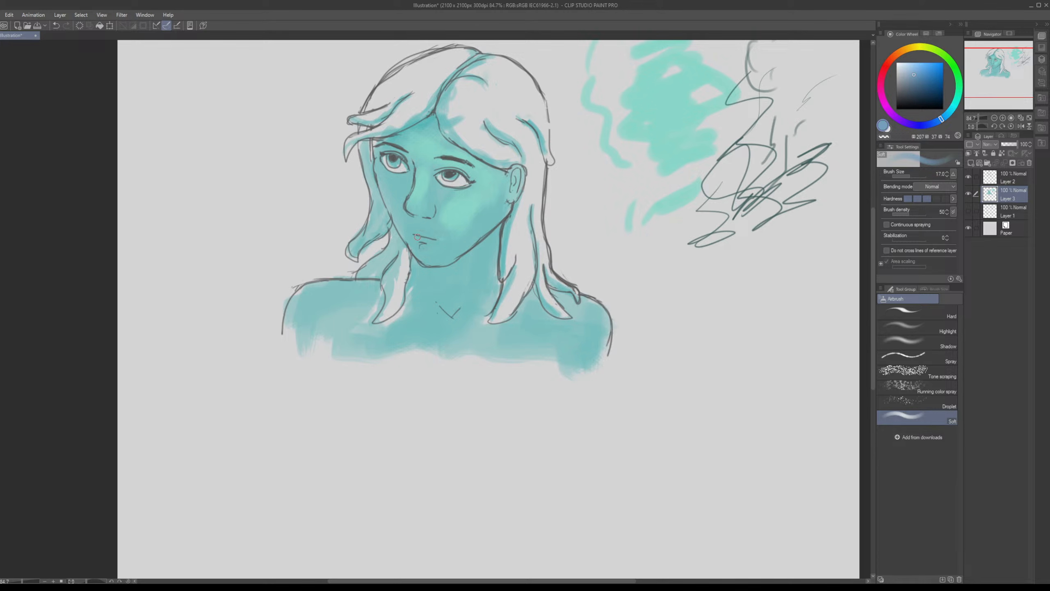
Step: Repaint the lips in soft blue with the Soft airbrush, and sample the green-teal skin above the mouth for Oil Canvas 2
mouse_move(414, 236)
mouse_down()
mouse_move(430, 243)
mouse_move(419, 231)
mouse_up()
key(b)
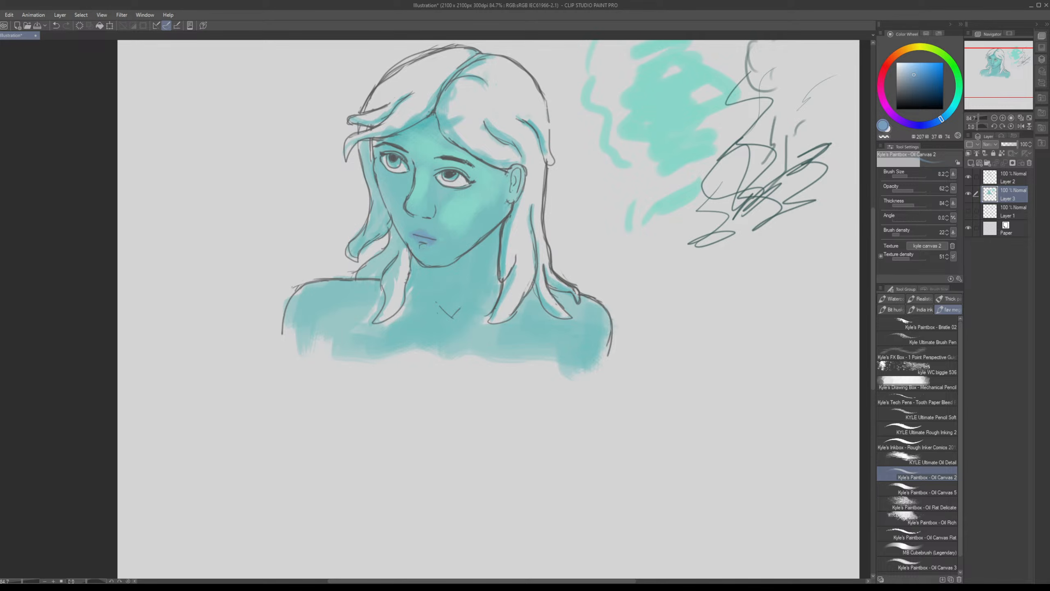
alt+click(430, 226)
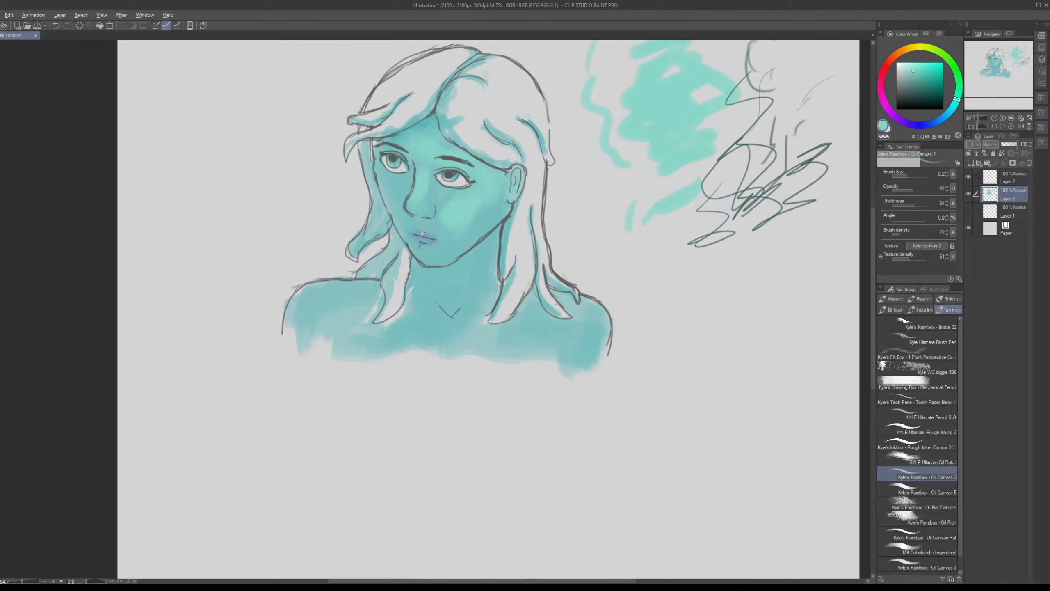
Step: Darken the lips in muted blue with Oil Canvas 2, sampling the lip and surrounding skin colours to shape their edges
alt+click(417, 233)
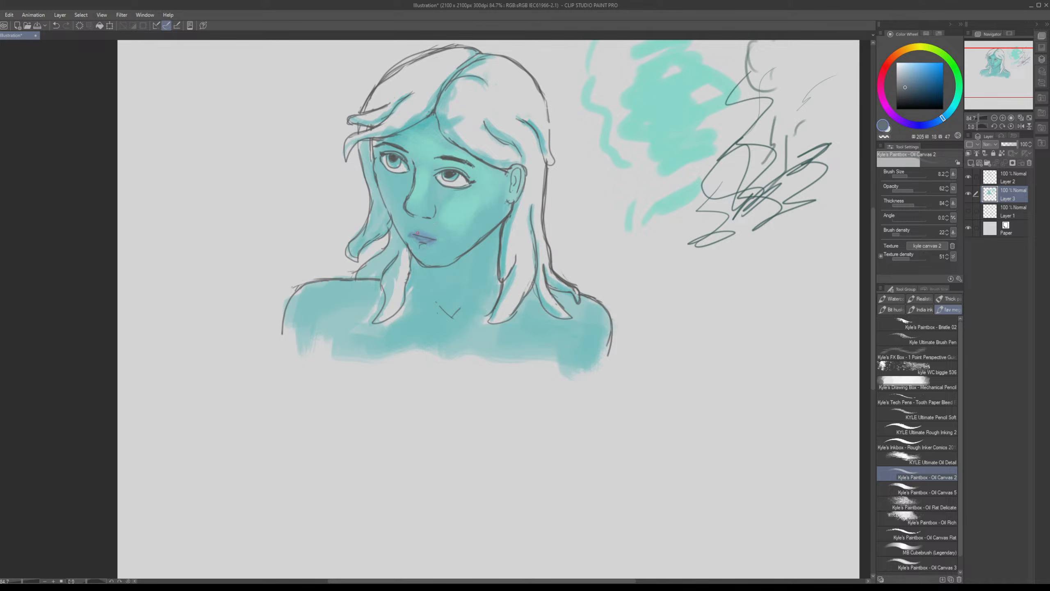
drag(417, 233, 423, 232)
alt+click(412, 234)
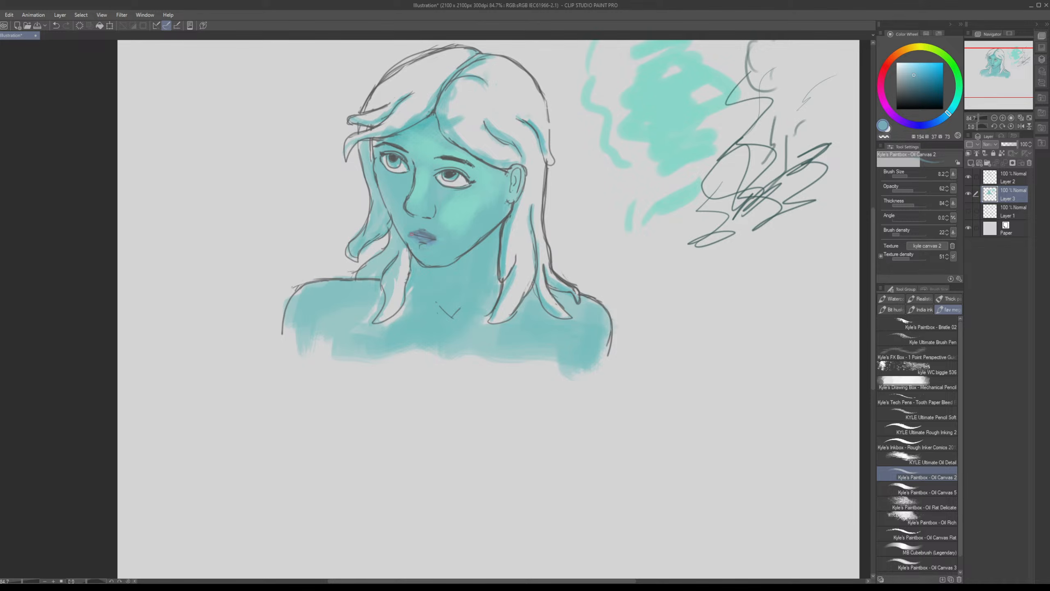
alt+click(432, 242)
drag(434, 236, 423, 233)
alt+click(423, 233)
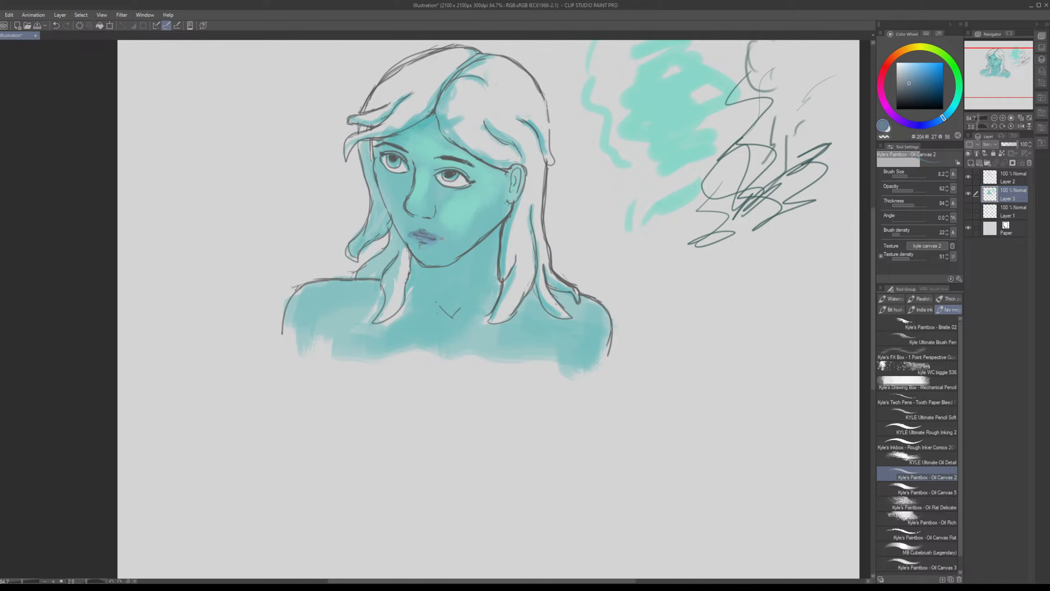
alt+click(442, 238)
alt+click(409, 235)
Step: Set Oil Canvas 2 to size 27.7 and opacity 84, sample the neck teal and paint over the blue lips
scroll(600, 234, right, 2)
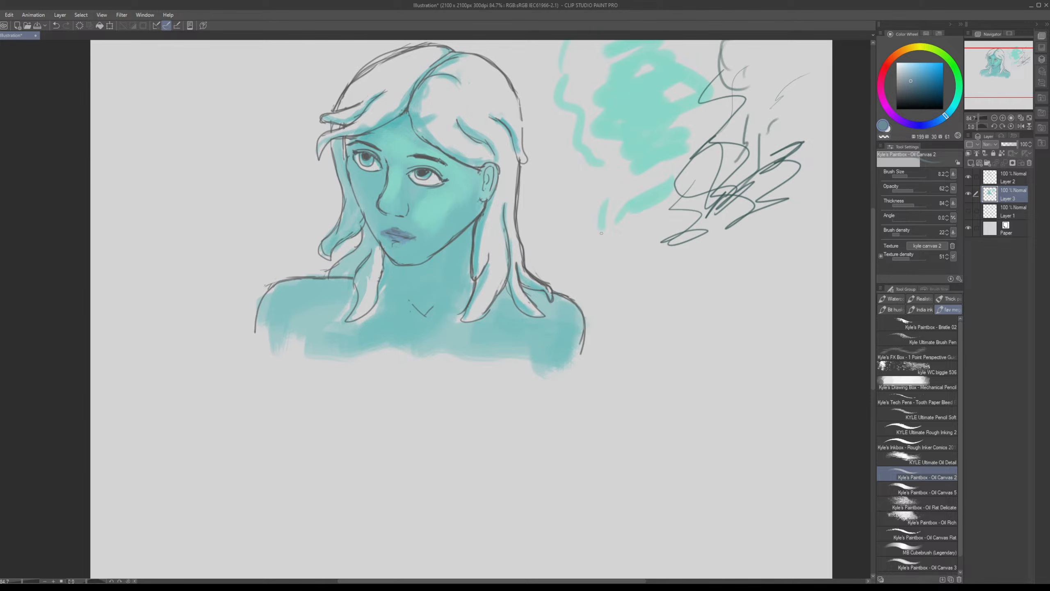
scroll(411, 346, up, 3)
scroll(412, 346, right, 2)
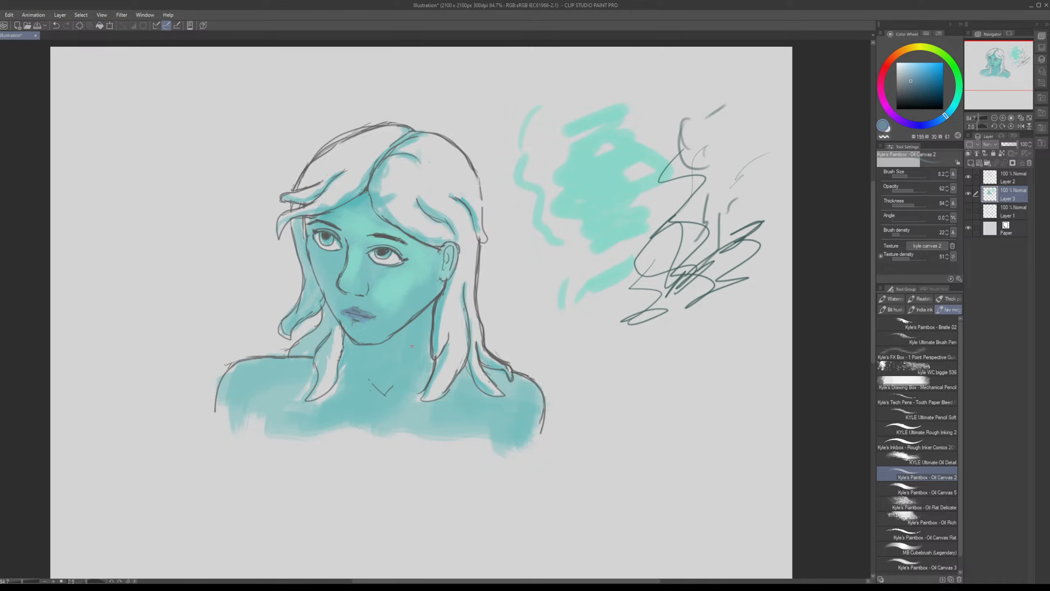
scroll(412, 346, up, 1)
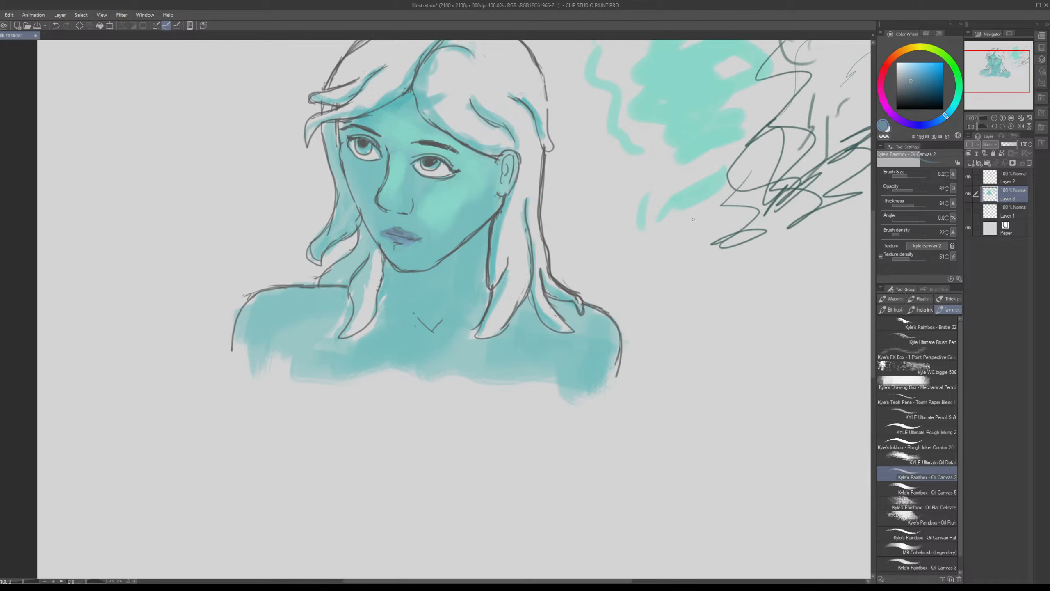
click(920, 190)
alt+click(434, 309)
click(912, 177)
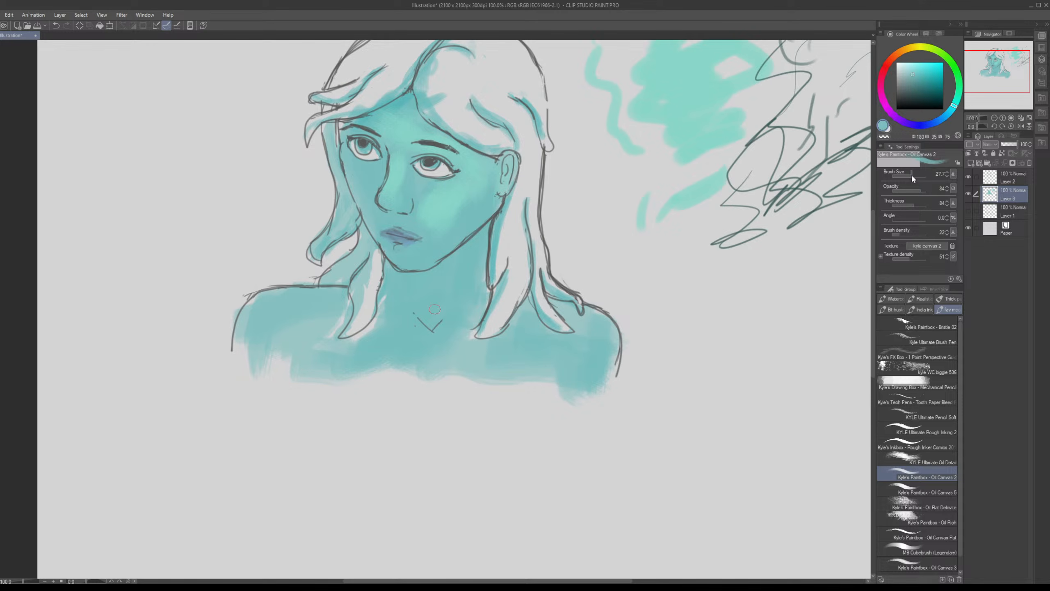
drag(384, 232, 416, 236)
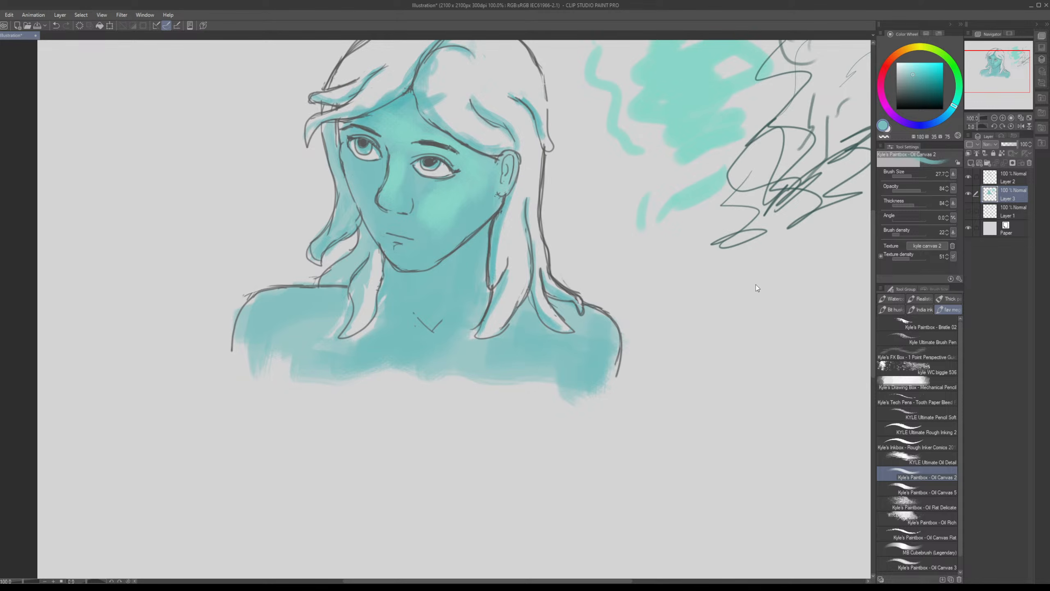
Step: Repaint the lips in soft blue with Oil Canvas 2, sampling shadow blue near the eye and skin teal around the mouth for the edges
alt+click(389, 231)
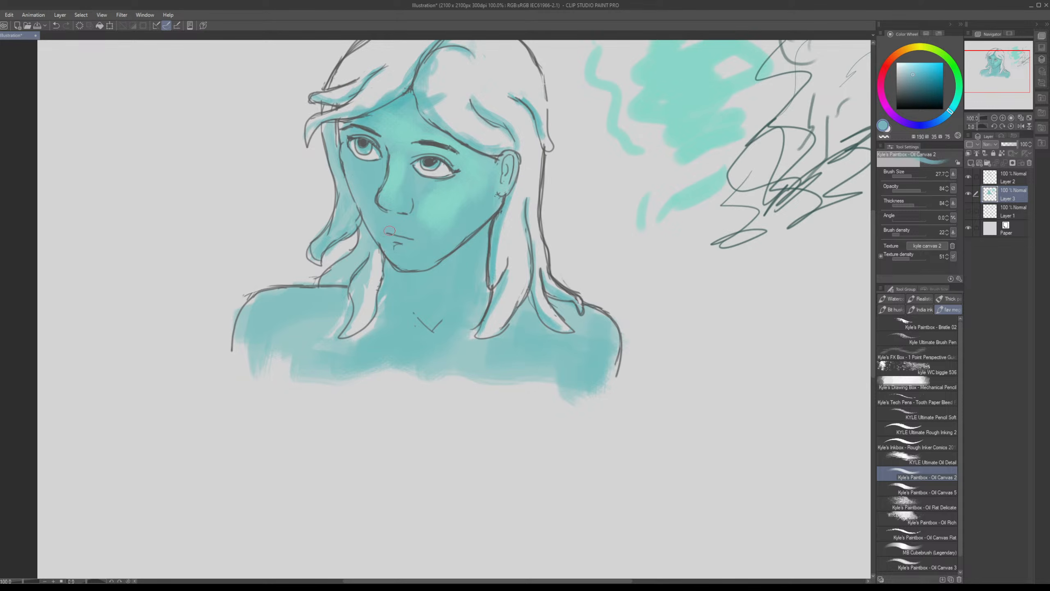
drag(389, 230, 458, 242)
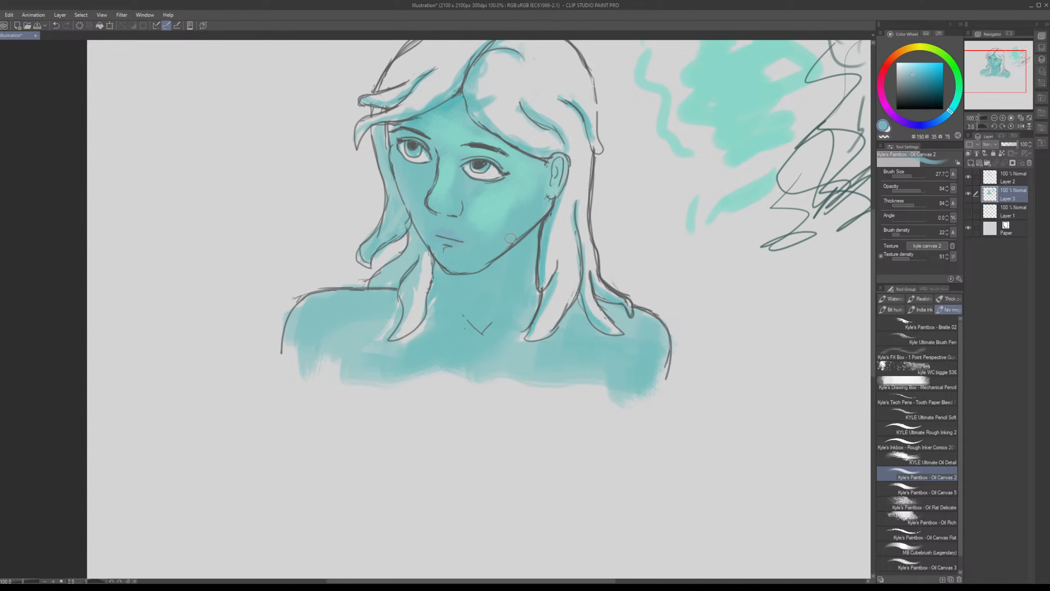
alt+click(429, 236)
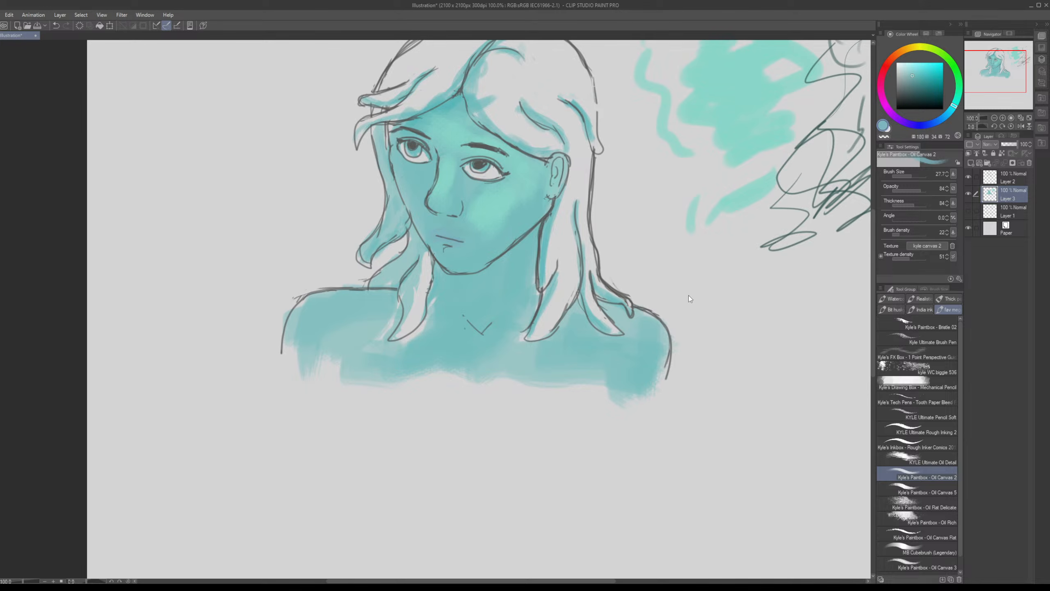
alt+click(474, 163)
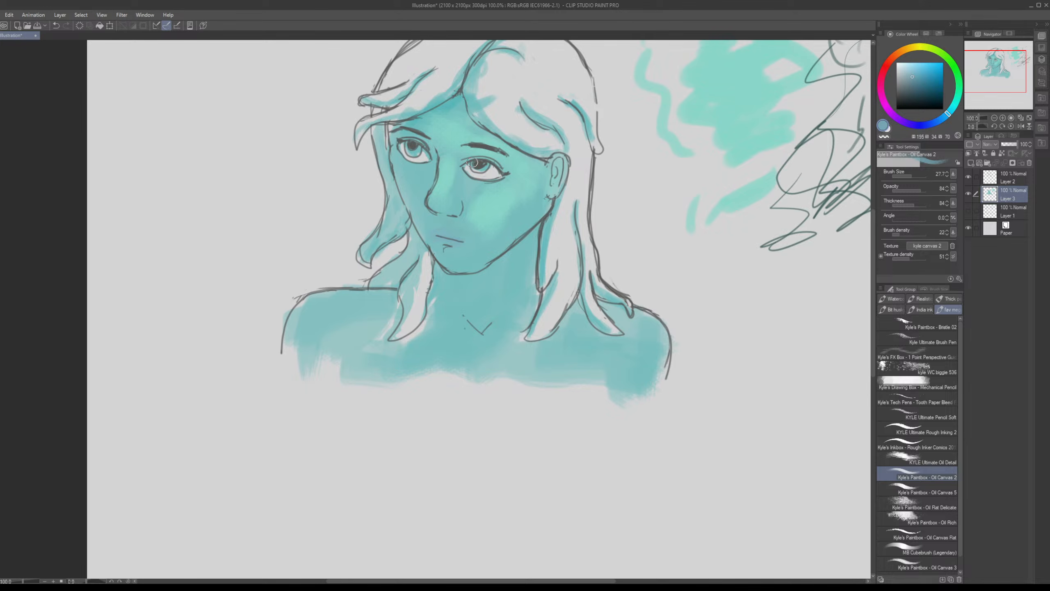
drag(460, 239, 441, 236)
alt+click(428, 238)
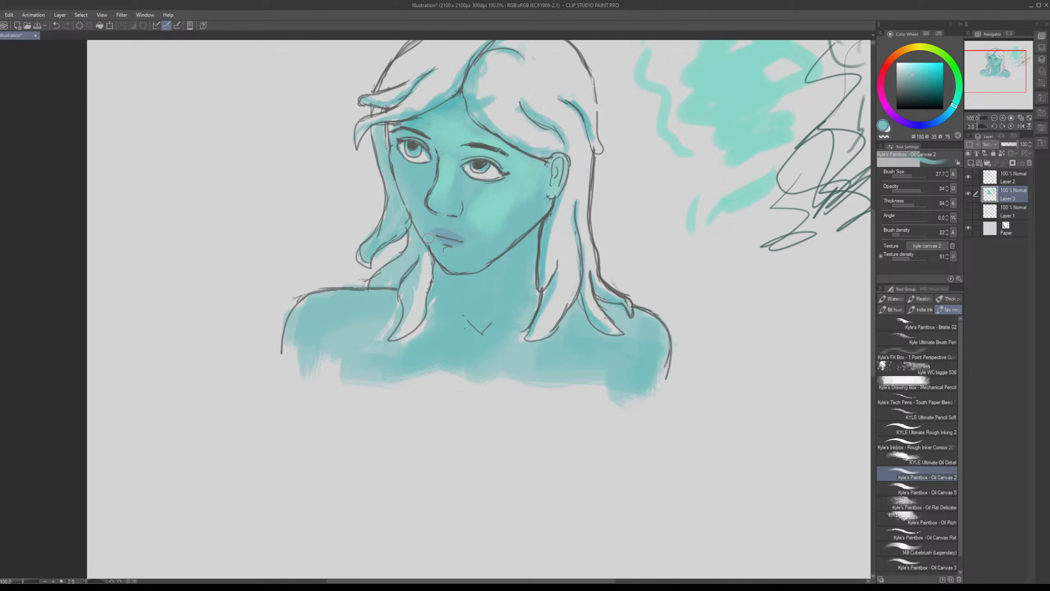
alt+click(467, 244)
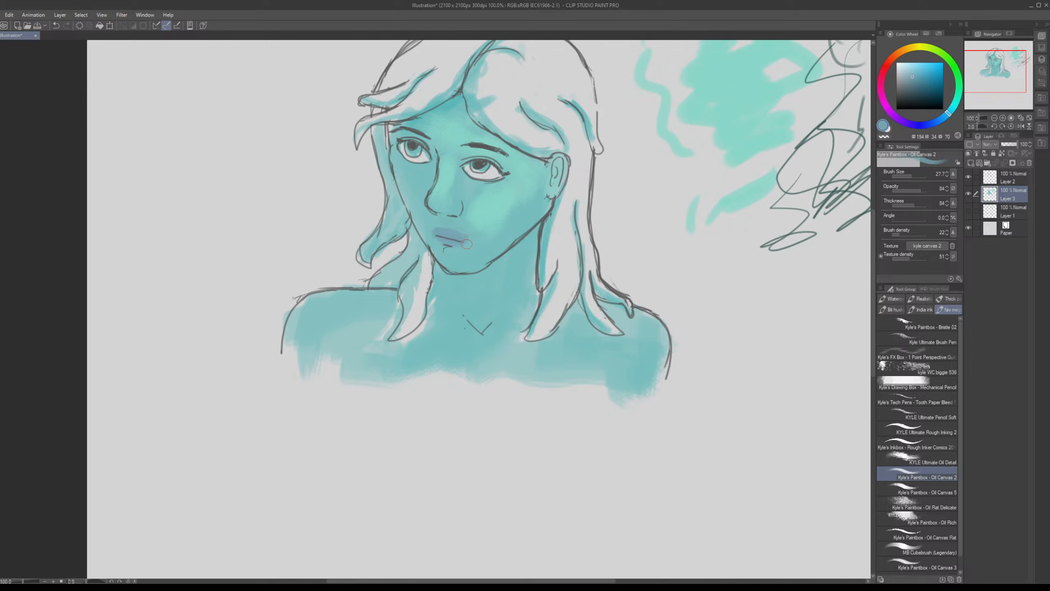
alt+click(469, 247)
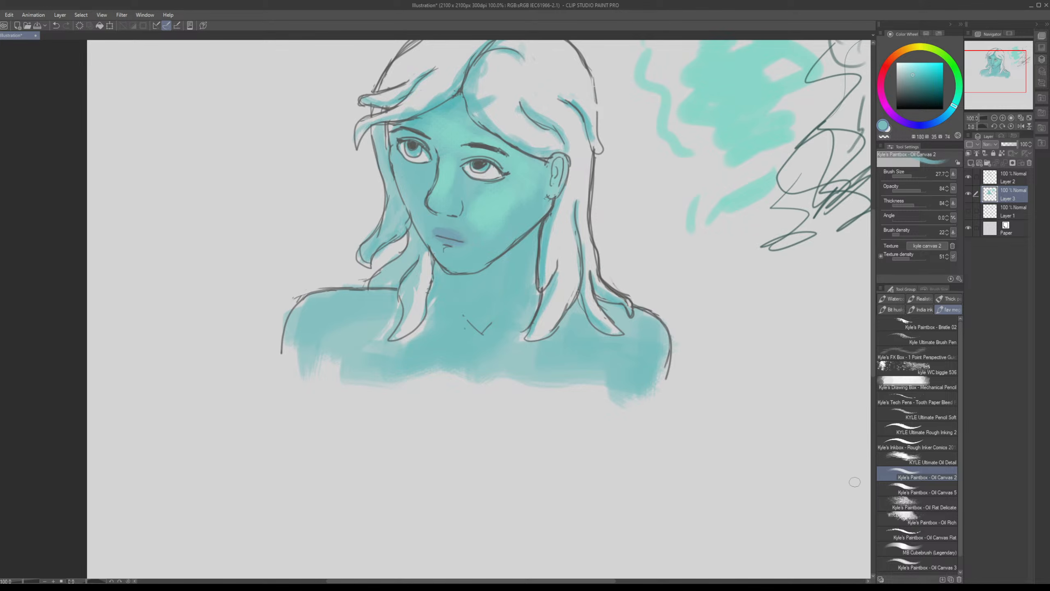
Step: Brush green-teal highlights down the nose bridge and beside the inner eye, resampling the face colours
drag(448, 143, 454, 188)
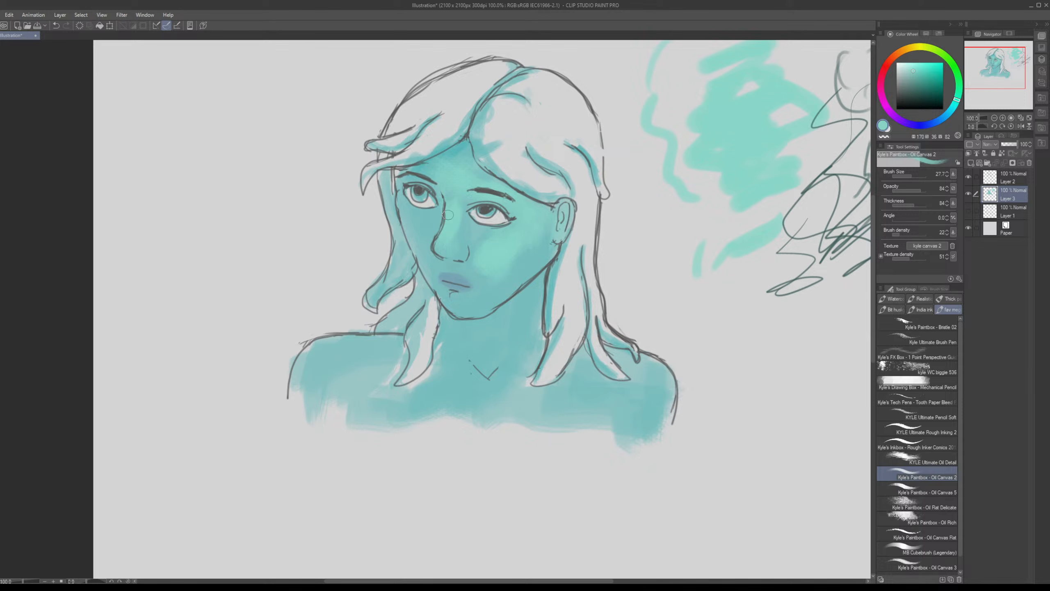
drag(451, 229, 441, 195)
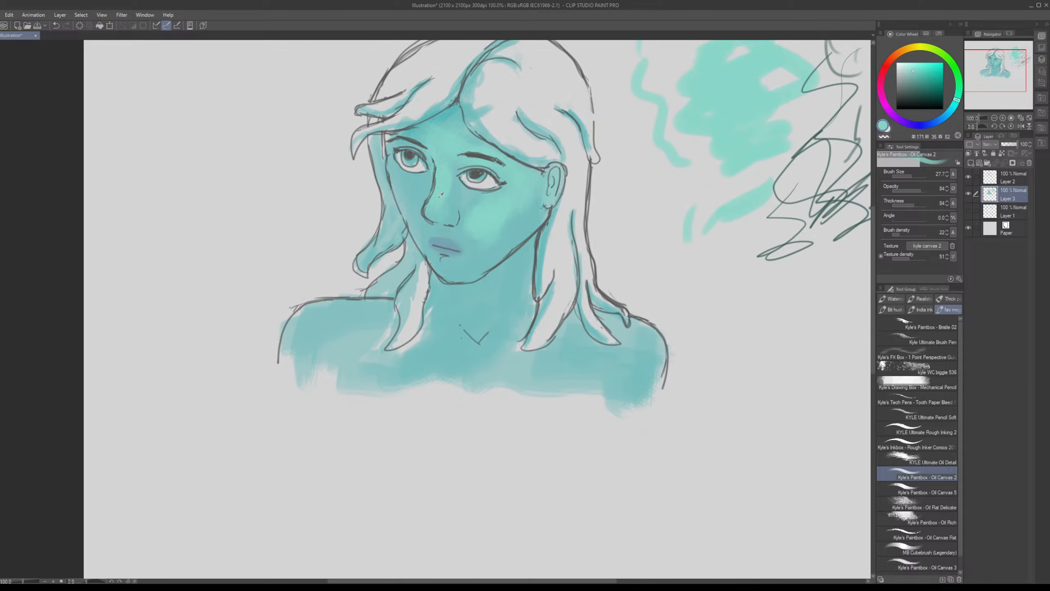
alt+click(438, 198)
drag(474, 237, 468, 235)
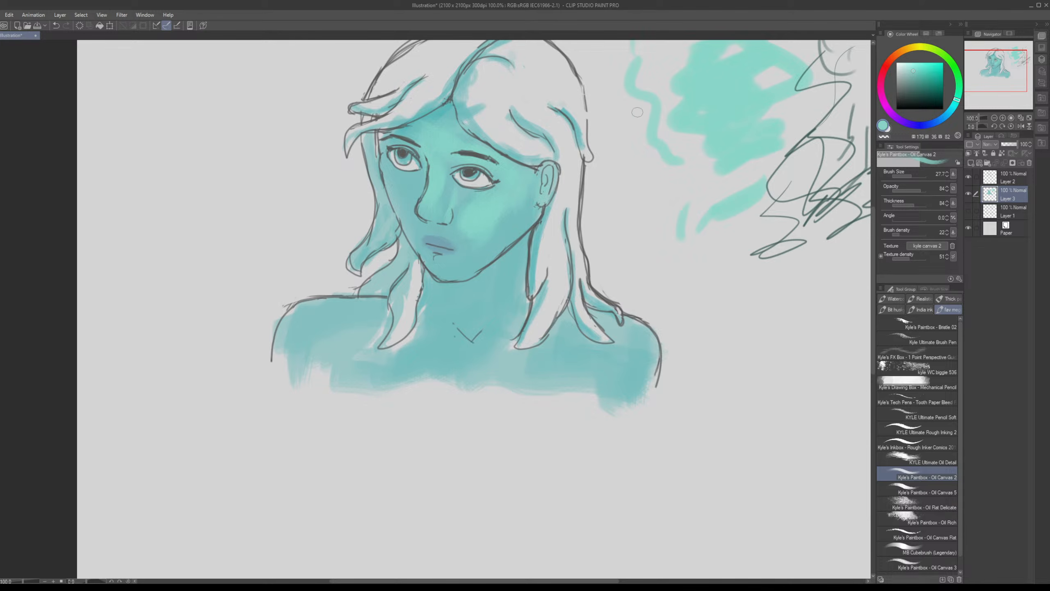
drag(443, 184, 473, 187)
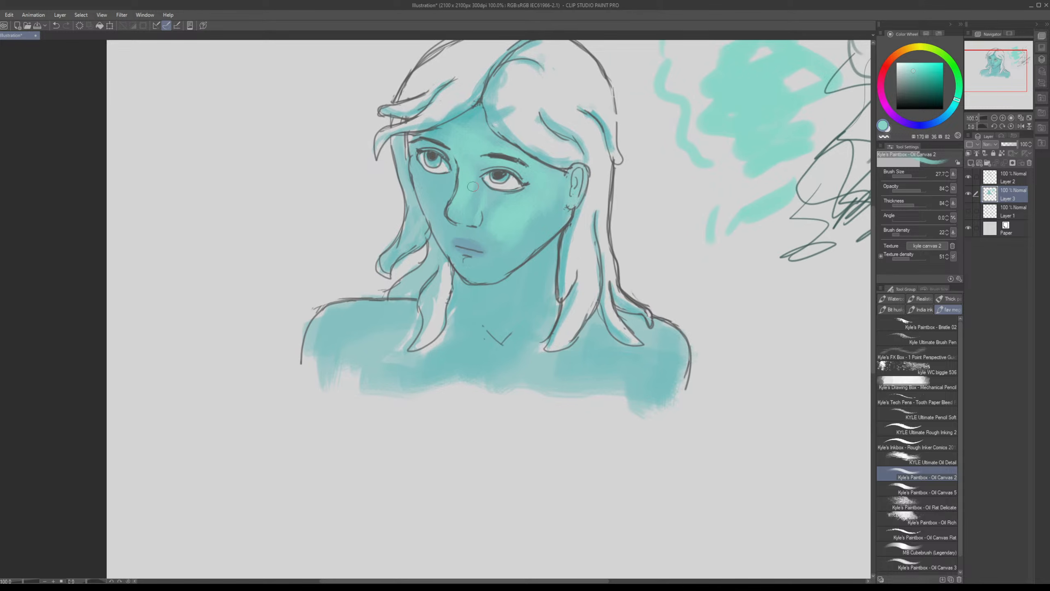
alt+click(453, 146)
drag(476, 237, 401, 247)
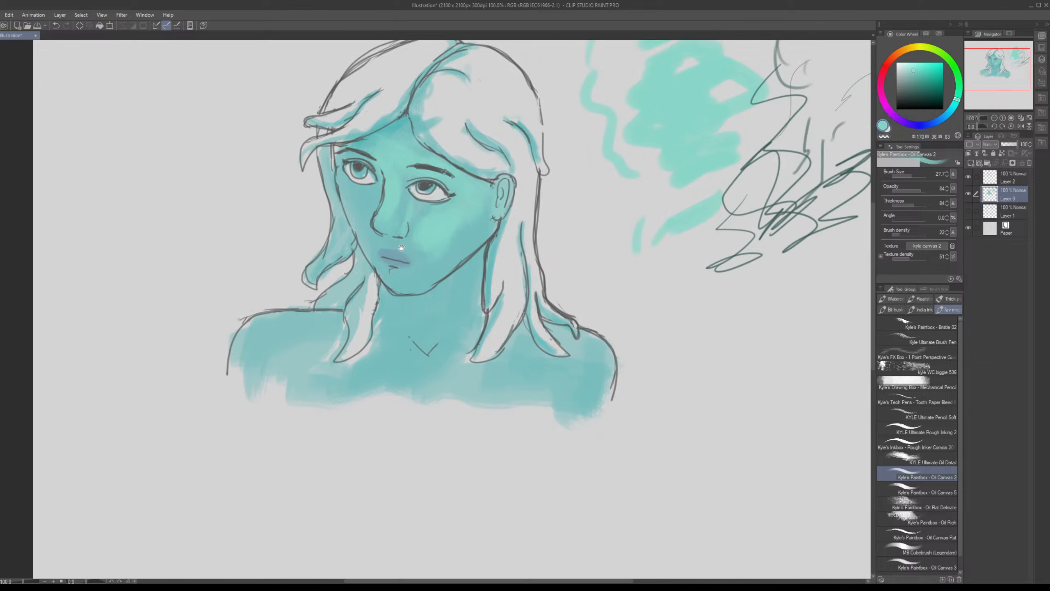
Step: Refine the upper lip with sampled lip blue and skin teal, and undo the last dark grey-blue stroke
alt+click(388, 251)
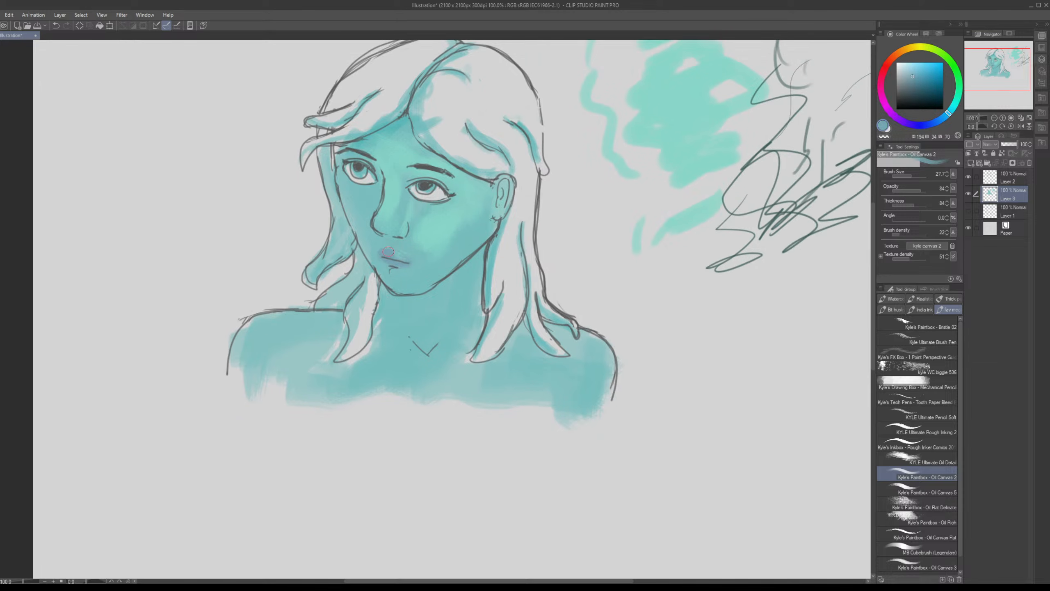
alt+click(396, 252)
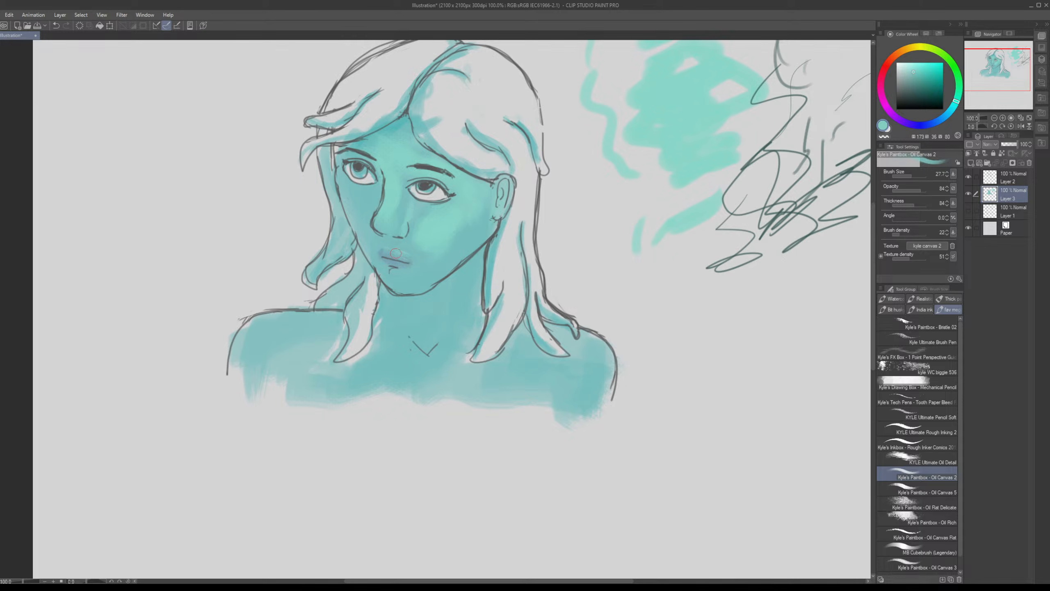
alt+click(436, 240)
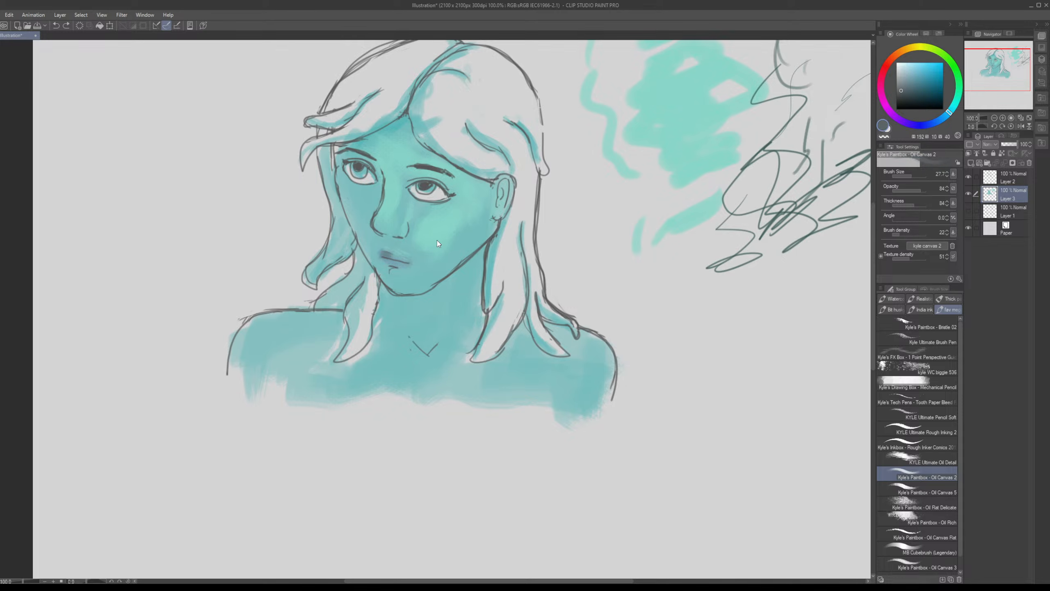
key(ctrl+z)
Step: Blend the side and underside of the nose with teal tones sampled from the nose, cheek and upper-lip area
drag(446, 228, 486, 256)
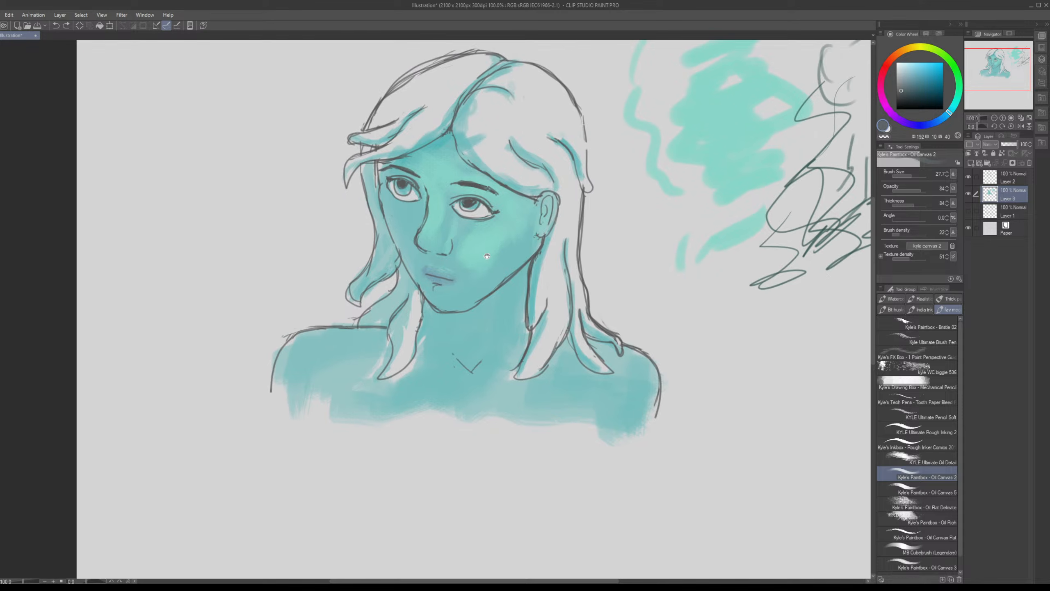
alt+click(431, 231)
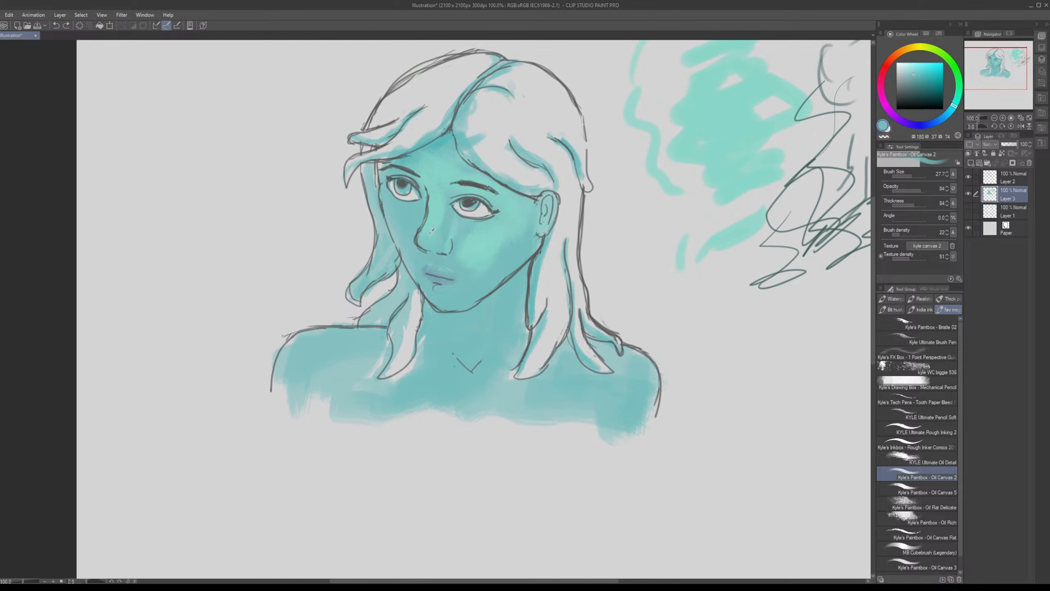
alt+click(432, 259)
alt+click(470, 236)
alt+click(439, 259)
drag(439, 259, 450, 252)
Step: Shade the far cheek beside the nose in sampled blue and deepen the outer edge of the face with darker teal
alt+click(422, 206)
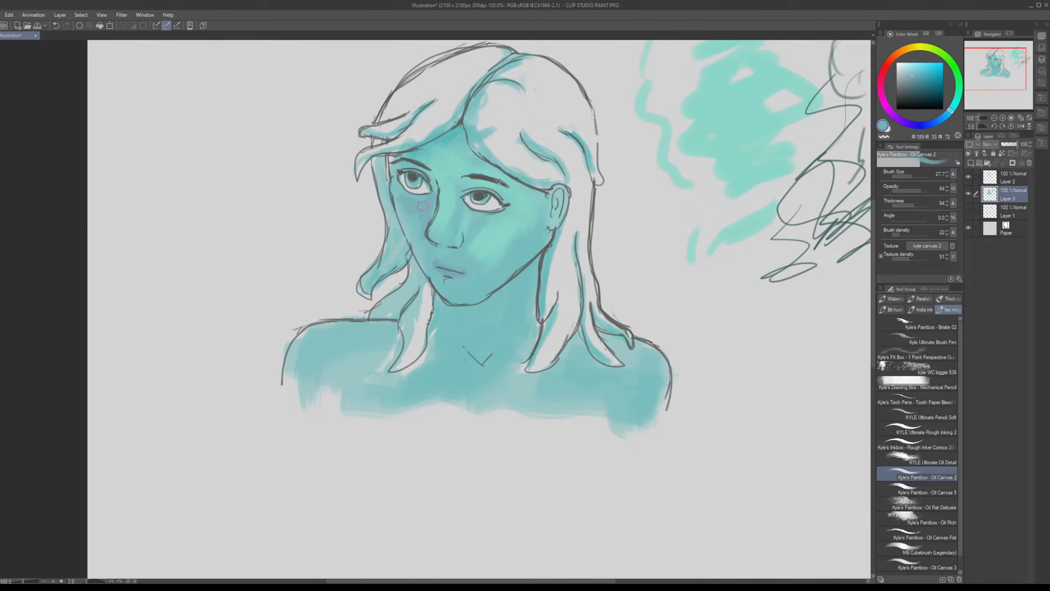
mouse_move(422, 205)
mouse_down()
mouse_move(419, 254)
mouse_move(432, 285)
mouse_up()
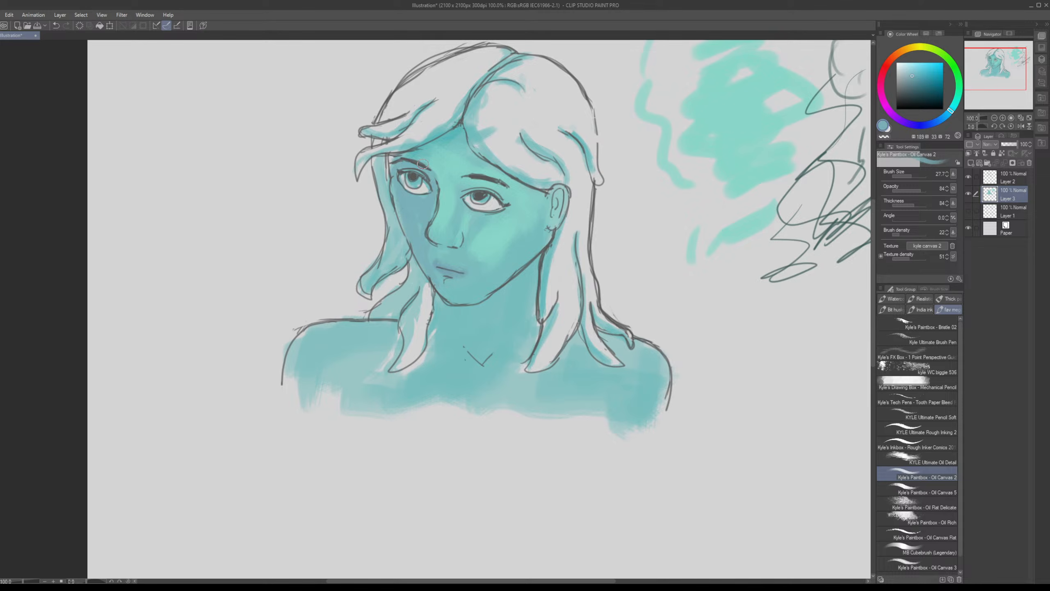
alt+click(399, 187)
alt+click(403, 216)
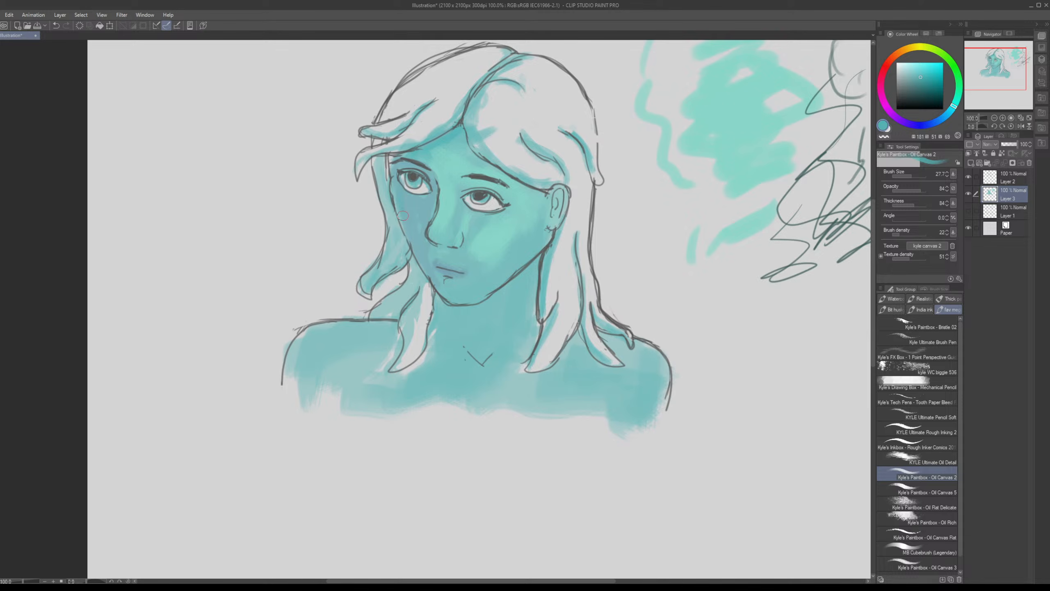
drag(403, 216, 424, 268)
Step: Touch up the hair strand beside the neck with pale teal and colours sampled from the neck and strand
scroll(424, 271, down, 1)
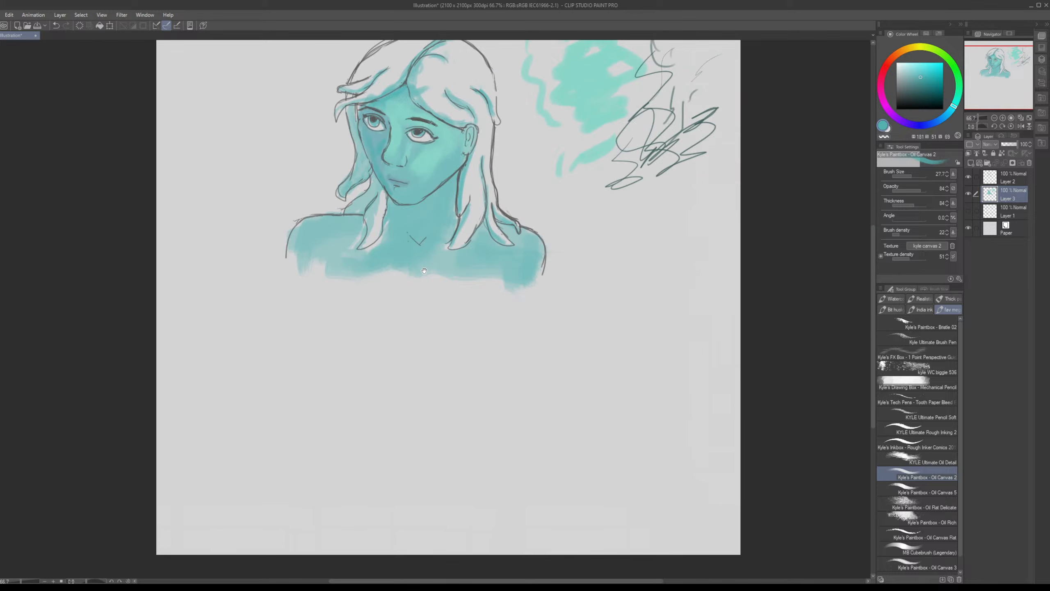
mouse_move(382, 242)
mouse_down()
mouse_move(389, 216)
mouse_move(379, 219)
mouse_up()
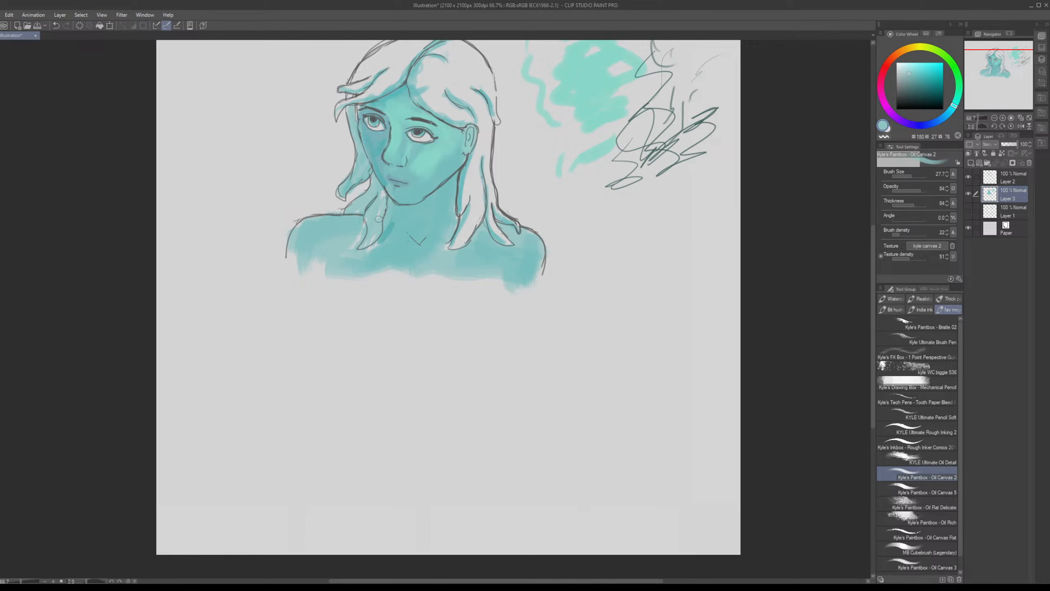
alt+click(389, 216)
alt+click(380, 232)
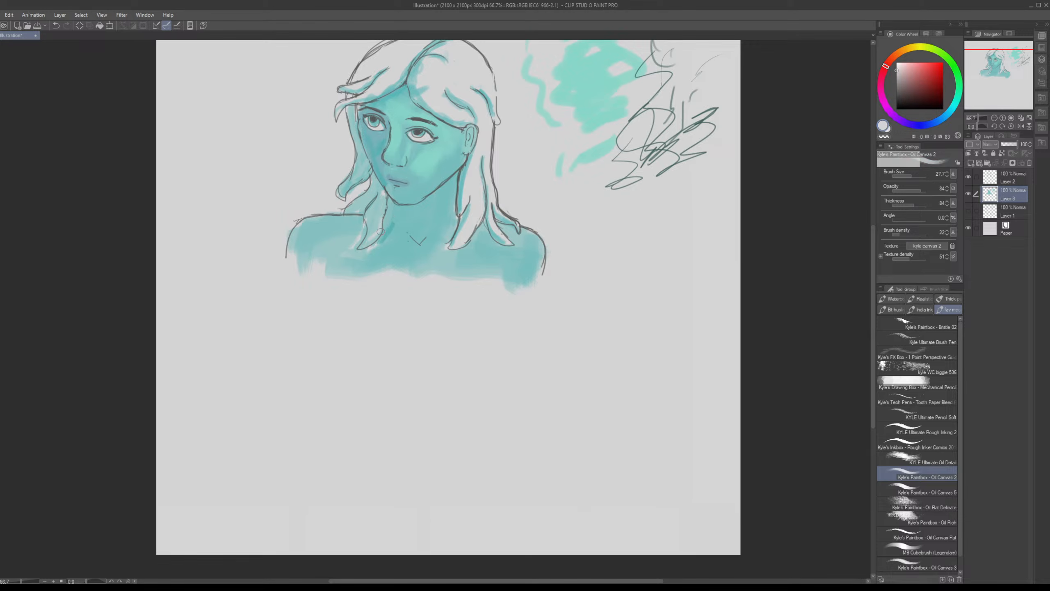
Step: Sample the cheek's green-teal and brush highlights across the neck, chest and shoulders with Oil Canvas 2 enlarged to 94.1
alt+click(439, 203)
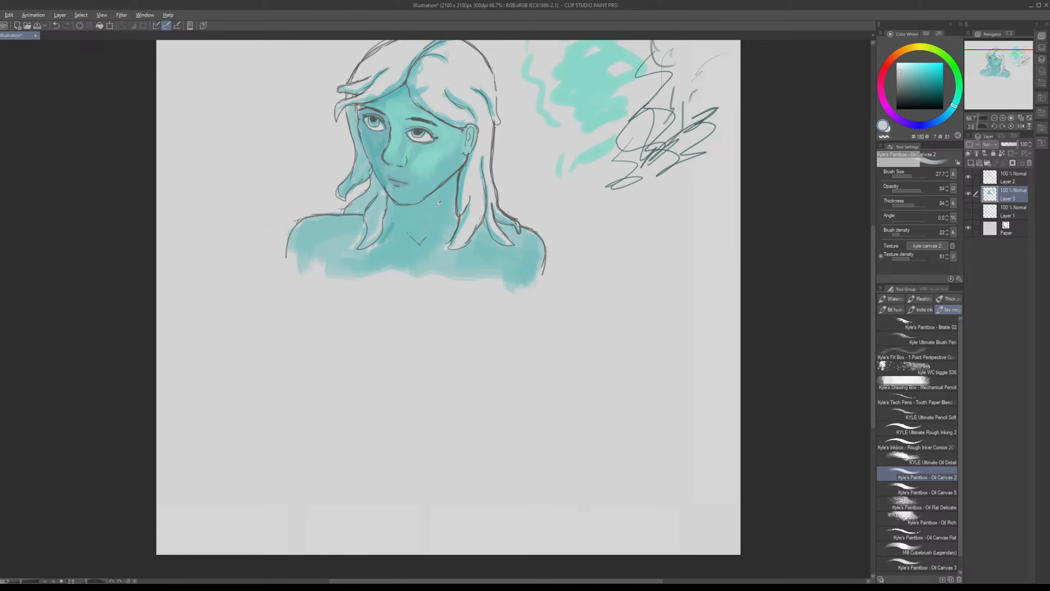
alt+click(440, 156)
drag(391, 239, 388, 256)
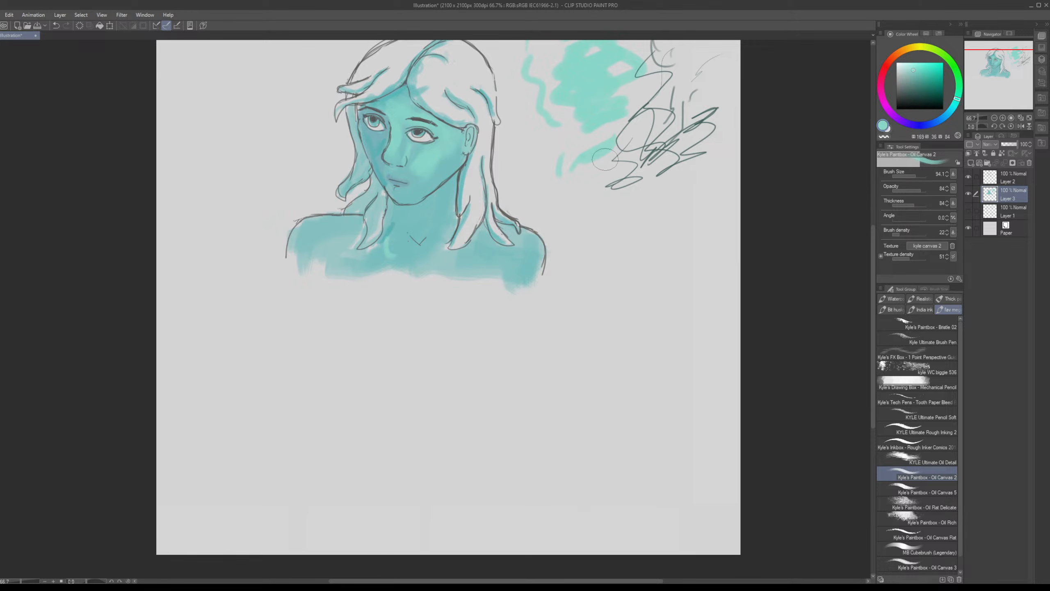
mouse_move(527, 248)
mouse_down()
mouse_move(430, 244)
mouse_move(384, 267)
mouse_move(478, 275)
mouse_up()
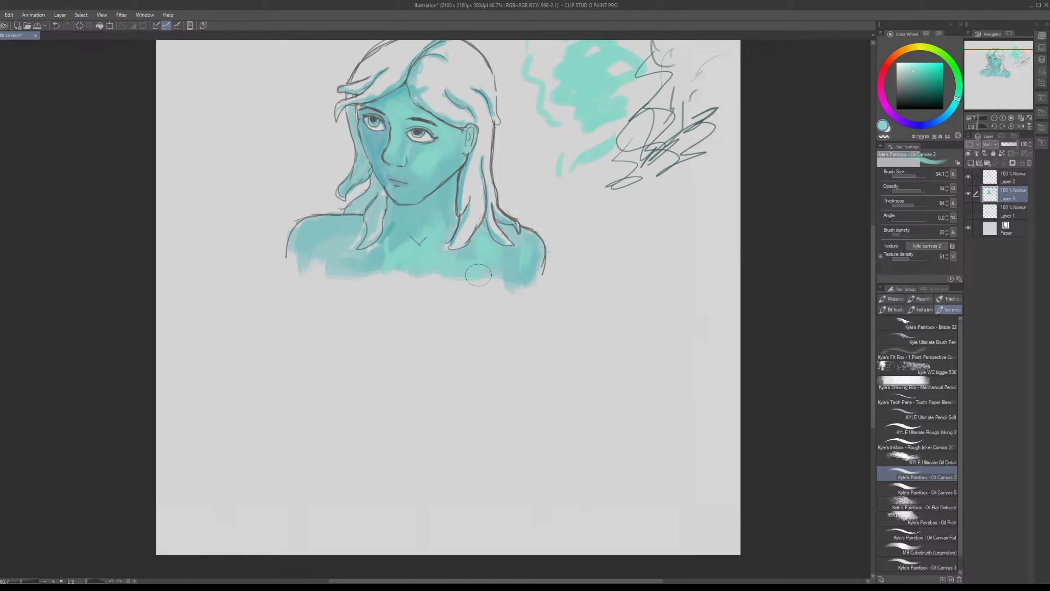
drag(374, 265, 328, 233)
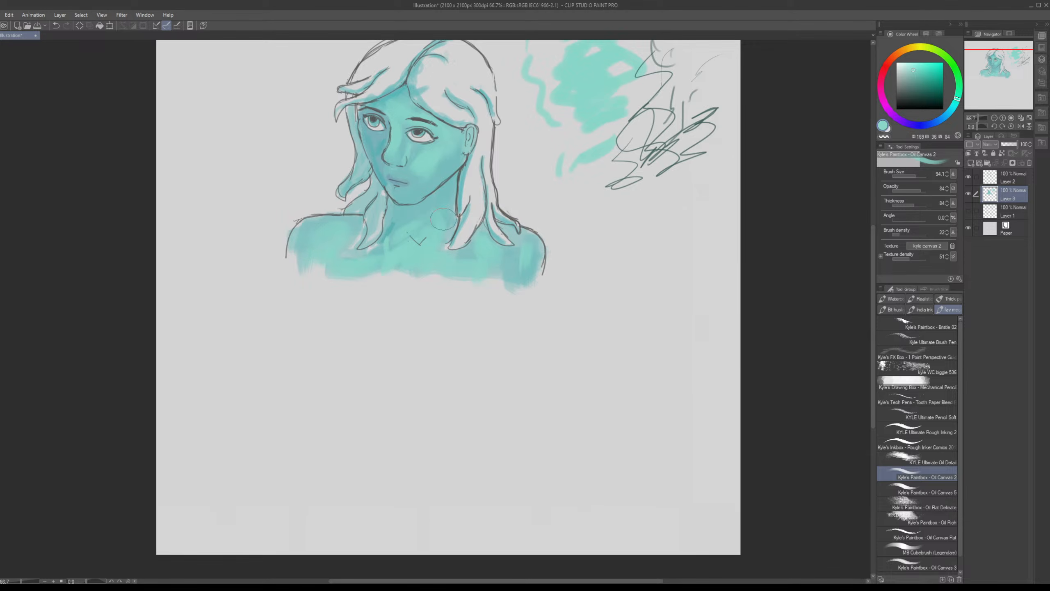
Step: Blend teal tones sampled from the neck, chest and jaw area into the neck below the chin
alt+click(391, 218)
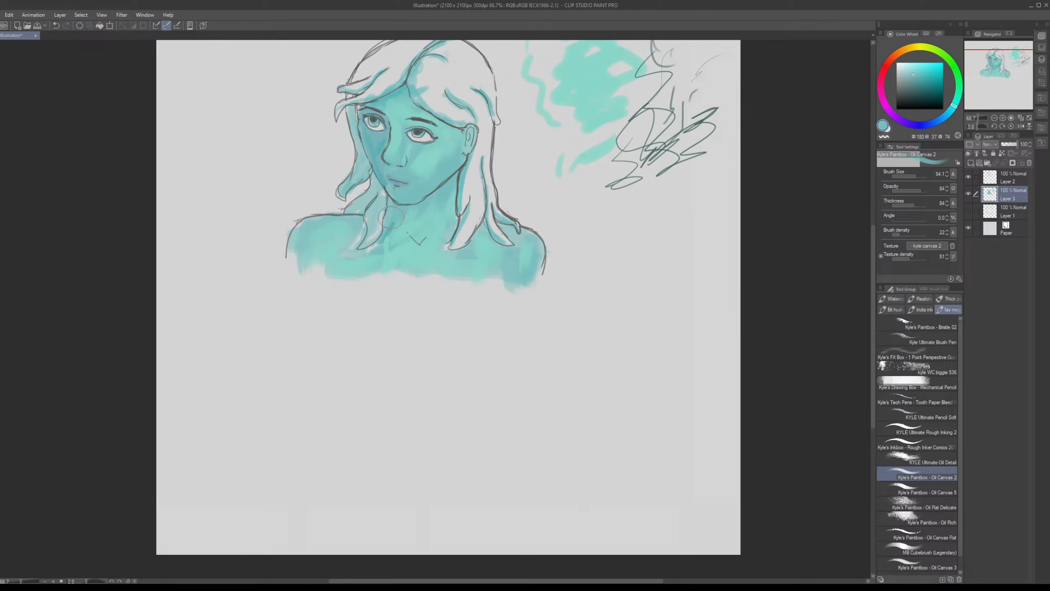
drag(416, 221, 412, 207)
alt+click(451, 264)
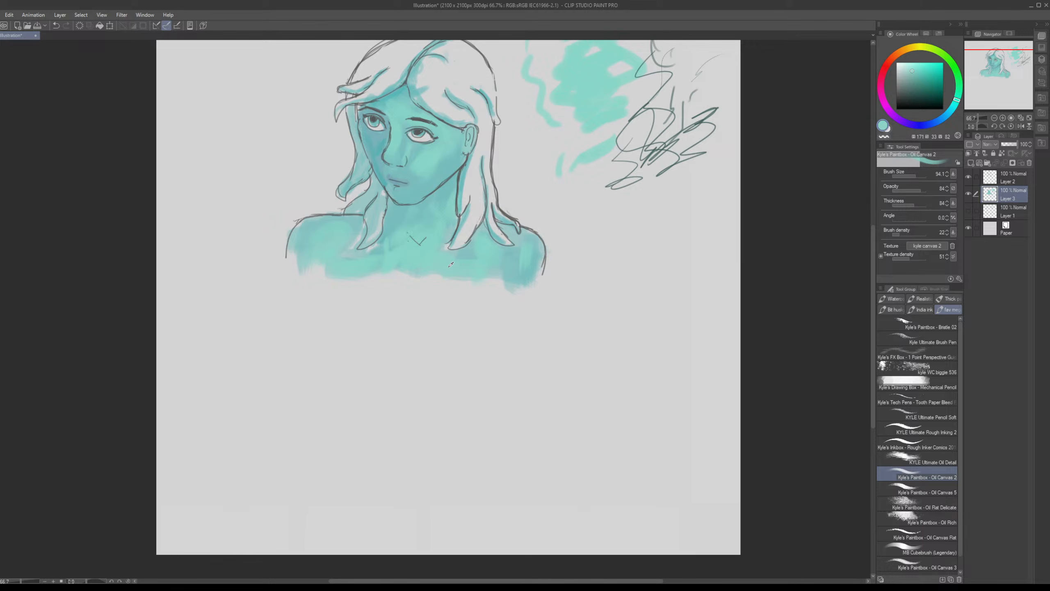
alt+click(445, 193)
drag(444, 189, 442, 217)
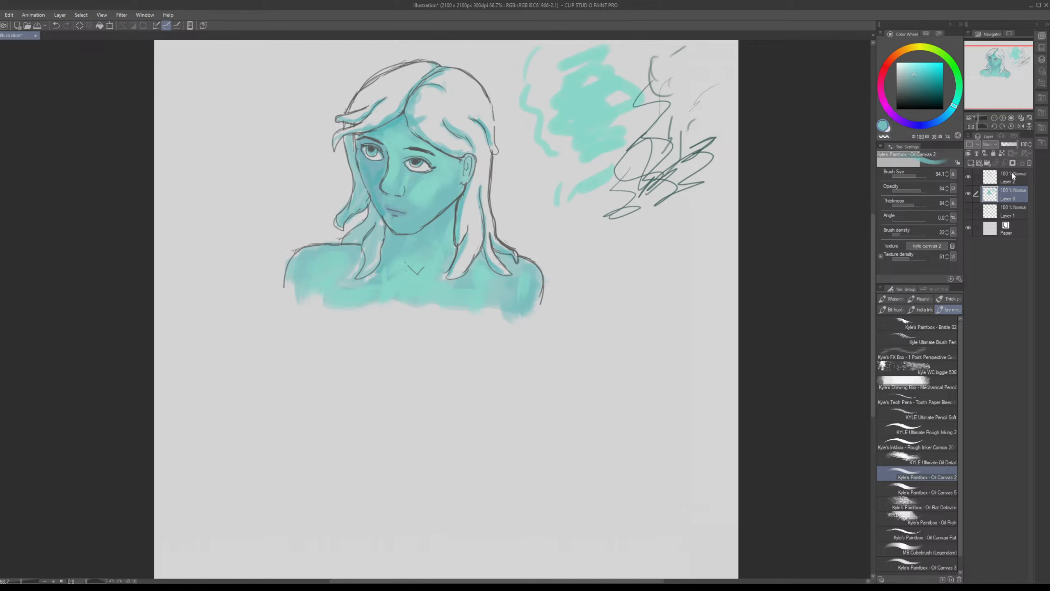
drag(671, 275, 709, 300)
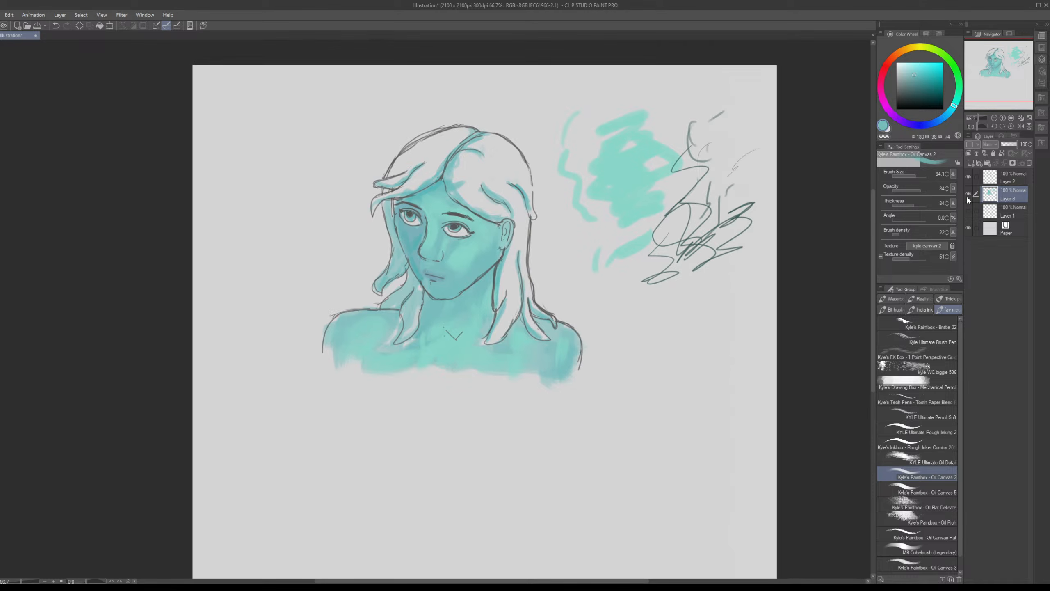
Step: Deepen the far cheek with its sampled blue-teal and smooth the near-cheek highlight with sampled green-teal
alt+click(413, 233)
mouse_move(413, 234)
mouse_down()
mouse_move(403, 256)
mouse_move(407, 236)
mouse_up()
drag(519, 252, 491, 233)
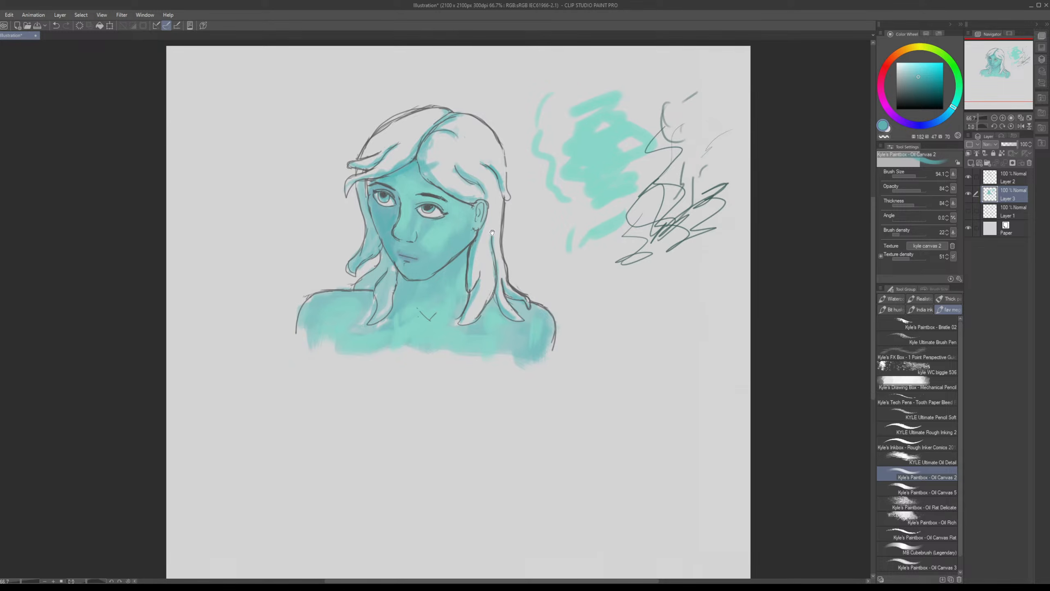
scroll(491, 232, up, 1)
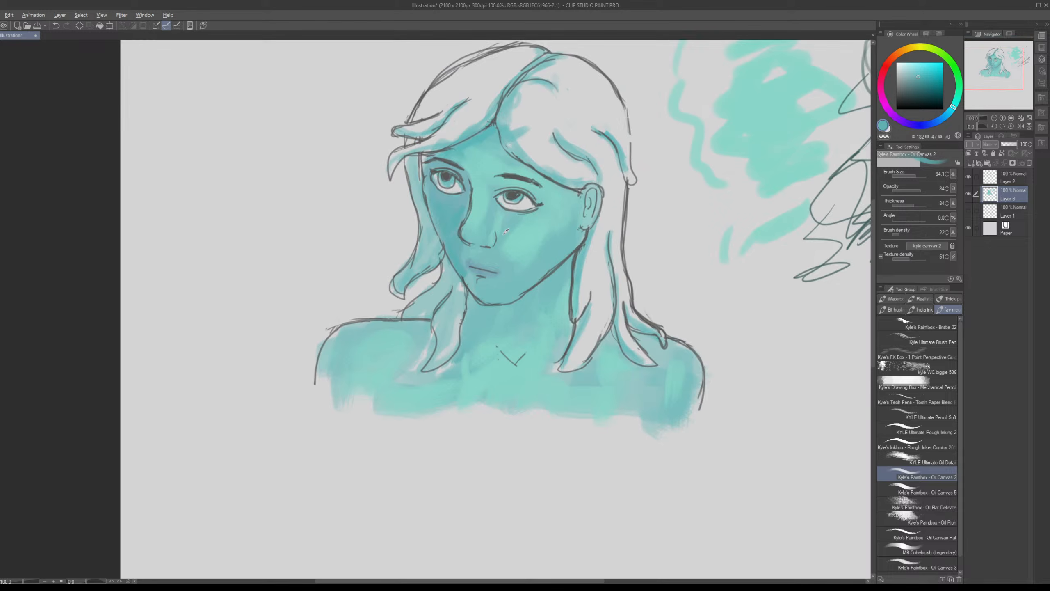
alt+click(506, 232)
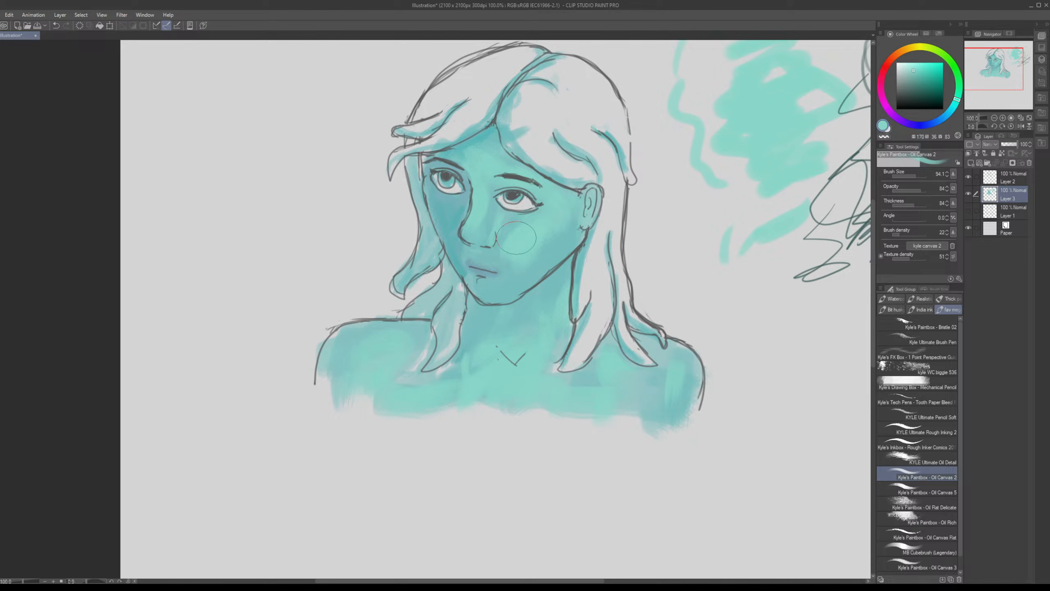
drag(535, 233, 535, 235)
Step: Retouch the near eye with colours sampled from its iris, using Oil Canvas 2 reduced to 9.2
scroll(534, 235, up, 1)
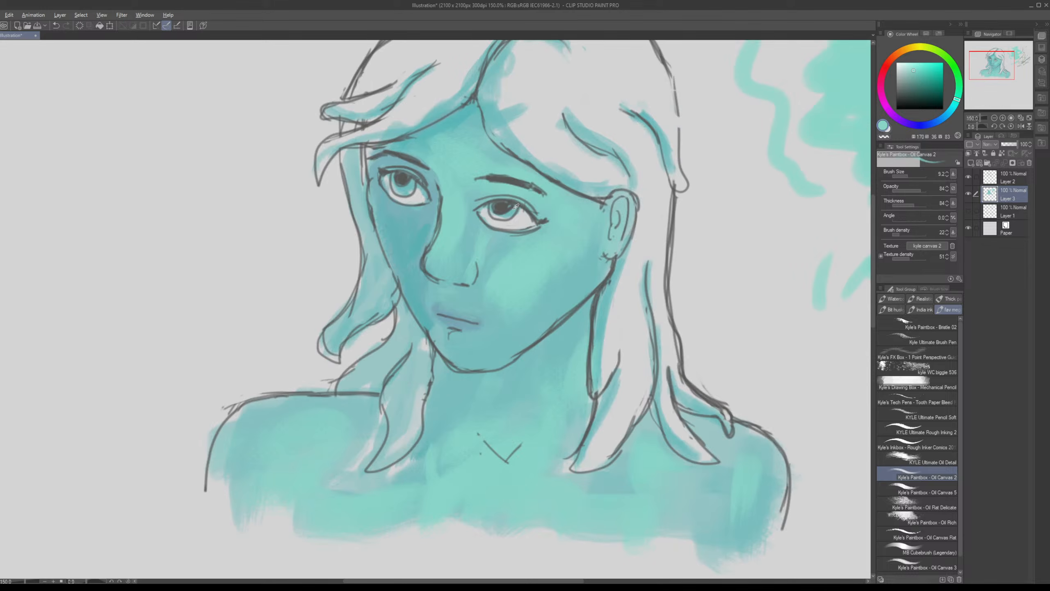
alt+click(515, 207)
alt+click(501, 207)
drag(520, 210, 529, 217)
drag(522, 212, 554, 244)
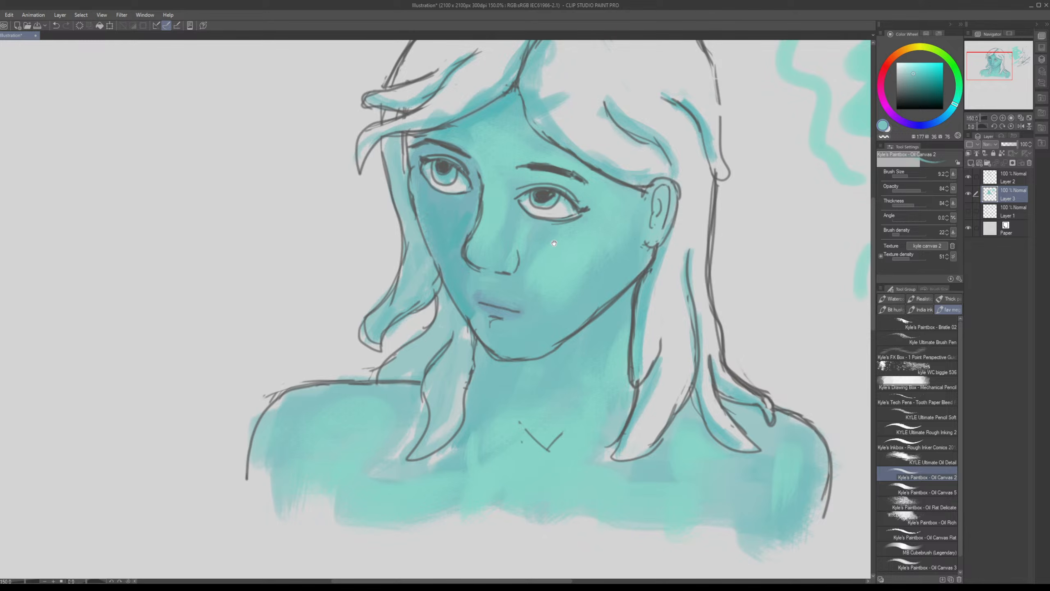
Step: Hide the line art on Layer 2 to check the painted colours of the portrait on their own
alt+click(457, 183)
click(968, 177)
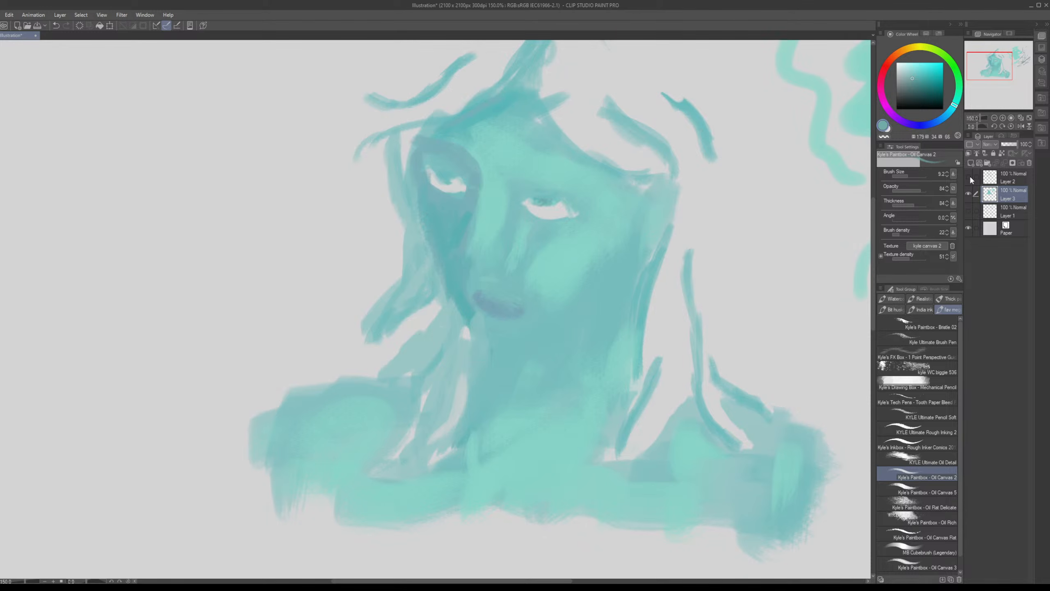
drag(788, 193, 631, 276)
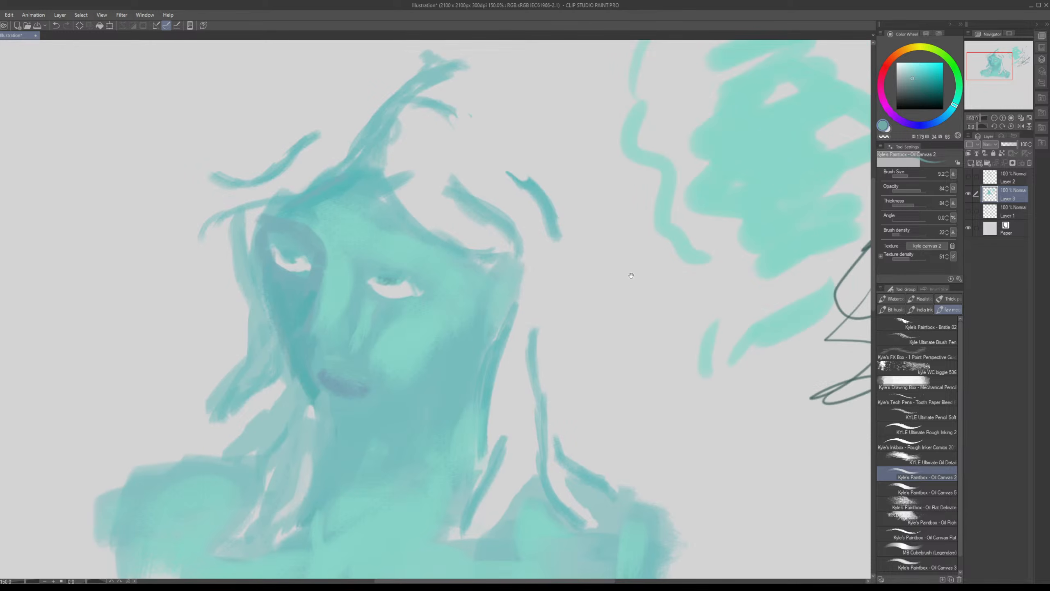
scroll(583, 226, down, 1)
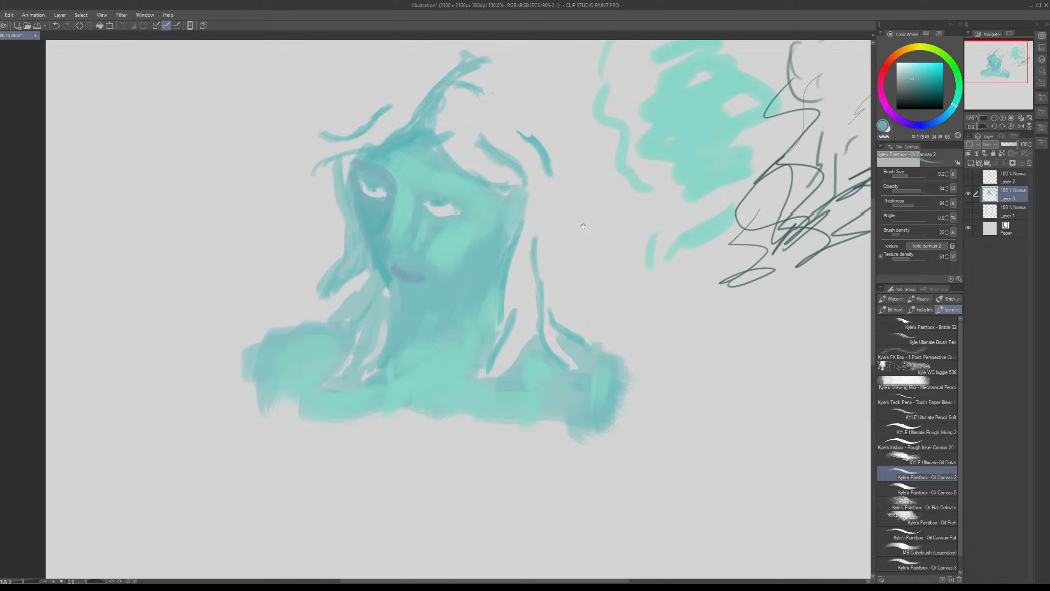
drag(583, 226, 586, 219)
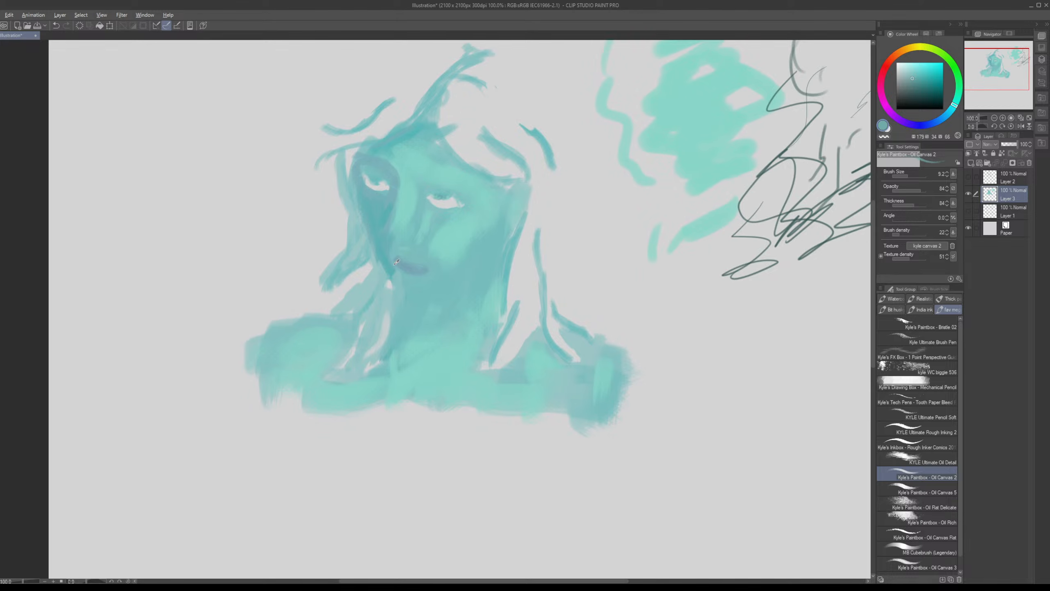
Step: Paint darker sampled teal along the far side of the nose bridge and under the nose, and show Layer 2 again
alt+click(396, 262)
alt+click(400, 243)
alt+click(397, 236)
drag(405, 242, 398, 244)
mouse_move(398, 198)
mouse_down()
mouse_move(393, 227)
mouse_move(401, 175)
mouse_up()
alt+click(397, 159)
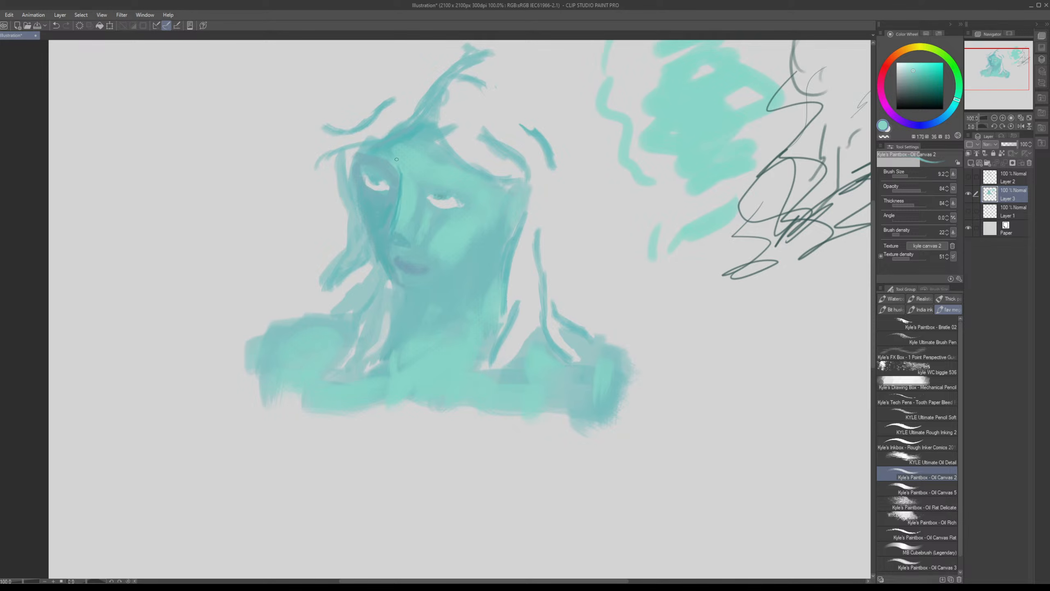
scroll(396, 159, left, 2)
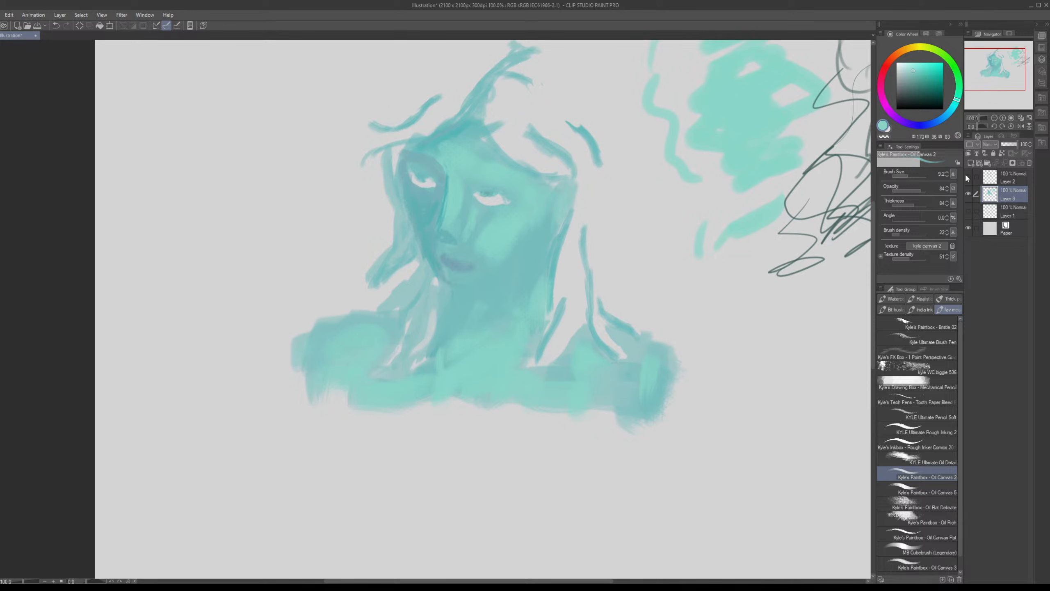
click(968, 177)
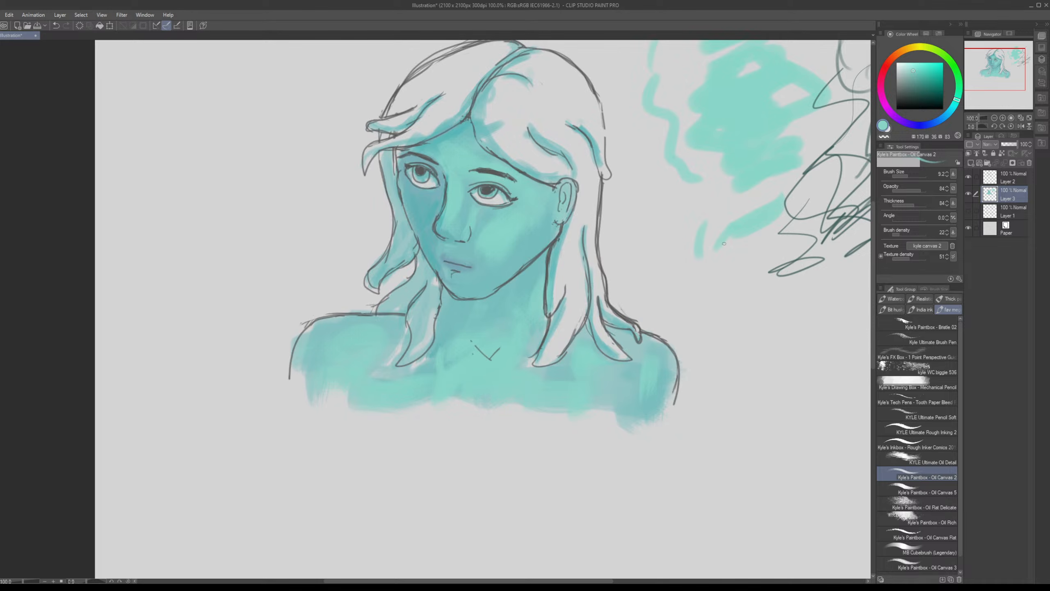
Step: Refine the nose tip and nostril area with teal tones sampled from the nose and its underside
mouse_move(463, 233)
mouse_down()
mouse_move(464, 244)
mouse_move(455, 235)
mouse_up()
alt+click(455, 234)
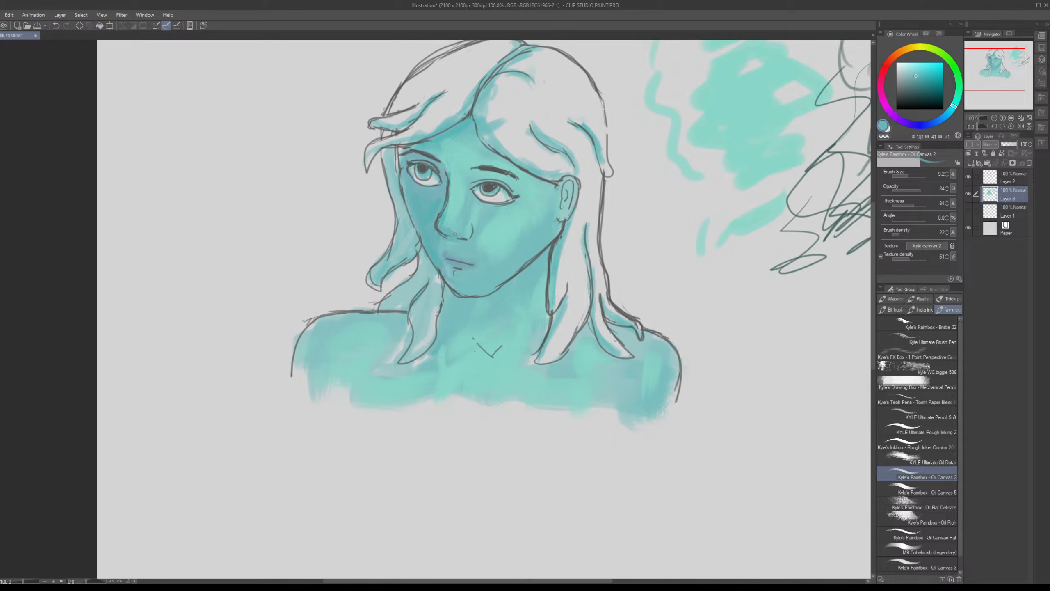
alt+click(447, 226)
alt+click(464, 238)
alt+click(460, 232)
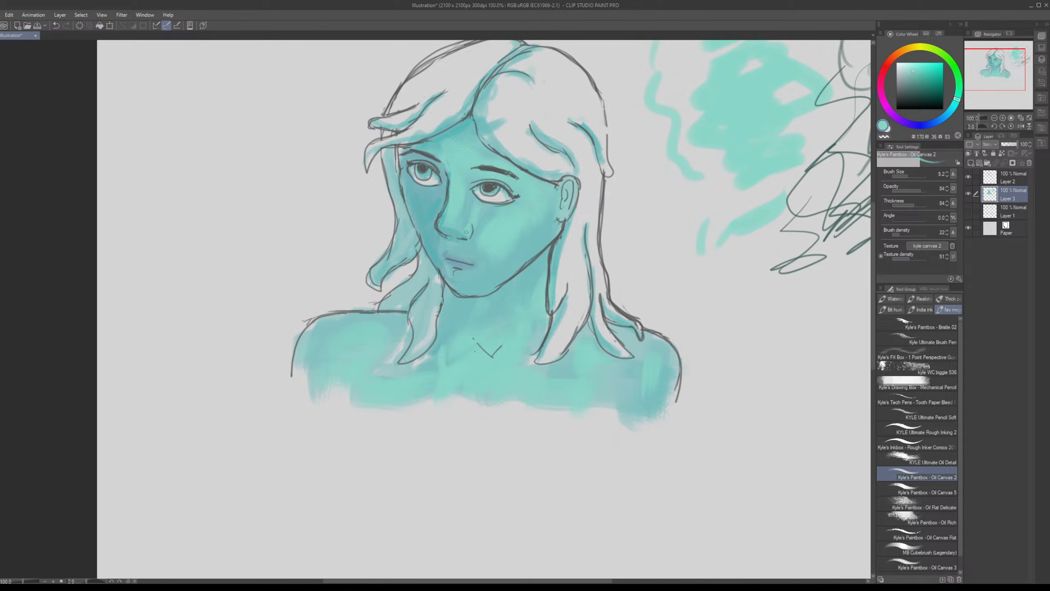
mouse_move(509, 221)
mouse_down()
mouse_move(476, 246)
mouse_move(482, 187)
mouse_up()
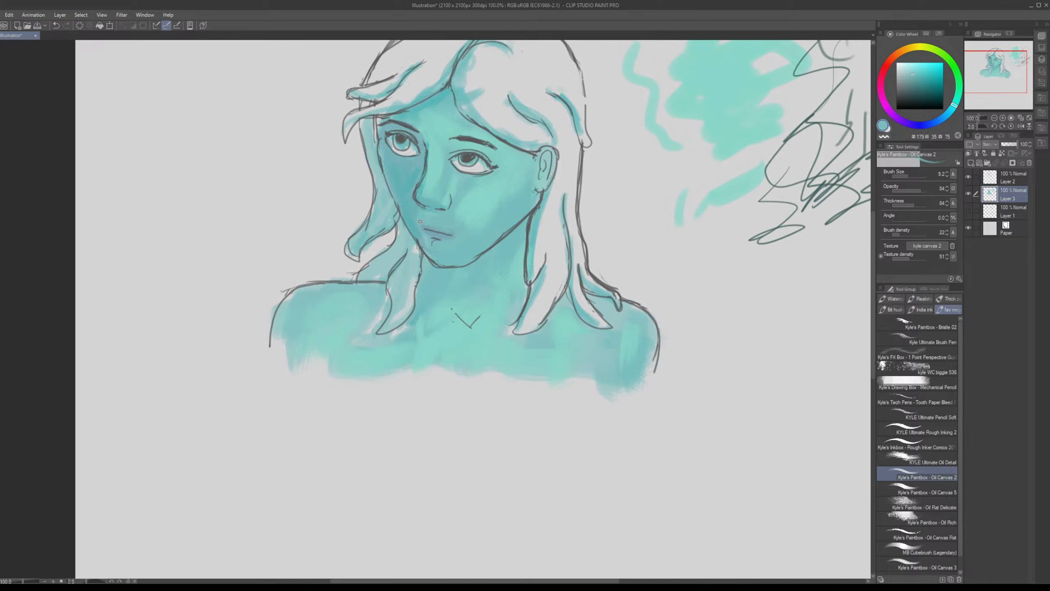
Step: Recolour the lips in teal tones sampled from the mouth and chin
alt+click(431, 249)
alt+click(440, 233)
alt+click(430, 231)
mouse_move(424, 224)
mouse_down()
mouse_move(530, 224)
mouse_move(508, 242)
mouse_up()
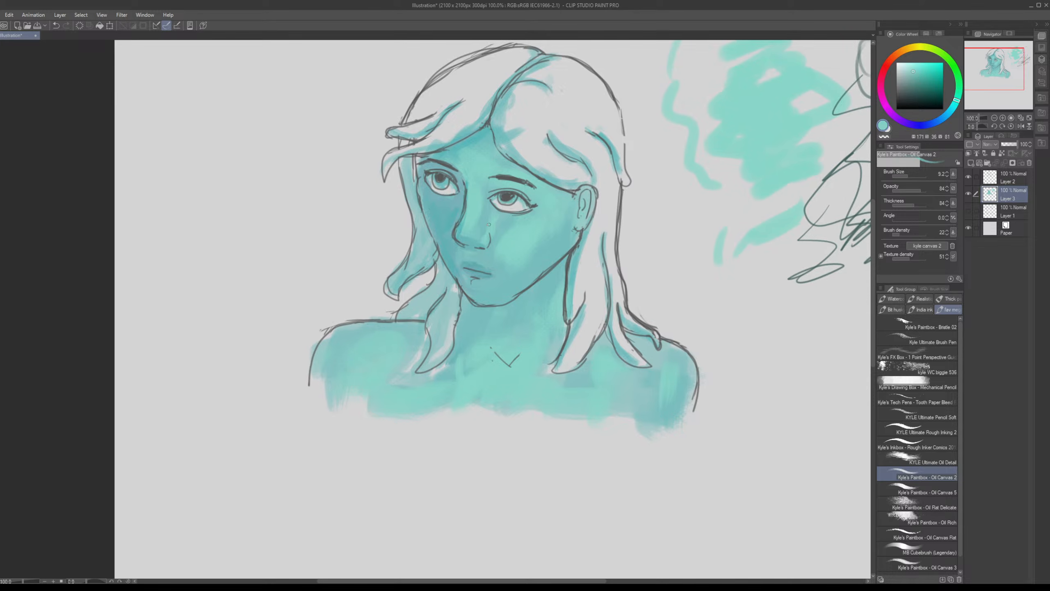
Step: Add a new layer above the Layer 2 line art and paint dark sampled teal over both irises
click(992, 177)
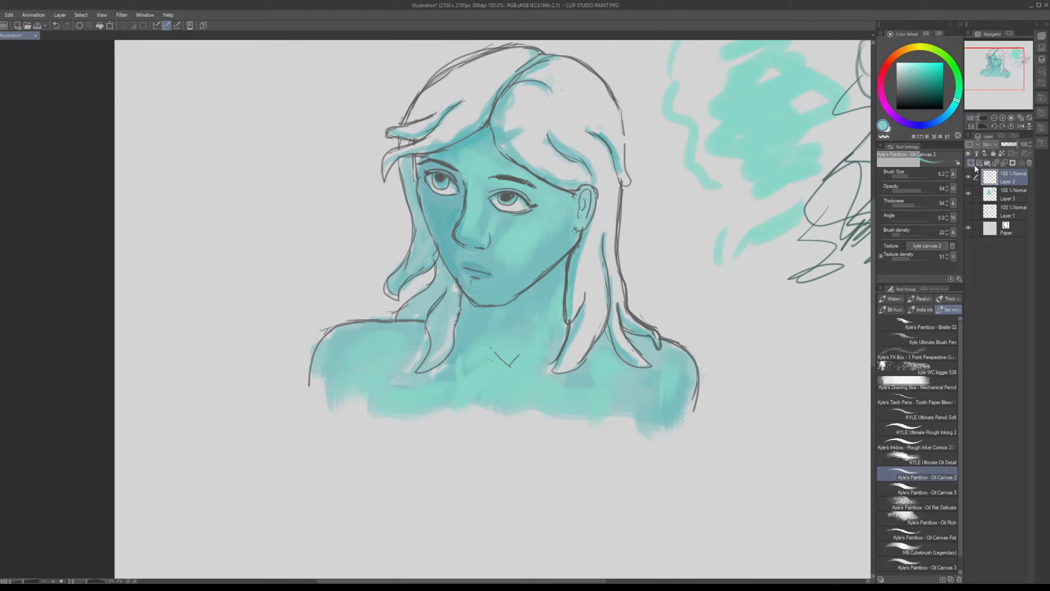
click(971, 163)
alt+click(541, 201)
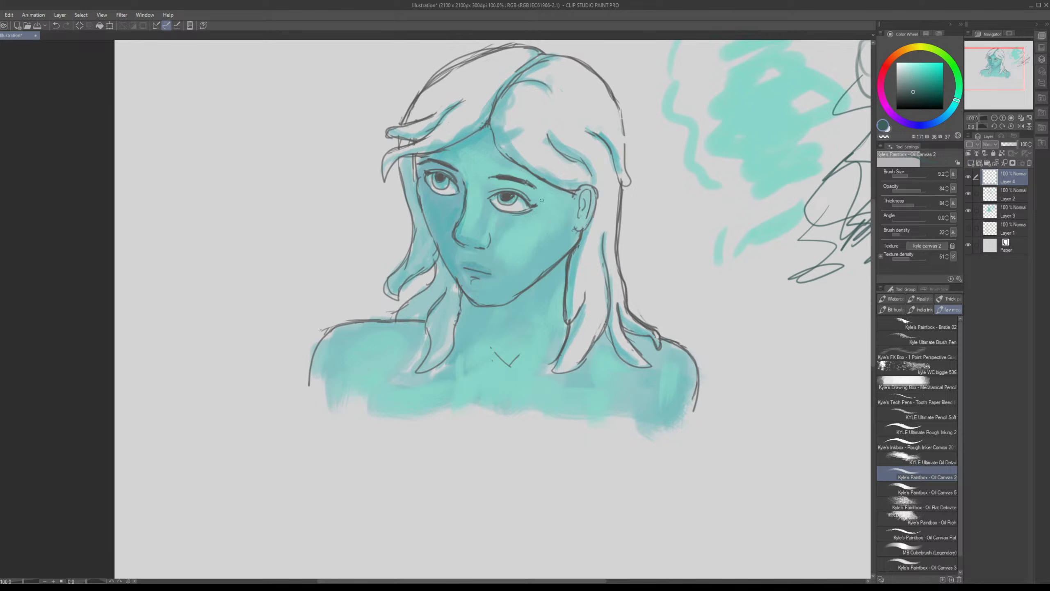
click(505, 199)
drag(435, 183, 449, 179)
drag(502, 198, 513, 203)
Step: Deepen the pupils and upper irises of both eyes with darker tones sampled from the near eye
alt+click(515, 201)
alt+click(506, 196)
drag(501, 194, 511, 198)
drag(440, 178, 442, 177)
drag(514, 210, 561, 226)
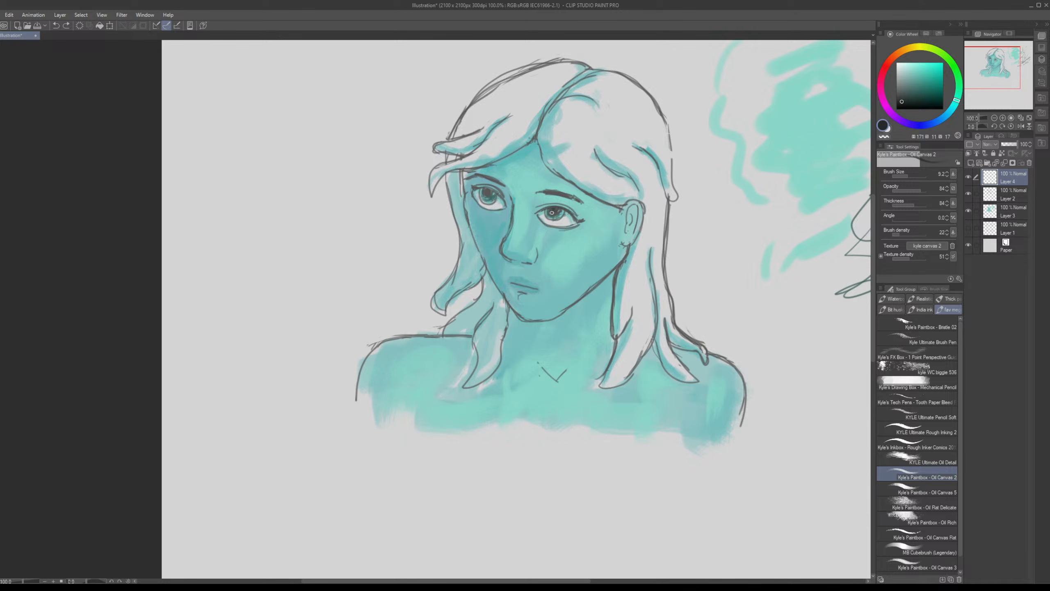
Step: Strengthen the dark areas in both eyes and sample light grey and teal from the near eye for touch-ups
alt+click(552, 213)
drag(485, 192, 494, 202)
drag(546, 212, 556, 218)
alt+click(578, 211)
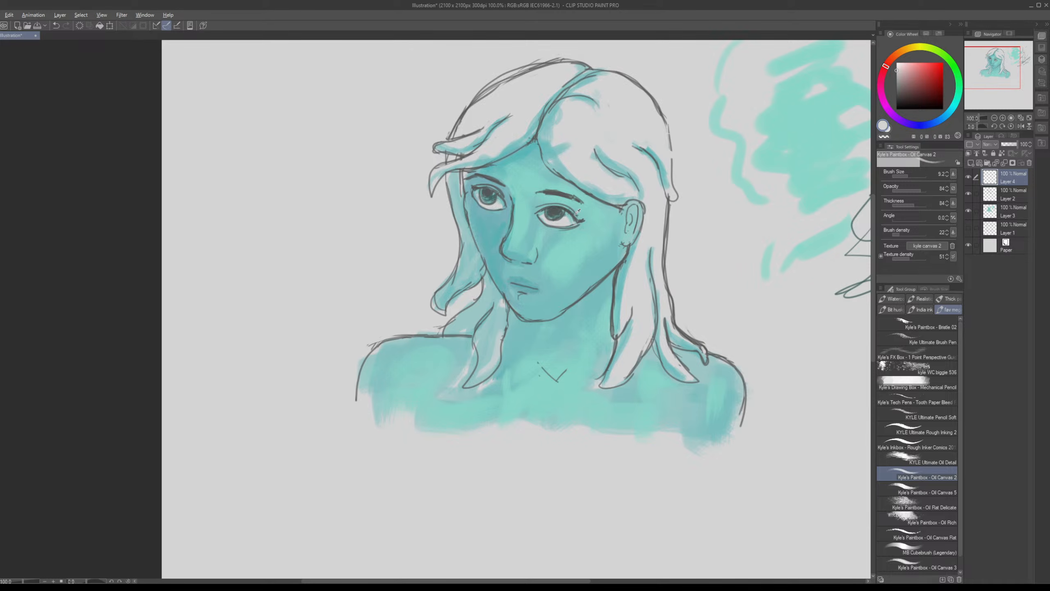
alt+click(567, 209)
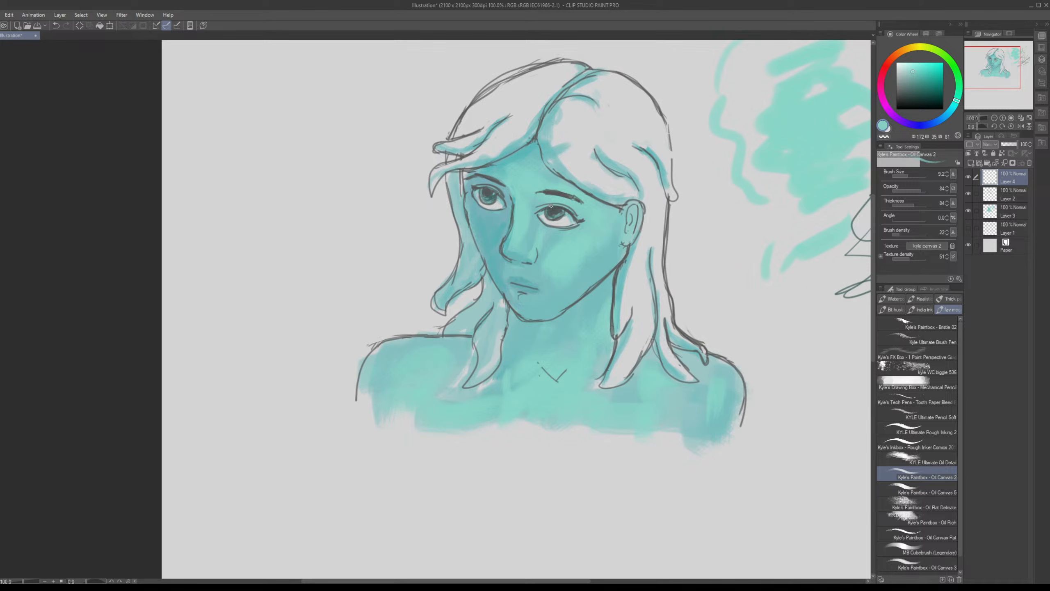
Step: Refine both irises with sampled teal and add small light grey glints to the eyes
drag(541, 241, 478, 264)
alt+click(432, 218)
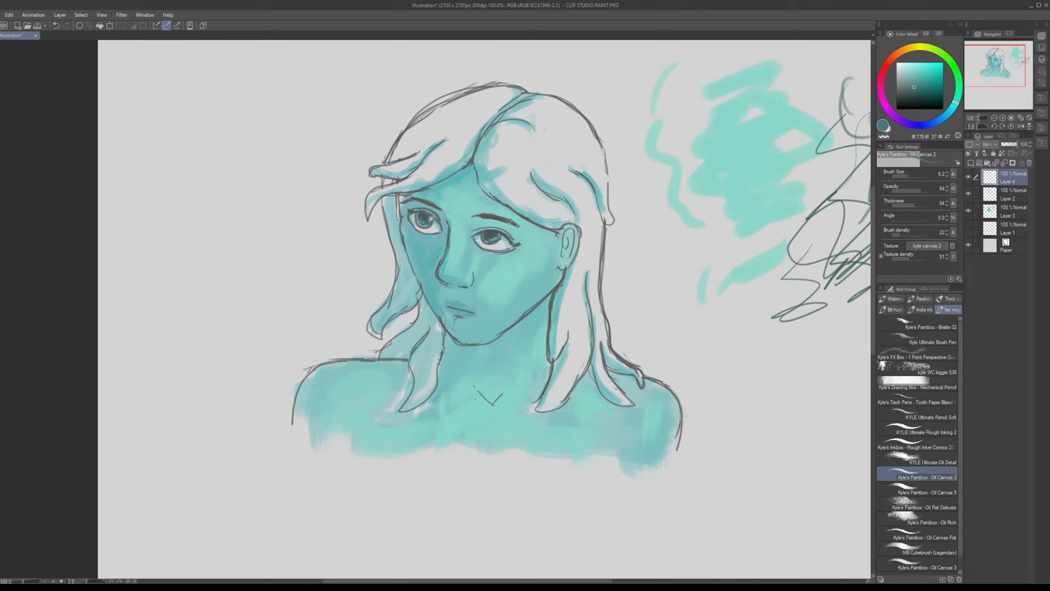
alt+click(432, 217)
alt+click(500, 272)
alt+click(488, 235)
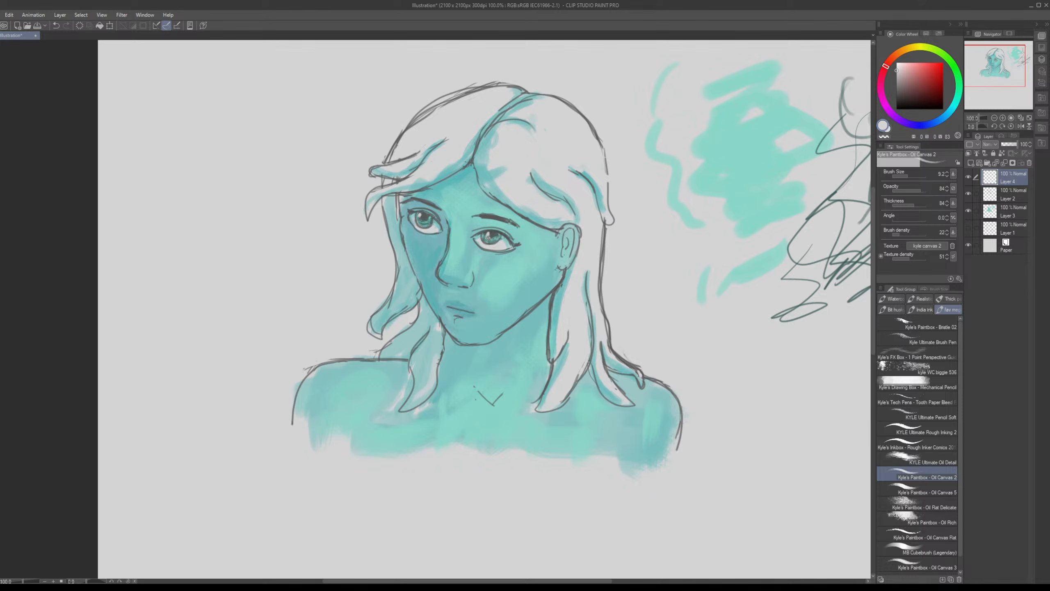
drag(488, 237, 444, 202)
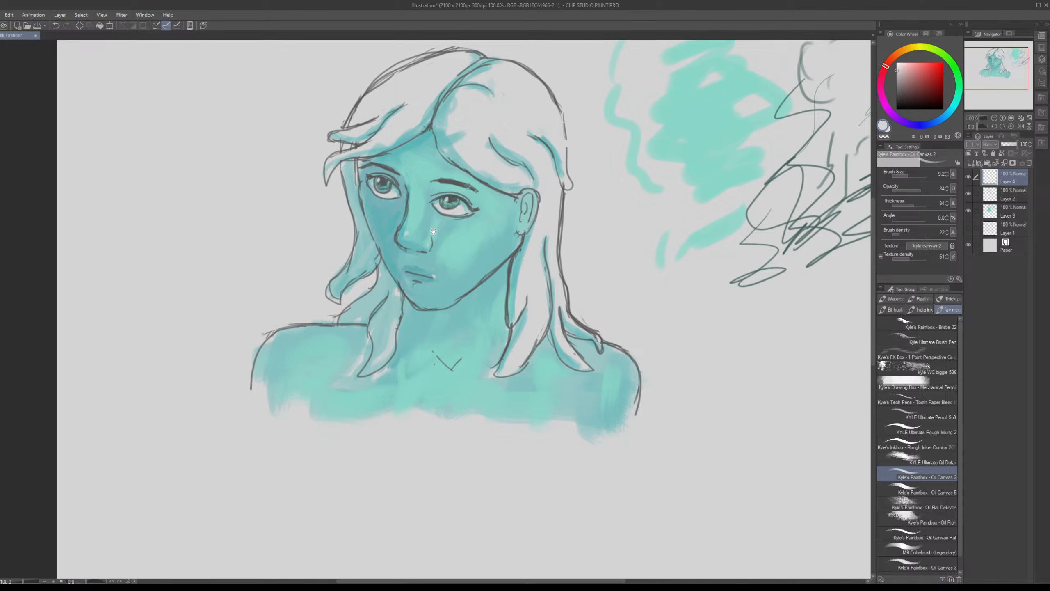
Step: Touch up the corner of the mouth with light grey and blue-teal tones sampled around the lips
drag(433, 230, 447, 242)
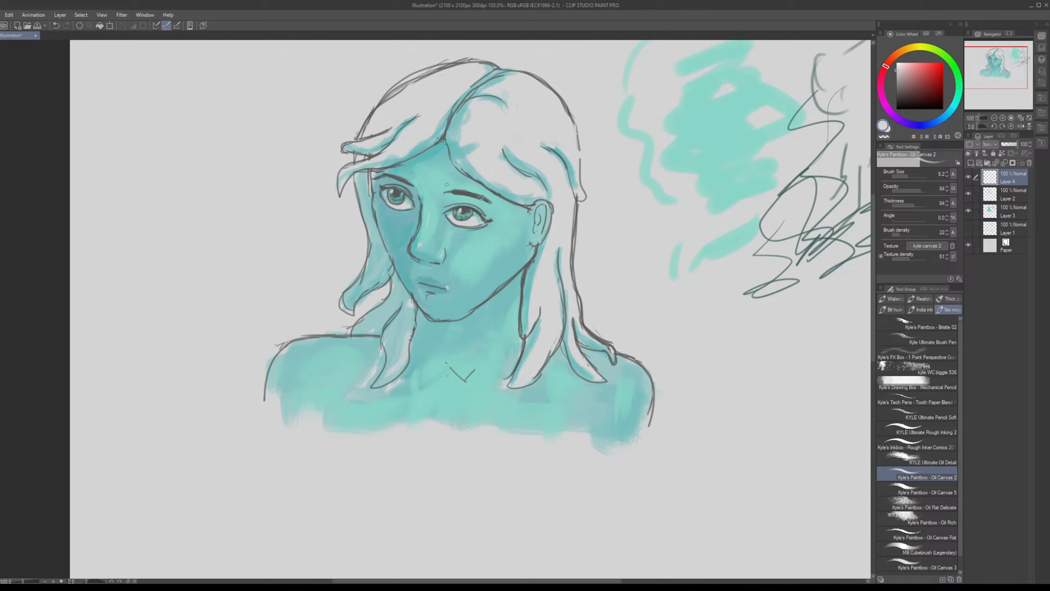
drag(443, 279, 437, 239)
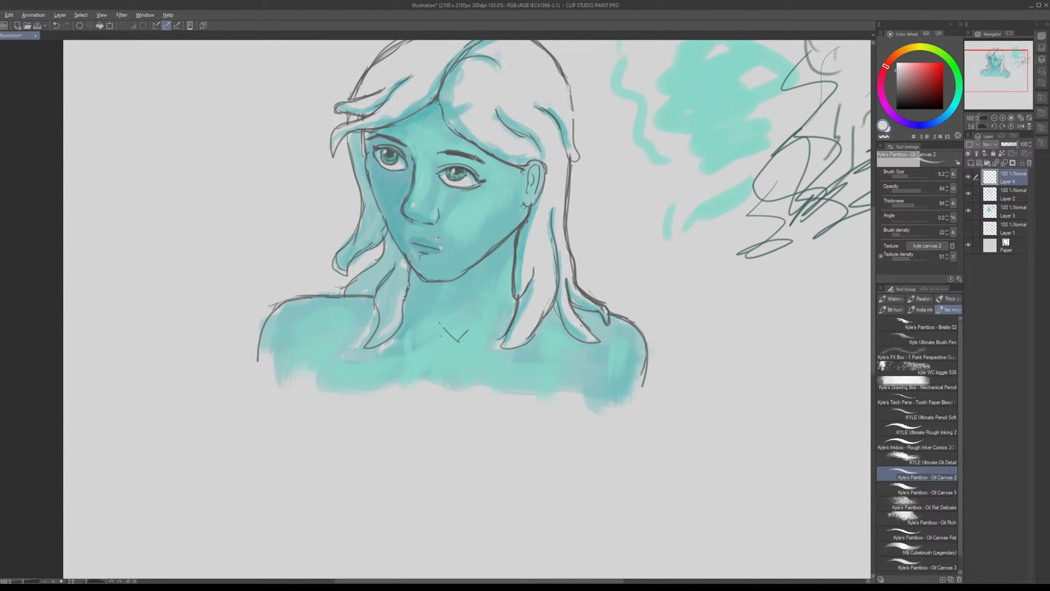
alt+click(437, 242)
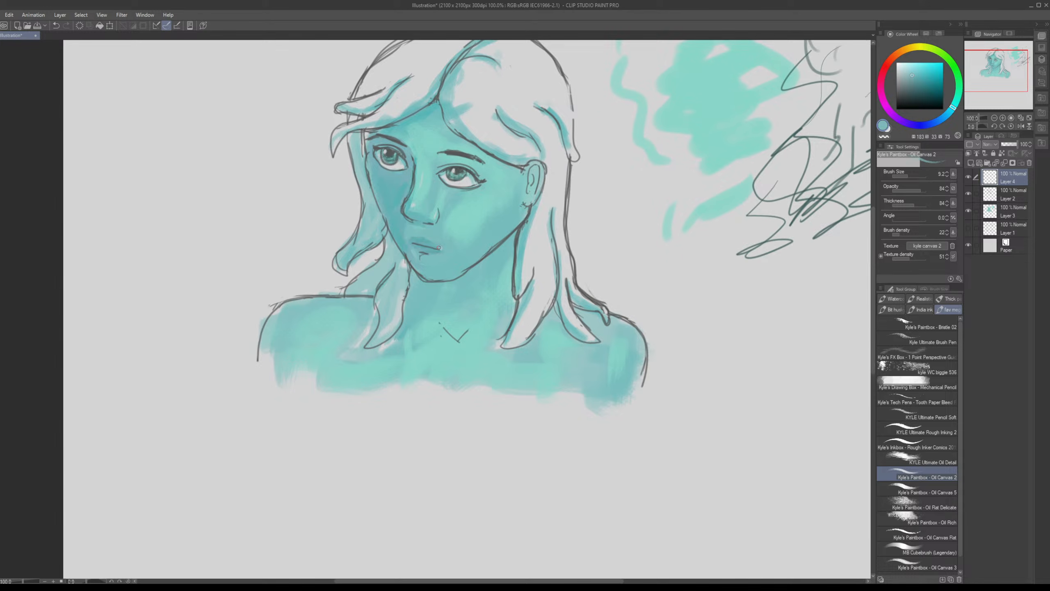
alt+click(438, 247)
drag(445, 225, 526, 244)
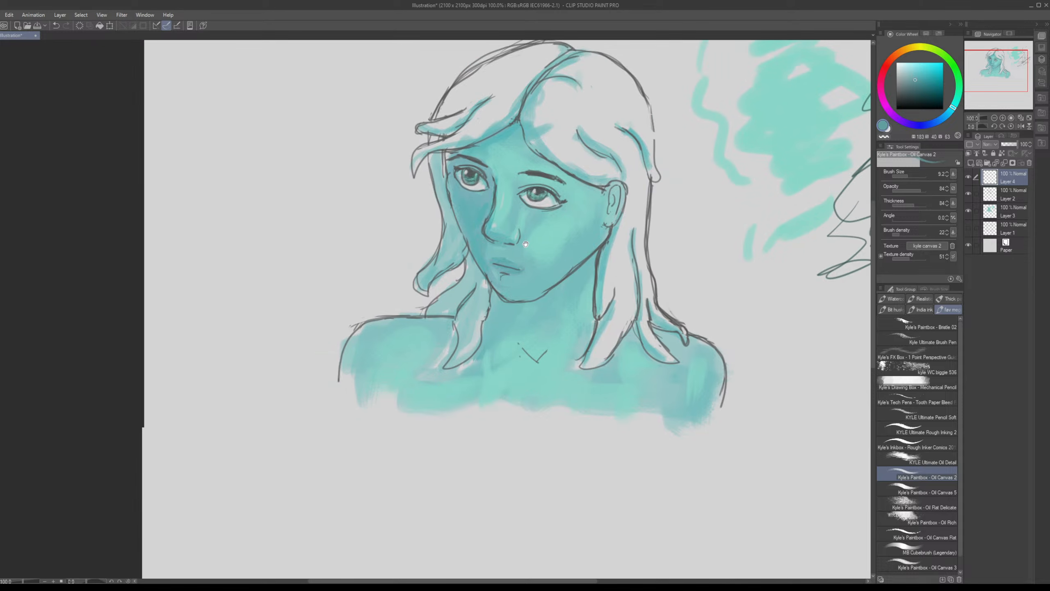
drag(600, 231, 517, 241)
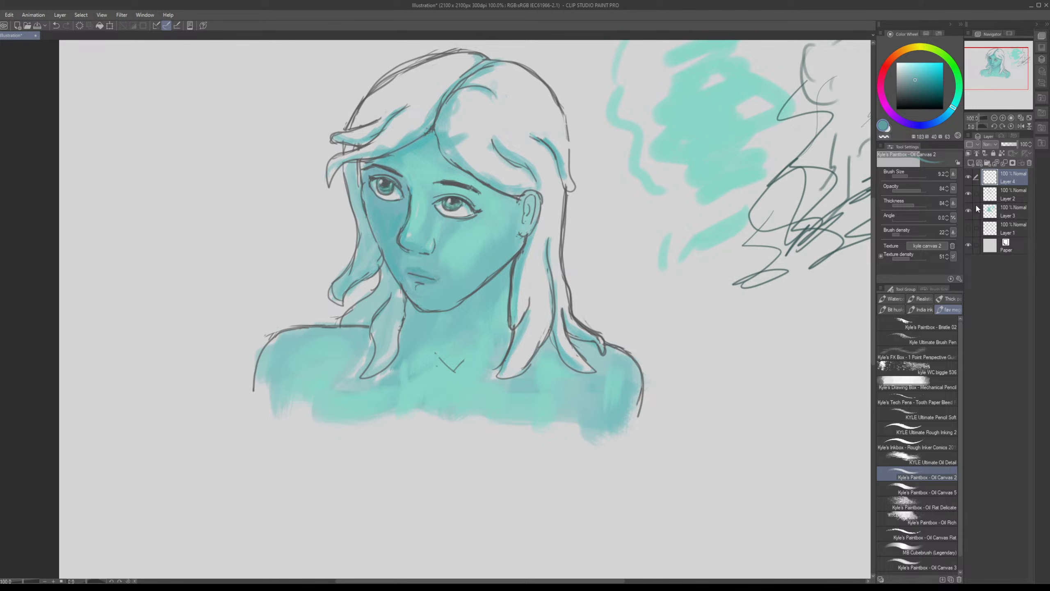
Step: On Layer 3, set the Oil Canvas 2 brush's opacity to 88 and touch up the mouth with tones sampled around the lips
click(977, 208)
key(b)
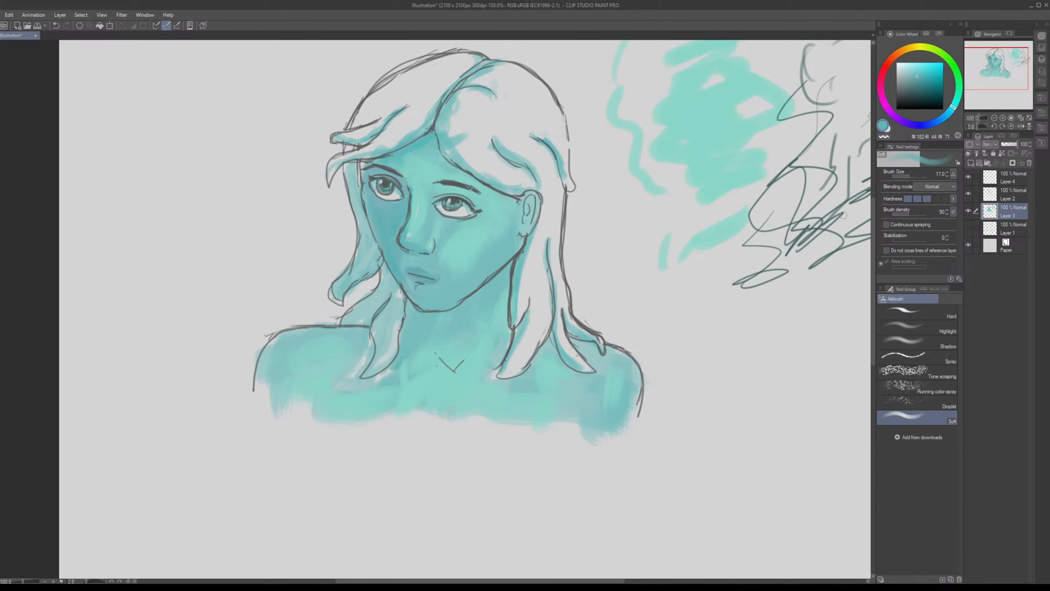
key(b)
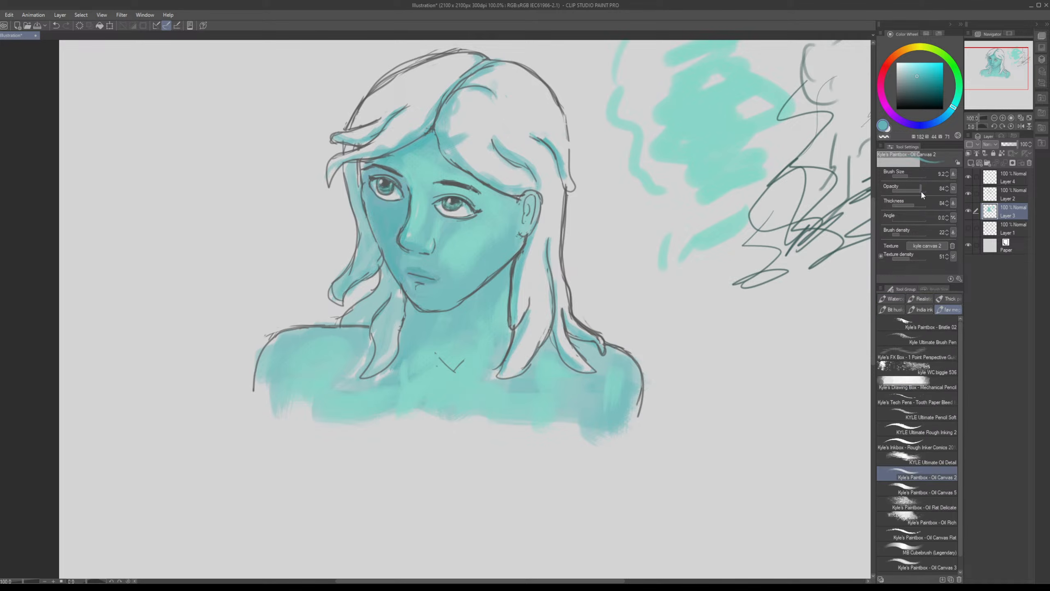
alt+click(409, 265)
alt+click(432, 265)
alt+click(423, 277)
drag(443, 292, 496, 255)
Step: Refine the upper lip and the shadow below the mouth with blue-teal tones sampled from the lips and nearby skin
alt+click(458, 215)
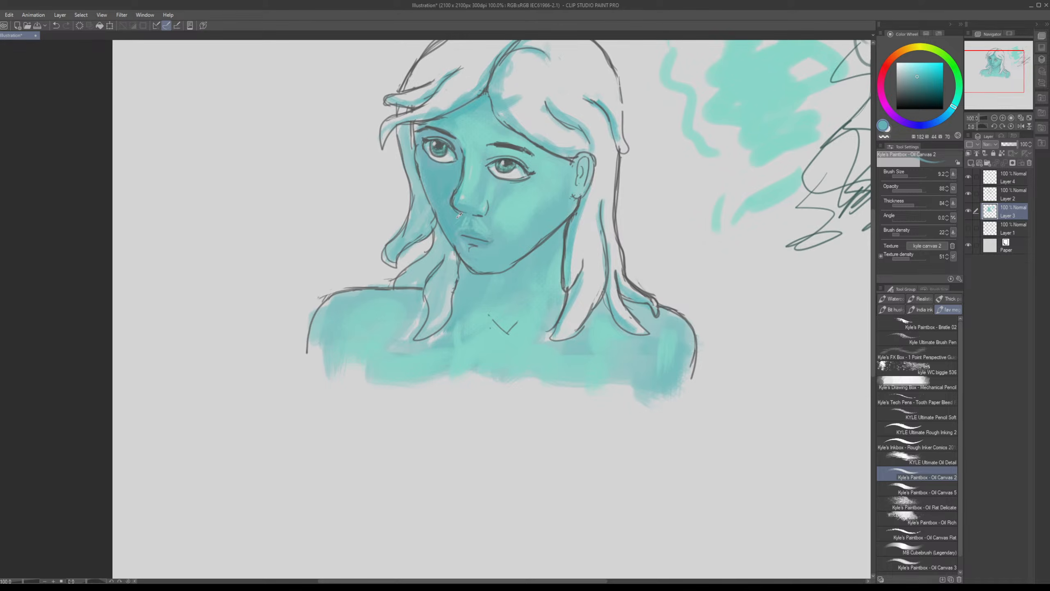
alt+click(462, 223)
alt+click(469, 214)
alt+click(467, 230)
alt+click(464, 230)
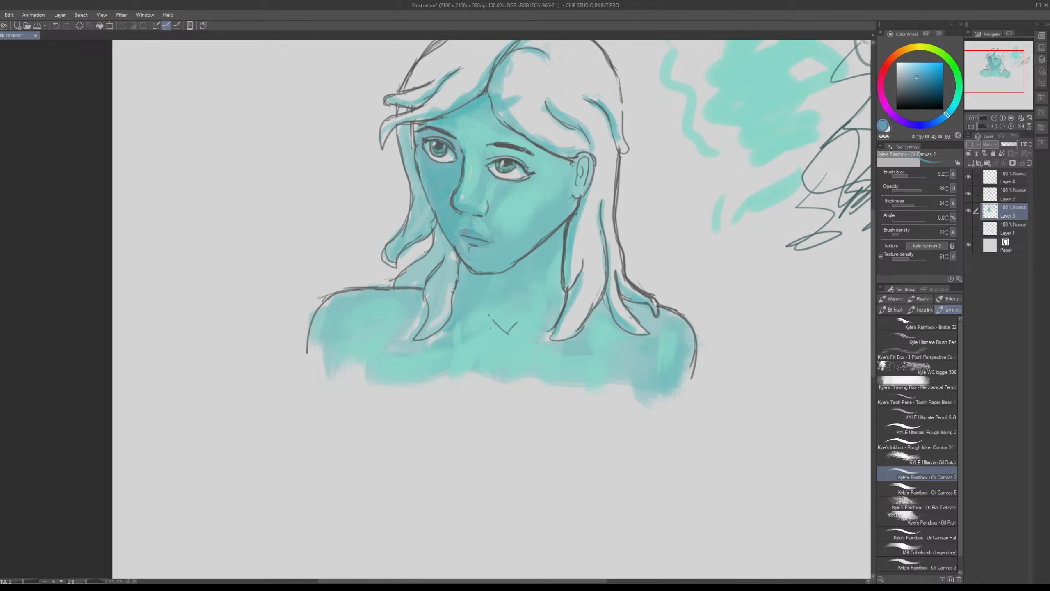
drag(484, 234, 470, 232)
alt+click(473, 245)
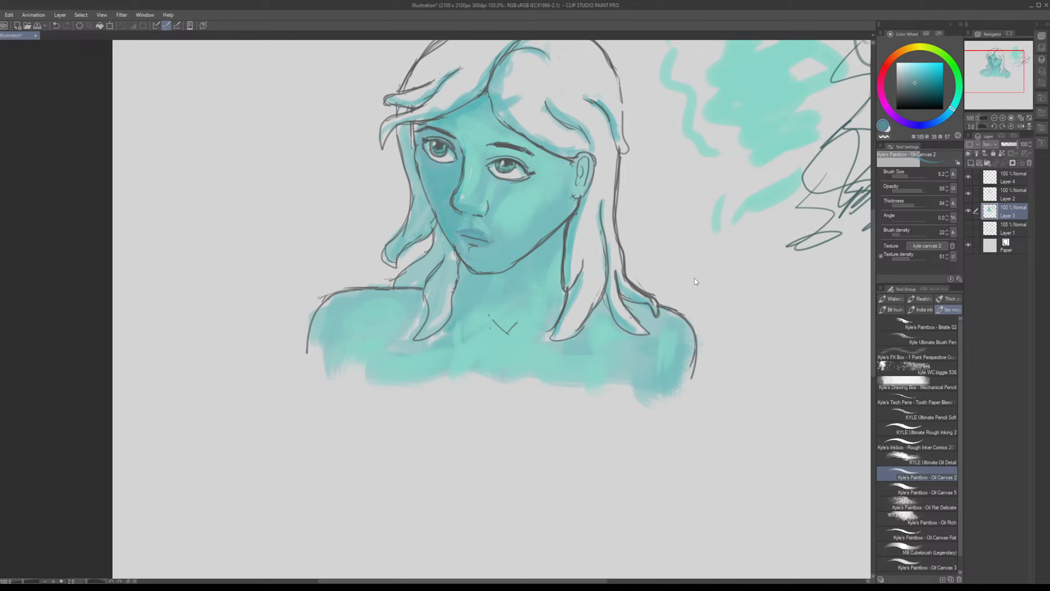
mouse_move(471, 252)
mouse_down()
mouse_move(459, 231)
mouse_move(504, 239)
mouse_move(502, 271)
mouse_up()
Step: Rework the skin between the nose and upper lip with teal tones sampled from the cheek and mouth area
alt+click(496, 216)
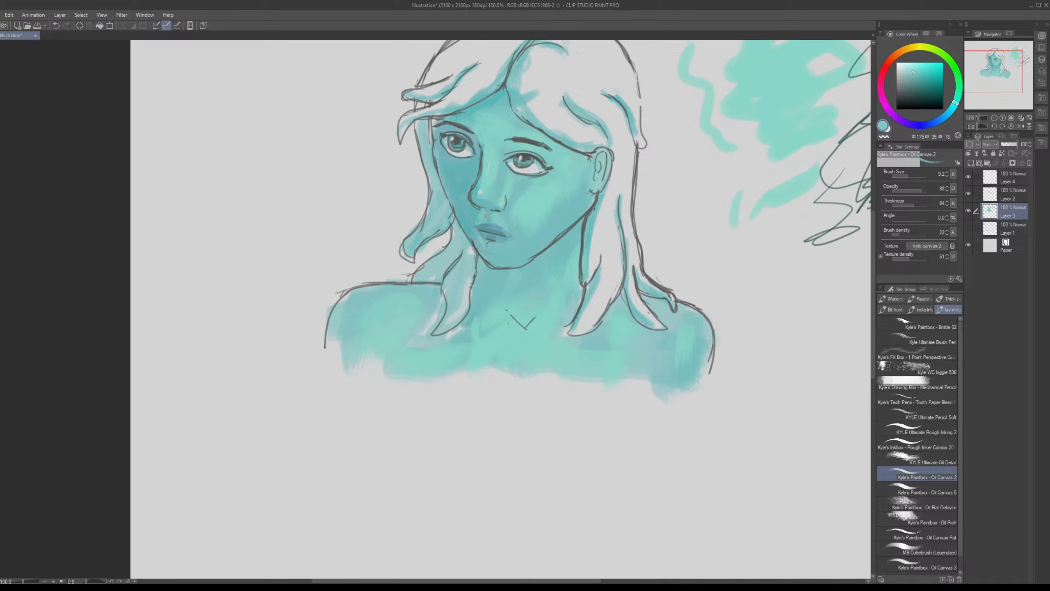
alt+click(480, 216)
alt+click(486, 215)
alt+click(486, 215)
alt+click(491, 207)
alt+click(490, 207)
mouse_move(544, 208)
mouse_down()
mouse_move(527, 270)
mouse_move(478, 234)
mouse_up()
alt+click(489, 260)
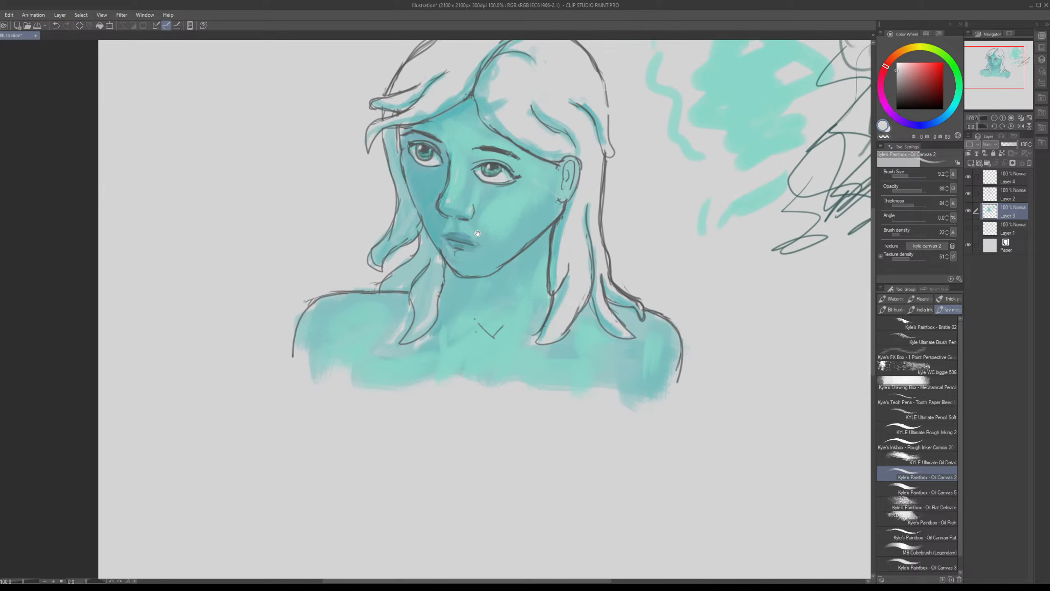
Step: Reduce the brush size to 8.2 and shade the skin beside the far eye with teal tones sampled from the face
alt+click(432, 208)
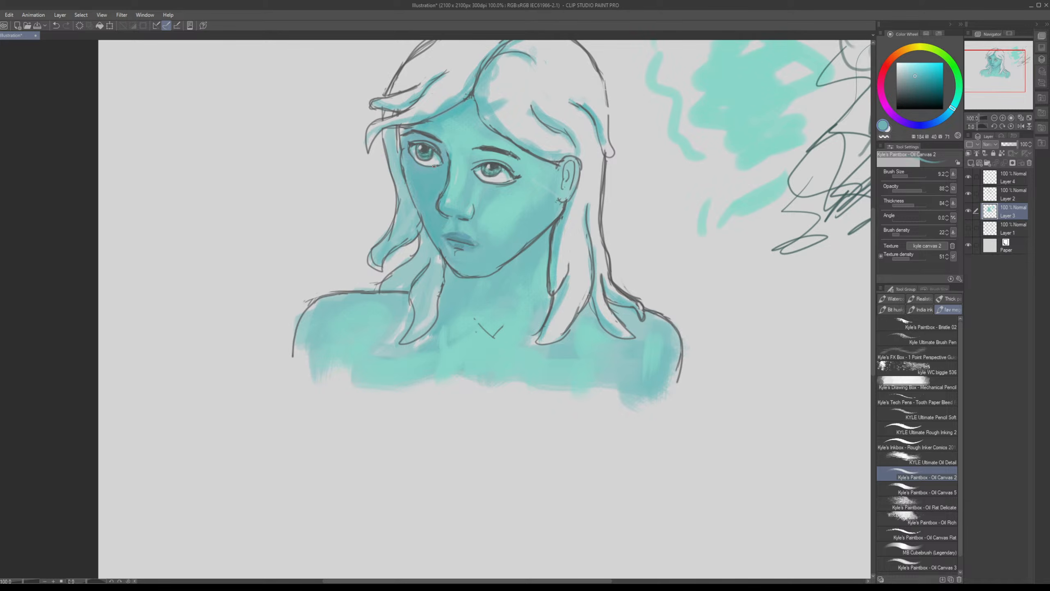
click(905, 178)
drag(407, 166, 412, 211)
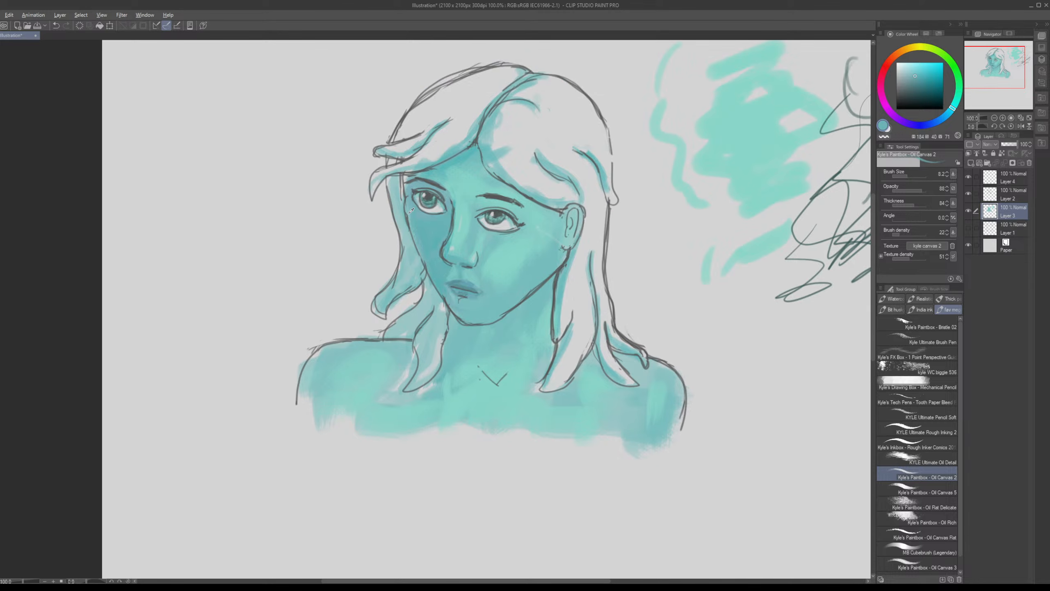
alt+click(417, 214)
alt+click(417, 213)
Step: Review the portrait as a whole and compare the colouring with the Layer 2 line art hidden and shown
key(ctrl+minus)
key(ctrl+minus)
drag(459, 329, 501, 263)
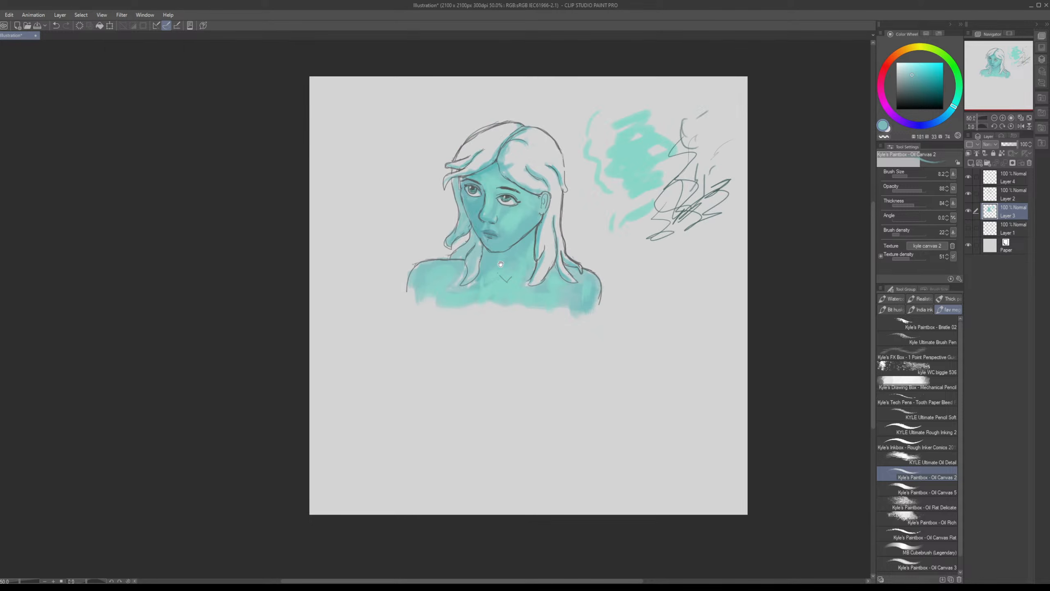
click(510, 224)
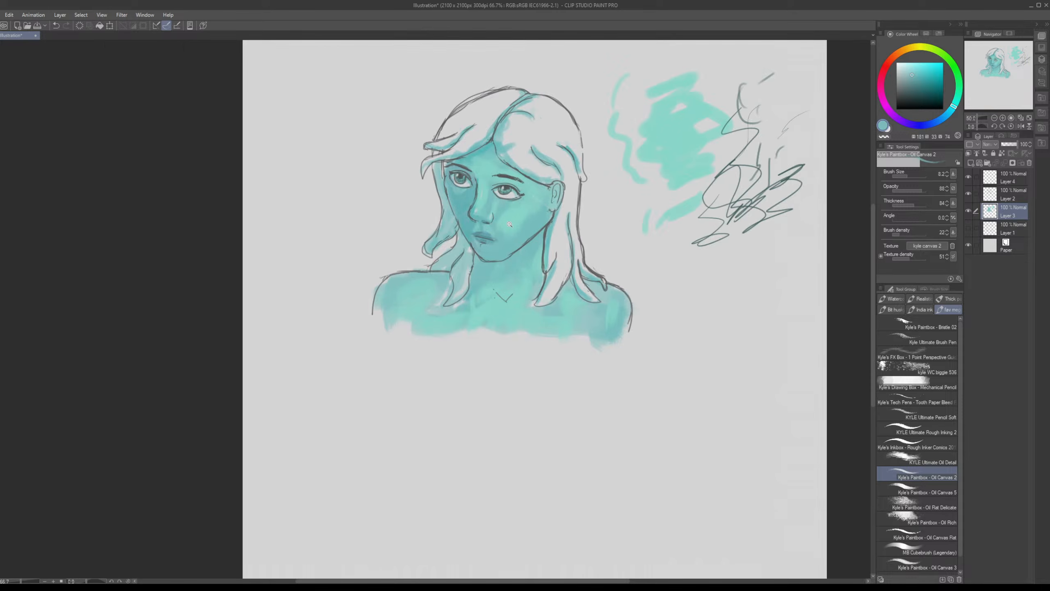
click(510, 224)
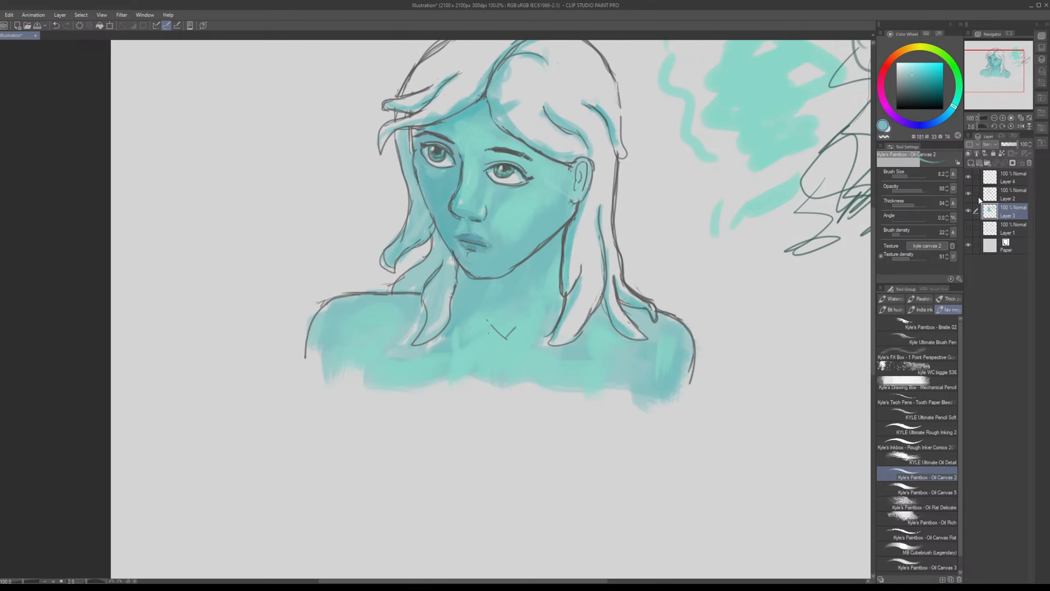
click(977, 194)
click(968, 193)
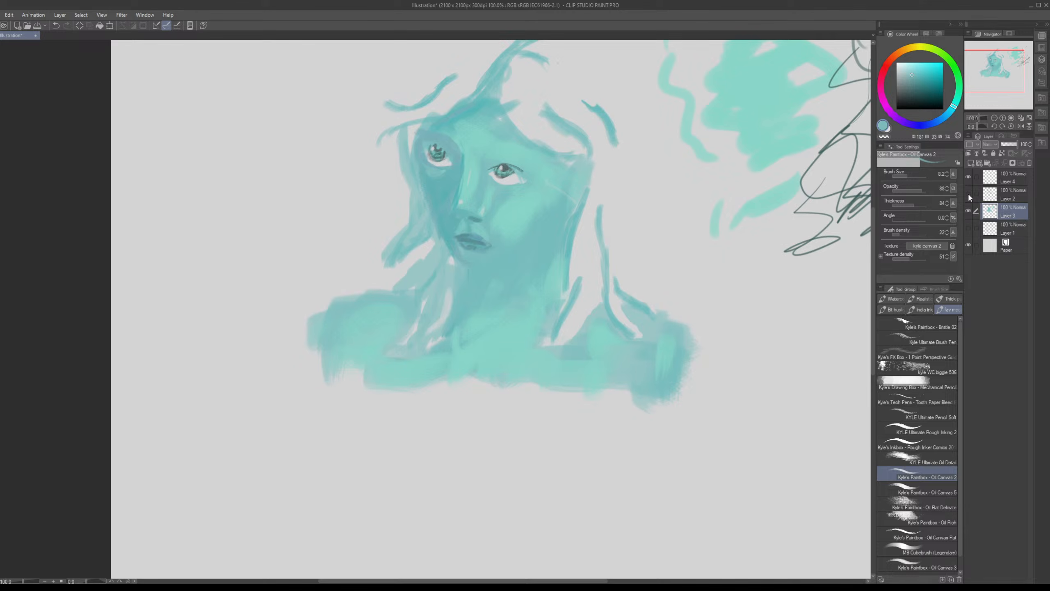
click(968, 193)
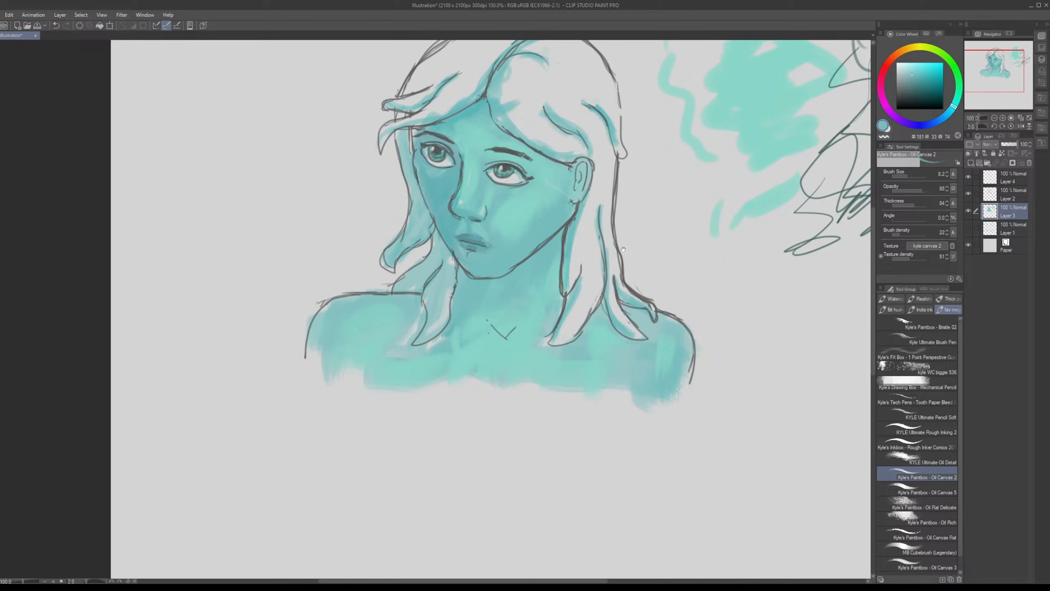
Step: Compare the face with and without the last brush stroke
drag(623, 249, 645, 254)
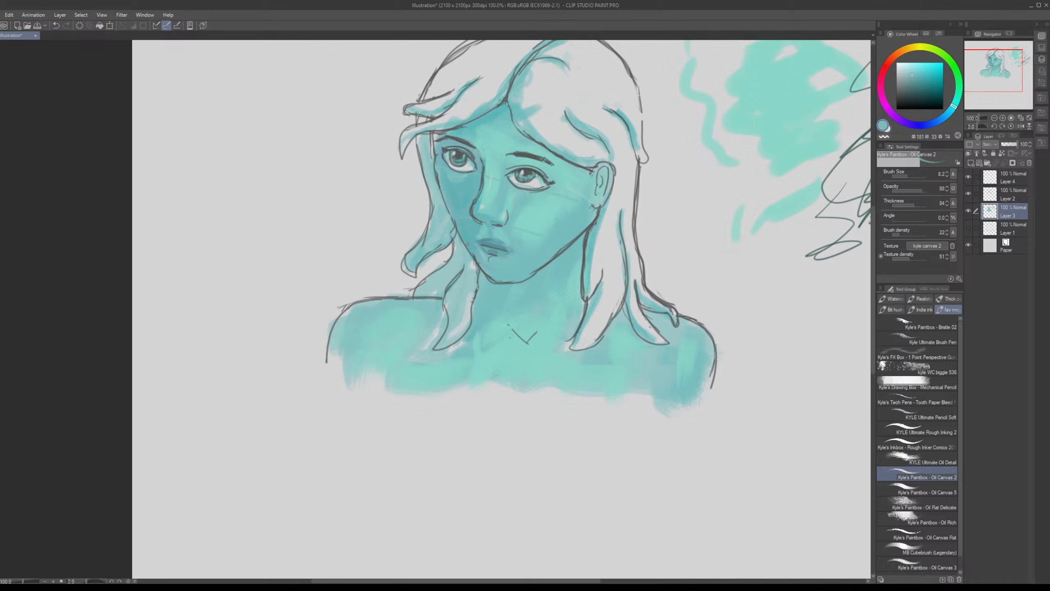
key(ctrl+z)
key(ctrl+y)
drag(533, 236, 538, 258)
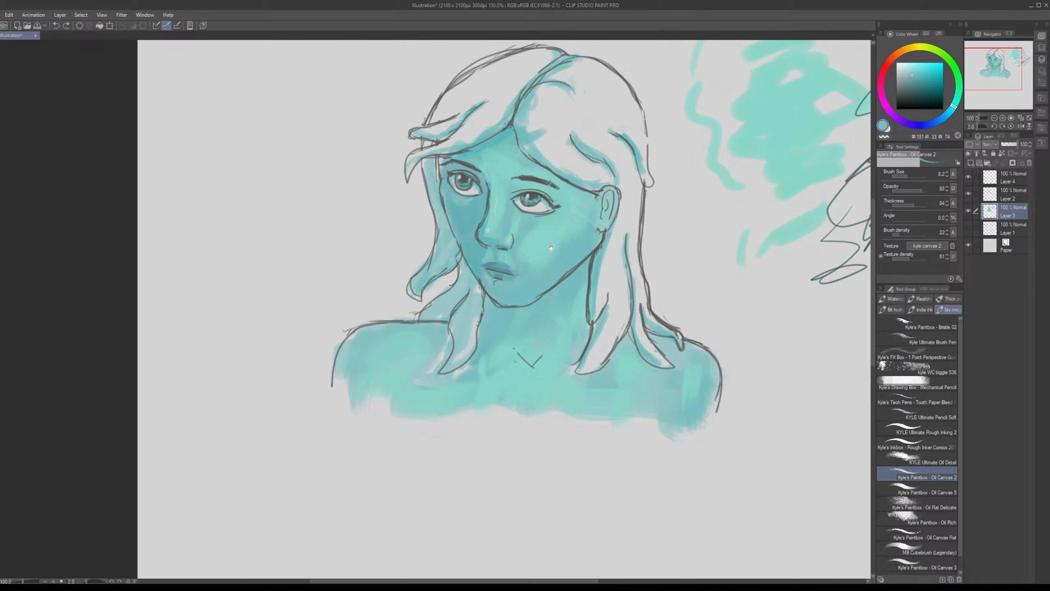
drag(550, 247, 476, 237)
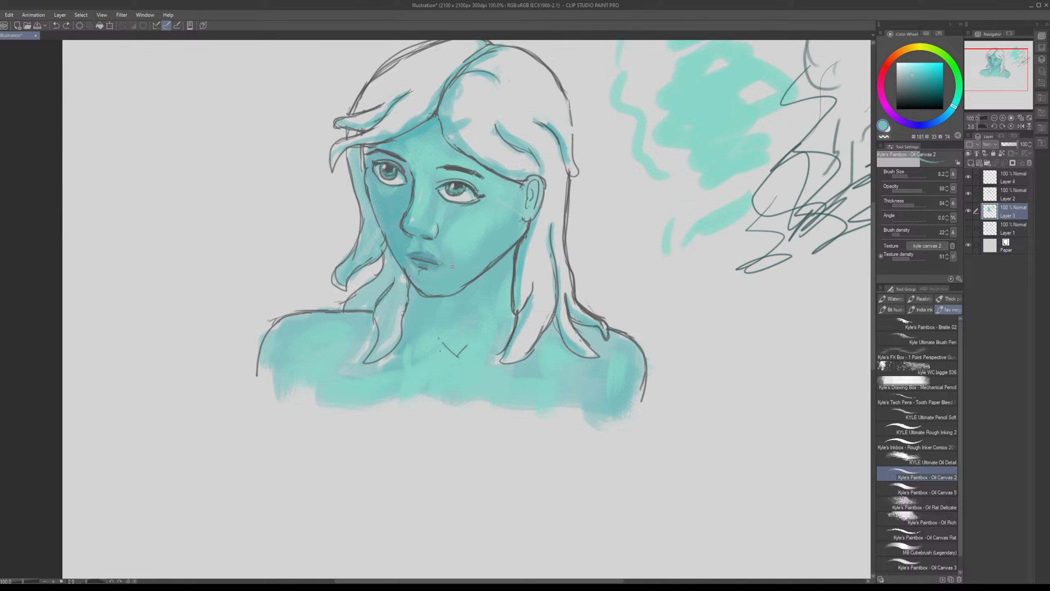
Step: Soften the lips and the corner of the mouth with the Soft airbrush, using blue-teal tones sampled around them
key(b)
alt+click(419, 253)
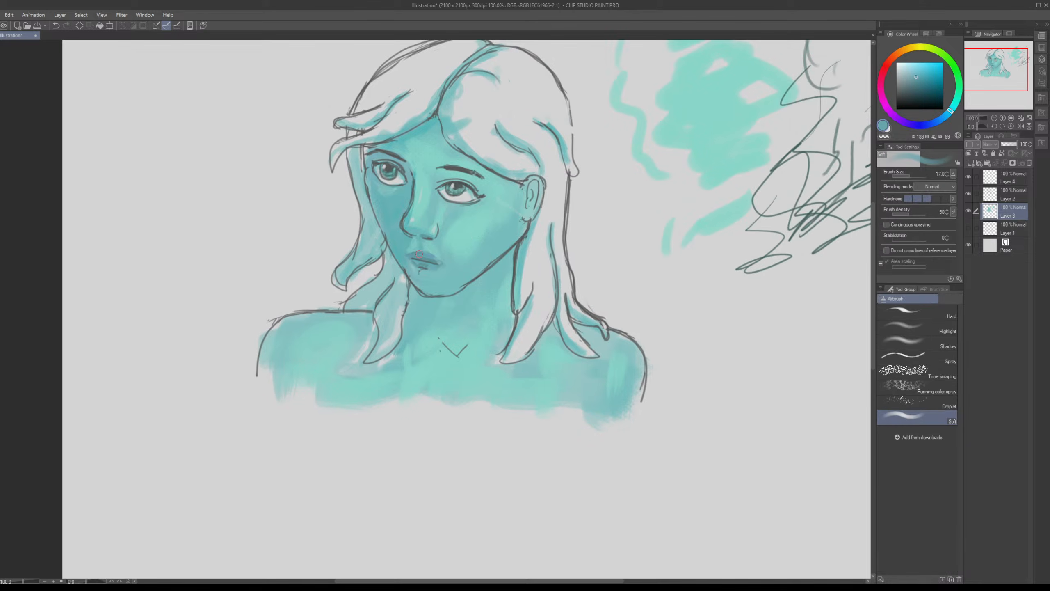
alt+click(440, 250)
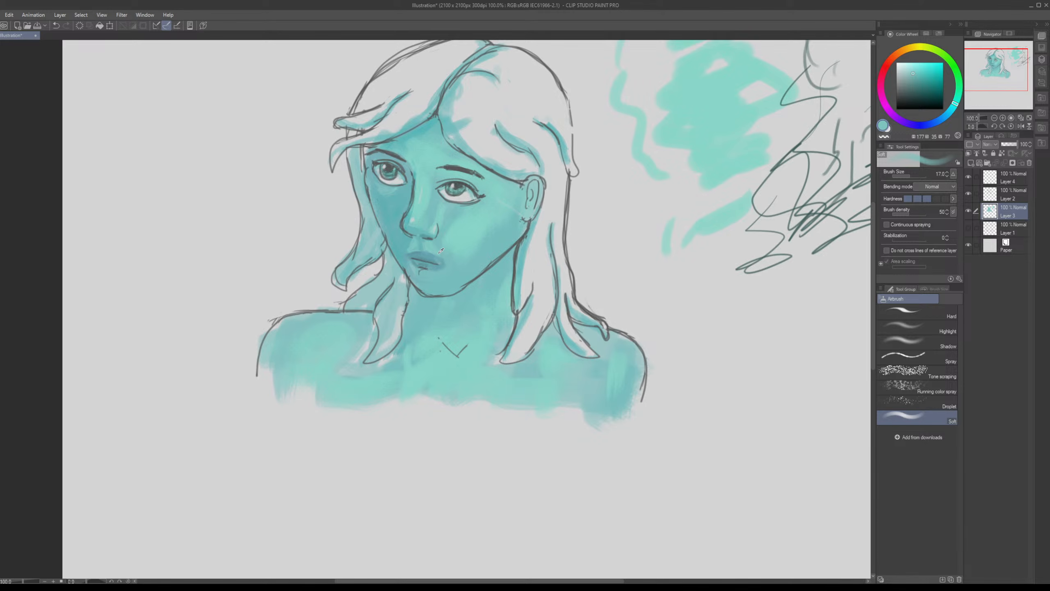
alt+click(426, 252)
alt+click(435, 255)
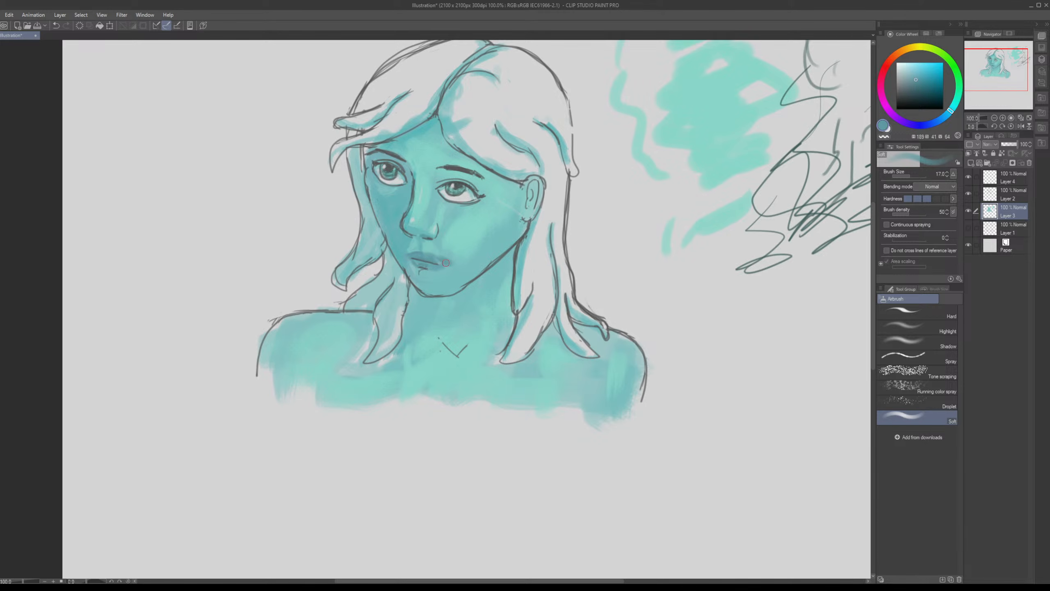
alt+click(458, 264)
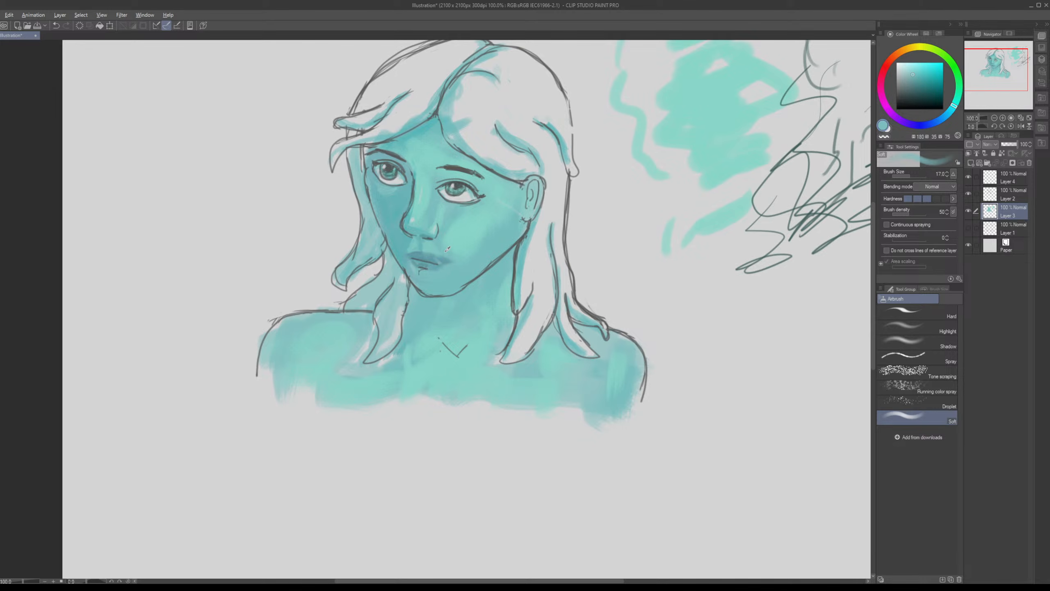
alt+click(447, 249)
alt+click(422, 251)
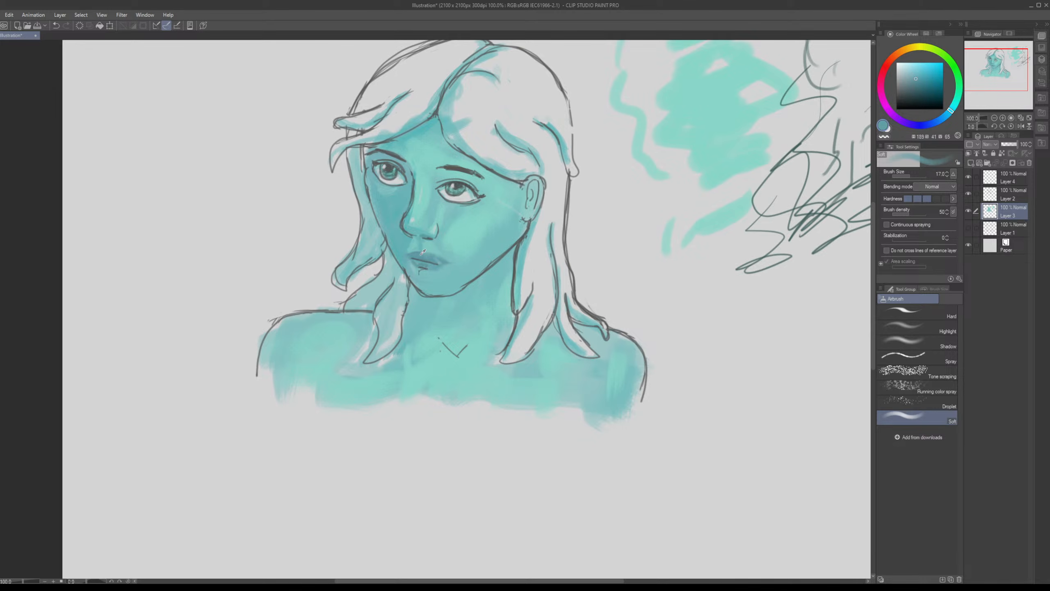
alt+click(409, 250)
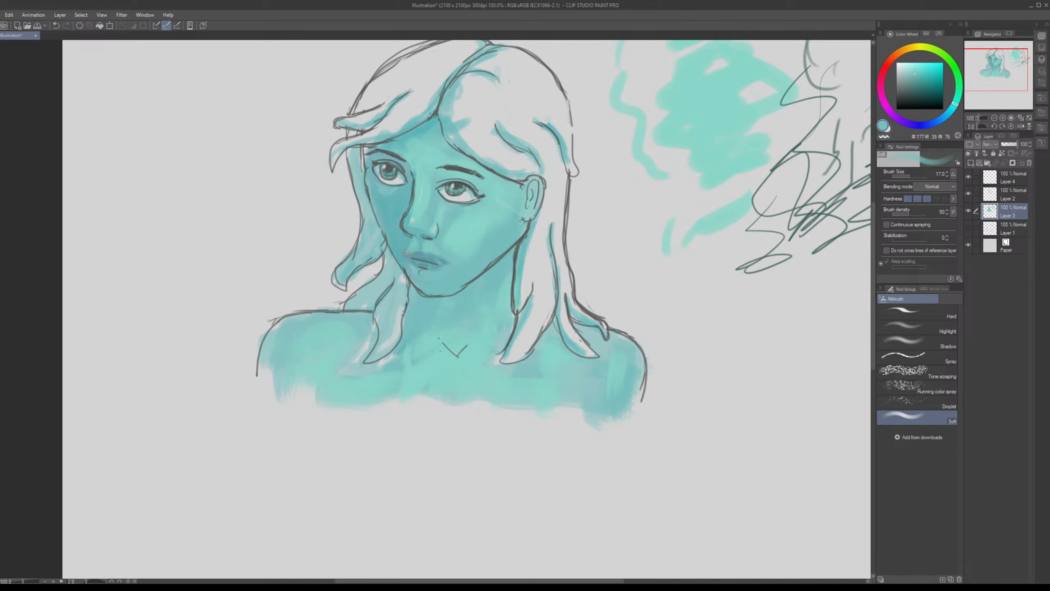
Step: Add a small light grey airbrush highlight on the cheek below the near eye
drag(482, 256, 510, 236)
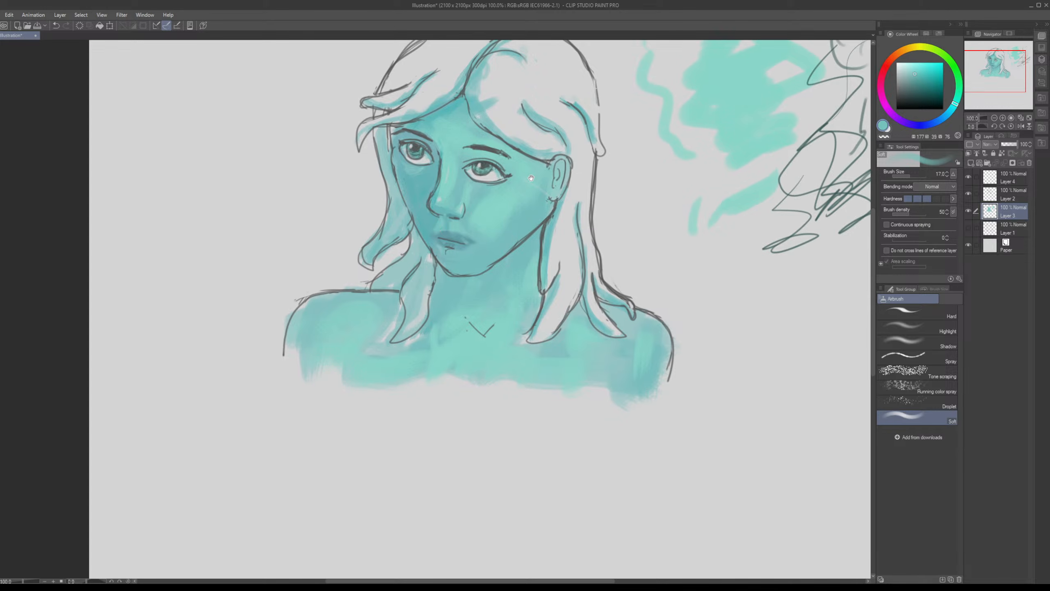
drag(531, 178, 546, 176)
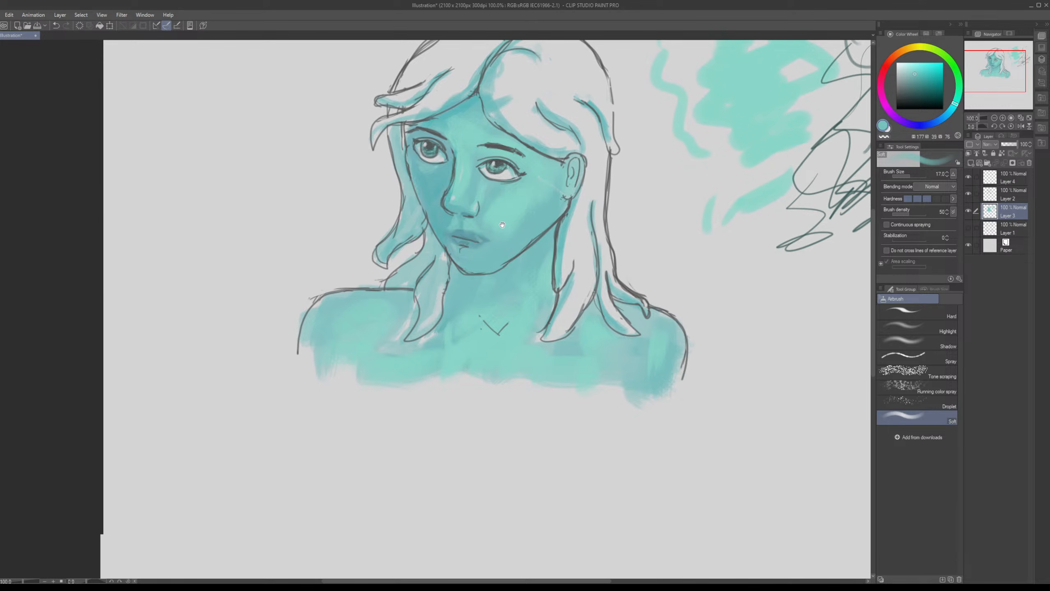
drag(503, 225, 476, 263)
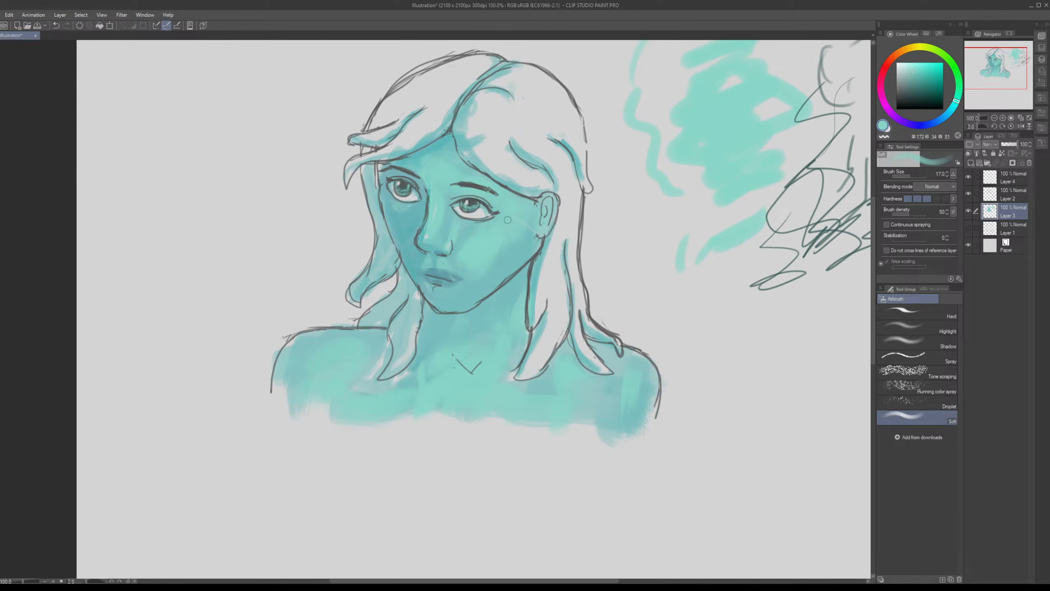
alt+click(488, 228)
alt+click(488, 227)
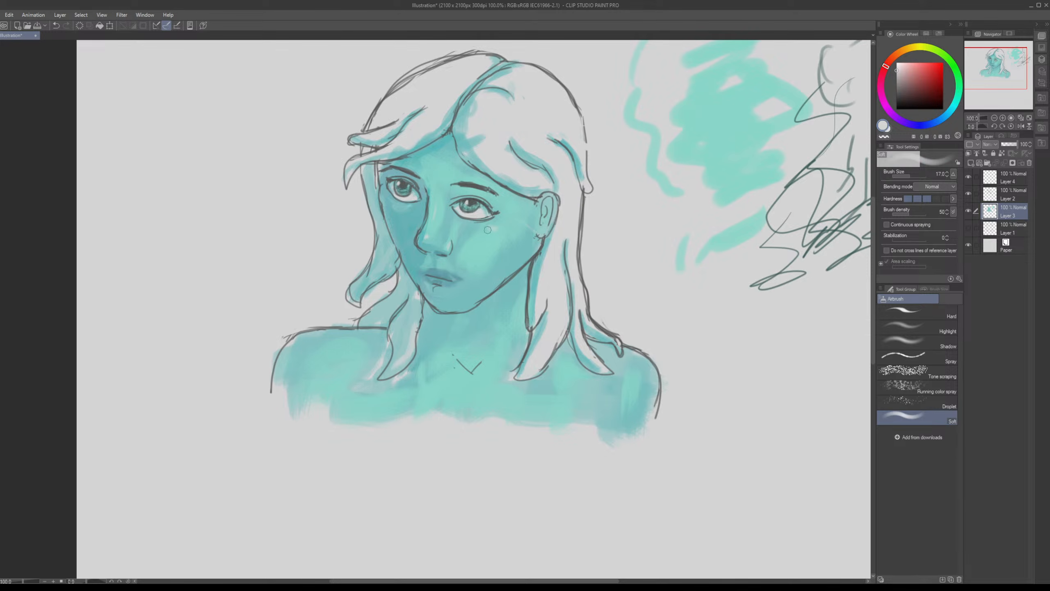
click(486, 231)
Step: Set the Oil Canvas 2 brush's opacity to 100, try it with a sampled teal scribble beside the portrait, and undo the scribble
scroll(486, 231, down, 2)
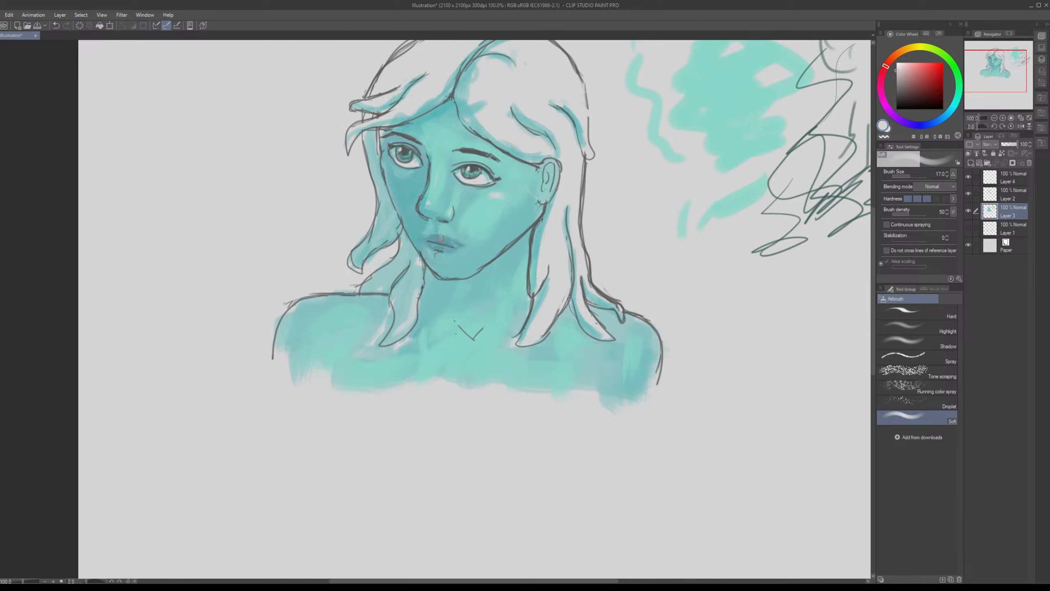
key(p)
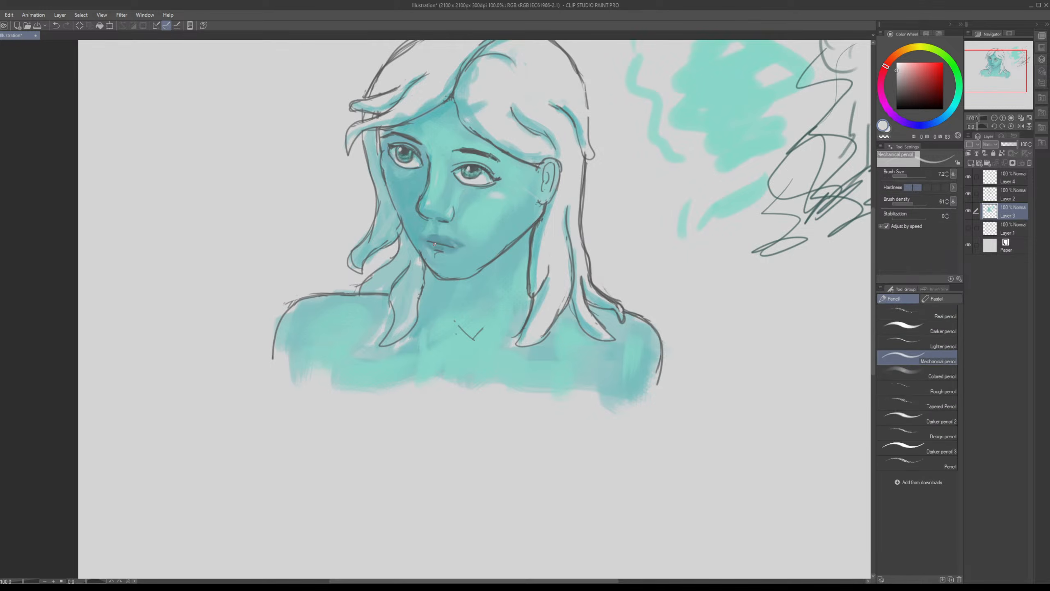
key(b)
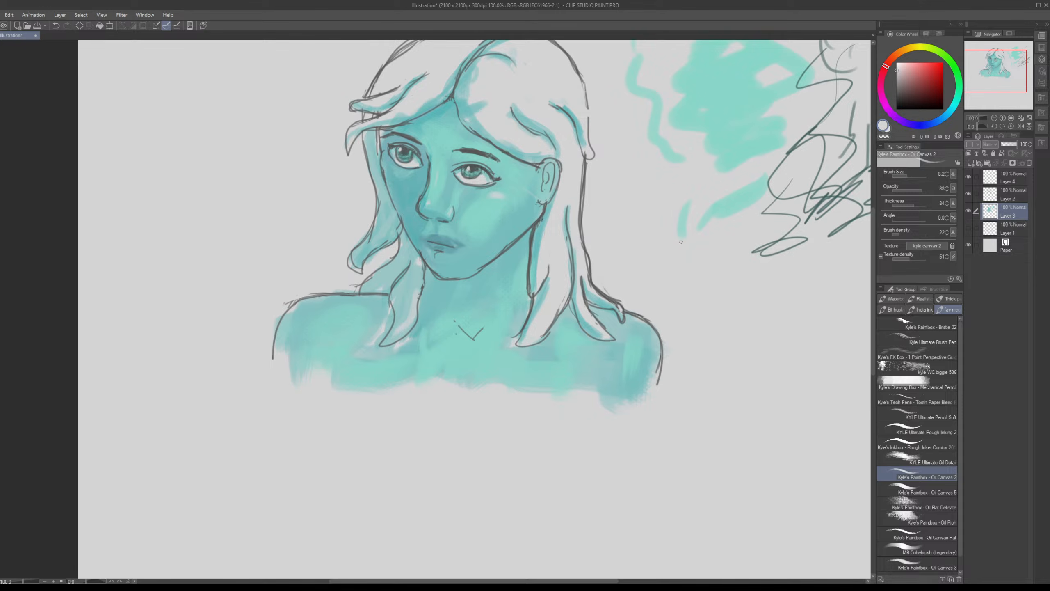
alt+click(531, 222)
drag(631, 190, 664, 227)
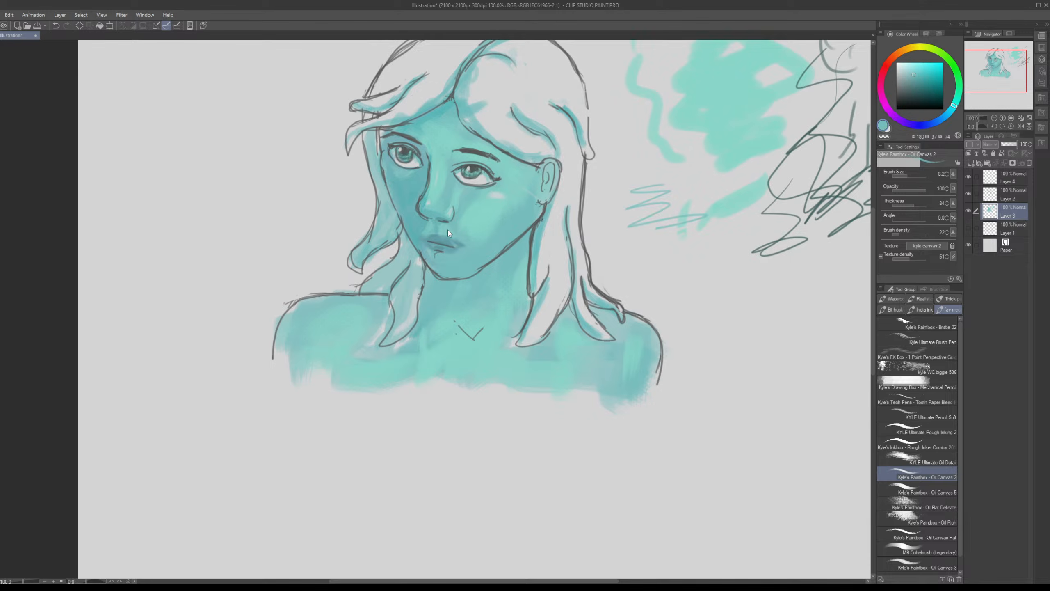
key(ctrl+z)
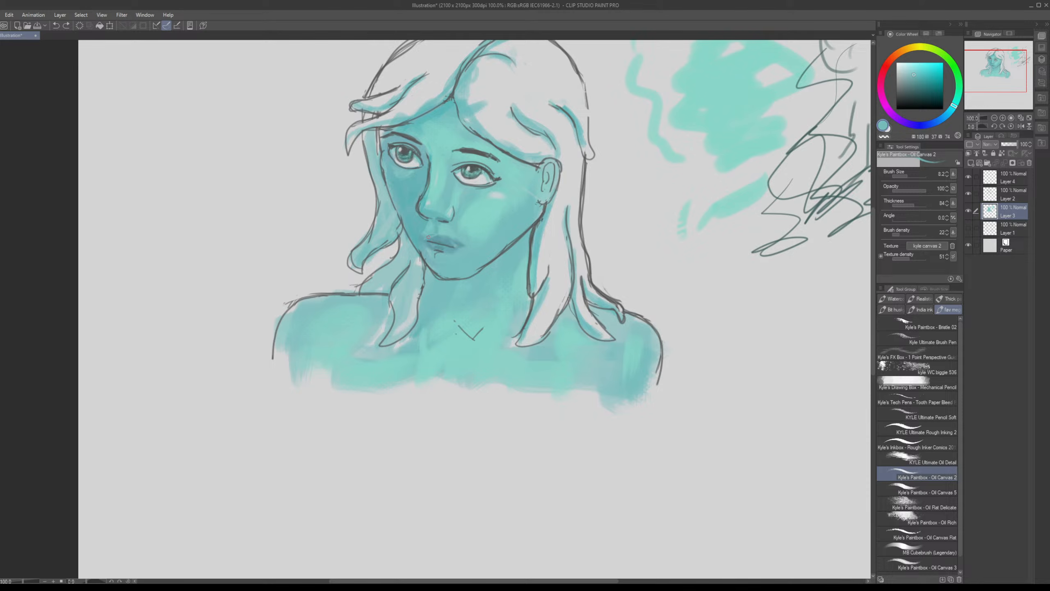
Step: Touch up the mouth with a sampled blue-teal and make the skin colour layer, Layer 3, active again
alt+click(424, 240)
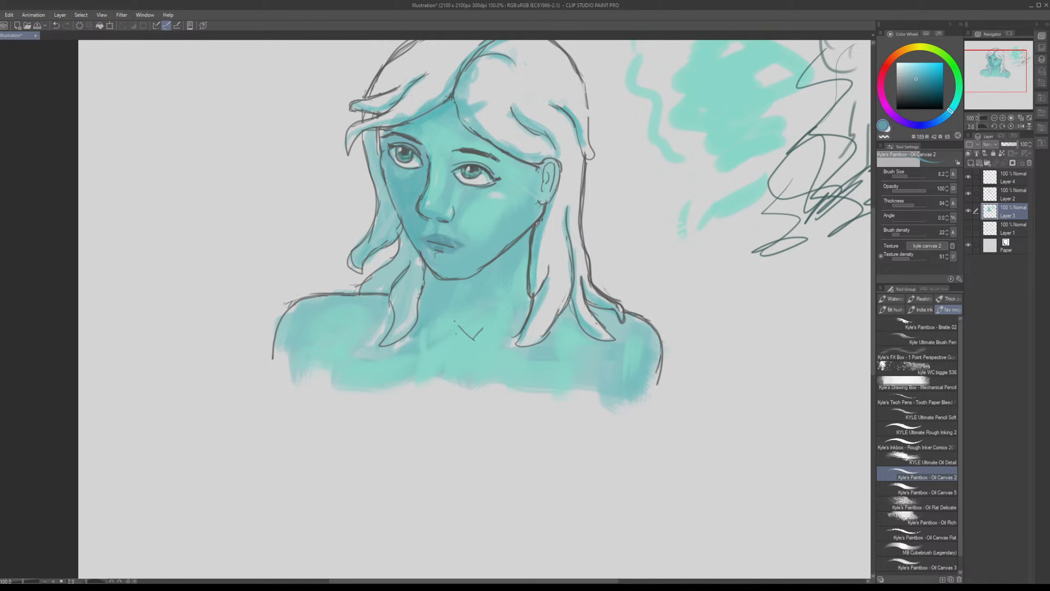
click(1009, 179)
key(e)
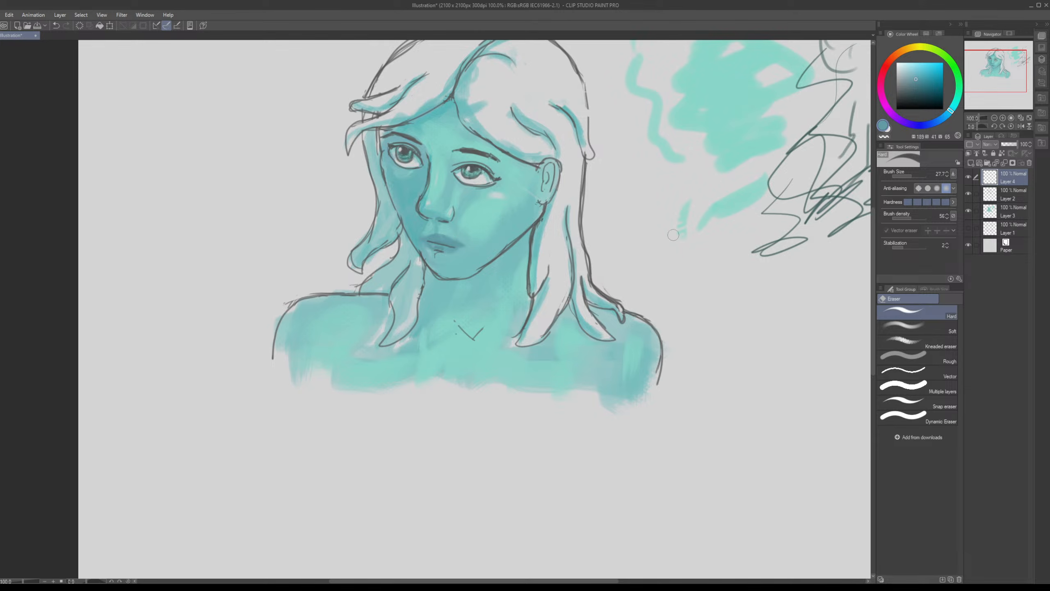
ctrl+shift+click(546, 257)
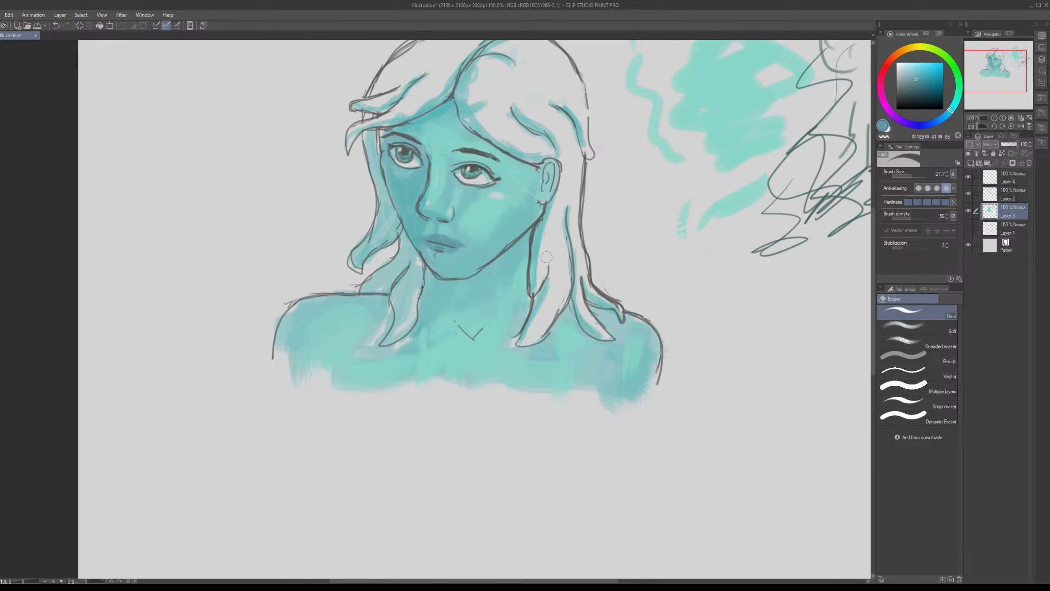
Step: Touch up the cheek highlight and the skin around the far eye and brow with the Mechanical pencil, using tones sampled there
key(p)
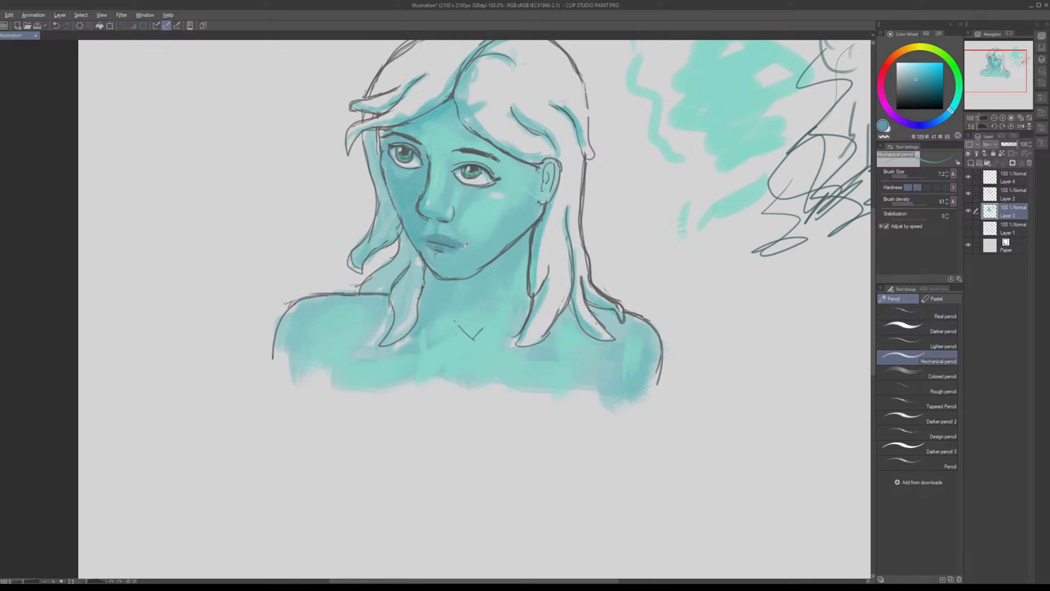
alt+click(493, 190)
drag(517, 230, 488, 270)
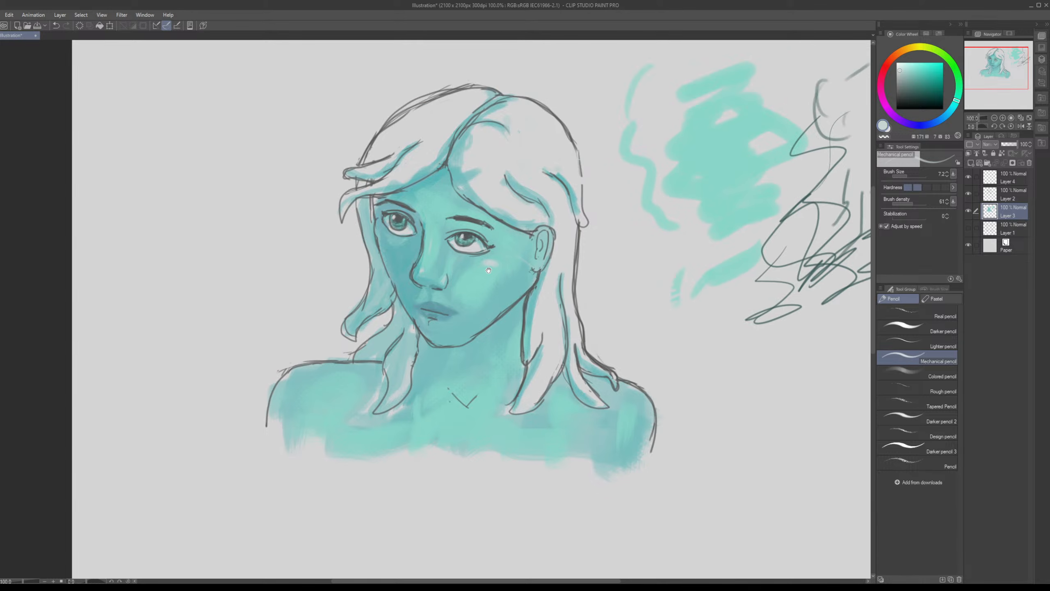
alt+click(388, 235)
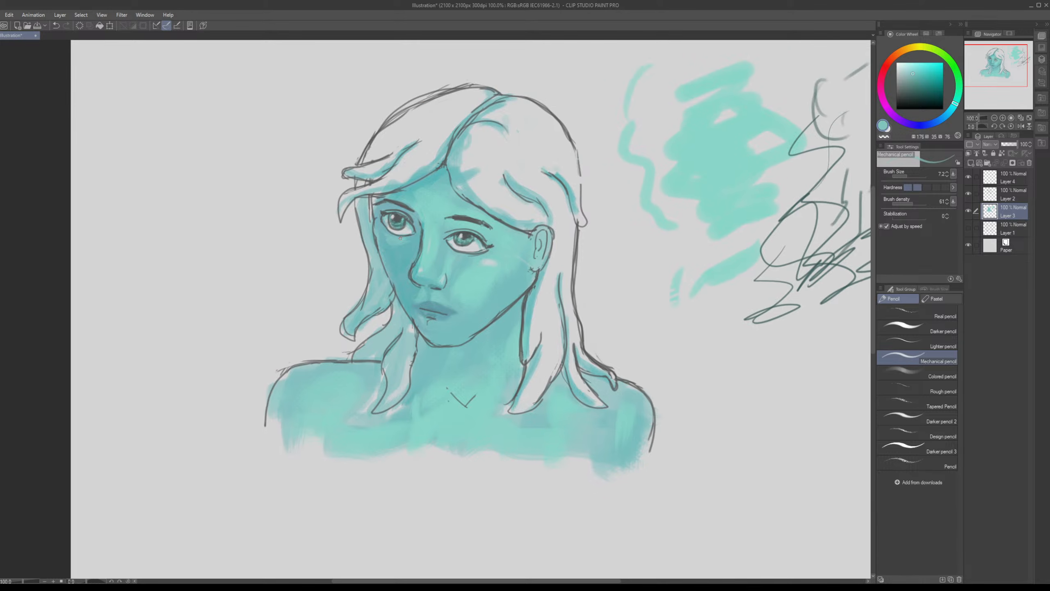
alt+click(409, 247)
drag(417, 208, 421, 208)
alt+click(411, 193)
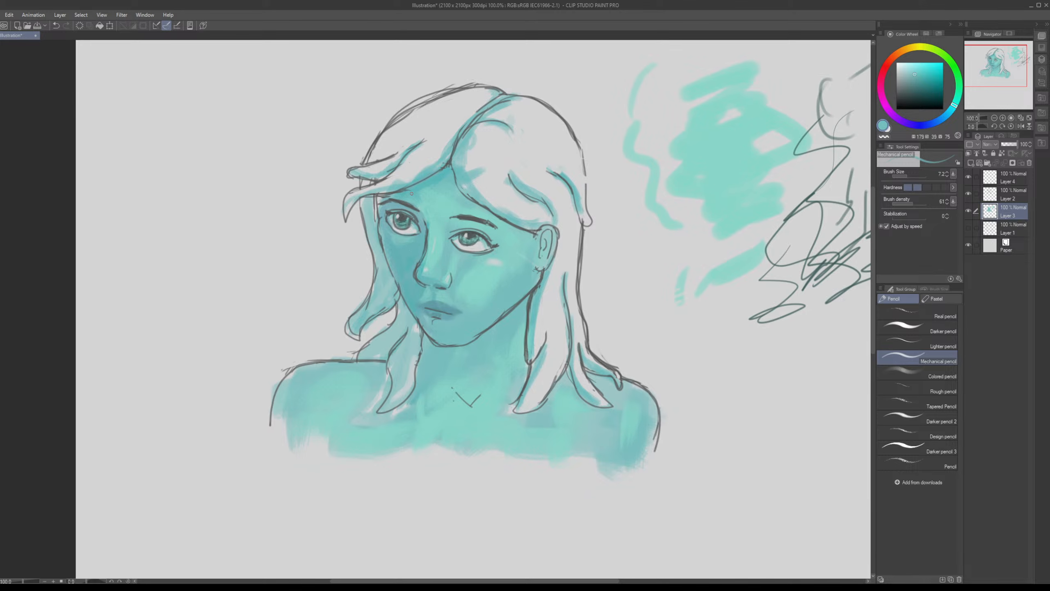
Step: Set the Oil Canvas 2 brush's size to 17 and blend the cheek between its highlight and the ear with sampled tones
key(b)
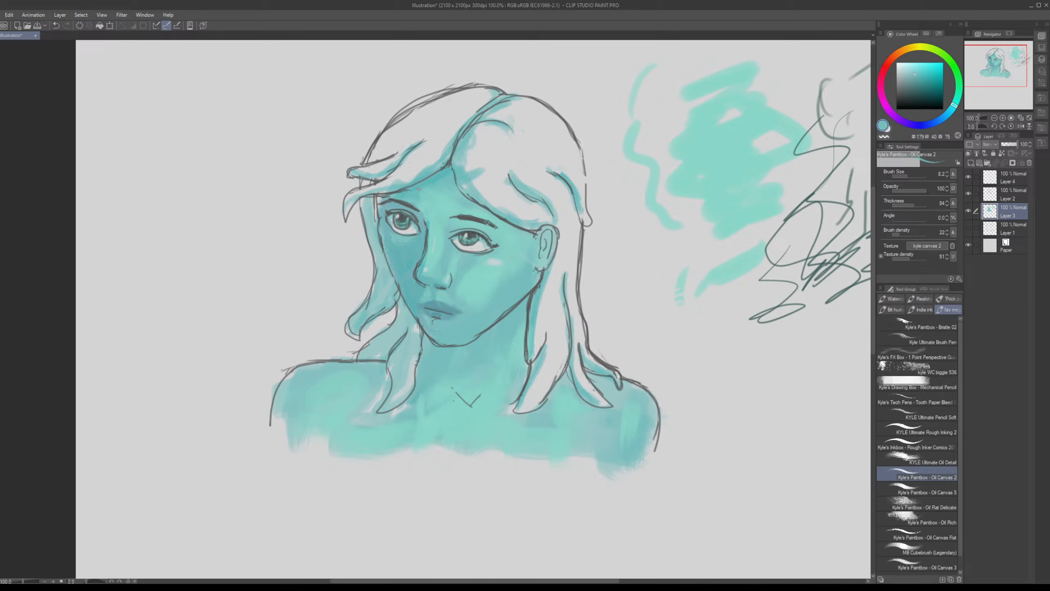
click(909, 175)
drag(456, 184, 417, 175)
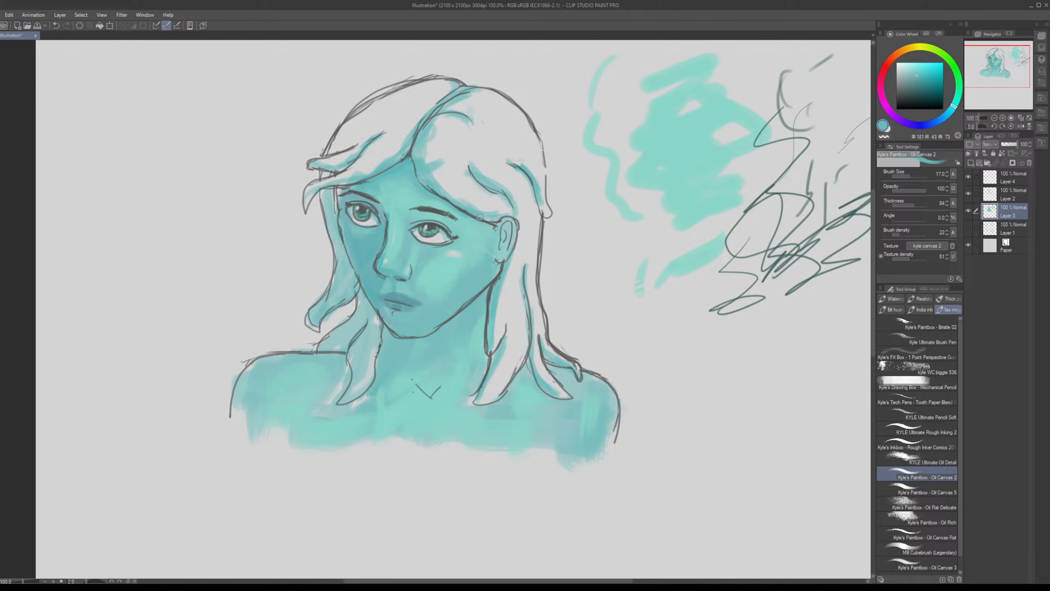
drag(479, 215, 499, 202)
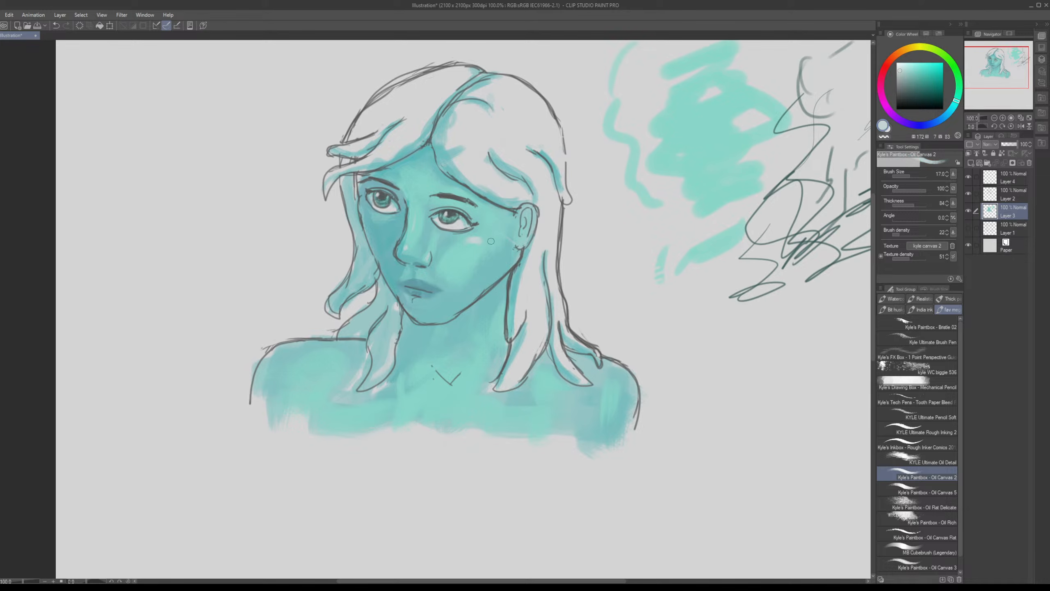
alt+click(476, 247)
alt+click(507, 244)
drag(507, 244, 518, 233)
Step: Shade the inside of the ear with teal tones sampled from the ear and the cheek beside it
alt+click(524, 236)
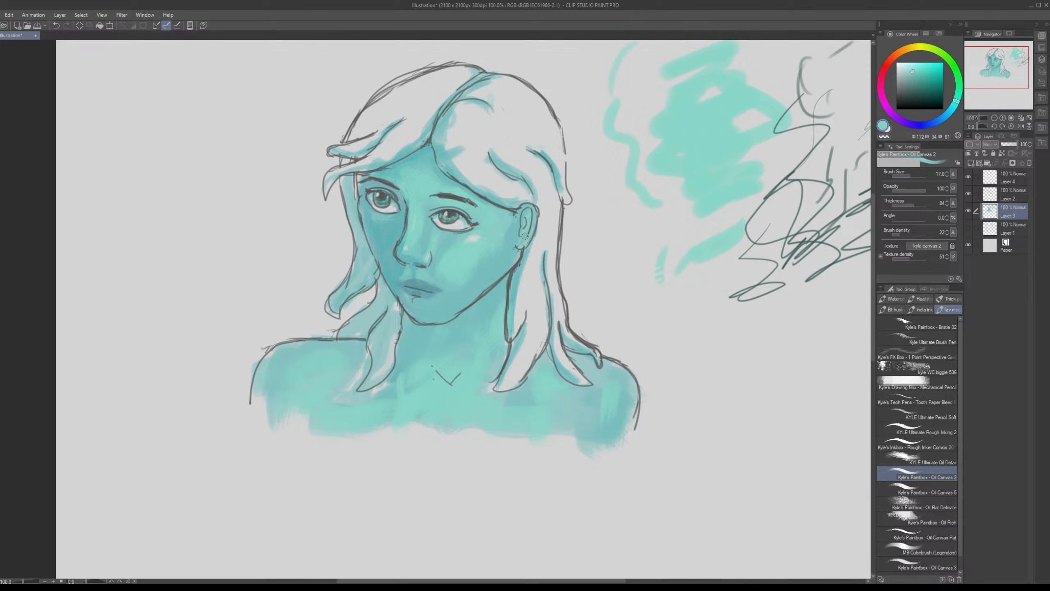
alt+click(514, 225)
alt+click(513, 225)
drag(522, 211, 523, 248)
Step: Blend the skin above the upper lip and under the jaw with the Oil Canvas 2 brush, using teal tones sampled nearby
drag(419, 280, 490, 246)
alt+click(490, 245)
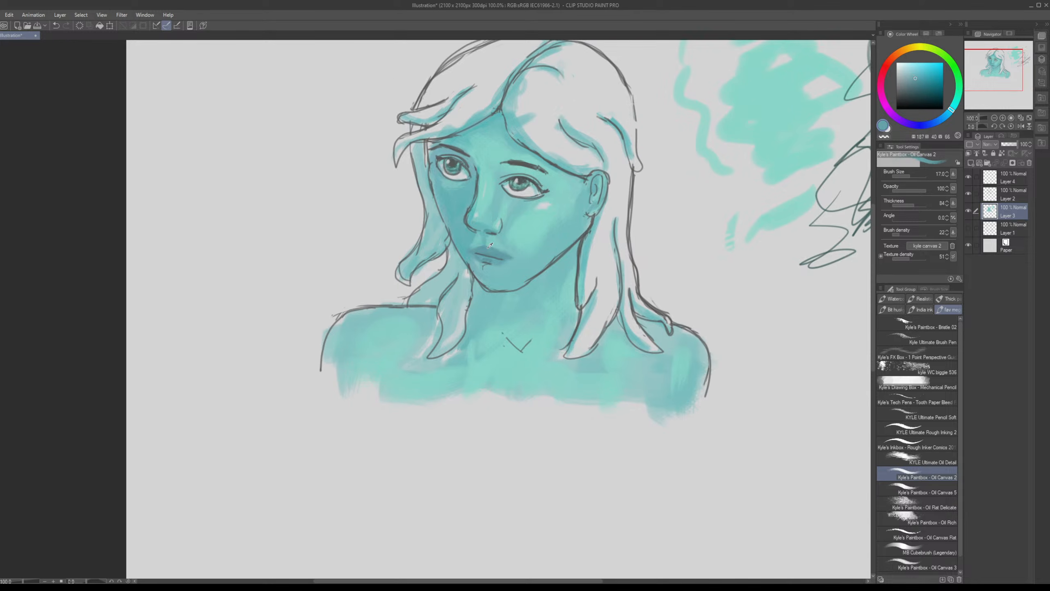
alt+click(489, 239)
alt+click(493, 241)
drag(534, 286, 525, 308)
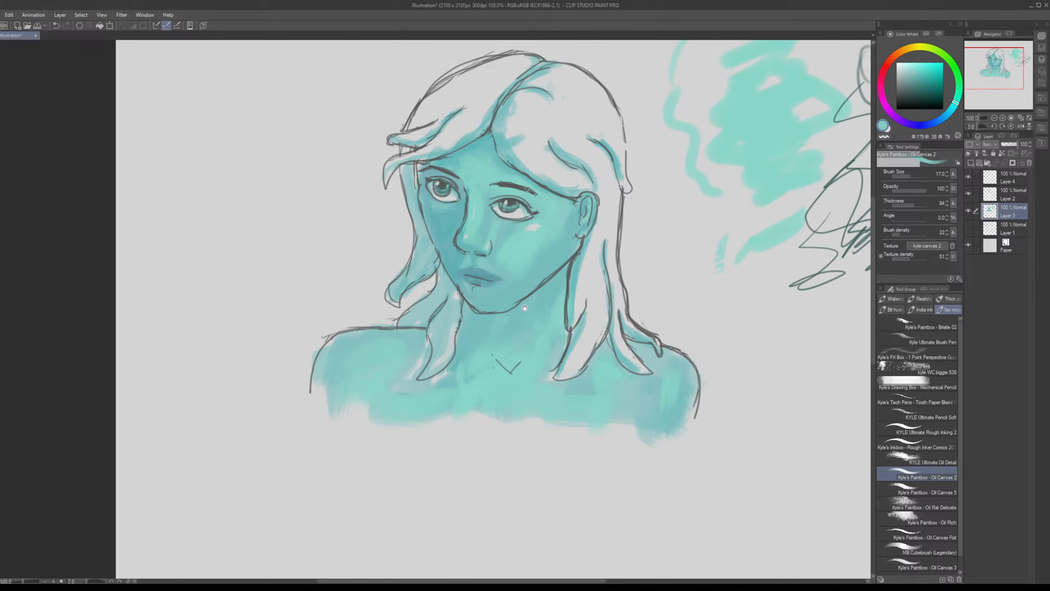
alt+click(517, 312)
alt+click(500, 323)
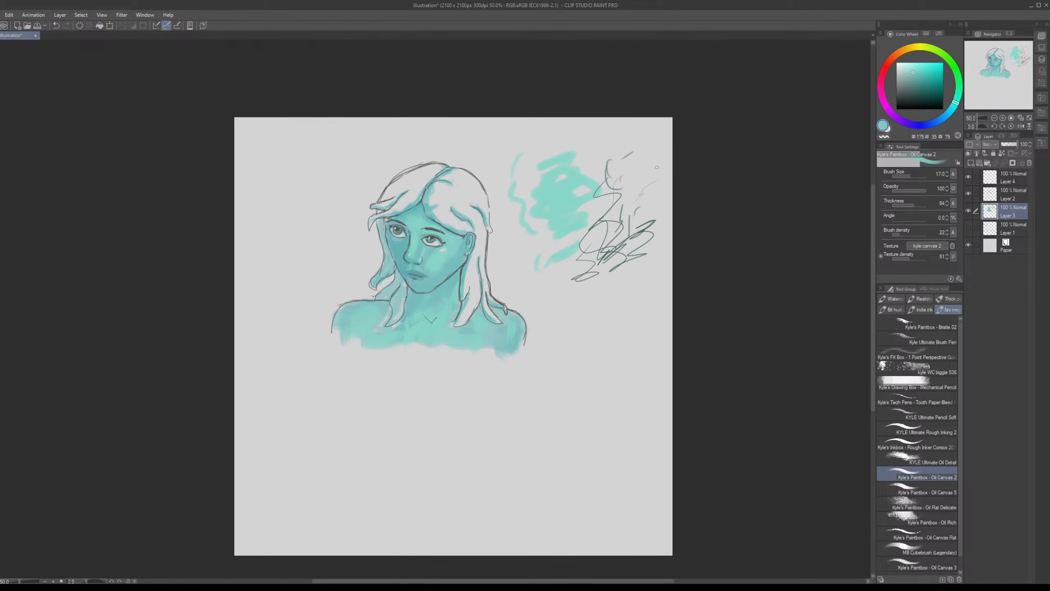
Step: Erase the test scribbles beside the portrait with a large Hard eraser
key(e)
mouse_move(579, 137)
mouse_down()
mouse_move(548, 166)
mouse_move(538, 253)
mouse_up()
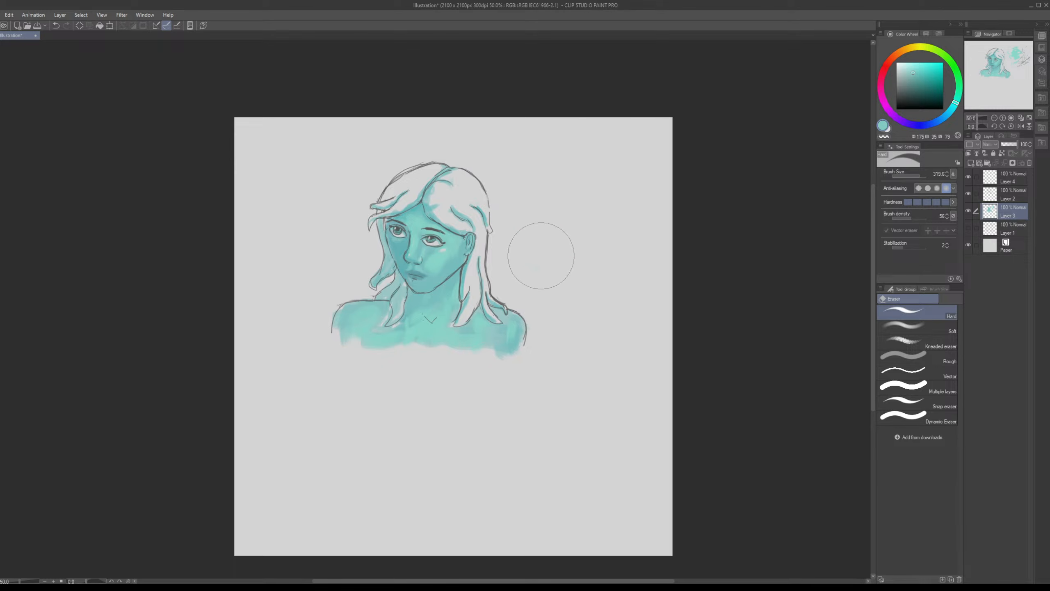
Step: Lasso the whole portrait on Layers 4, 2 and 3, scale it to 170%, centre it on the canvas and deselect
drag(976, 177, 976, 194)
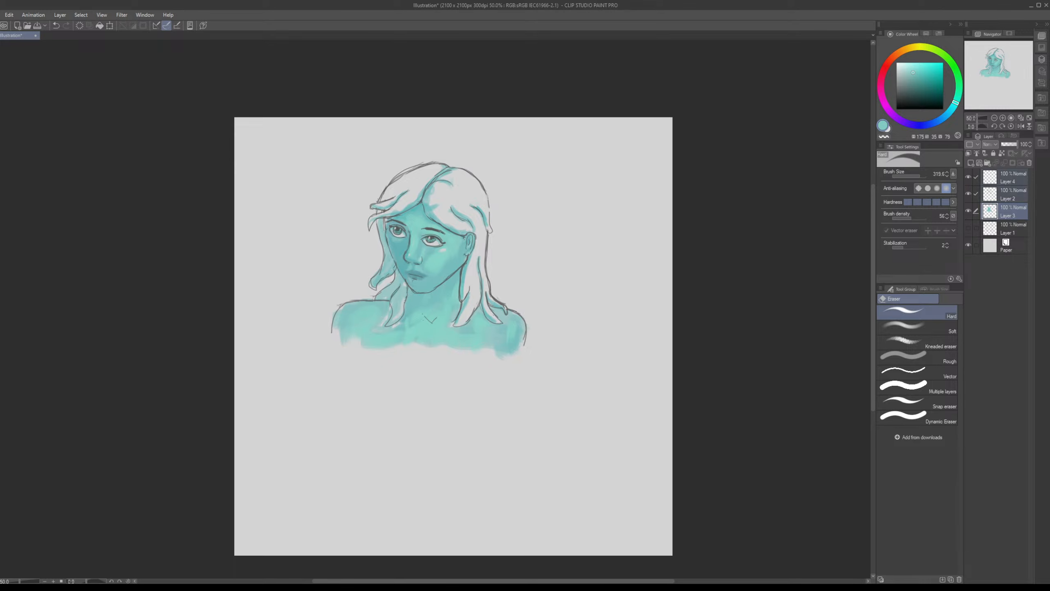
key(m)
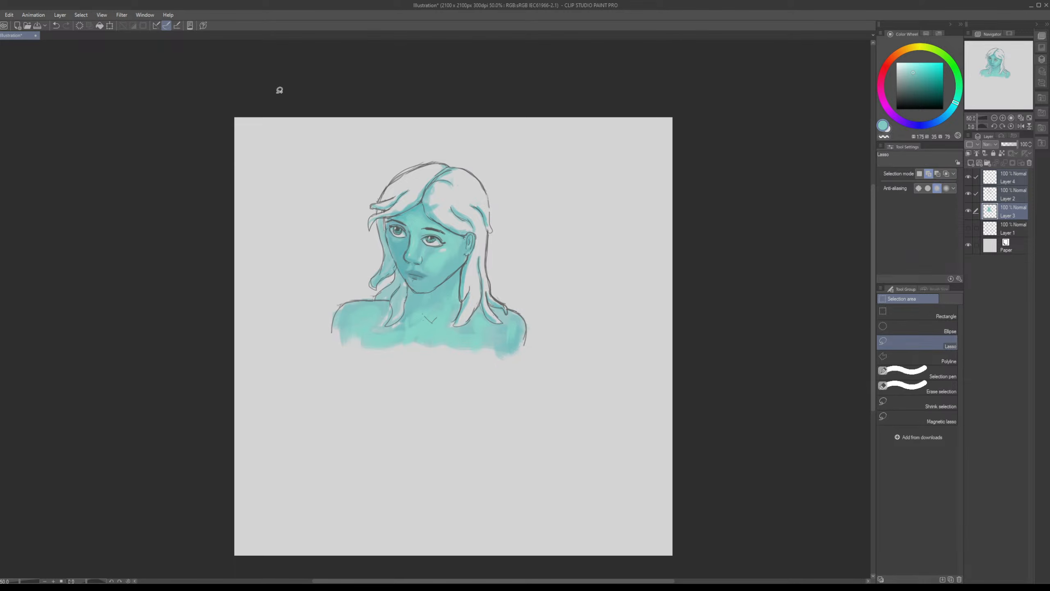
mouse_move(493, 416)
mouse_down()
mouse_move(610, 276)
mouse_move(496, 104)
mouse_up()
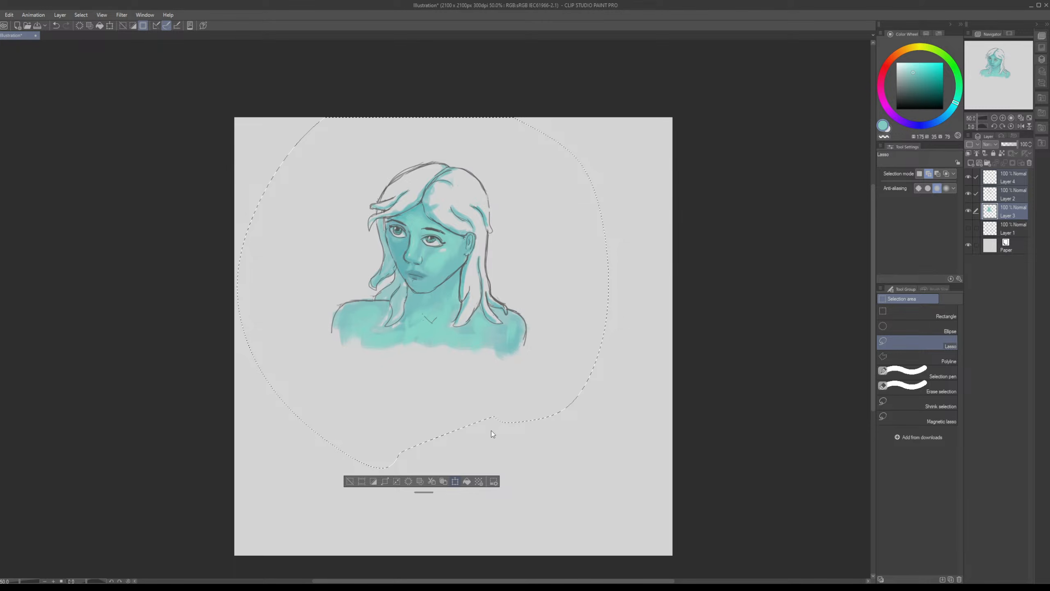
key(ctrl+t)
drag(491, 433, 433, 362)
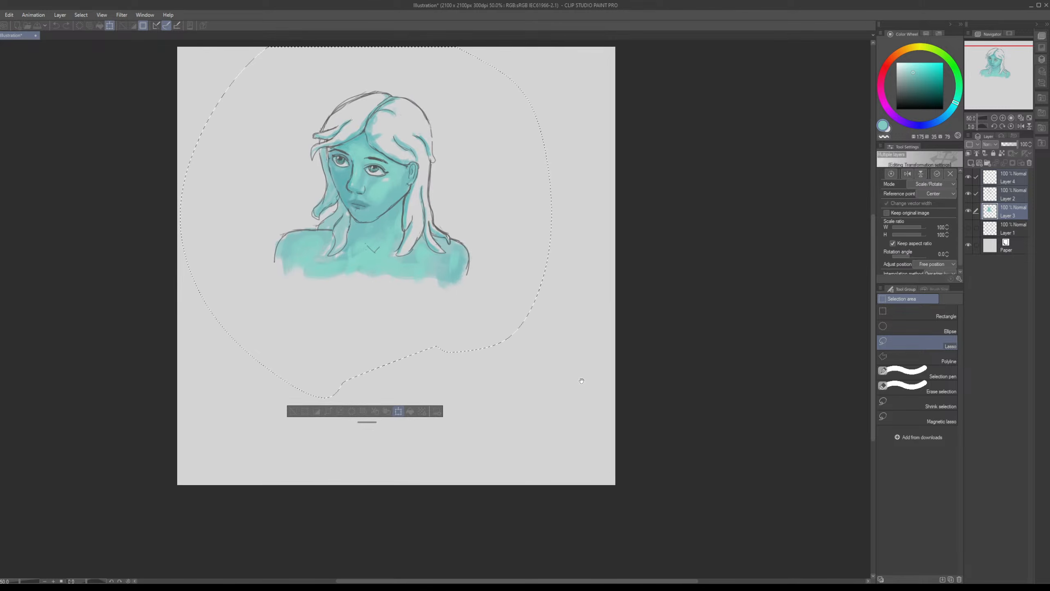
mouse_move(615, 484)
mouse_down()
mouse_move(649, 459)
mouse_move(715, 513)
mouse_up()
drag(586, 332, 523, 336)
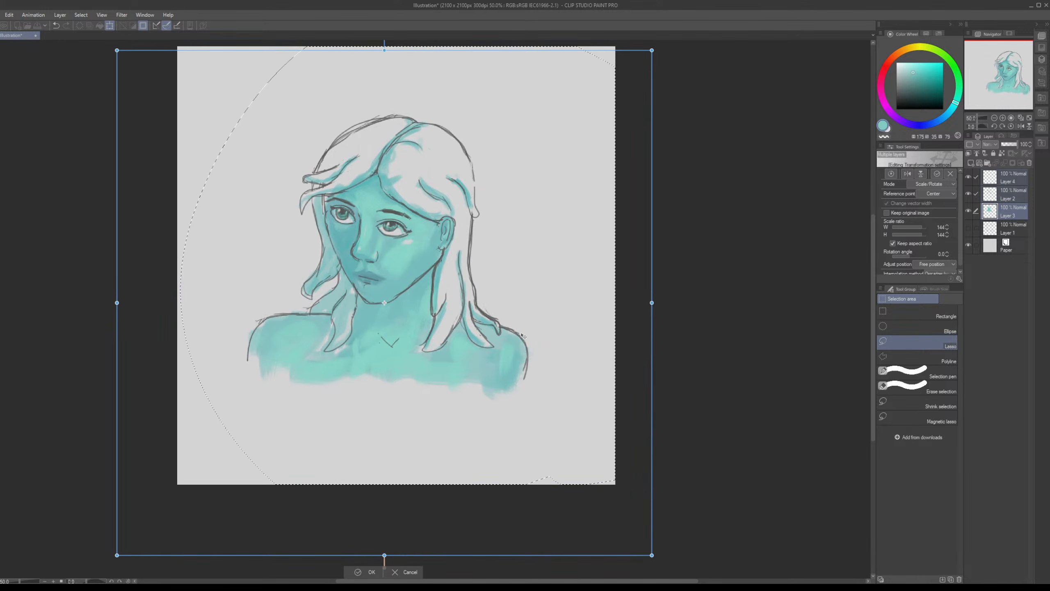
drag(651, 50, 705, 17)
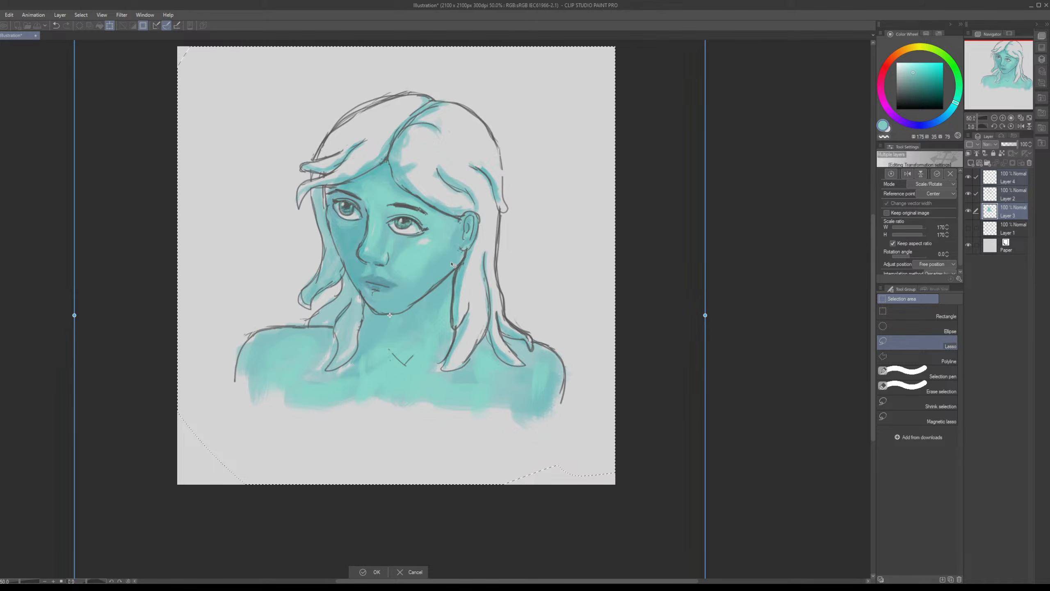
key(Return)
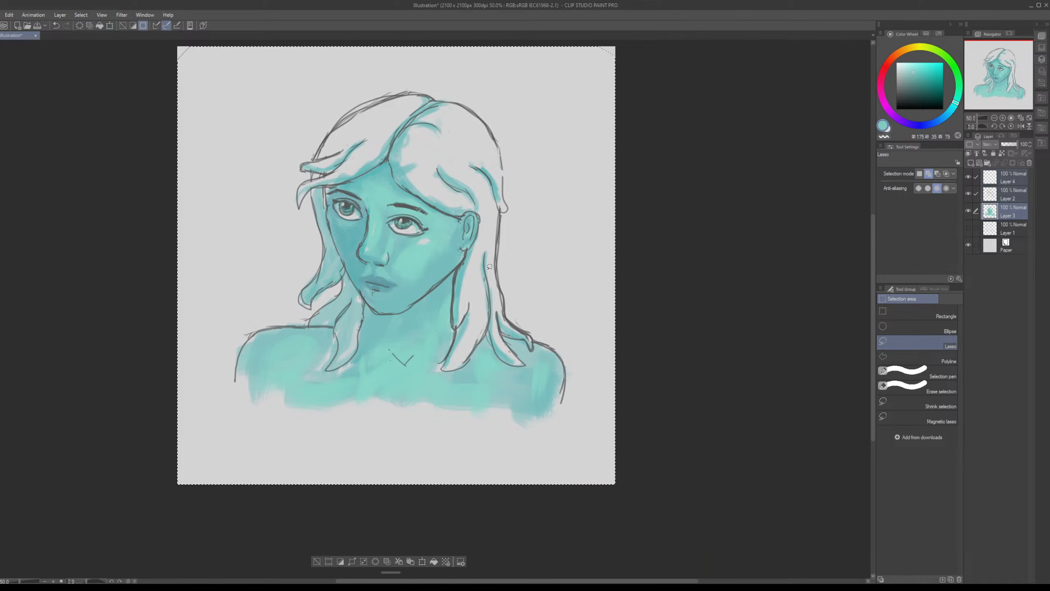
key(ctrl+d)
Step: Set the Oil Canvas 2 brush to size 40 with a near-white colour and paint highlights on the front hair beside the parting
drag(576, 281, 635, 275)
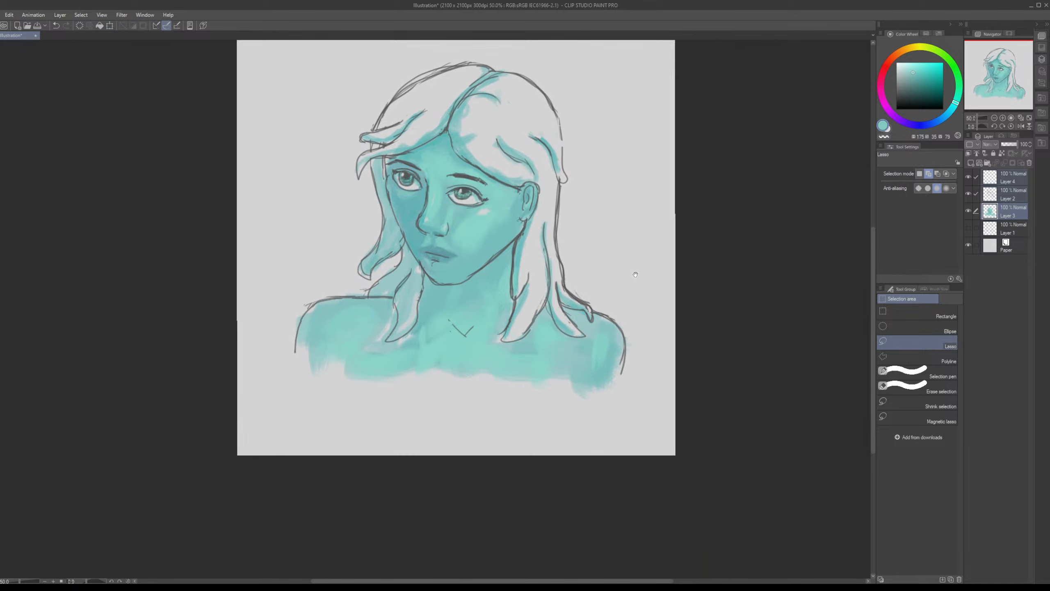
drag(584, 213, 585, 250)
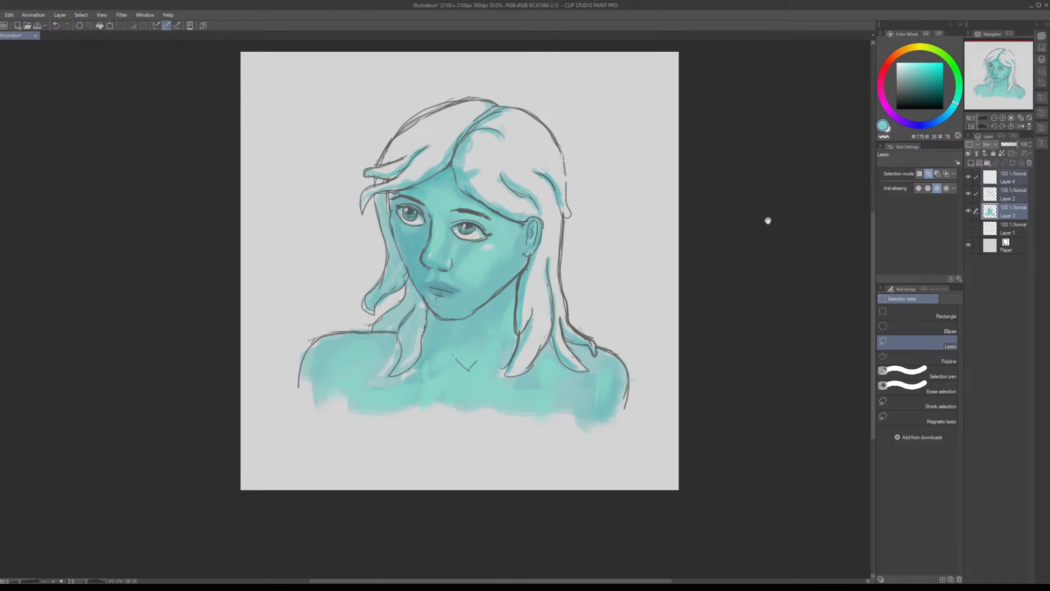
key(p)
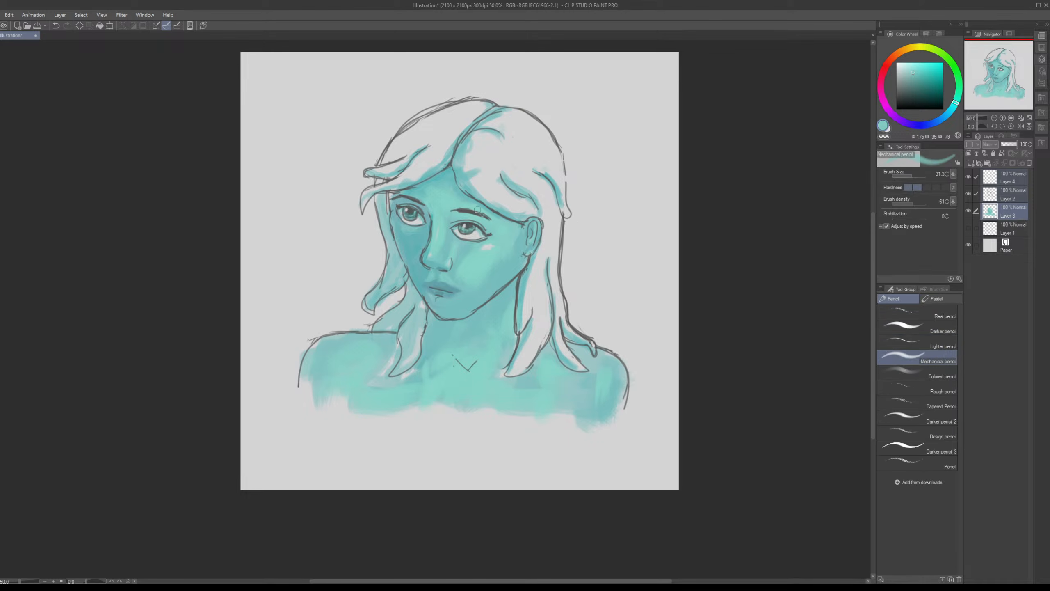
alt+click(552, 233)
drag(477, 210, 464, 243)
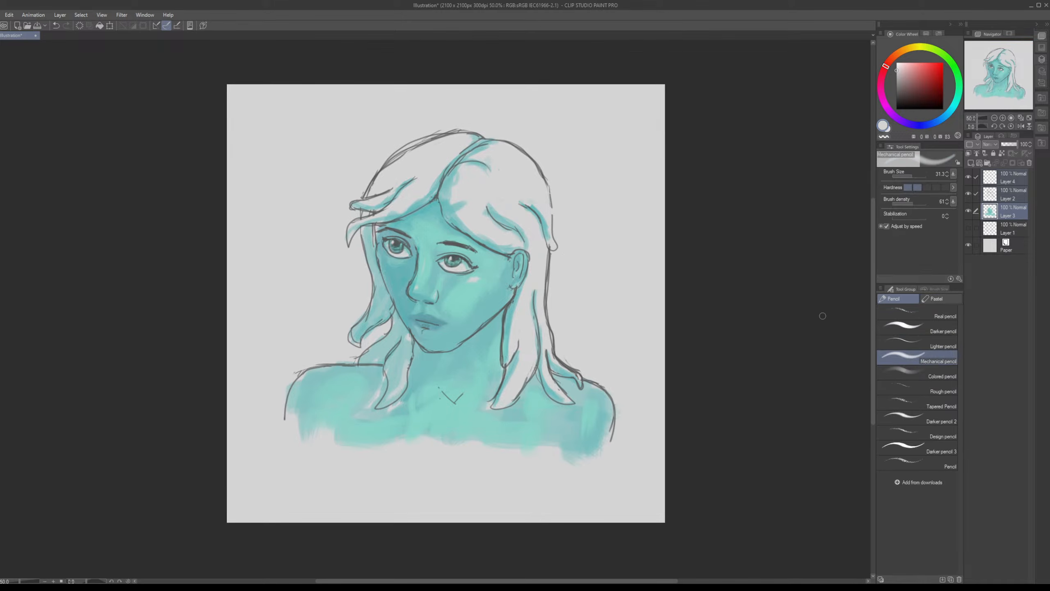
click(916, 176)
key(b)
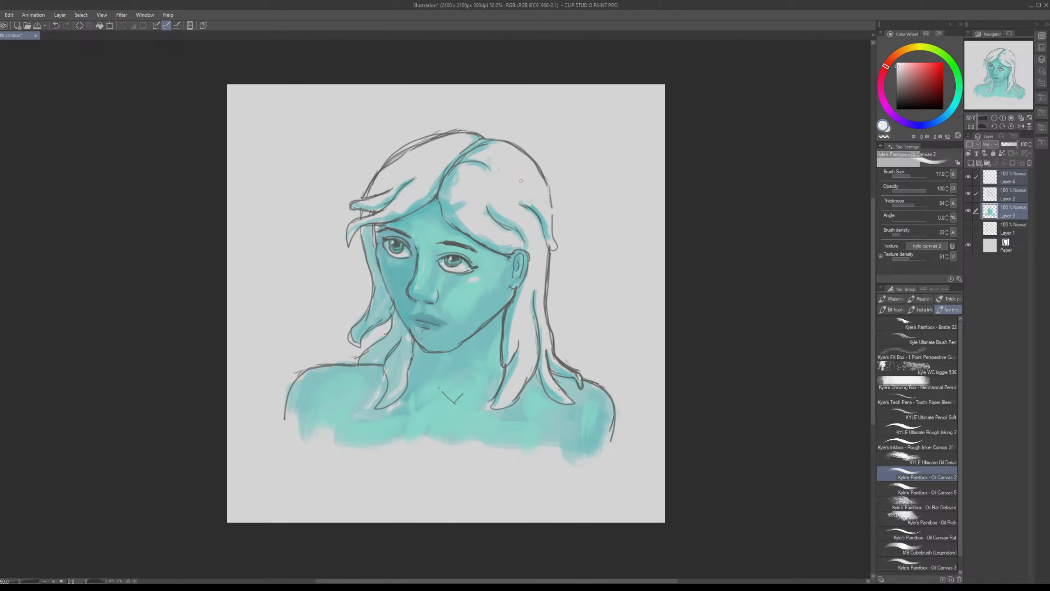
mouse_move(521, 181)
mouse_down()
mouse_move(558, 208)
mouse_move(527, 224)
mouse_up()
click(912, 175)
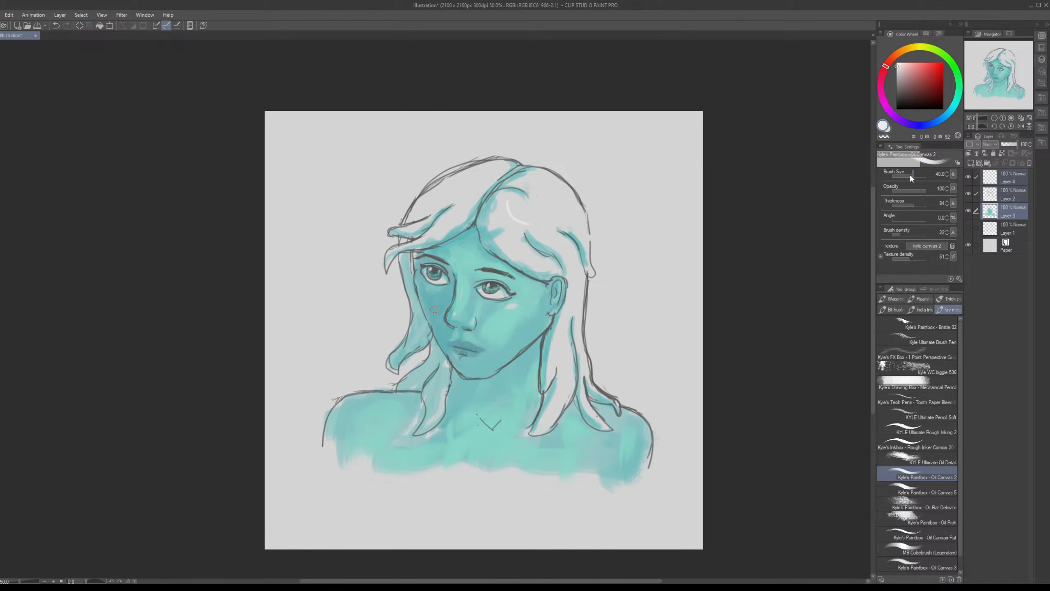
mouse_move(501, 192)
mouse_down()
mouse_move(459, 183)
mouse_move(460, 212)
mouse_move(518, 267)
mouse_up()
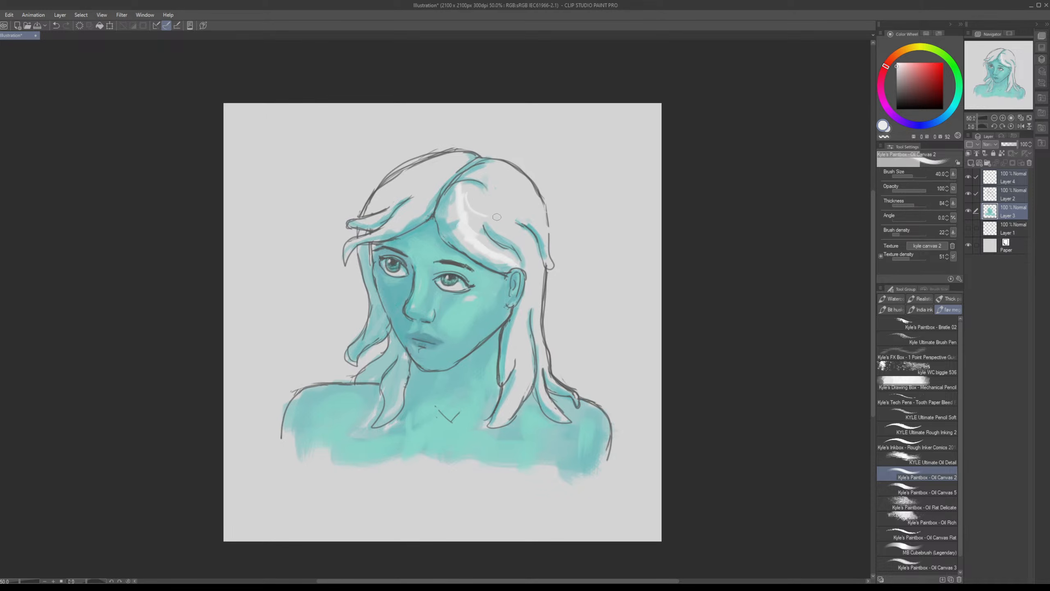
Step: Spread the near-white highlights across the crown and the swept-back hair above the ear
drag(485, 209, 518, 243)
drag(515, 202, 539, 238)
mouse_move(489, 195)
mouse_down()
mouse_move(533, 210)
mouse_move(511, 183)
mouse_up()
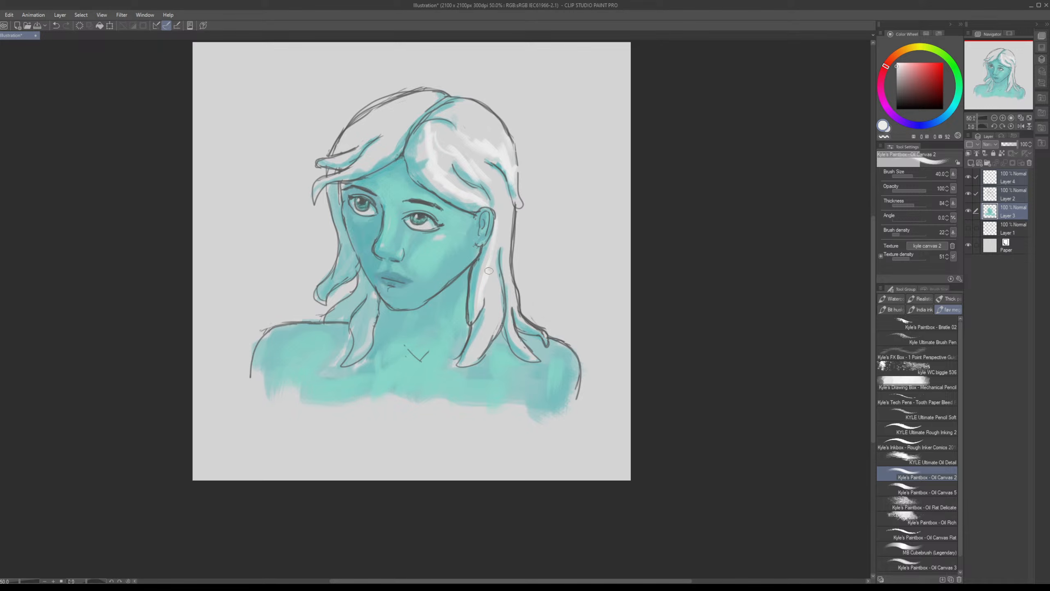
Step: Brush near-white highlights along the back of the hair and down the long strands from the ear to the shoulder
drag(489, 270, 494, 252)
drag(486, 329, 496, 251)
drag(489, 175, 511, 242)
drag(456, 182, 483, 187)
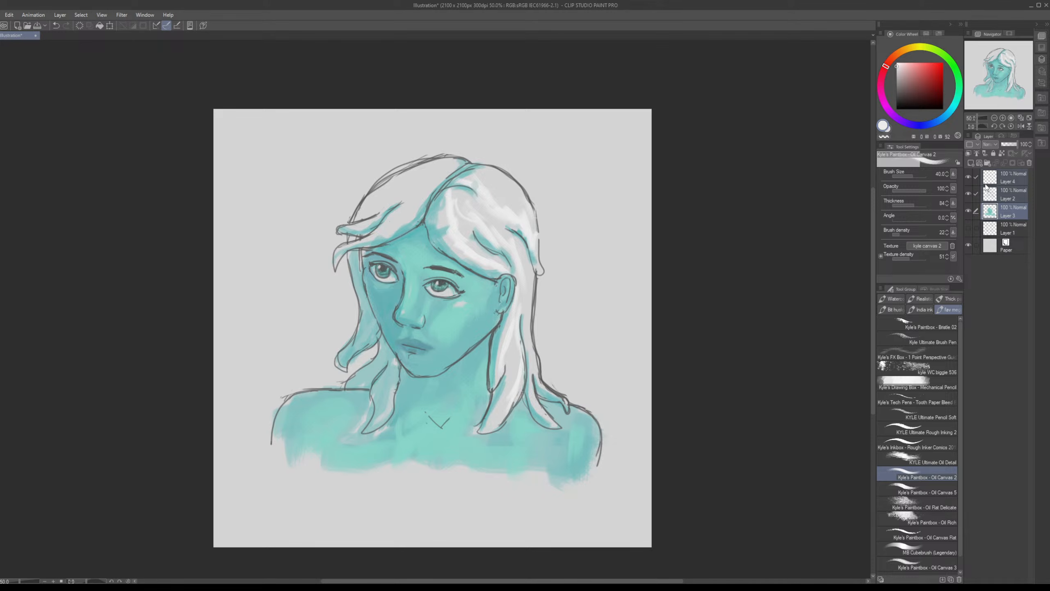
drag(532, 309, 510, 284)
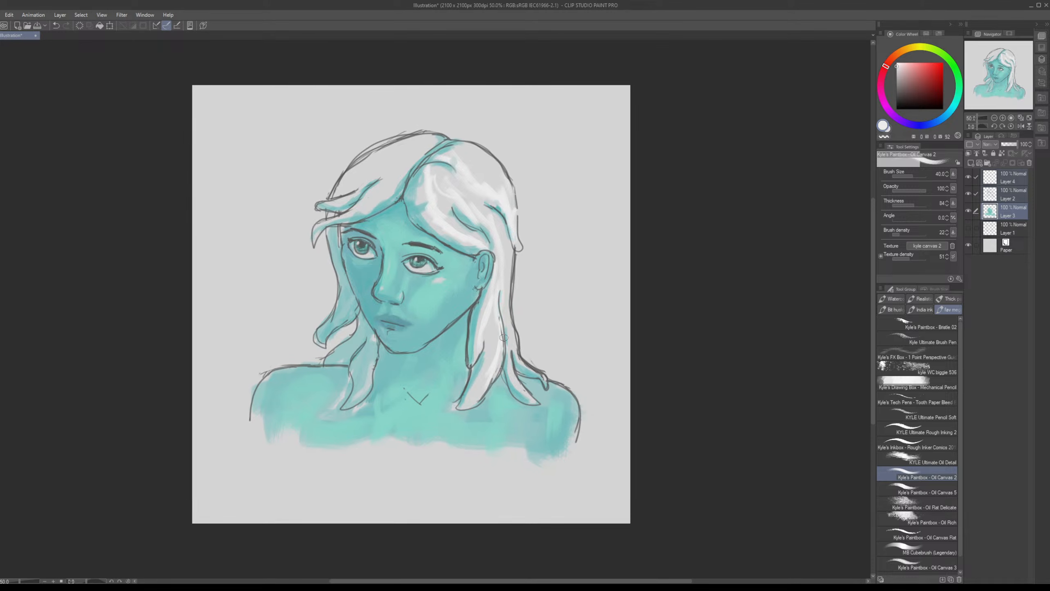
drag(504, 337, 506, 372)
drag(509, 324, 496, 363)
Step: Highlight the hair on the far side of the parting in near-white and fill out the crown's highlights
mouse_move(460, 195)
mouse_down()
mouse_move(518, 259)
mouse_move(515, 249)
mouse_up()
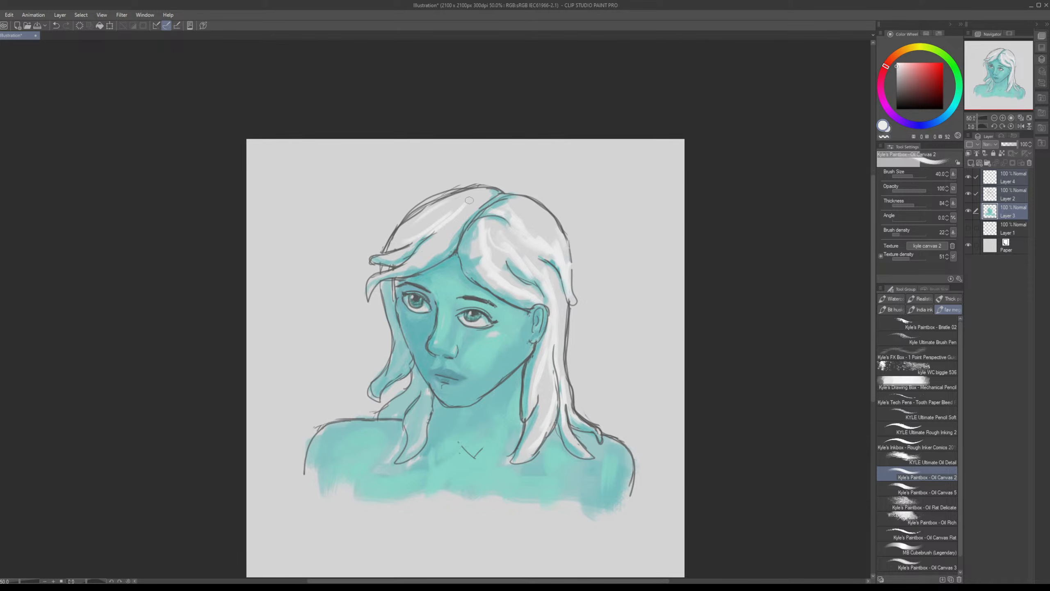
mouse_move(469, 200)
mouse_down()
mouse_move(436, 206)
mouse_move(457, 198)
mouse_move(404, 264)
mouse_up()
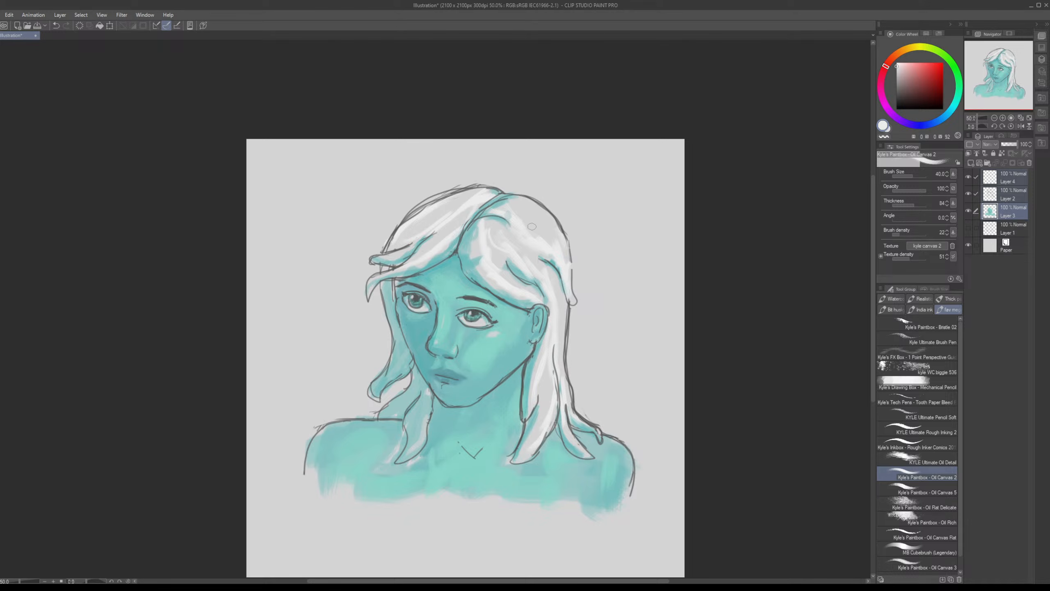
mouse_move(532, 226)
mouse_down()
mouse_move(537, 207)
mouse_move(557, 237)
mouse_move(520, 181)
mouse_move(497, 202)
mouse_up()
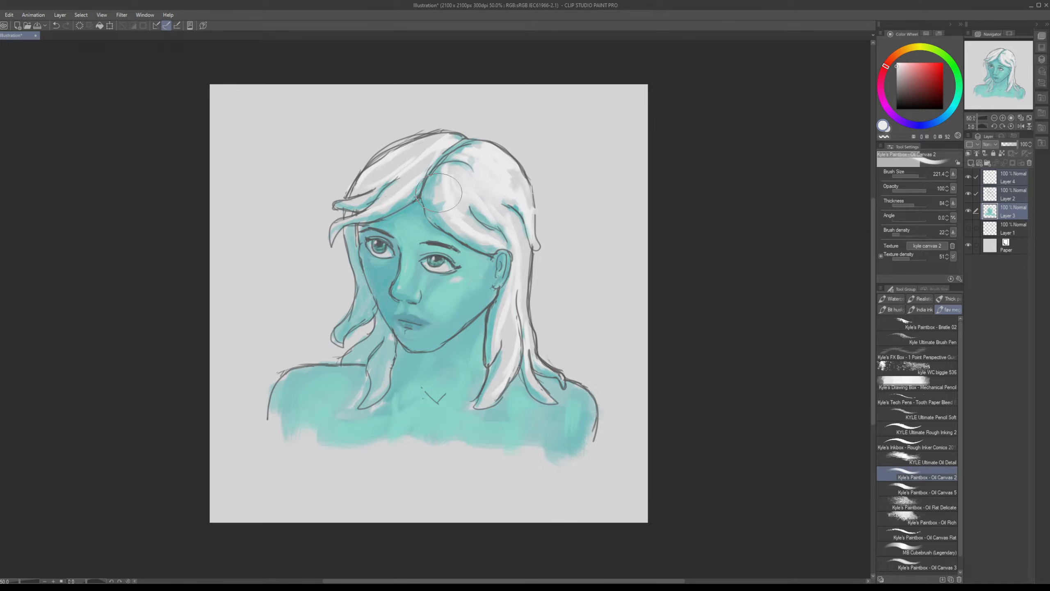
Step: Blend the hair on both sides of the parting with sampled near-white and pale teal tones
drag(439, 192, 461, 223)
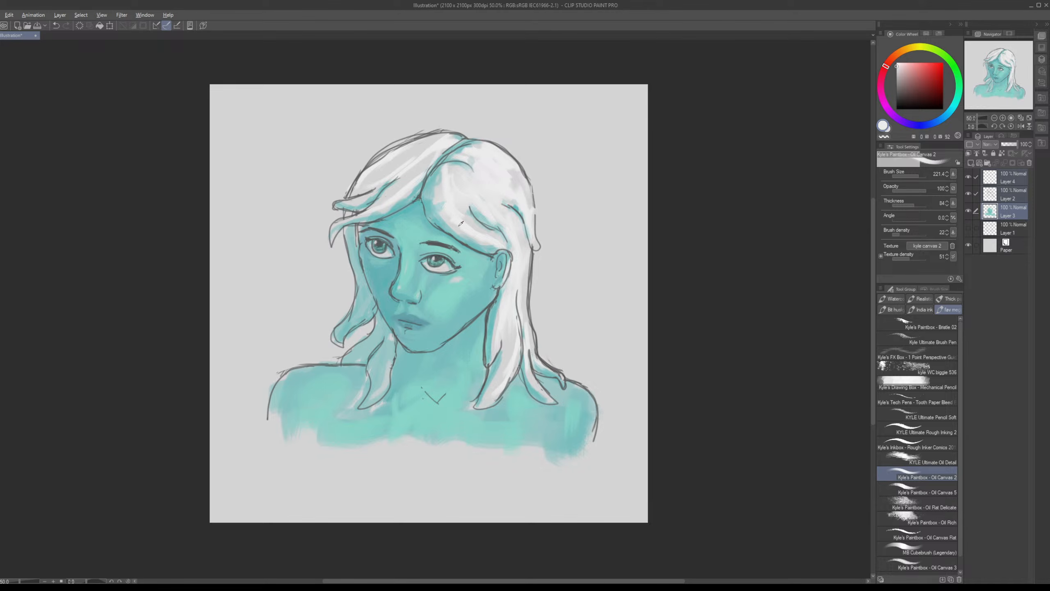
alt+click(461, 223)
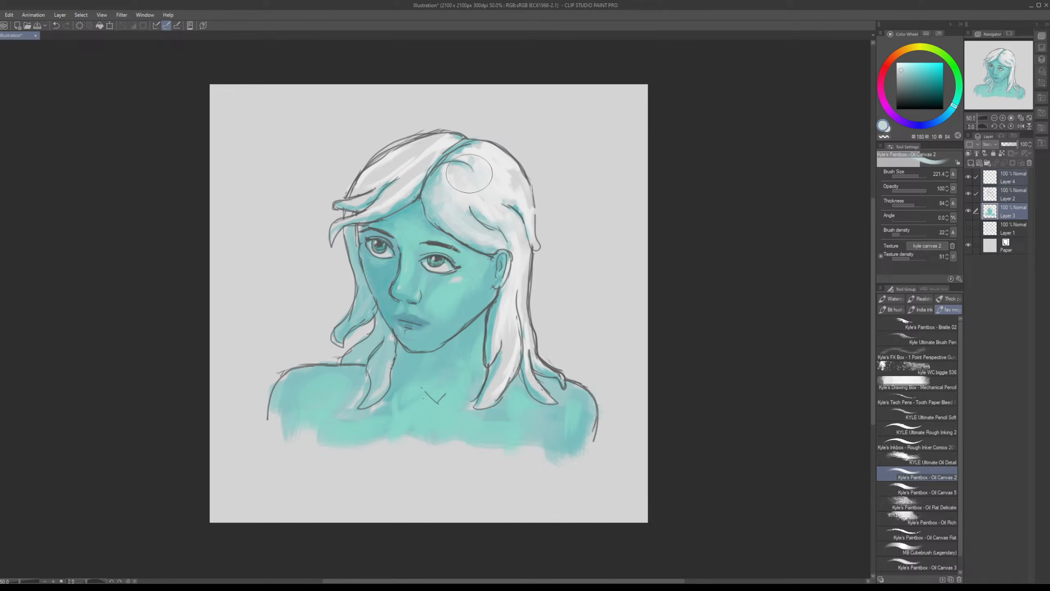
alt+click(408, 197)
alt+click(406, 187)
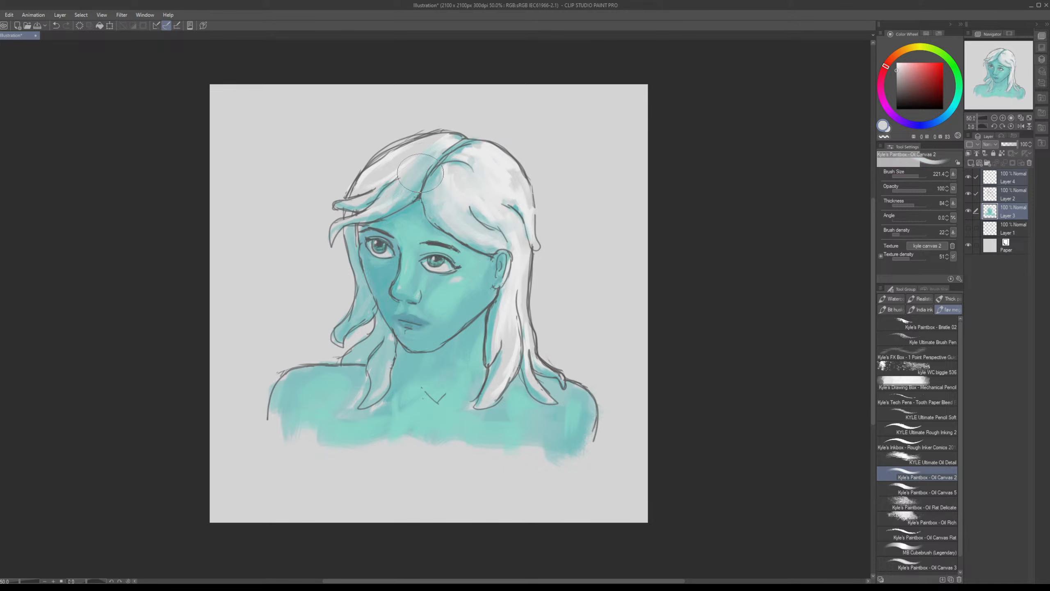
alt+click(366, 200)
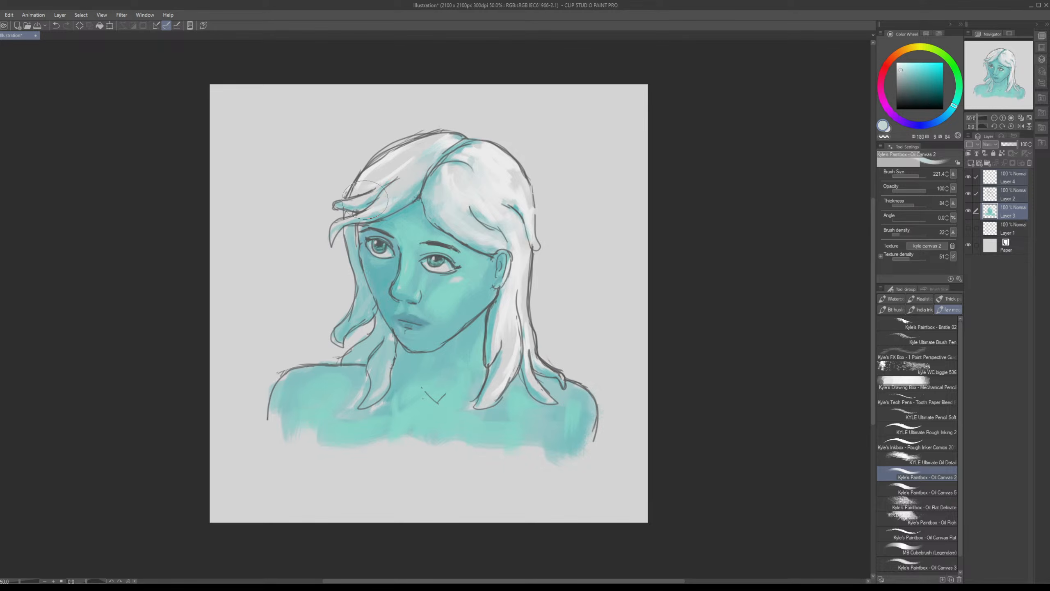
mouse_move(366, 201)
mouse_down()
mouse_move(416, 177)
mouse_move(348, 165)
mouse_move(409, 126)
mouse_up()
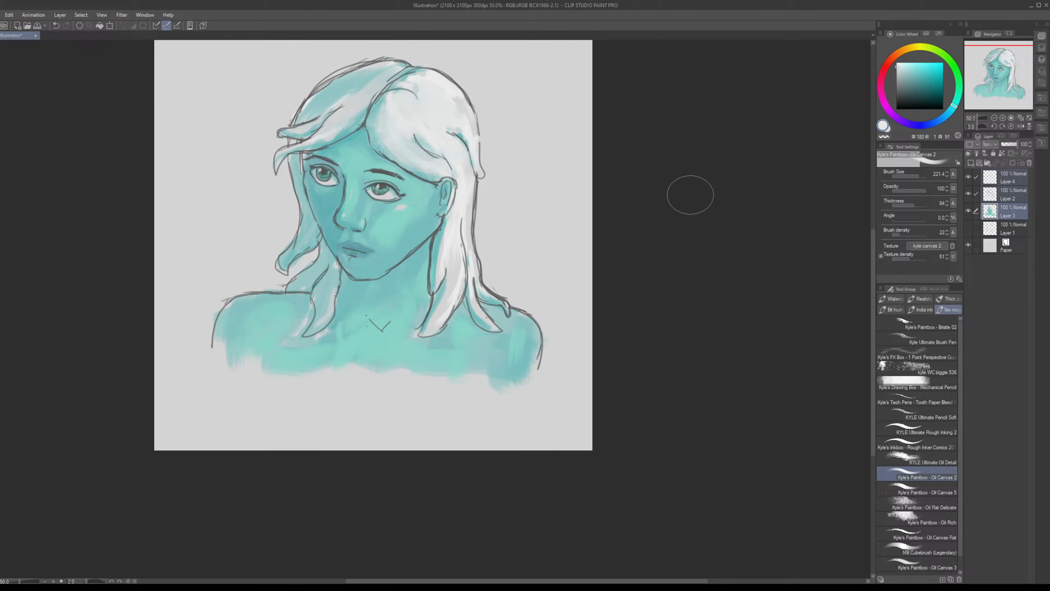
Step: Sample near-white from the hair, set the brush size to about 65, and paint highlights down the long strands below the ear
alt+click(452, 239)
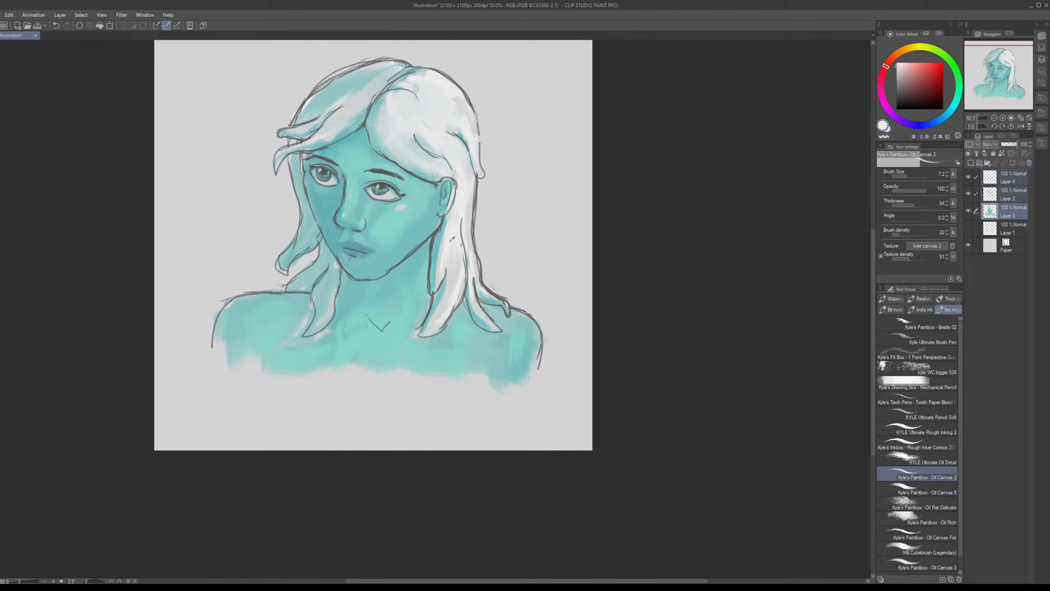
key(bracketright)
key(bracketright)
key(bracketright)
key(bracketright)
key(bracketright)
drag(444, 290, 457, 269)
drag(912, 174, 915, 175)
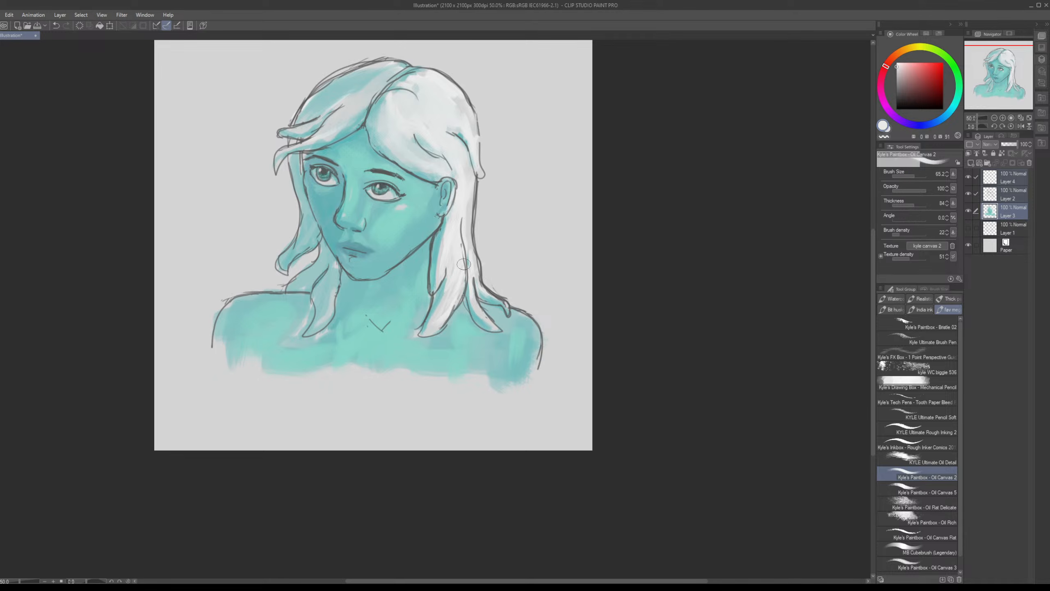
drag(464, 264, 463, 195)
Step: Paint teal shadow streaks through the long strands below the ear and the hair behind it, using a sampled mid-teal
alt+click(428, 315)
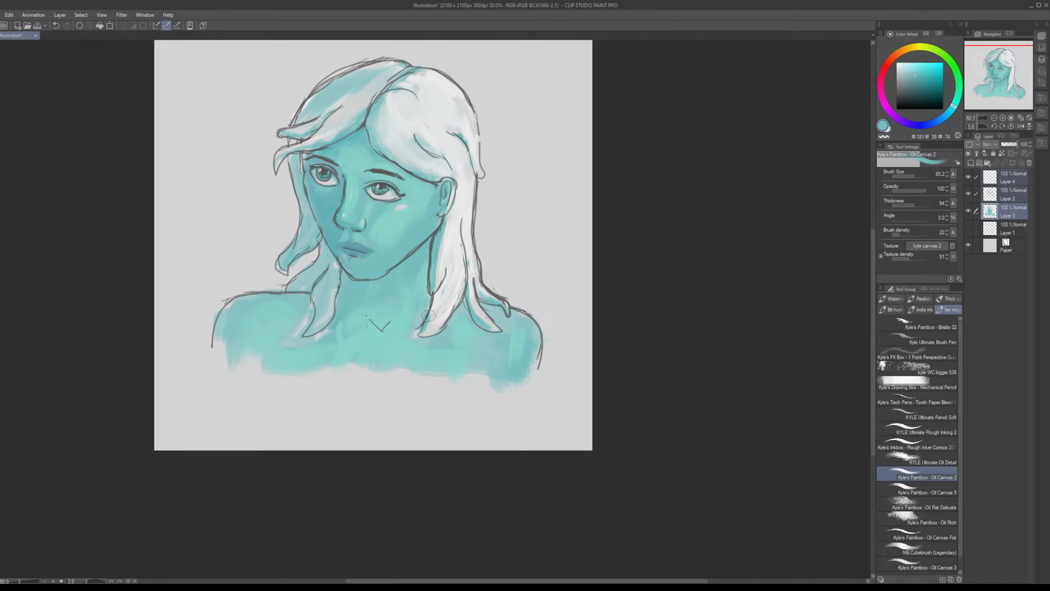
drag(428, 315, 467, 207)
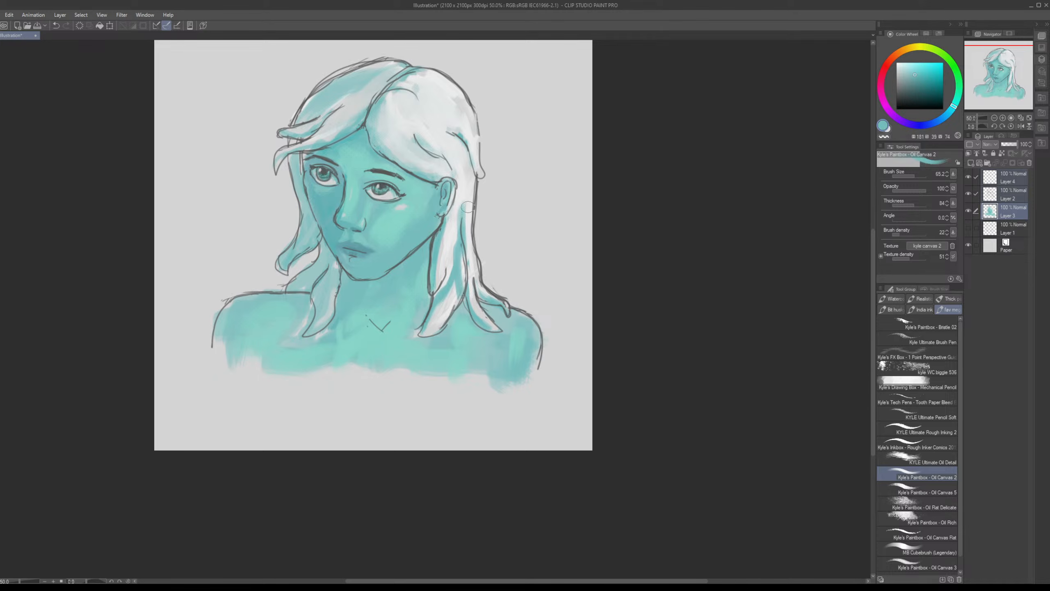
scroll(467, 207, up, 2)
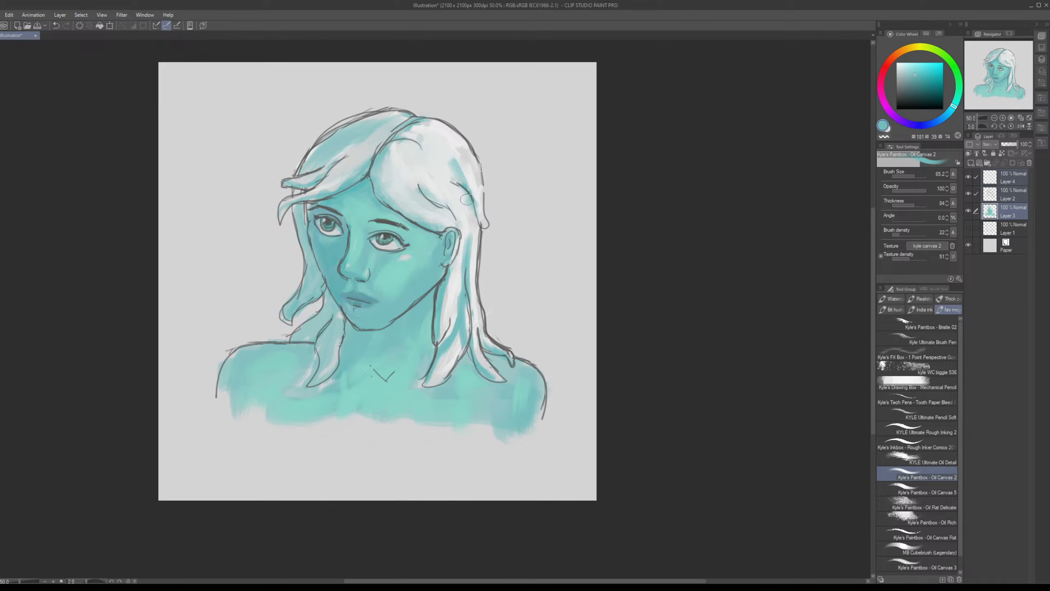
drag(452, 182, 471, 215)
Step: Soften the hair above the ear and on the far side of the parting with sampled near-white tones
alt+click(466, 189)
alt+click(447, 172)
mouse_move(448, 157)
mouse_down()
mouse_move(472, 184)
mouse_move(444, 157)
mouse_up()
drag(422, 187, 521, 205)
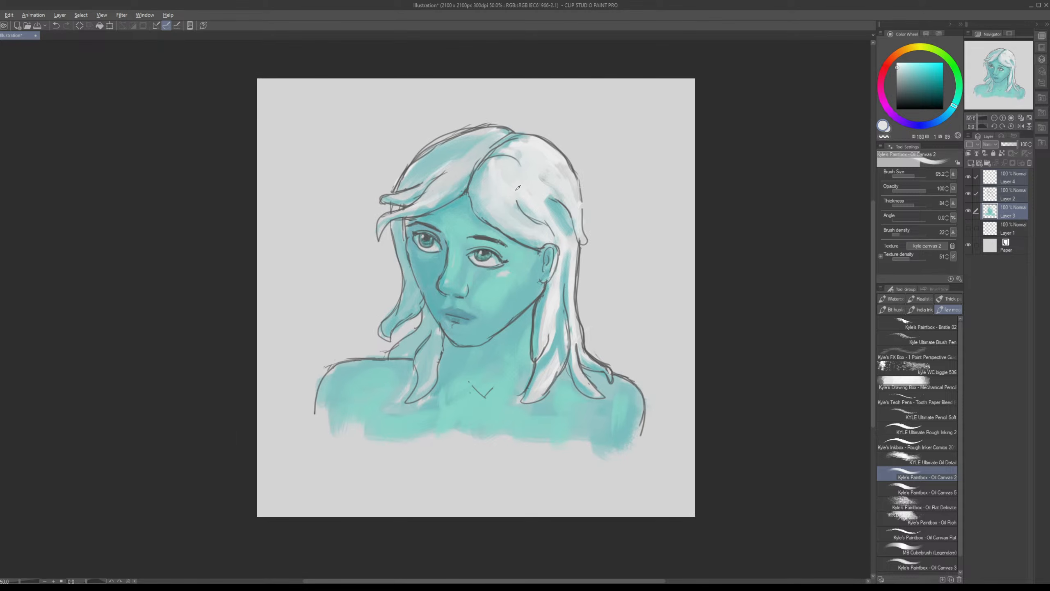
alt+click(538, 155)
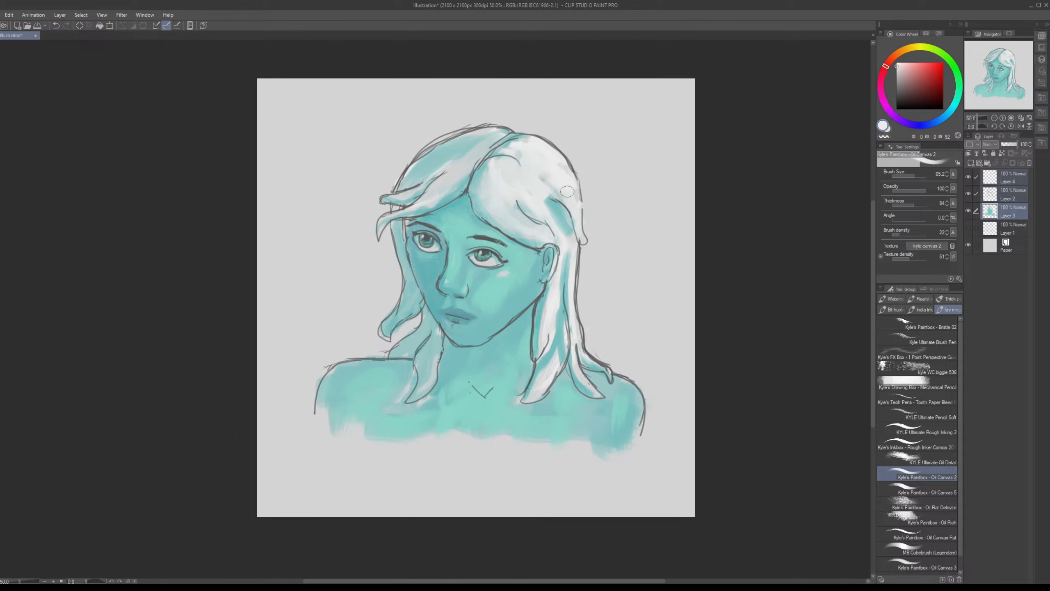
mouse_move(420, 193)
mouse_down()
mouse_move(467, 220)
mouse_move(514, 191)
mouse_up()
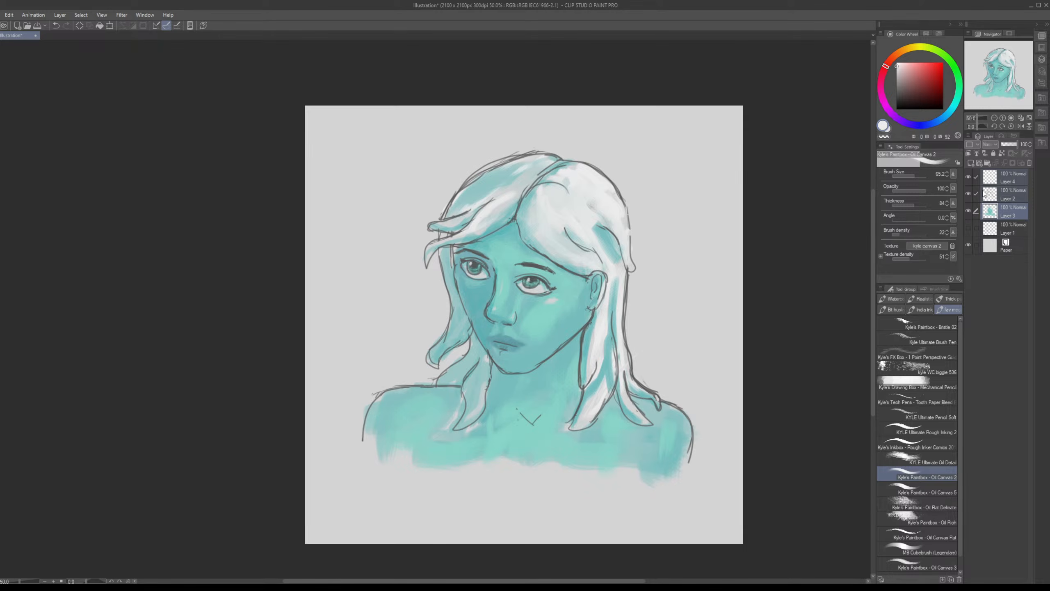
Step: Set the Hard eraser to size 31.3 on Layer 2 and inspect the line art with Layer 3 temporarily hidden
click(1004, 201)
key(e)
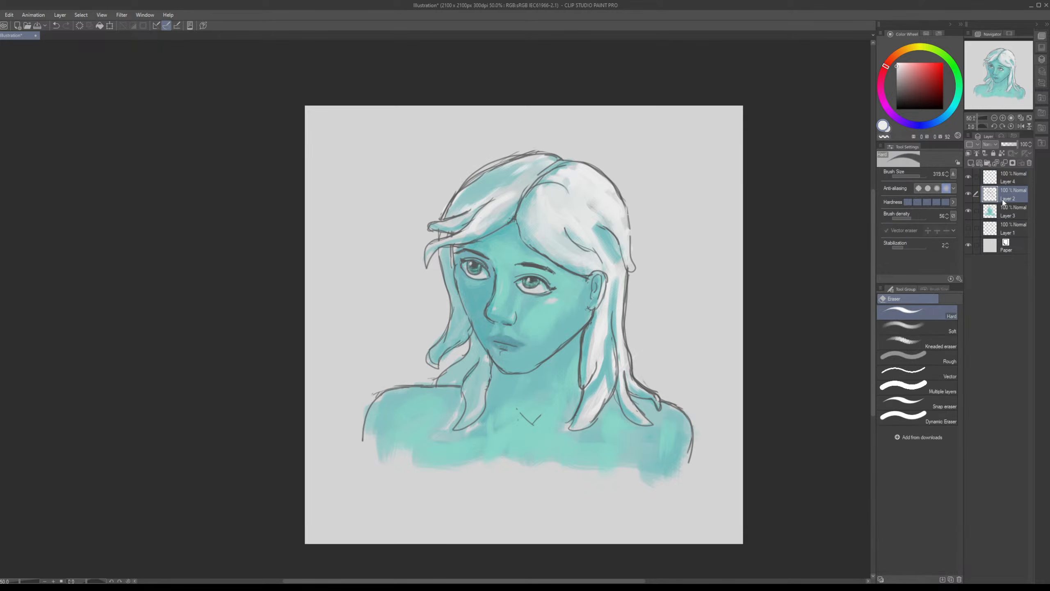
click(1008, 178)
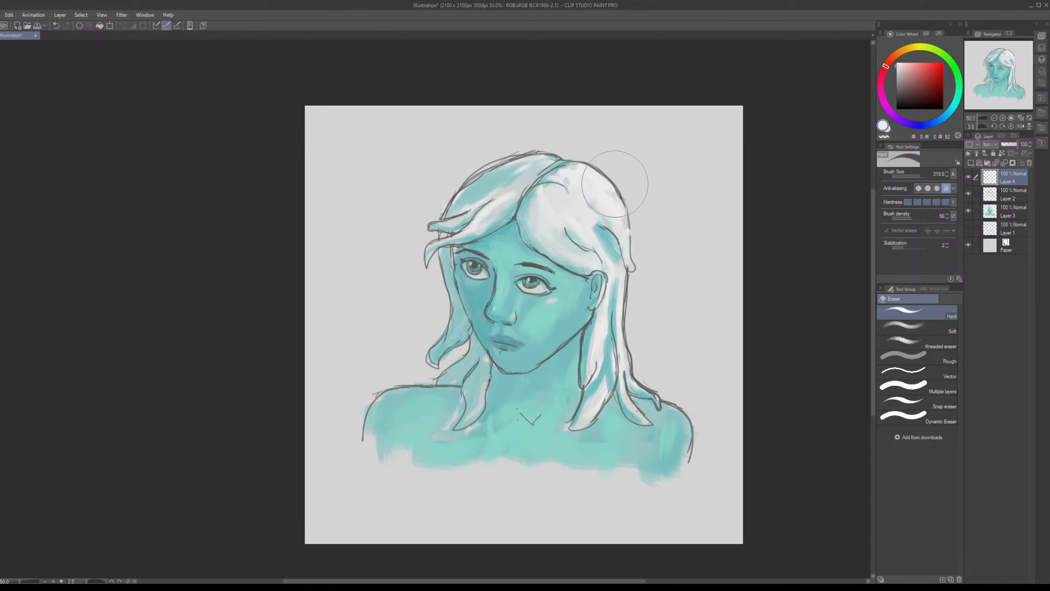
click(1008, 194)
click(908, 174)
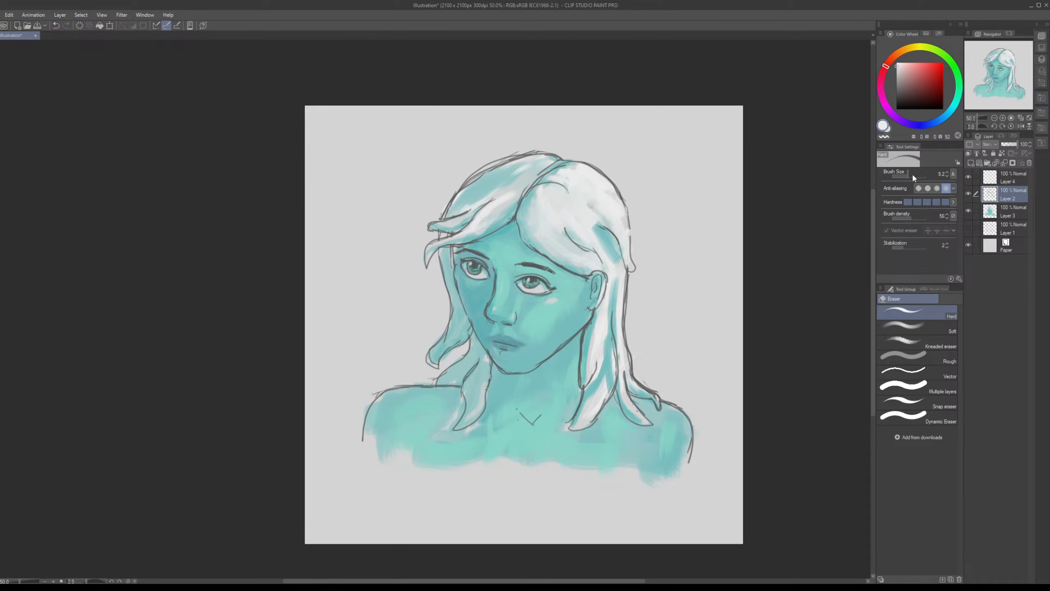
click(911, 174)
click(968, 210)
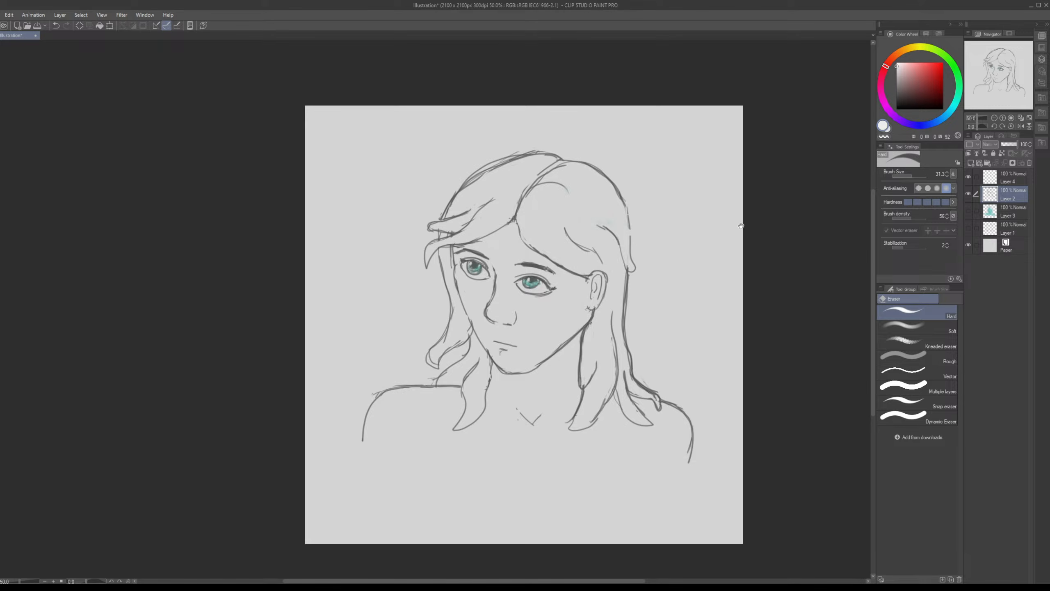
drag(750, 227, 673, 208)
key(ctrl+plus)
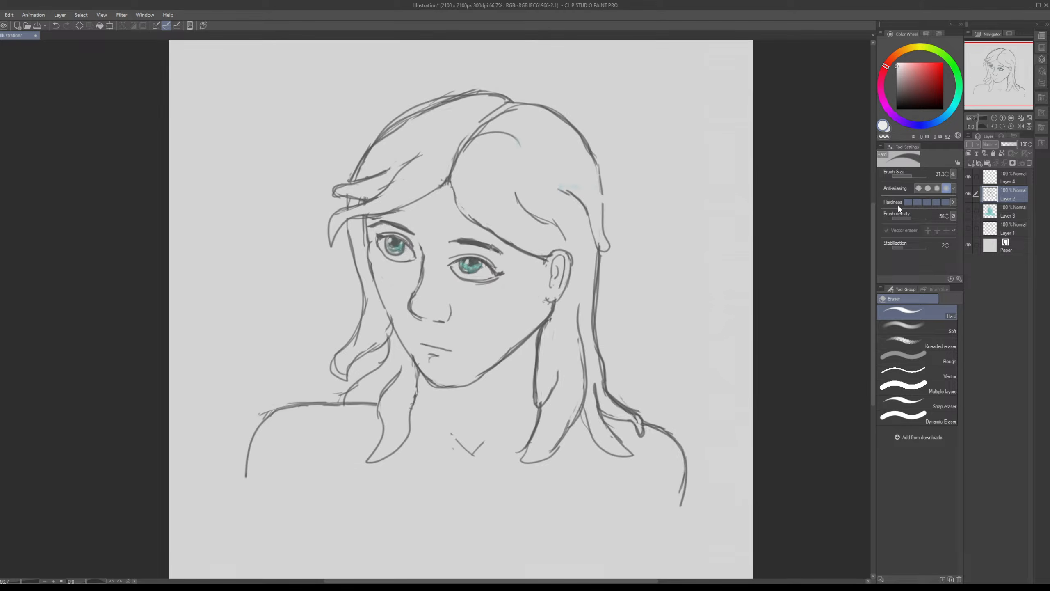
click(968, 211)
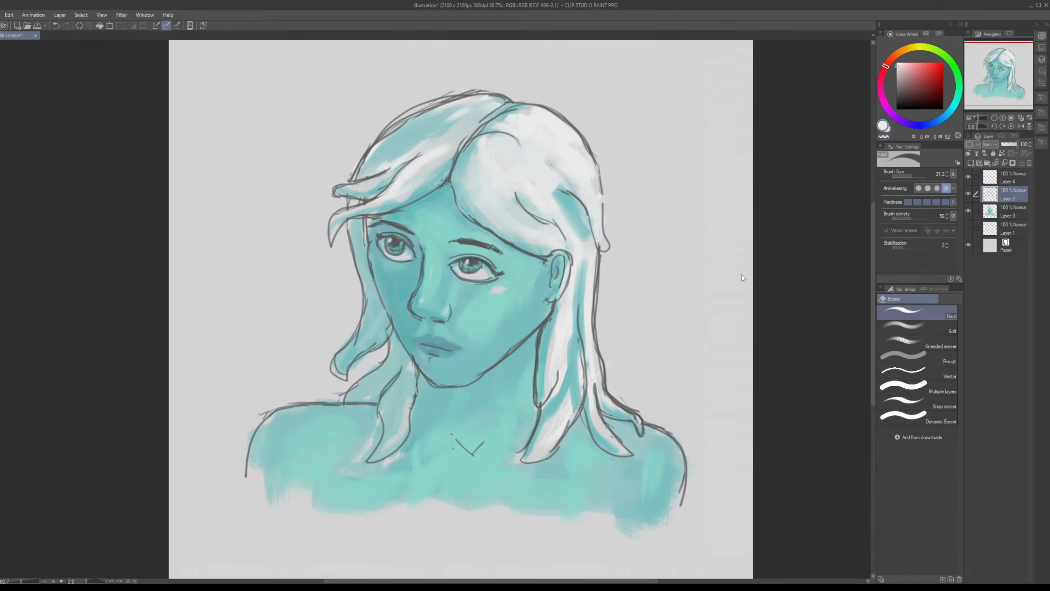
scroll(479, 253, down, 2)
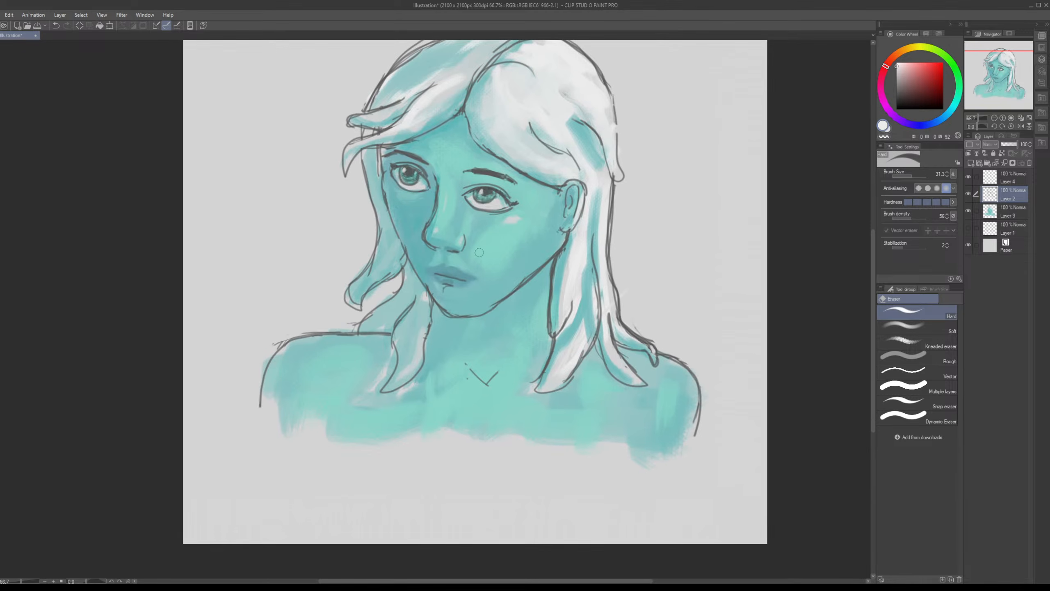
Step: Return to the Oil Canvas 2 brush at size 10.4 and paint near-white highlights on the lips on Layer 3
click(991, 213)
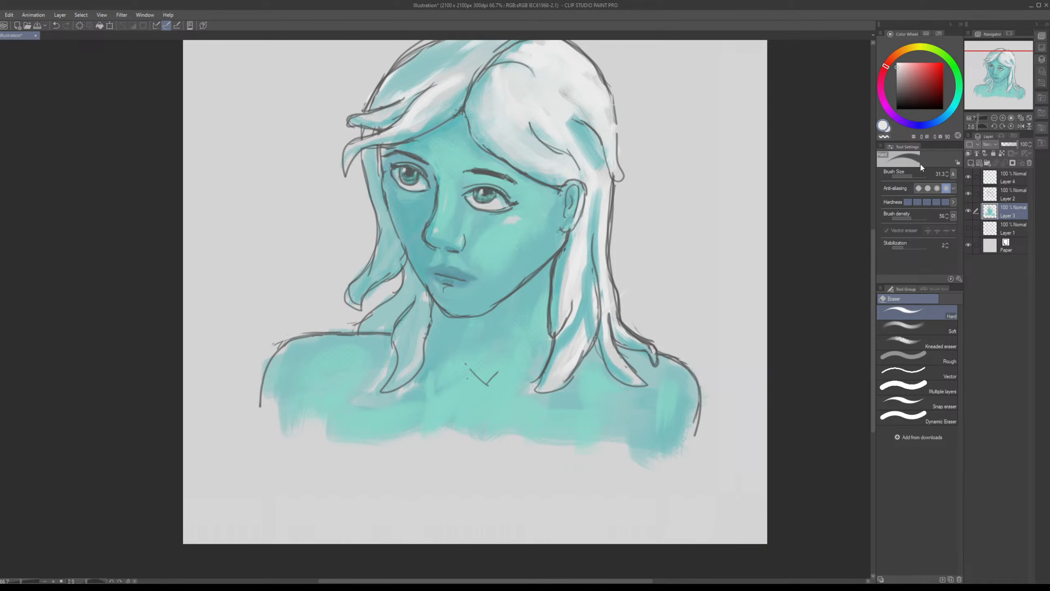
click(902, 177)
click(897, 176)
key(p)
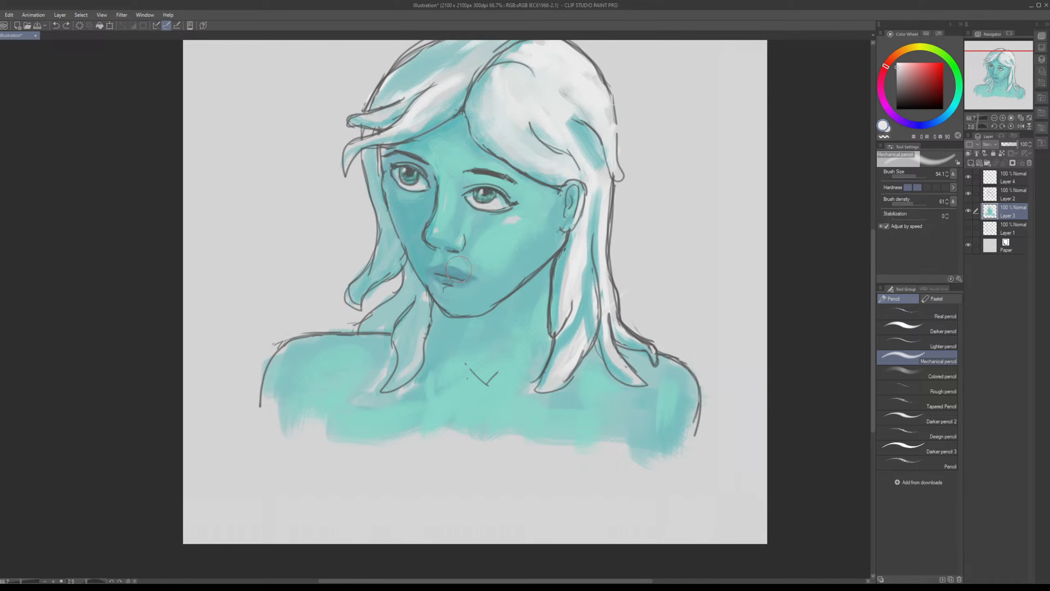
key(b)
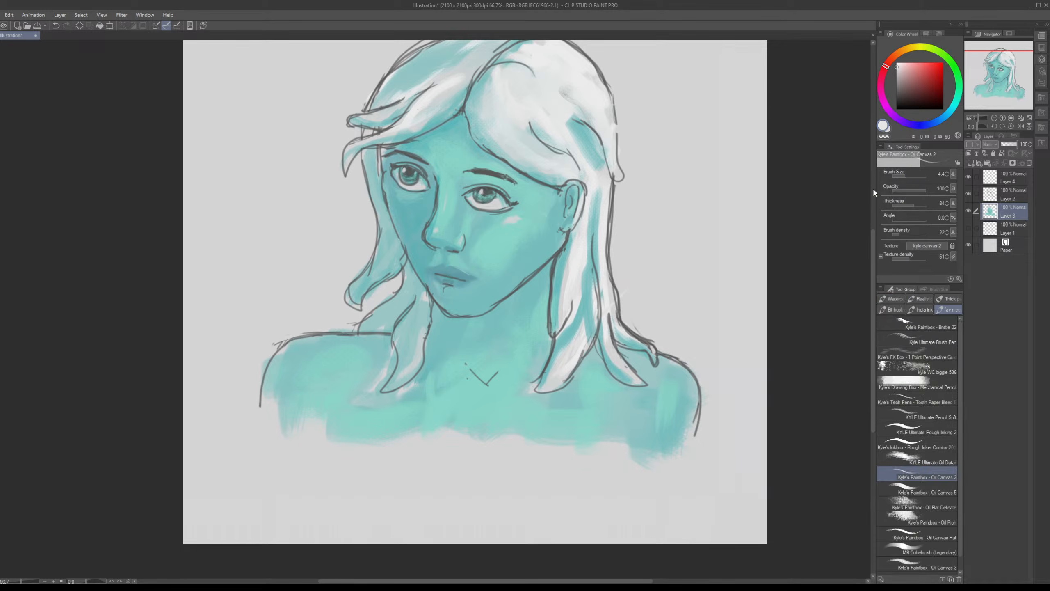
click(908, 176)
click(907, 176)
drag(455, 274, 467, 272)
drag(449, 281, 458, 283)
drag(465, 277, 455, 268)
Step: Blend the lip highlights and reshape the upper lip with teal tones sampled from the mouth area
alt+click(458, 277)
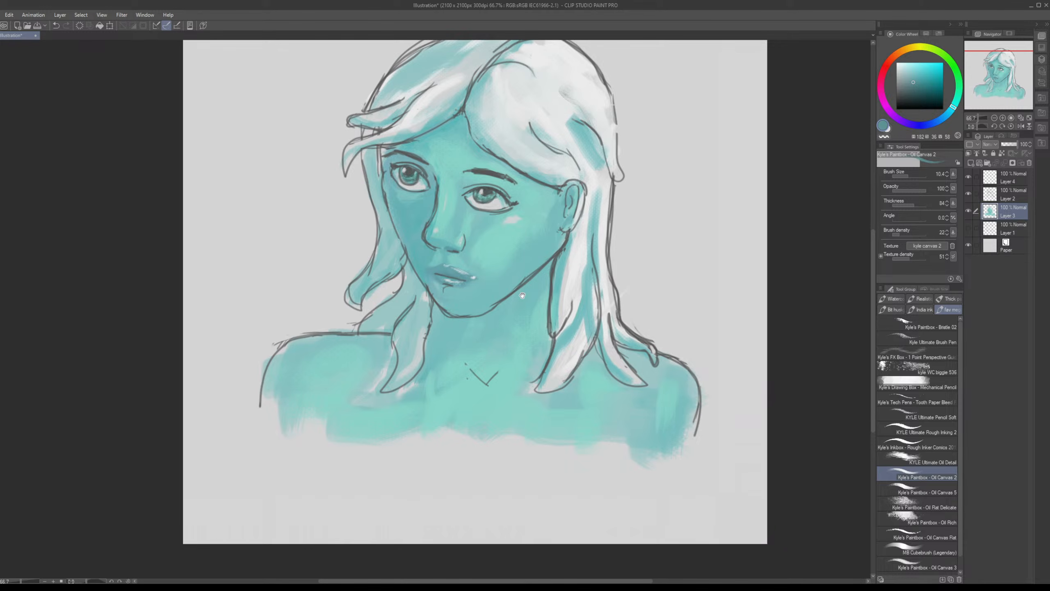
drag(522, 295, 611, 280)
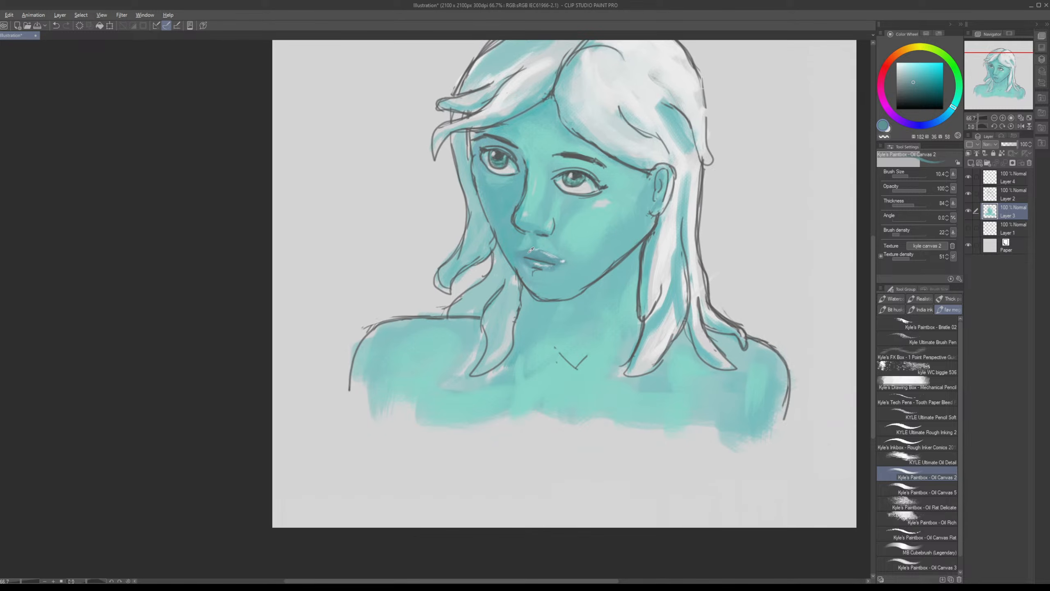
alt+click(531, 248)
alt+click(528, 257)
drag(530, 250, 522, 257)
drag(536, 251, 548, 256)
alt+click(534, 257)
alt+click(535, 256)
drag(558, 259, 521, 254)
alt+click(525, 262)
Step: Flip the canvas view horizontally to check the portrait mirrored
drag(643, 250, 670, 258)
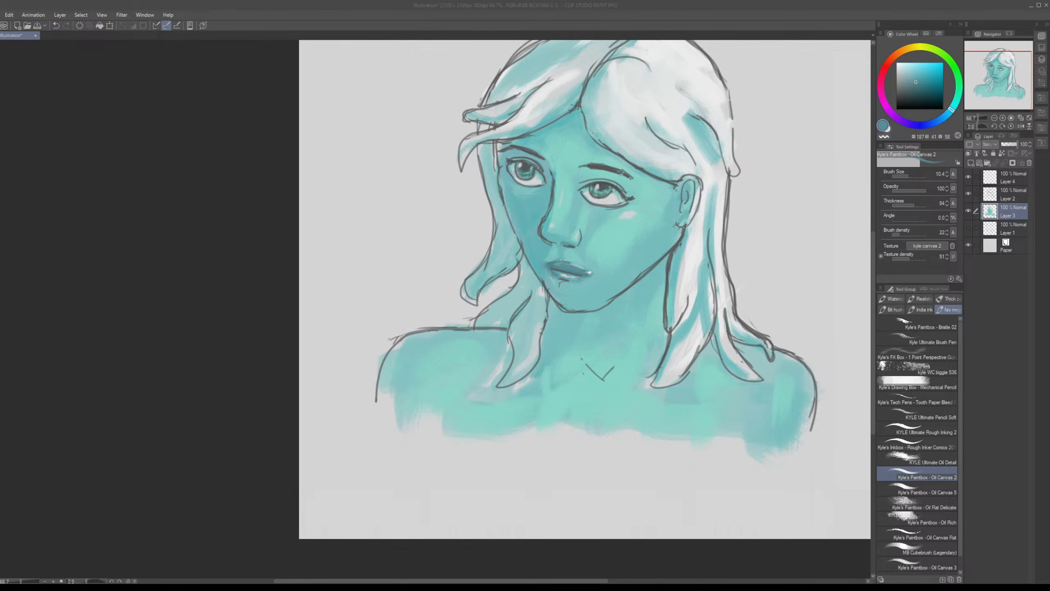
click(1008, 57)
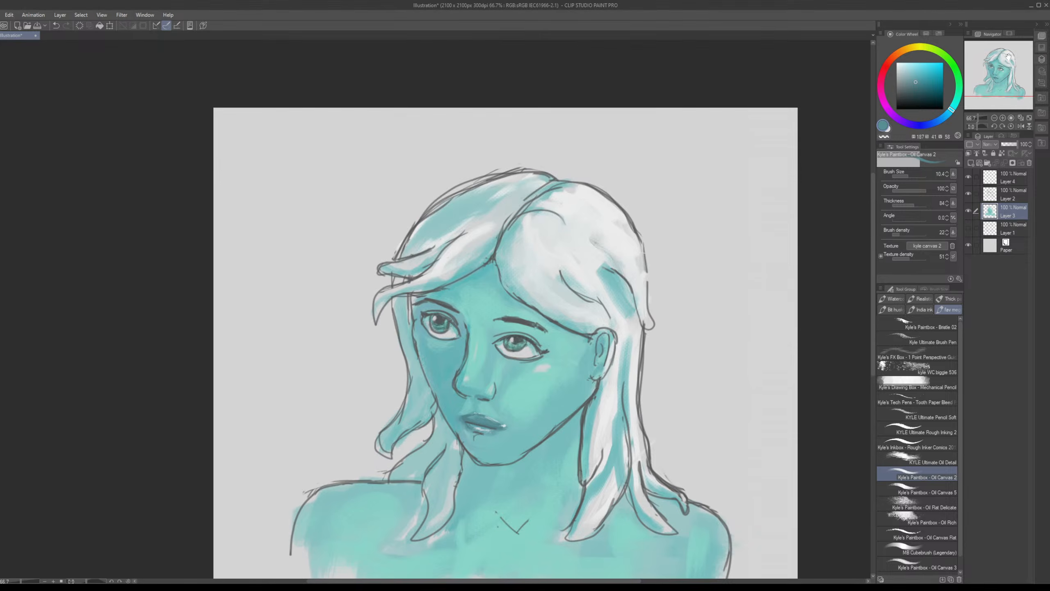
drag(1008, 57, 1008, 62)
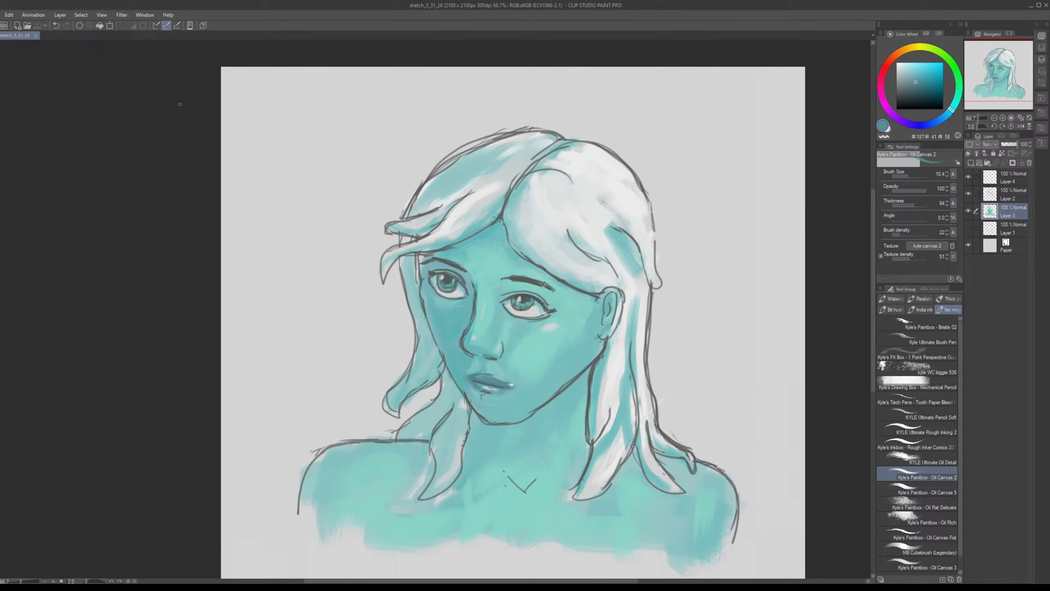
drag(989, 81, 993, 85)
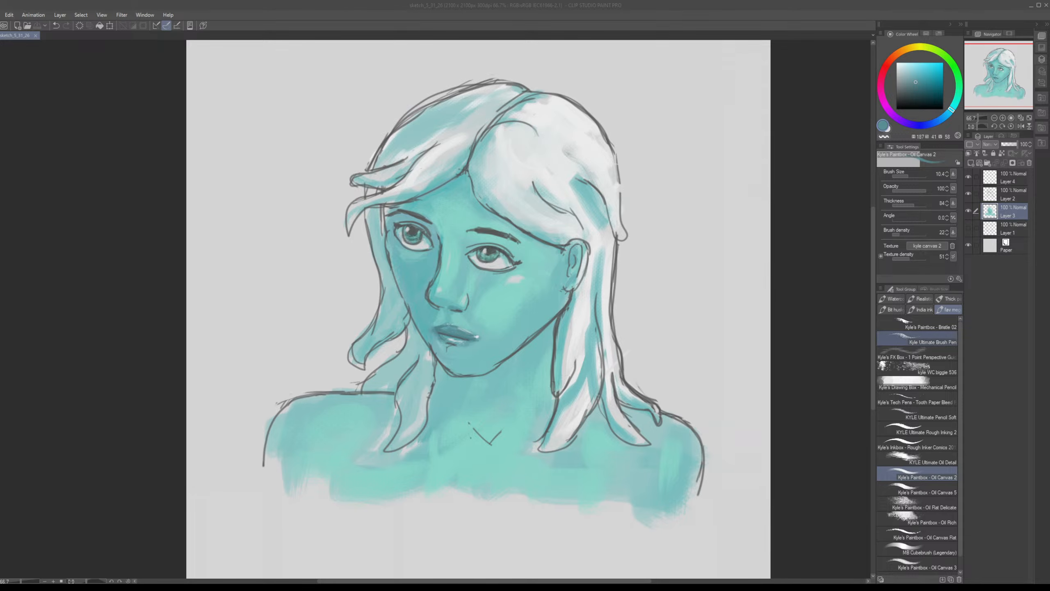
click(1021, 126)
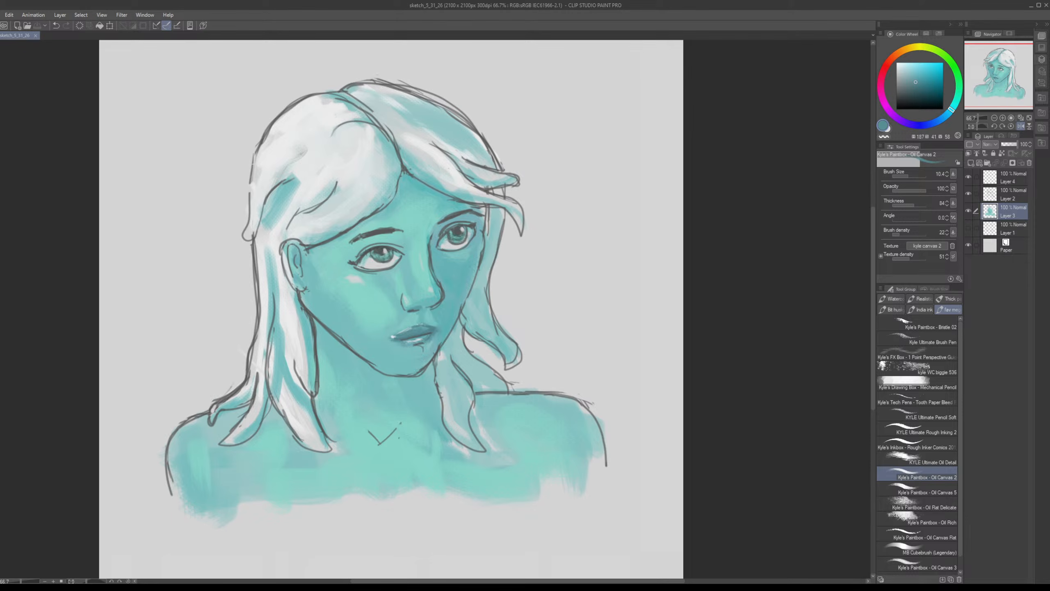
Step: Try to reshape the far eye with Liquify, on Layer 3 alone and with Layers 2 and 4 also selected
key(j)
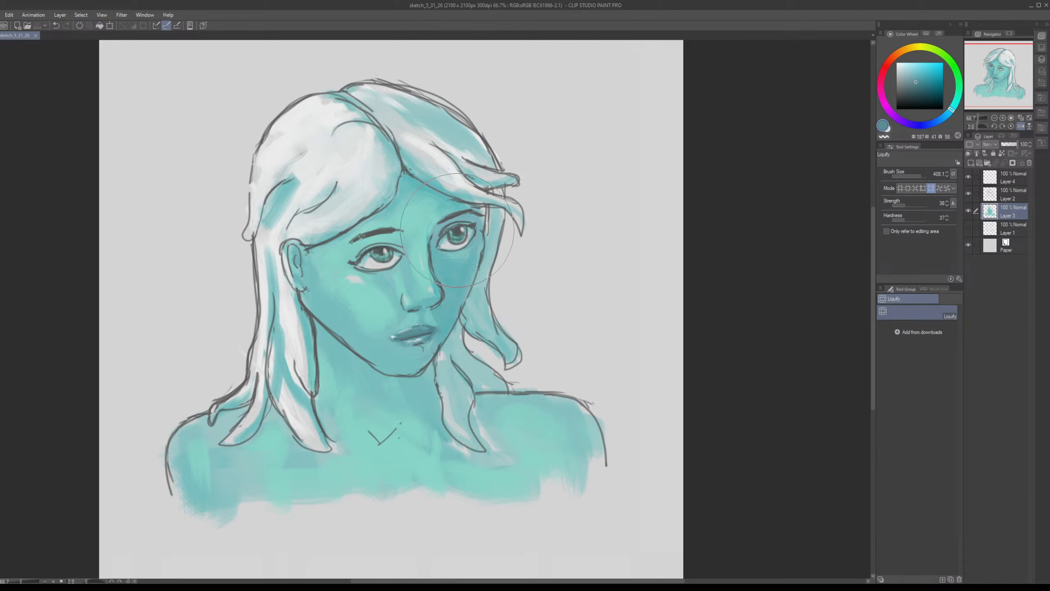
drag(458, 231, 457, 239)
key(ctrl+z)
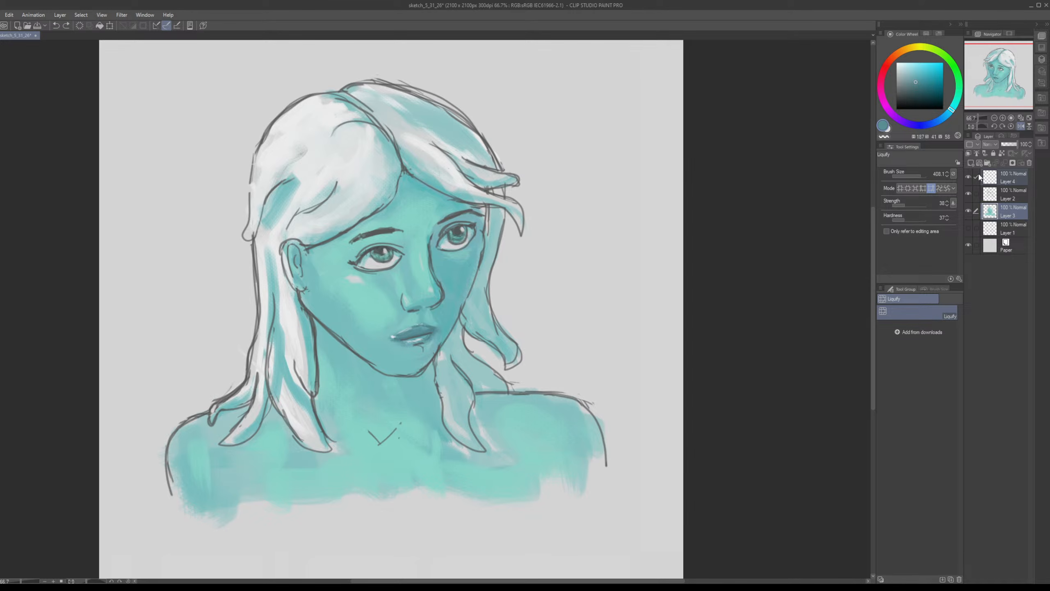
click(977, 193)
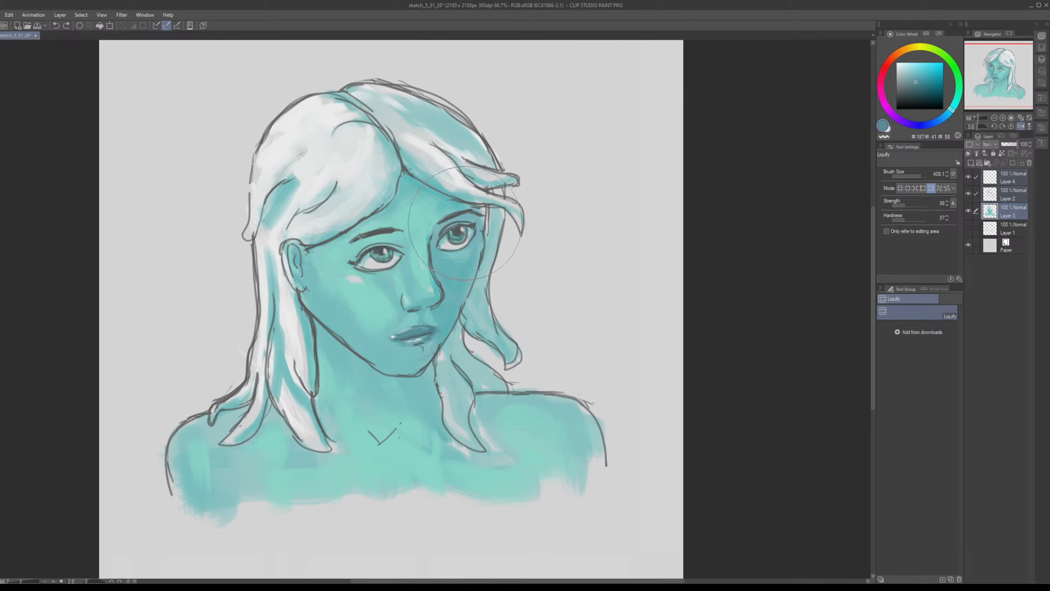
drag(465, 224, 510, 239)
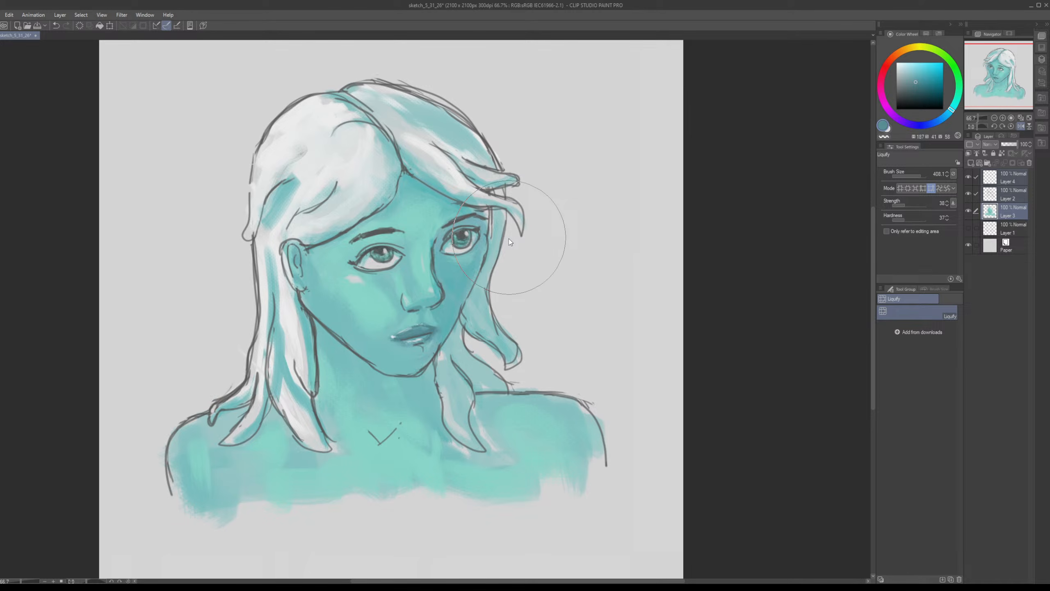
key(ctrl+z)
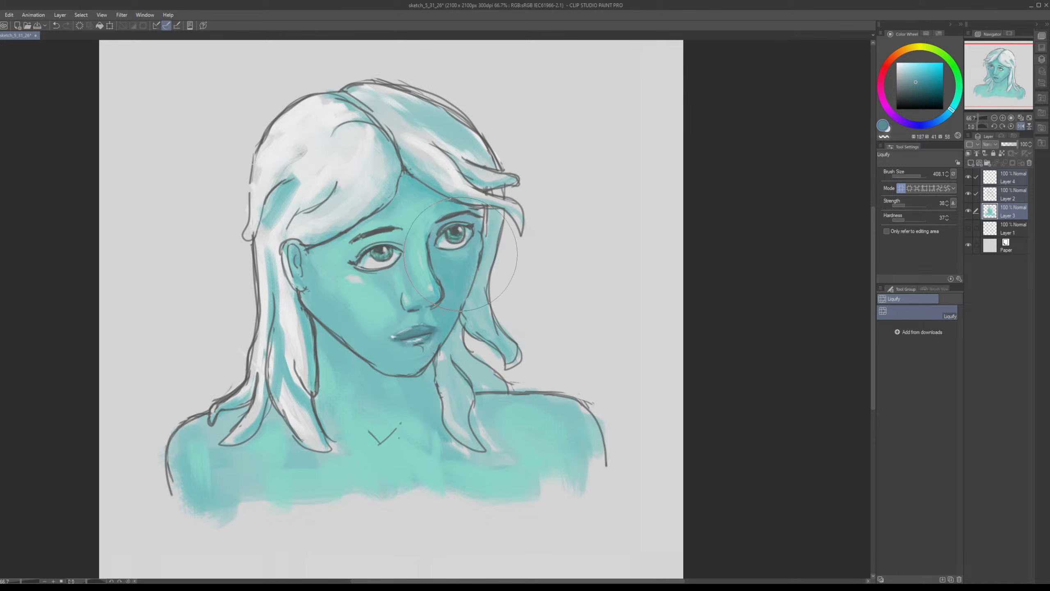
Step: Nudge the far eye and the area beside the nose bridge with Liquify across Layers 2, 3 and 4, undoing unwanted pushes
drag(461, 254, 459, 259)
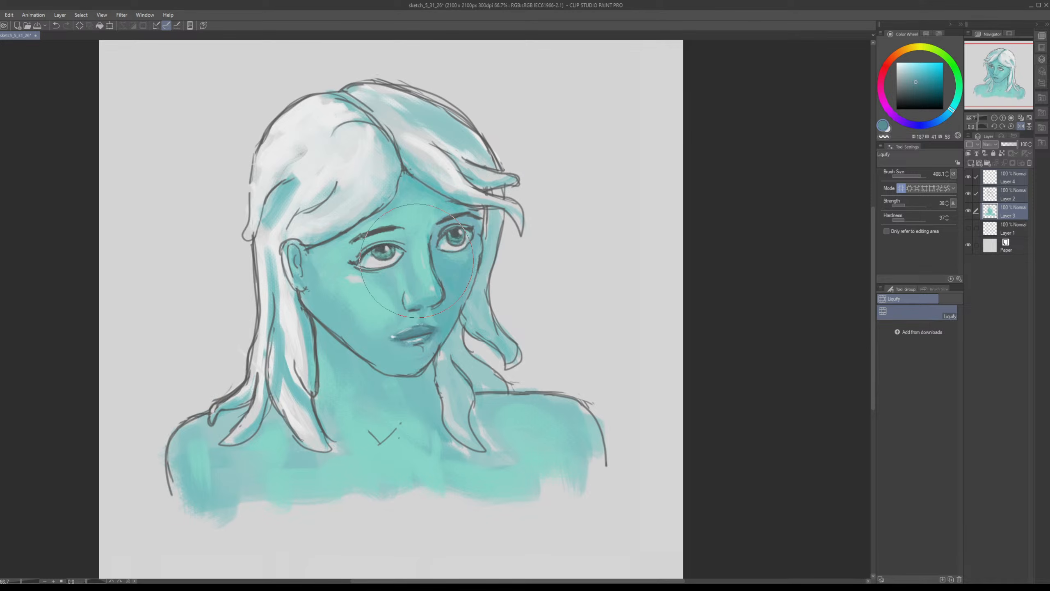
drag(417, 261, 419, 259)
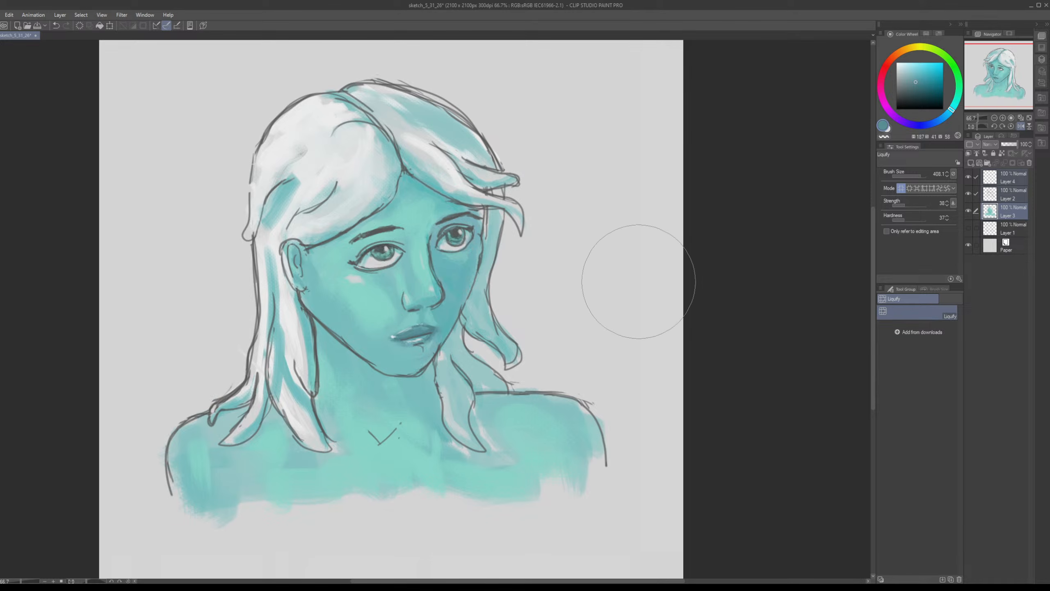
key(ctrl+z)
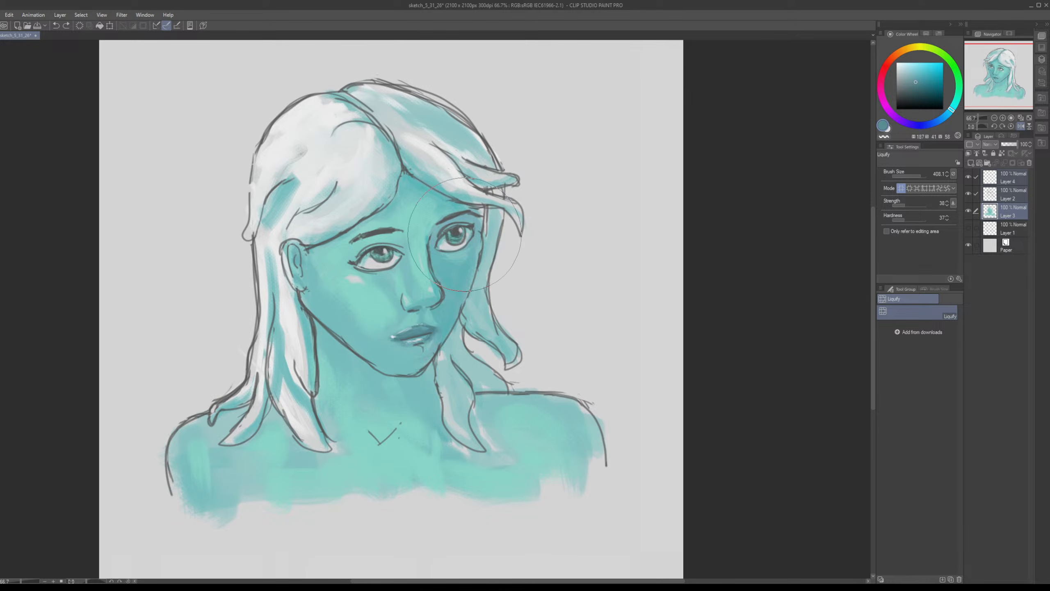
drag(465, 234, 462, 236)
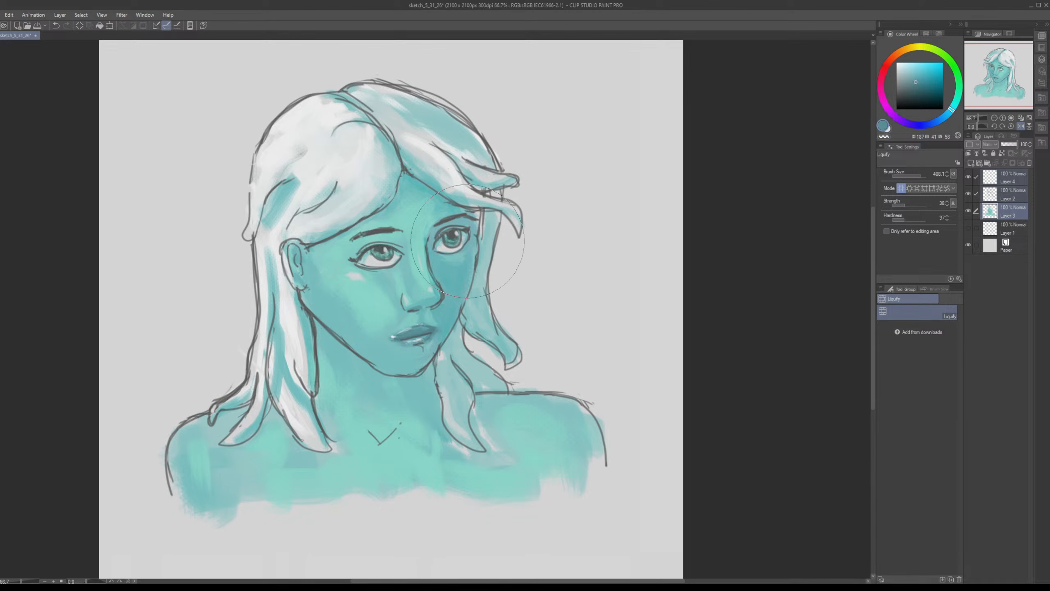
drag(467, 240, 463, 236)
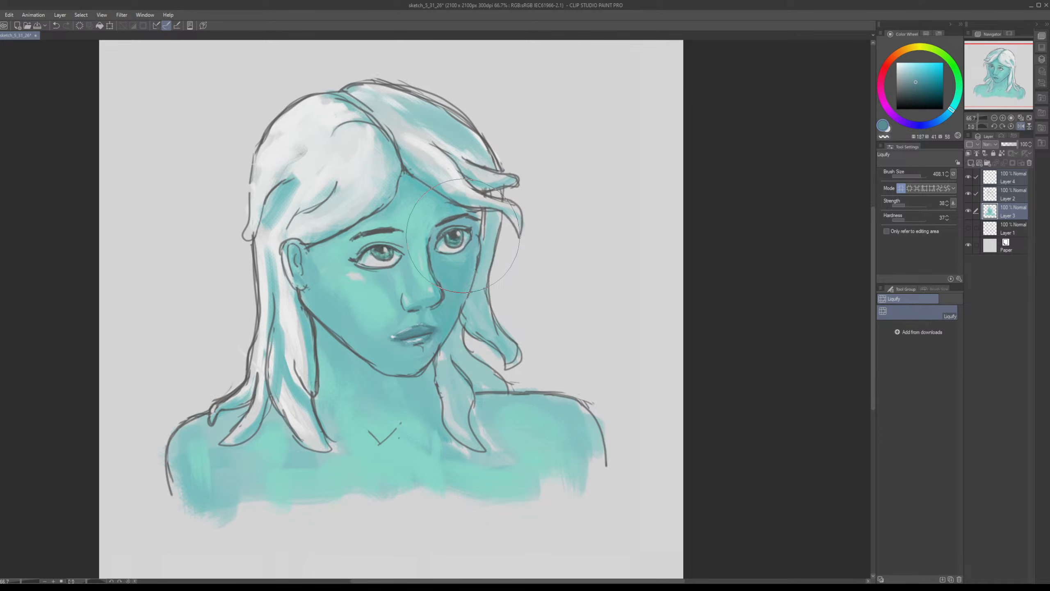
key(ctrl+z)
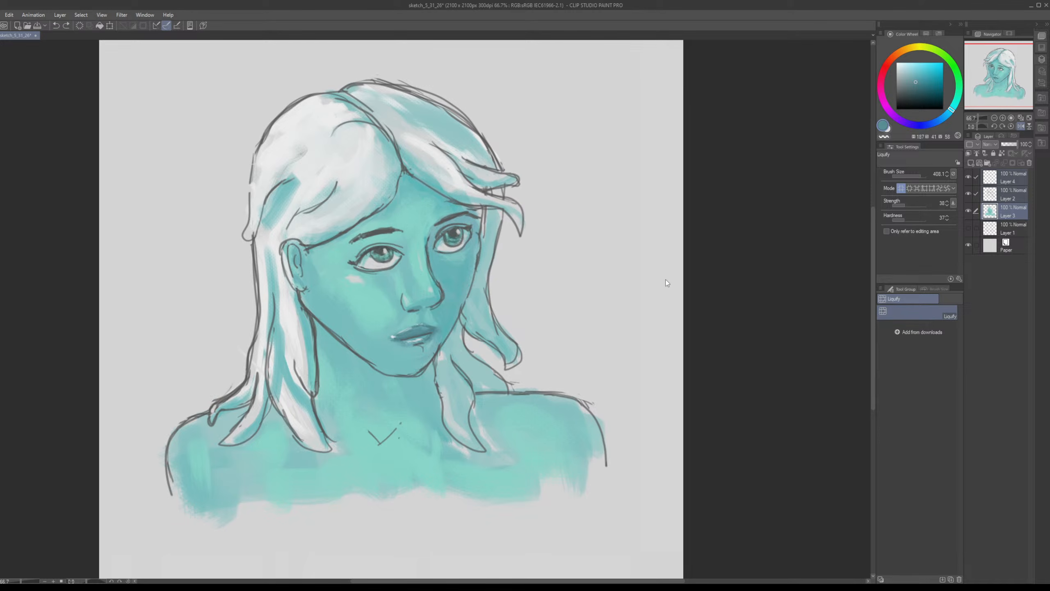
drag(451, 230, 429, 237)
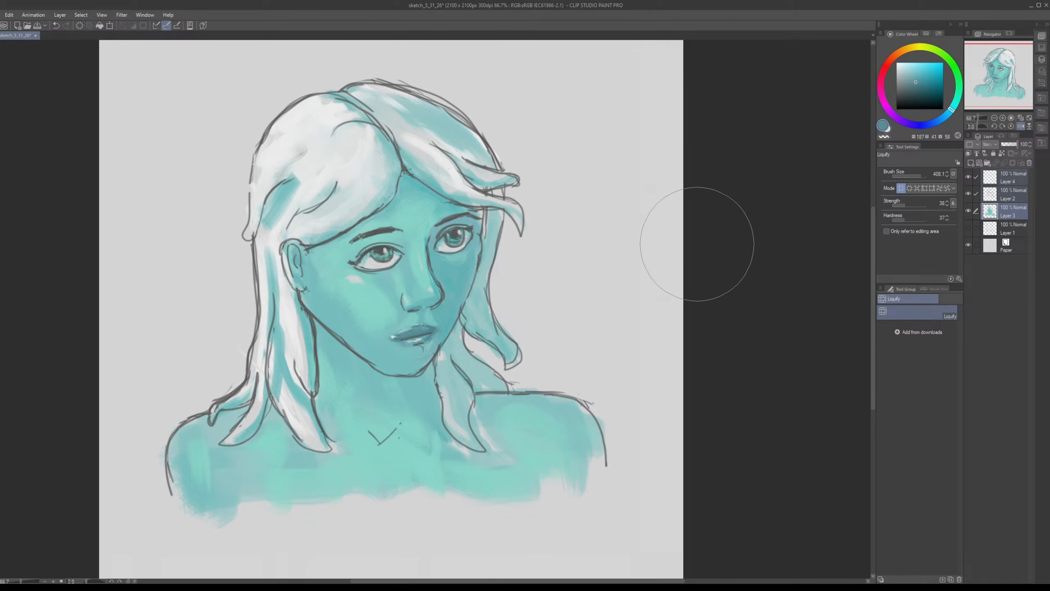
key(ctrl+z)
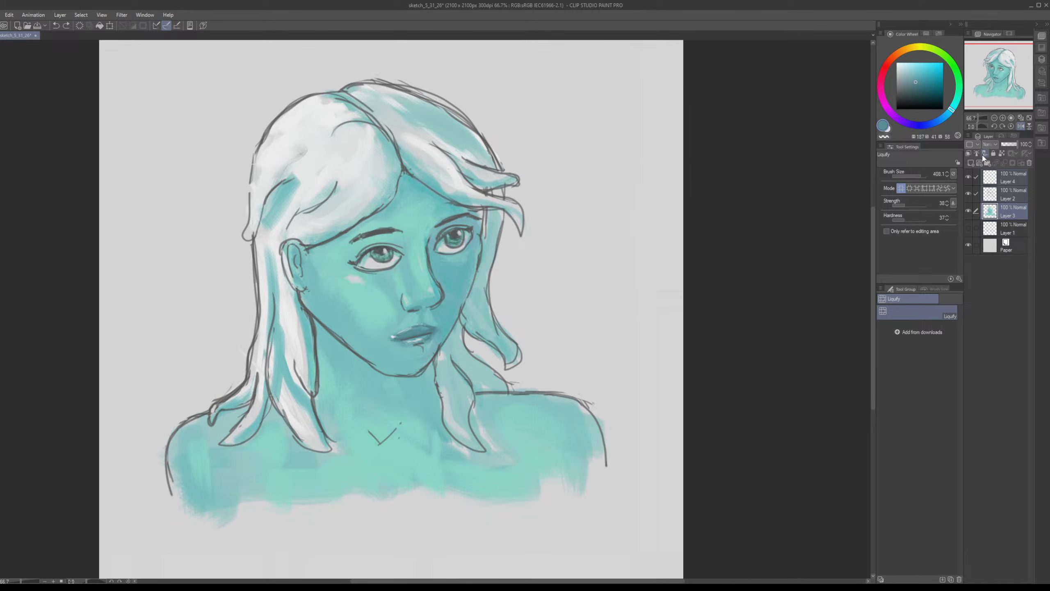
Step: Flip the canvas view back horizontally to its unmirrored orientation and save the drawing
key(h)
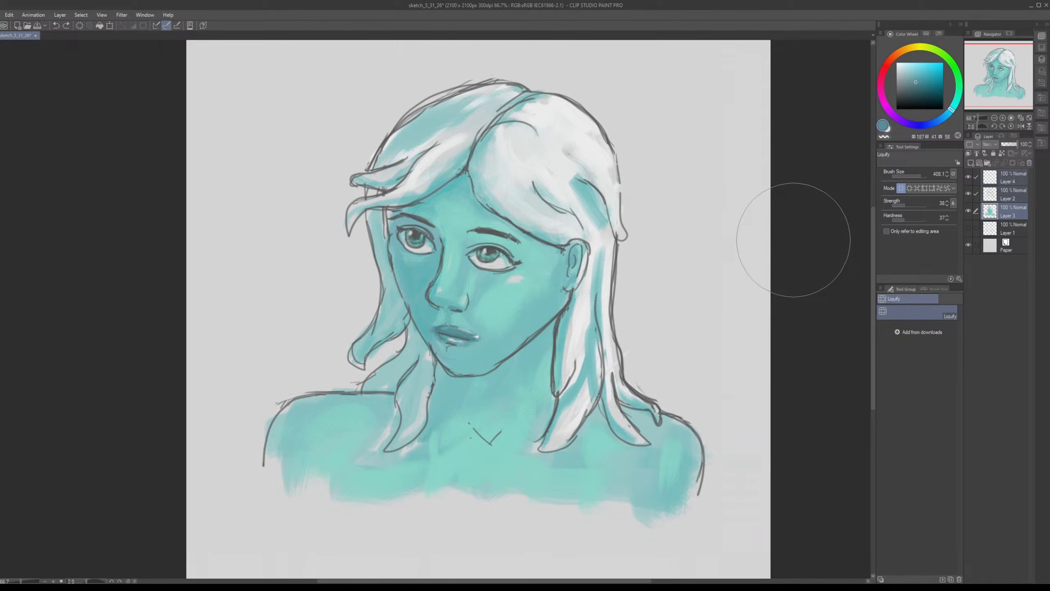
drag(998, 76, 999, 75)
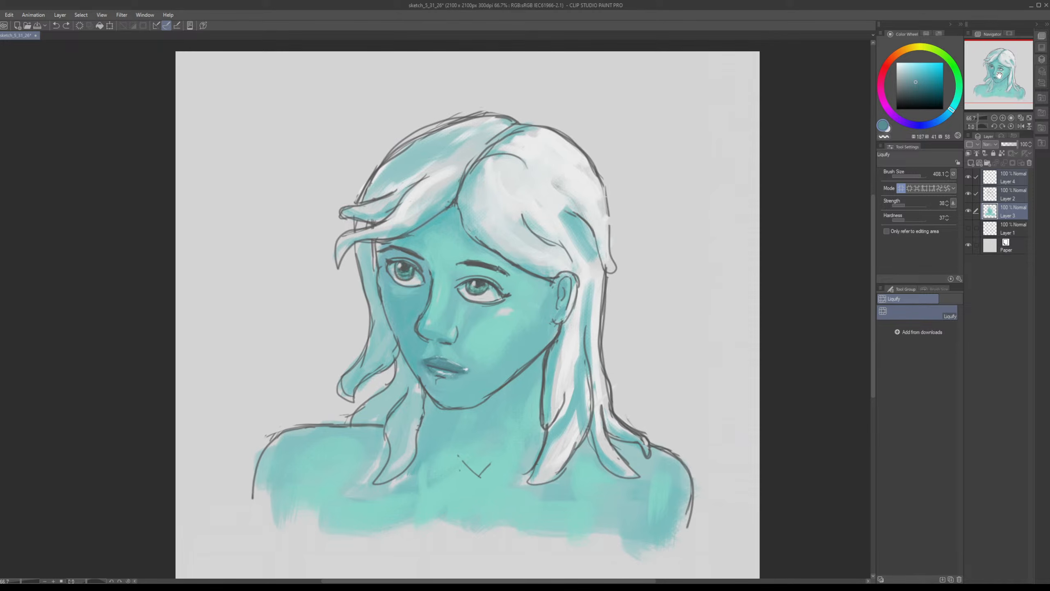
key(ctrl+s)
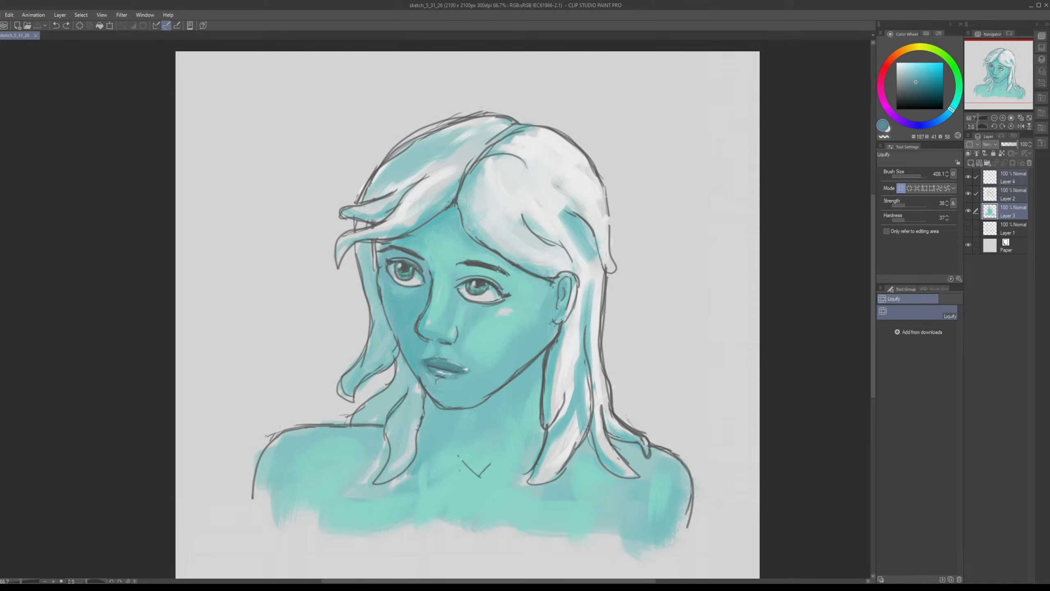